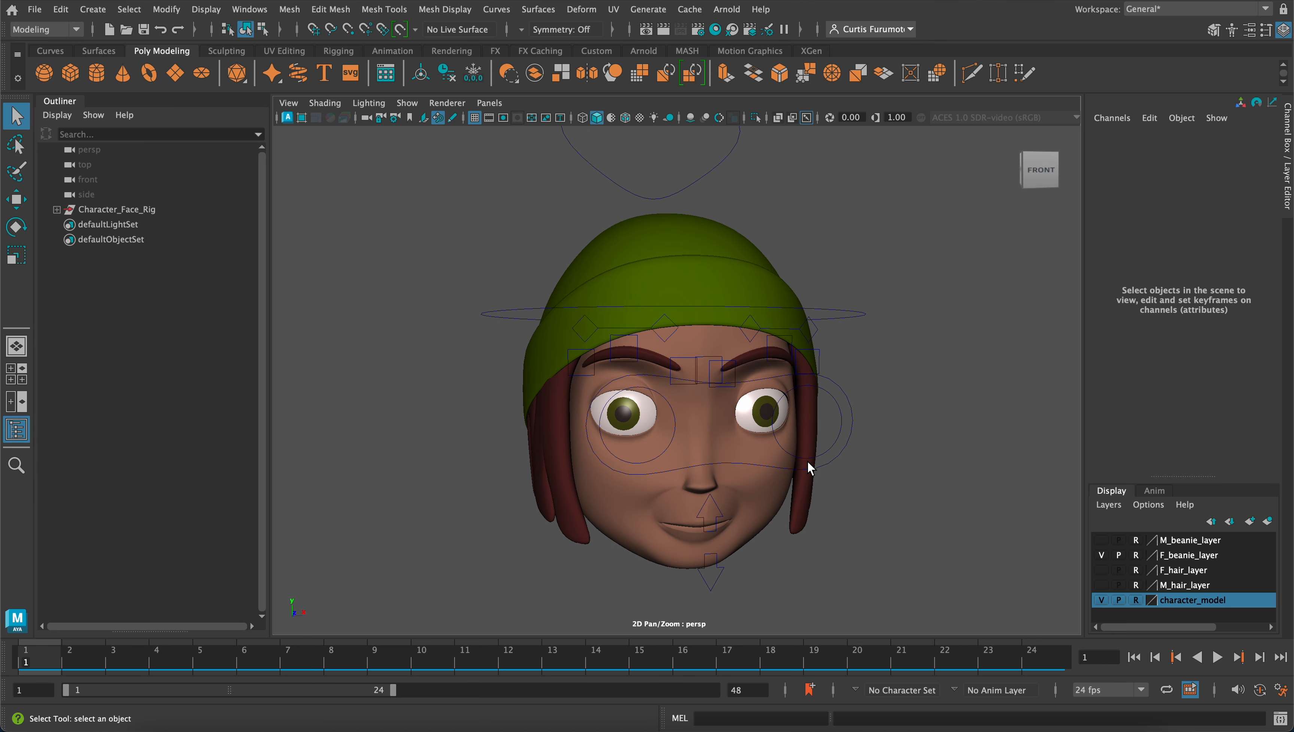
# Examine the character's head and its facial control curves from several angles
pyautogui.moveTo(830, 294); pyautogui.dragTo(863, 443)
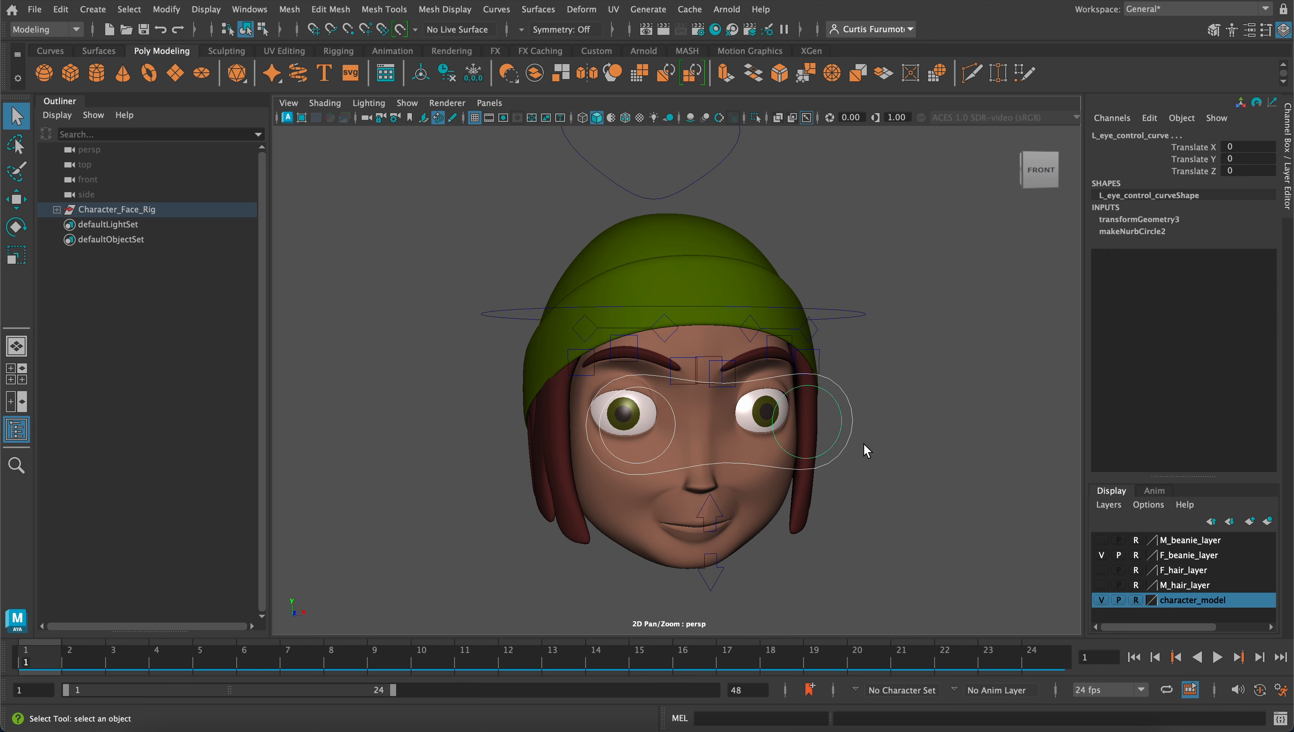
pyautogui.moveTo(797, 421); pyautogui.dragTo(697, 367, button='middle')
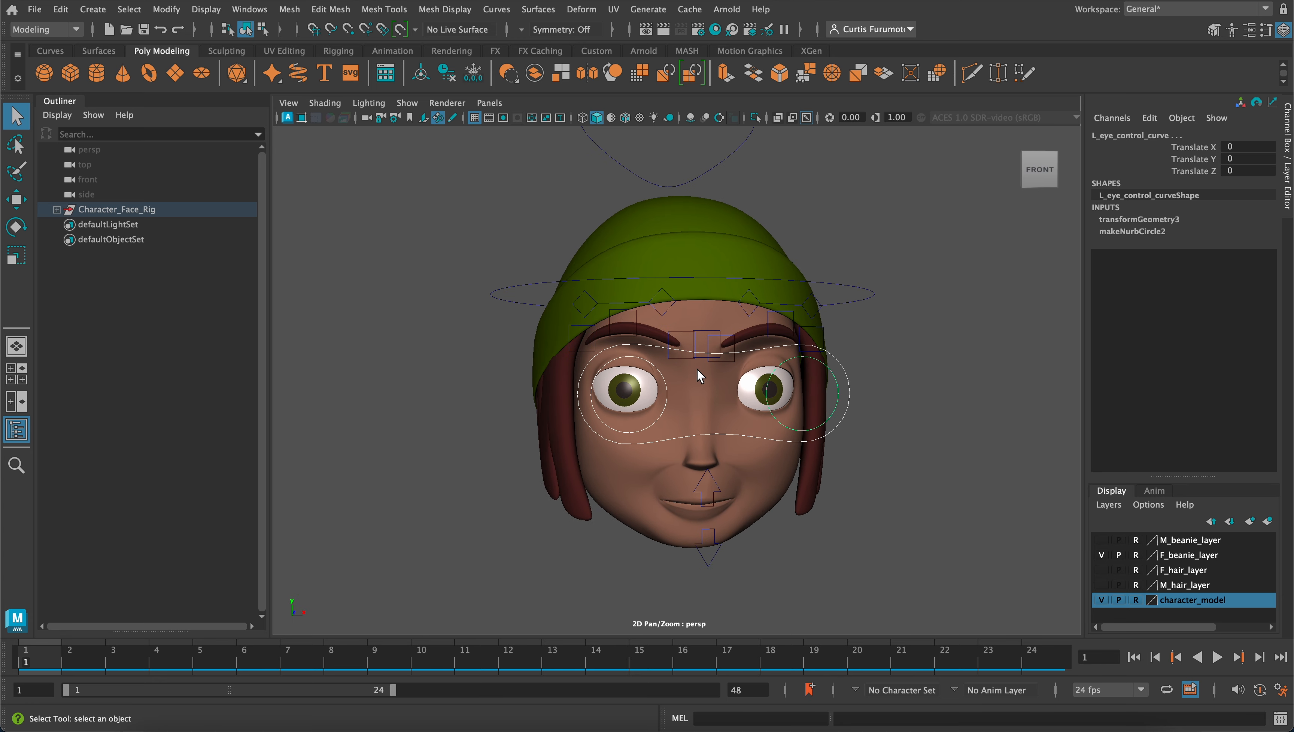
pyautogui.click(762, 474)
pyautogui.moveTo(762, 467)
pyautogui.keyDown('alt'); pyautogui.mouseDown()
pyautogui.moveTo(745, 465)
pyautogui.moveTo(760, 463)
pyautogui.mouseUp(); pyautogui.keyUp('alt')
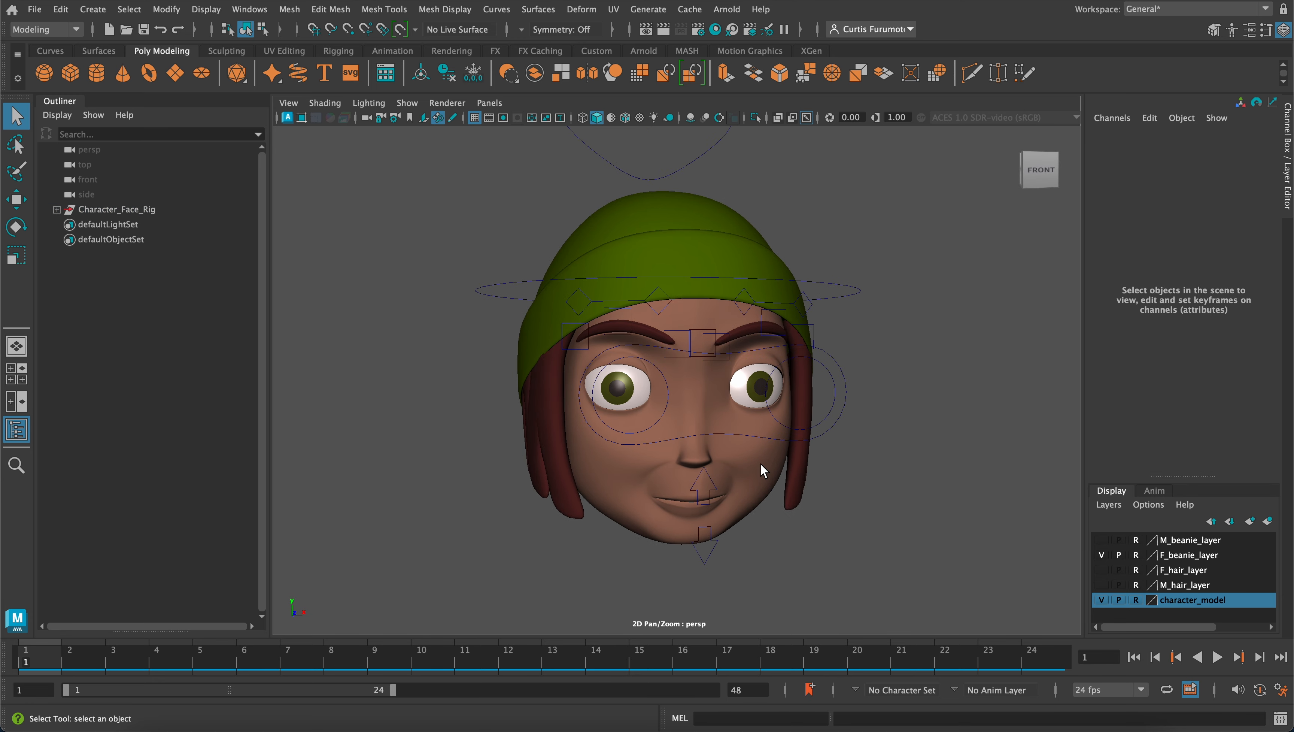
pyautogui.keyDown('alt'); pyautogui.moveTo(713, 427); pyautogui.dragTo(767, 434, button='middle'); pyautogui.keyUp('alt')
pyautogui.moveTo(751, 436)
pyautogui.keyDown('alt'); pyautogui.mouseDown()
pyautogui.moveTo(749, 407)
pyautogui.moveTo(751, 419)
pyautogui.mouseUp(); pyautogui.keyUp('alt')
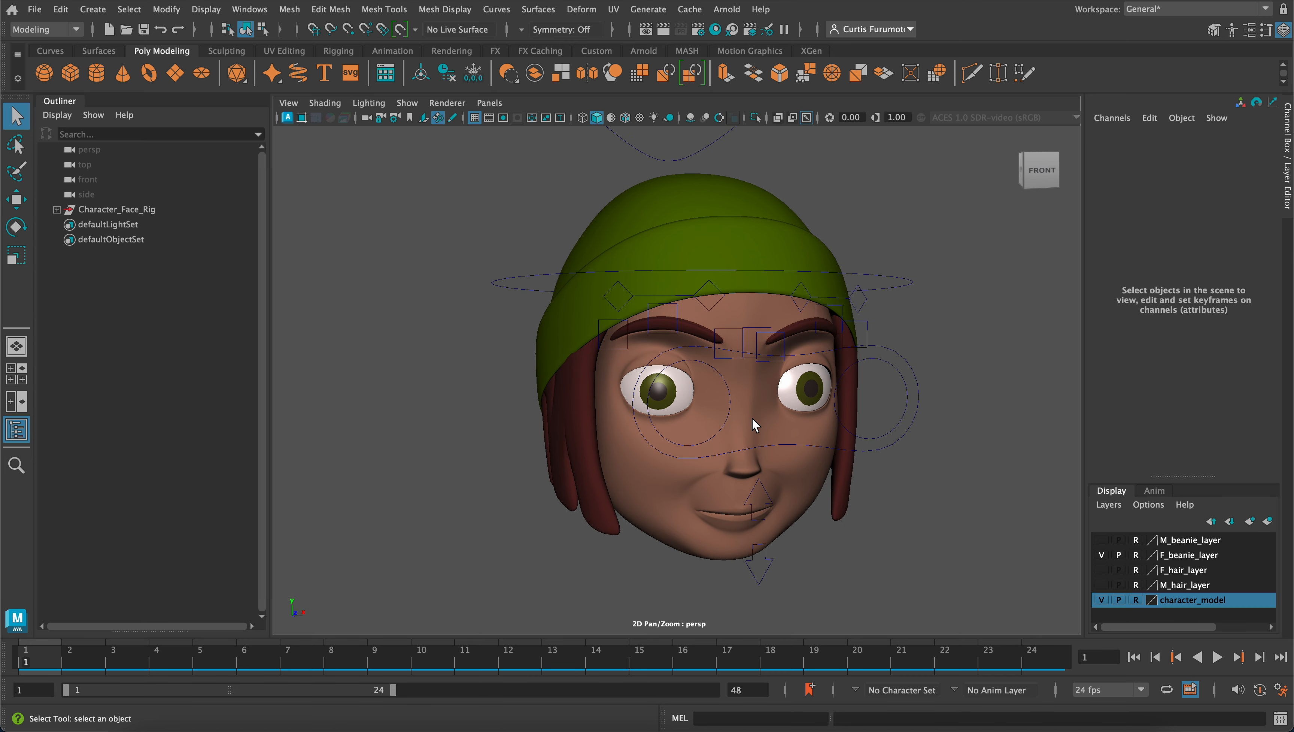
pyautogui.keyDown('alt'); pyautogui.moveTo(779, 471); pyautogui.dragTo(742, 432); pyautogui.keyUp('alt')
pyautogui.keyDown('alt'); pyautogui.moveTo(741, 432); pyautogui.dragTo(758, 428, button='right'); pyautogui.keyUp('alt')
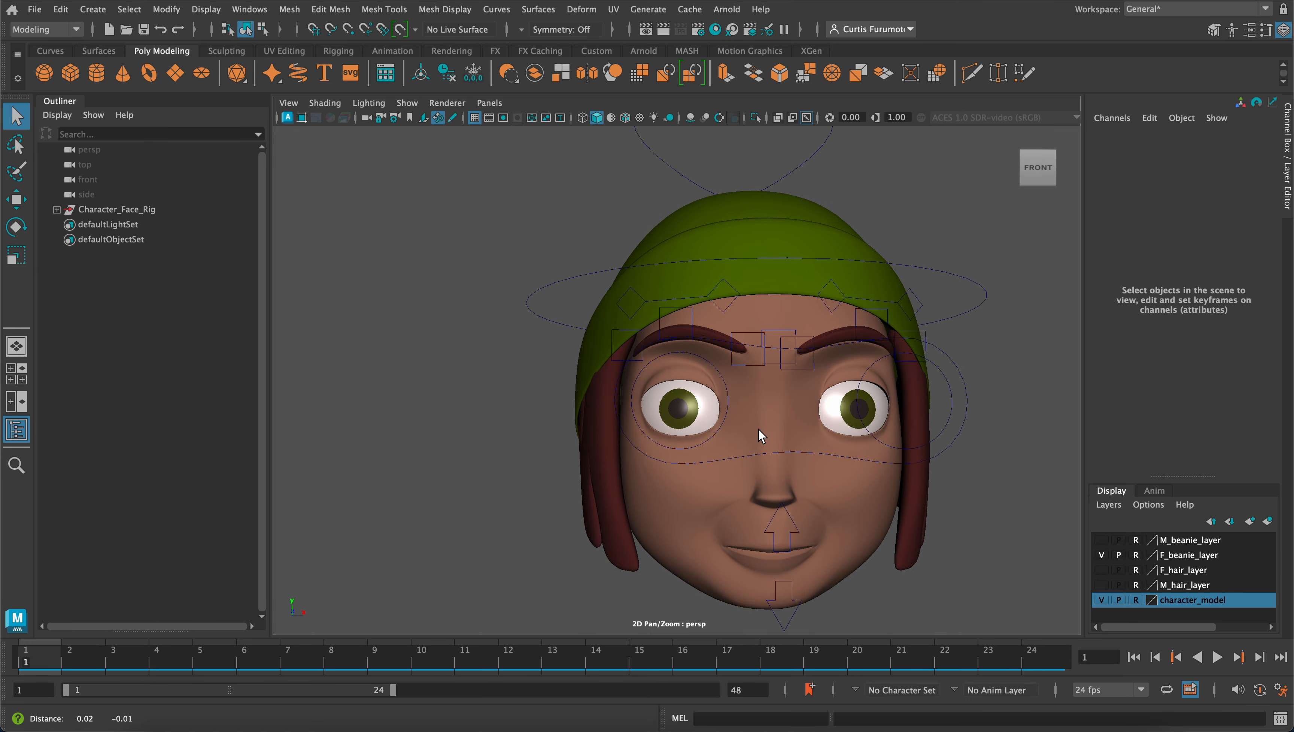
pyautogui.keyDown('alt'); pyautogui.moveTo(758, 429); pyautogui.dragTo(666, 367, button='middle'); pyautogui.keyUp('alt')
pyautogui.keyDown('alt'); pyautogui.moveTo(666, 367); pyautogui.dragTo(699, 403, button='right'); pyautogui.keyUp('alt')
pyautogui.keyDown('alt'); pyautogui.moveTo(698, 403); pyautogui.dragTo(704, 391); pyautogui.keyUp('alt')
pyautogui.keyDown('alt'); pyautogui.moveTo(691, 374); pyautogui.dragTo(746, 425, button='middle'); pyautogui.keyUp('alt')
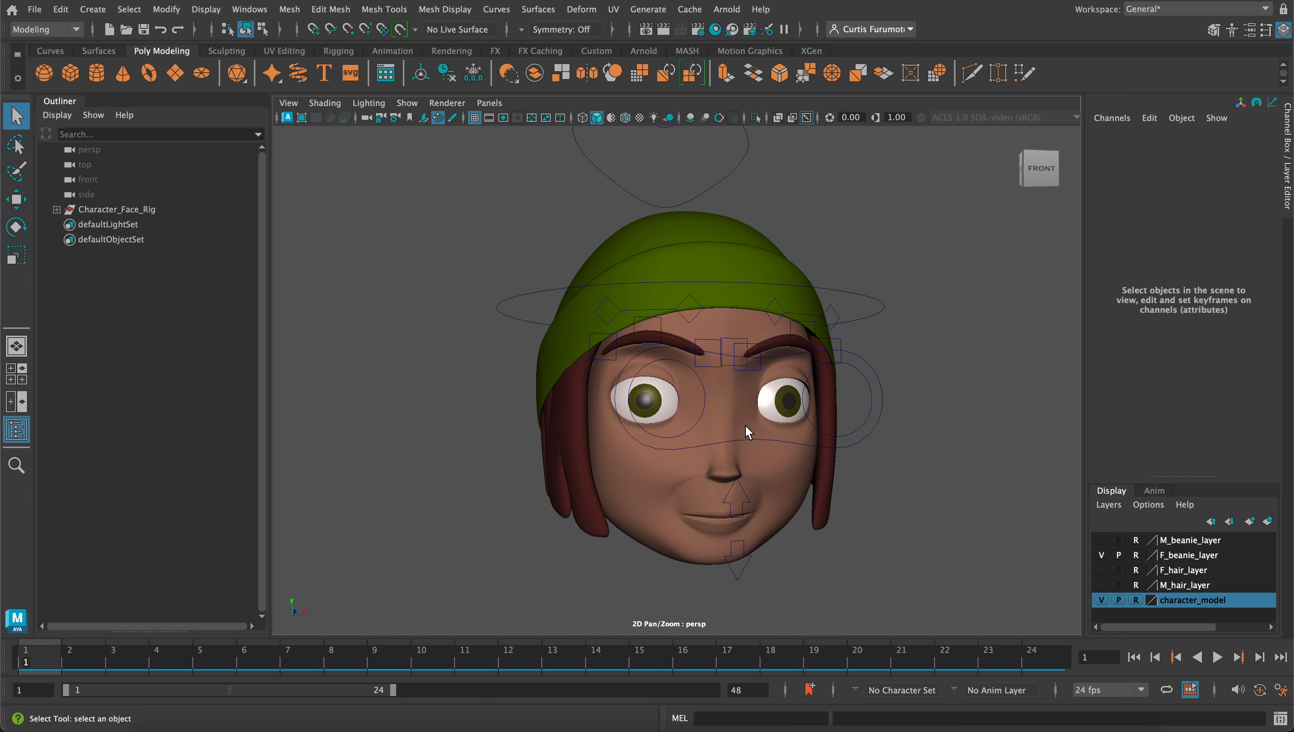
pyautogui.keyDown('alt'); pyautogui.moveTo(679, 431); pyautogui.dragTo(693, 431, button='right'); pyautogui.keyUp('alt')
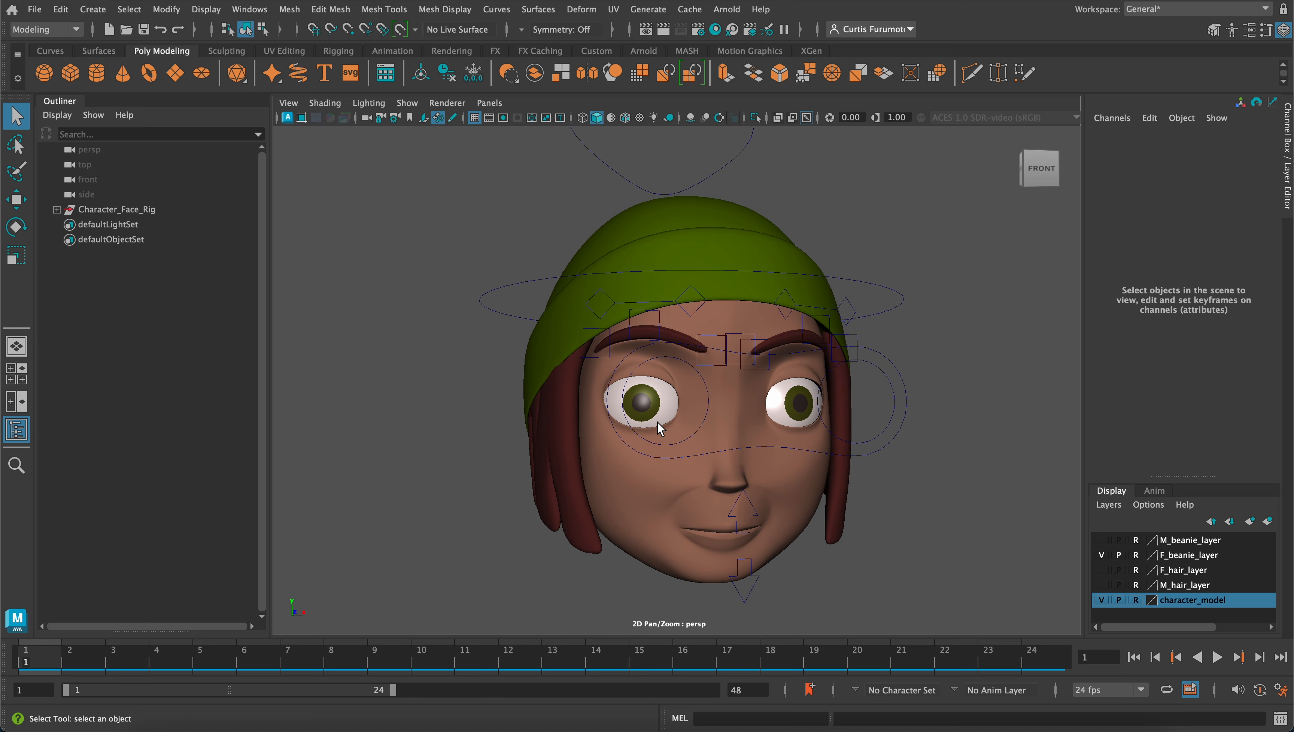
pyautogui.keyDown('alt'); pyautogui.moveTo(657, 389); pyautogui.dragTo(666, 361, button='middle'); pyautogui.keyUp('alt')
pyautogui.keyDown('alt'); pyautogui.moveTo(666, 361); pyautogui.dragTo(683, 363); pyautogui.keyUp('alt')
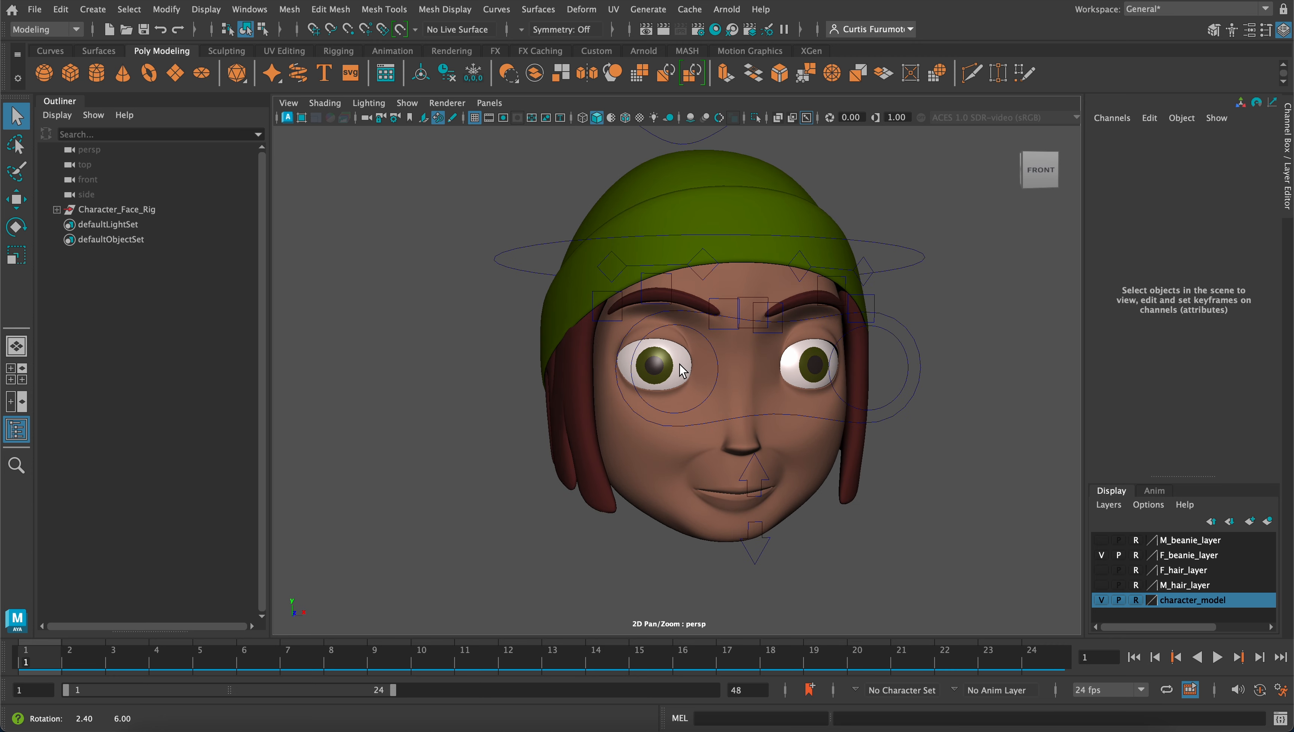
pyautogui.keyDown('alt'); pyautogui.moveTo(683, 361); pyautogui.dragTo(678, 390, button='middle'); pyautogui.keyUp('alt')
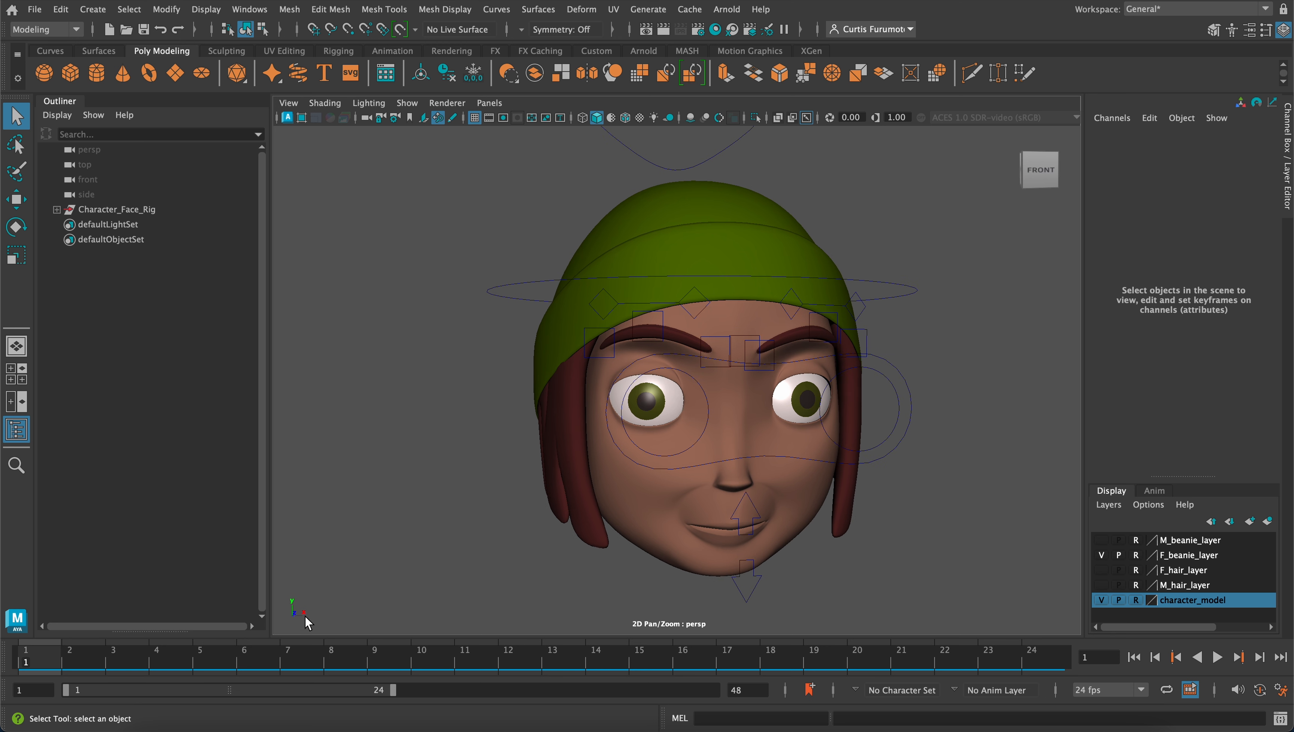
# Start importing audio to the timeline and browse to the user's Downloads folder
pyautogui.rightClick(58, 661)
pyautogui.moveTo(88, 635)
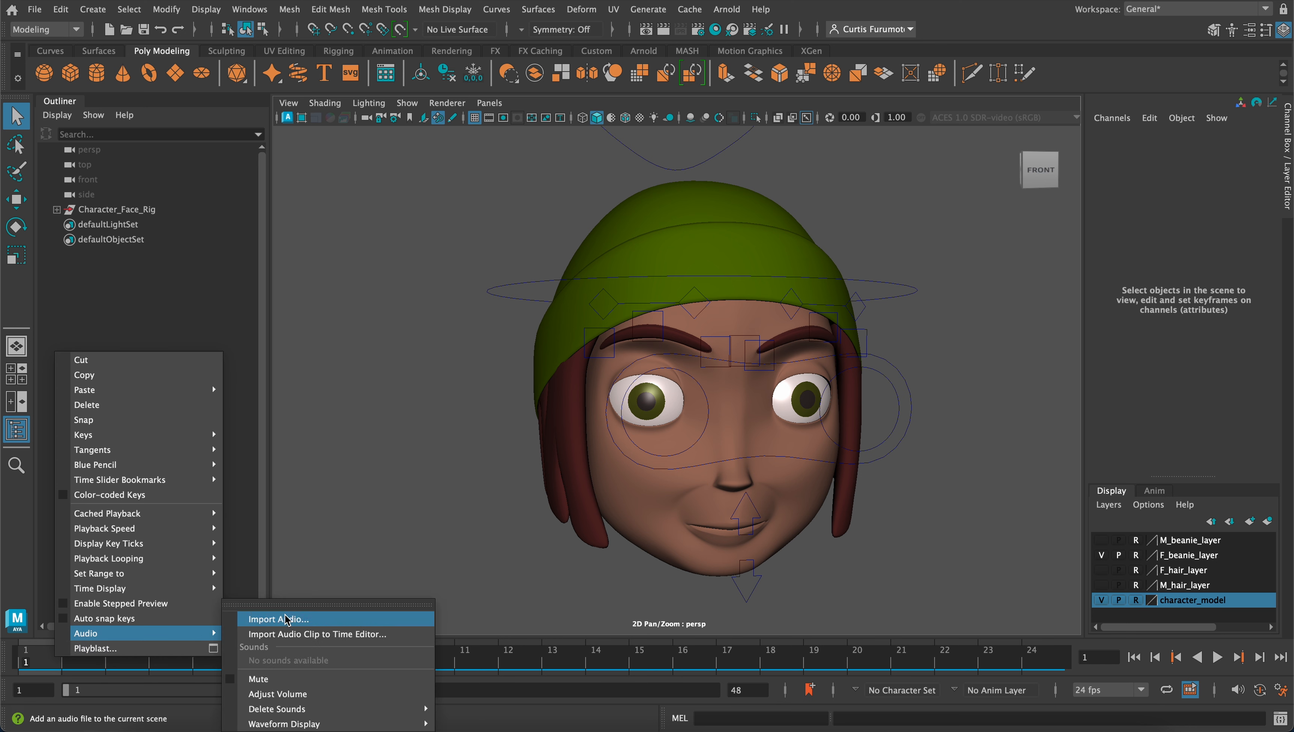
pyautogui.click(338, 619)
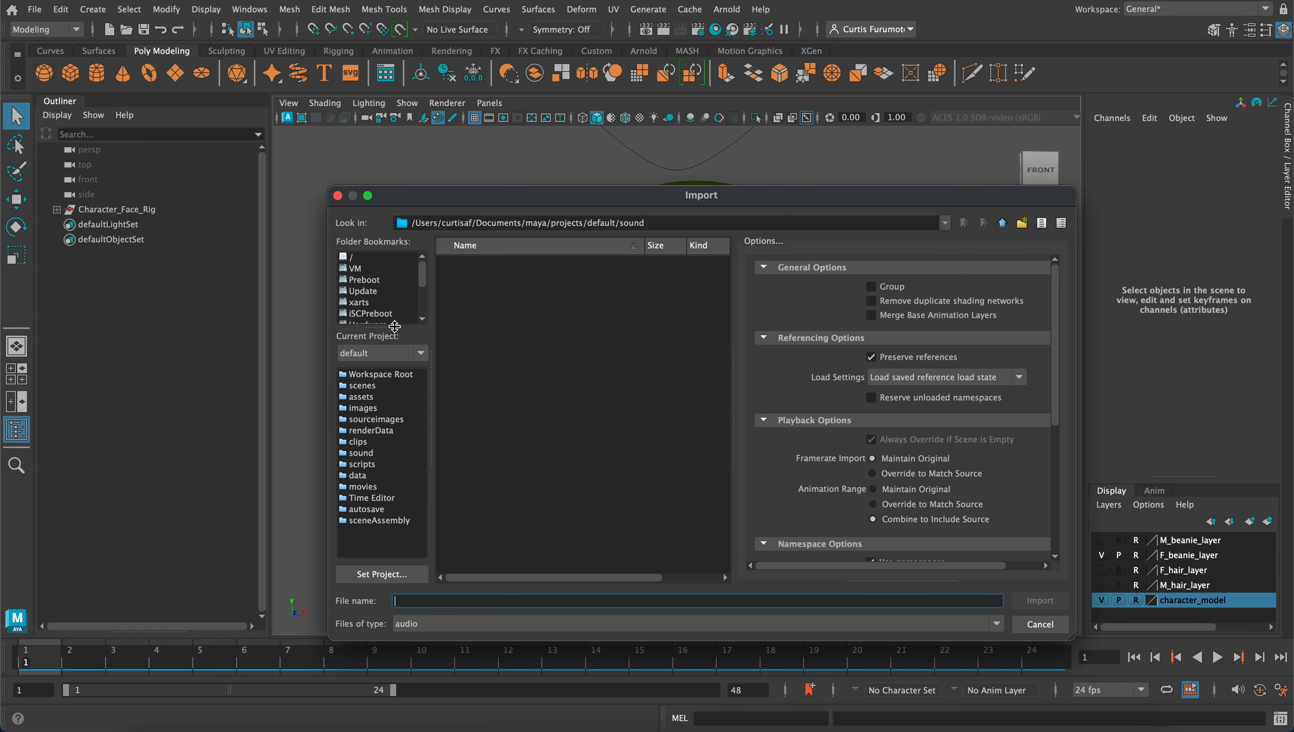
pyautogui.scroll(-3, 402, 305)
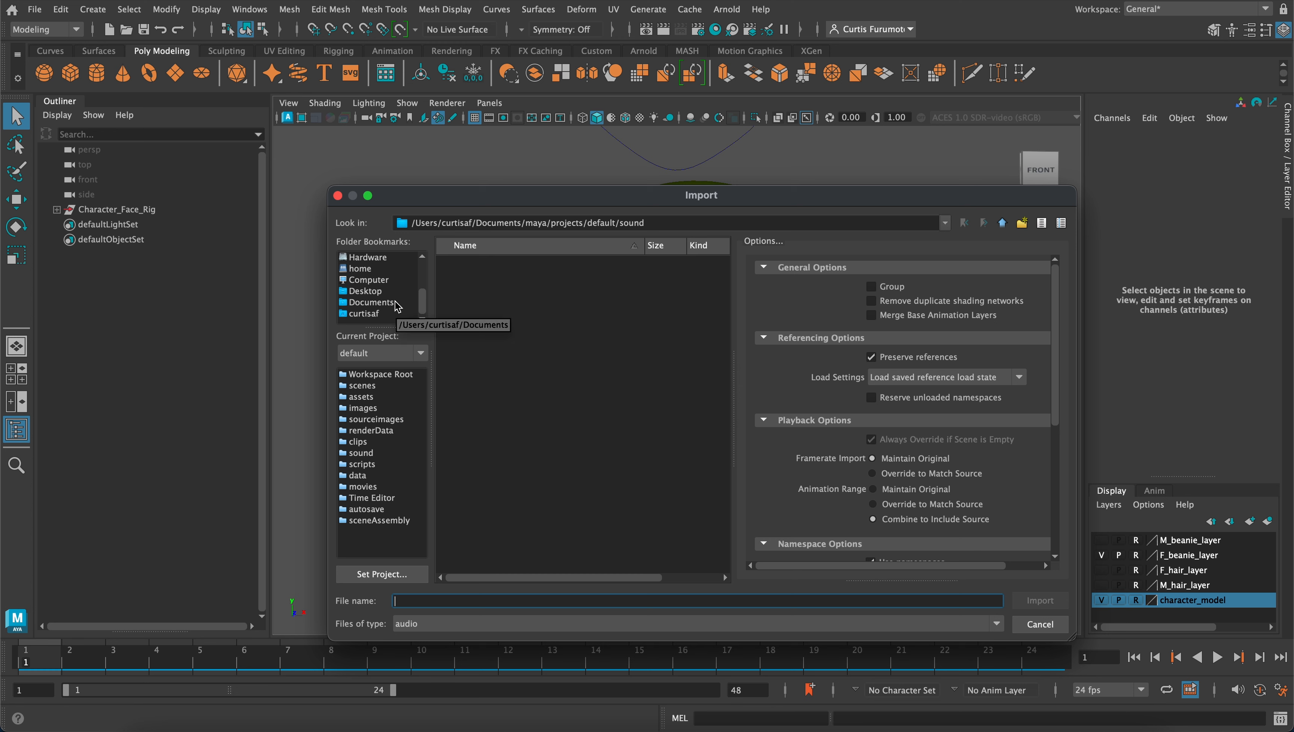
pyautogui.scroll(3, 384, 292)
pyautogui.click(380, 258)
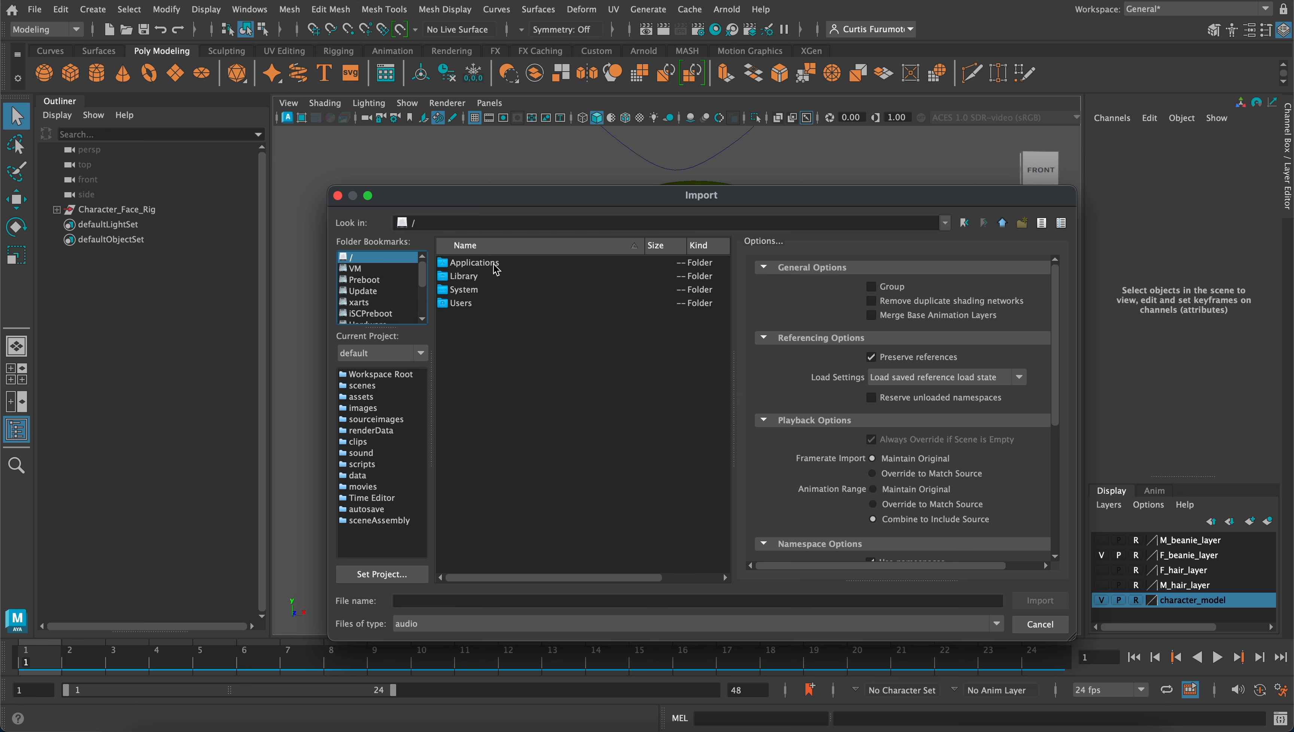
pyautogui.doubleClick(490, 302)
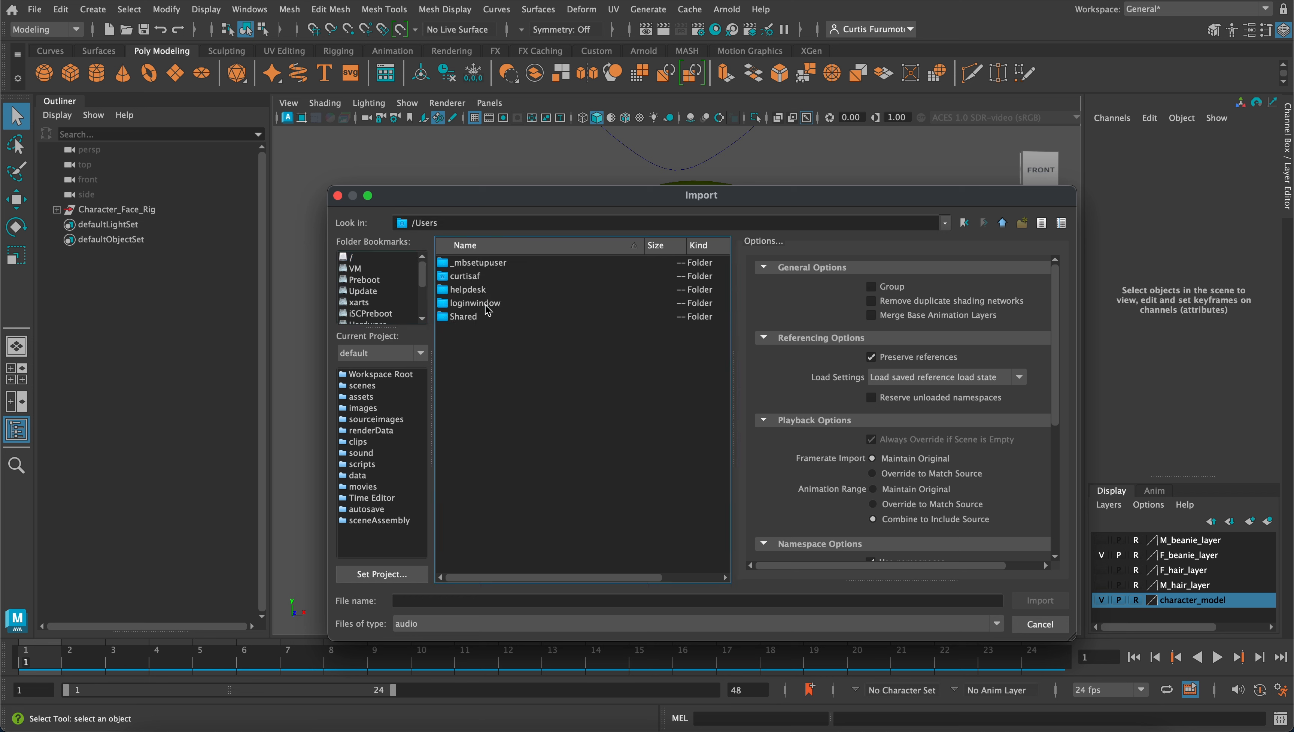
pyautogui.doubleClick(483, 278)
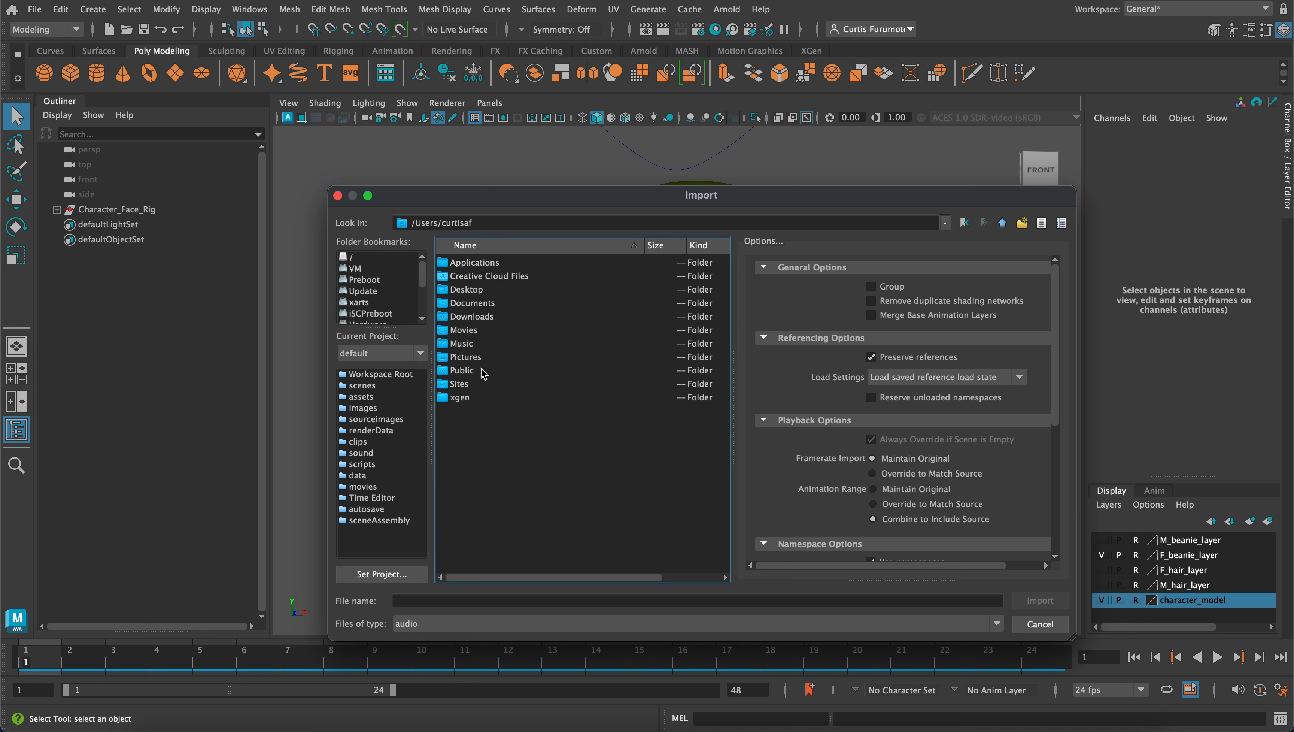
pyautogui.click(486, 319)
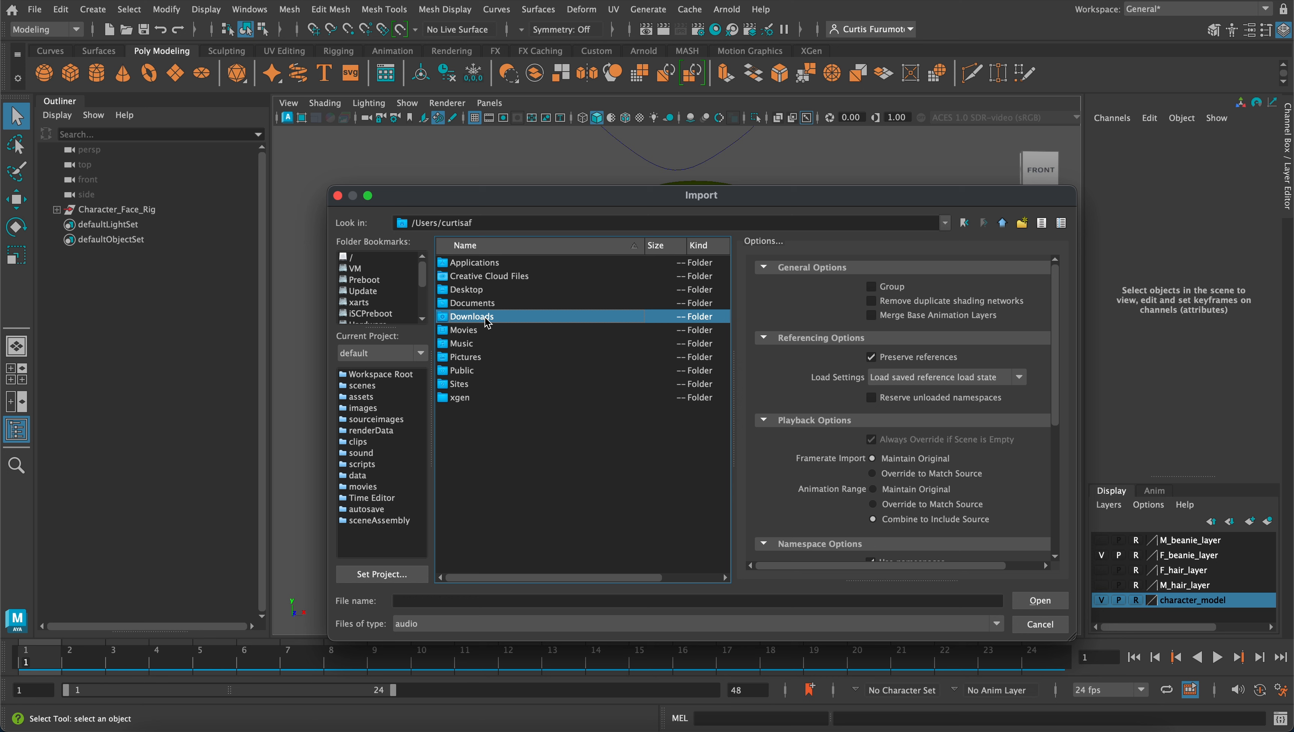
pyautogui.doubleClick(487, 322)
# Import MS-RYW-wait-a-minute-80BPM.wav from the Samples folder of Vintage Movie Cuts - Vol 1 [Free Version]
pyautogui.doubleClick(490, 263)
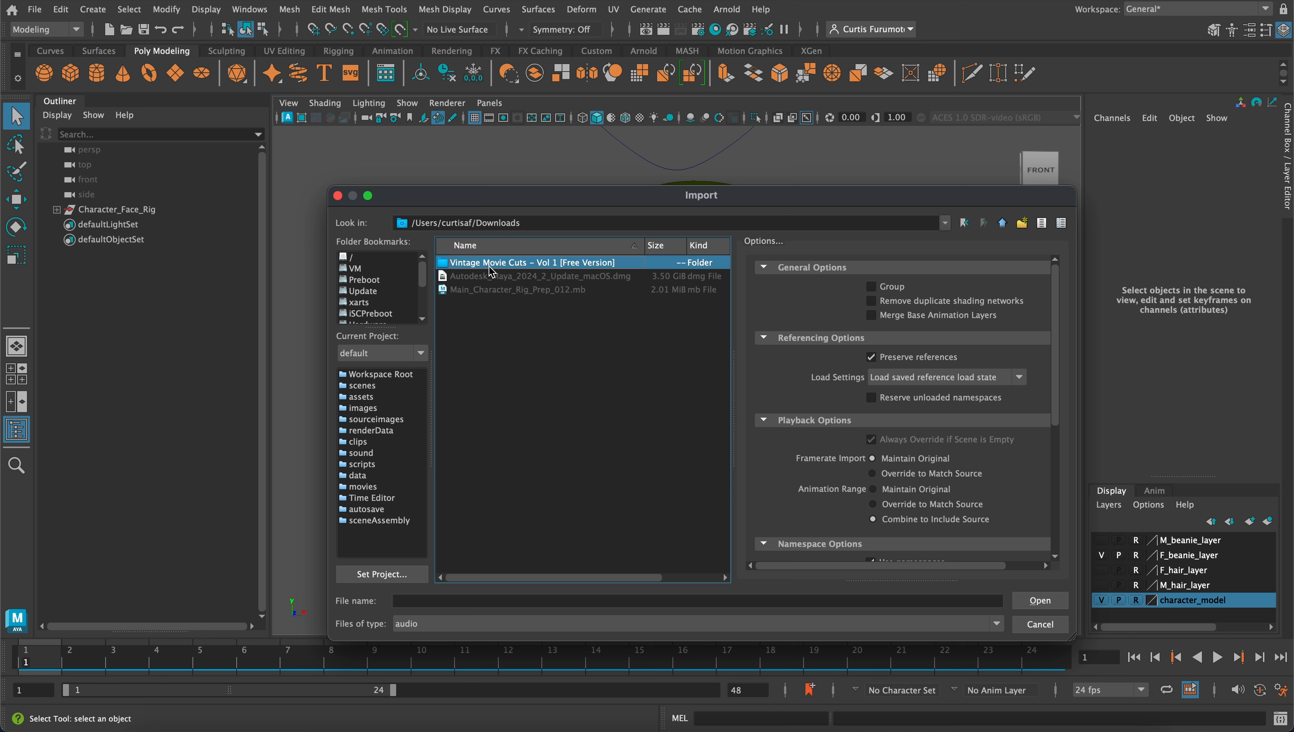
pyautogui.click(569, 318)
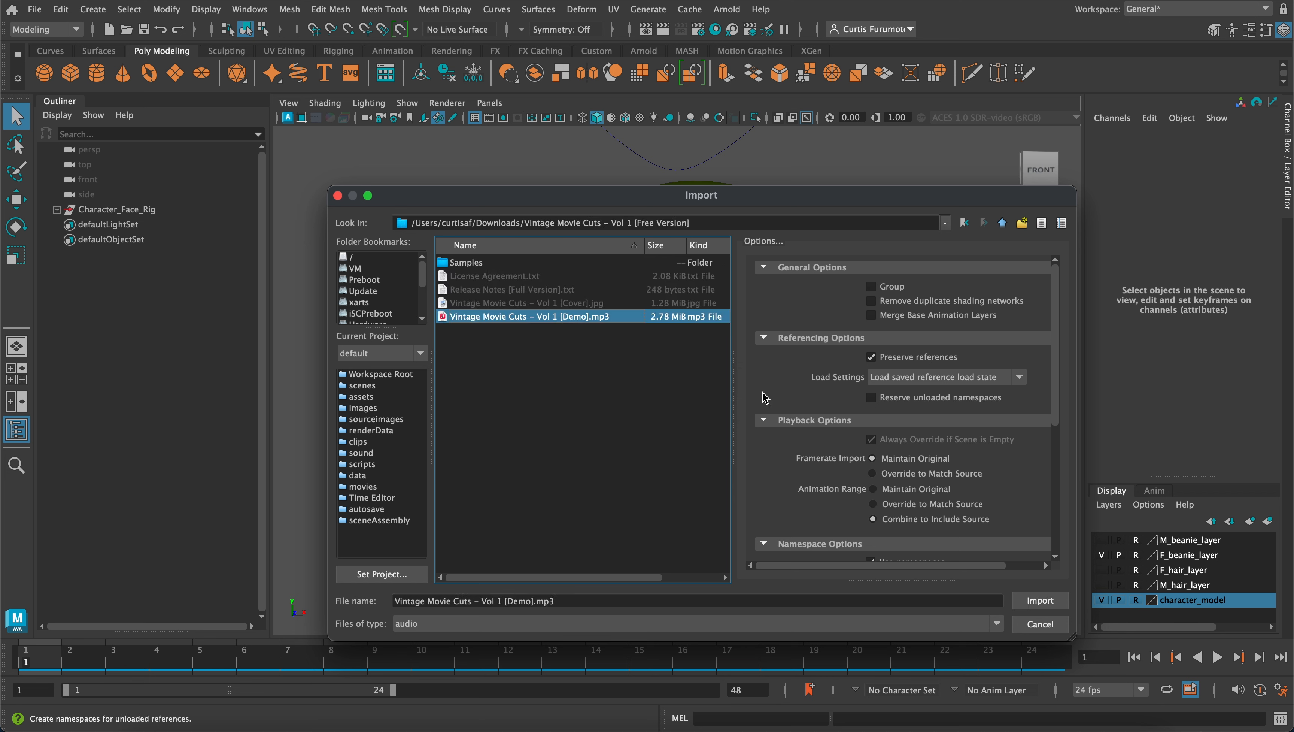
pyautogui.doubleClick(478, 264)
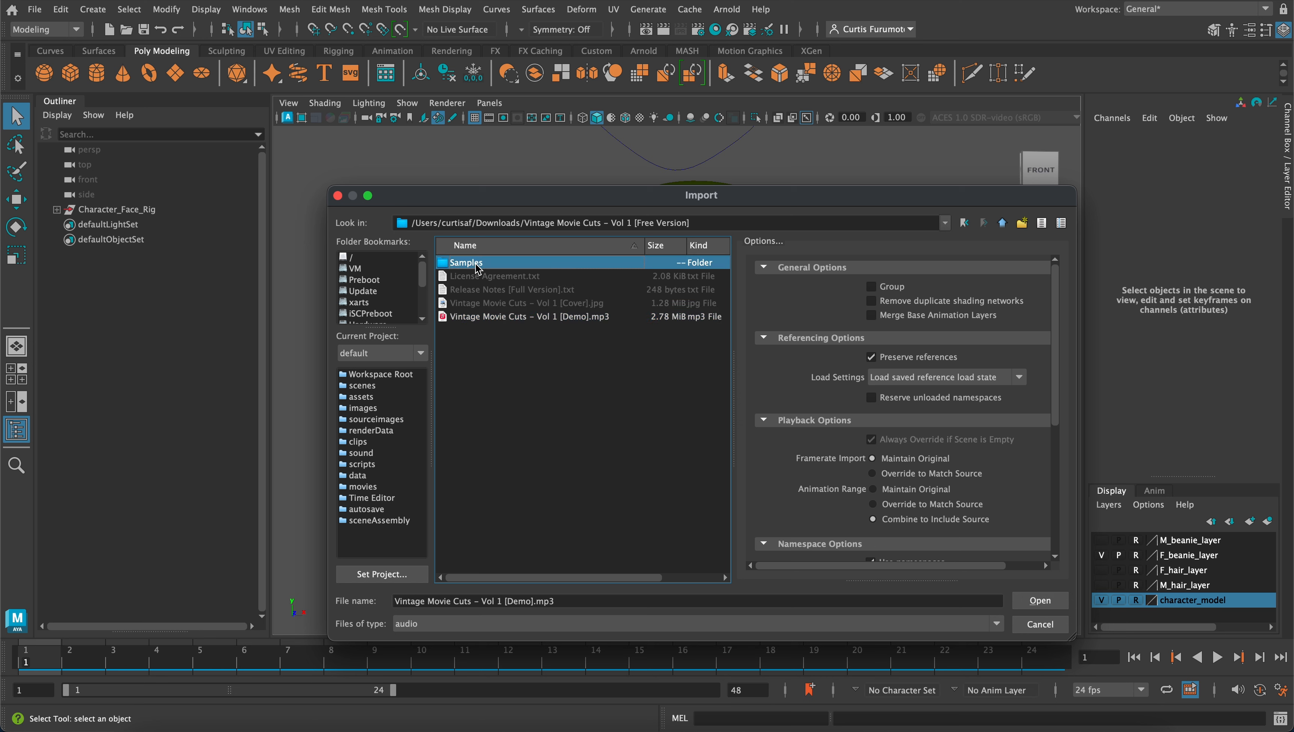
pyautogui.scroll(-2, 622, 395)
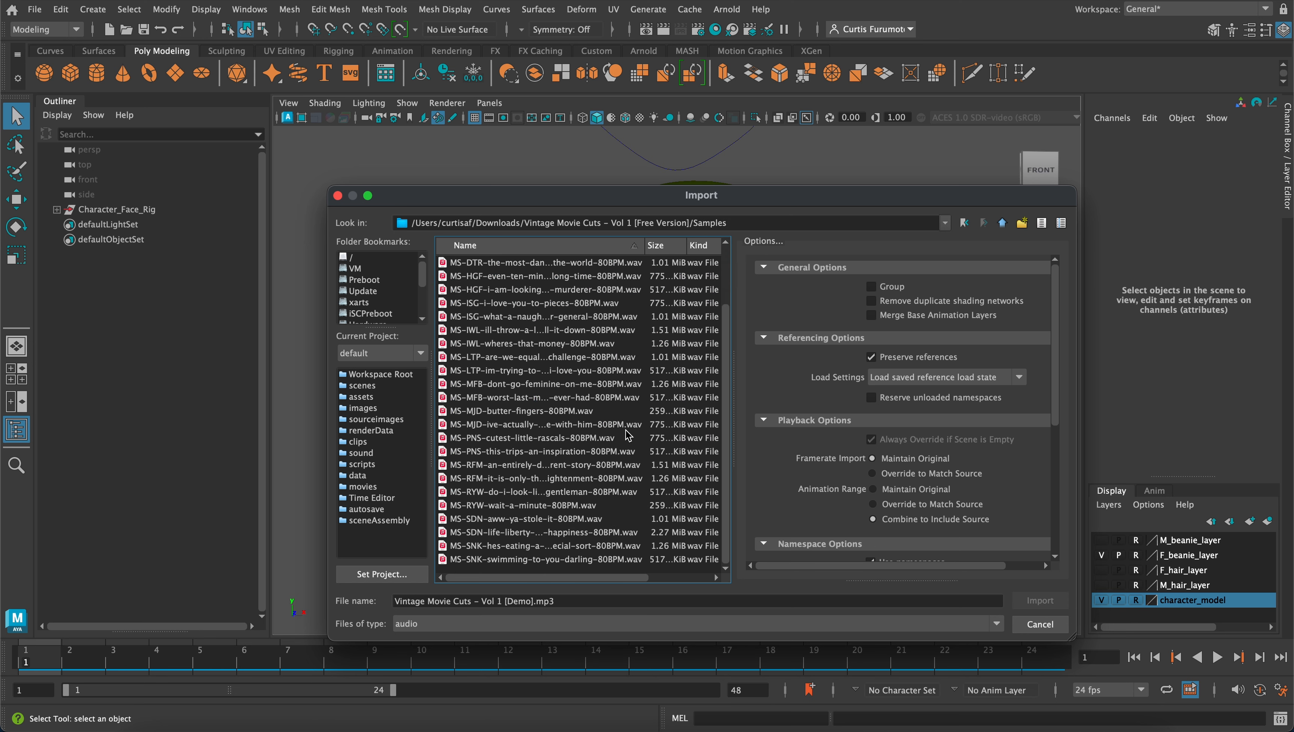
pyautogui.click(574, 506)
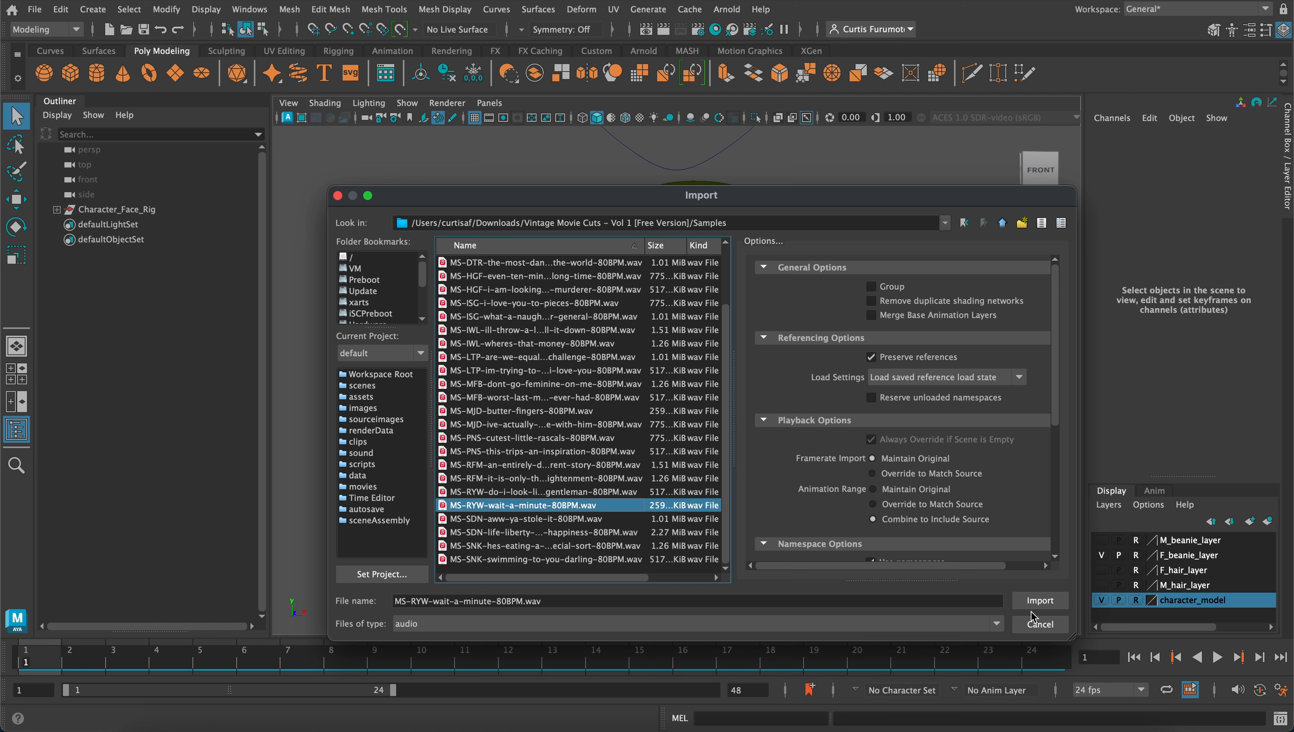
pyautogui.click(1040, 601)
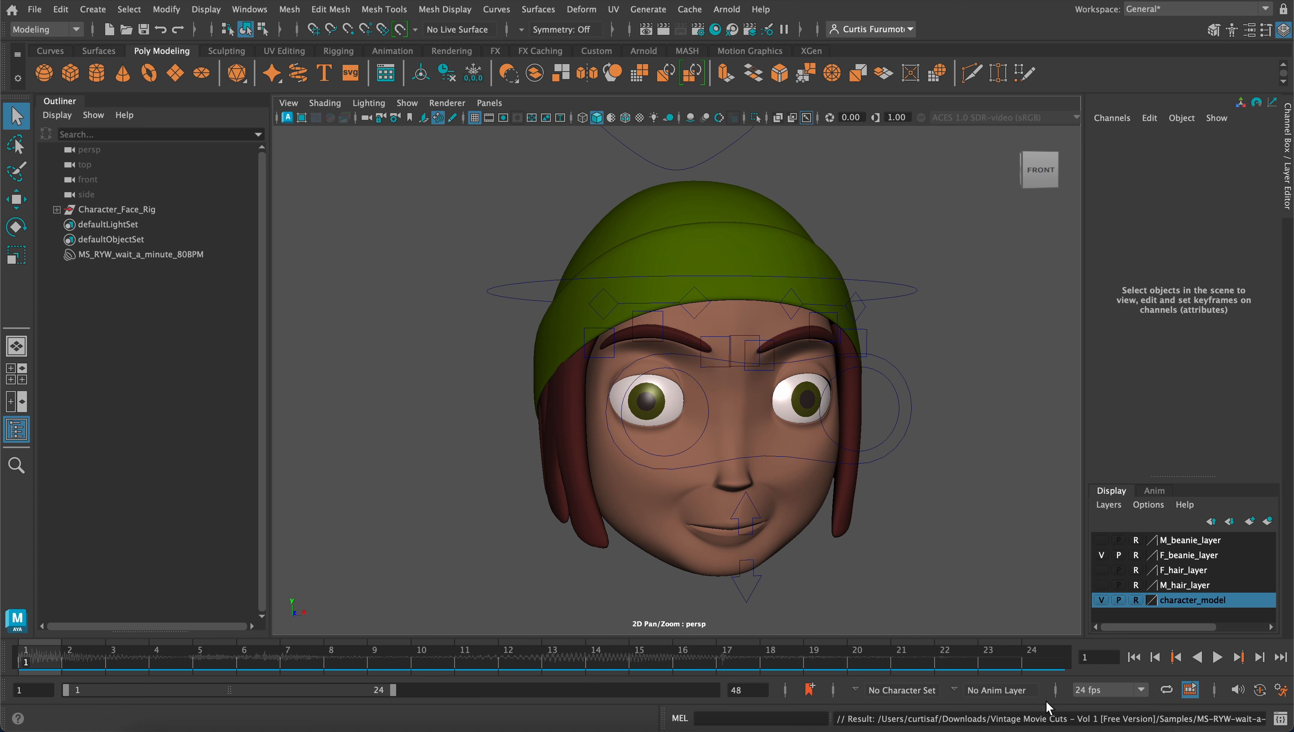
# Play the timeline to hear the imported audio, and set the playback speed to Real-time
pyautogui.click(1218, 658)
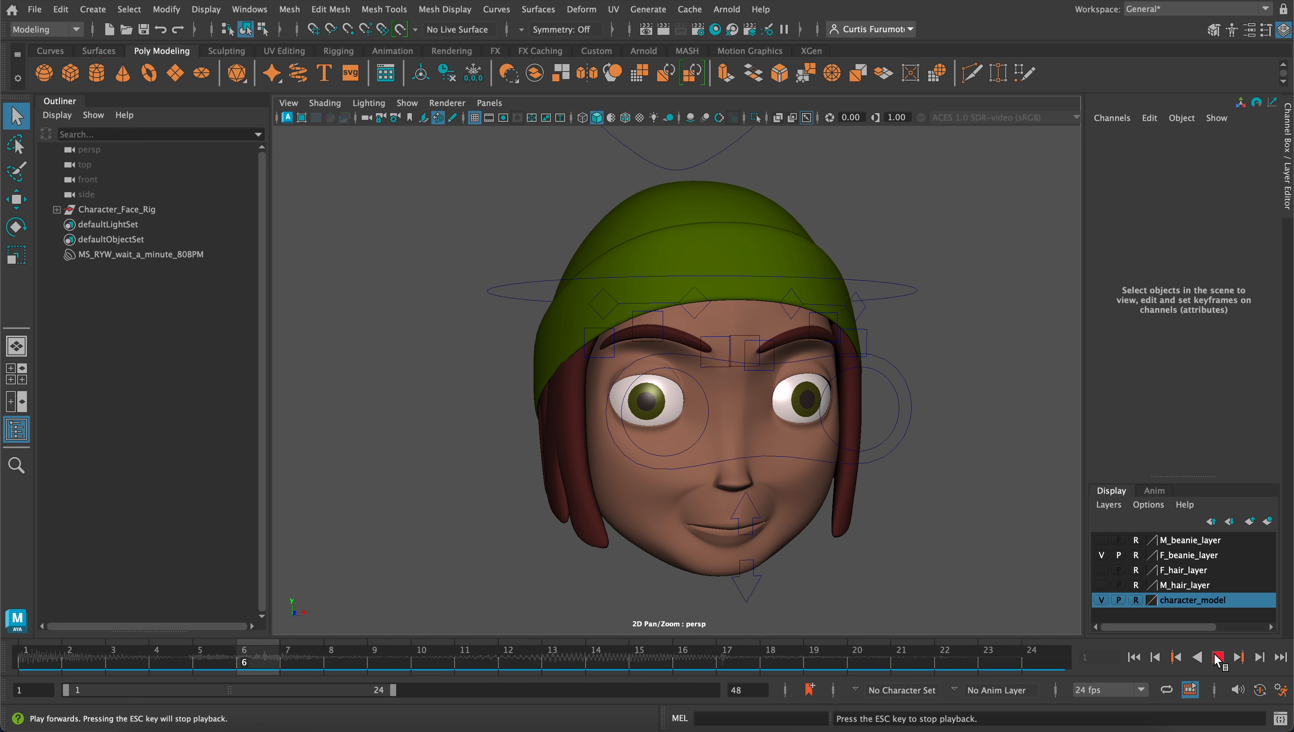
pyautogui.click(1218, 657)
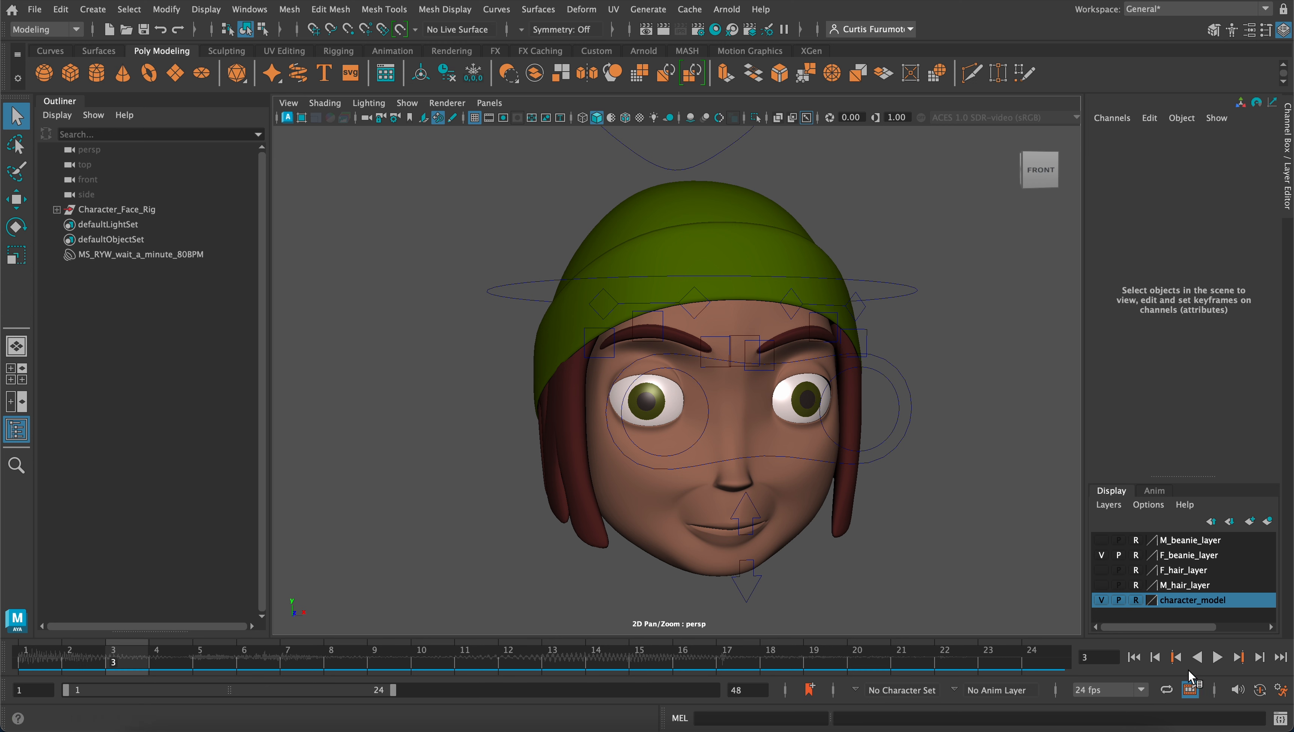
pyautogui.rightClick(1215, 658)
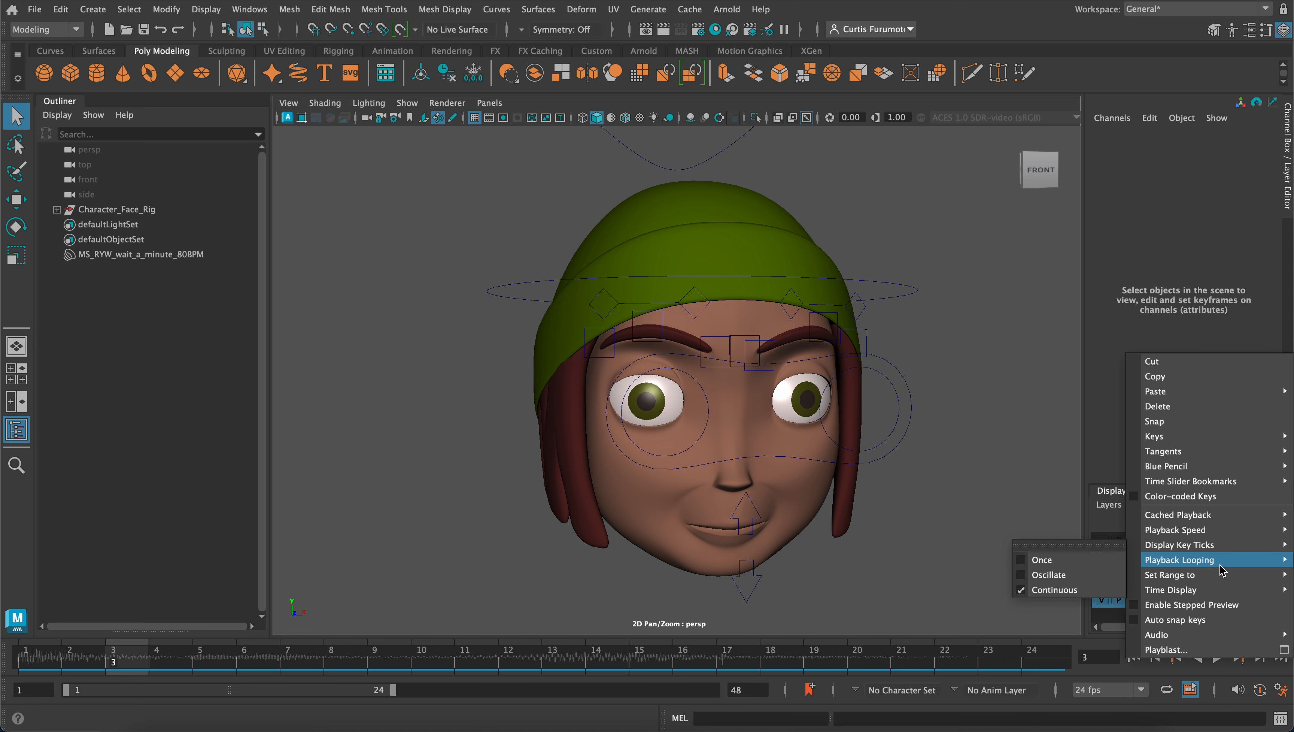
pyautogui.moveTo(1221, 536)
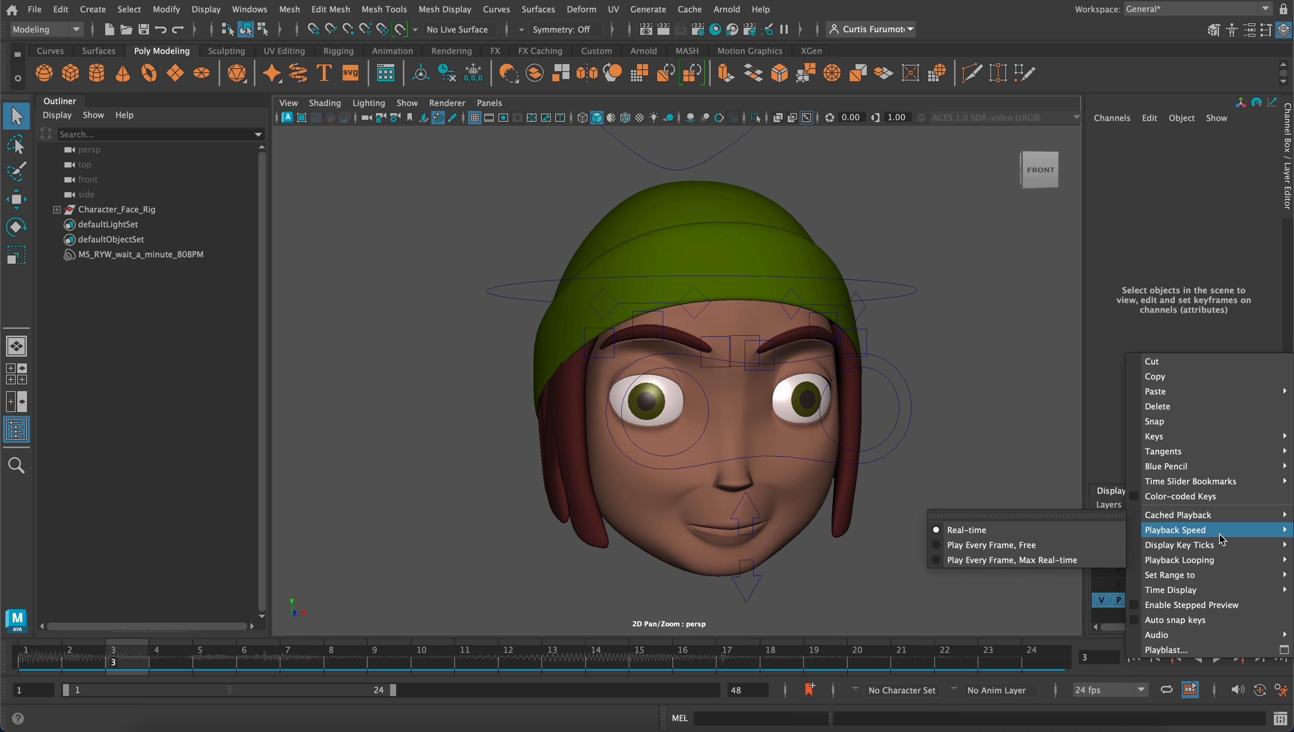
pyautogui.click(1027, 535)
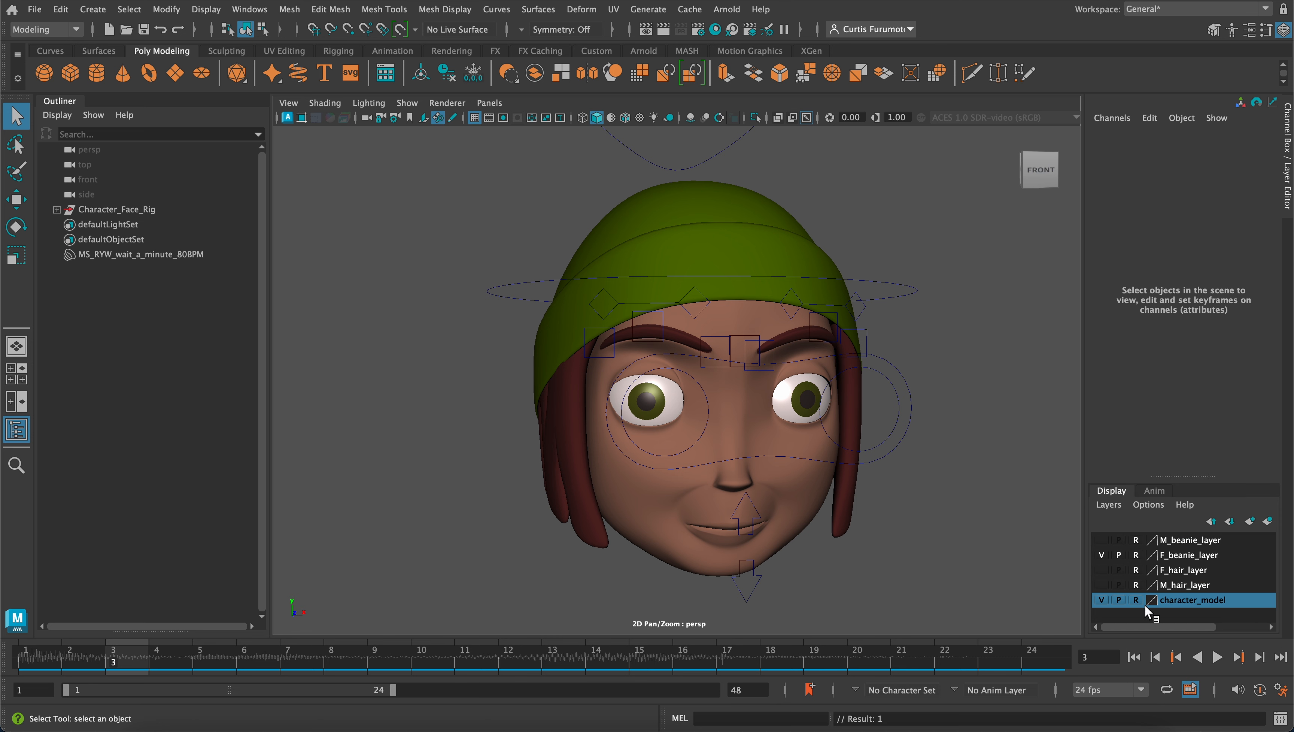
pyautogui.rightClick(1219, 660)
pyautogui.moveTo(1214, 564)
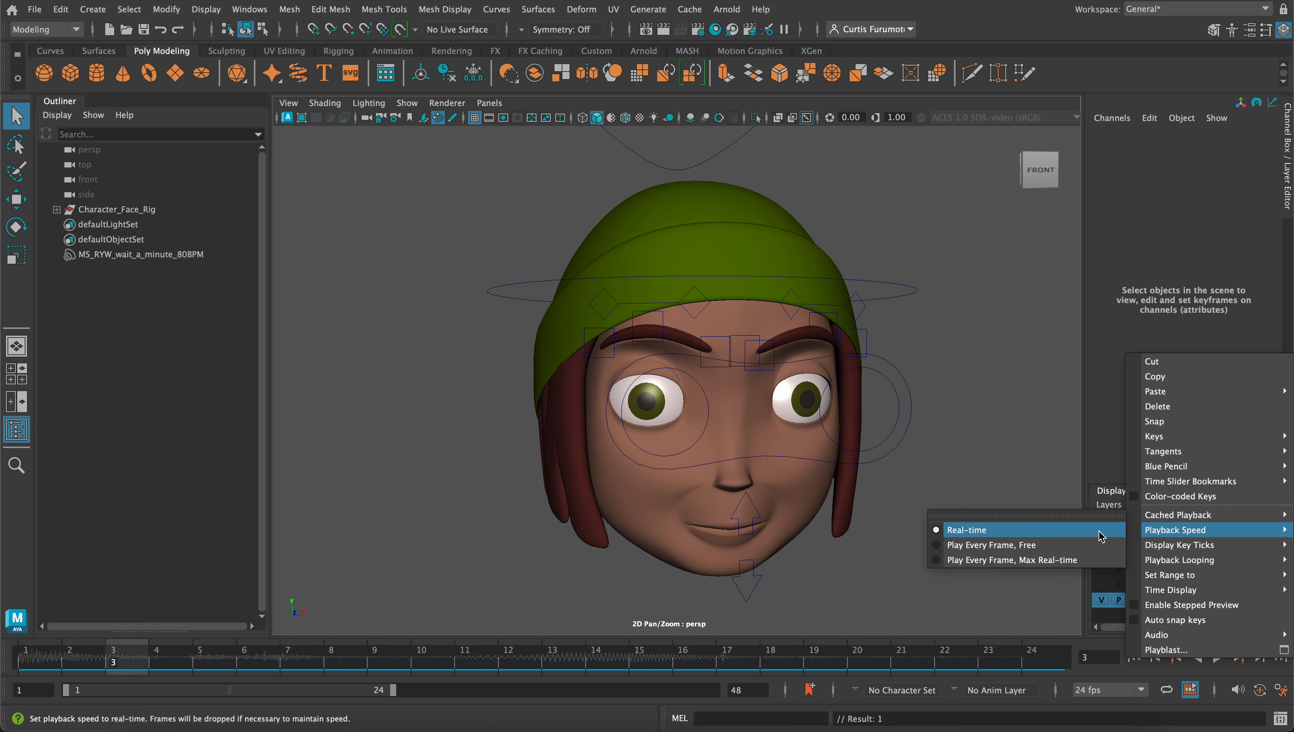
pyautogui.click(1055, 584)
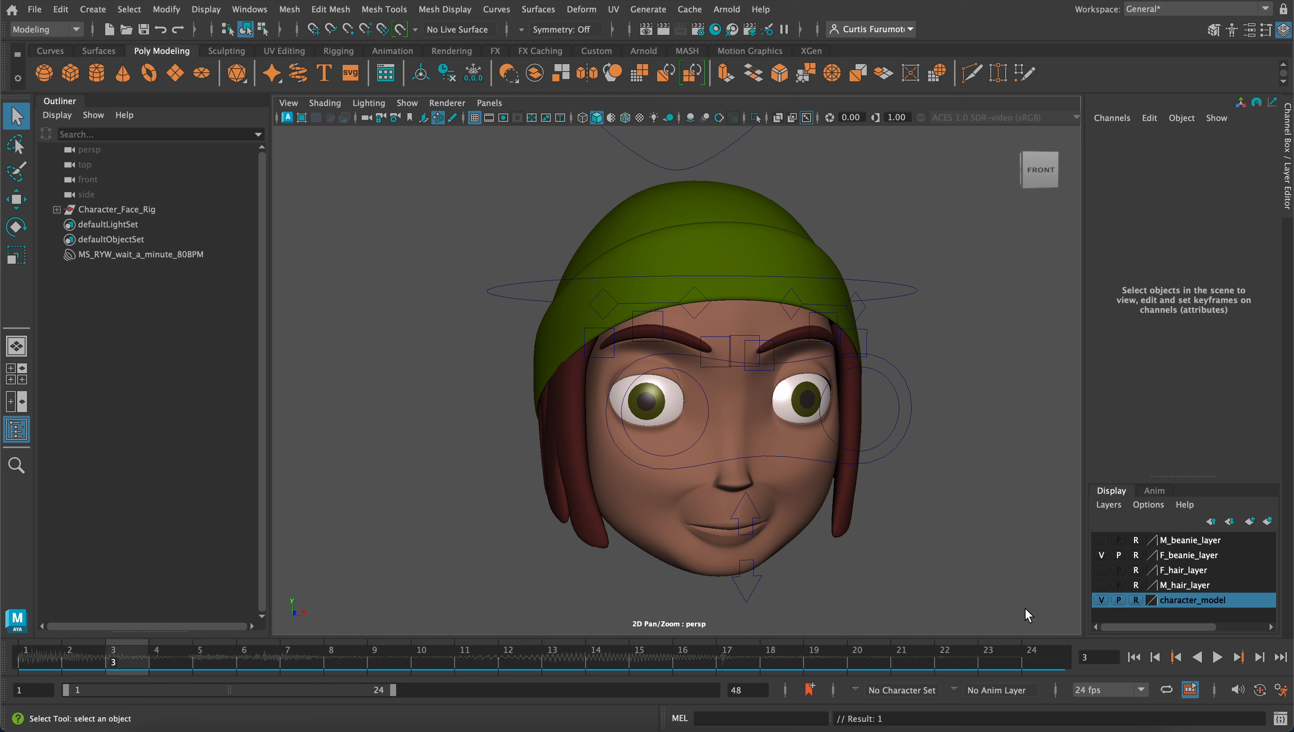
# Return to frame 1 and extend the end of the playback range to frame 36
pyautogui.moveTo(884, 486)
pyautogui.keyDown('alt'); pyautogui.mouseDown()
pyautogui.moveTo(937, 487)
pyautogui.moveTo(870, 461)
pyautogui.moveTo(886, 465)
pyautogui.mouseUp(); pyautogui.keyUp('alt')
pyautogui.keyDown('alt'); pyautogui.moveTo(806, 453); pyautogui.dragTo(712, 413); pyautogui.keyUp('alt')
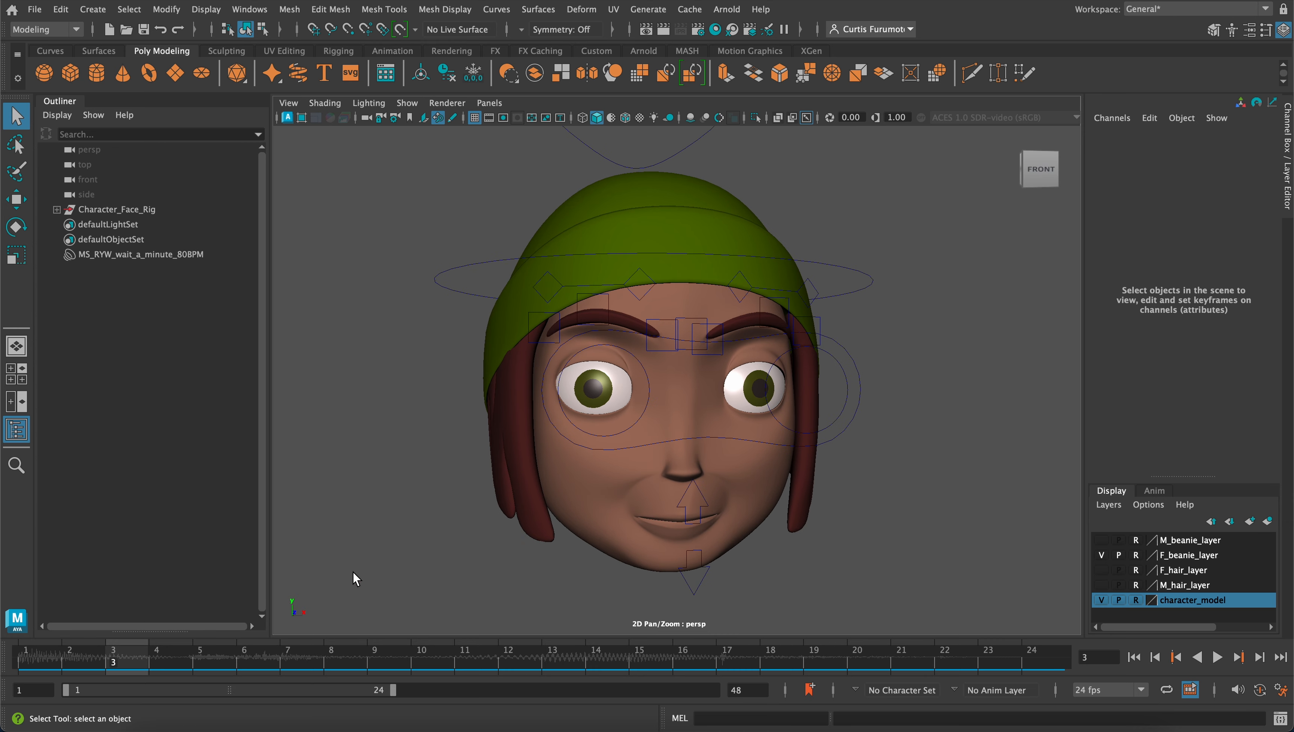
pyautogui.click(43, 655)
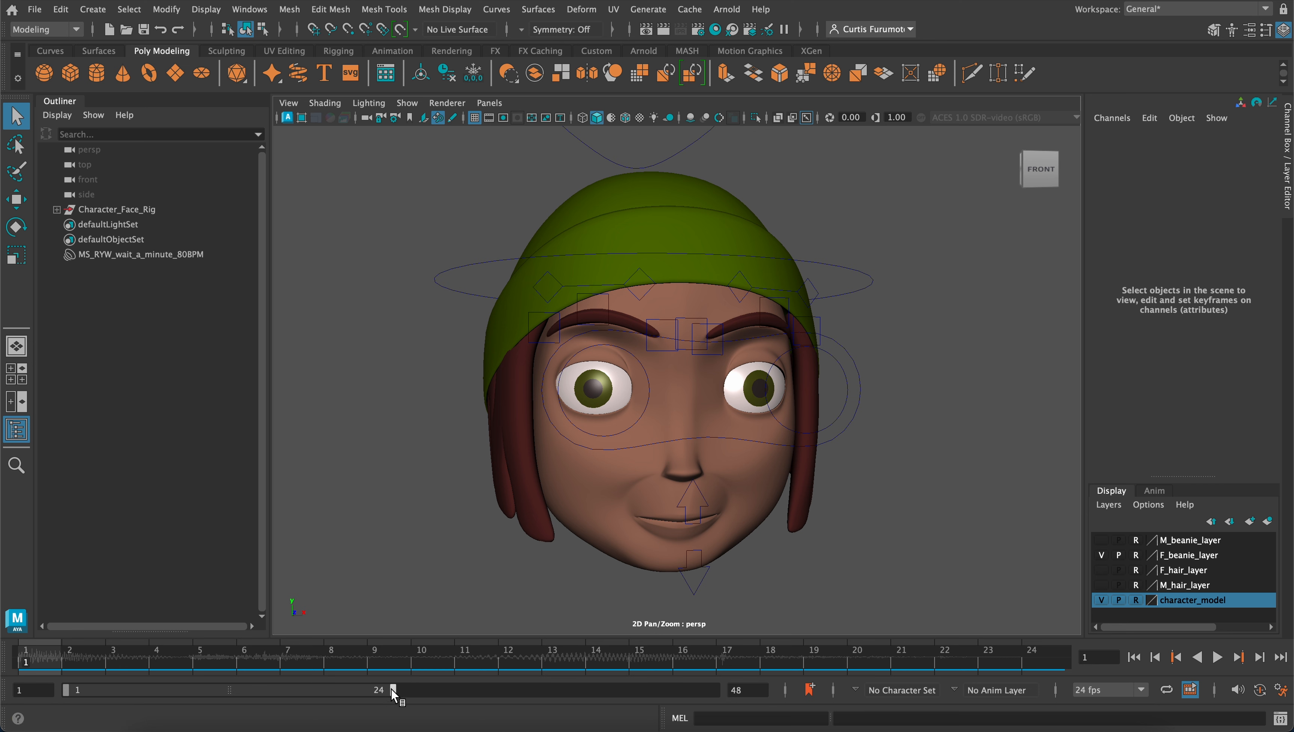
pyautogui.moveTo(392, 690); pyautogui.dragTo(557, 693)
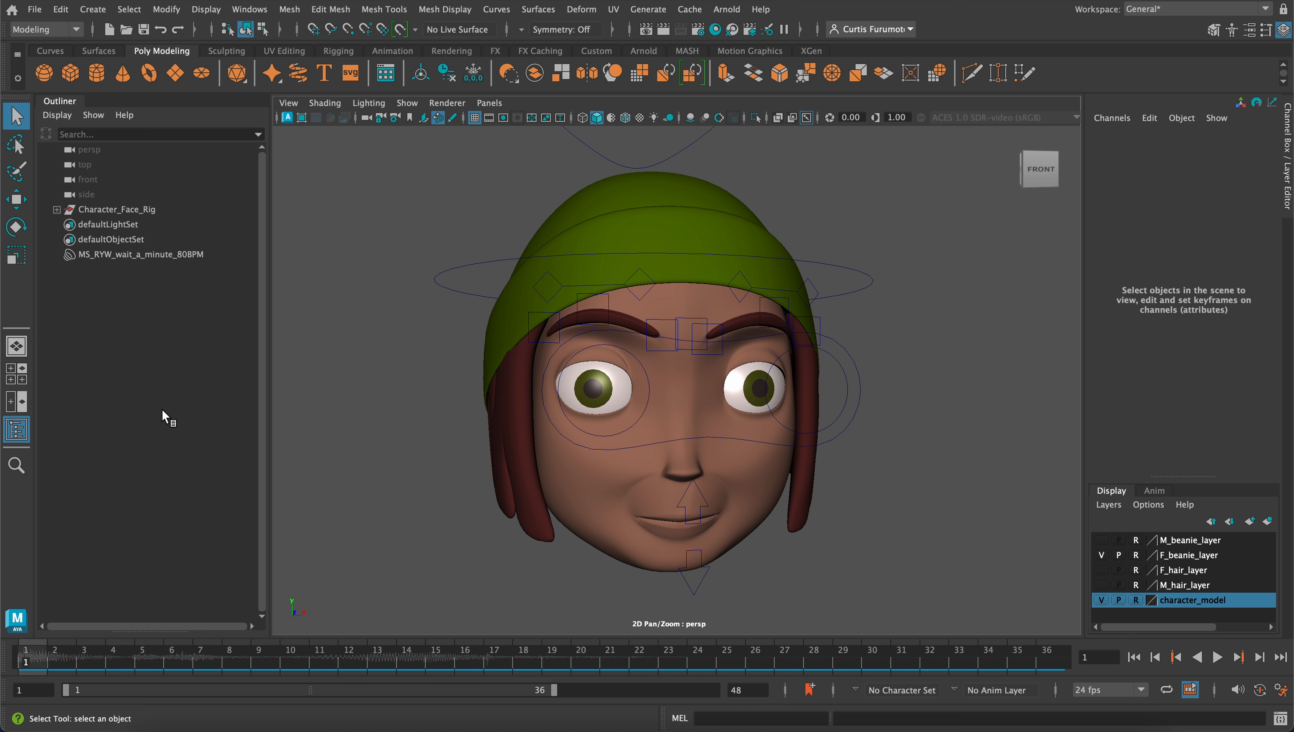
# Select the imported wait-a-minute audio node and display its full audio attributes
pyautogui.click(151, 254)
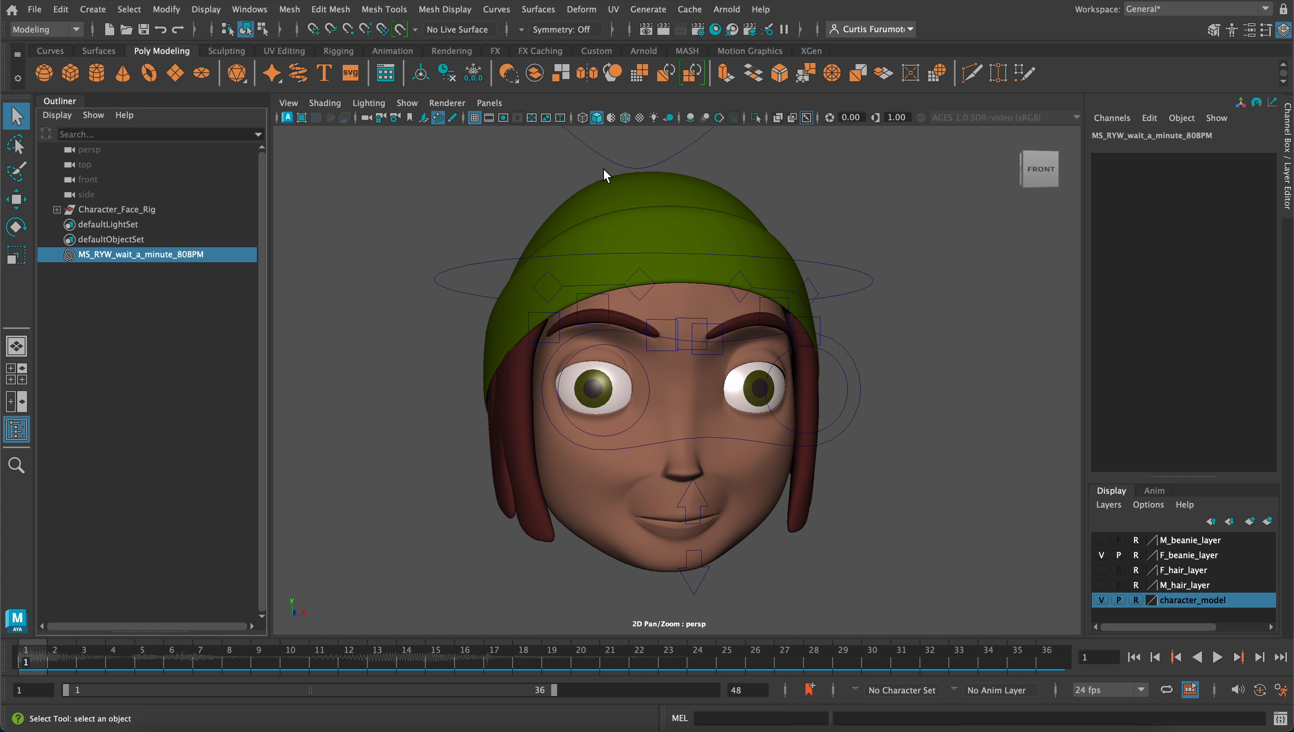
pyautogui.click(1212, 31)
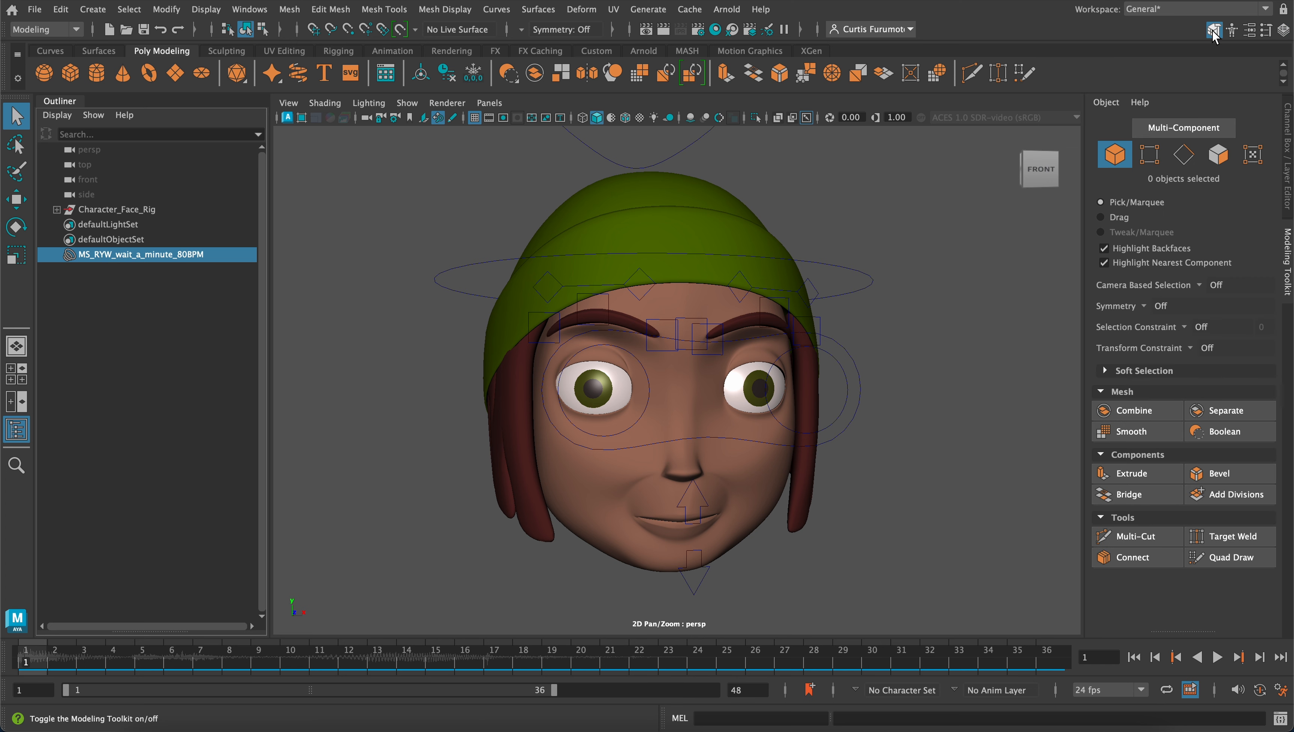
pyautogui.click(1249, 30)
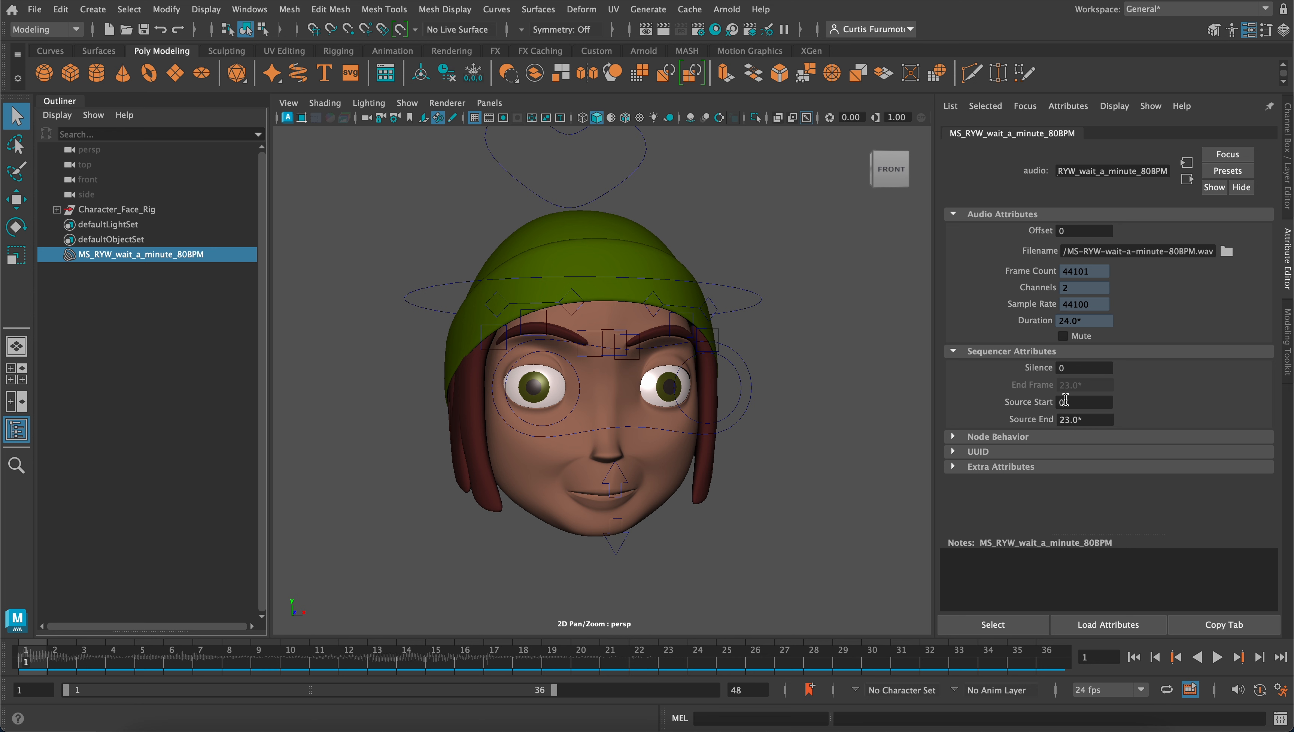
# Set the offset of the wait-a-minute audio clip to 6
pyautogui.click(1095, 231)
pyautogui.write('6')
pyautogui.press('Return')
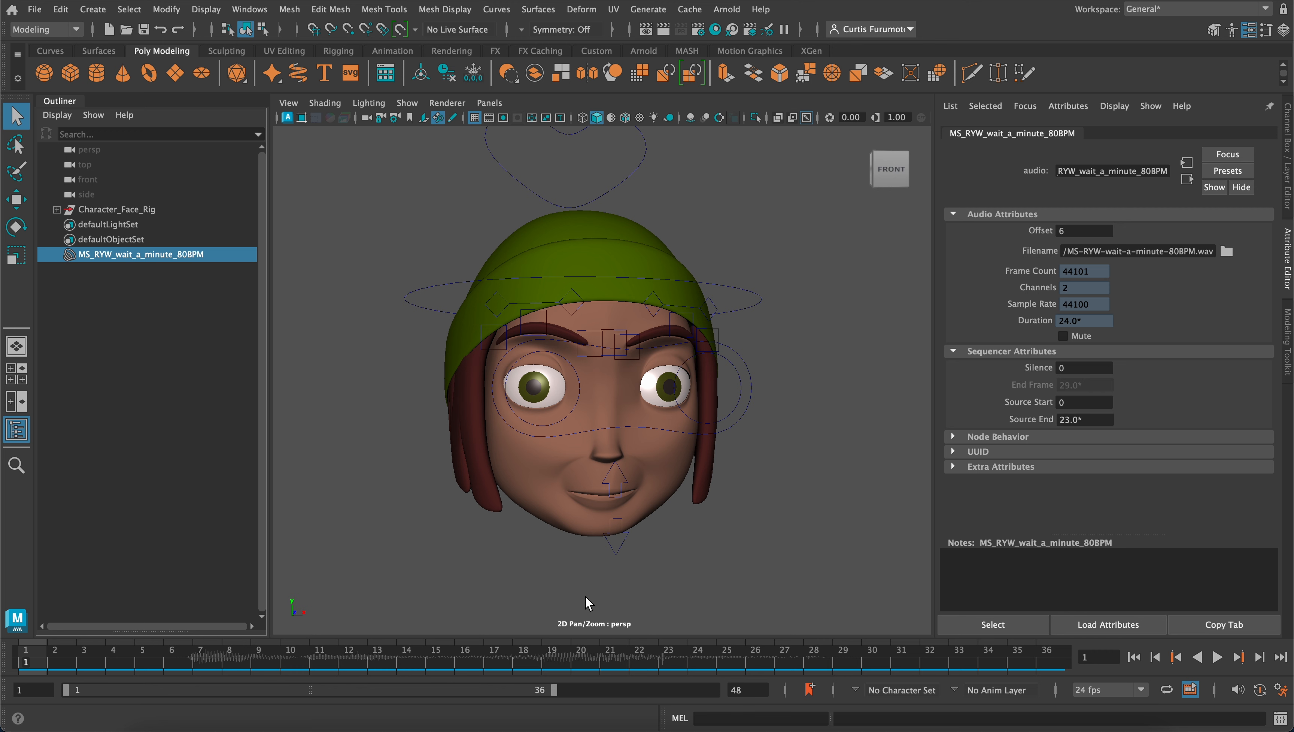
pyautogui.keyDown('alt'); pyautogui.moveTo(578, 545); pyautogui.dragTo(552, 549); pyautogui.keyUp('alt')
pyautogui.keyDown('alt'); pyautogui.moveTo(570, 498); pyautogui.dragTo(611, 460, button='middle'); pyautogui.keyUp('alt')
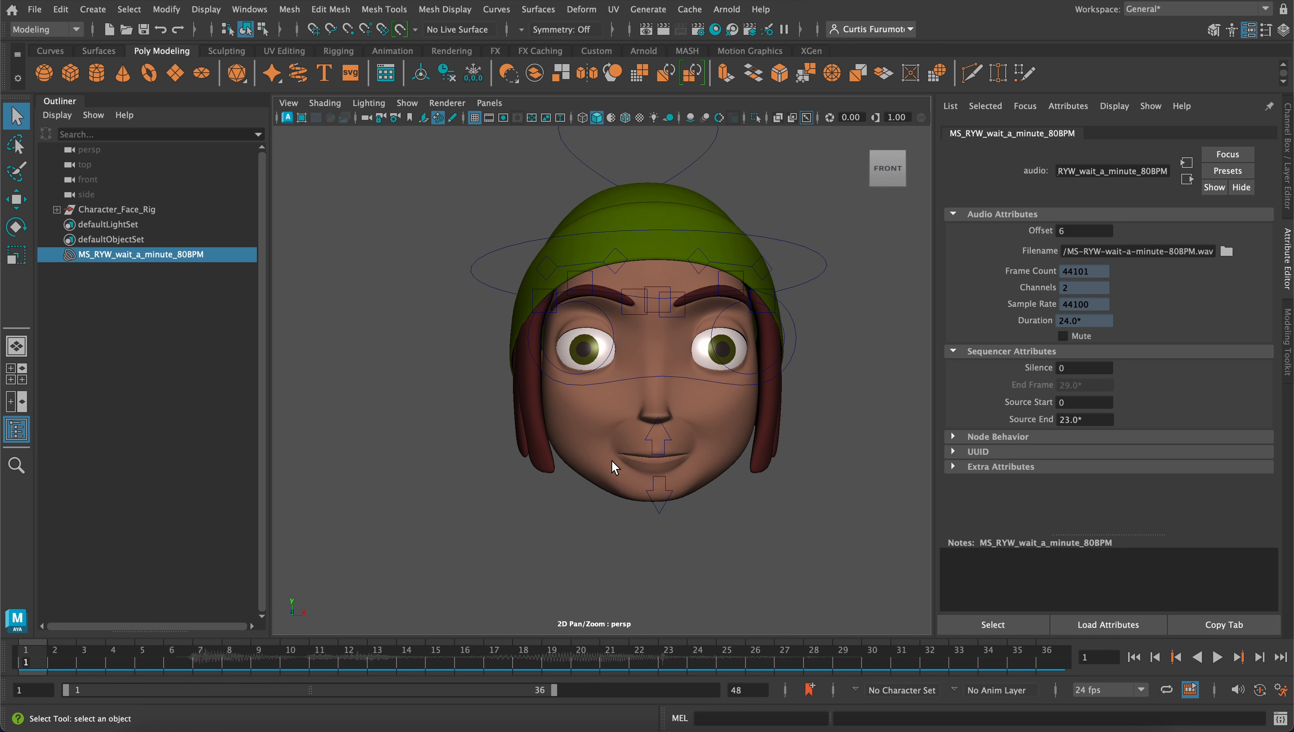
pyautogui.keyDown('alt'); pyautogui.moveTo(610, 459); pyautogui.dragTo(624, 451); pyautogui.keyUp('alt')
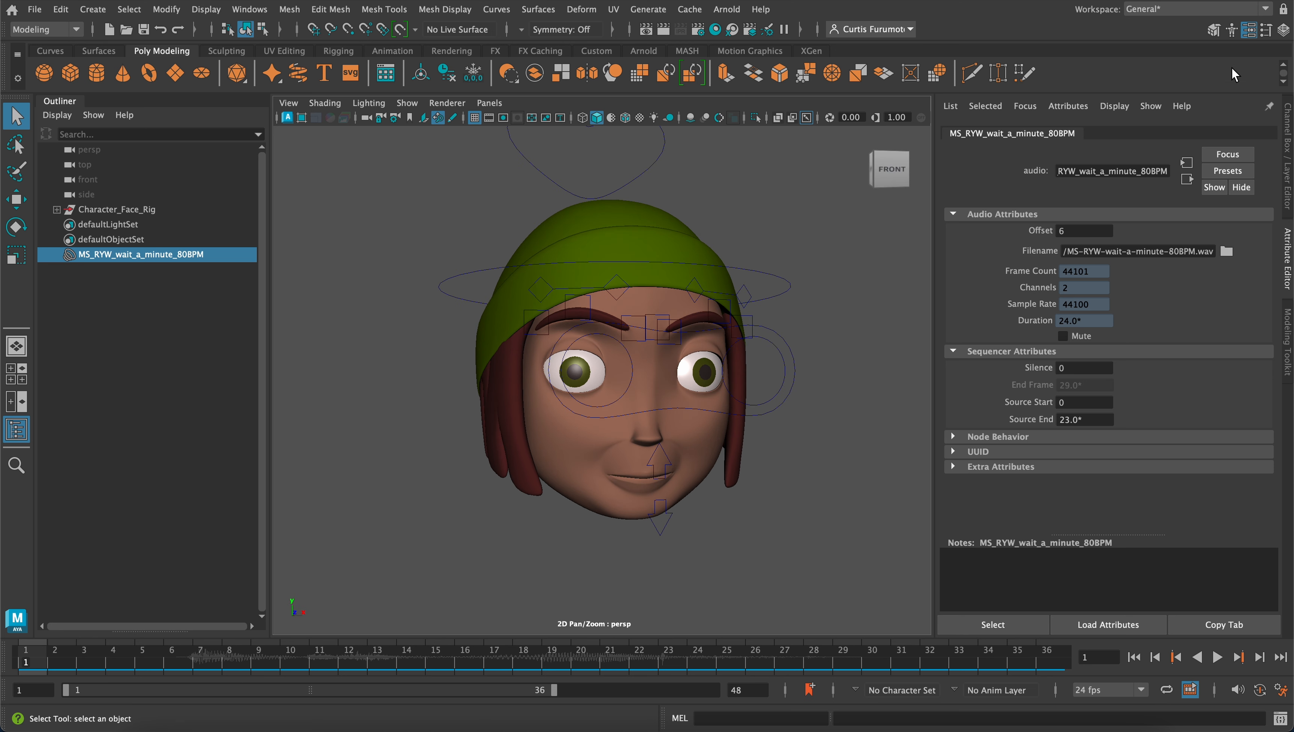
# Replace the audio node's detailed attributes with the channel and layer display
pyautogui.click(1250, 31)
pyautogui.click(1218, 29)
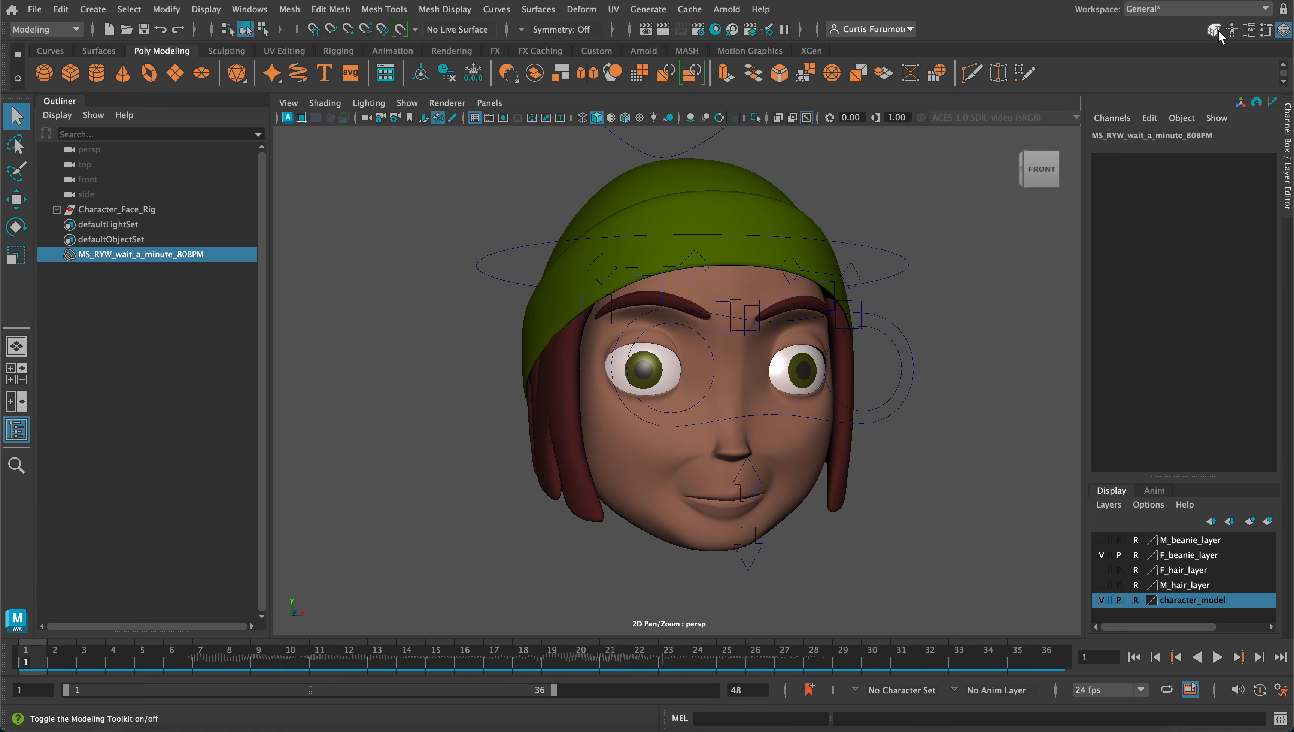
pyautogui.scroll(2, 829, 326)
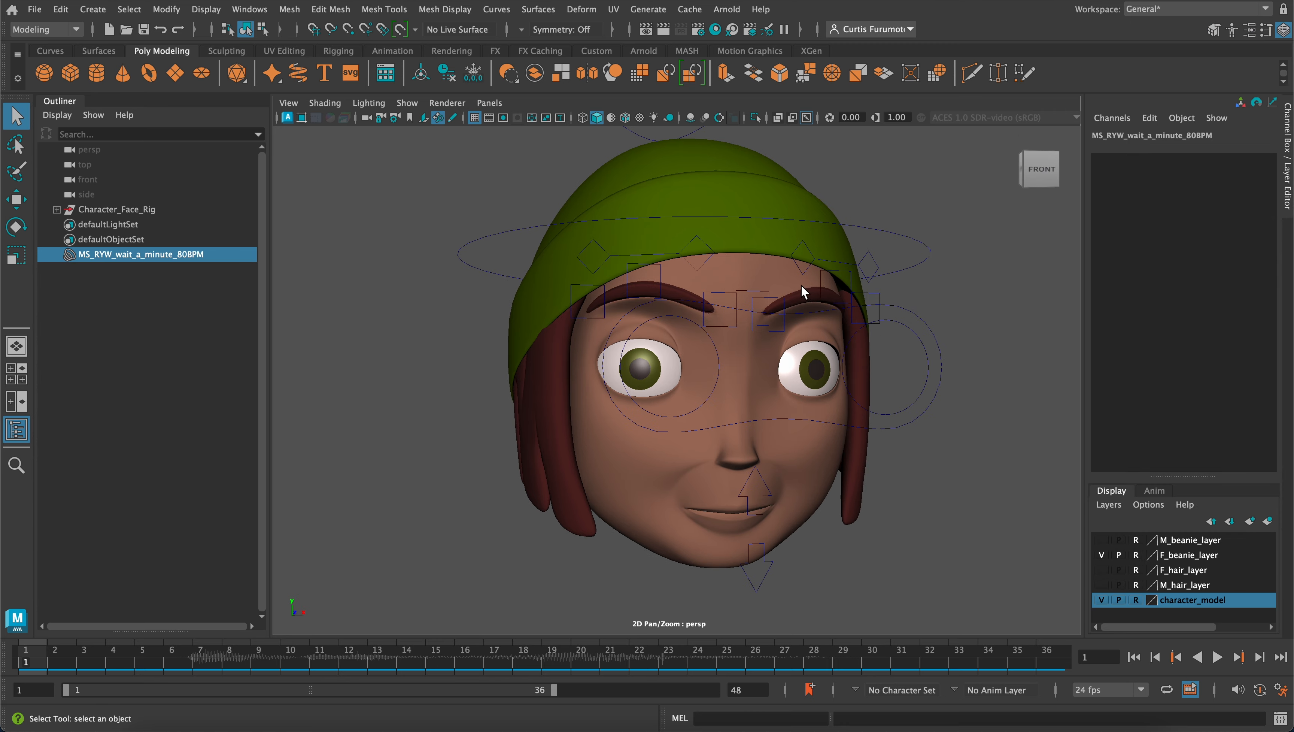
pyautogui.keyDown('alt'); pyautogui.moveTo(801, 285); pyautogui.dragTo(847, 282, button='middle'); pyautogui.keyUp('alt')
pyautogui.keyDown('alt'); pyautogui.moveTo(847, 286); pyautogui.dragTo(812, 325); pyautogui.keyUp('alt')
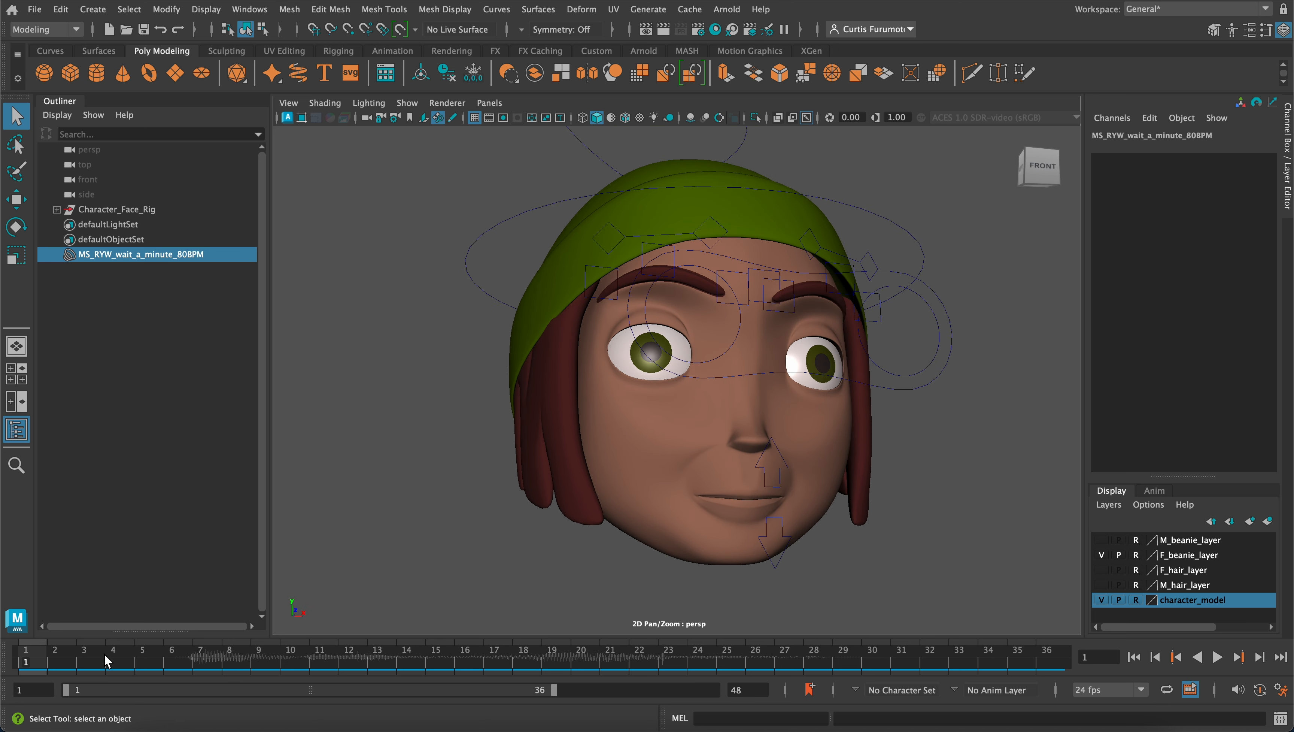
# Play the offset audio and scrub through its waveform, ending at frame 7, to locate where the dialogue begins
pyautogui.hotkey('alt', 'v')
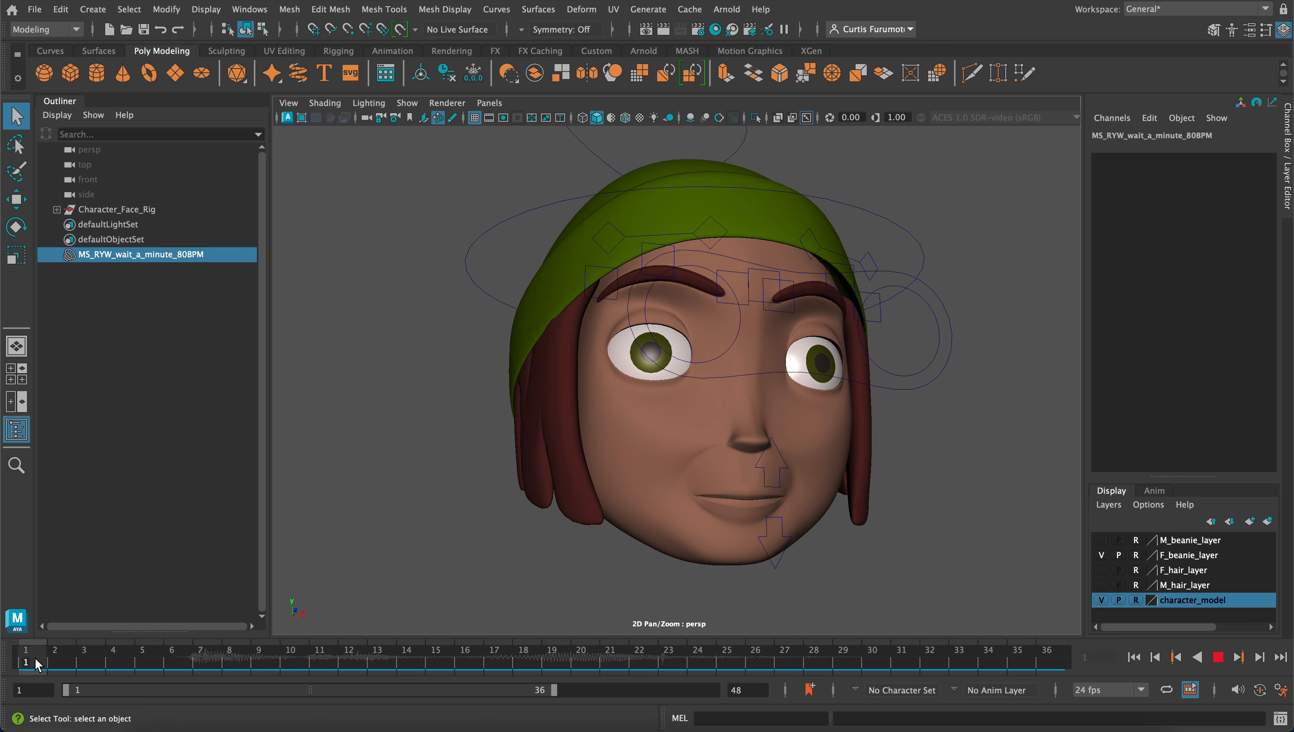
pyautogui.moveTo(124, 662)
pyautogui.mouseDown()
pyautogui.moveTo(270, 657)
pyautogui.moveTo(589, 679)
pyautogui.mouseUp()
pyautogui.moveTo(482, 665); pyautogui.dragTo(175, 669)
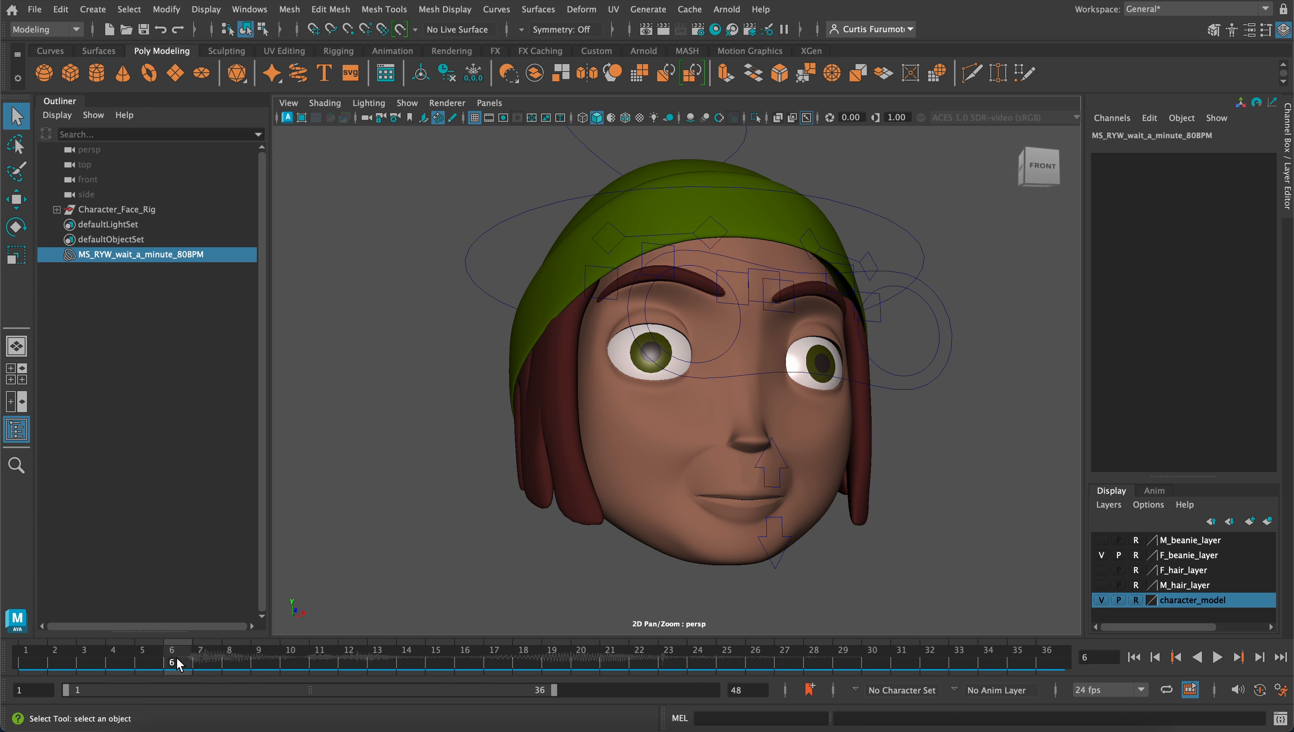
pyautogui.moveTo(180, 664)
pyautogui.mouseDown()
pyautogui.moveTo(204, 664)
pyautogui.moveTo(109, 662)
pyautogui.moveTo(202, 658)
pyautogui.mouseUp()
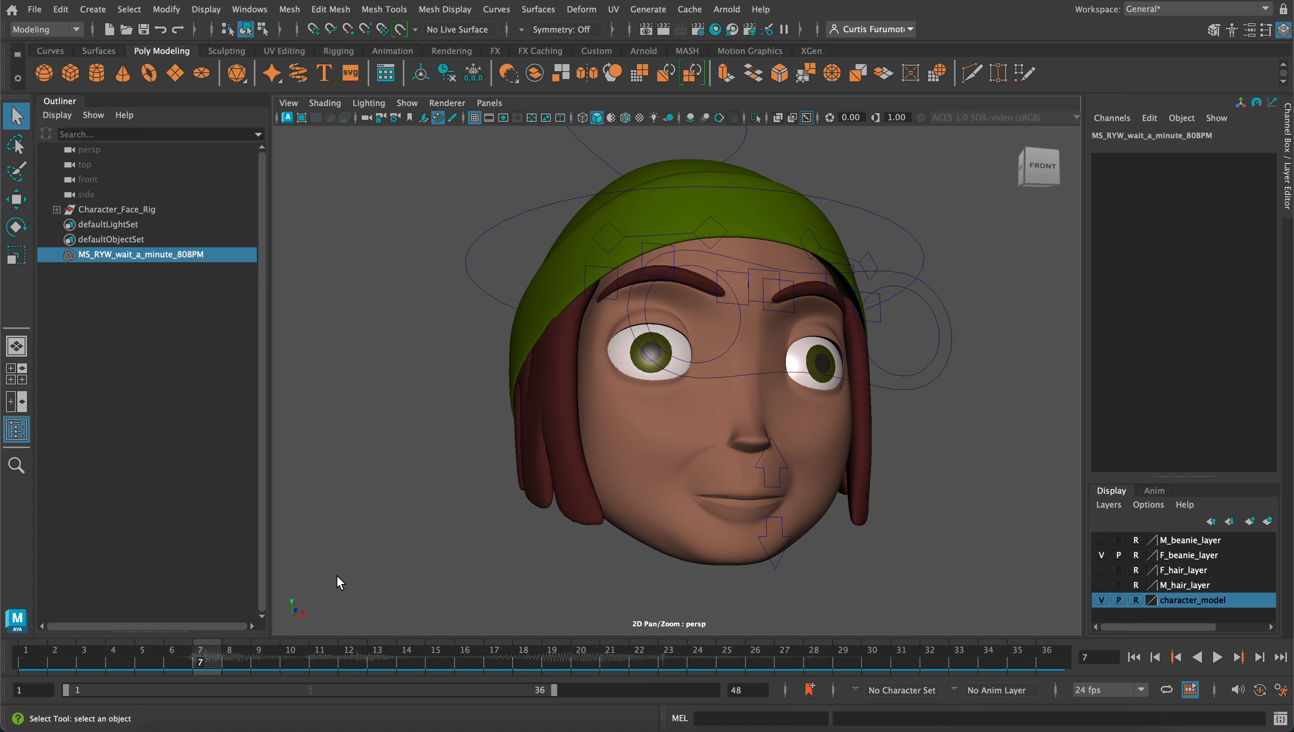
# At frame 5, key the Wq, Mbp and F channels of the blendshape control curve above the head at 0
pyautogui.keyDown('alt'); pyautogui.moveTo(601, 511); pyautogui.dragTo(555, 479); pyautogui.keyUp('alt')
pyautogui.scroll(2, 555, 480)
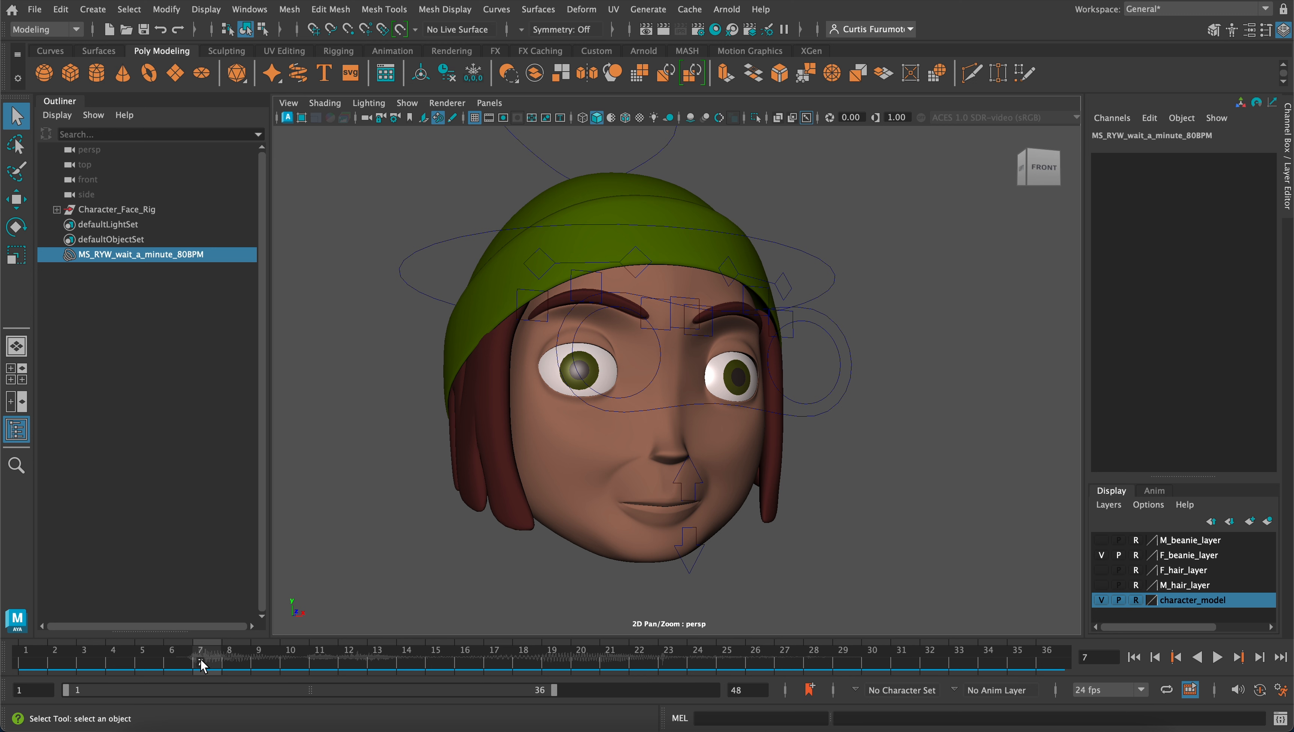
pyautogui.click(153, 663)
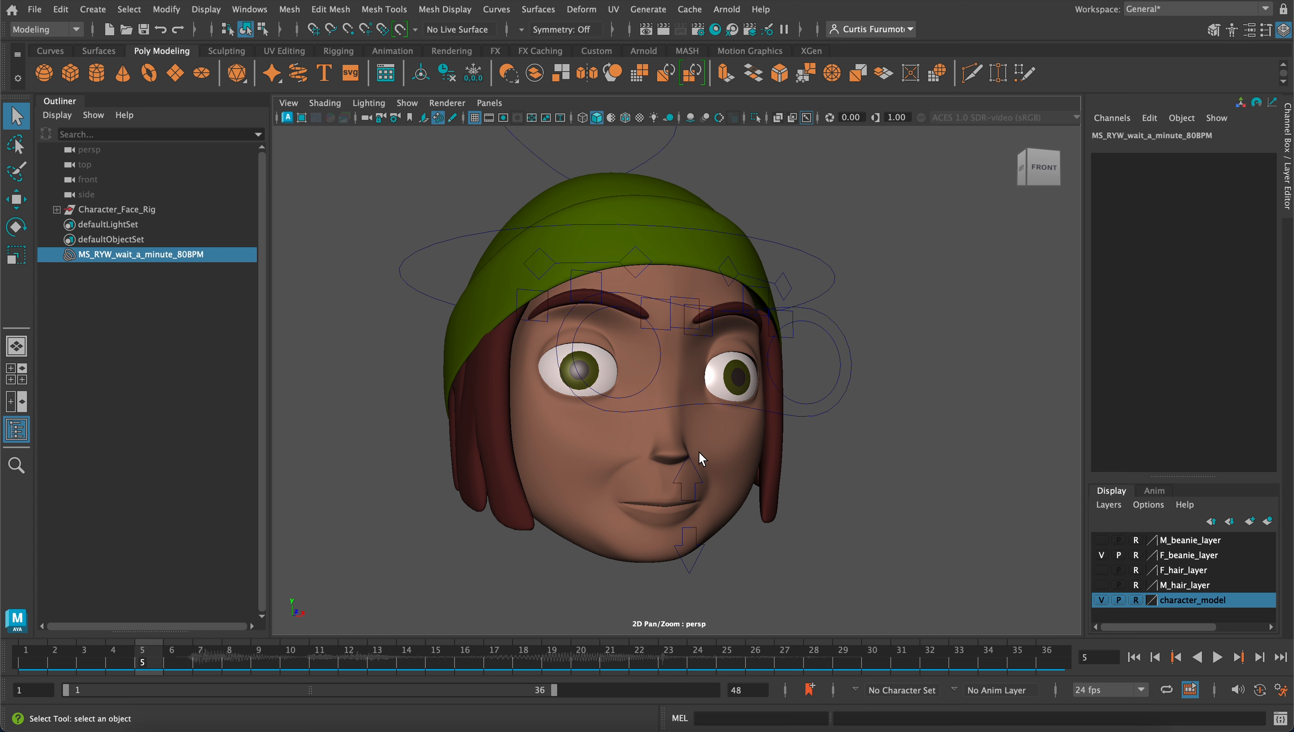
pyautogui.scroll(-1, 636, 259)
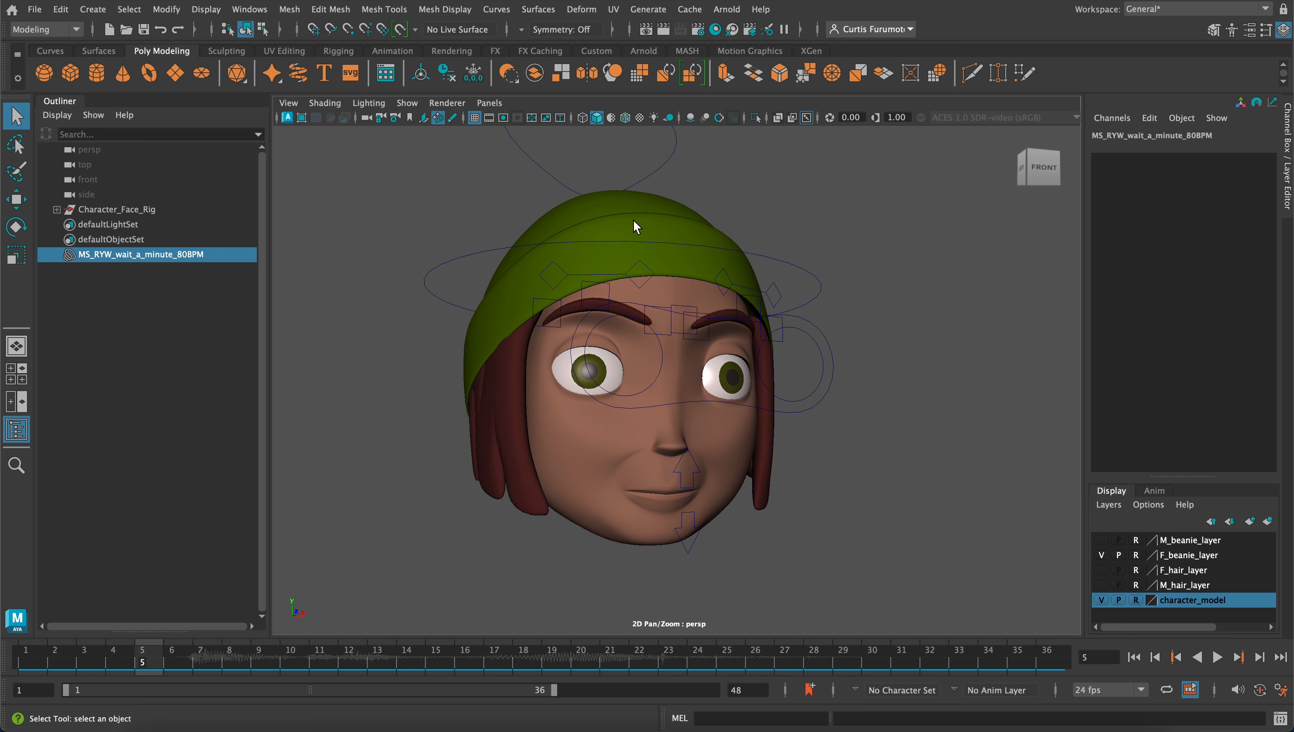
pyautogui.keyDown('alt'); pyautogui.moveTo(633, 224); pyautogui.dragTo(627, 270, button='middle'); pyautogui.keyUp('alt')
pyautogui.click(673, 210)
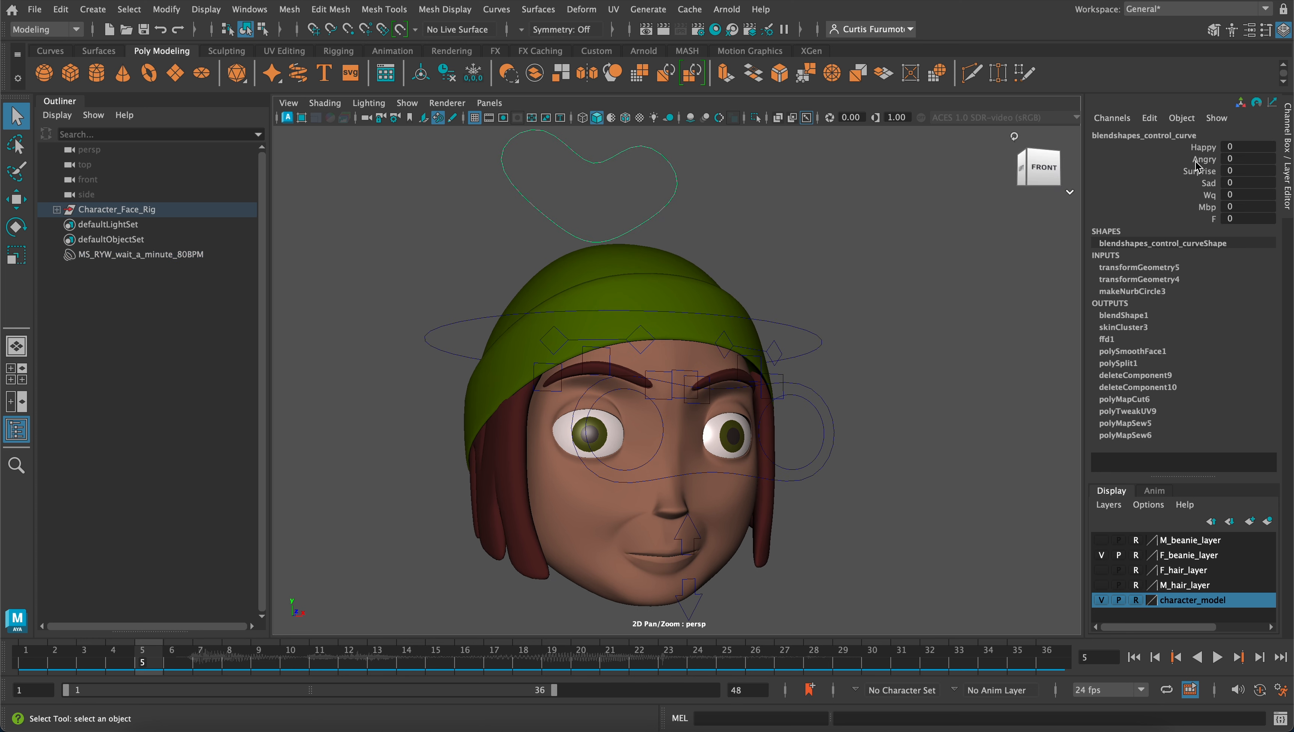
pyautogui.moveTo(1203, 147); pyautogui.dragTo(1215, 221)
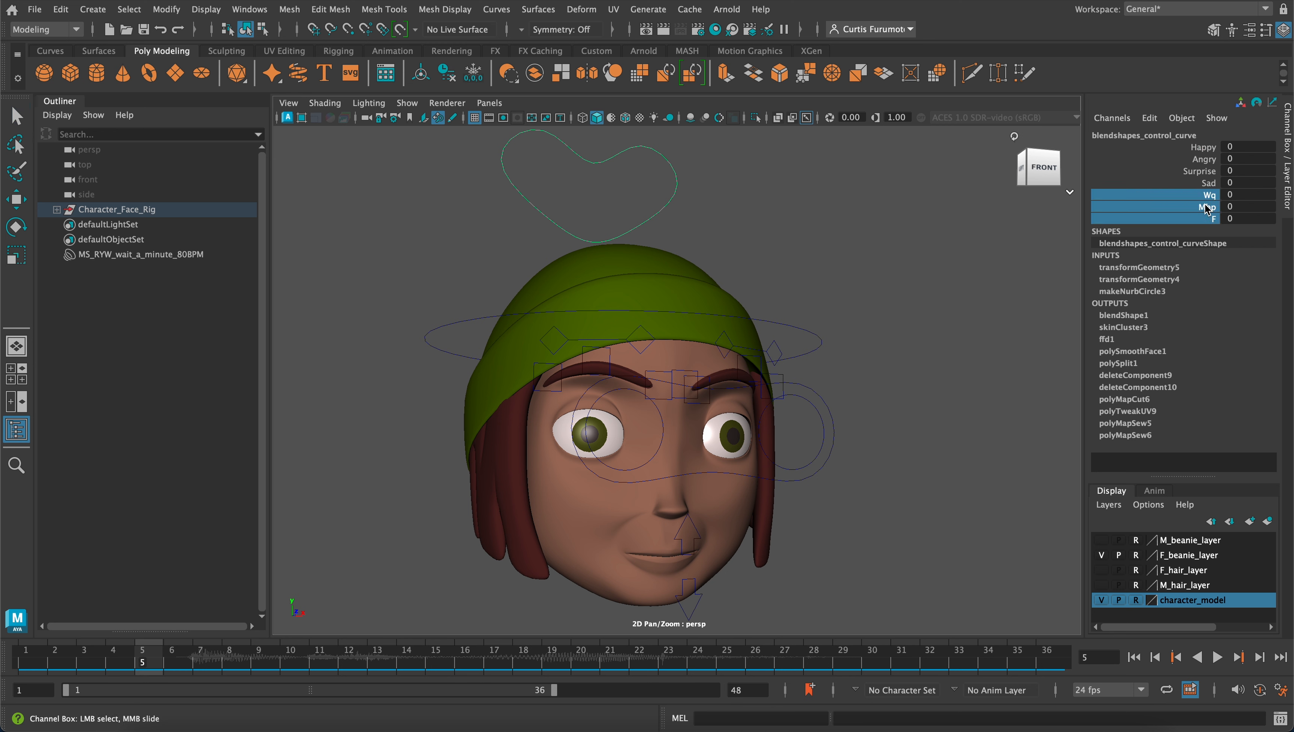
pyautogui.keyDown('alt'); pyautogui.moveTo(757, 385); pyautogui.dragTo(768, 365, button='middle'); pyautogui.keyUp('alt')
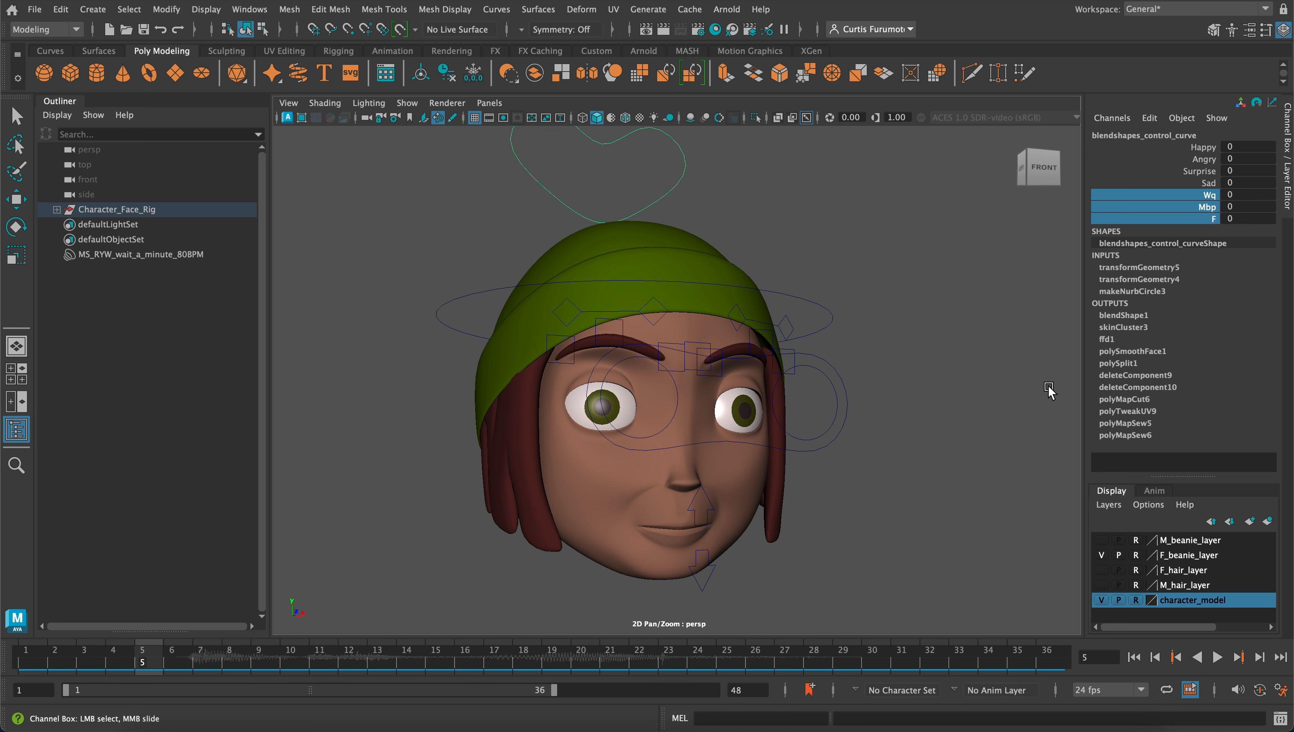
pyautogui.rightClick(1199, 207)
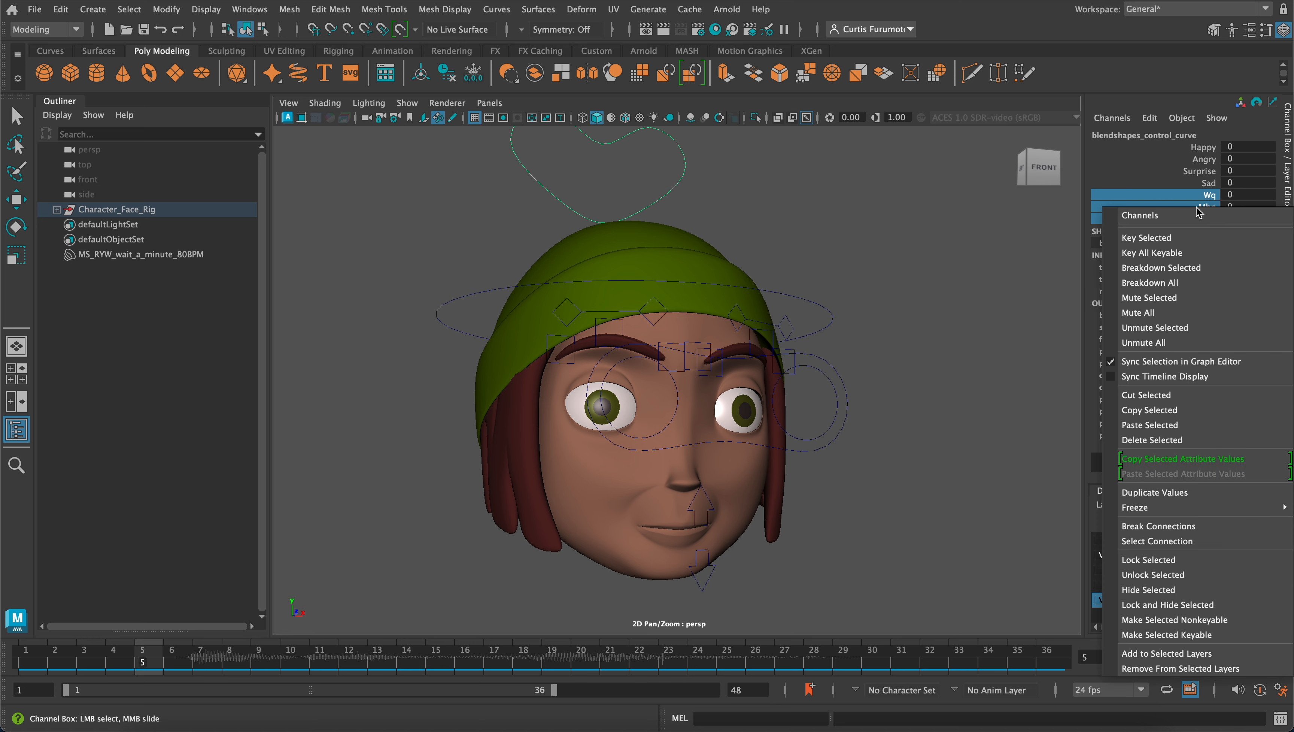
pyautogui.click(1199, 241)
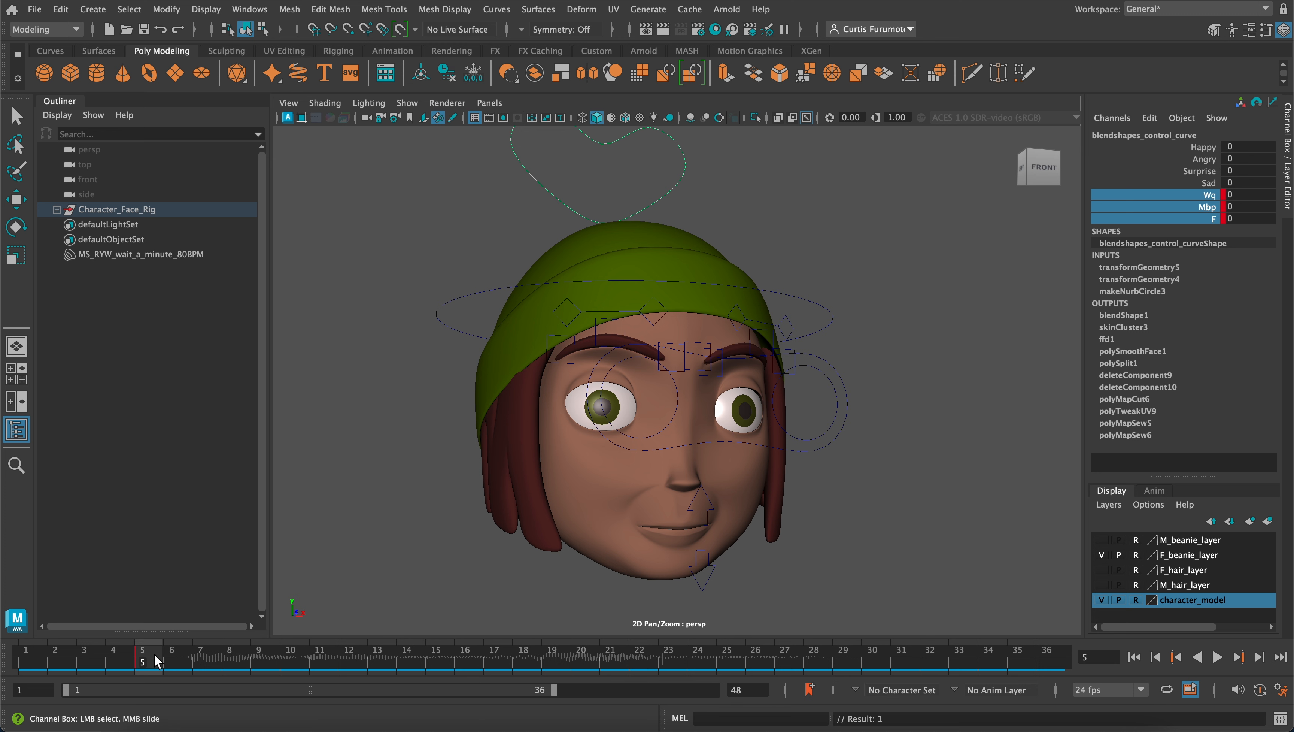
# Listen to the audio around frames 6 and 7, and key the Wq, Mbp and F channels at frame 6
pyautogui.hotkey('alt', 'v')
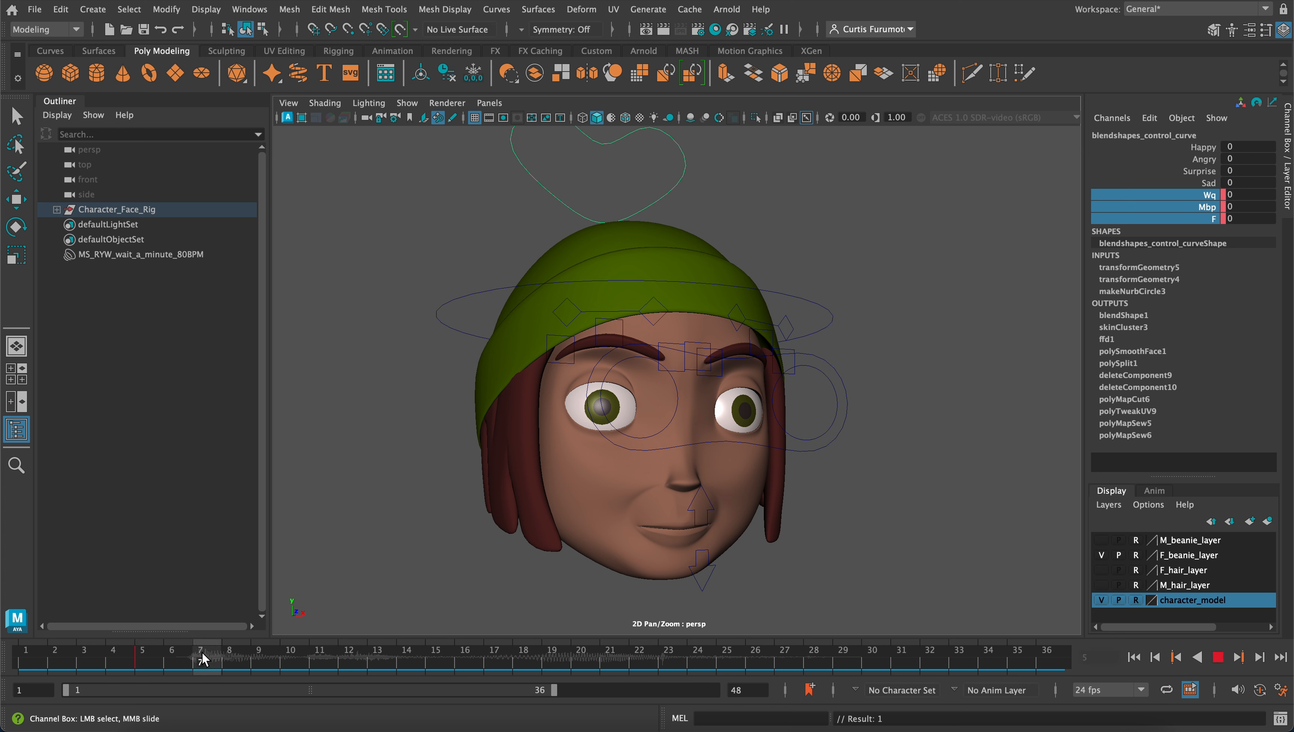
pyautogui.hotkey('alt', 'v')
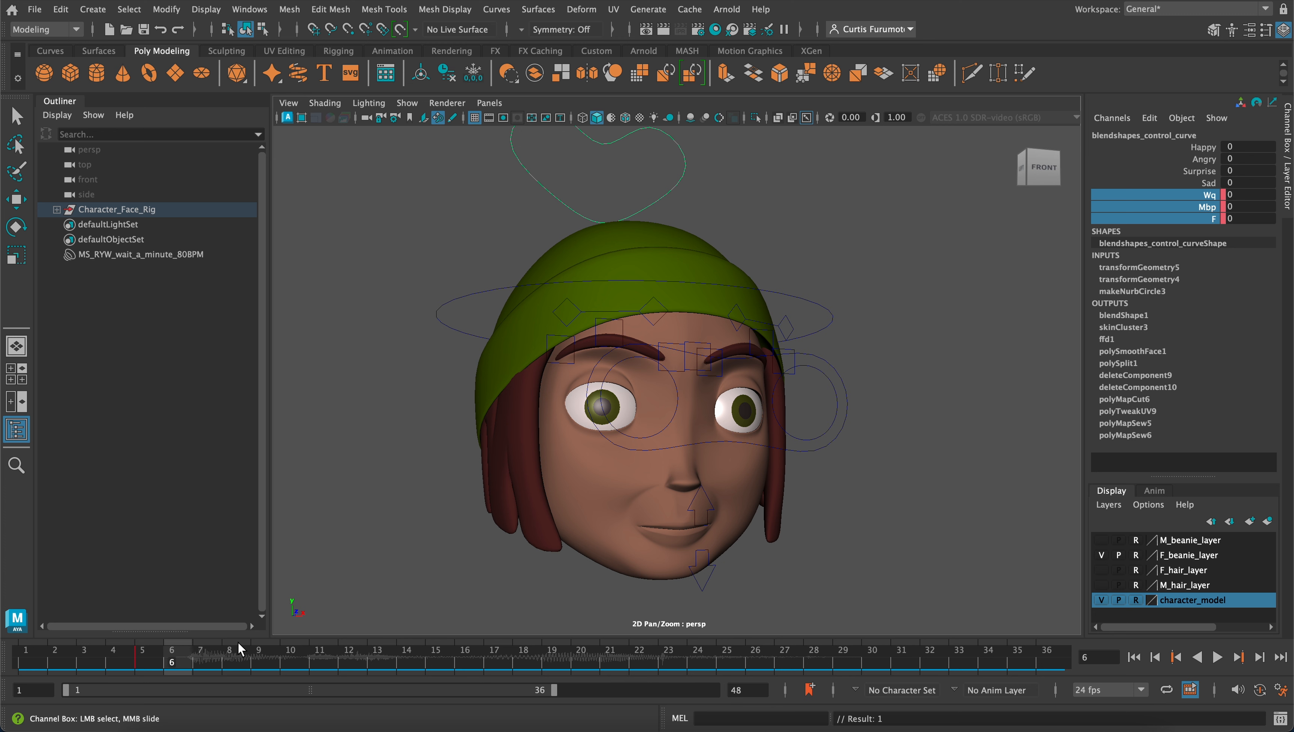
pyautogui.moveTo(203, 655)
pyautogui.mouseDown()
pyautogui.moveTo(232, 653)
pyautogui.moveTo(206, 658)
pyautogui.mouseUp()
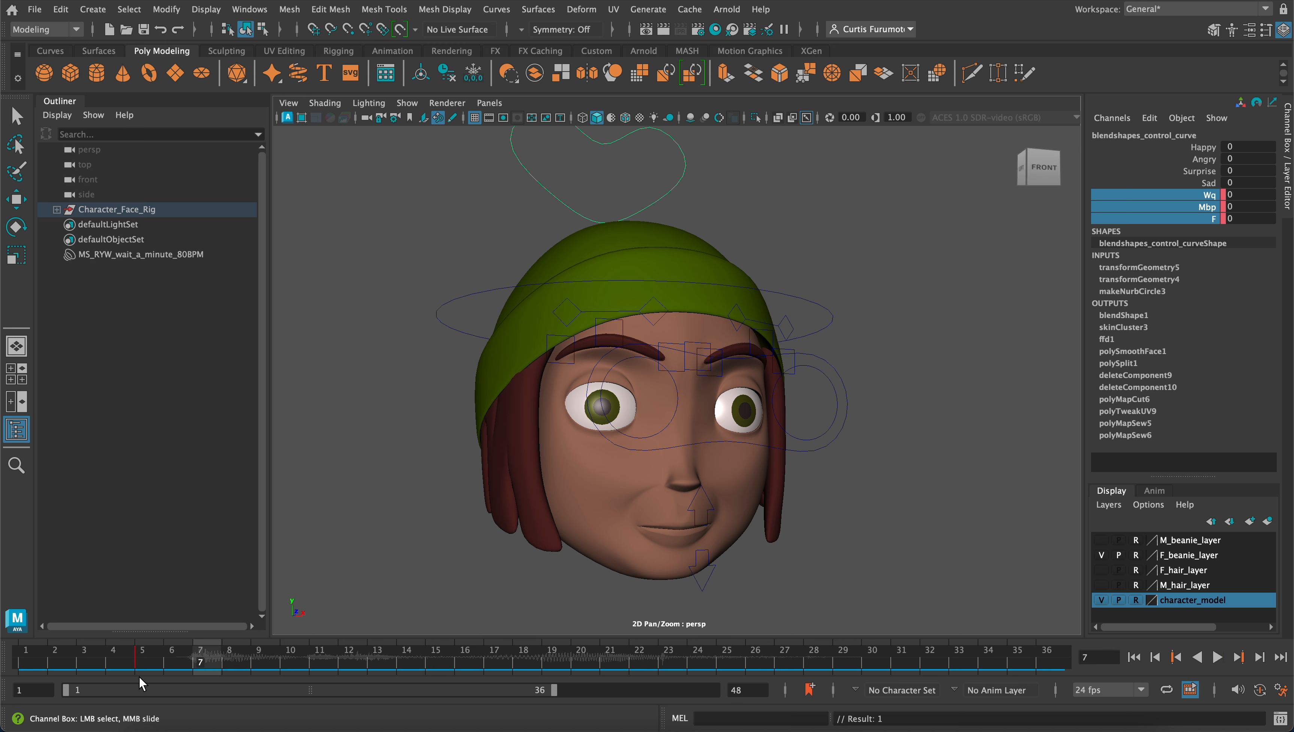
pyautogui.click(167, 657)
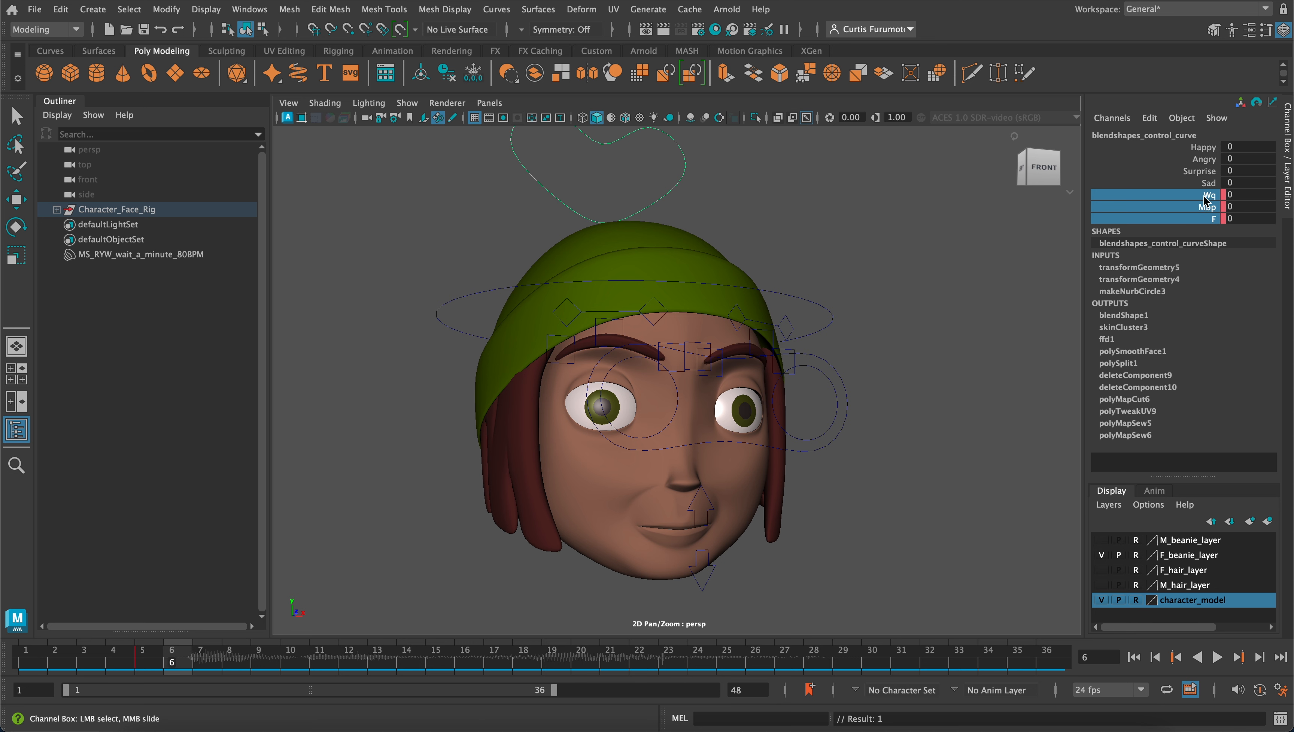
pyautogui.rightClick(1208, 215)
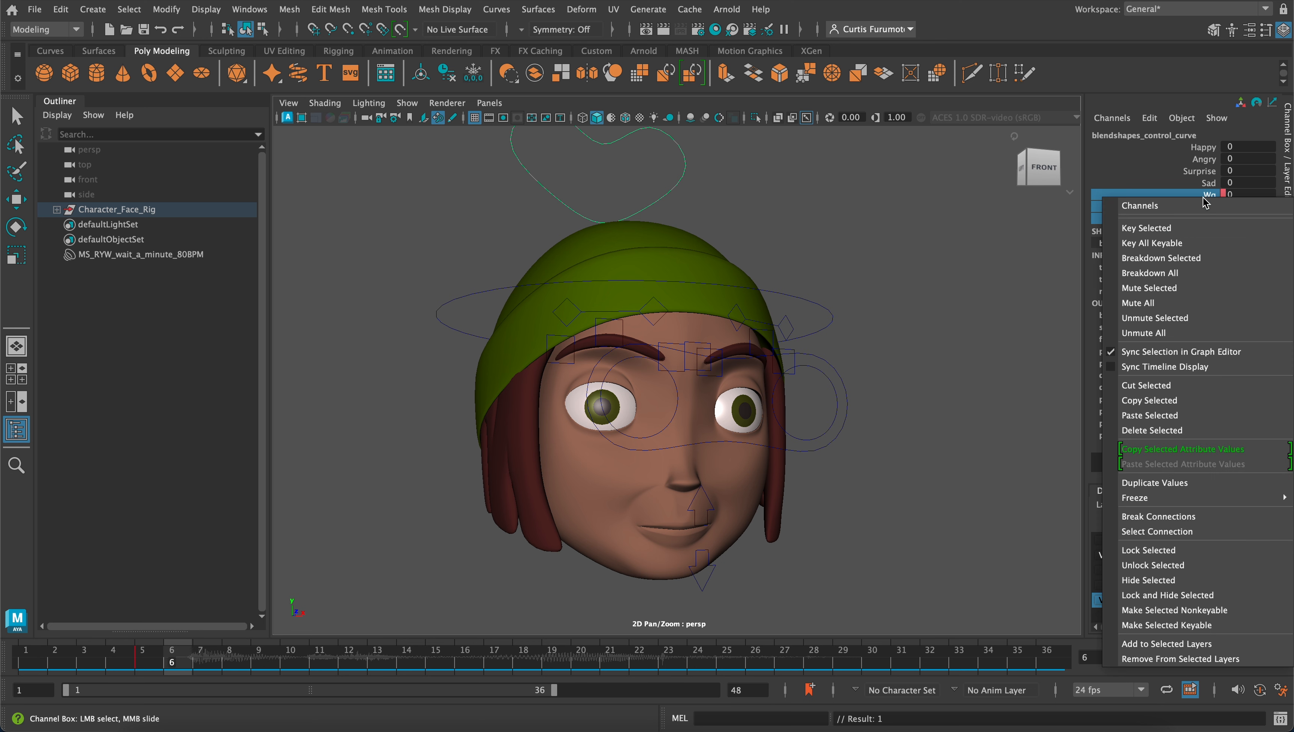
pyautogui.click(1195, 228)
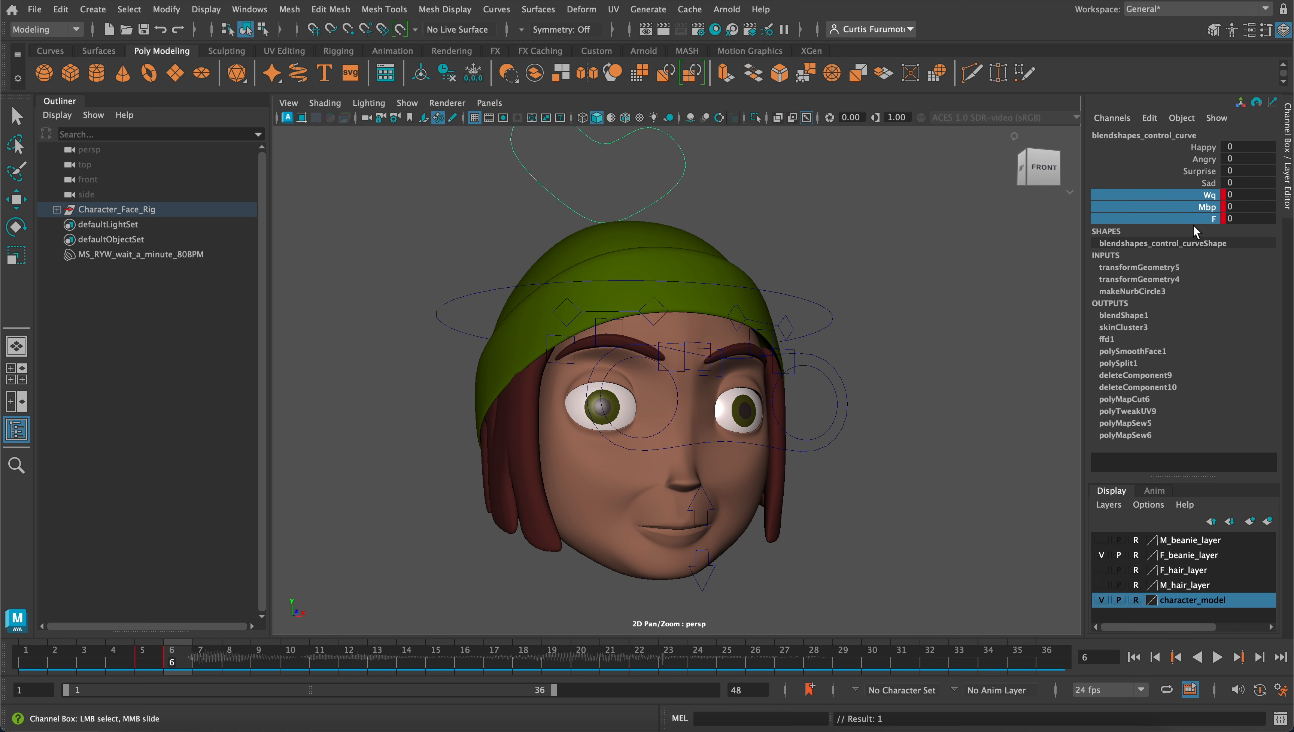
# Set the Wq mouth shape to 1 at frame 6 and key that channel
pyautogui.click(1237, 195)
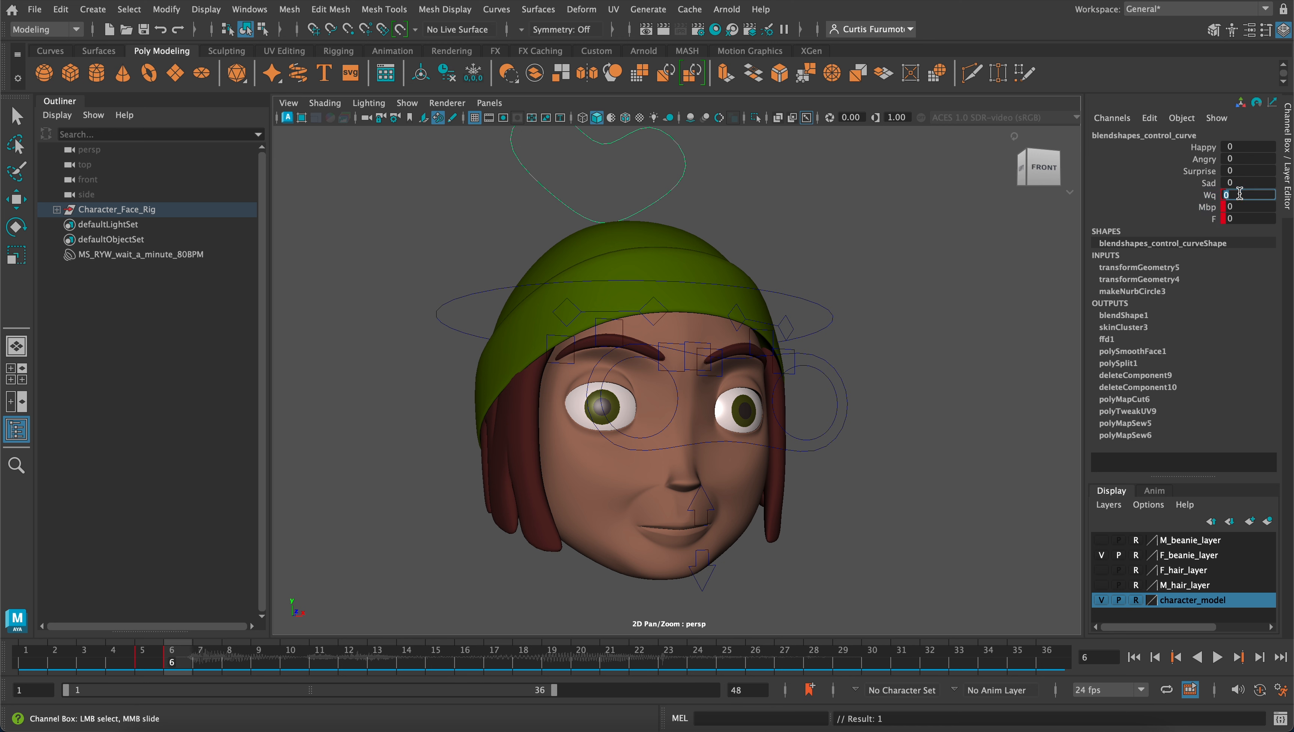
pyautogui.write('1')
pyautogui.press('Return')
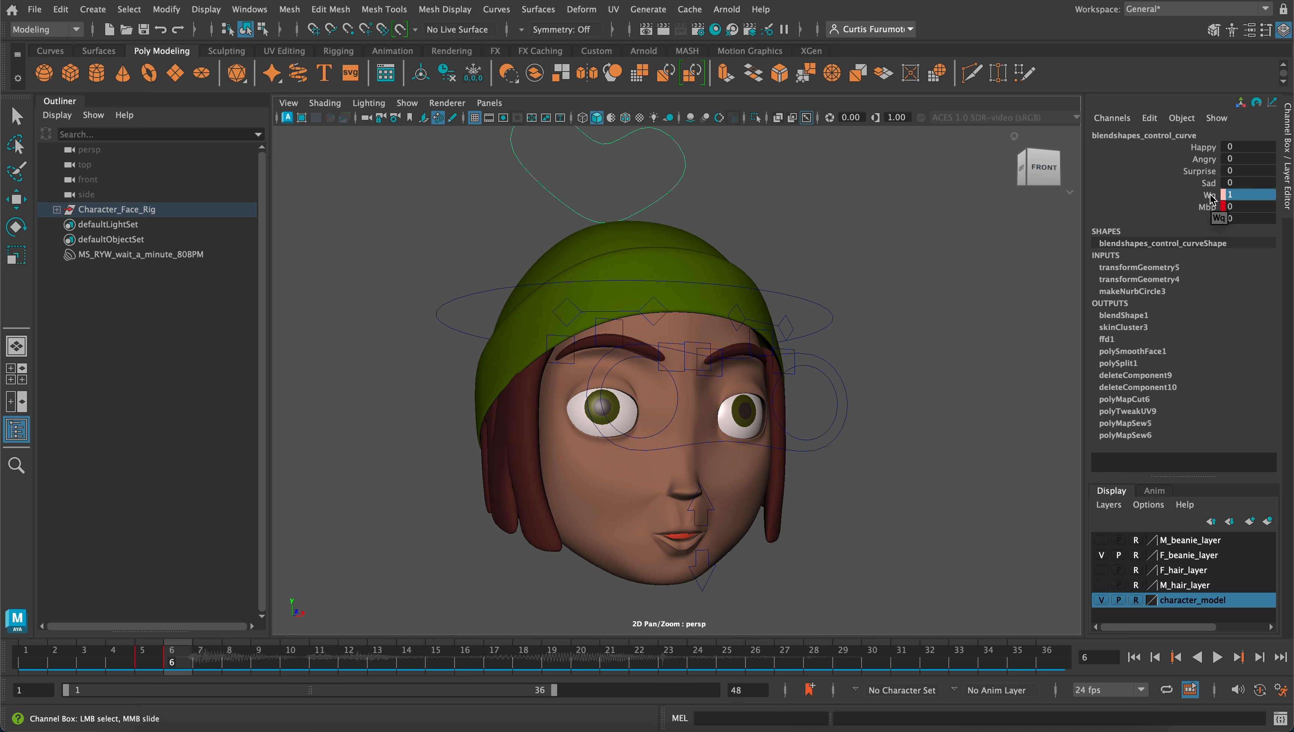
pyautogui.rightClick(1212, 199)
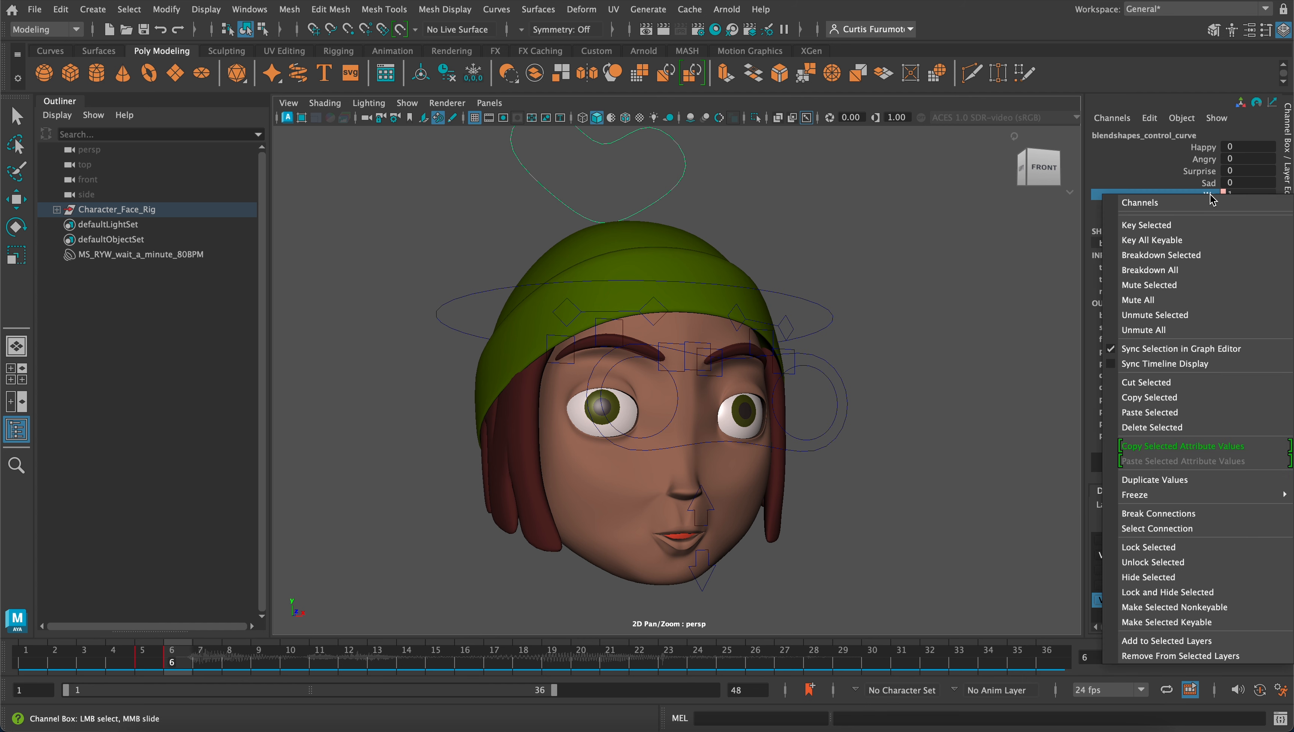
pyautogui.click(1193, 225)
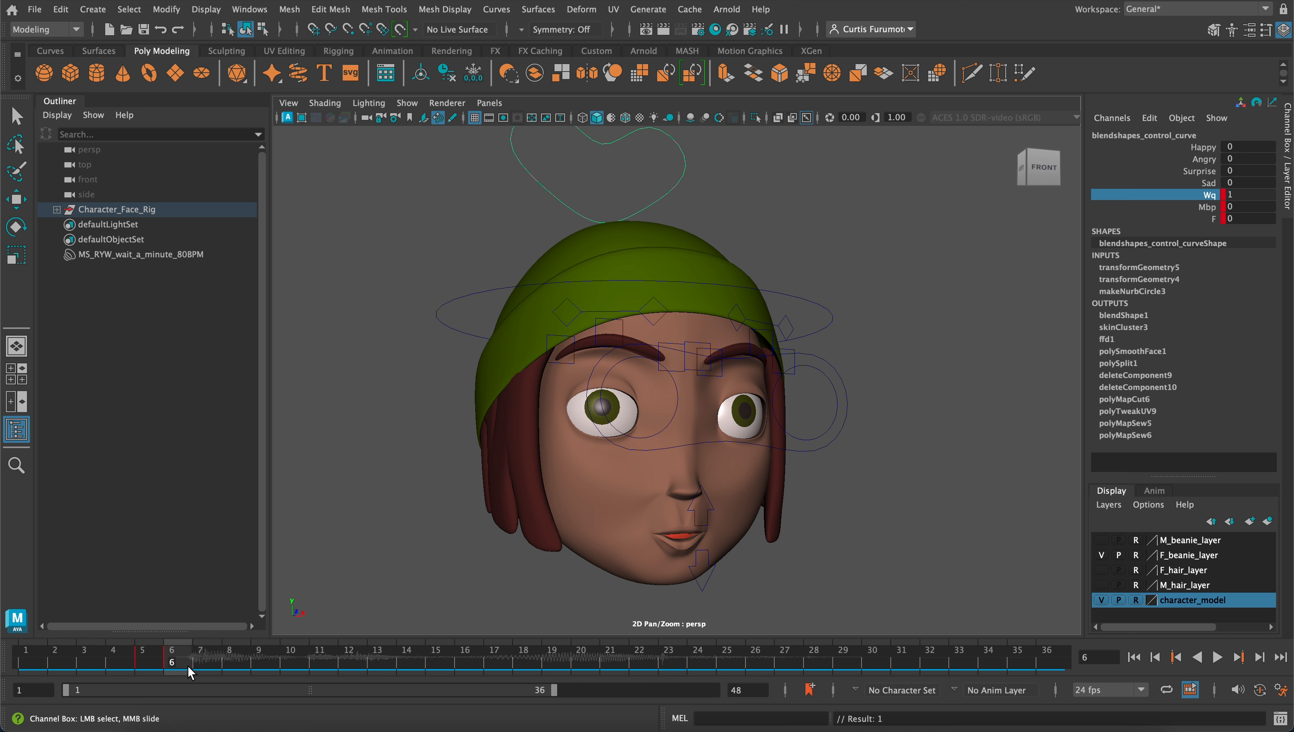
# Play the animation from frame 1 to check the first mouth shape against the audio, and return to frame 5
pyautogui.moveTo(167, 655); pyautogui.dragTo(27, 658)
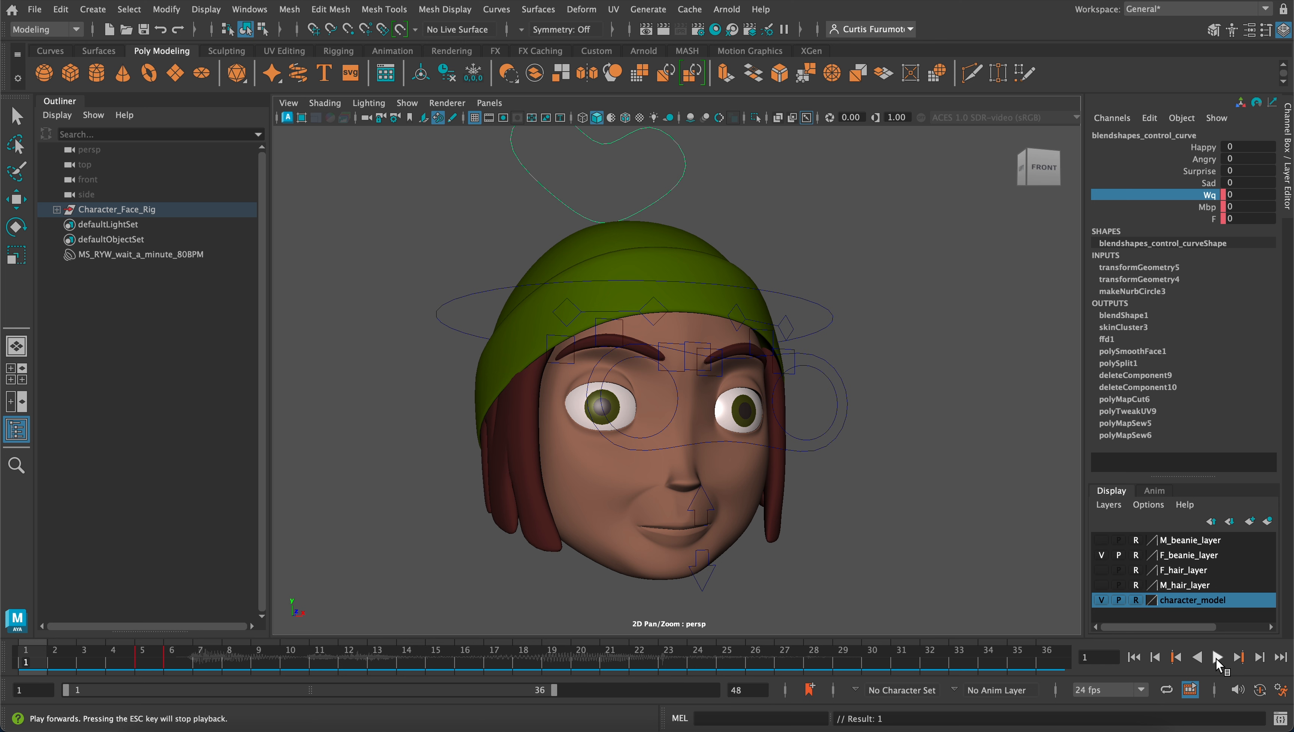
pyautogui.click(1216, 658)
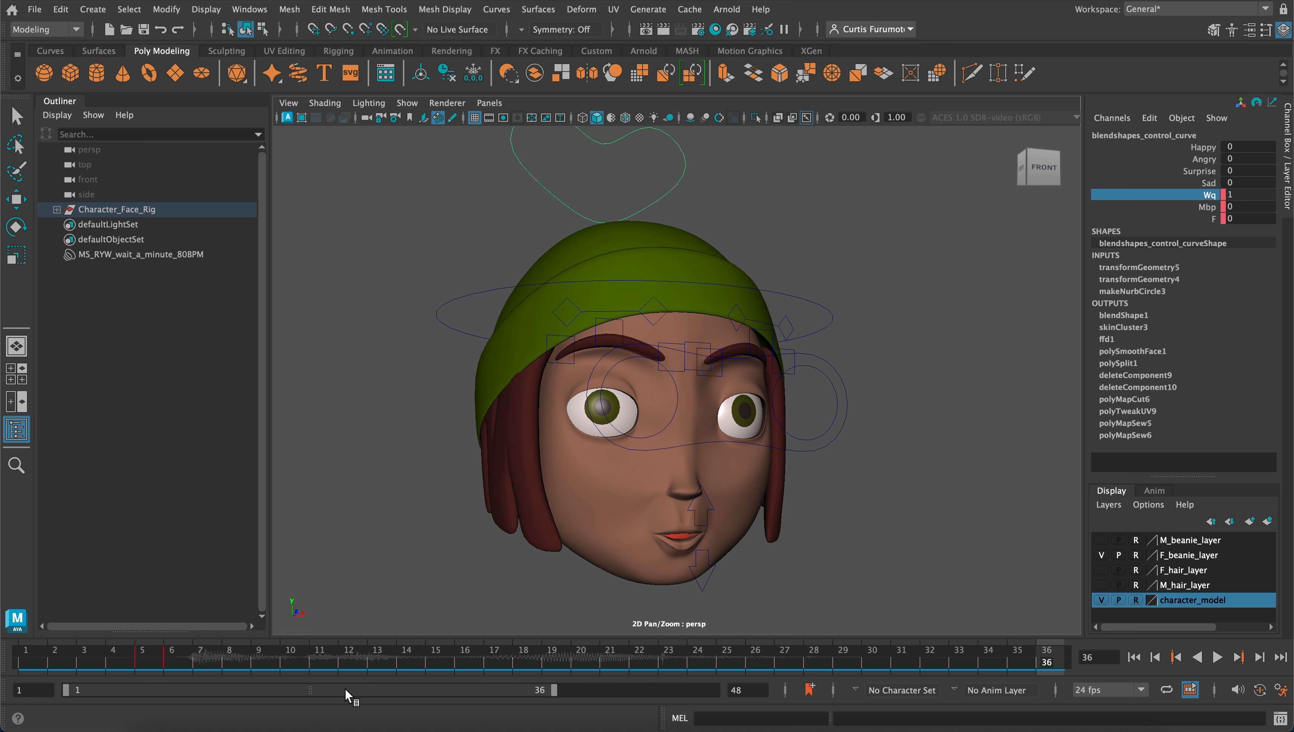
pyautogui.moveTo(136, 655)
pyautogui.mouseDown()
pyautogui.moveTo(174, 657)
pyautogui.moveTo(128, 660)
pyautogui.moveTo(146, 664)
pyautogui.mouseUp()
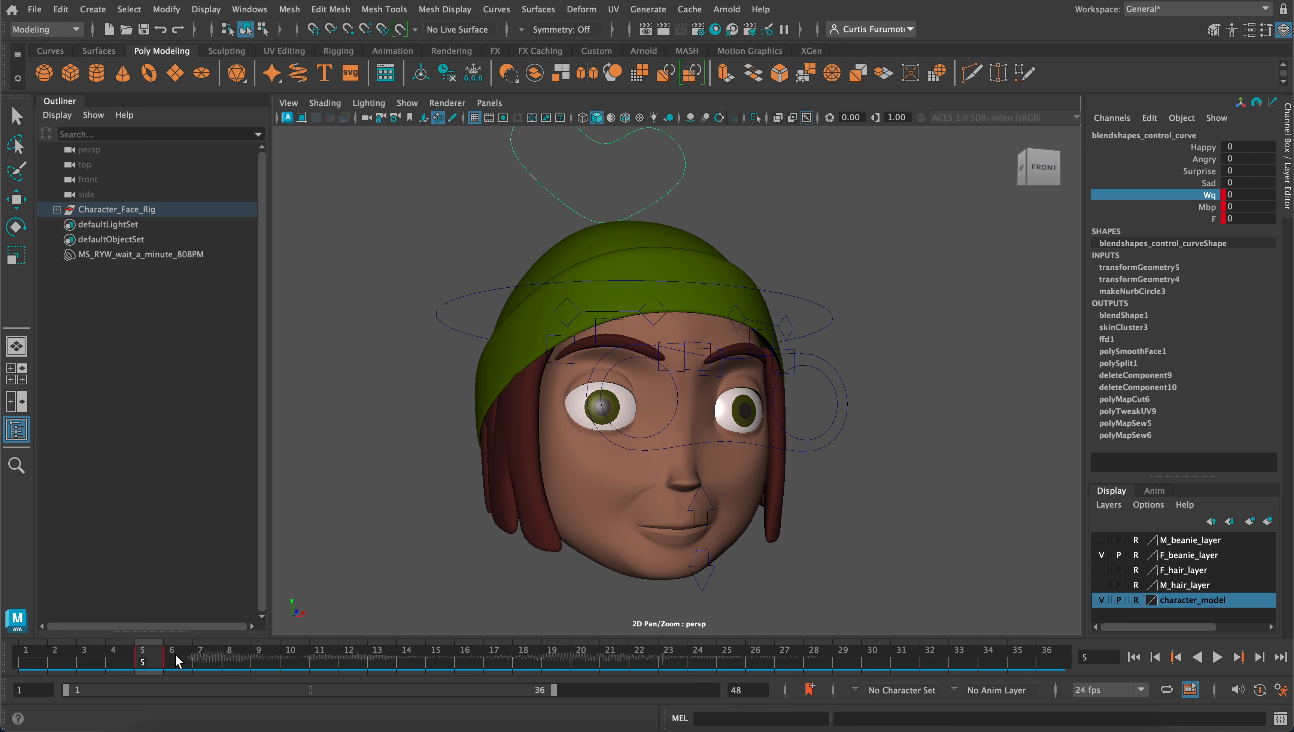
# At frame 8, key the Wq, Mbp and F channels to hold the Wq mouth shape at 1
pyautogui.moveTo(162, 656); pyautogui.dragTo(232, 666)
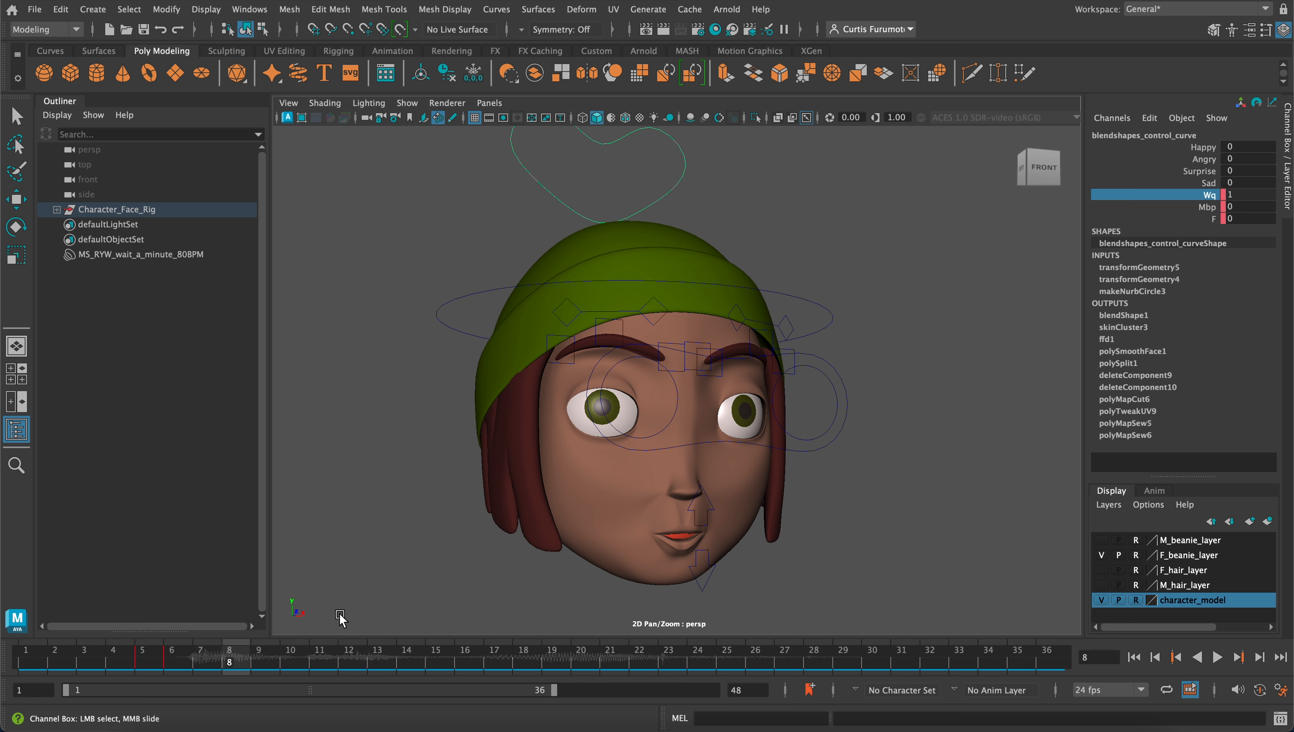
pyautogui.keyDown('alt'); pyautogui.moveTo(566, 499); pyautogui.dragTo(594, 469); pyautogui.keyUp('alt')
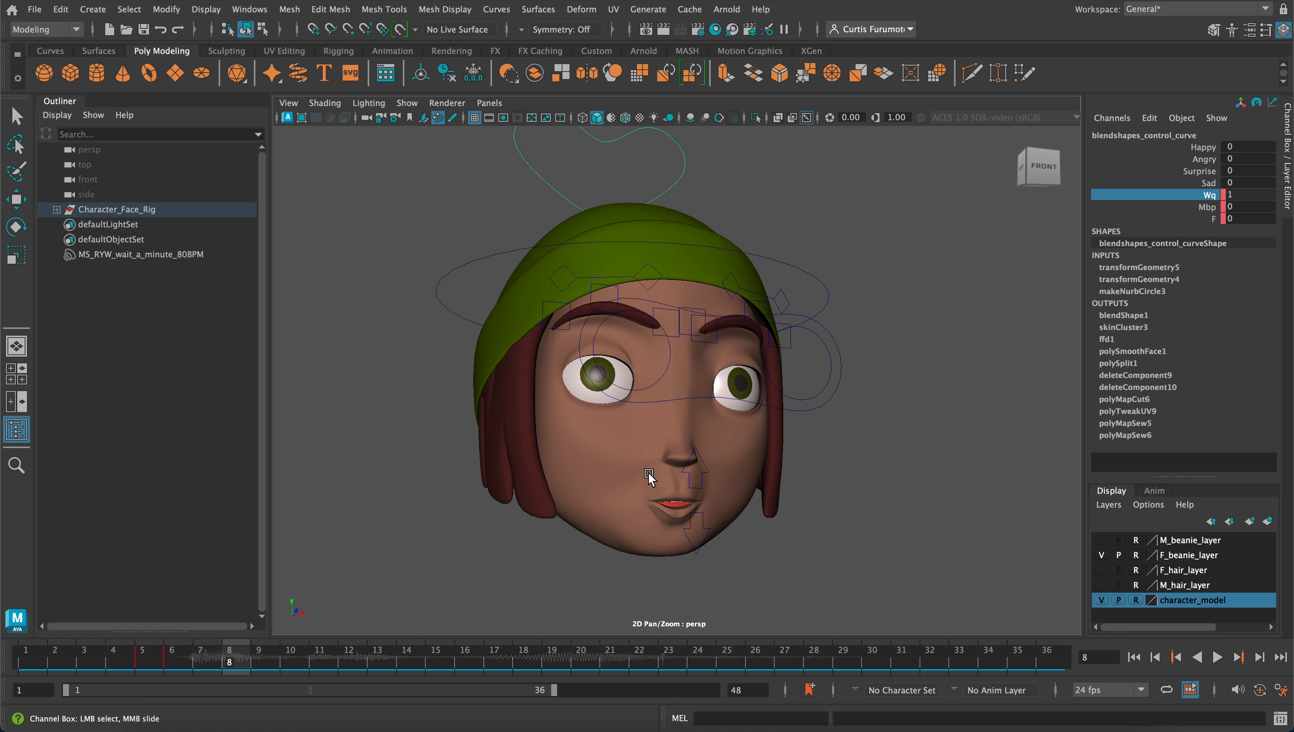
pyautogui.keyDown('alt'); pyautogui.moveTo(663, 464); pyautogui.dragTo(665, 471, button='middle'); pyautogui.keyUp('alt')
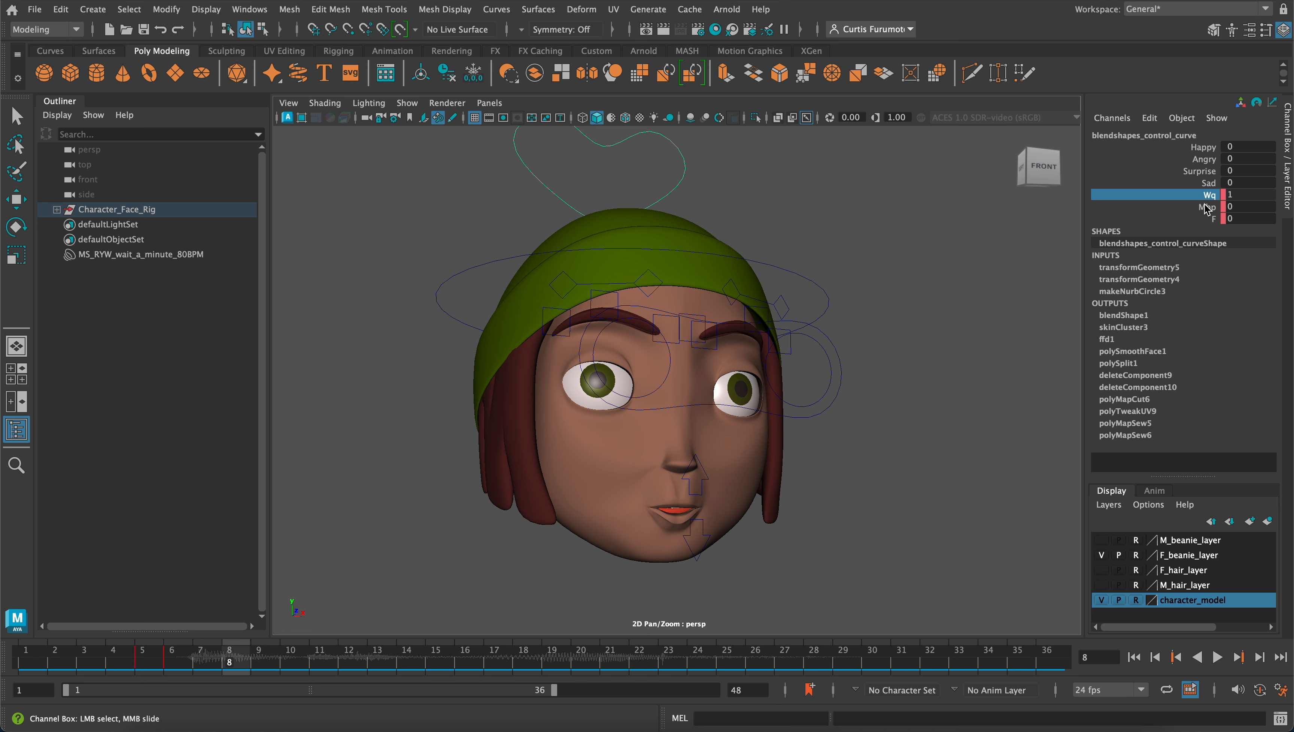
pyautogui.moveTo(1206, 198); pyautogui.dragTo(1213, 220)
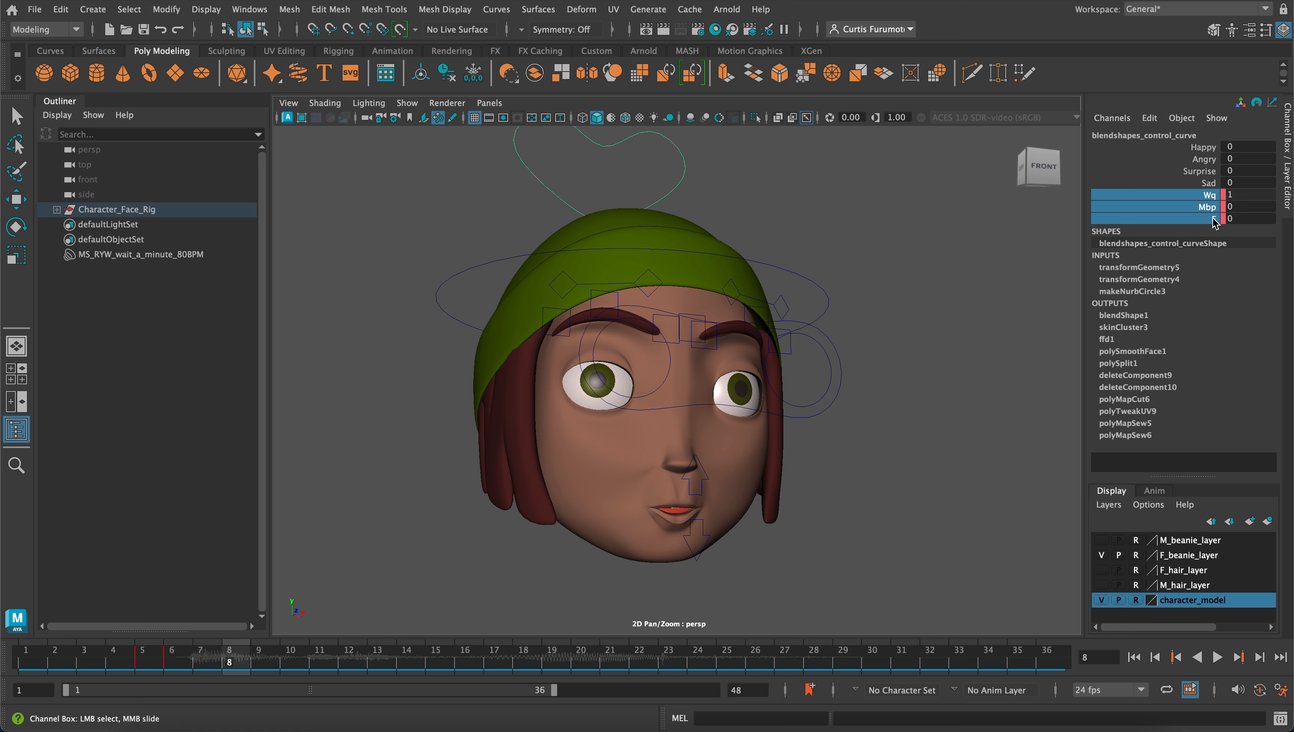
pyautogui.rightClick(1217, 204)
pyautogui.click(1152, 217)
pyautogui.keyDown('alt'); pyautogui.moveTo(699, 448); pyautogui.dragTo(757, 448); pyautogui.keyUp('alt')
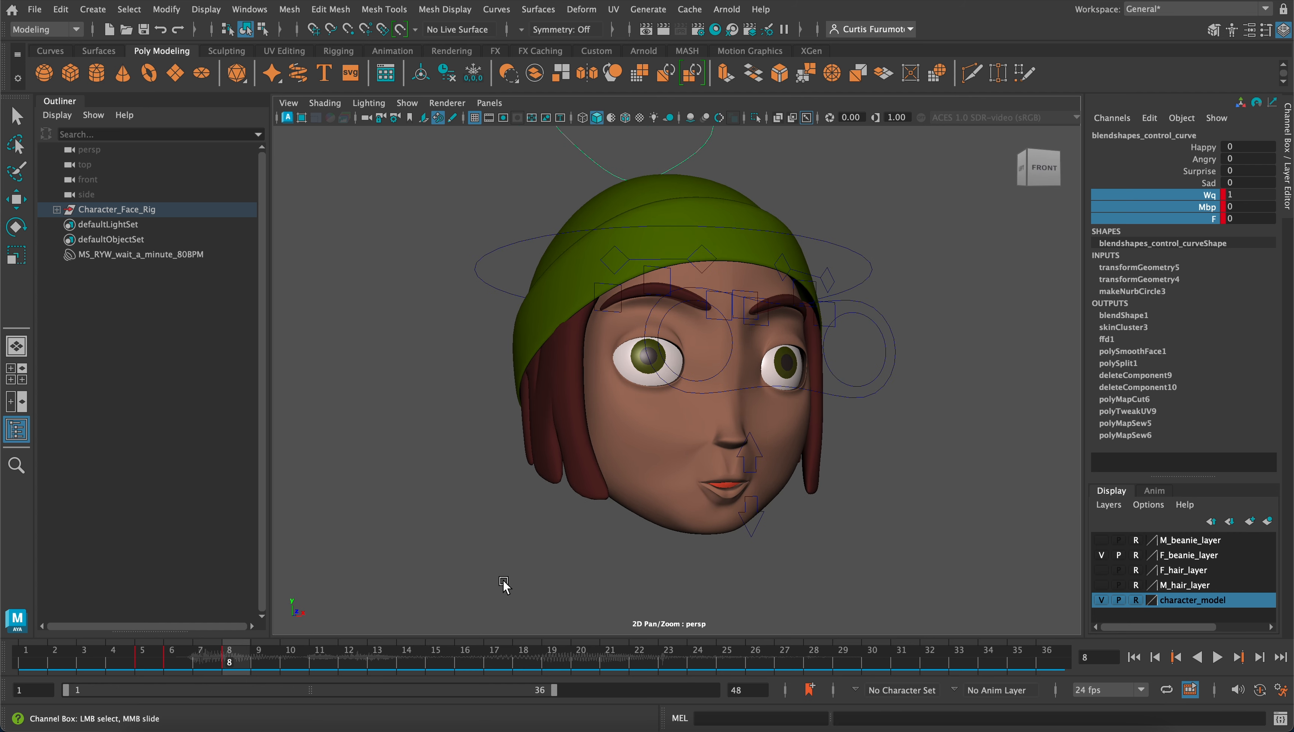
# Select the lower jaw control and key its Rotate X at 0 on frame 6
pyautogui.press('q')
pyautogui.click(754, 525)
pyautogui.moveTo(755, 523)
pyautogui.keyDown('alt'); pyautogui.mouseDown()
pyautogui.moveTo(722, 525)
pyautogui.moveTo(742, 530)
pyautogui.mouseUp(); pyautogui.keyUp('alt')
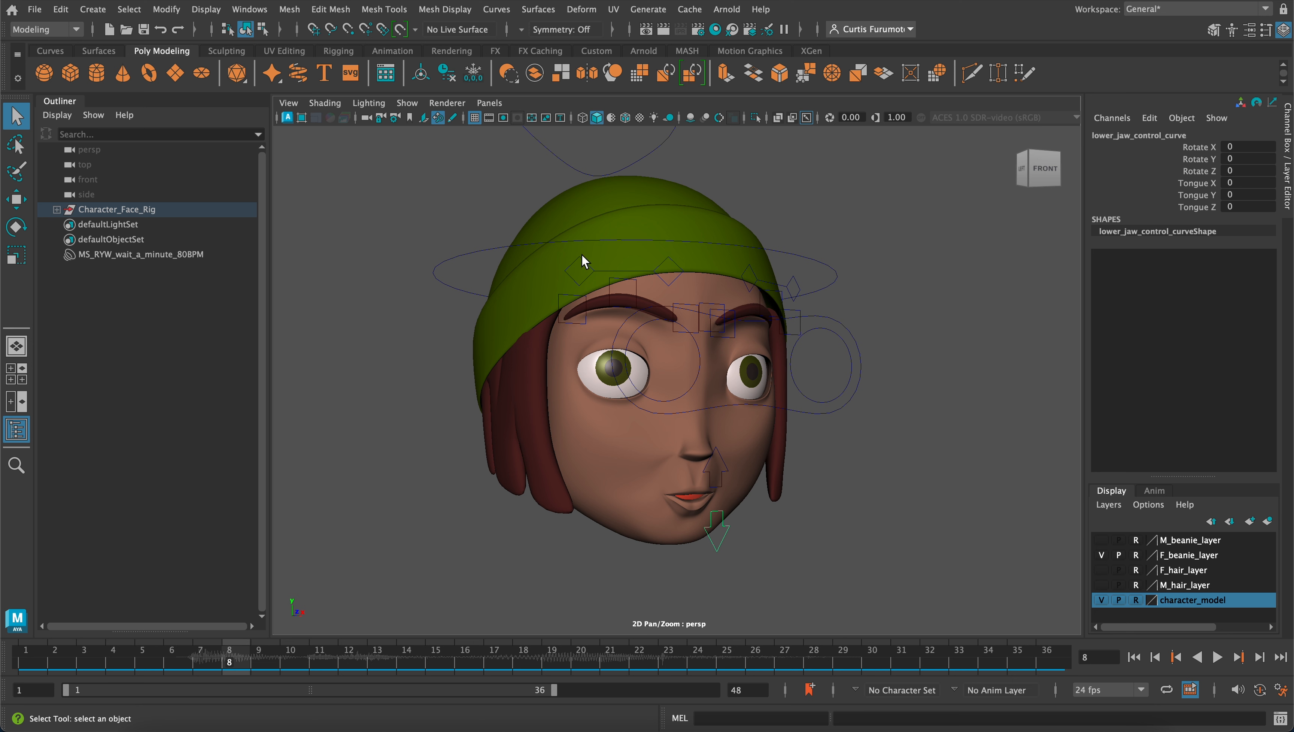
pyautogui.moveTo(581, 166); pyautogui.dragTo(583, 168)
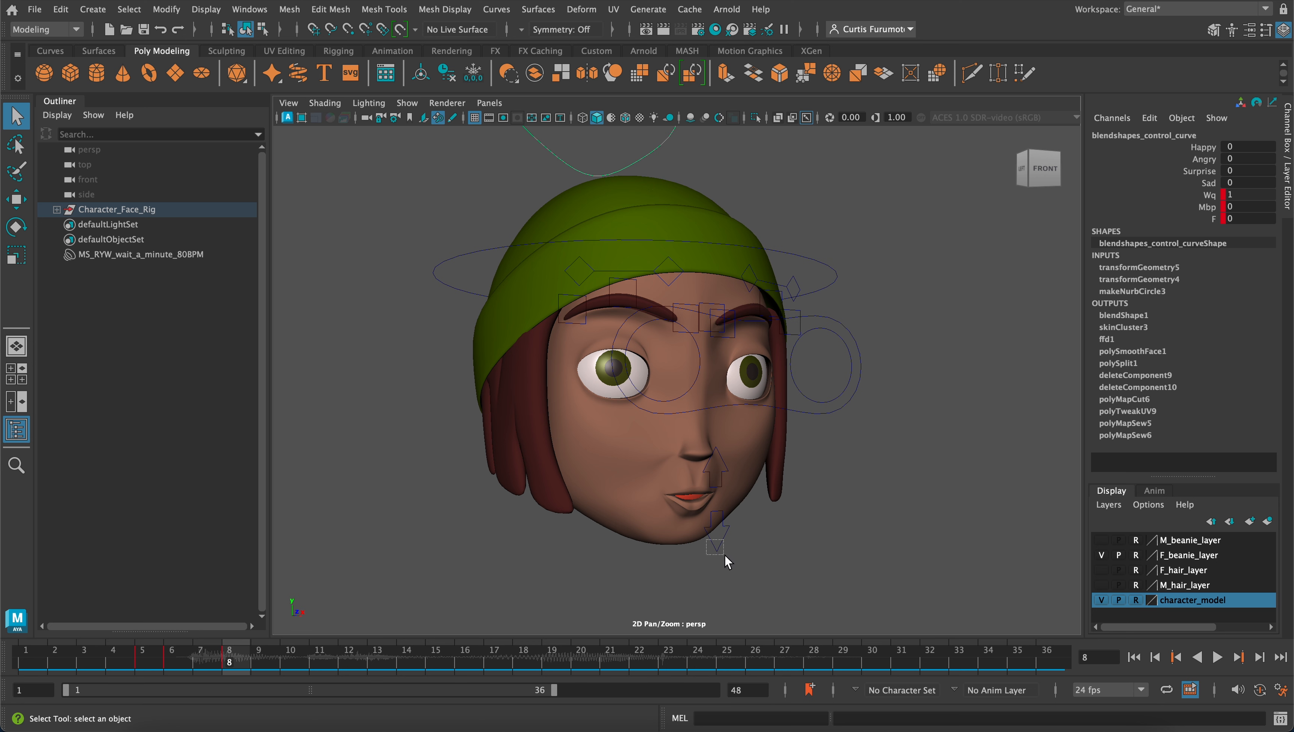
pyautogui.moveTo(724, 554); pyautogui.dragTo(727, 556)
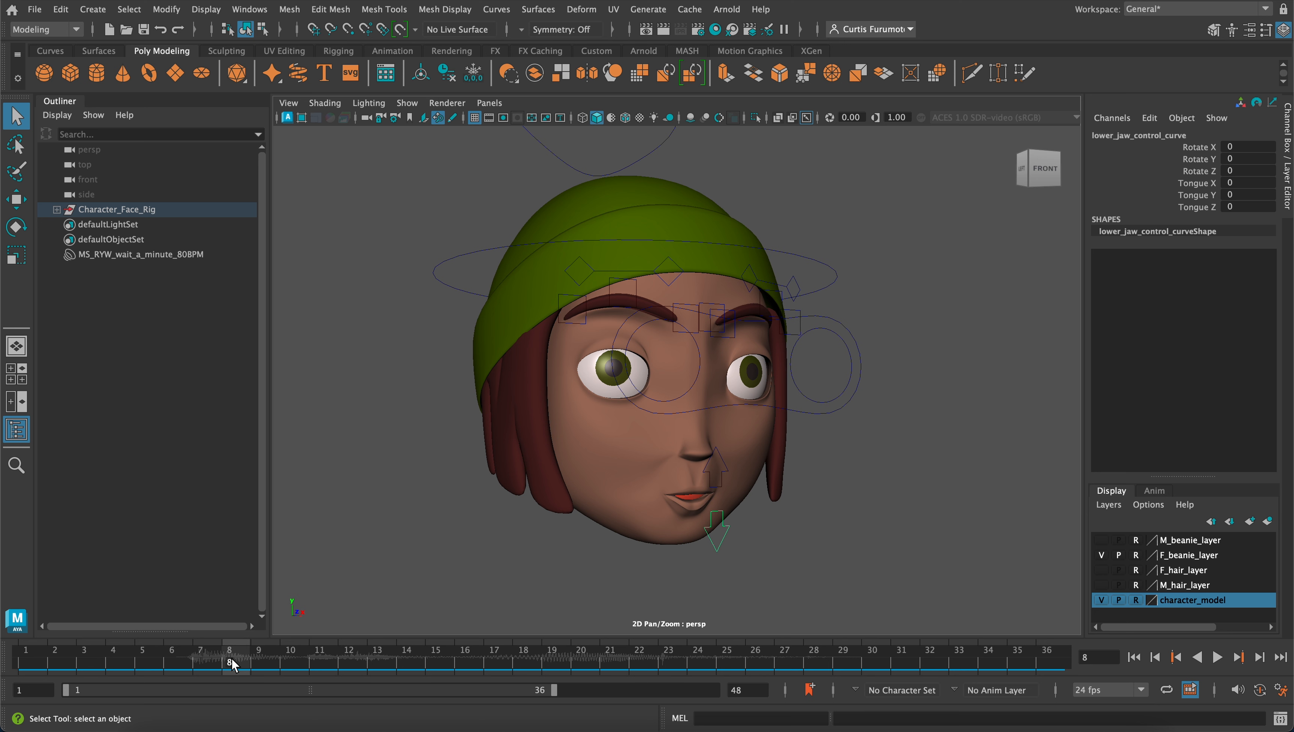
pyautogui.moveTo(232, 663); pyautogui.dragTo(153, 654)
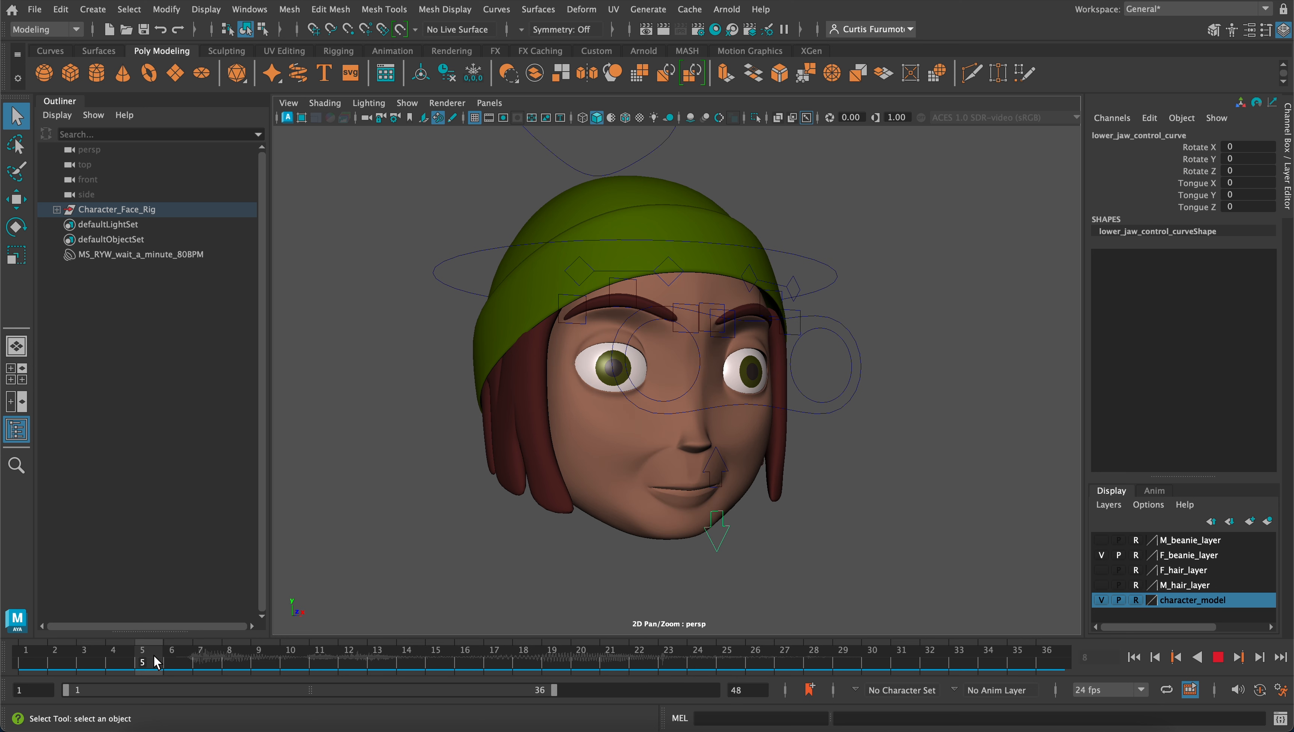
pyautogui.moveTo(154, 655); pyautogui.dragTo(171, 660)
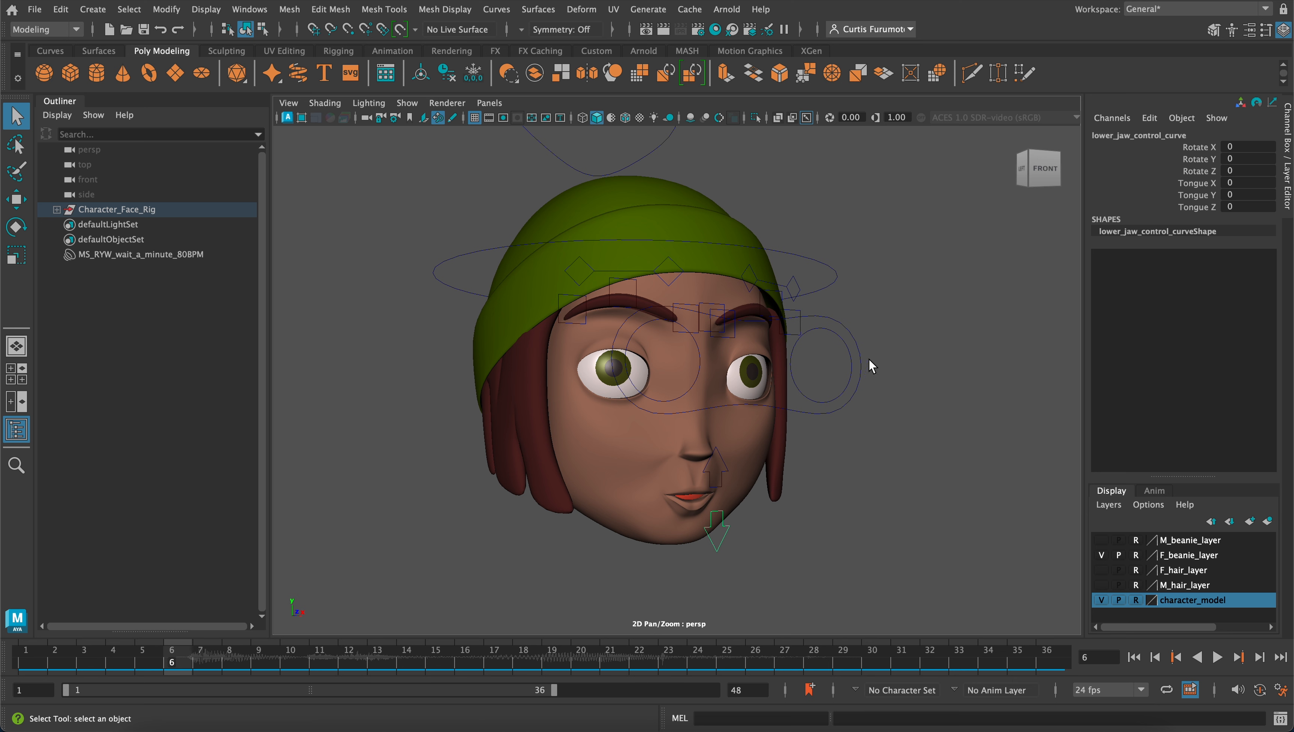
pyautogui.press('e')
pyautogui.click(1199, 147)
pyautogui.rightClick(1204, 152)
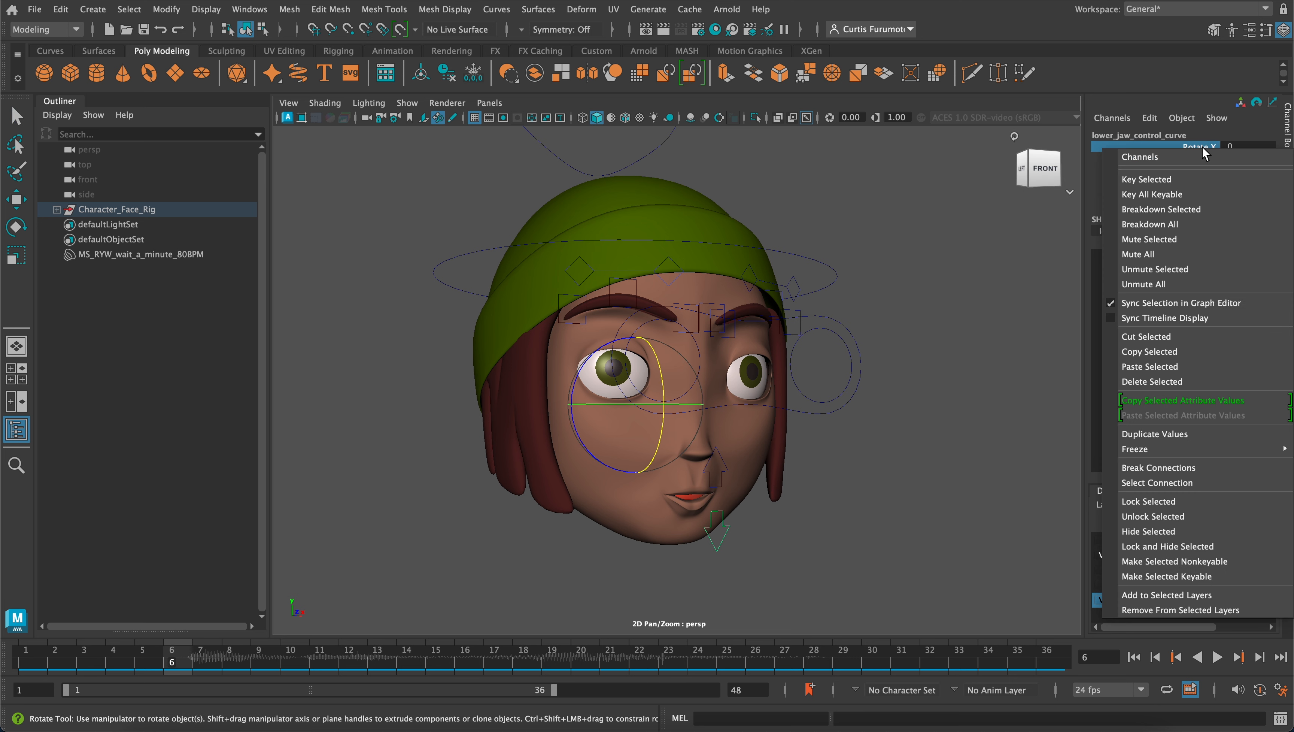
pyautogui.click(1197, 177)
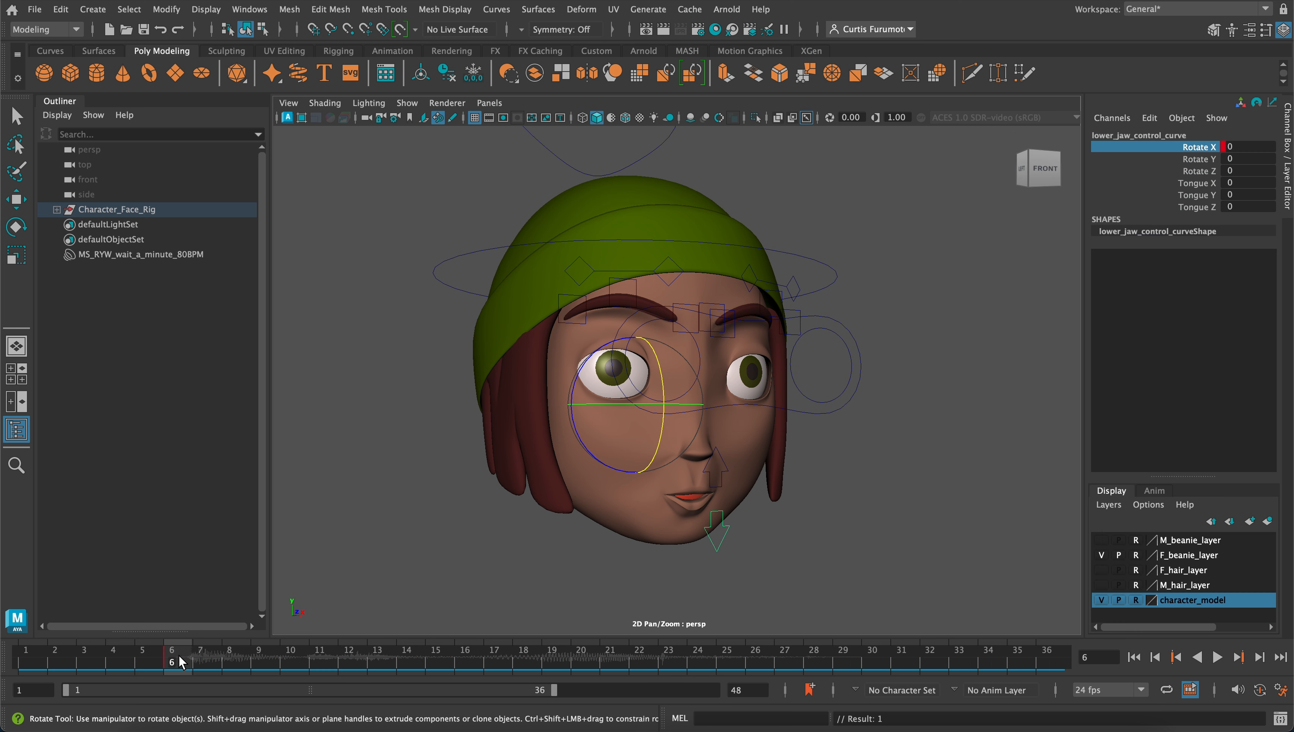
# At frame 8, rotate the lower jaw control open to a Rotate X of 7.19 and key that channel
pyautogui.hotkey('alt', 'v')
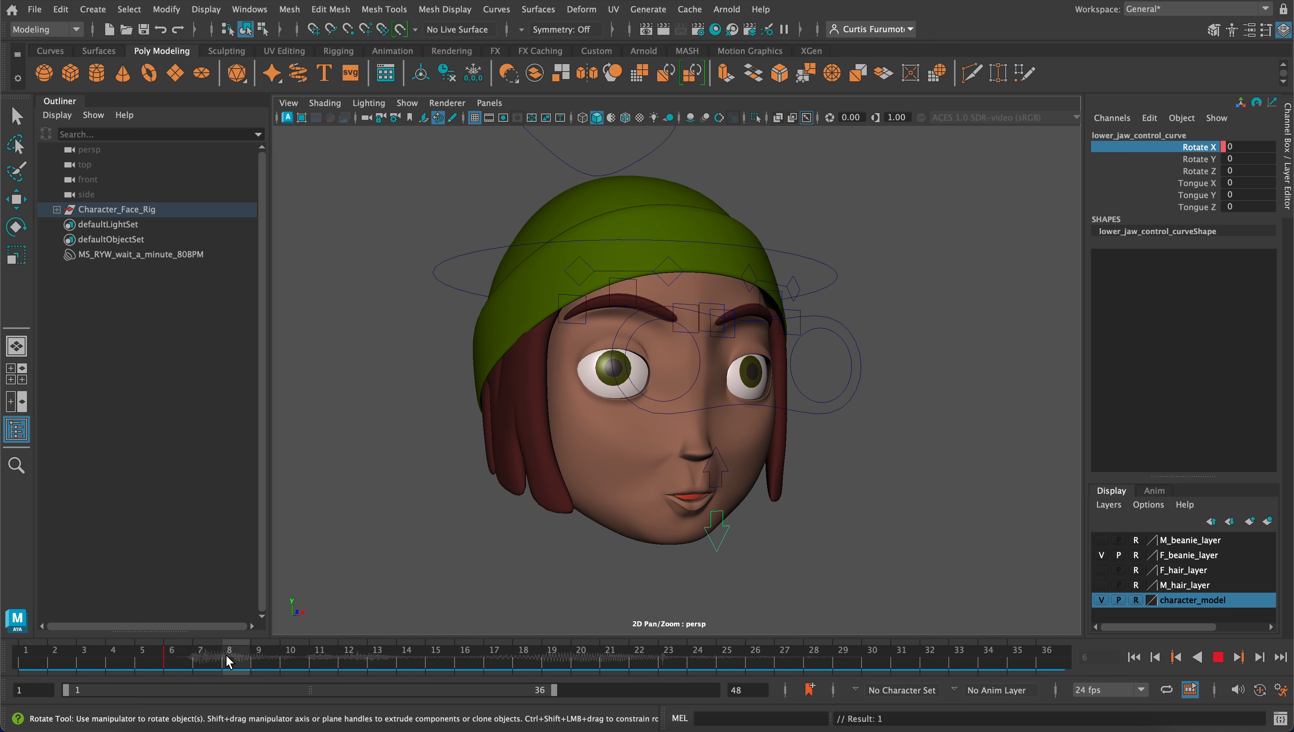
pyautogui.moveTo(227, 656); pyautogui.dragTo(229, 657)
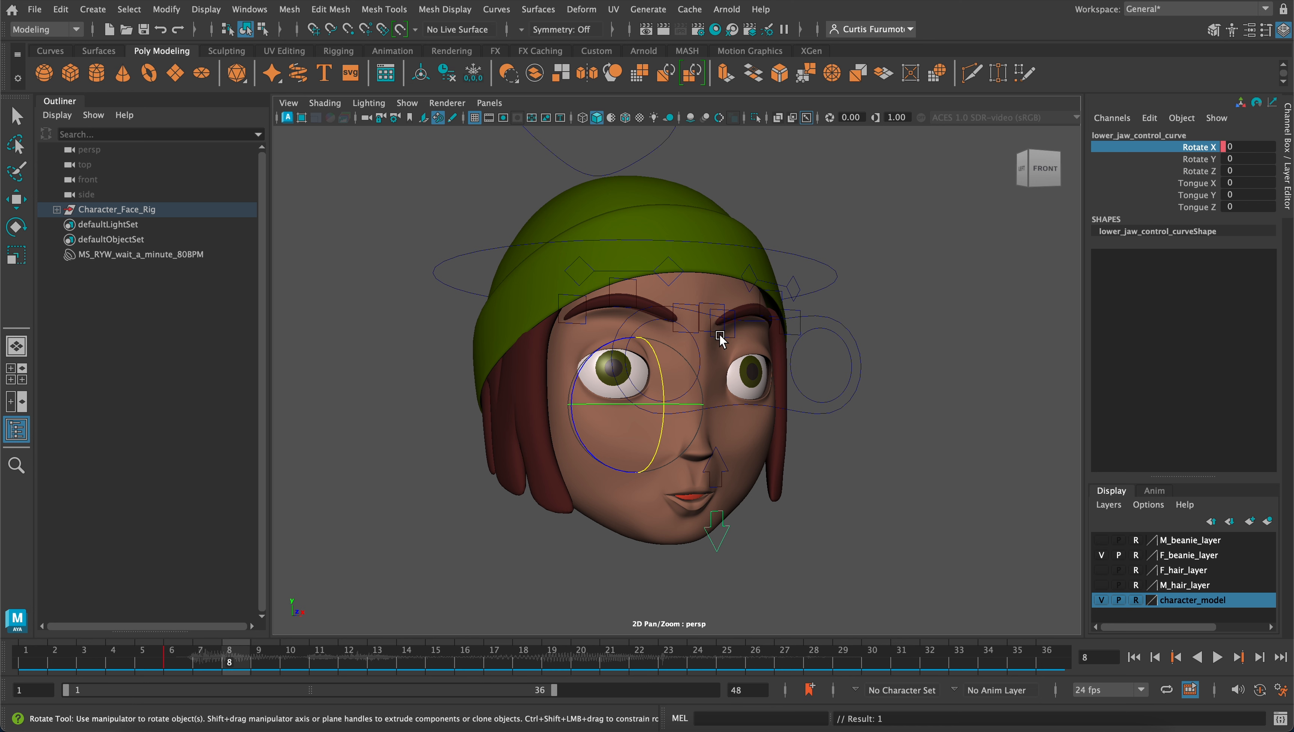
pyautogui.moveTo(663, 372)
pyautogui.mouseDown()
pyautogui.moveTo(668, 387)
pyautogui.moveTo(738, 408)
pyautogui.moveTo(682, 377)
pyautogui.mouseUp()
pyautogui.moveTo(687, 384)
pyautogui.keyDown('alt'); pyautogui.mouseDown()
pyautogui.moveTo(661, 380)
pyautogui.moveTo(685, 359)
pyautogui.mouseUp(); pyautogui.keyUp('alt')
pyautogui.scroll(2, 684, 382)
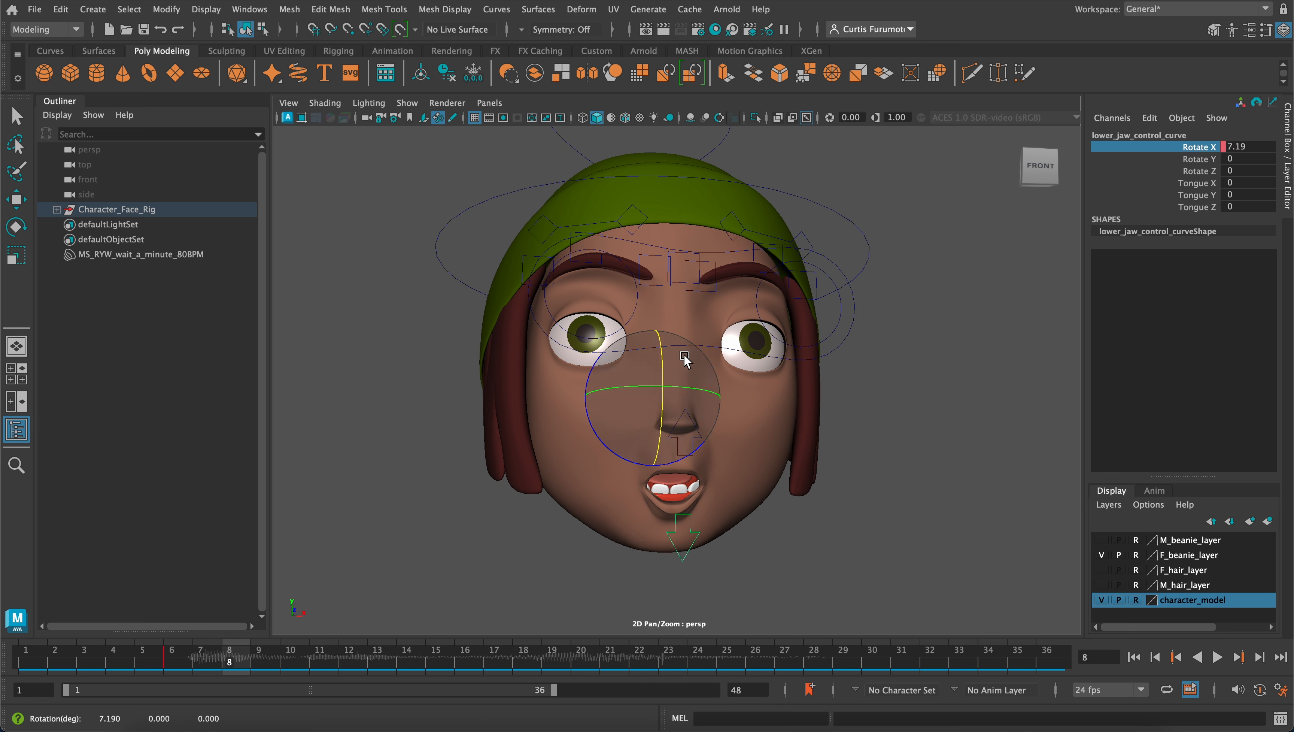
pyautogui.keyDown('alt'); pyautogui.moveTo(669, 416); pyautogui.dragTo(661, 410); pyautogui.keyUp('alt')
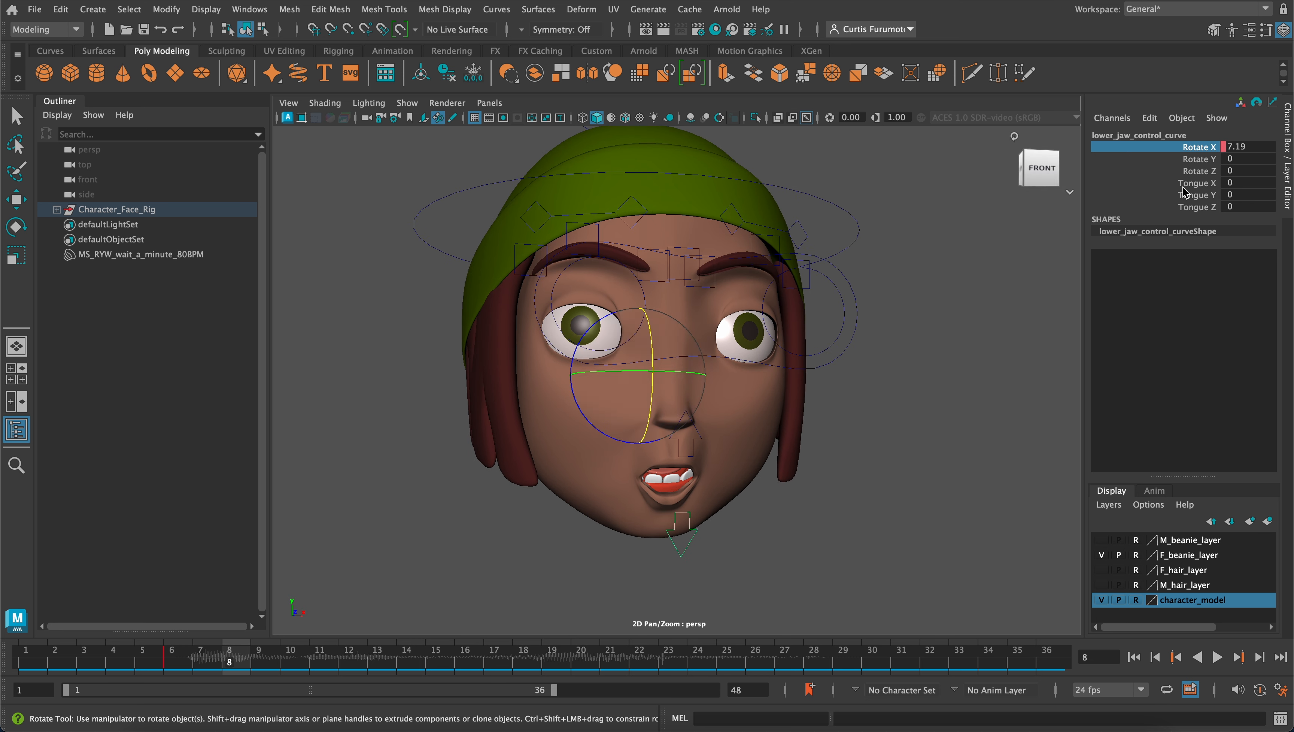
pyautogui.rightClick(1207, 156)
pyautogui.click(1184, 179)
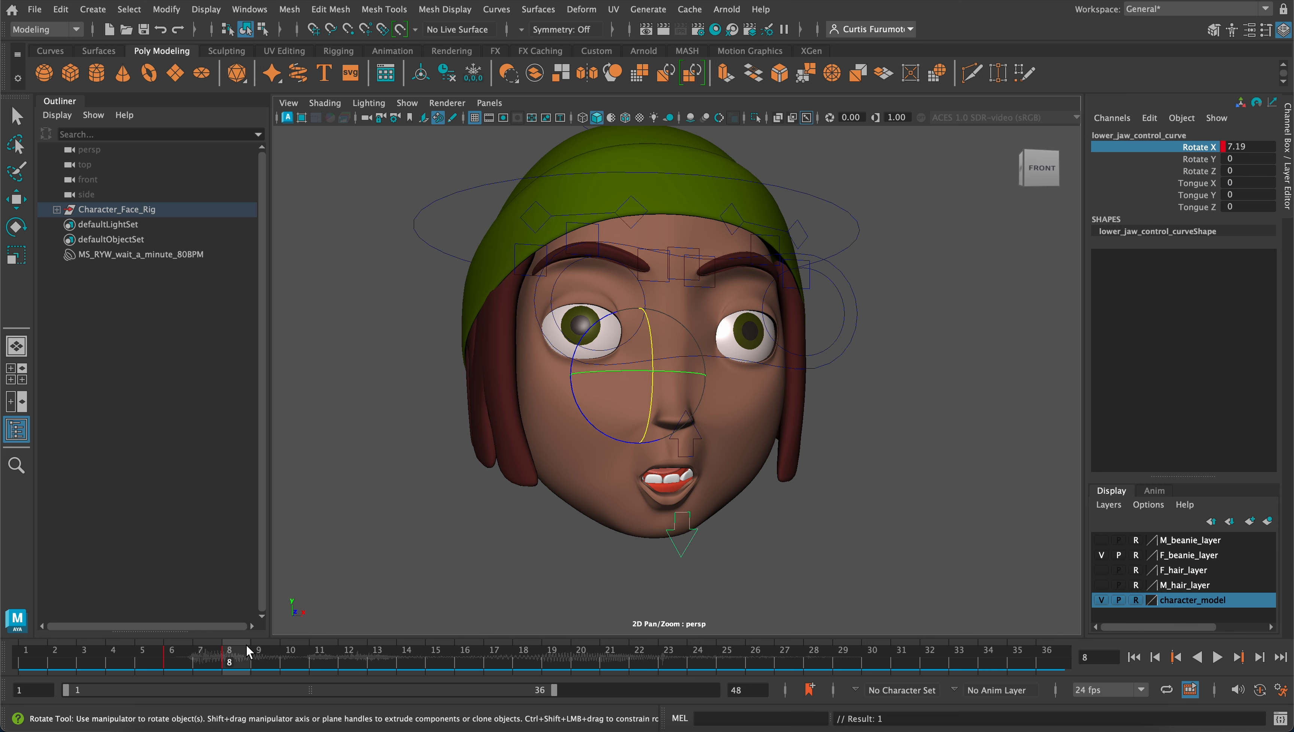
# Play the animation from frame 1 to check the jaw opening, and compare the mouth between frames 6 and 8
pyautogui.click(196, 653)
pyautogui.moveTo(196, 654); pyautogui.dragTo(31, 635)
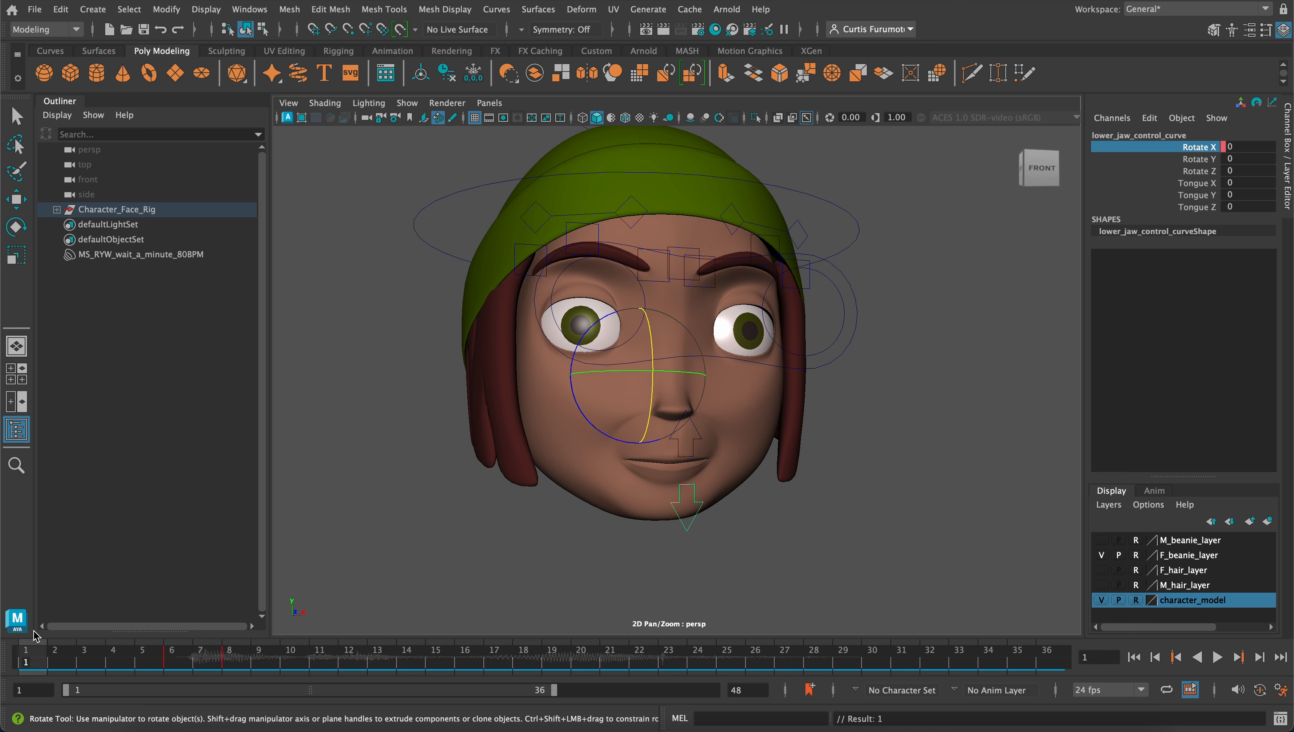
pyautogui.click(1217, 658)
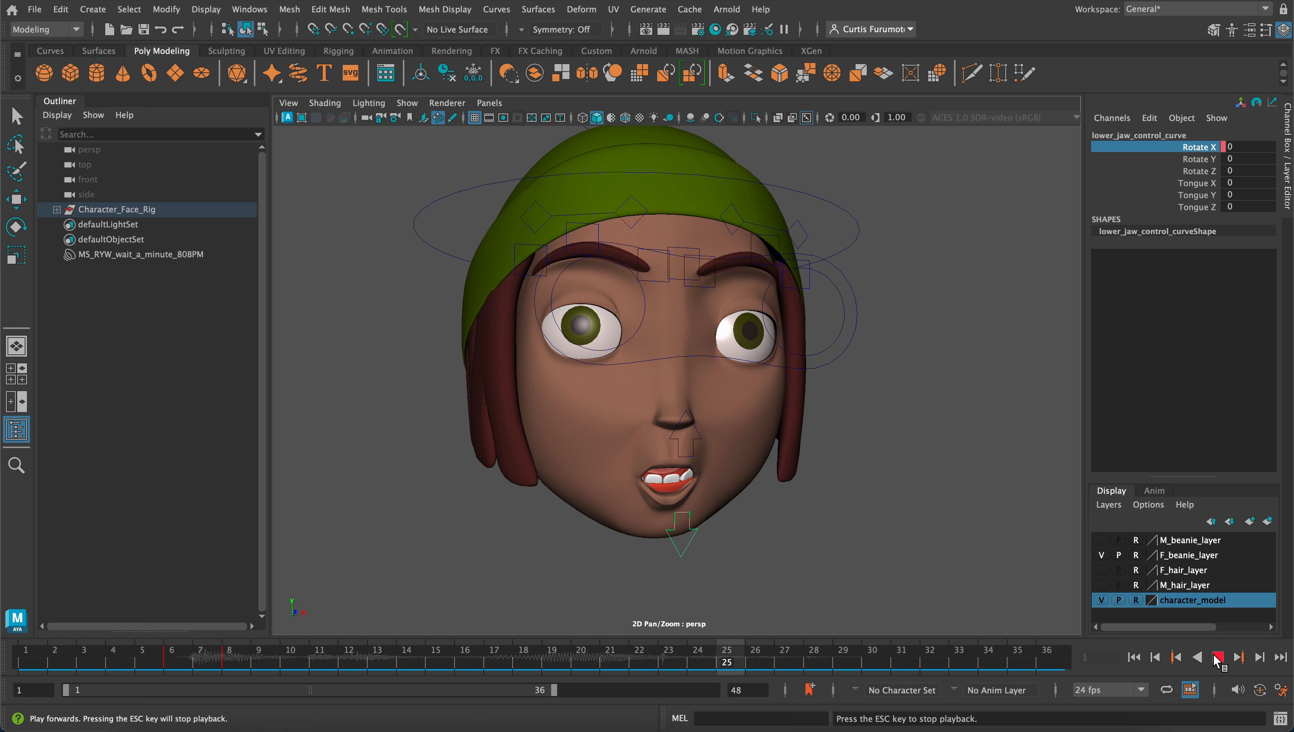
pyautogui.click(1218, 657)
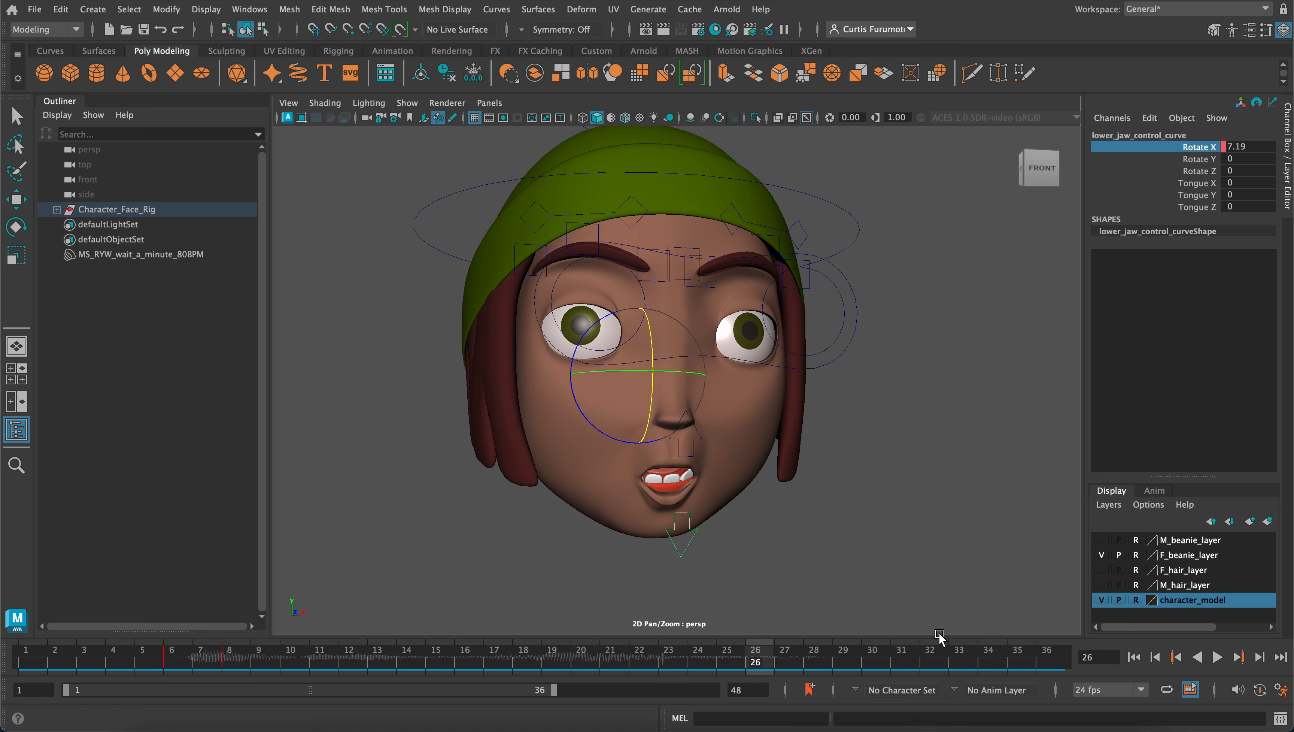
pyautogui.click(182, 656)
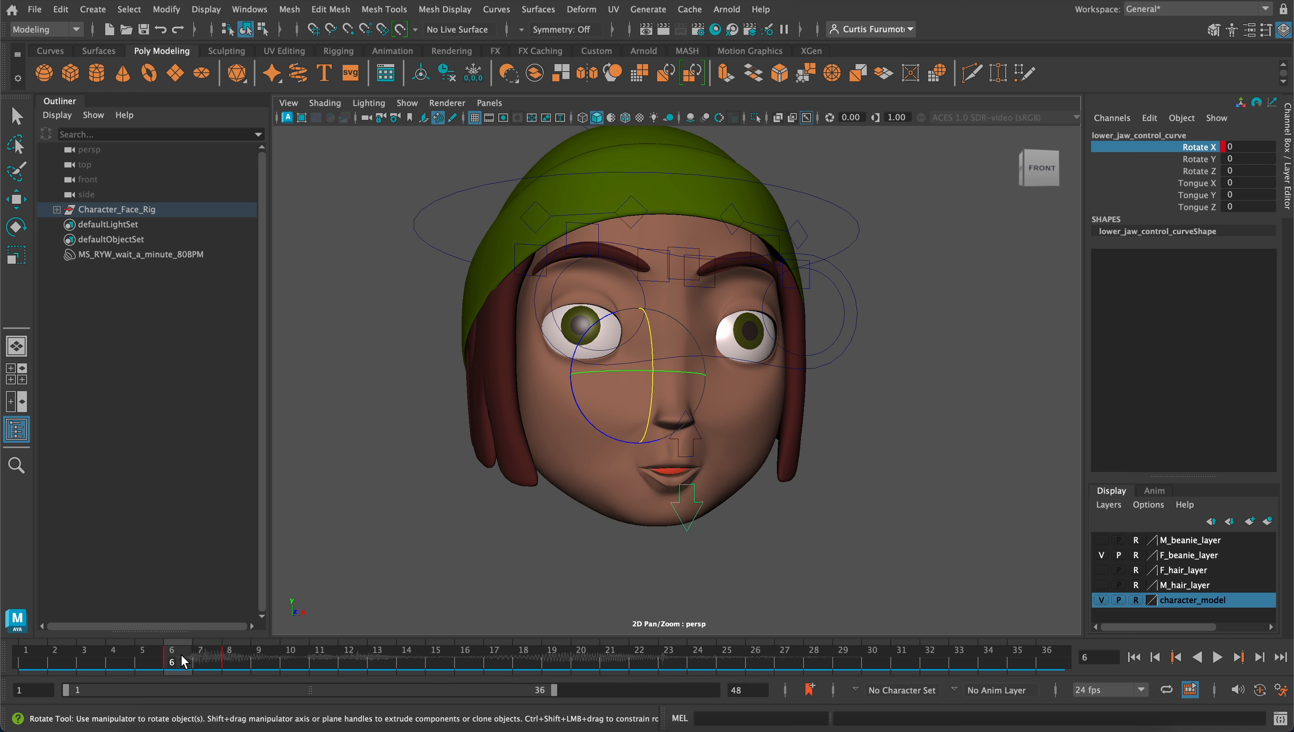
pyautogui.moveTo(185, 661); pyautogui.dragTo(231, 660)
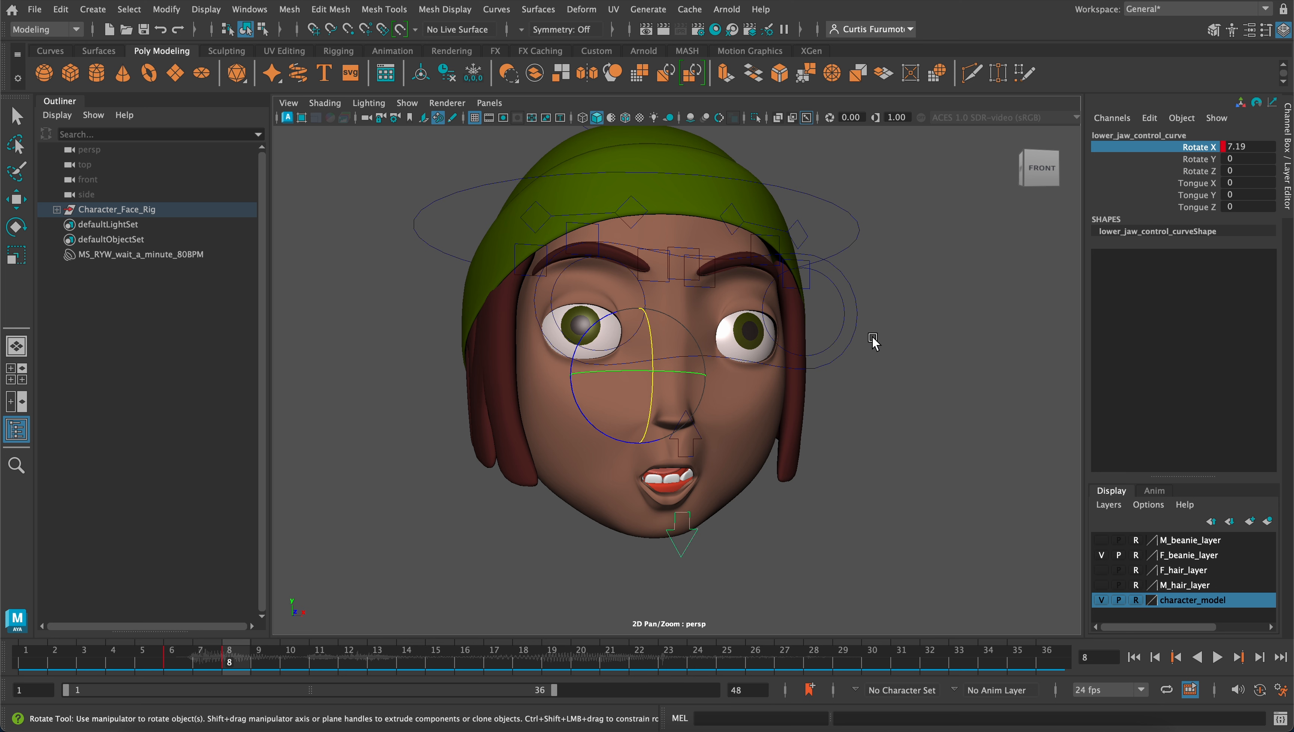
# Select the blendshapes control, set Wq to 0 at frame 8 and key that channel
pyautogui.scroll(-1, 589, 279)
pyautogui.scroll(-1, 589, 280)
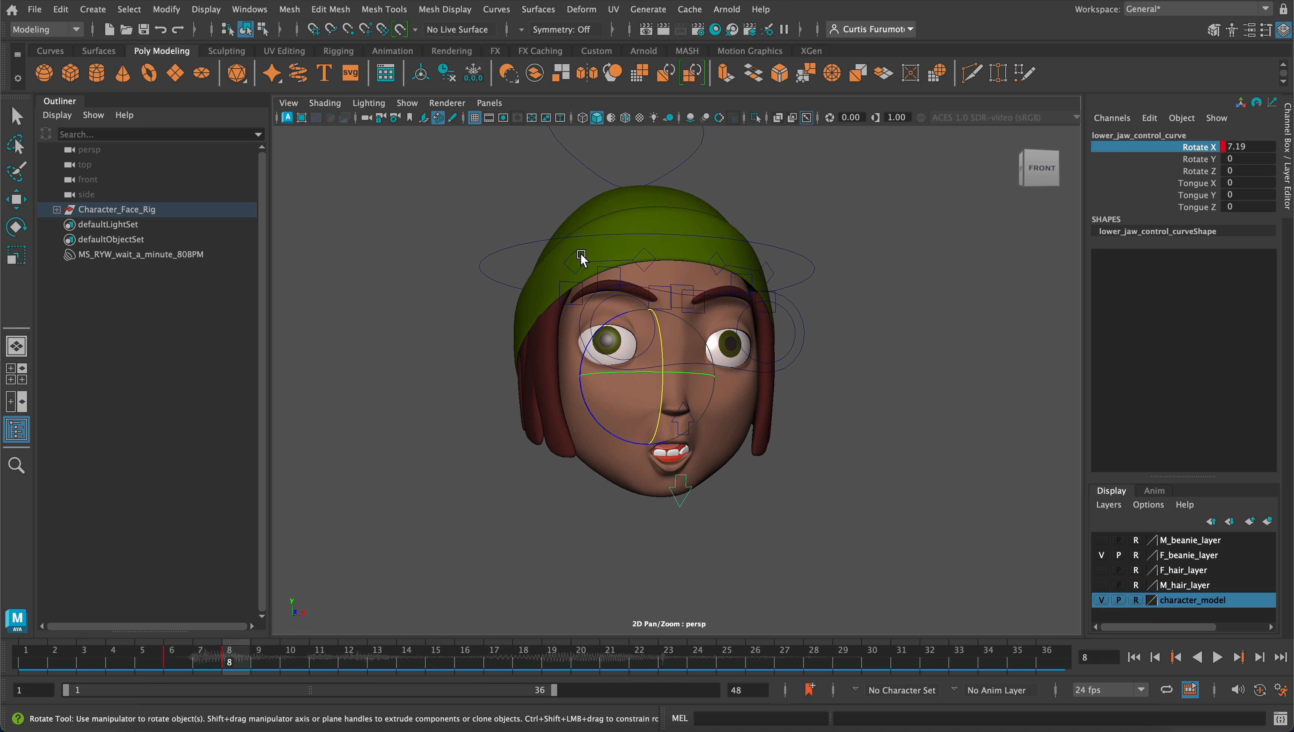
pyautogui.press('q')
pyautogui.click(616, 191)
pyautogui.keyDown('alt'); pyautogui.moveTo(695, 165); pyautogui.dragTo(677, 203, button='middle'); pyautogui.keyUp('alt')
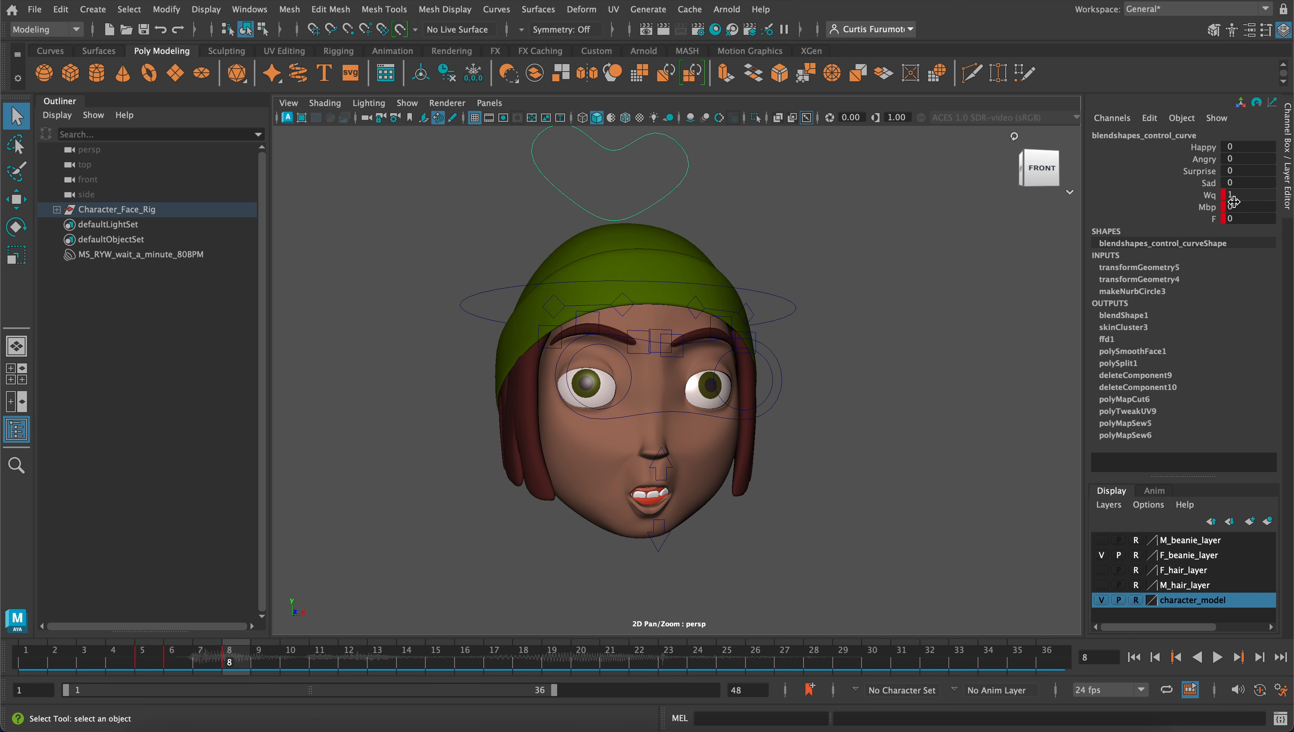
pyautogui.doubleClick(1244, 192)
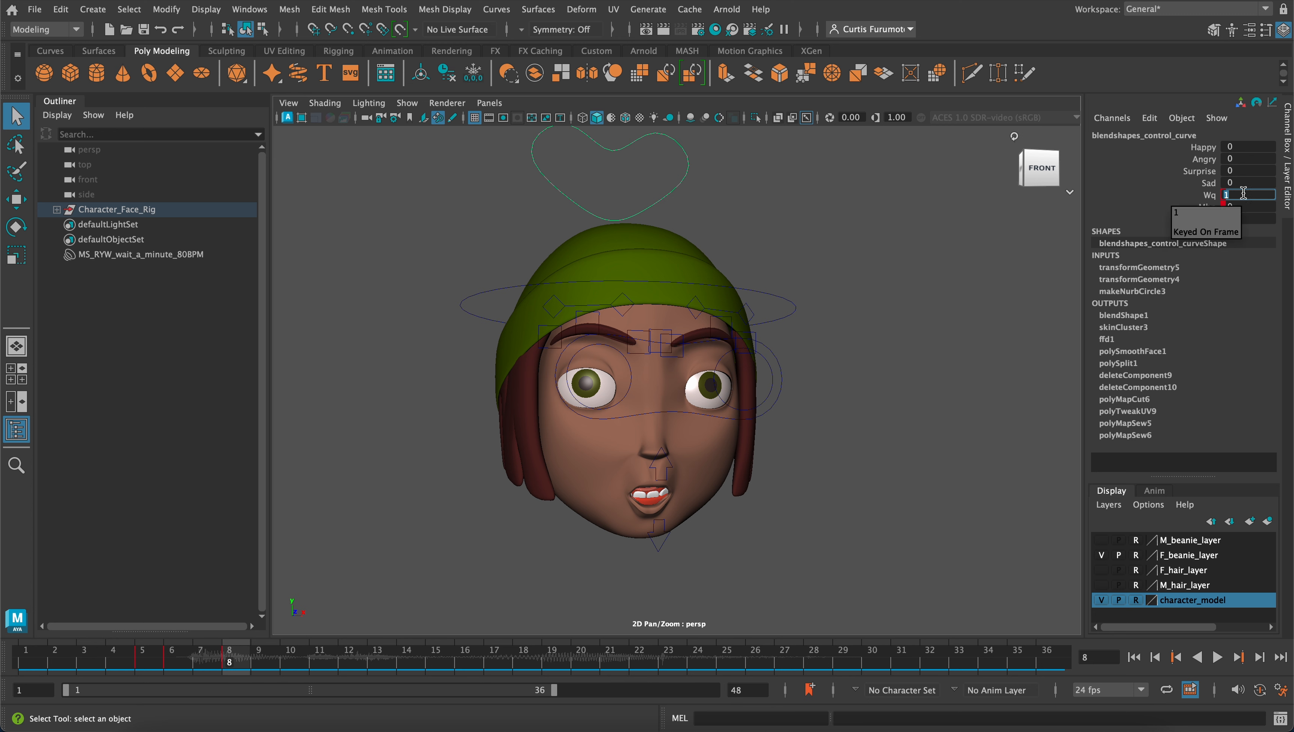
pyautogui.write('0')
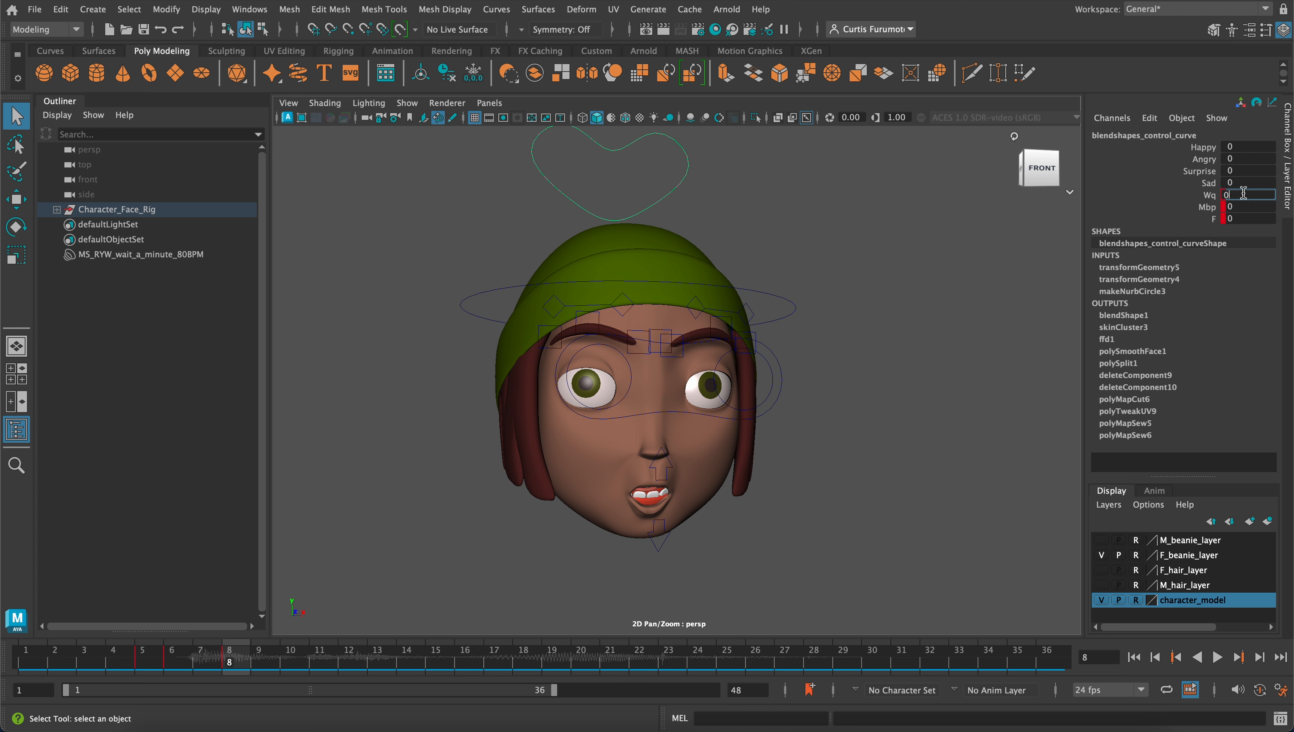
pyautogui.press('Return')
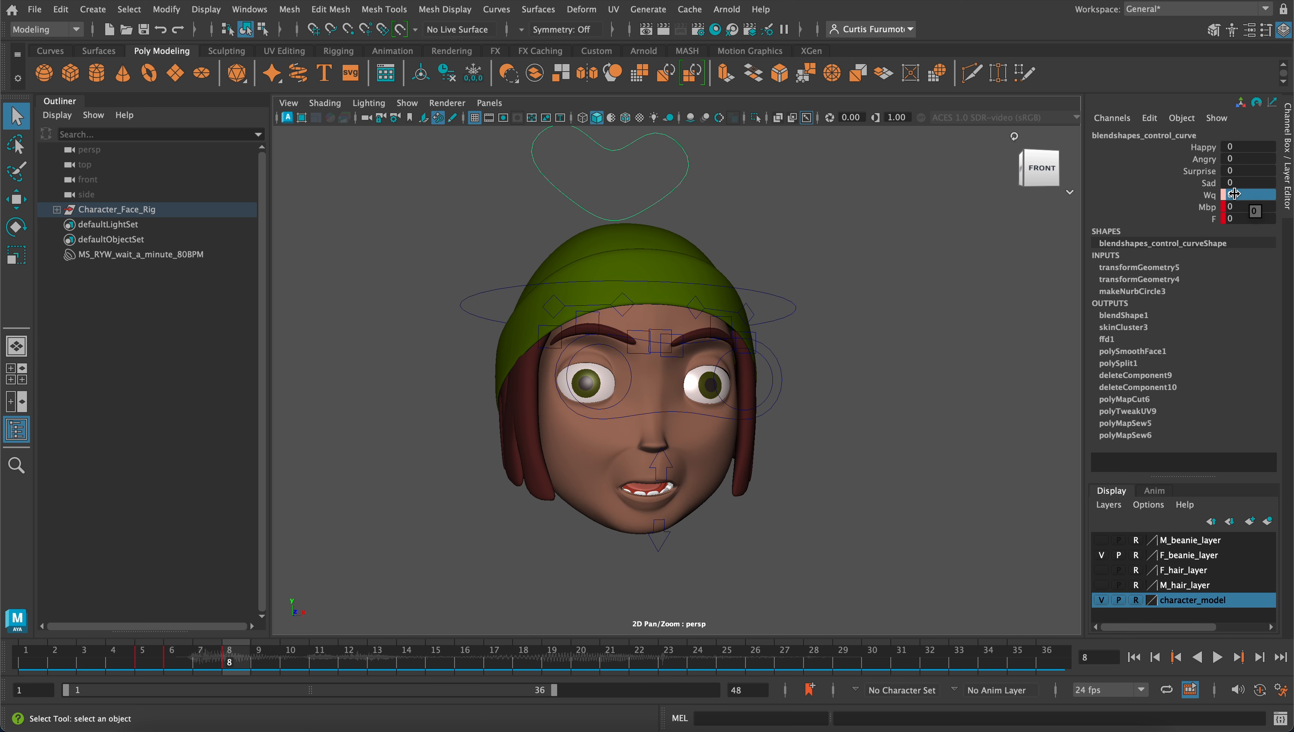
pyautogui.click(1209, 197)
pyautogui.rightClick(1208, 199)
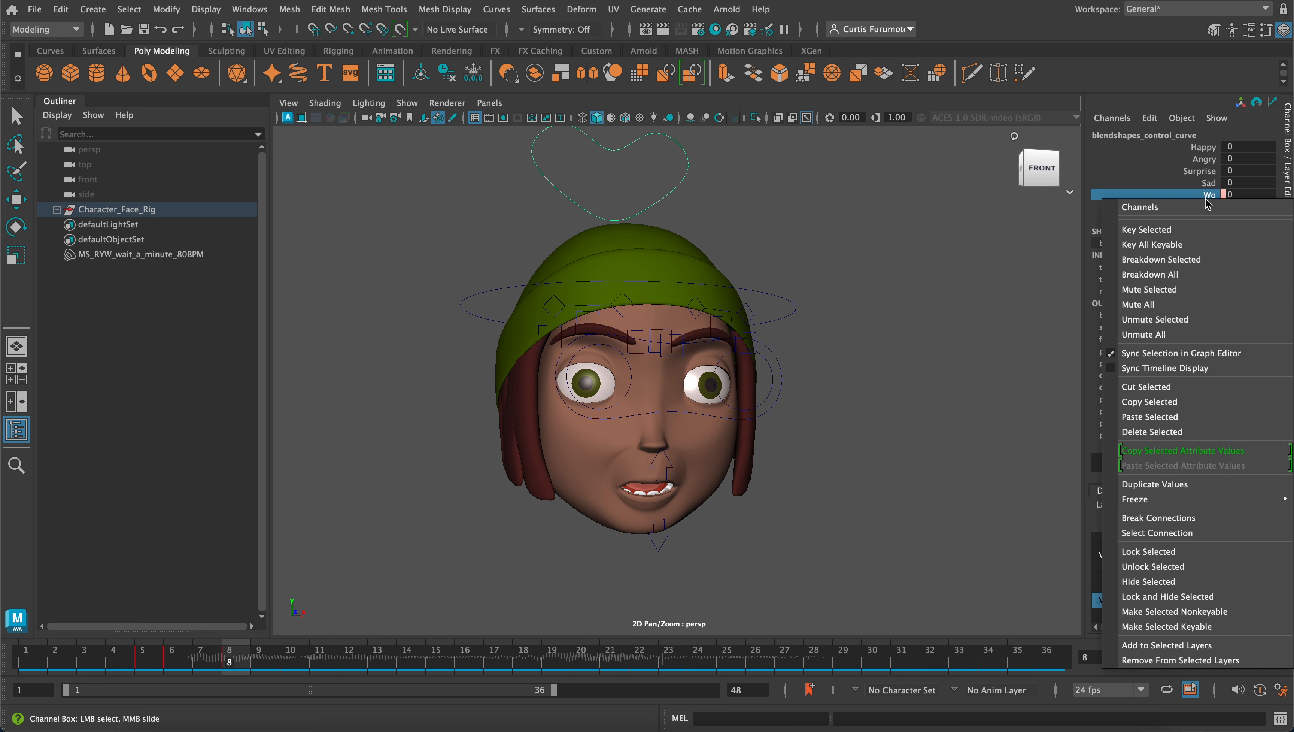
pyautogui.click(1205, 229)
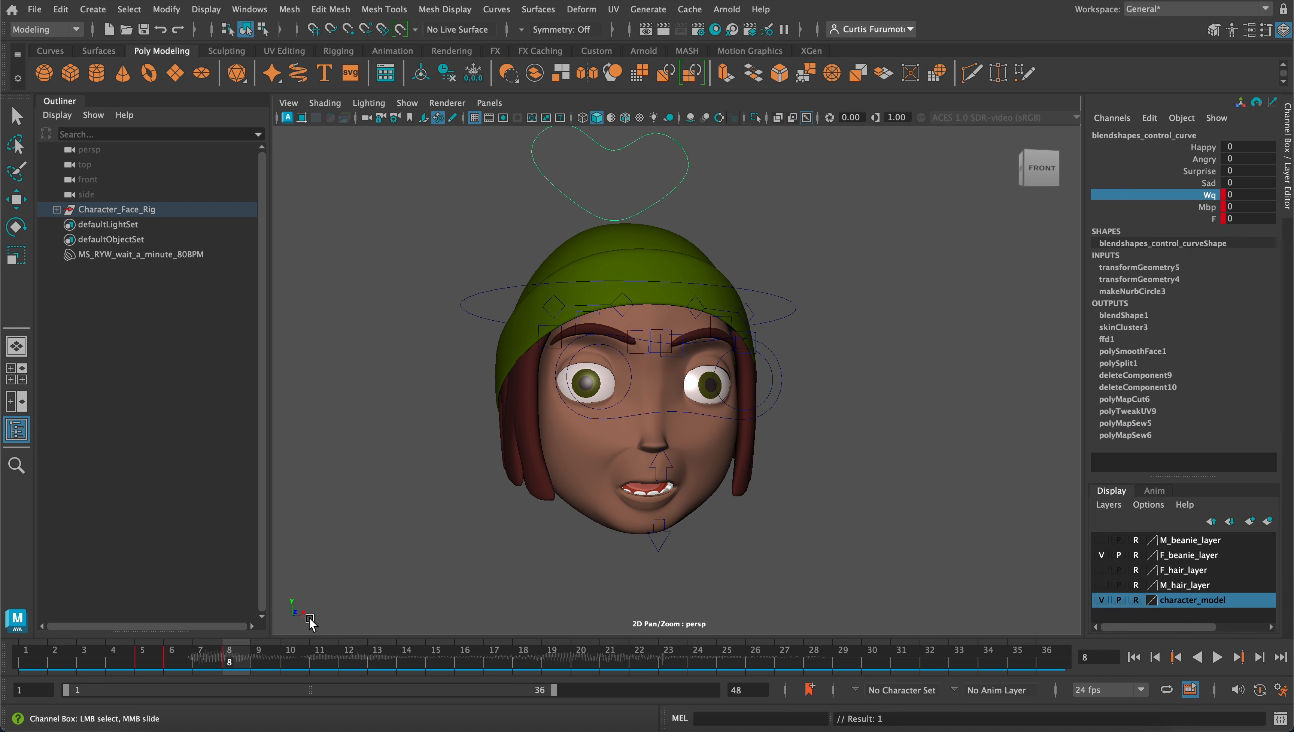
# Play the animation from frame 3 to check the mouth against the audio, and scrub through frames 5 to 8
pyautogui.moveTo(237, 659); pyautogui.dragTo(87, 653)
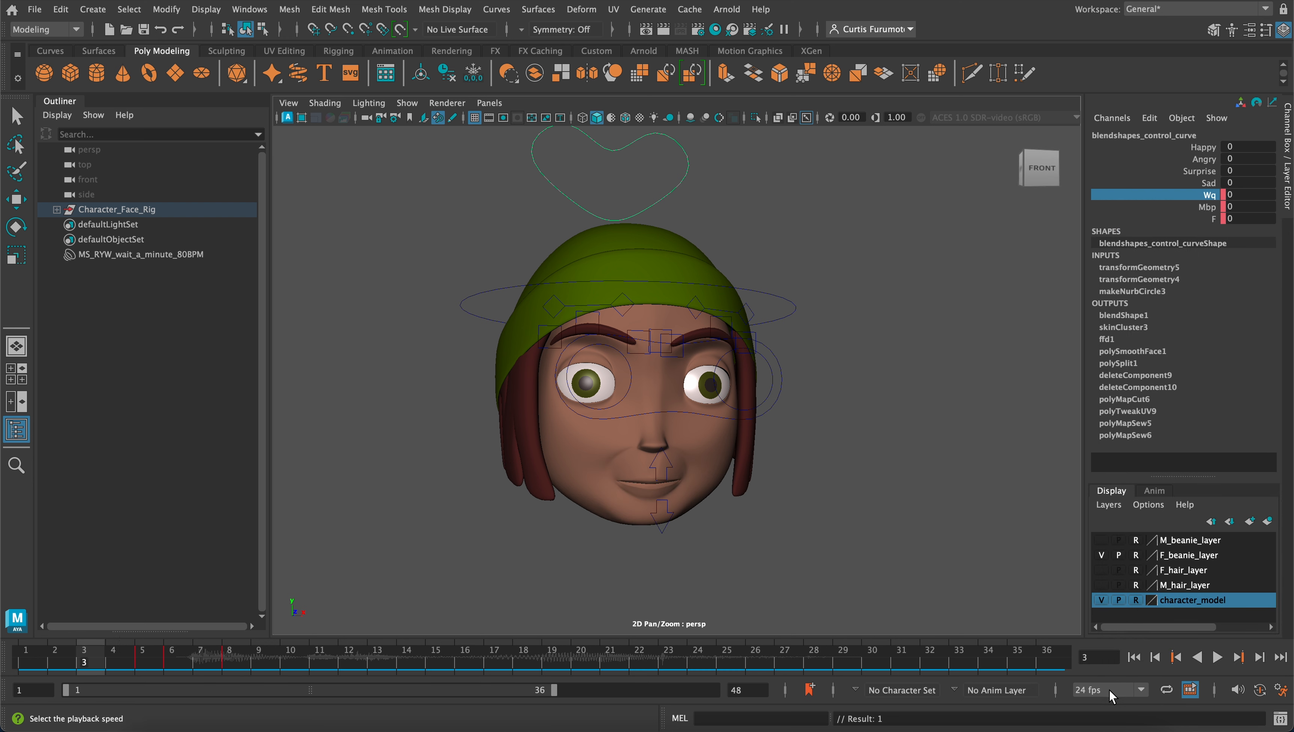
pyautogui.click(1218, 658)
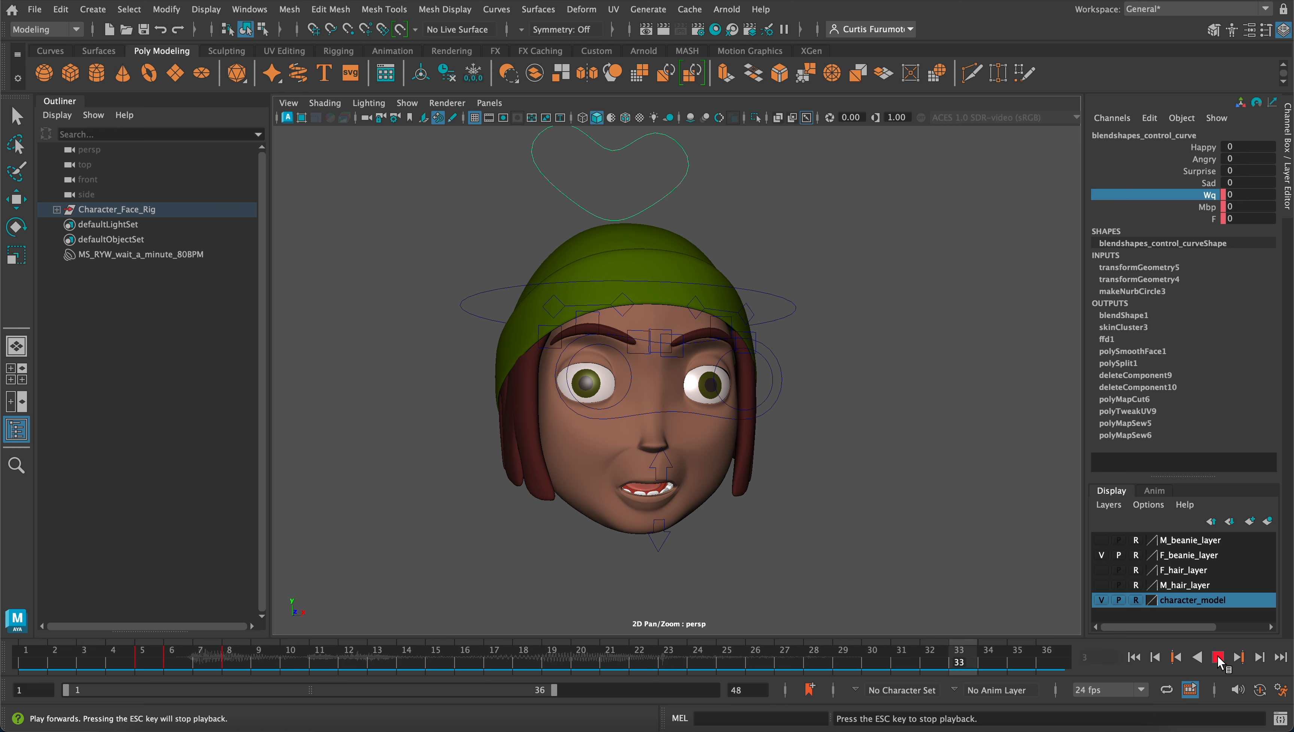
pyautogui.click(1222, 657)
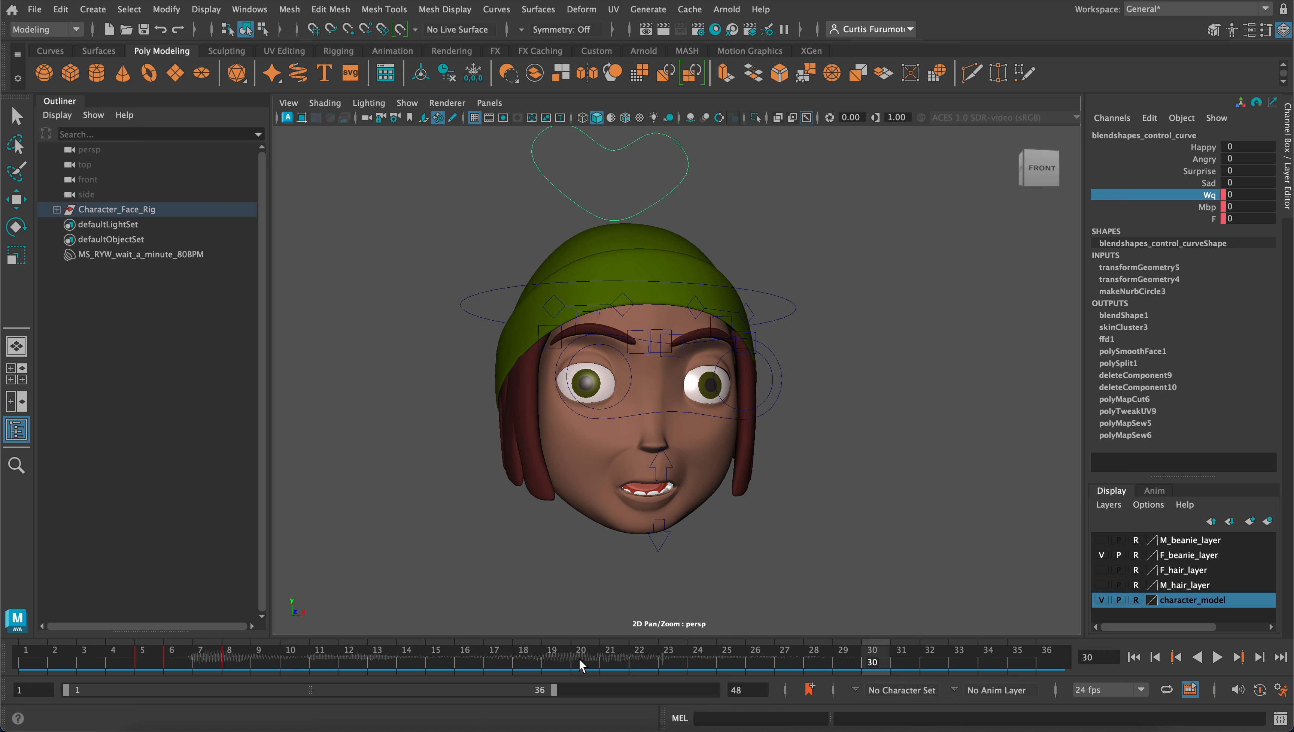
pyautogui.moveTo(142, 661); pyautogui.dragTo(240, 657)
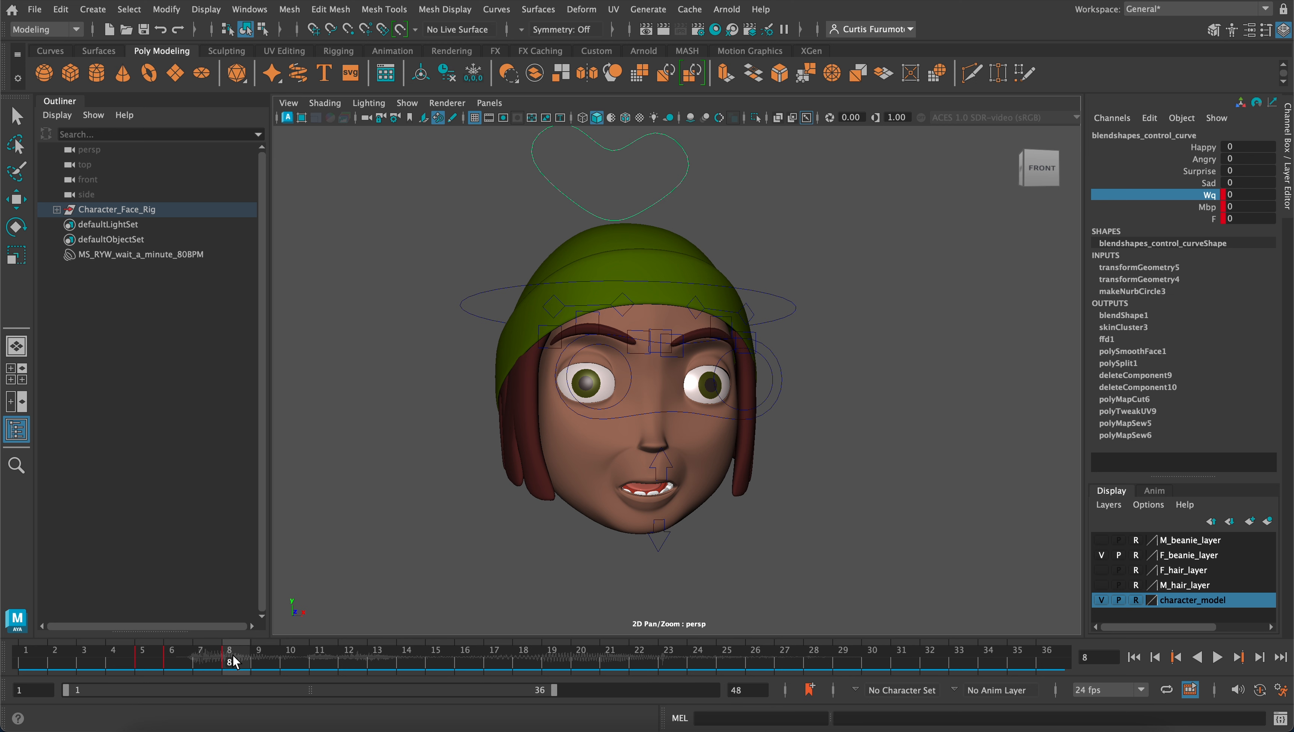
# Go to frame 9, select the lower jaw control and key its Rotate X channel
pyautogui.hotkey('alt', 'v')
pyautogui.moveTo(242, 658)
pyautogui.mouseDown()
pyautogui.moveTo(289, 665)
pyautogui.moveTo(228, 657)
pyautogui.moveTo(280, 660)
pyautogui.moveTo(265, 659)
pyautogui.mouseUp()
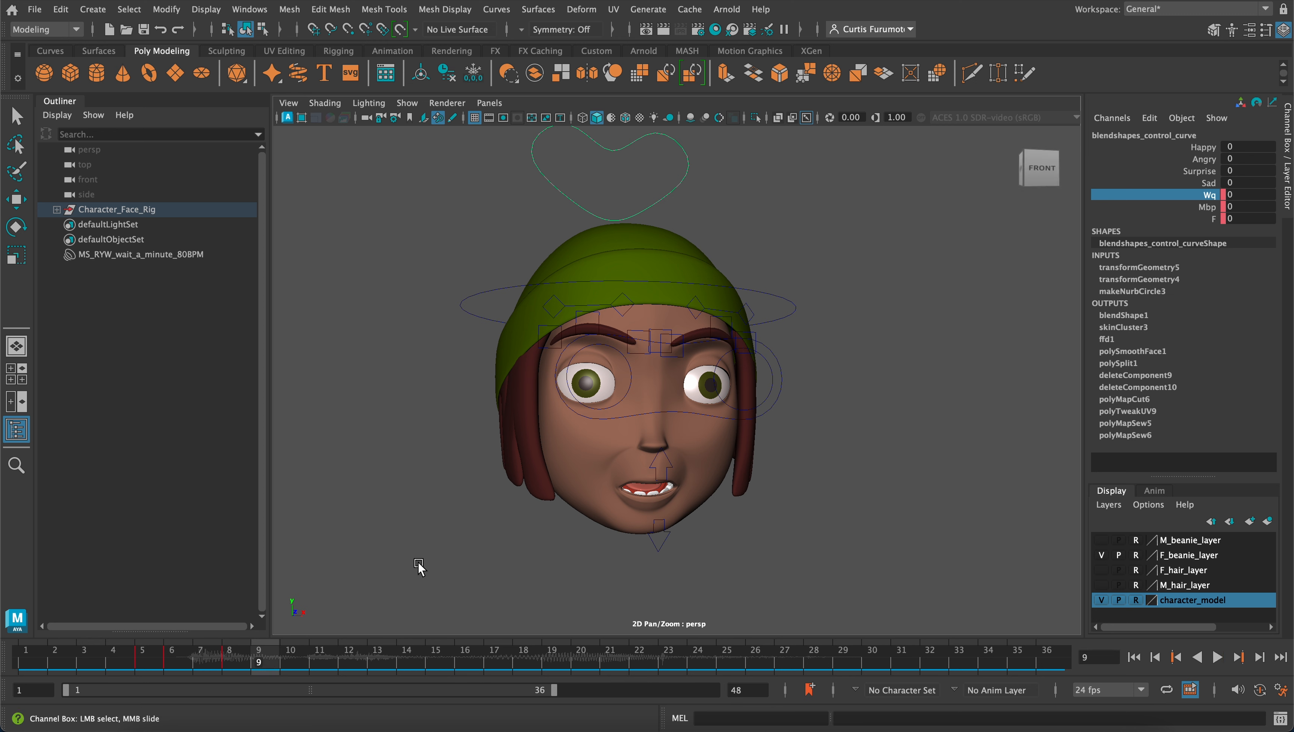
pyautogui.moveTo(634, 538); pyautogui.dragTo(682, 575)
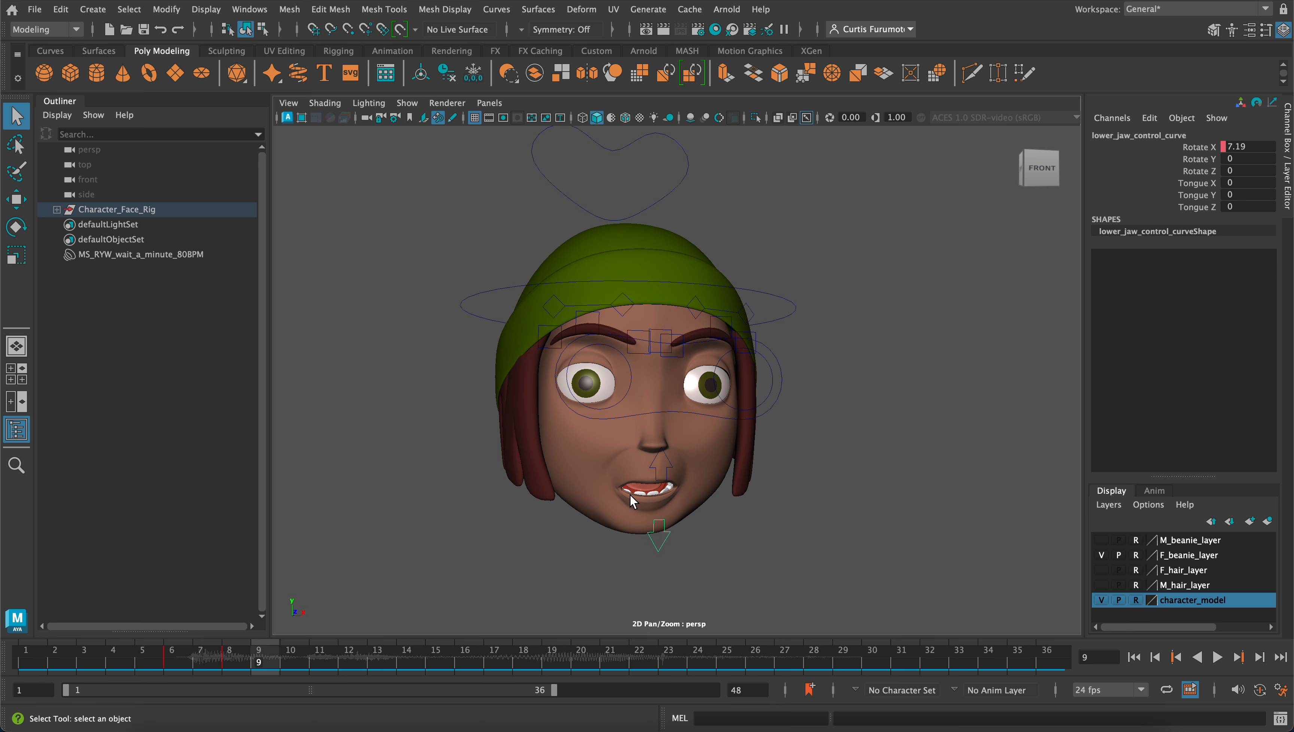
pyautogui.click(1195, 148)
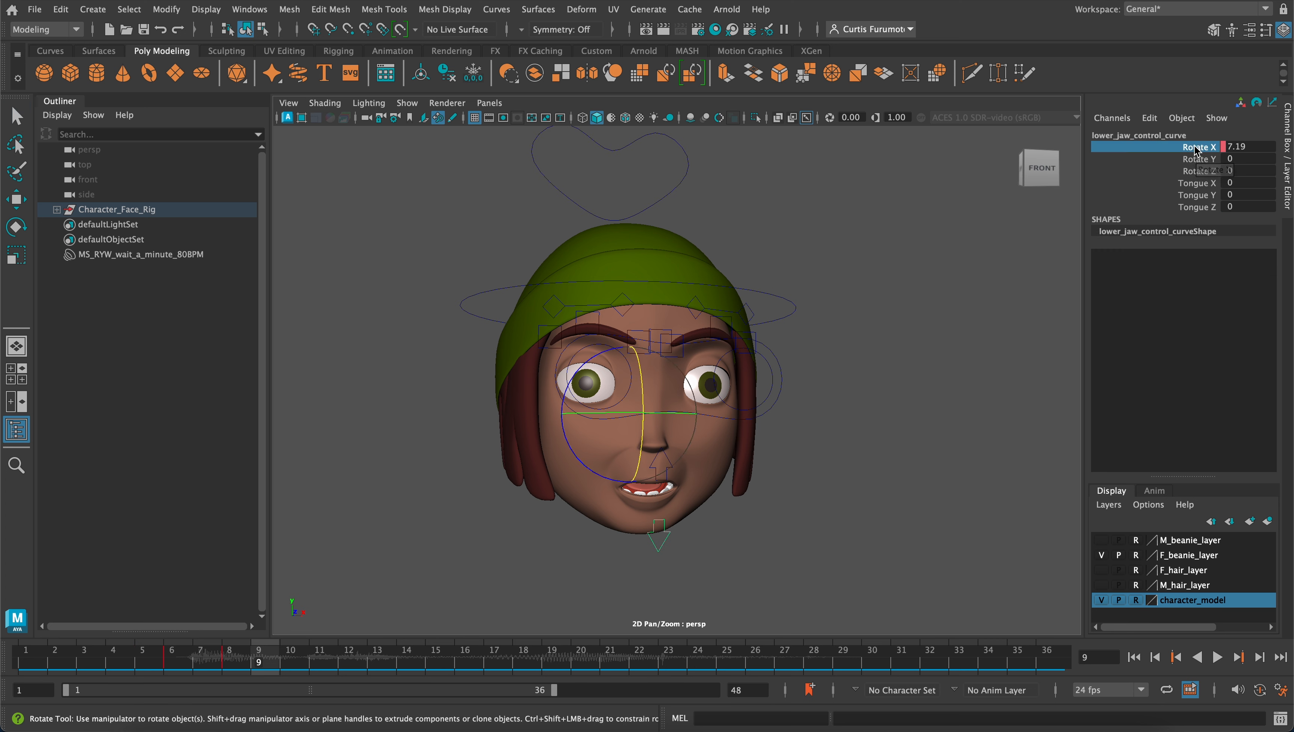
pyautogui.rightClick(1187, 180)
pyautogui.click(1133, 173)
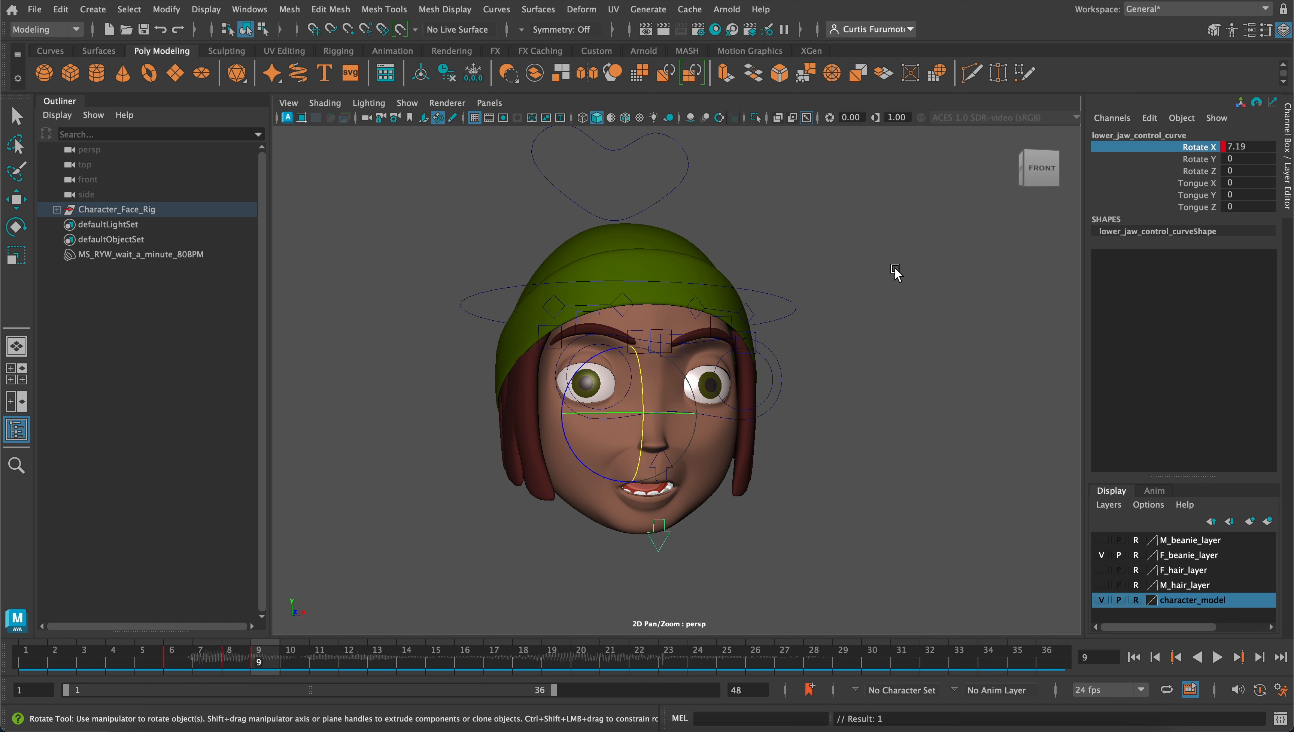
# Rotate the lower jaw control to a Rotate X of 2.102 at frame 9 and key that channel
pyautogui.keyDown('alt'); pyautogui.moveTo(677, 430); pyautogui.dragTo(631, 413); pyautogui.keyUp('alt')
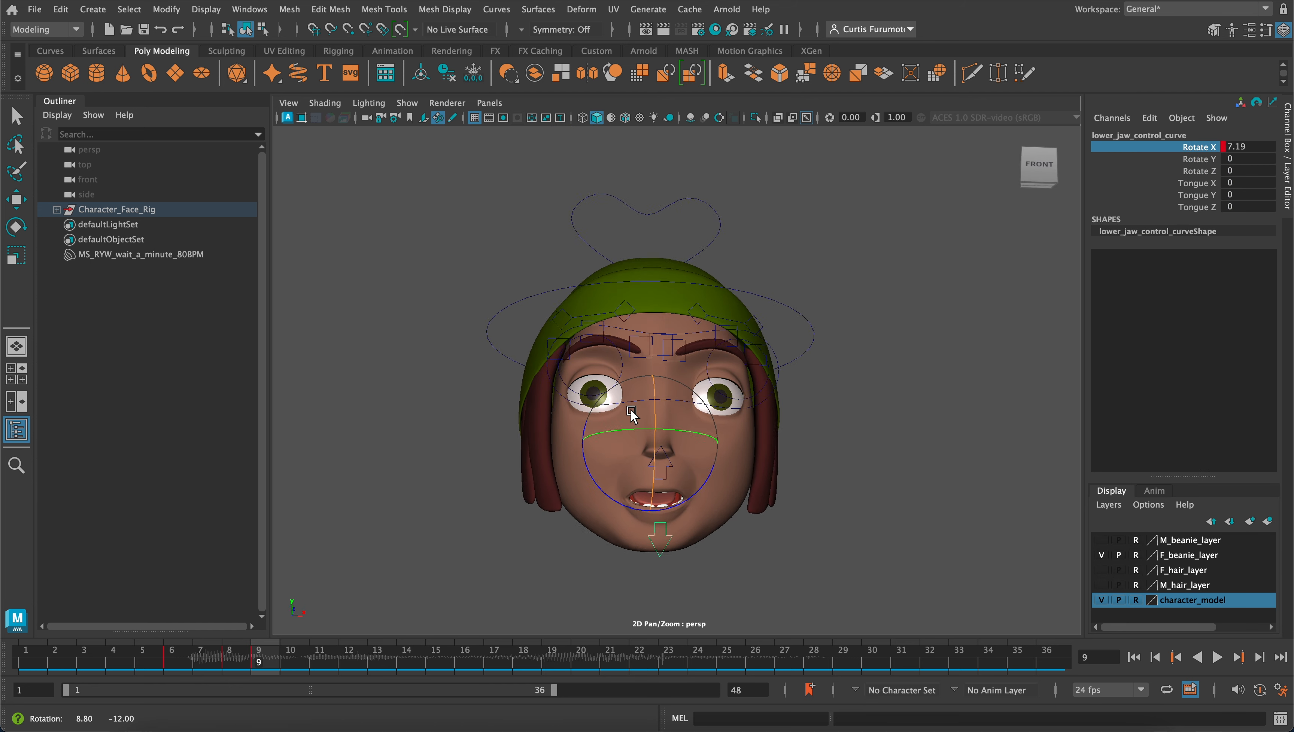
pyautogui.scroll(6, 627, 425)
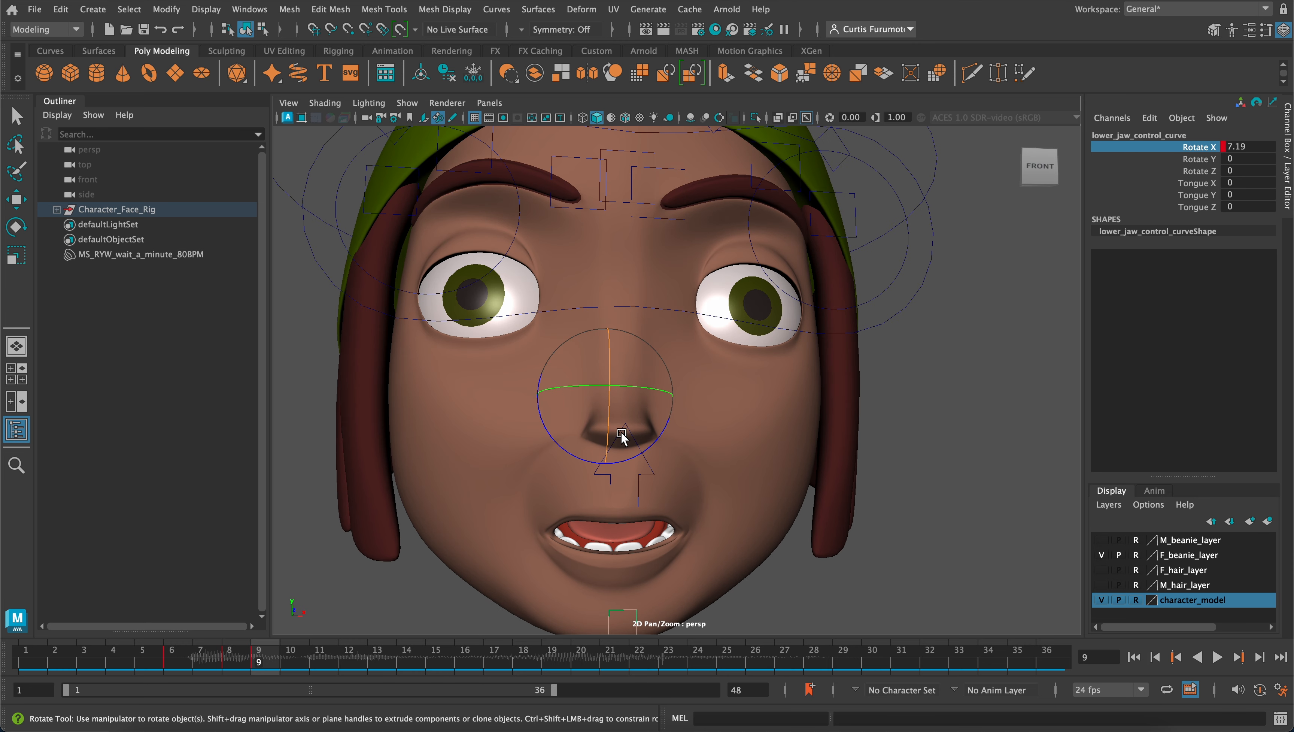
pyautogui.moveTo(612, 430)
pyautogui.mouseDown()
pyautogui.moveTo(608, 417)
pyautogui.moveTo(631, 436)
pyautogui.moveTo(615, 424)
pyautogui.mouseUp()
pyautogui.keyDown('alt'); pyautogui.moveTo(616, 424); pyautogui.dragTo(684, 356, button='middle'); pyautogui.keyUp('alt')
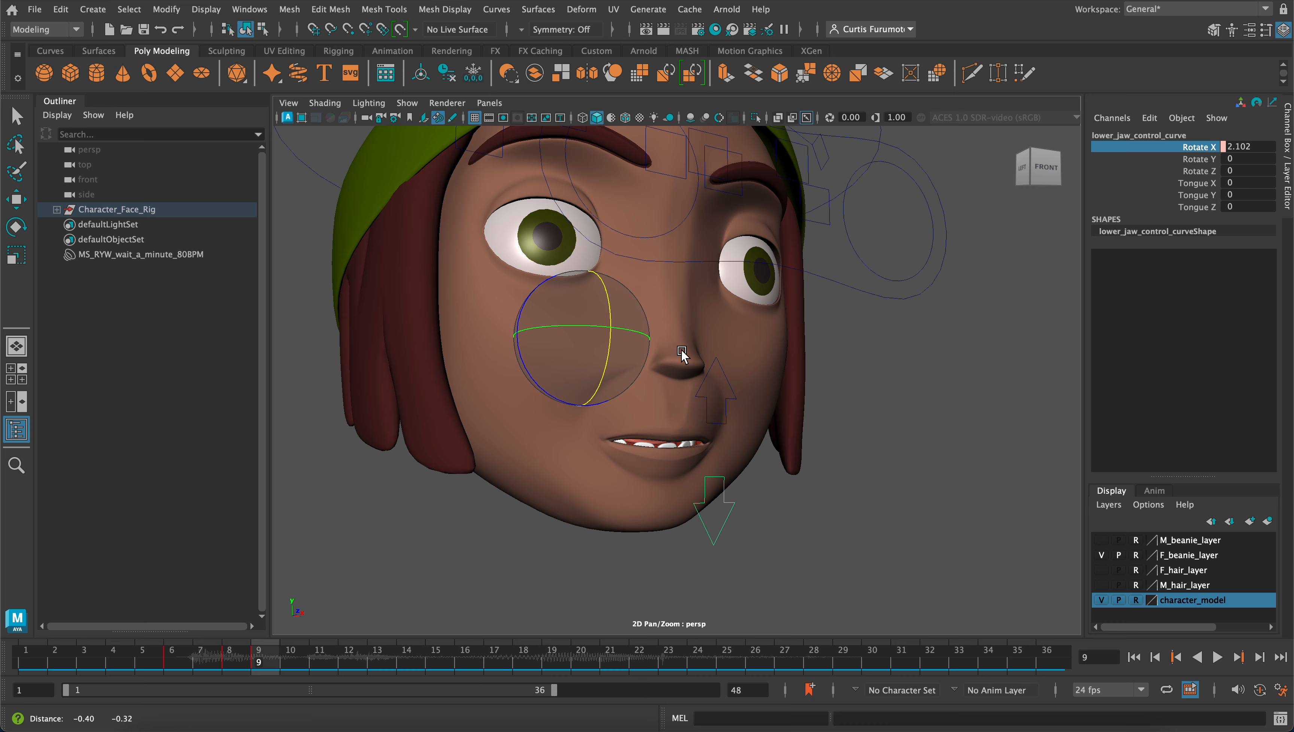
pyautogui.keyDown('alt'); pyautogui.moveTo(684, 355); pyautogui.dragTo(656, 395, button='right'); pyautogui.keyUp('alt')
pyautogui.keyDown('alt'); pyautogui.moveTo(656, 395); pyautogui.dragTo(618, 429); pyautogui.keyUp('alt')
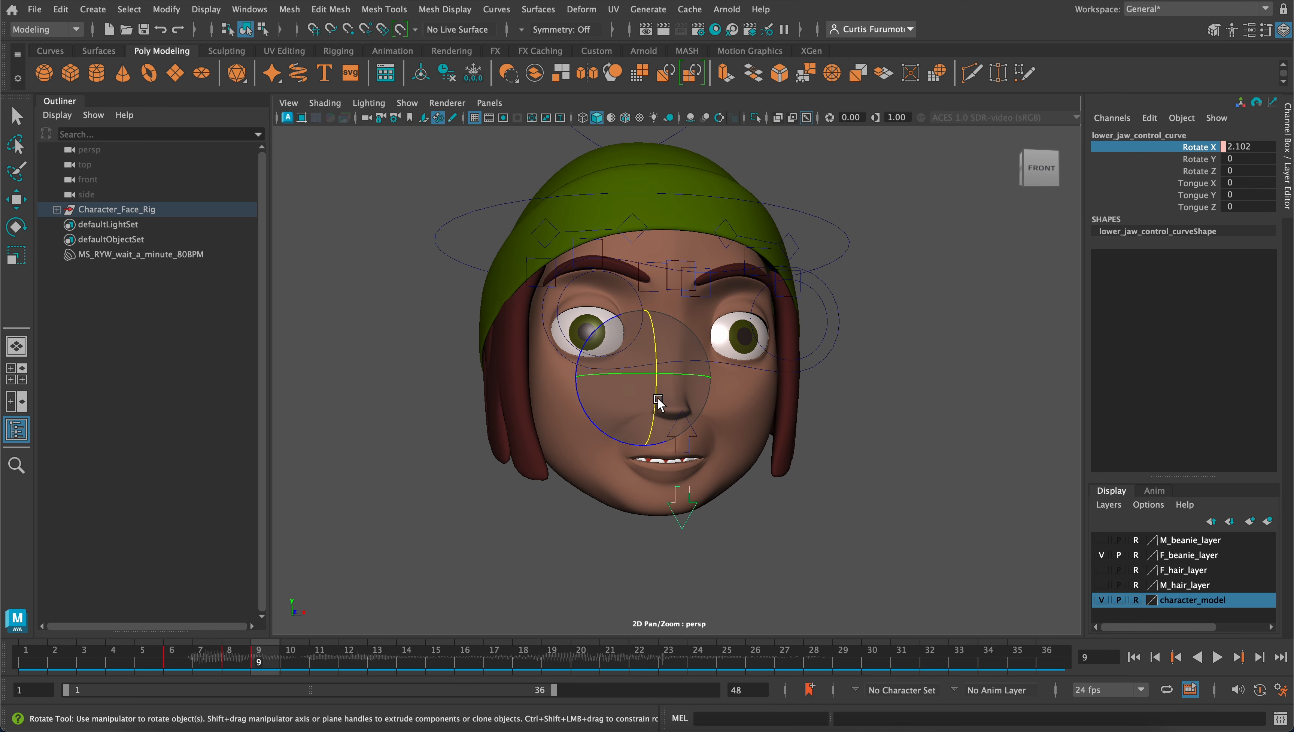
pyautogui.rightClick(1195, 153)
pyautogui.click(1199, 179)
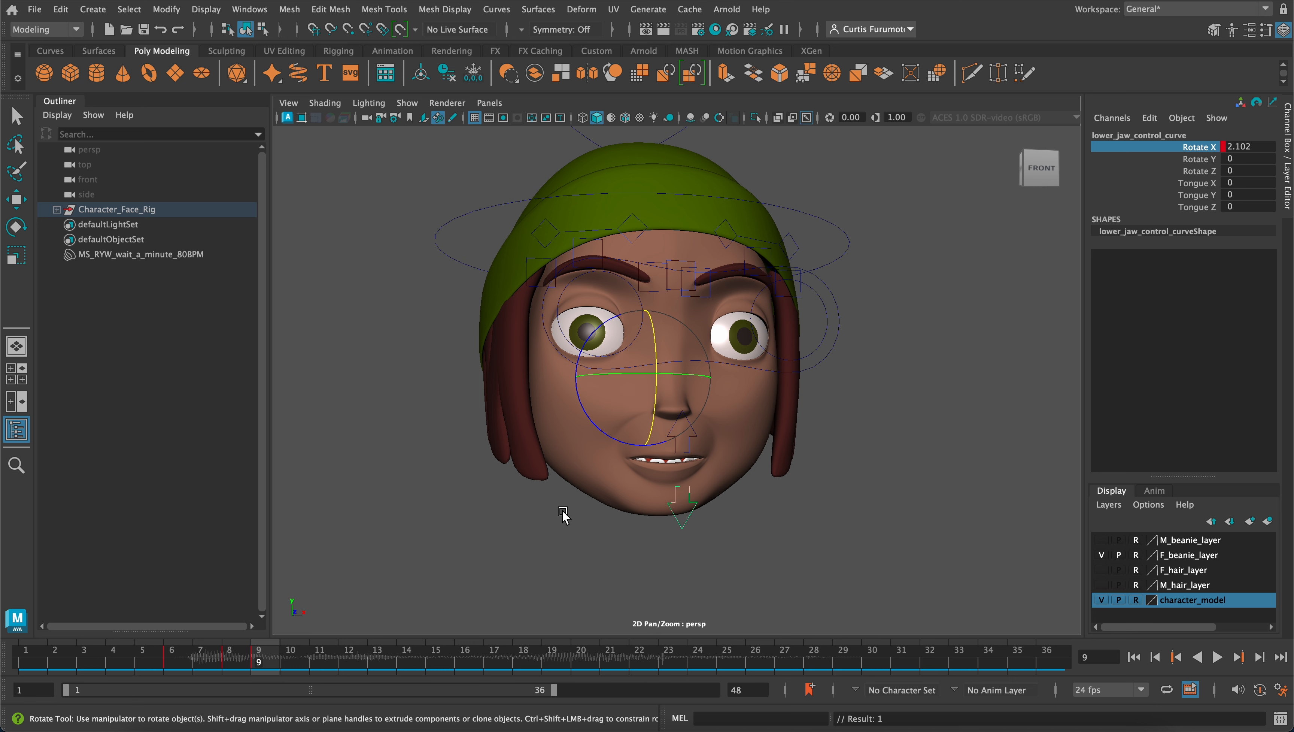
# Key the lower jaw's Rotate X at frame 10 and delete its key at frame 9
pyautogui.moveTo(273, 662)
pyautogui.mouseDown()
pyautogui.moveTo(150, 661)
pyautogui.moveTo(287, 662)
pyautogui.mouseUp()
pyautogui.click(293, 654)
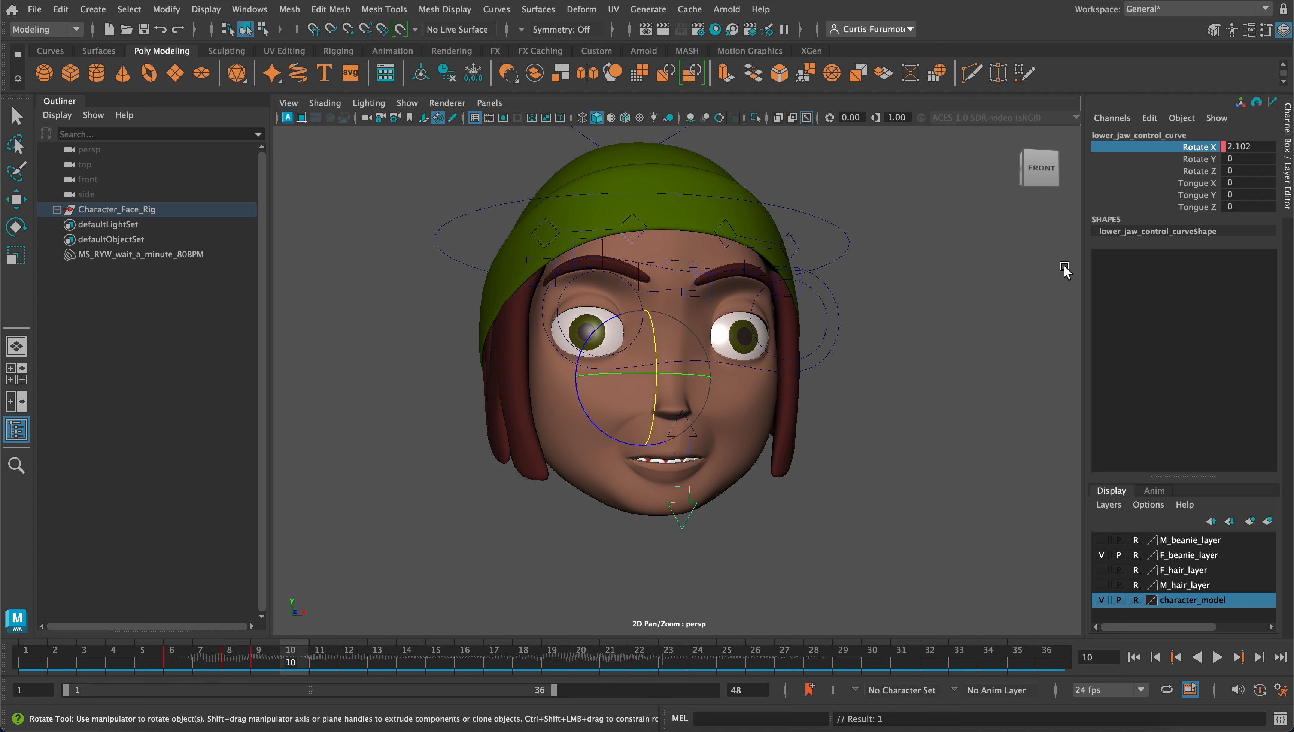
pyautogui.rightClick(1193, 152)
pyautogui.click(1194, 179)
pyautogui.click(261, 660)
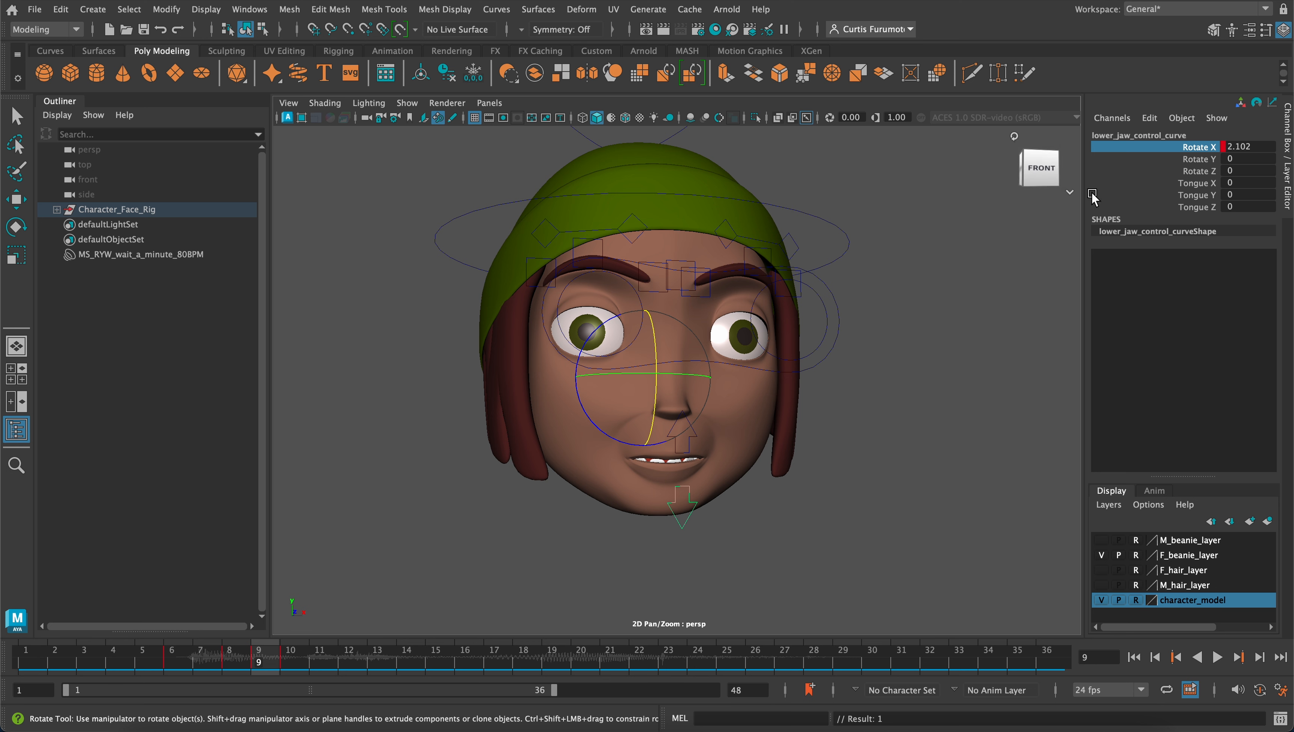
pyautogui.rightClick(321, 666)
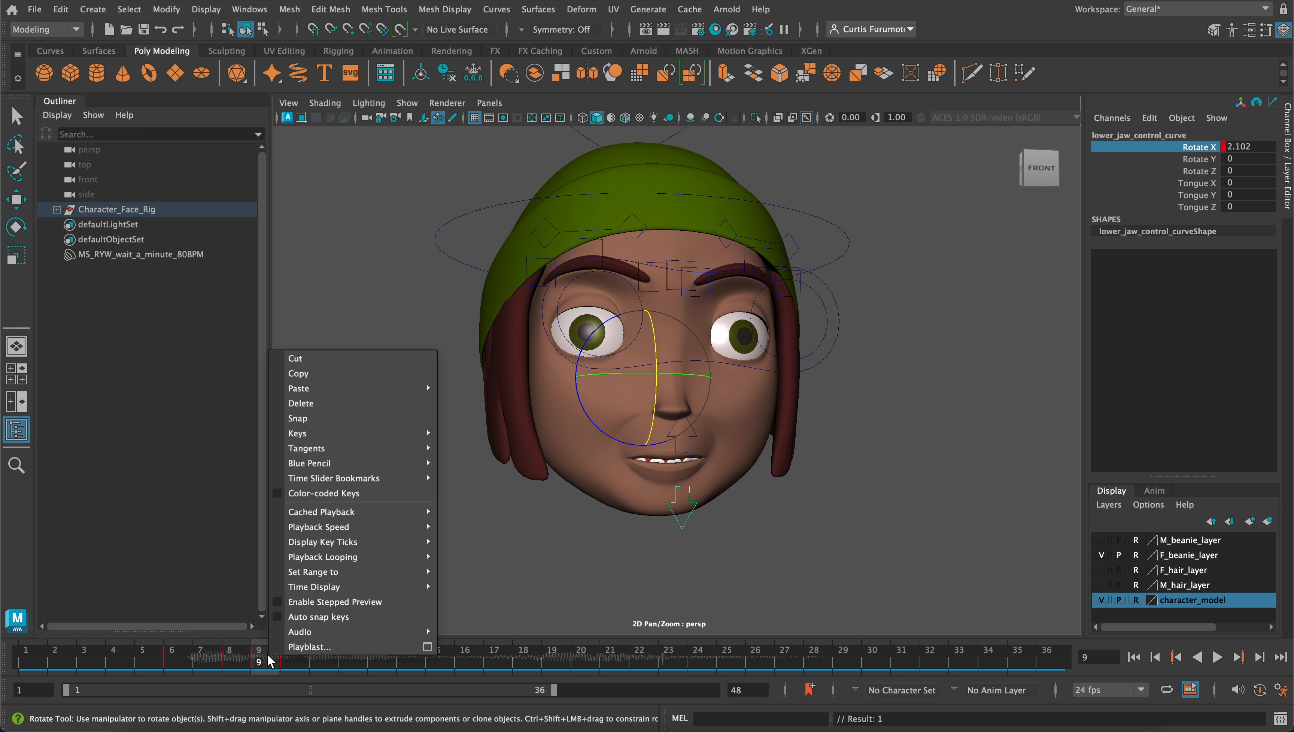
pyautogui.click(340, 403)
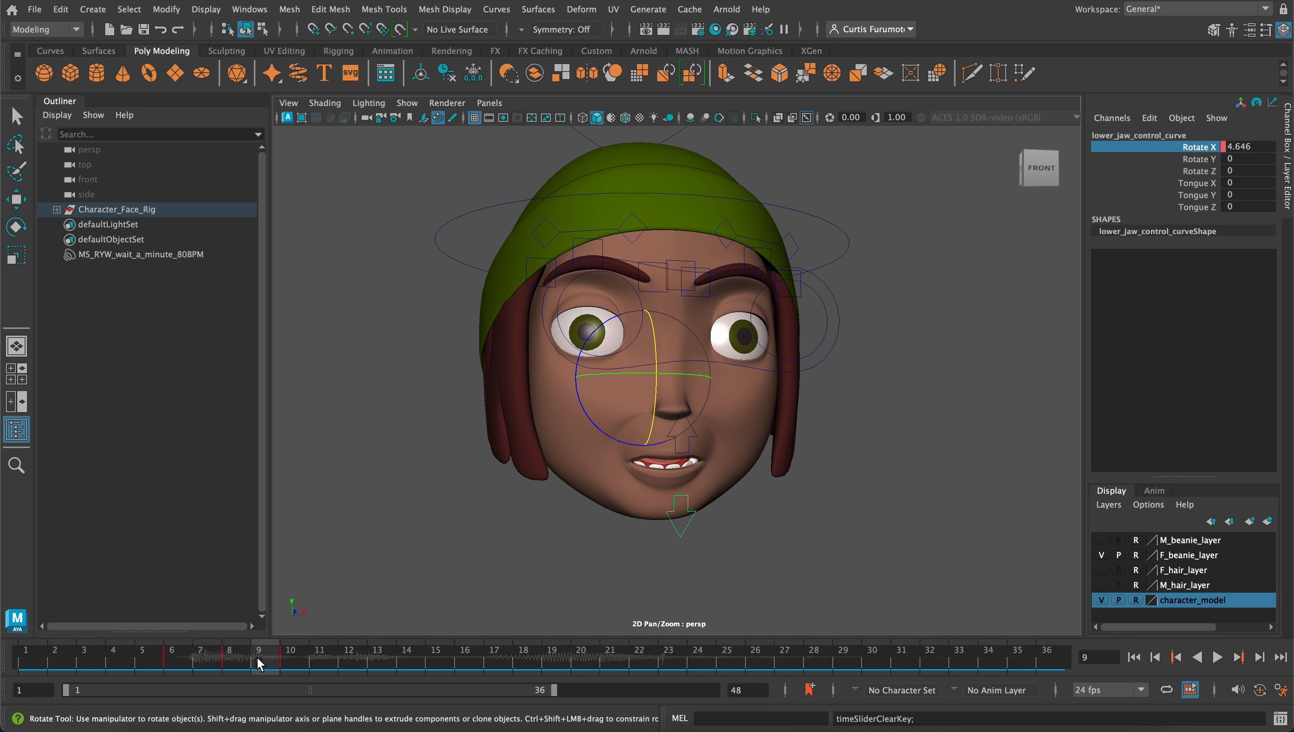
# Scrub through frames 5 to 10 and play the animation from frame 1 to check the jaw closing against the audio
pyautogui.moveTo(257, 659); pyautogui.dragTo(198, 653)
pyautogui.moveTo(156, 653); pyautogui.dragTo(281, 669)
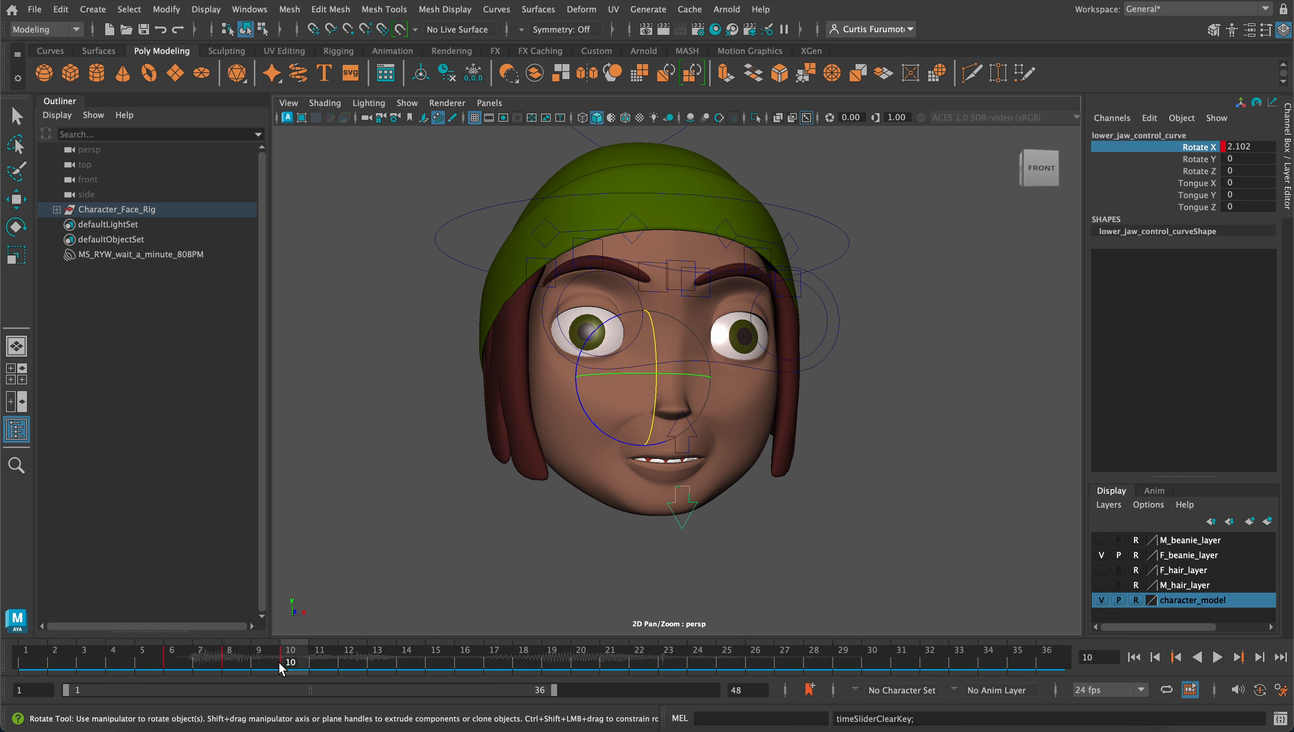
pyautogui.hotkey('alt', 'v')
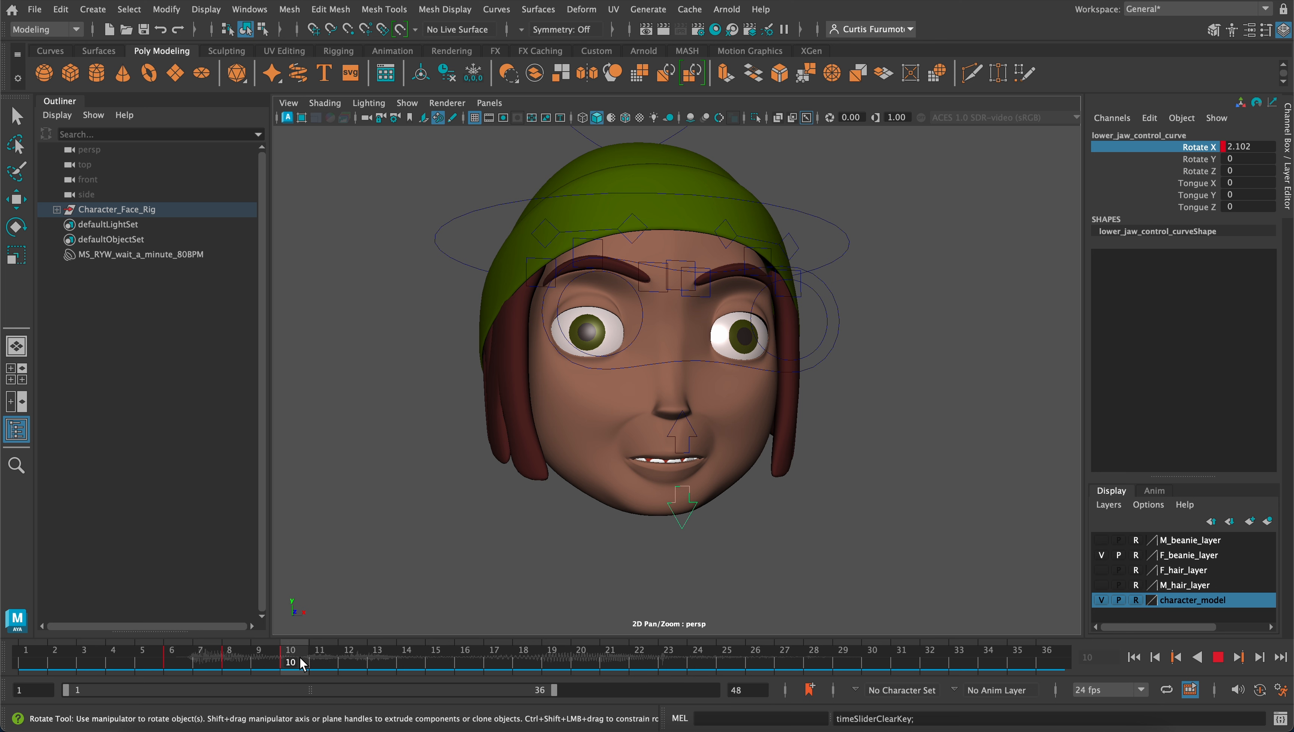
pyautogui.click(184, 654)
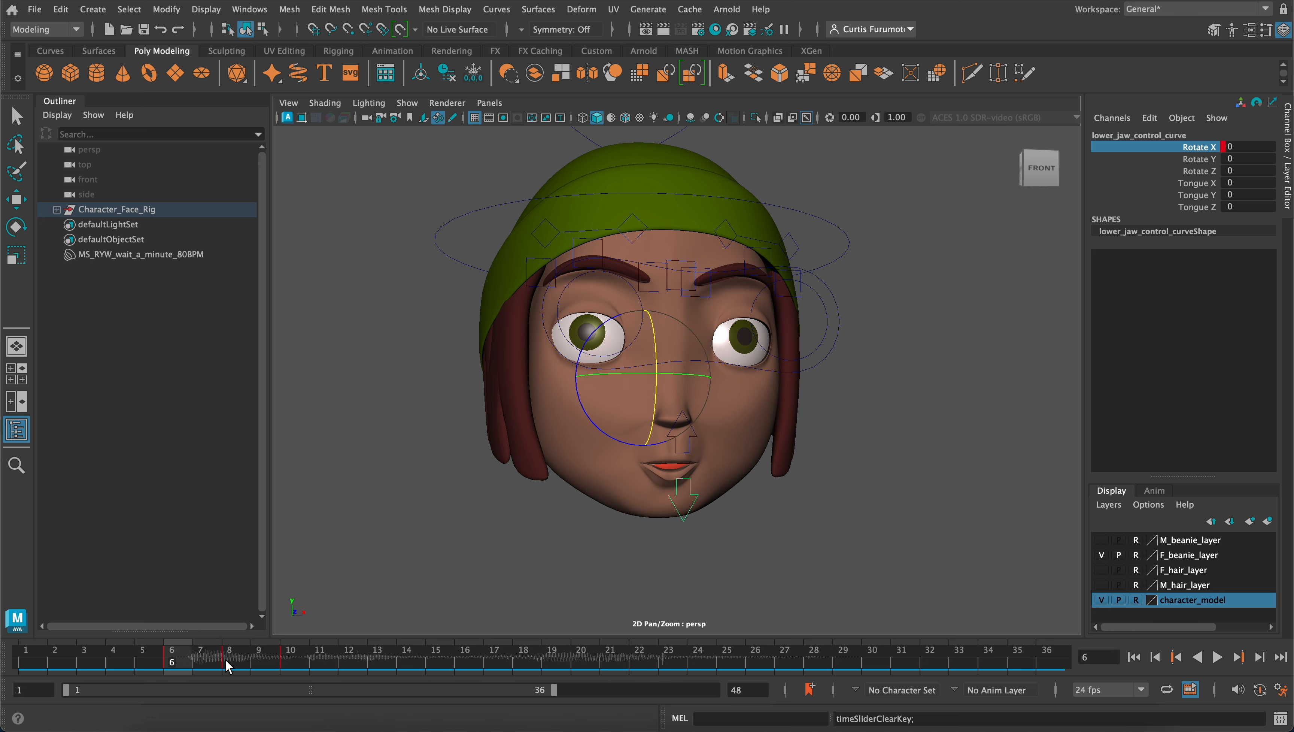
pyautogui.click(25, 662)
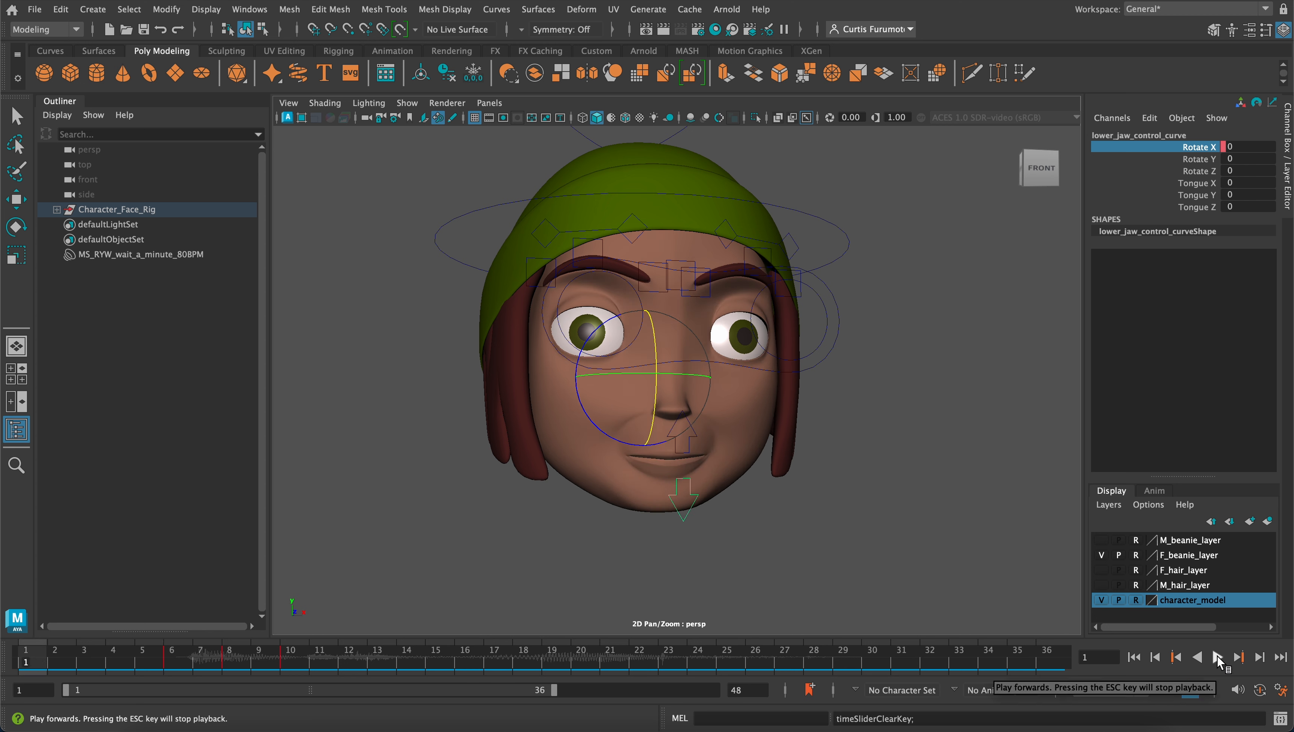
pyautogui.click(1218, 657)
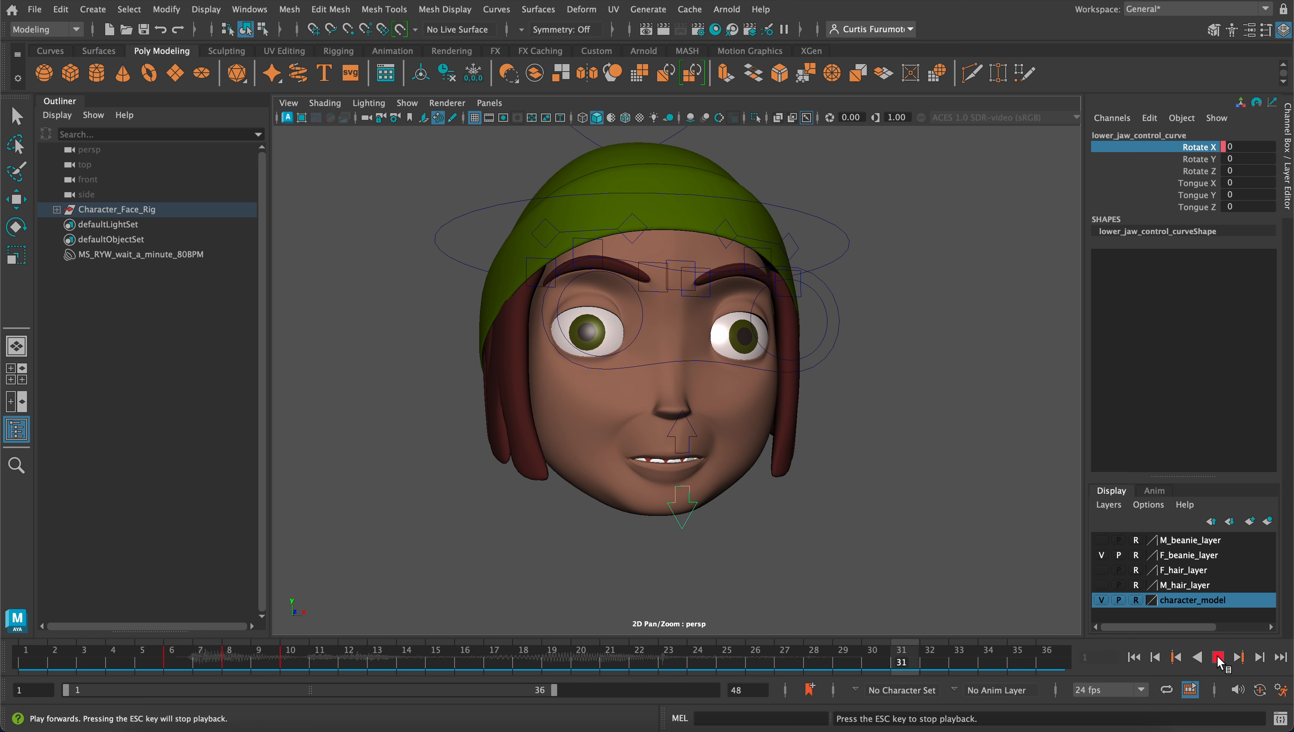
pyautogui.click(1218, 658)
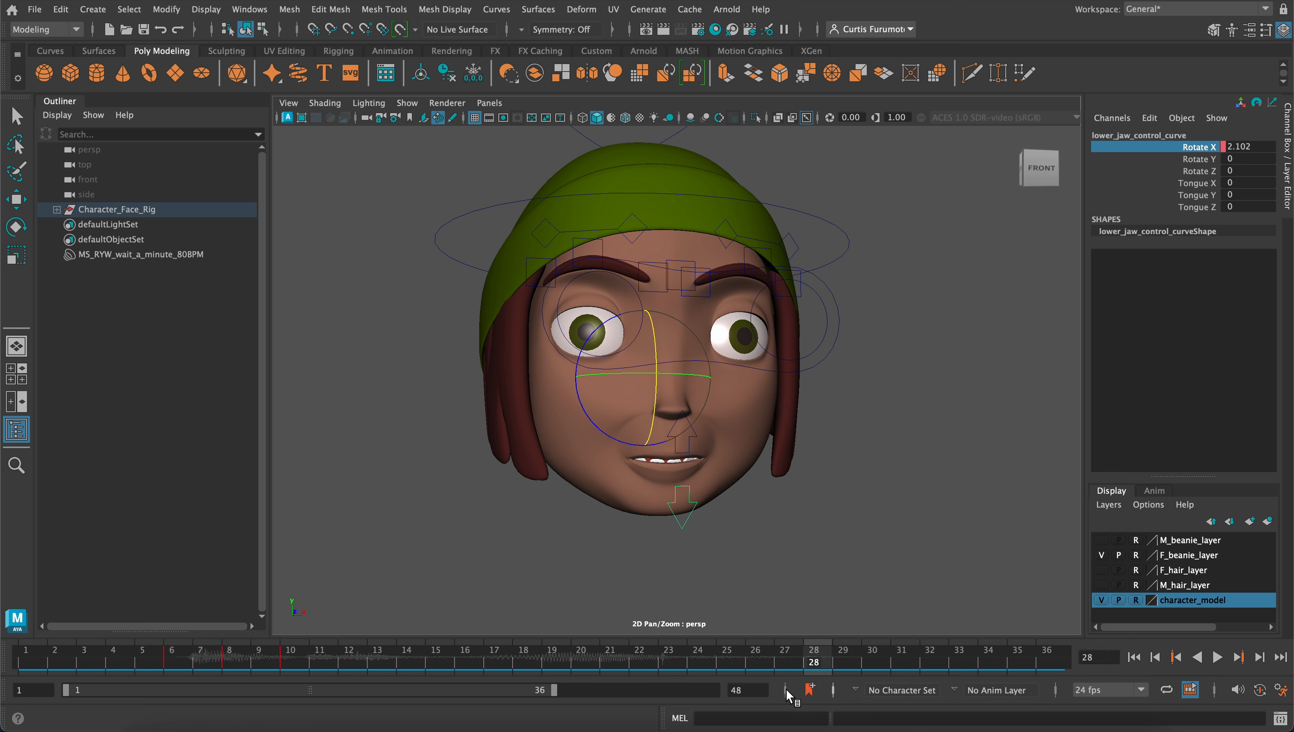
pyautogui.moveTo(294, 666)
pyautogui.mouseDown()
pyautogui.moveTo(277, 665)
pyautogui.moveTo(289, 665)
pyautogui.mouseUp()
pyautogui.hotkey('alt', 'v')
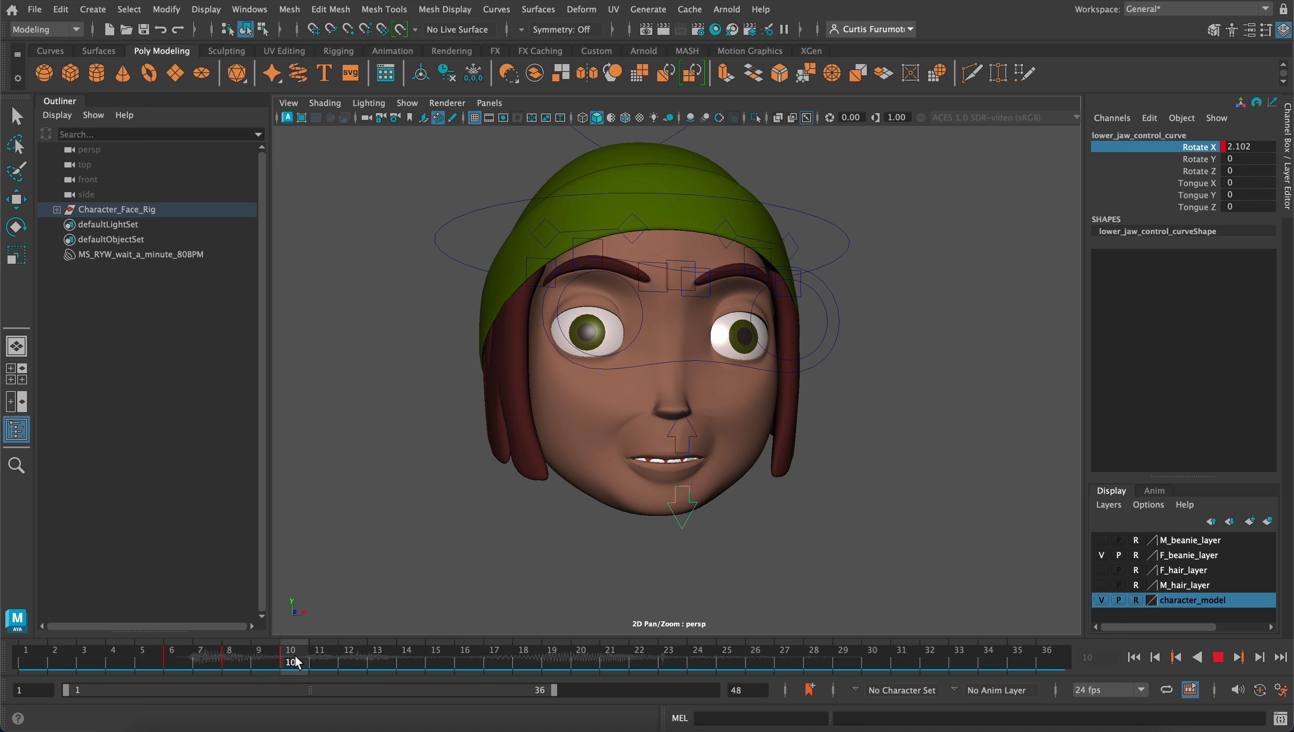
# Go to frame 12, rotate the lower jaw control to a Rotate X of 7.796 and key that channel
pyautogui.moveTo(360, 666)
pyautogui.mouseDown()
pyautogui.moveTo(520, 667)
pyautogui.moveTo(289, 659)
pyautogui.moveTo(346, 662)
pyautogui.mouseUp()
pyautogui.press('e')
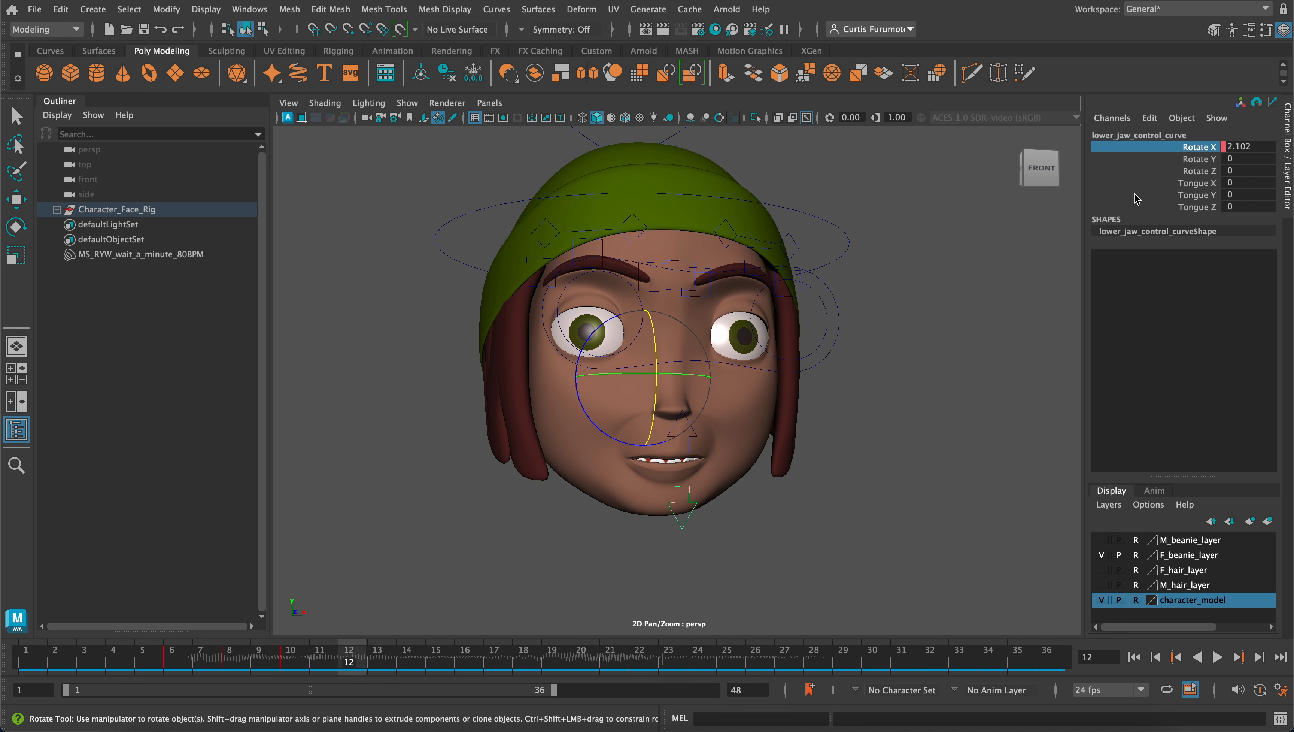
pyautogui.moveTo(657, 390)
pyautogui.mouseDown()
pyautogui.moveTo(659, 428)
pyautogui.moveTo(657, 399)
pyautogui.mouseUp()
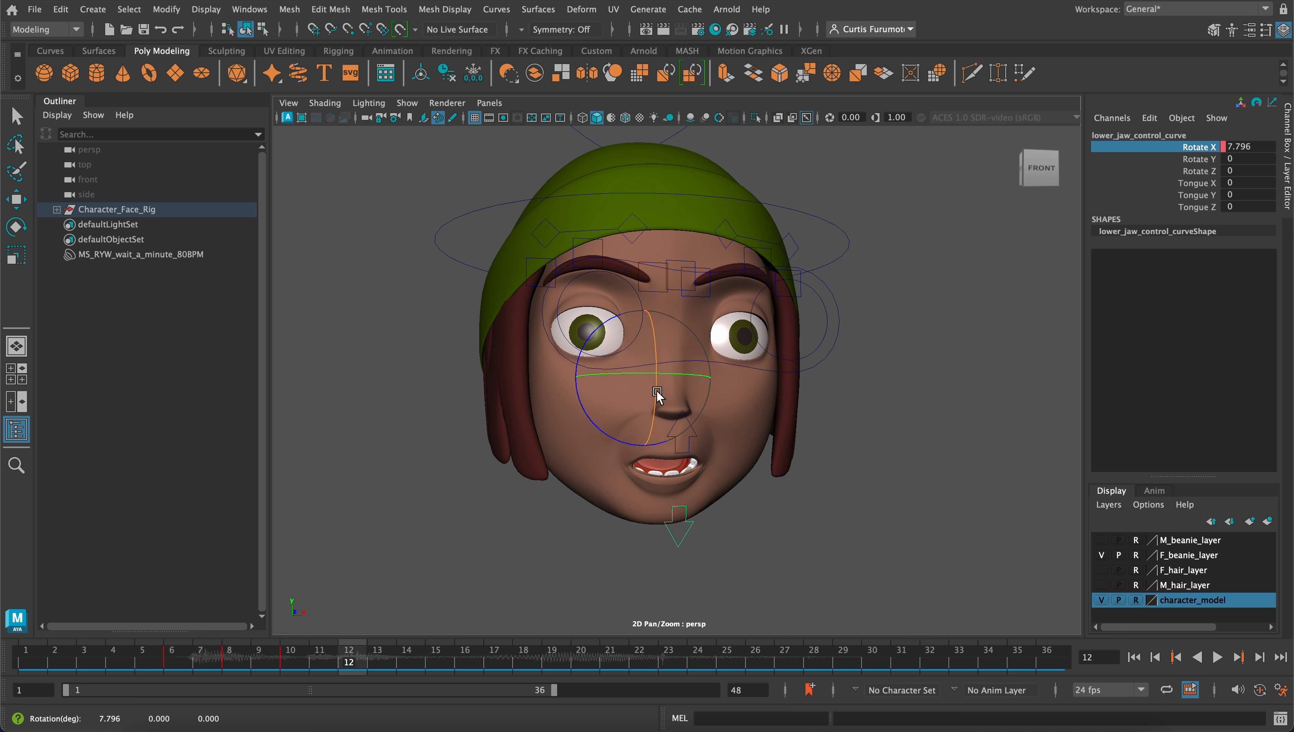
pyautogui.rightClick(1201, 148)
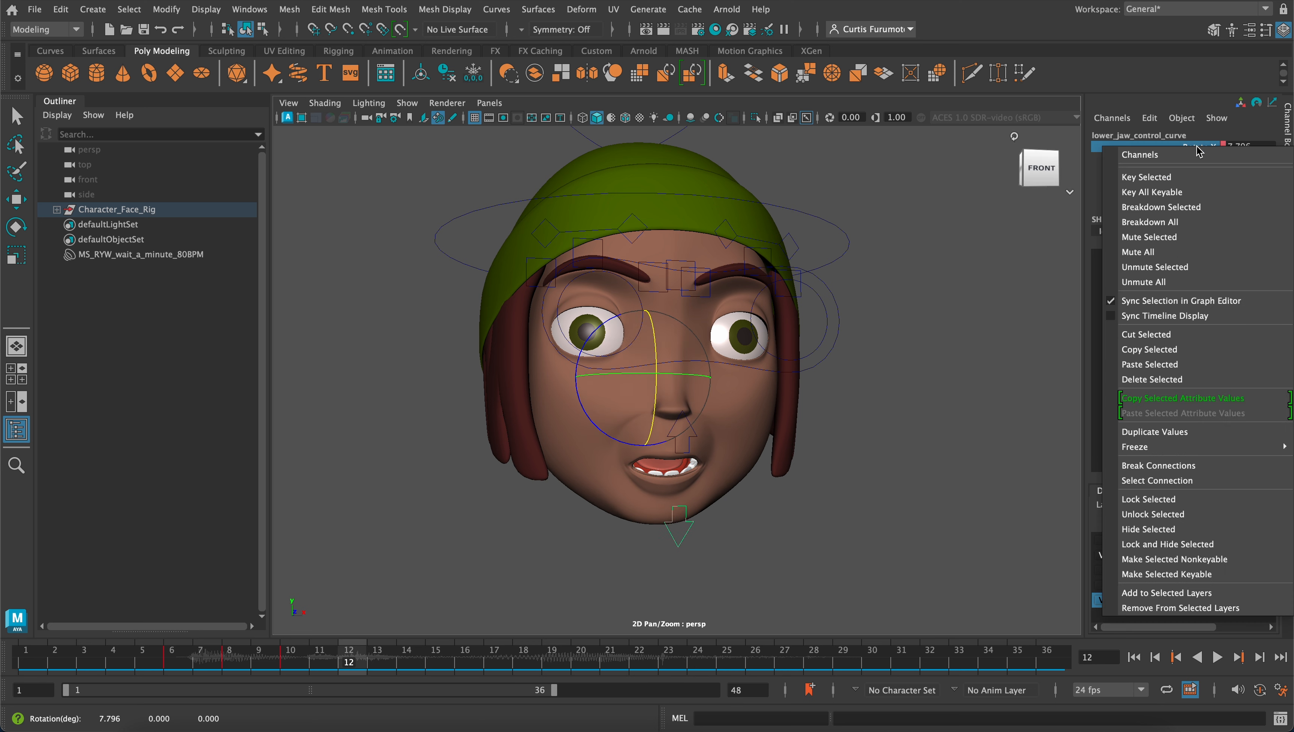
pyautogui.click(1181, 179)
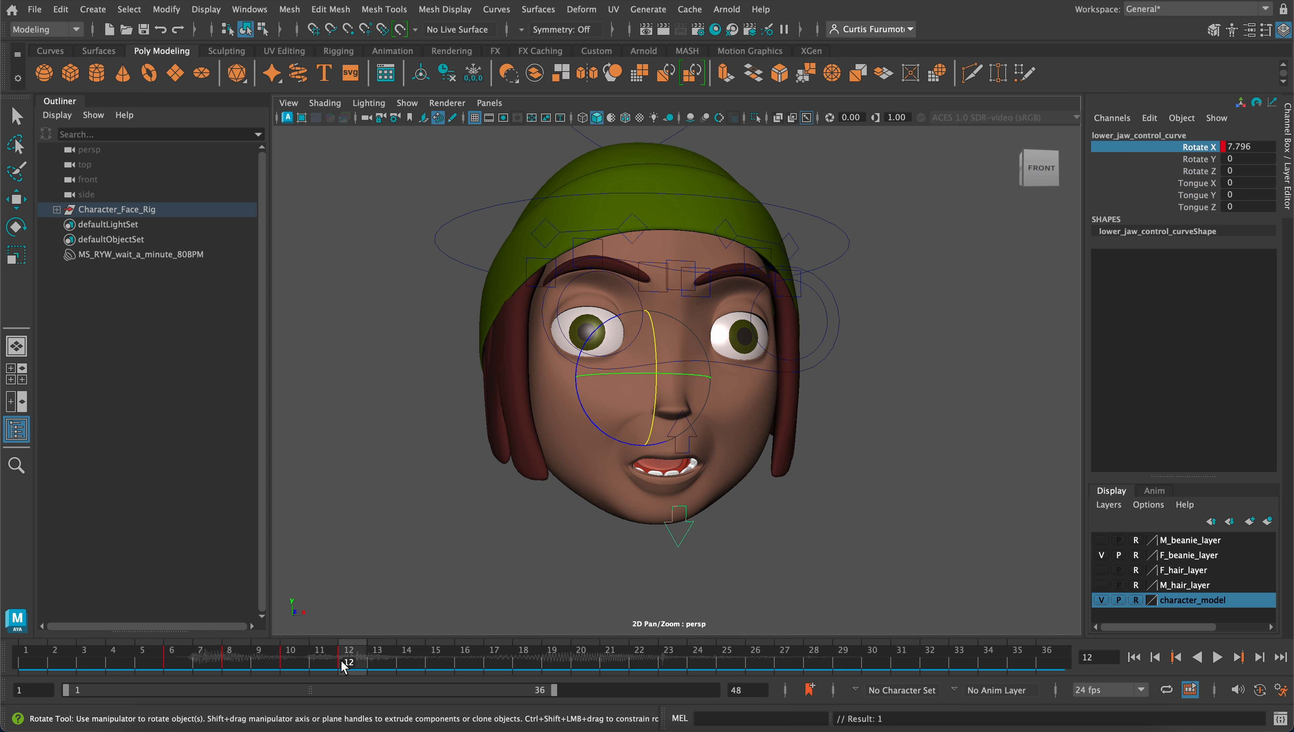
# Play the animation back from frame 5 and scrub between frames 12 and 18 to locate the next mouth shape in the audio
pyautogui.moveTo(348, 660); pyautogui.dragTo(145, 634)
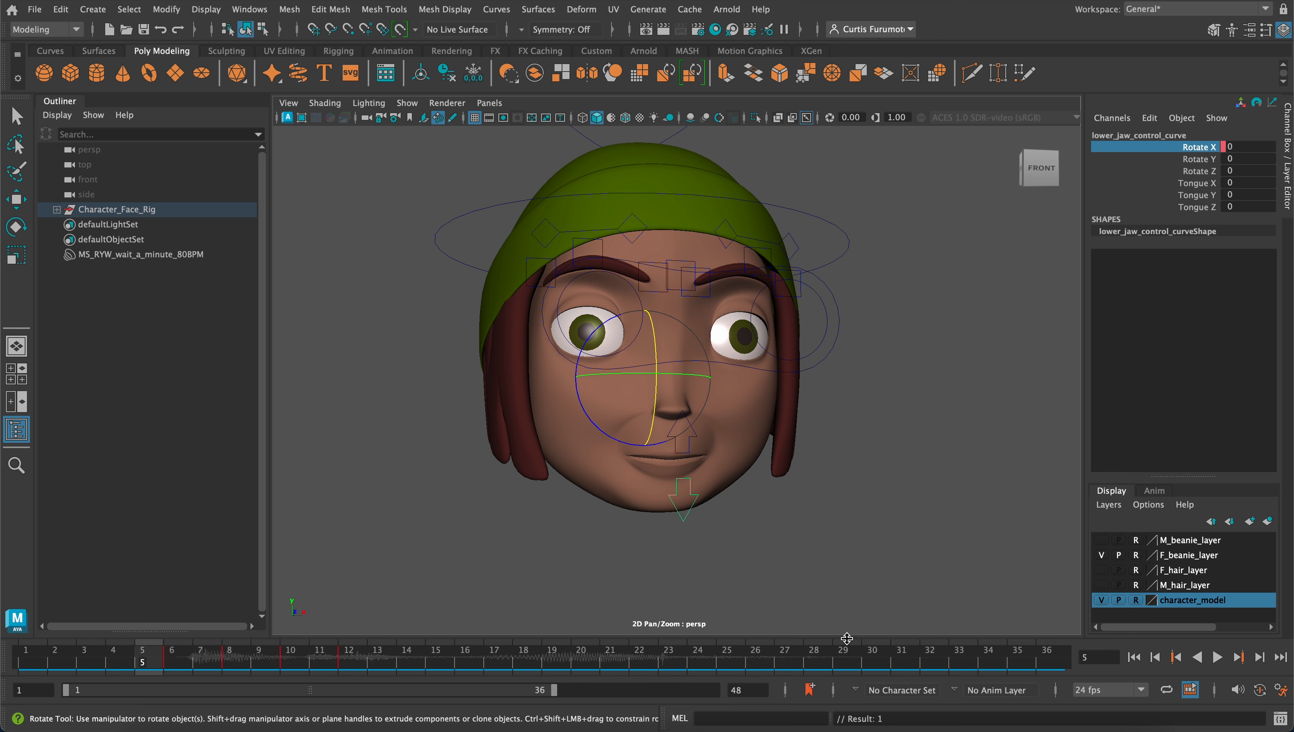
pyautogui.click(1217, 657)
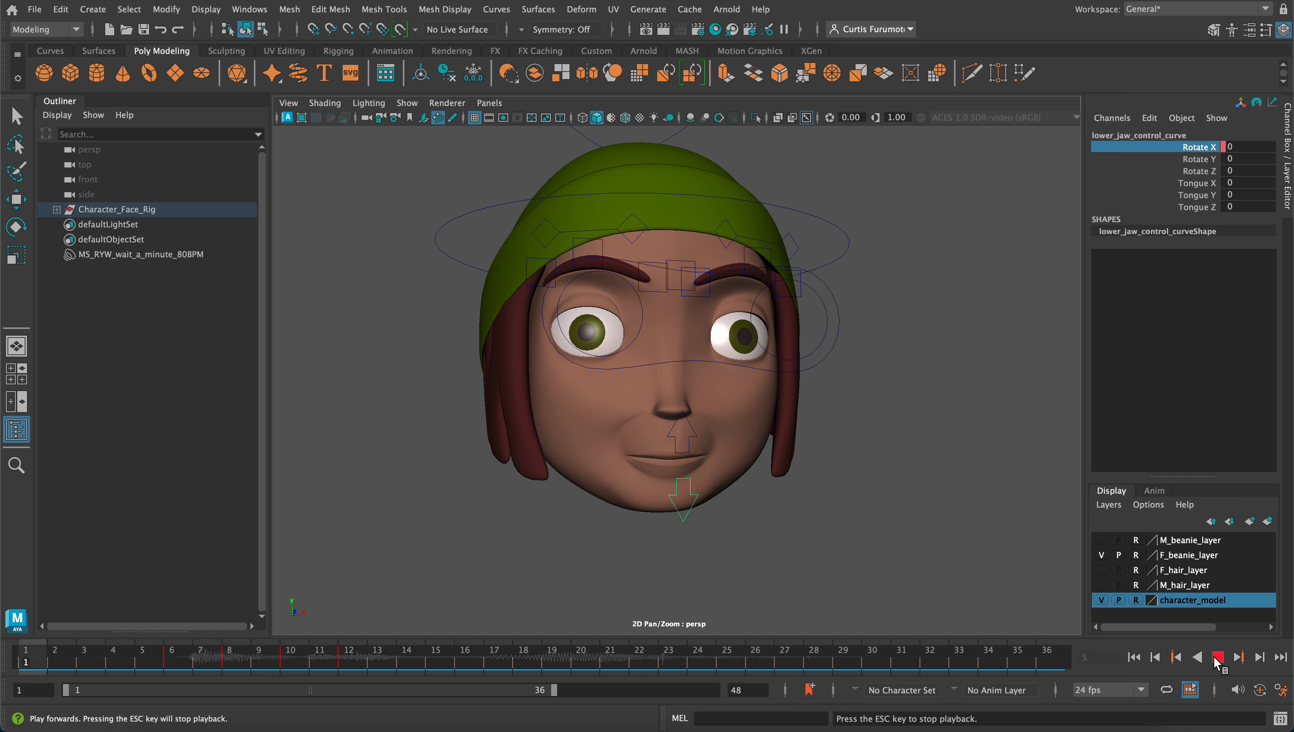
pyautogui.click(1217, 658)
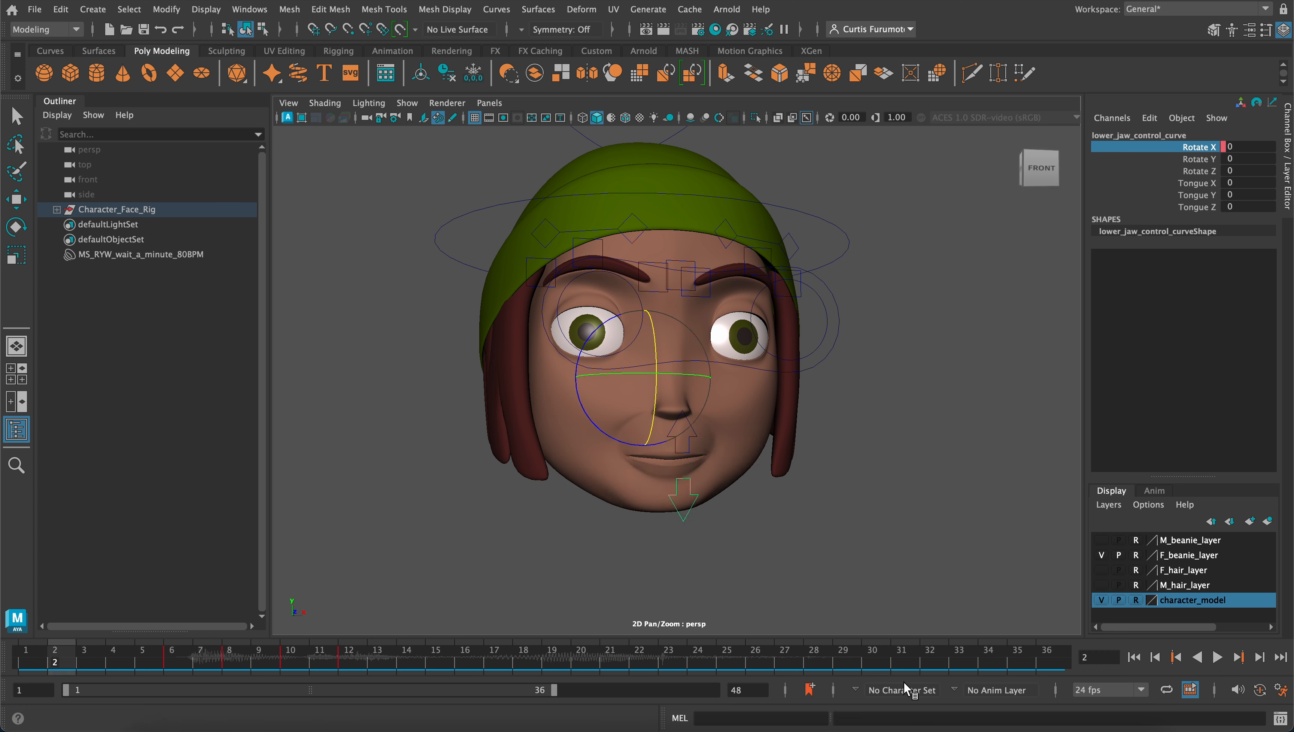
pyautogui.moveTo(349, 665)
pyautogui.mouseDown()
pyautogui.moveTo(588, 667)
pyautogui.moveTo(533, 666)
pyautogui.mouseUp()
pyautogui.click(529, 662)
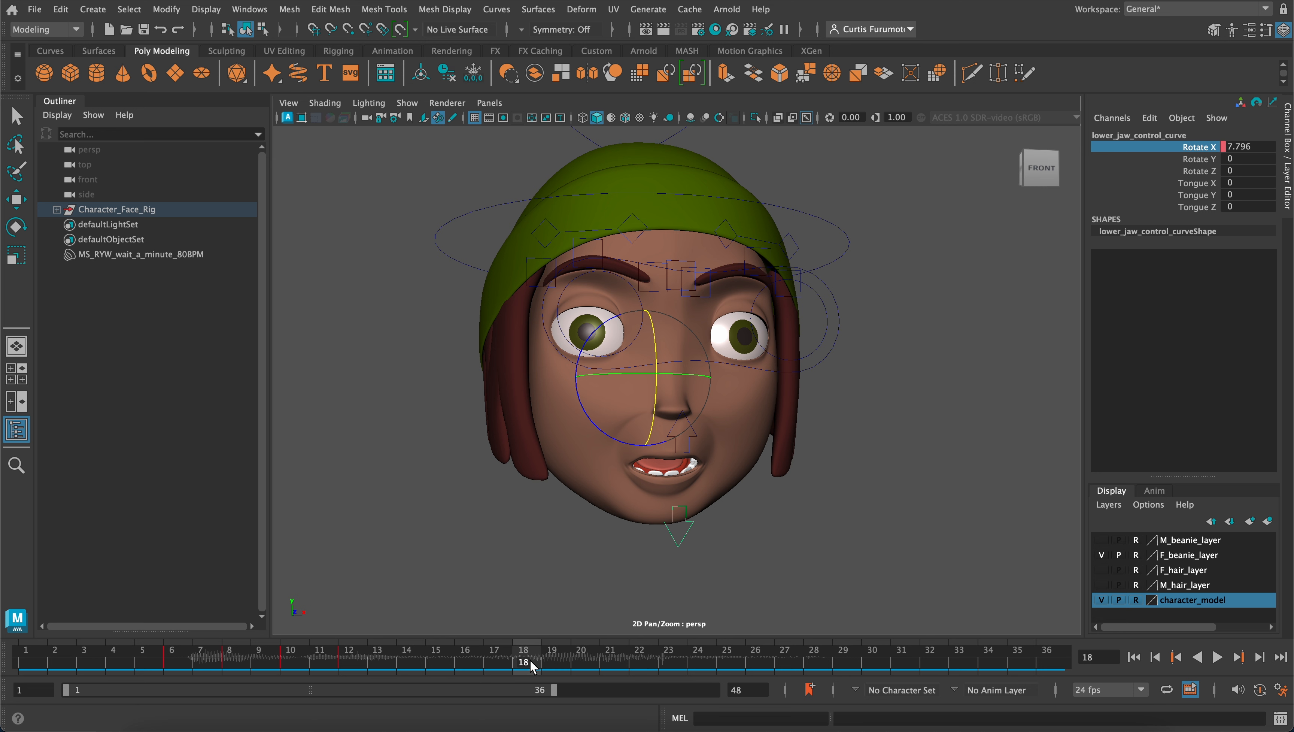
pyautogui.click(500, 659)
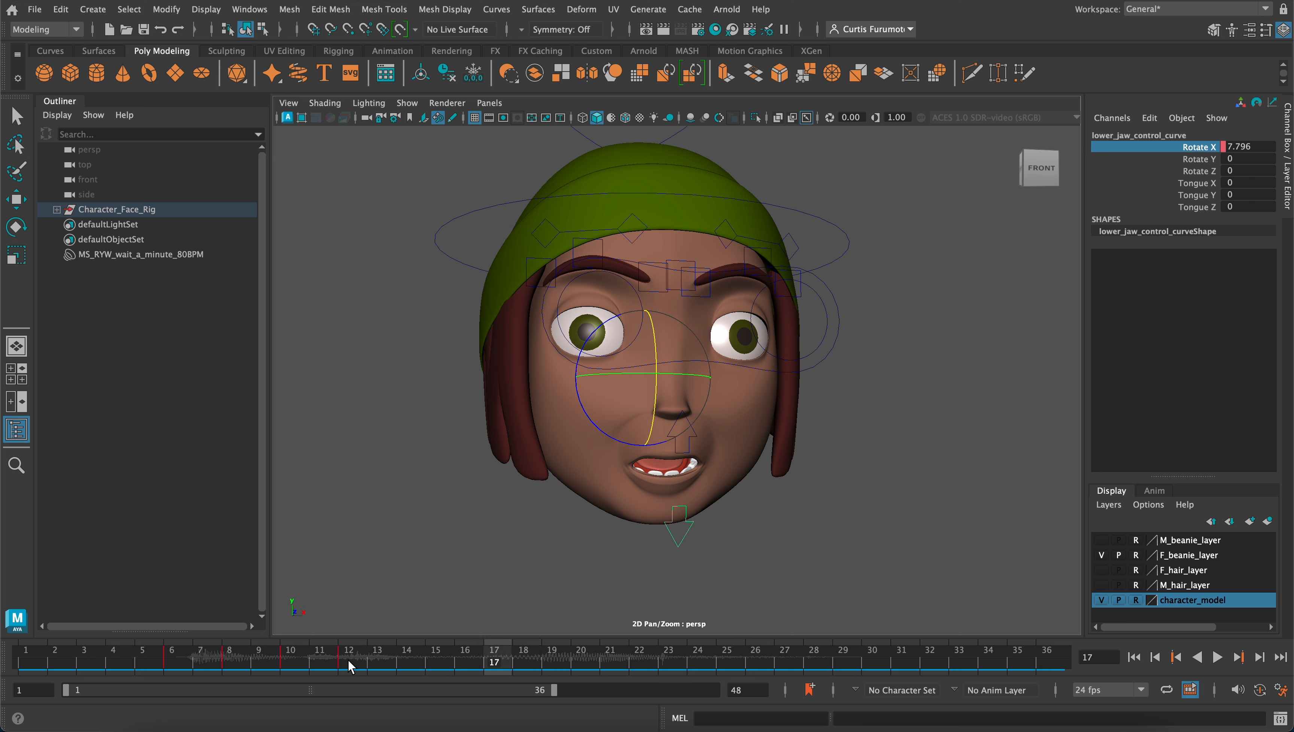
pyautogui.moveTo(348, 659)
pyautogui.mouseDown()
pyautogui.moveTo(527, 663)
pyautogui.moveTo(499, 663)
pyautogui.mouseUp()
pyautogui.click(440, 664)
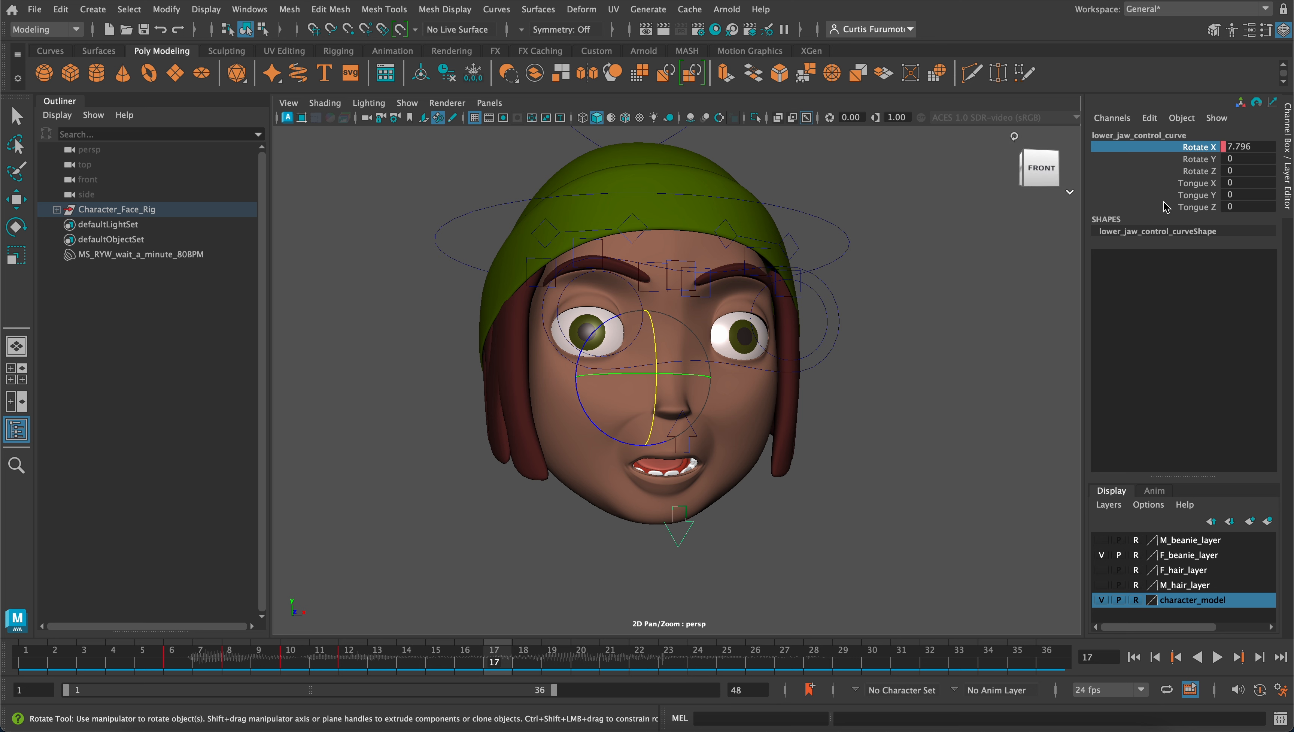
# Select the blendshapes control and key its Wq, Mbp and F channels at 0 on frame 16
pyautogui.scroll(-5, 669, 206)
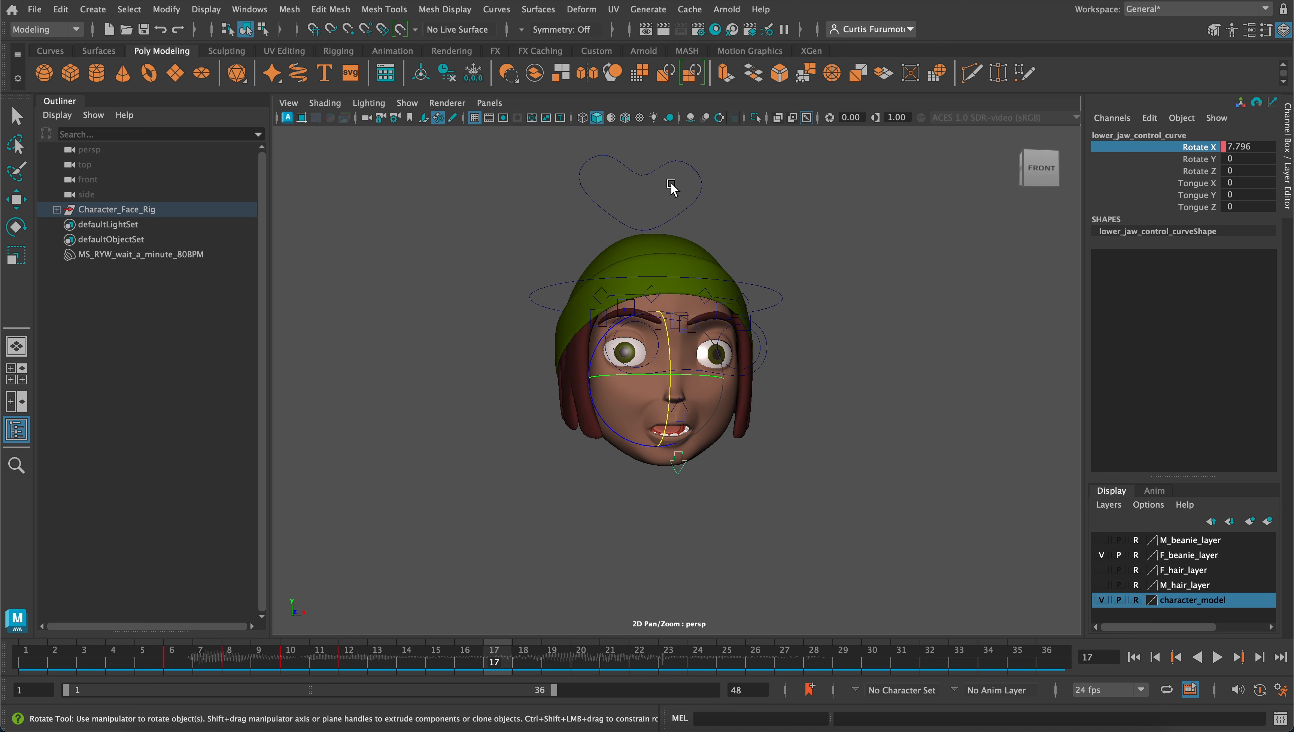
pyautogui.moveTo(670, 184); pyautogui.dragTo(738, 209)
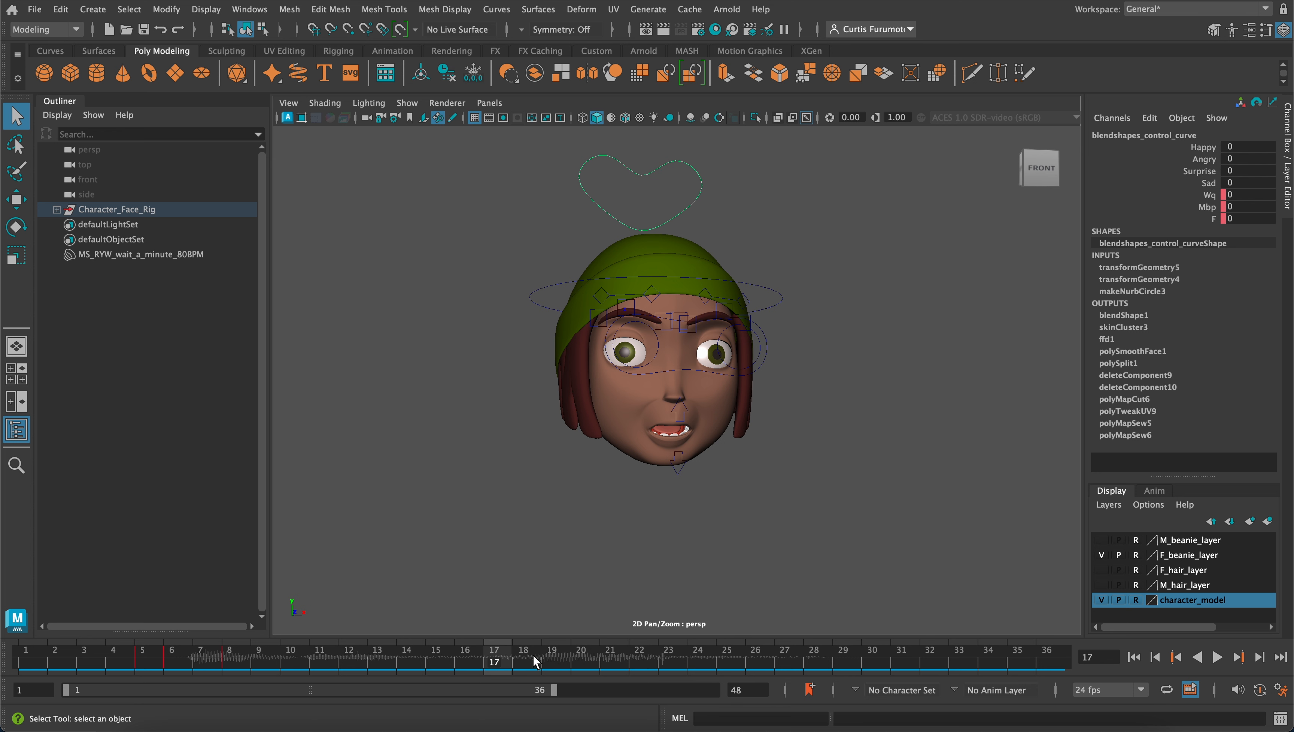
pyautogui.click(469, 658)
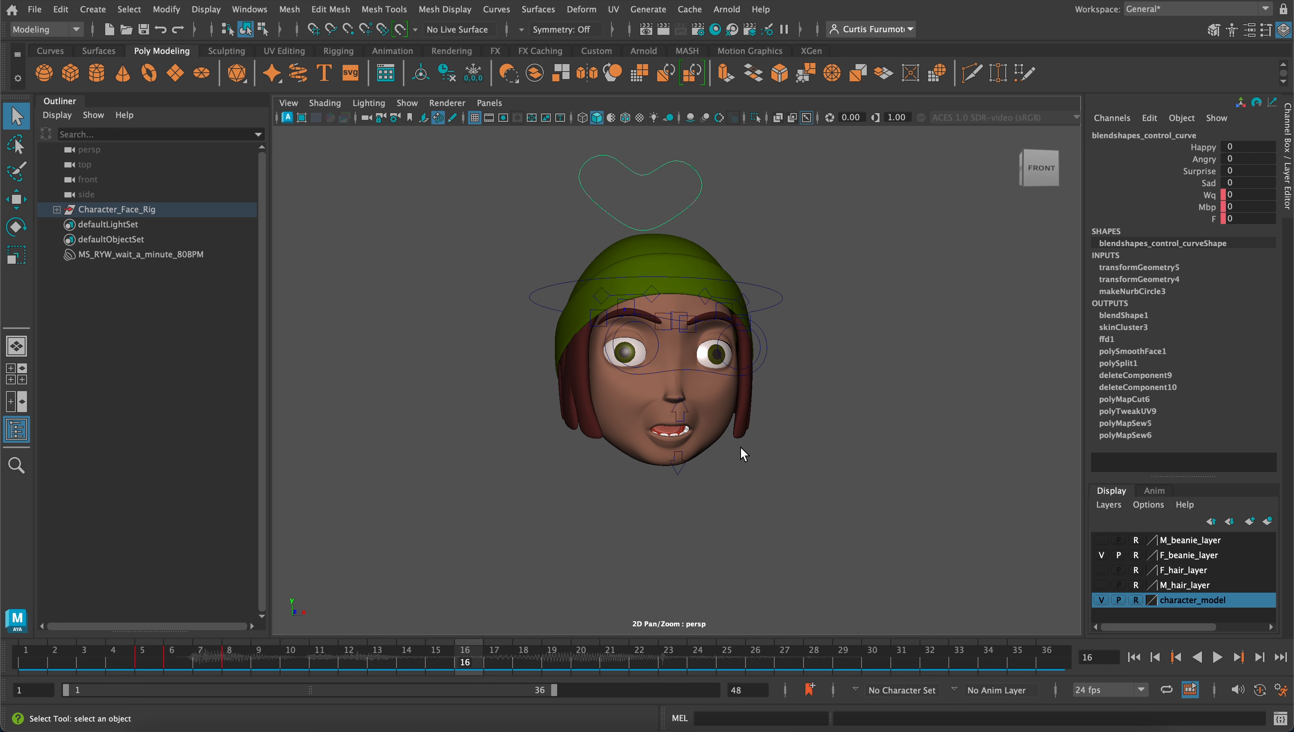
pyautogui.moveTo(1212, 195); pyautogui.dragTo(1217, 220)
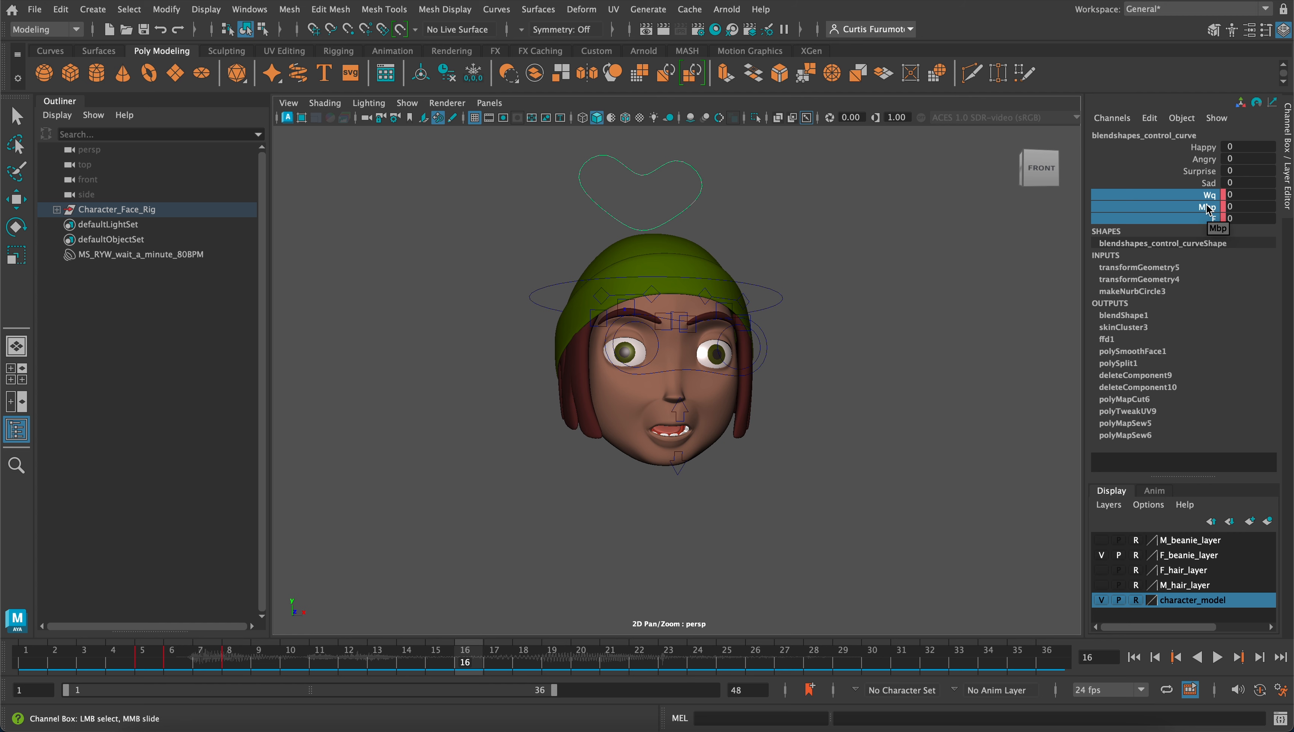
pyautogui.rightClick(1207, 208)
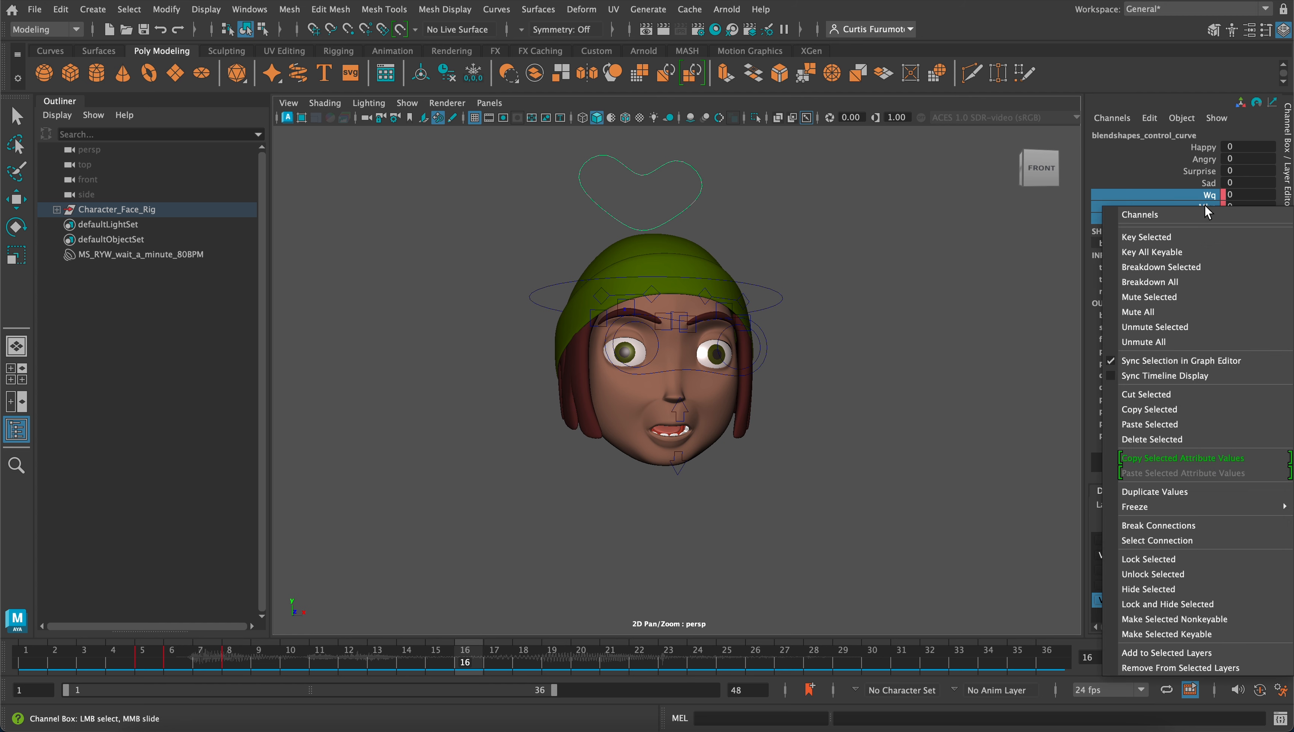
pyautogui.click(1199, 238)
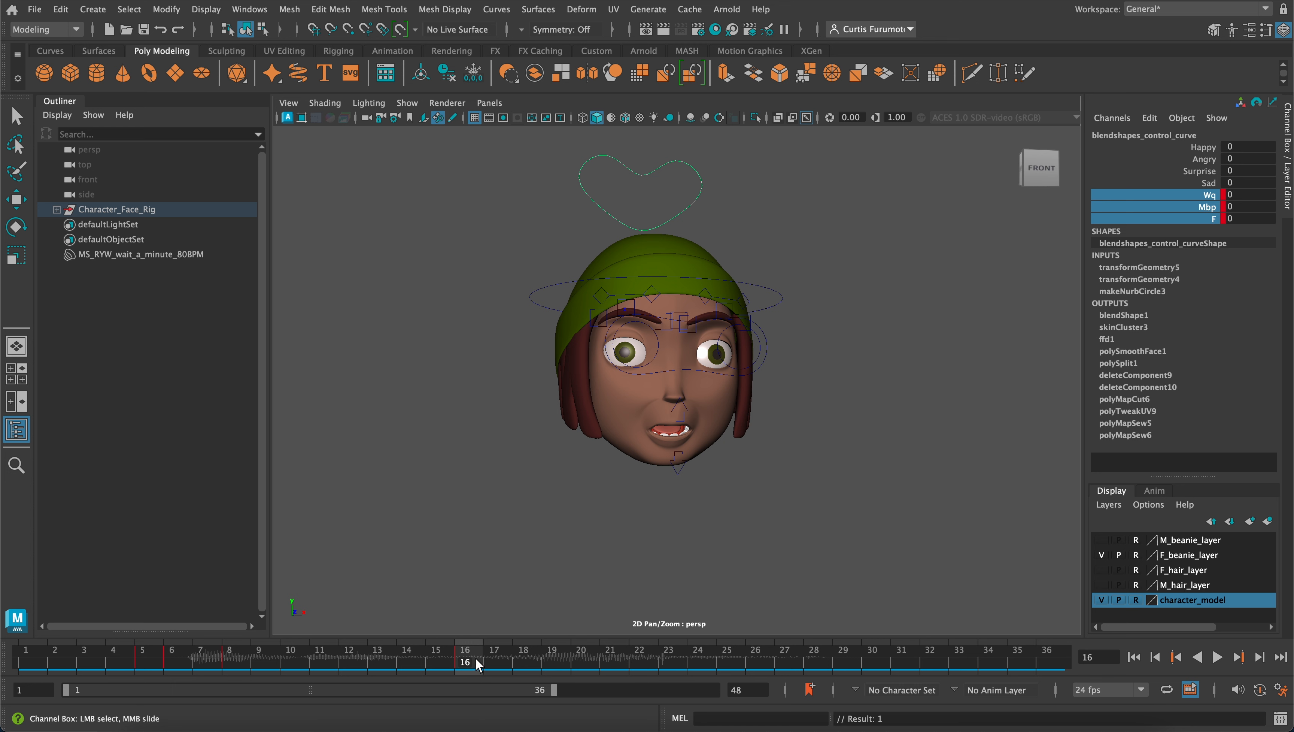
# Play on from frame 16, stop at frame 18 and key the Wq, Mbp and F channels at 0 there
pyautogui.hotkey('alt', 'v')
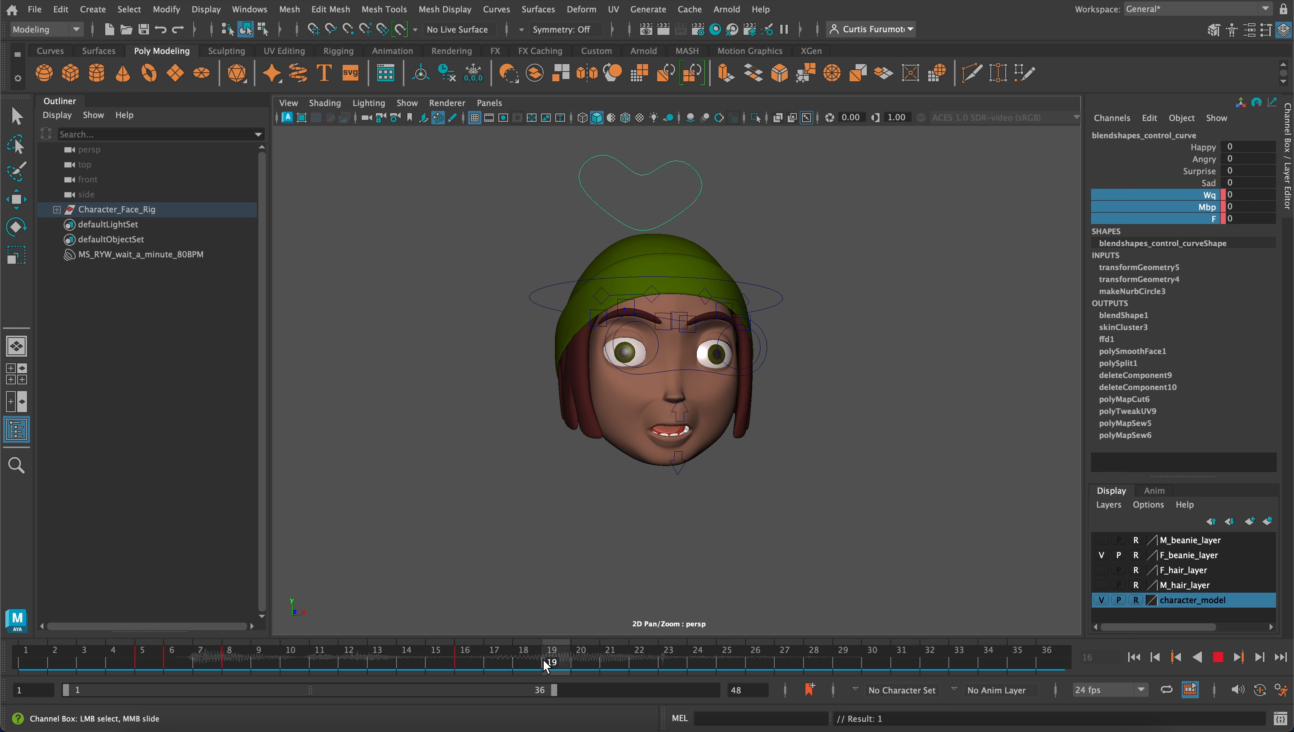
pyautogui.hotkey('alt', 'v')
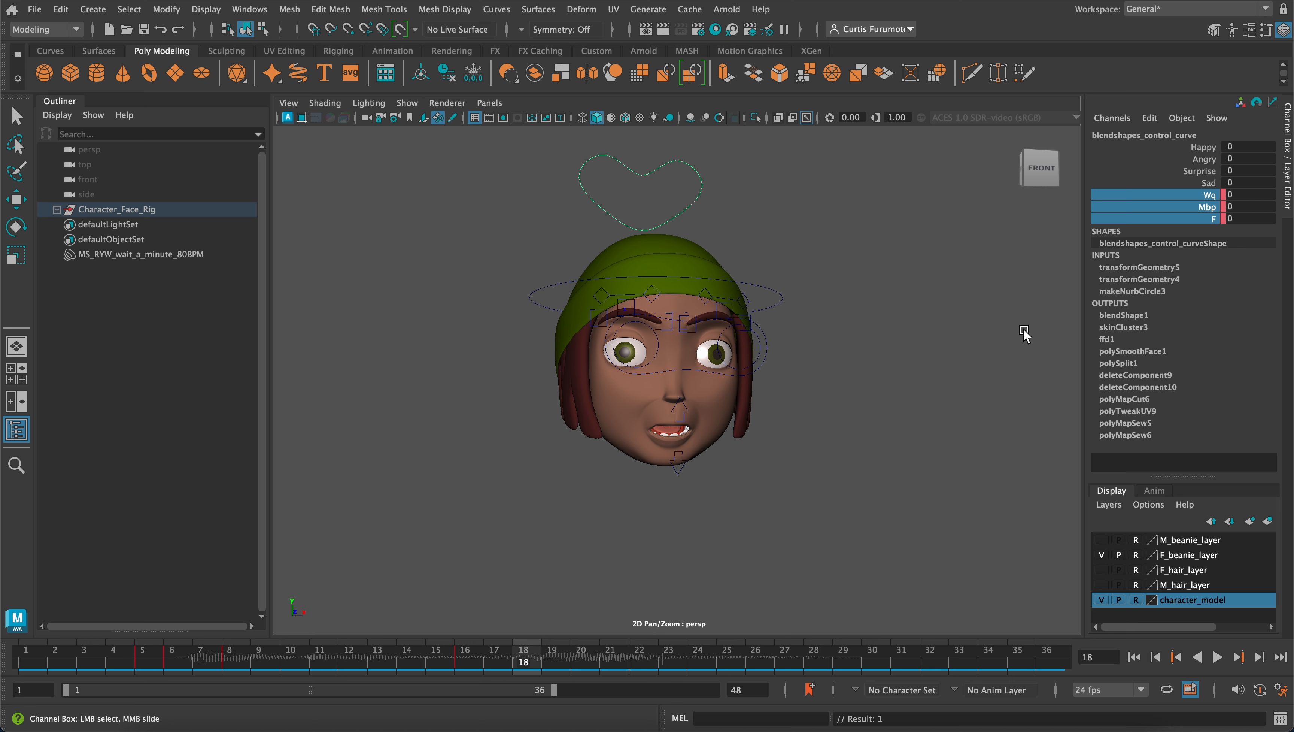
pyautogui.rightClick(1160, 219)
pyautogui.click(1160, 238)
# Set the blendshapes control's Mbp channel to 1 on frame 18 and key it
pyautogui.doubleClick(1233, 207)
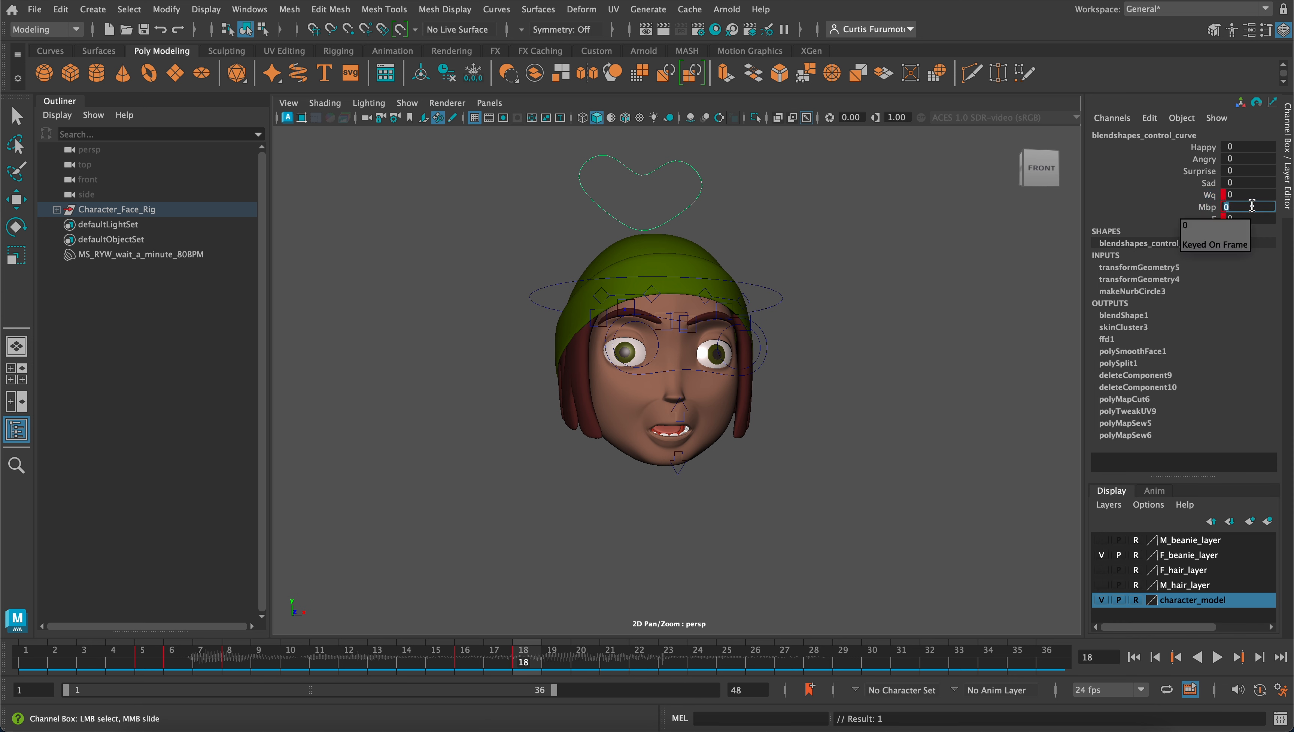
pyautogui.write('1')
pyautogui.press('Return')
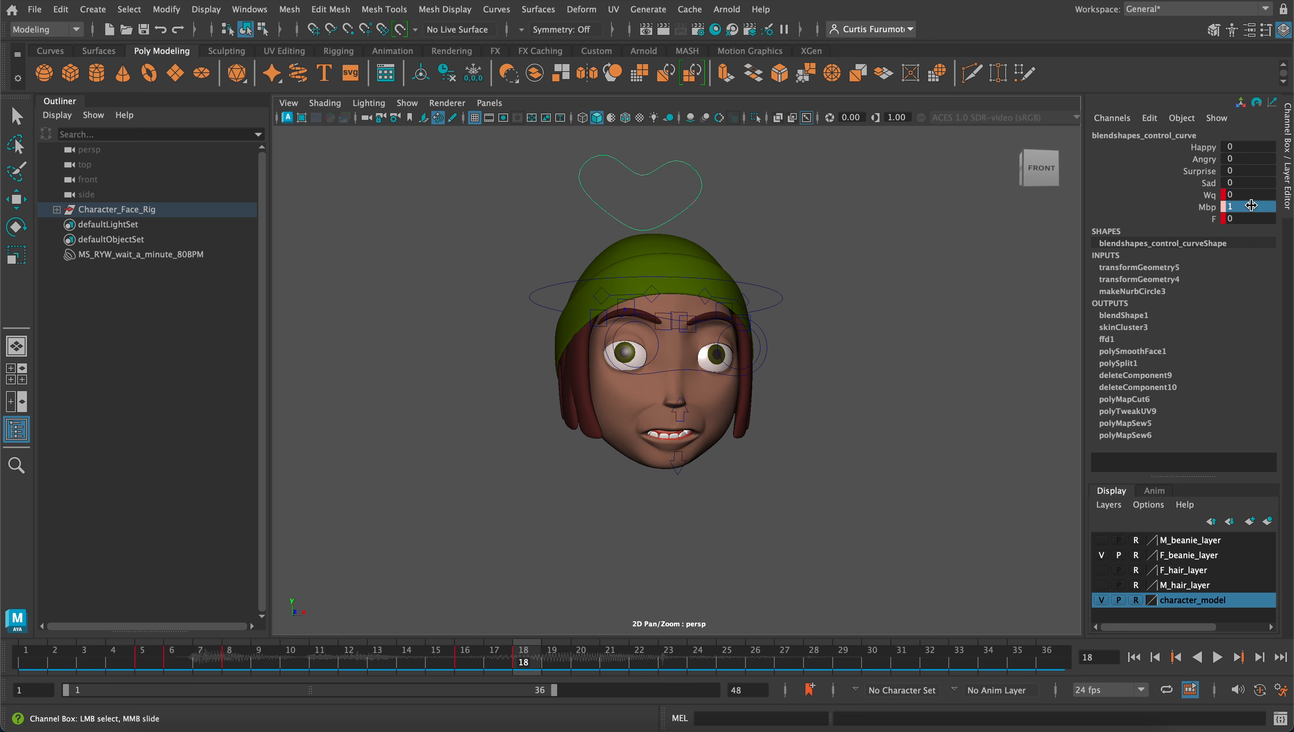
pyautogui.click(1213, 210)
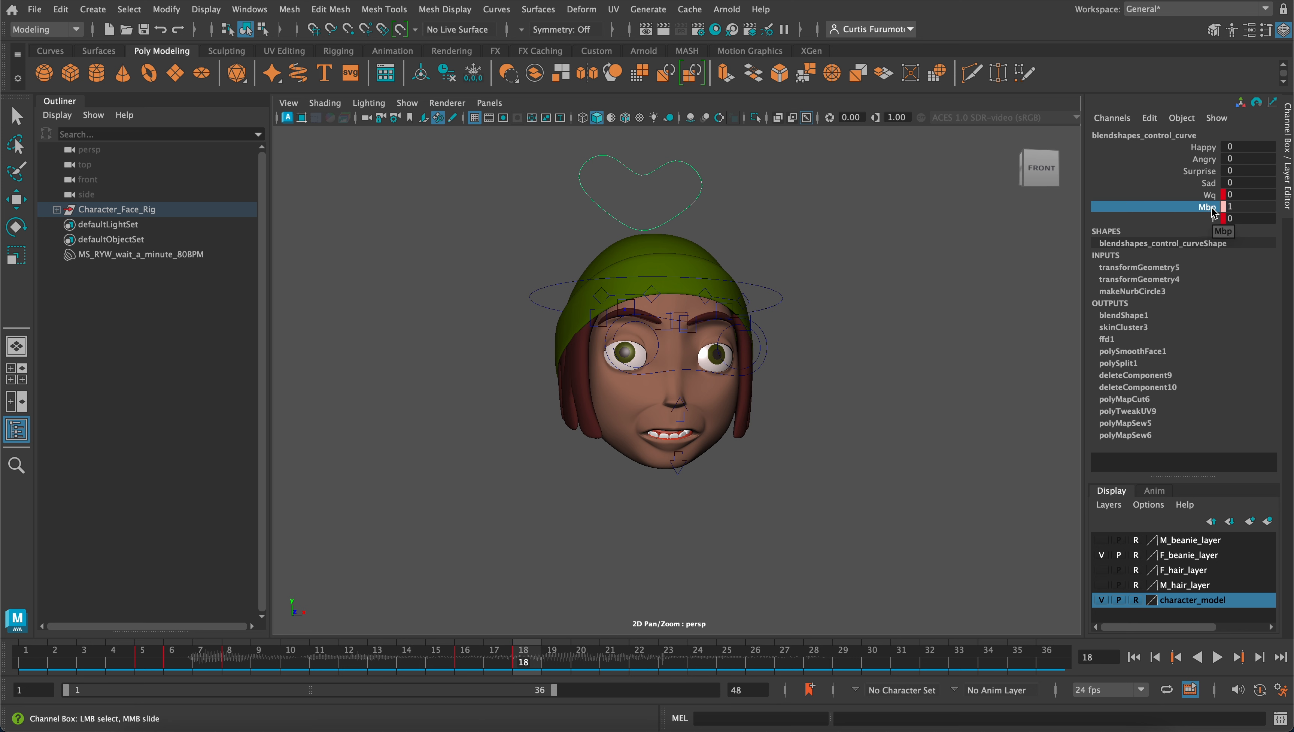
pyautogui.rightClick(1214, 211)
pyautogui.click(1205, 238)
# Play the animation back, select the lower jaw control and scrub around frames 14 to 17 to locate where the mouth should close
pyautogui.hotkey('alt', 'v')
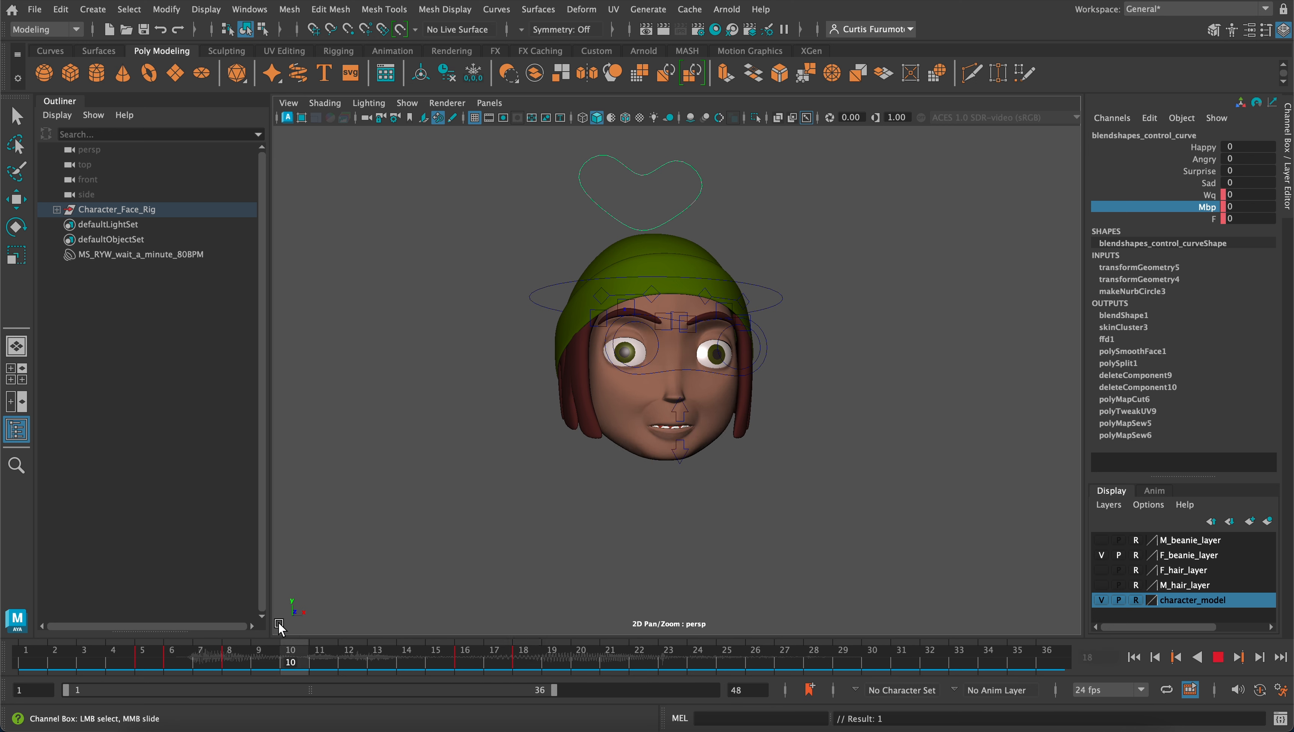
pyautogui.moveTo(476, 648)
pyautogui.mouseDown()
pyautogui.moveTo(518, 654)
pyautogui.moveTo(468, 653)
pyautogui.moveTo(520, 659)
pyautogui.moveTo(387, 660)
pyautogui.moveTo(507, 655)
pyautogui.moveTo(468, 671)
pyautogui.mouseUp()
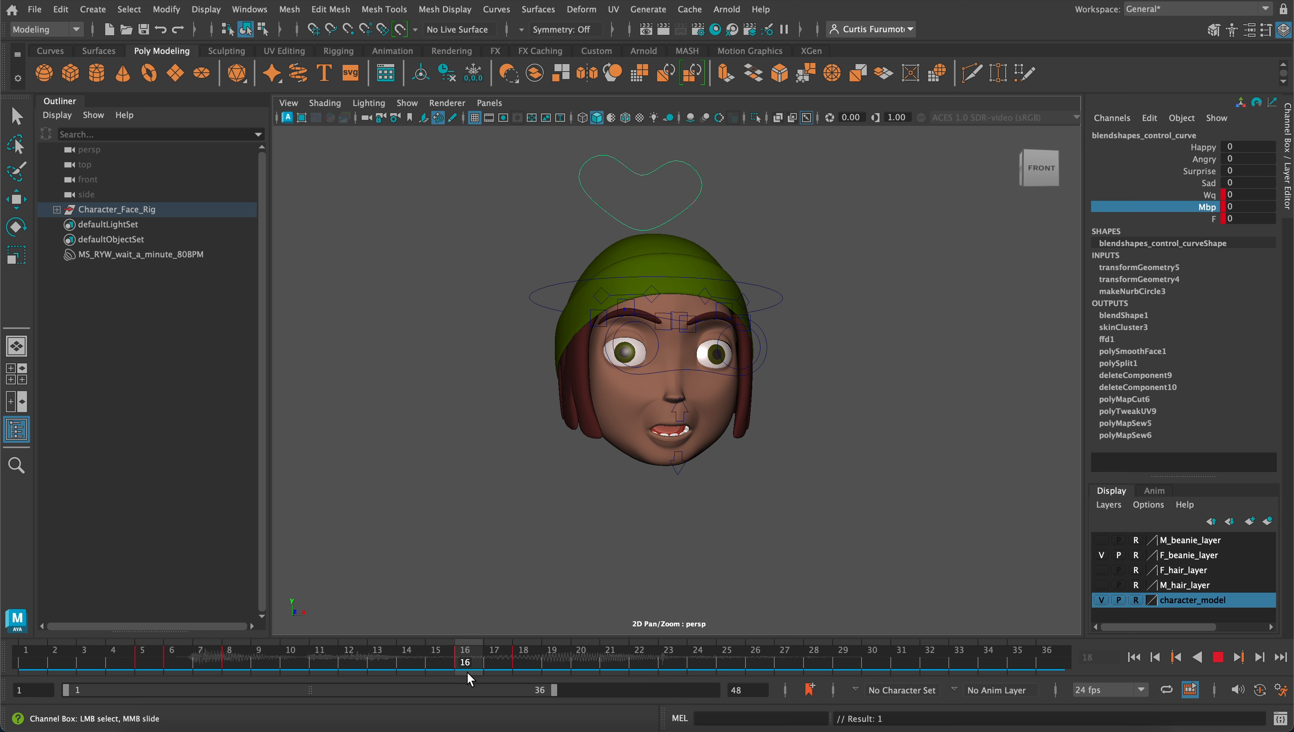
pyautogui.click(685, 477)
pyautogui.scroll(5, 656, 470)
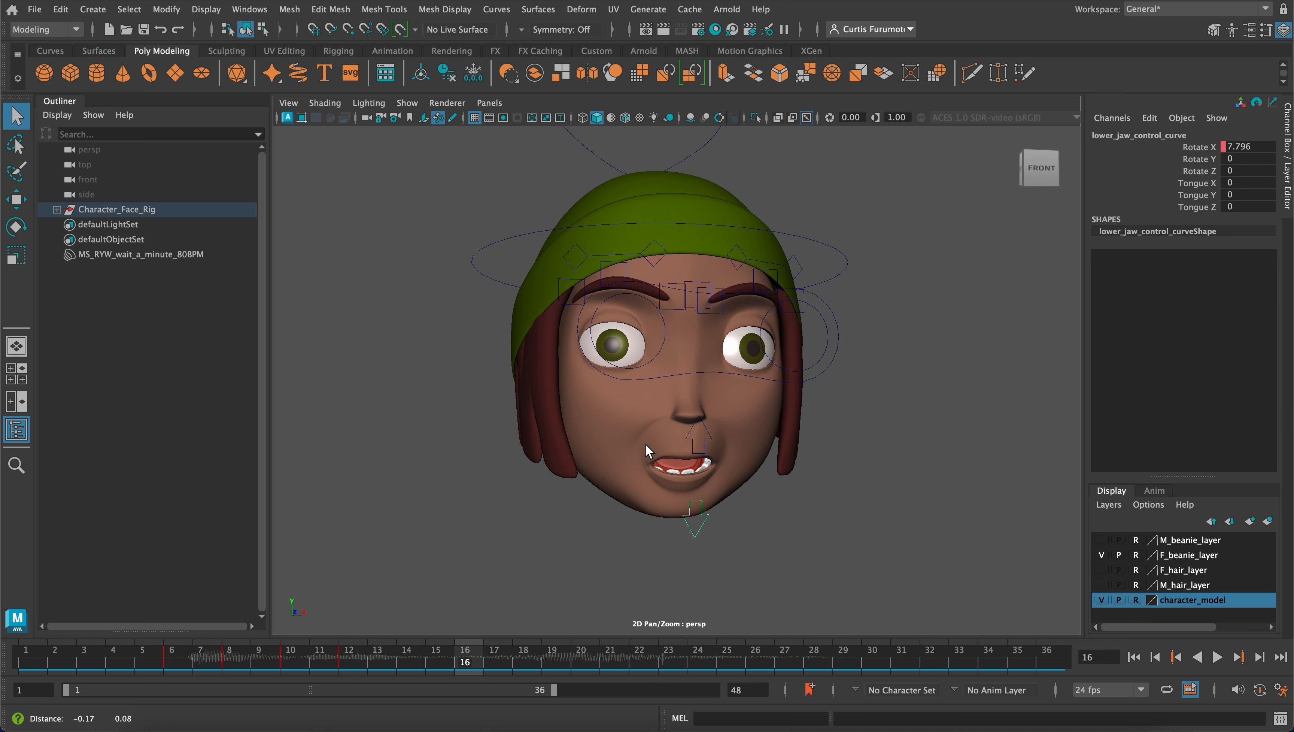
pyautogui.moveTo(646, 450); pyautogui.dragTo(660, 450, button='middle')
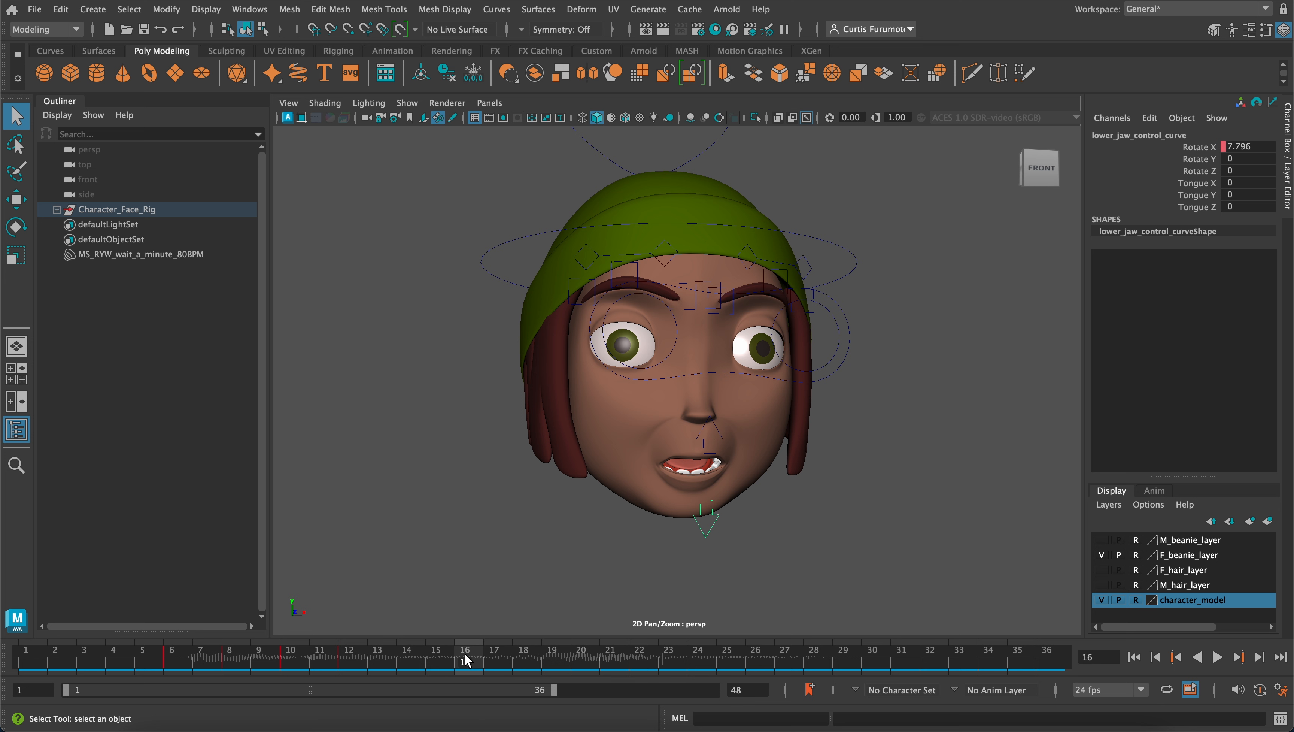
pyautogui.moveTo(466, 660)
pyautogui.mouseDown()
pyautogui.moveTo(266, 657)
pyautogui.moveTo(528, 658)
pyautogui.moveTo(492, 661)
pyautogui.mouseUp()
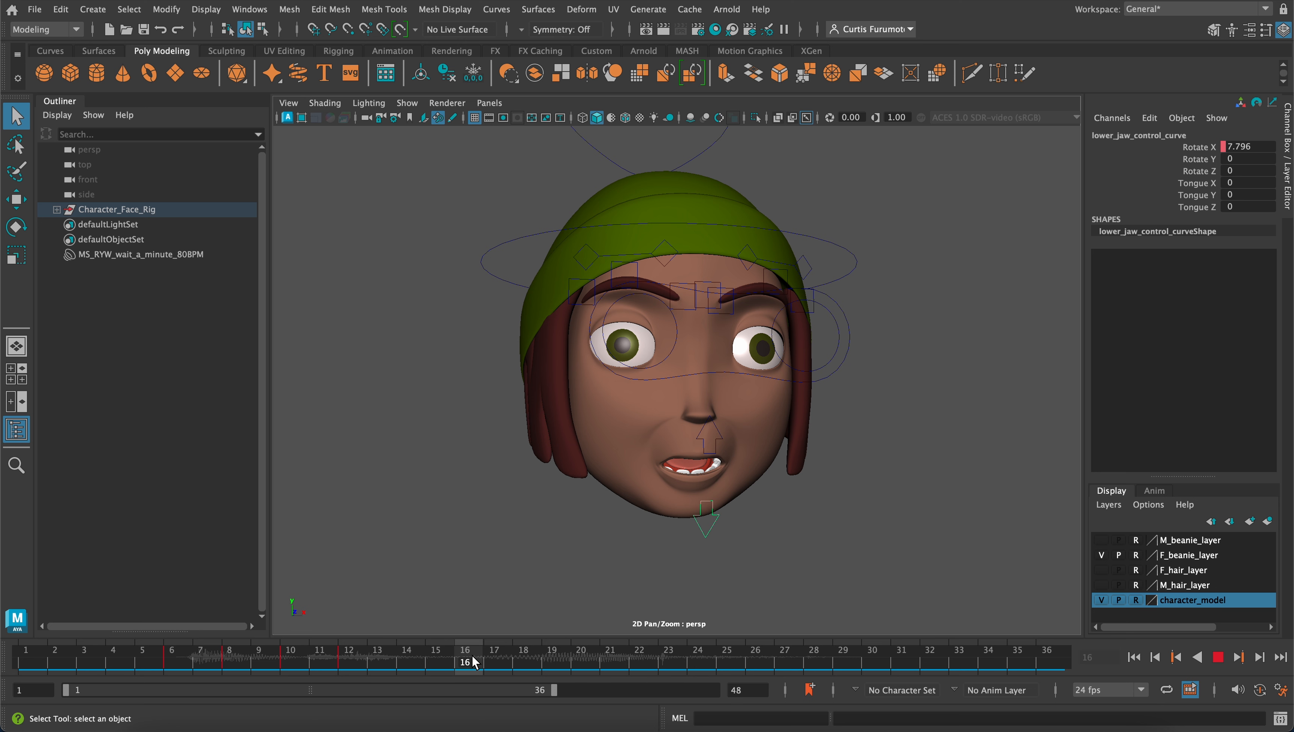
pyautogui.moveTo(474, 661)
pyautogui.mouseDown()
pyautogui.moveTo(497, 664)
pyautogui.moveTo(379, 663)
pyautogui.moveTo(403, 665)
pyautogui.mouseUp()
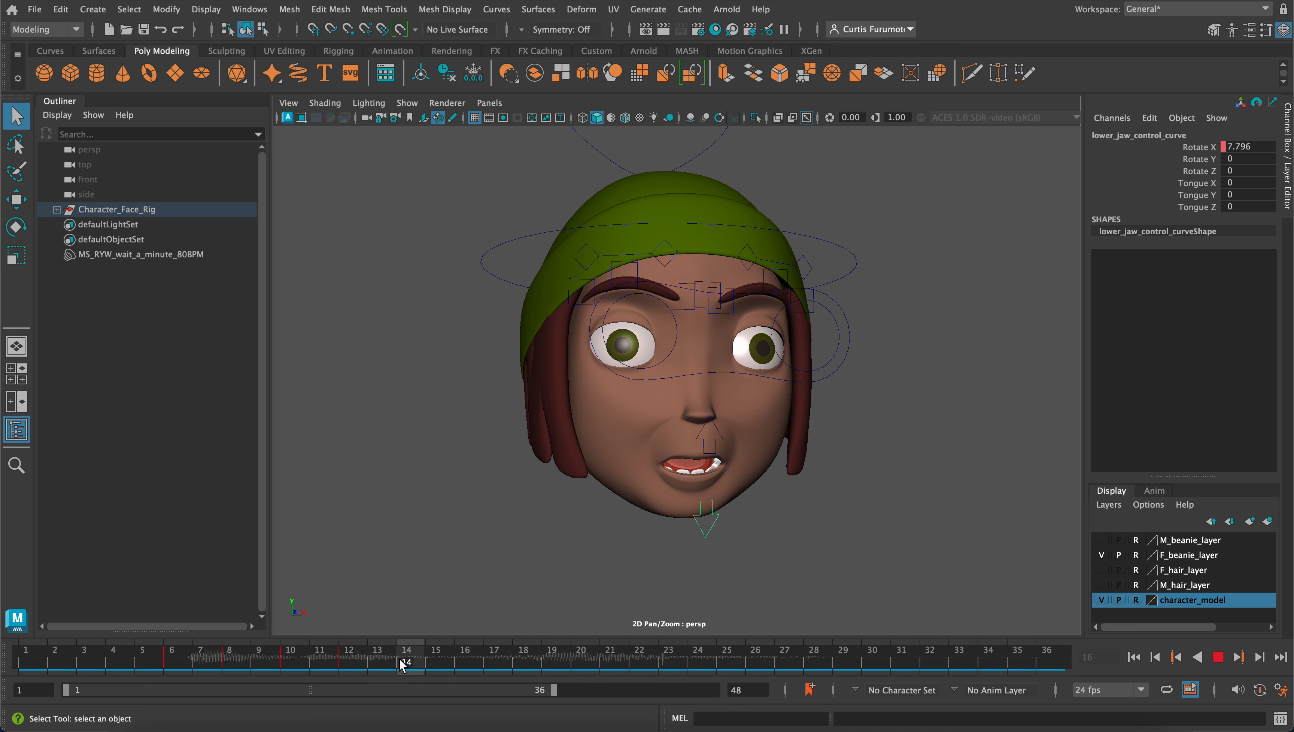
# On frame 15, set the lower jaw control's Rotate X to 0 and key that channel
pyautogui.click(435, 664)
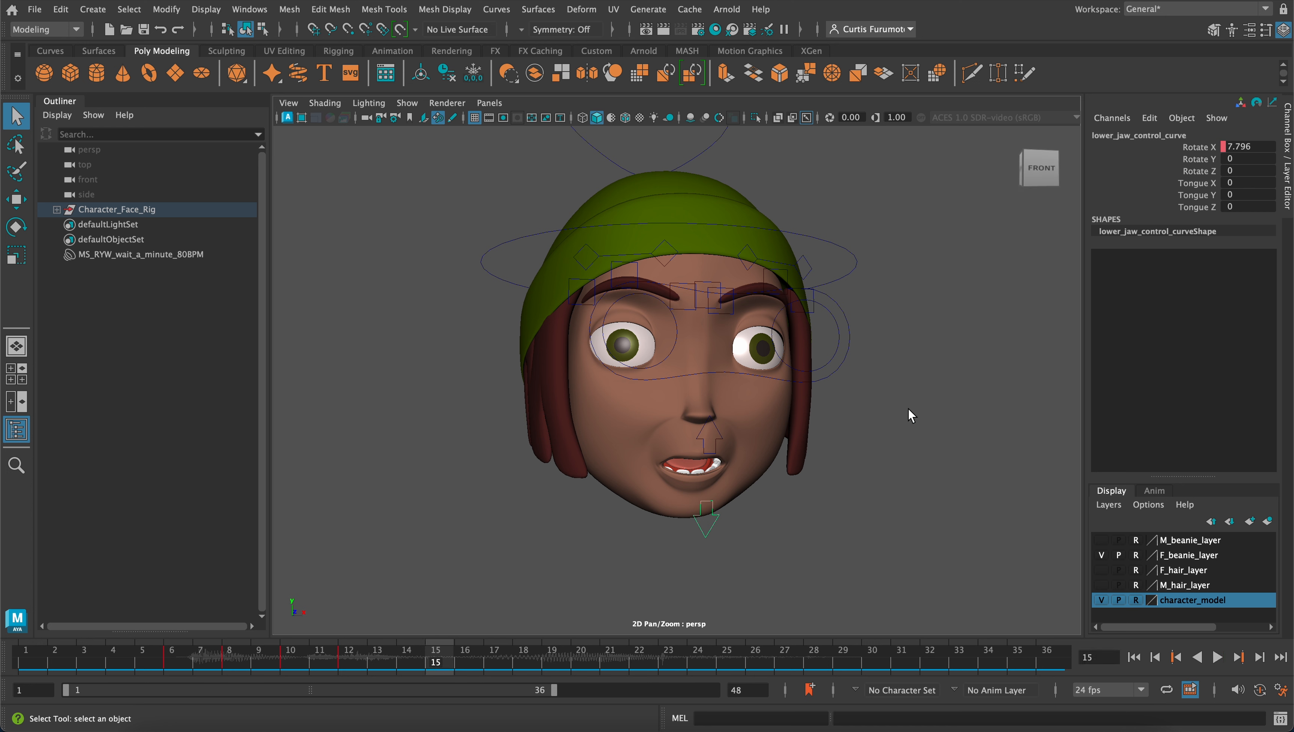
pyautogui.click(1244, 147)
pyautogui.write('0')
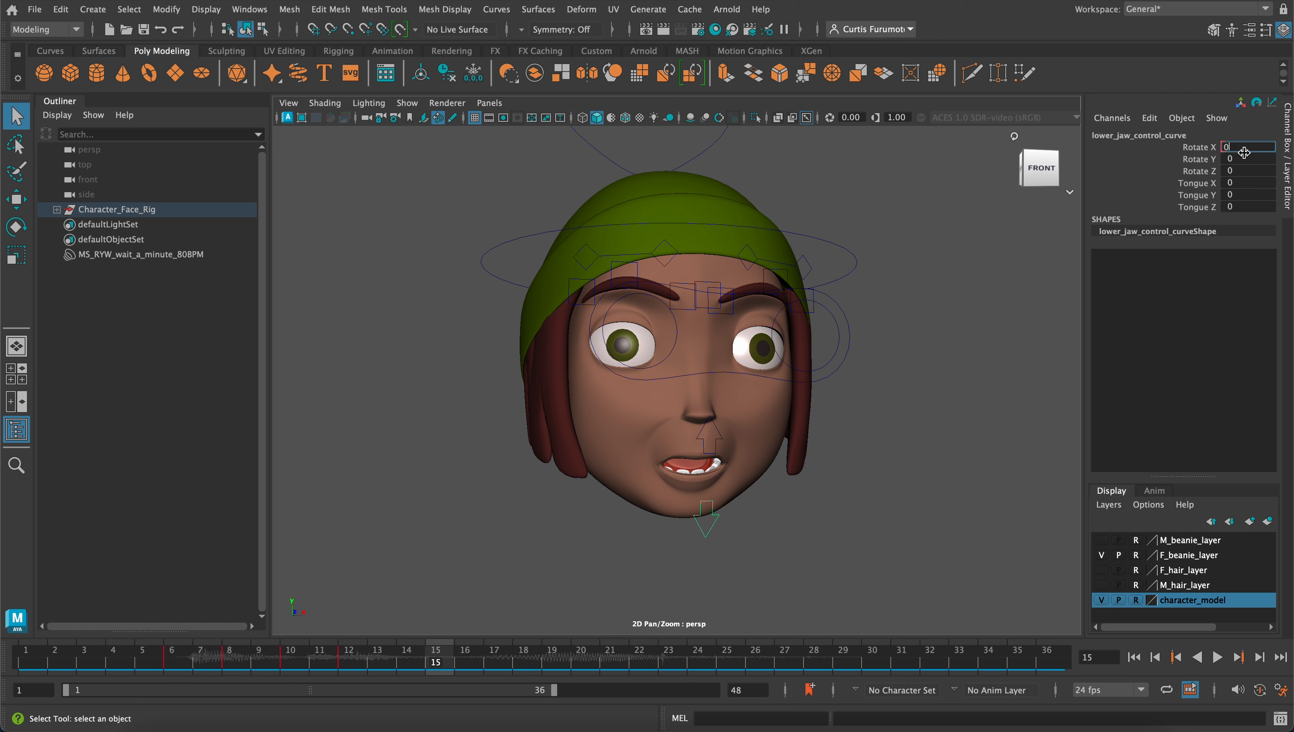
pyautogui.press('Return')
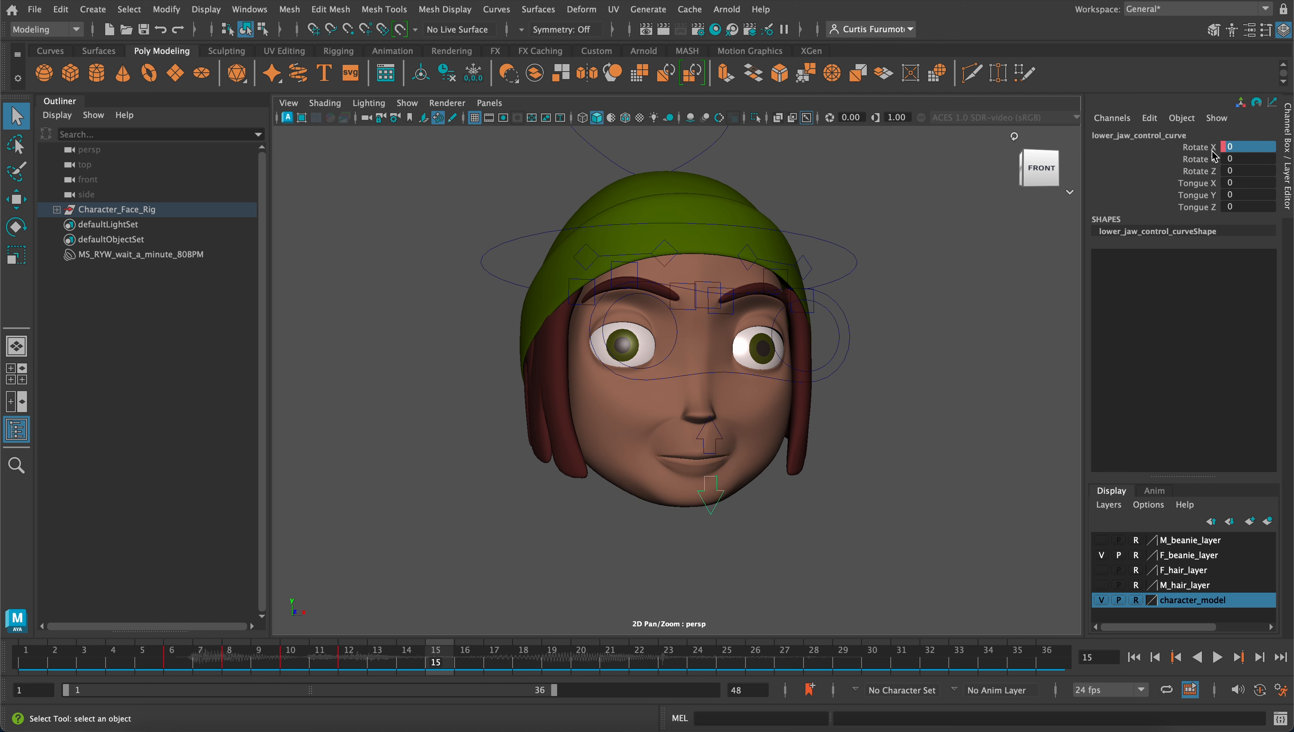
pyautogui.rightClick(1213, 150)
pyautogui.click(1201, 185)
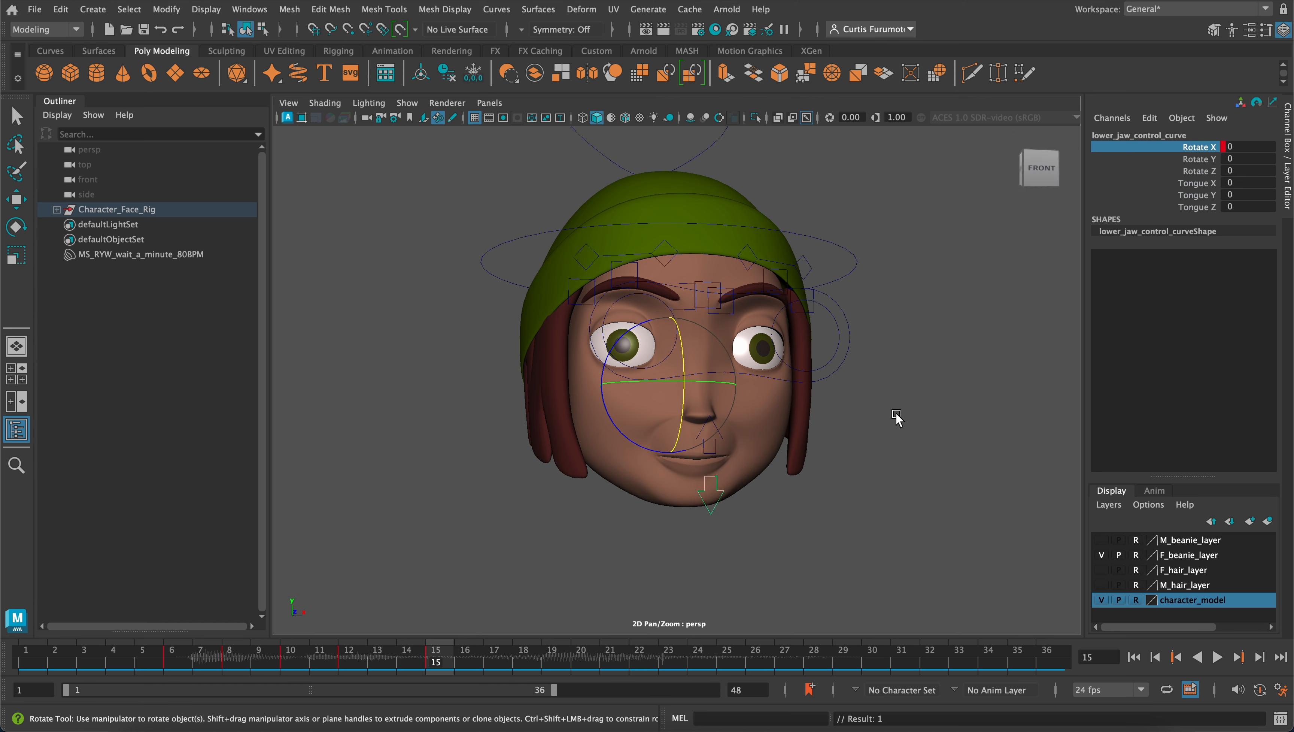
# Go to frame 18, select the blendshapes control, set its Mbp channel to 0.5 and key it
pyautogui.moveTo(434, 656); pyautogui.dragTo(518, 665)
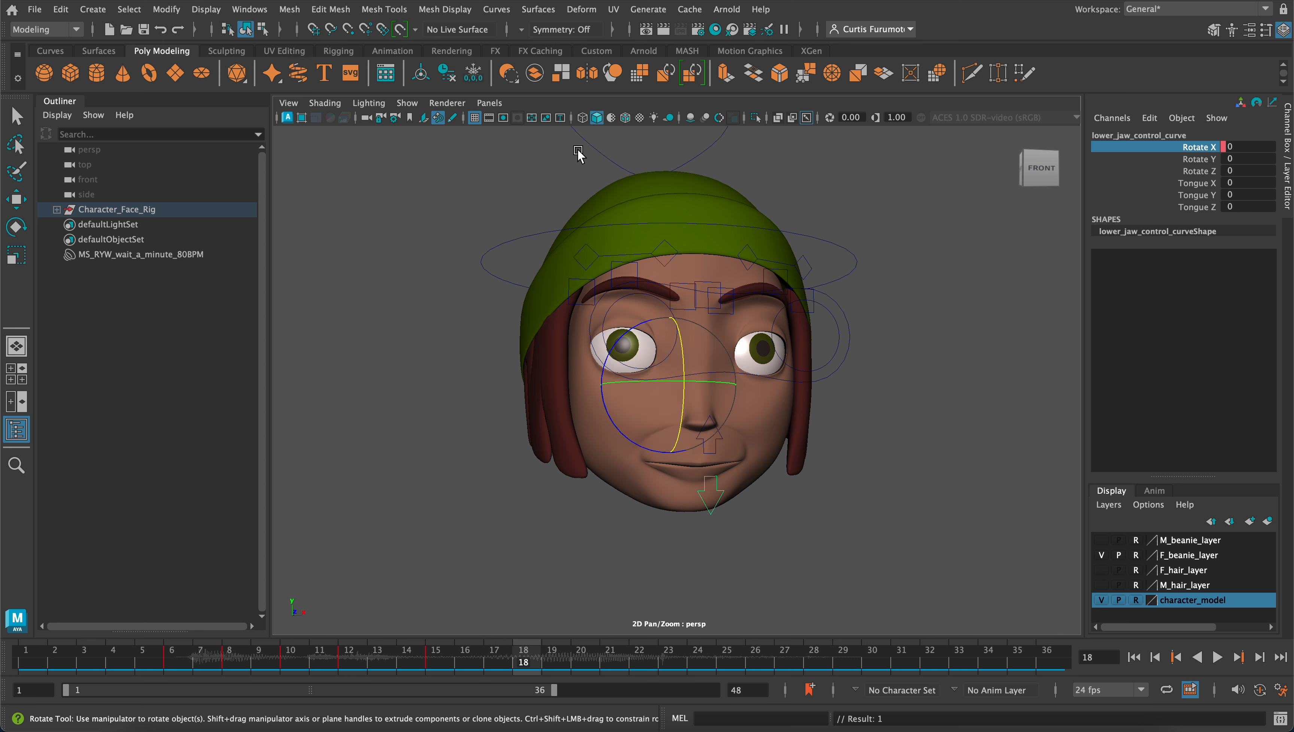
pyautogui.press('q')
pyautogui.moveTo(578, 154); pyautogui.dragTo(626, 182)
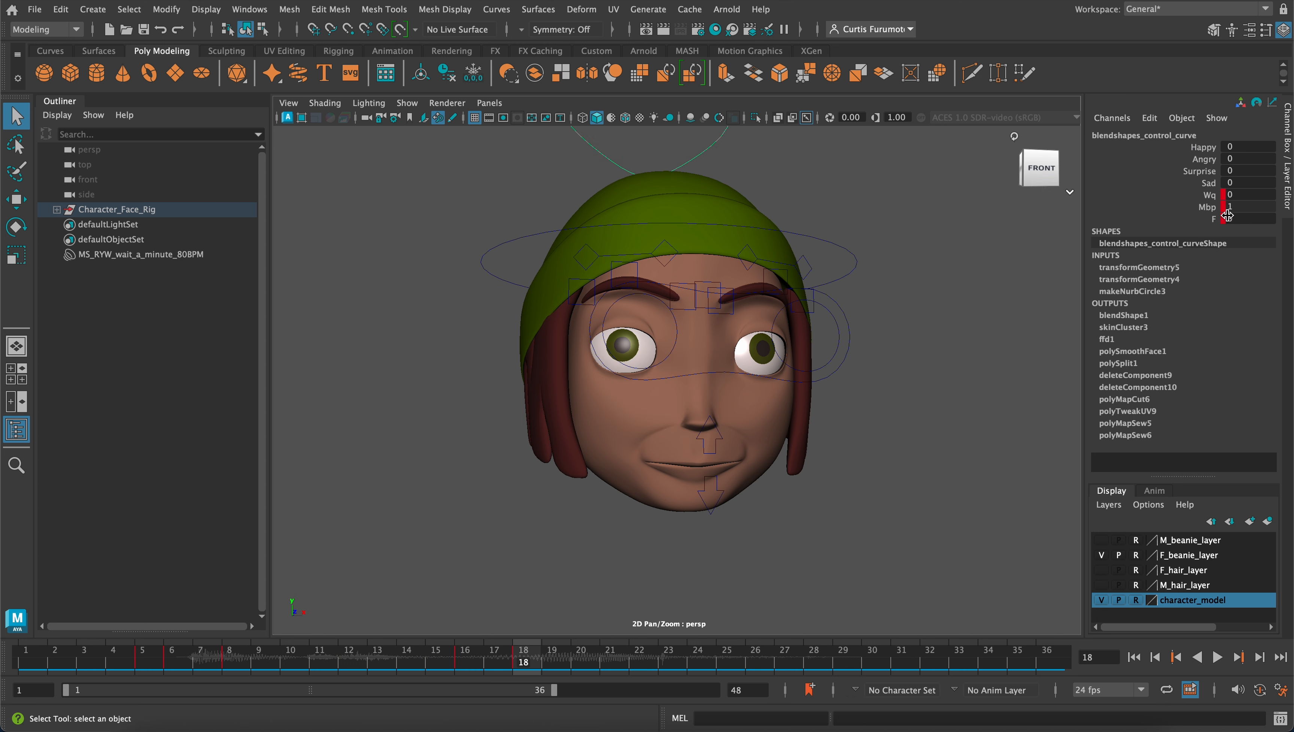
pyautogui.doubleClick(1247, 206)
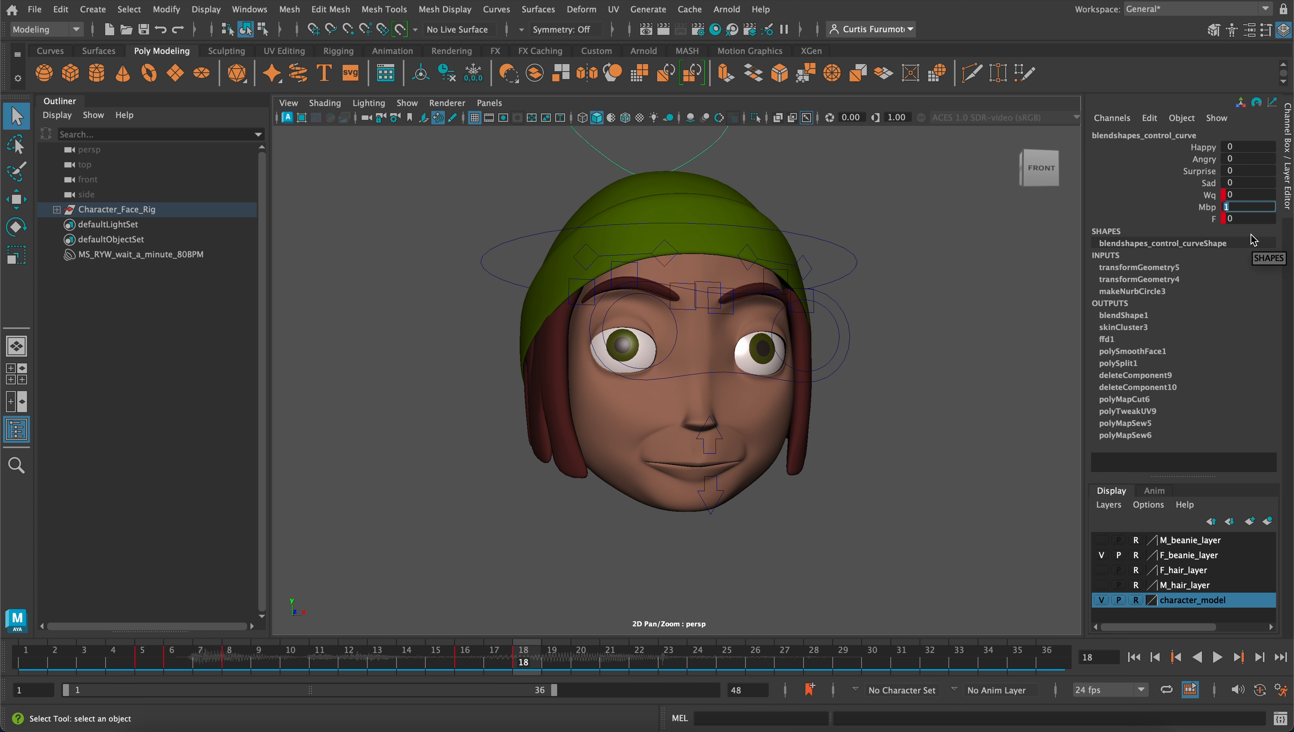
pyautogui.write('0.5')
pyautogui.press('Return')
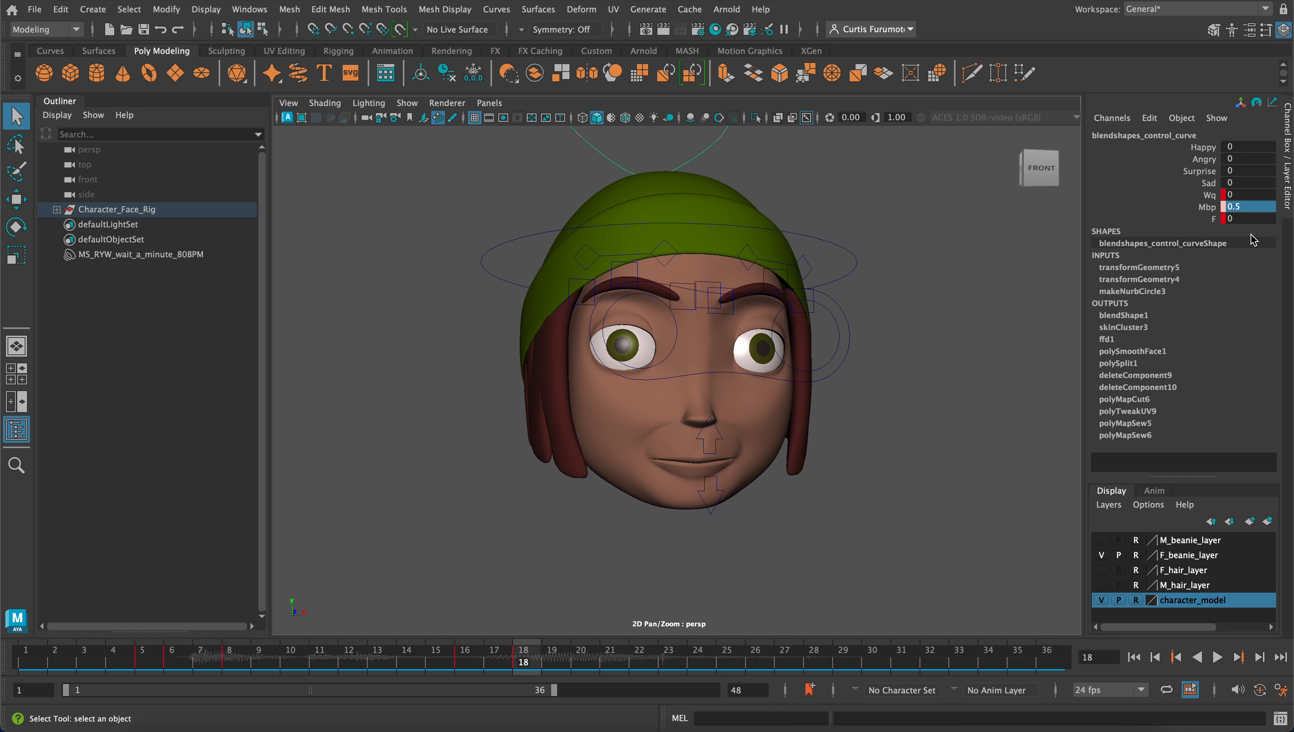
pyautogui.click(1212, 207)
pyautogui.rightClick(1213, 208)
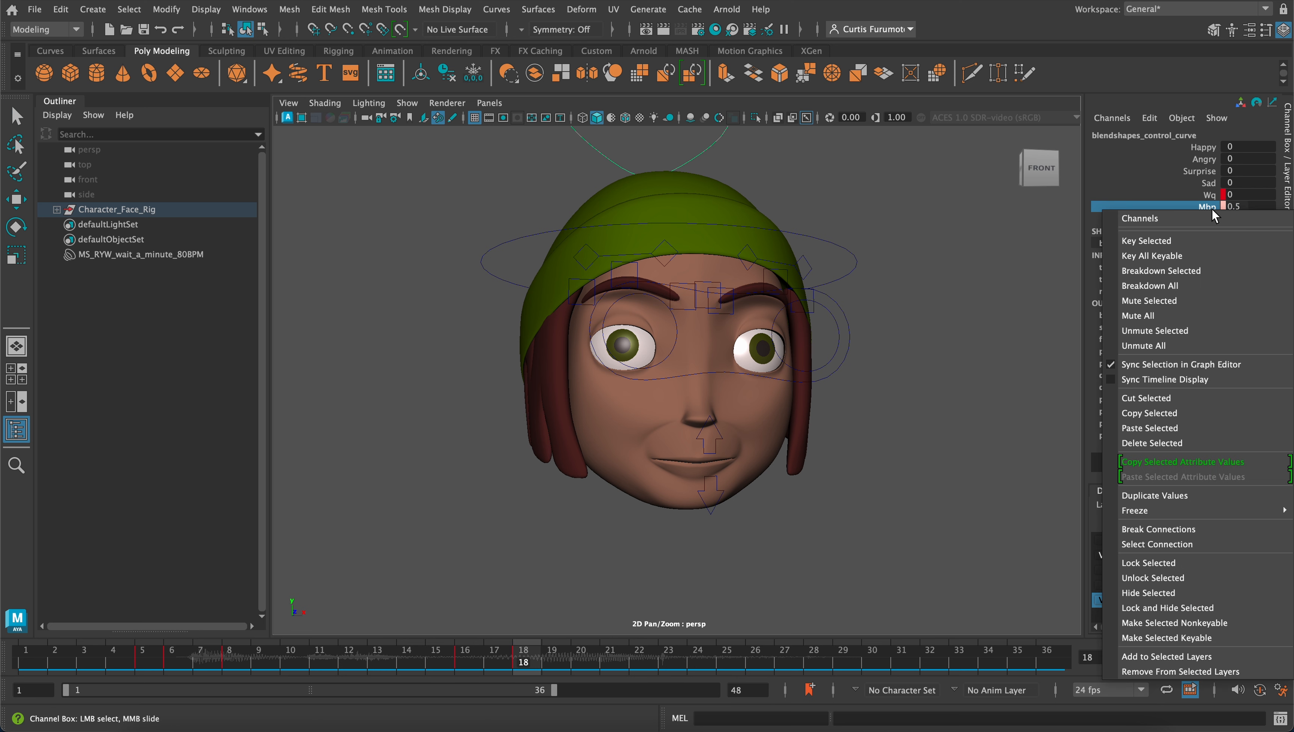
pyautogui.click(1177, 244)
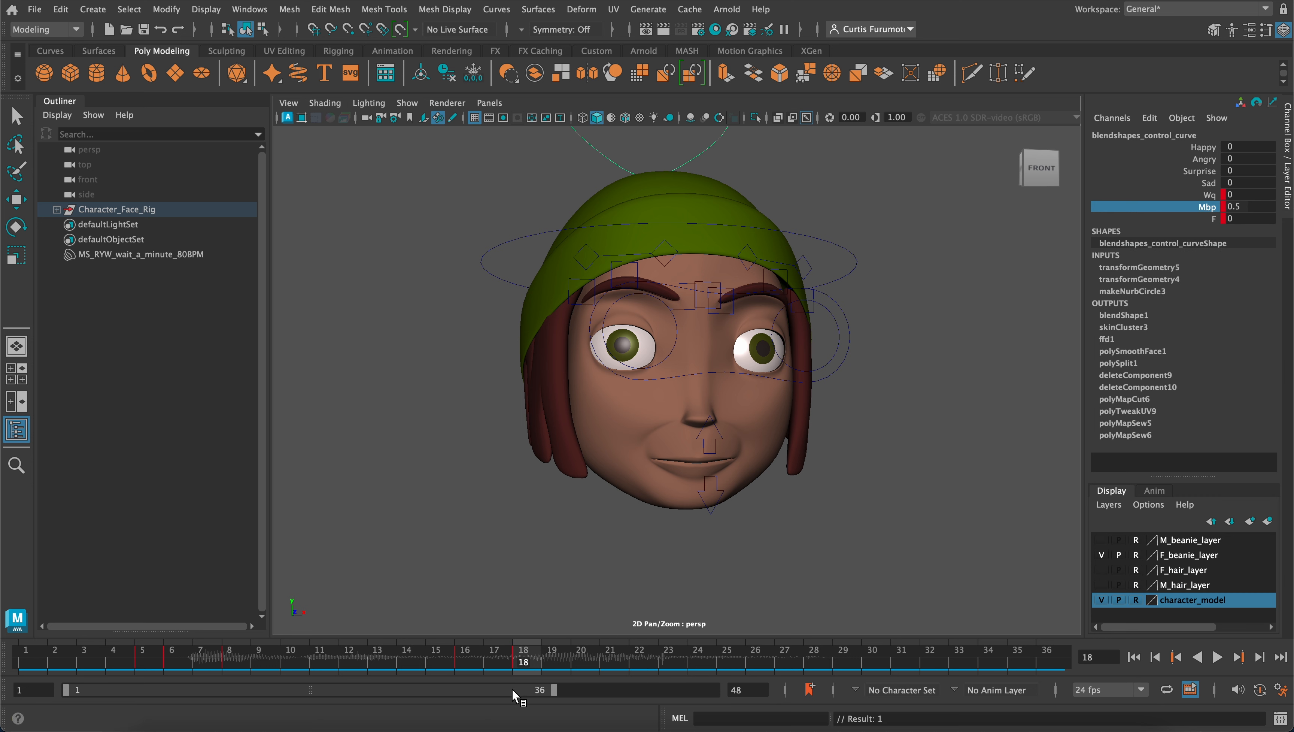
# Play the animation from frame 1 to check the mouth shapes against the audio
pyautogui.moveTo(535, 656); pyautogui.dragTo(23, 652)
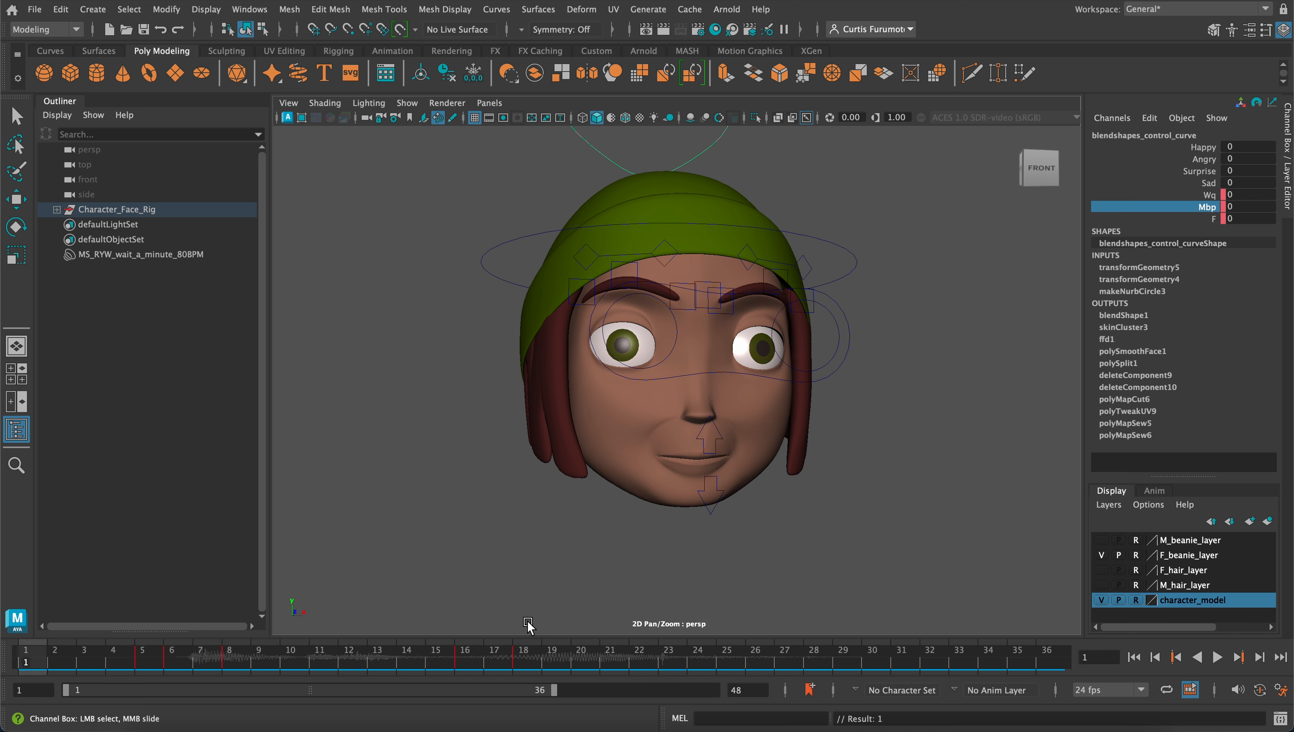
pyautogui.click(1219, 657)
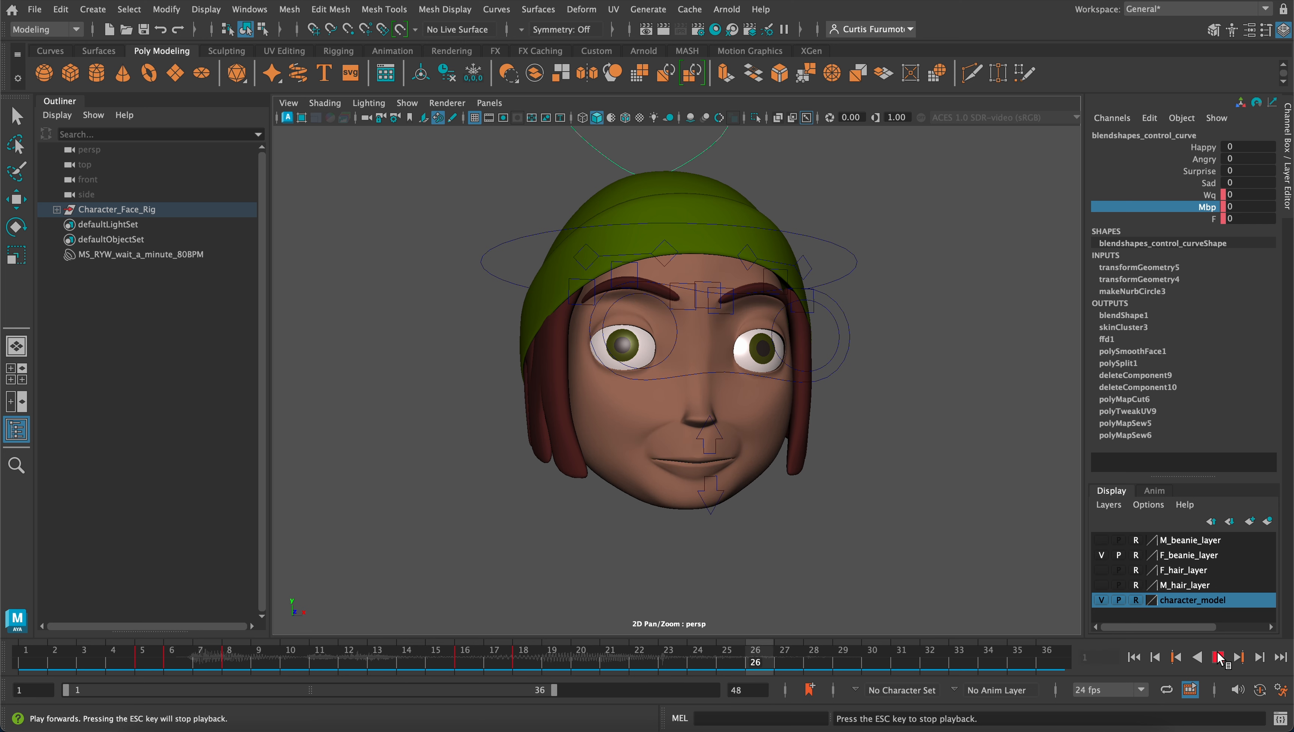
pyautogui.click(1222, 657)
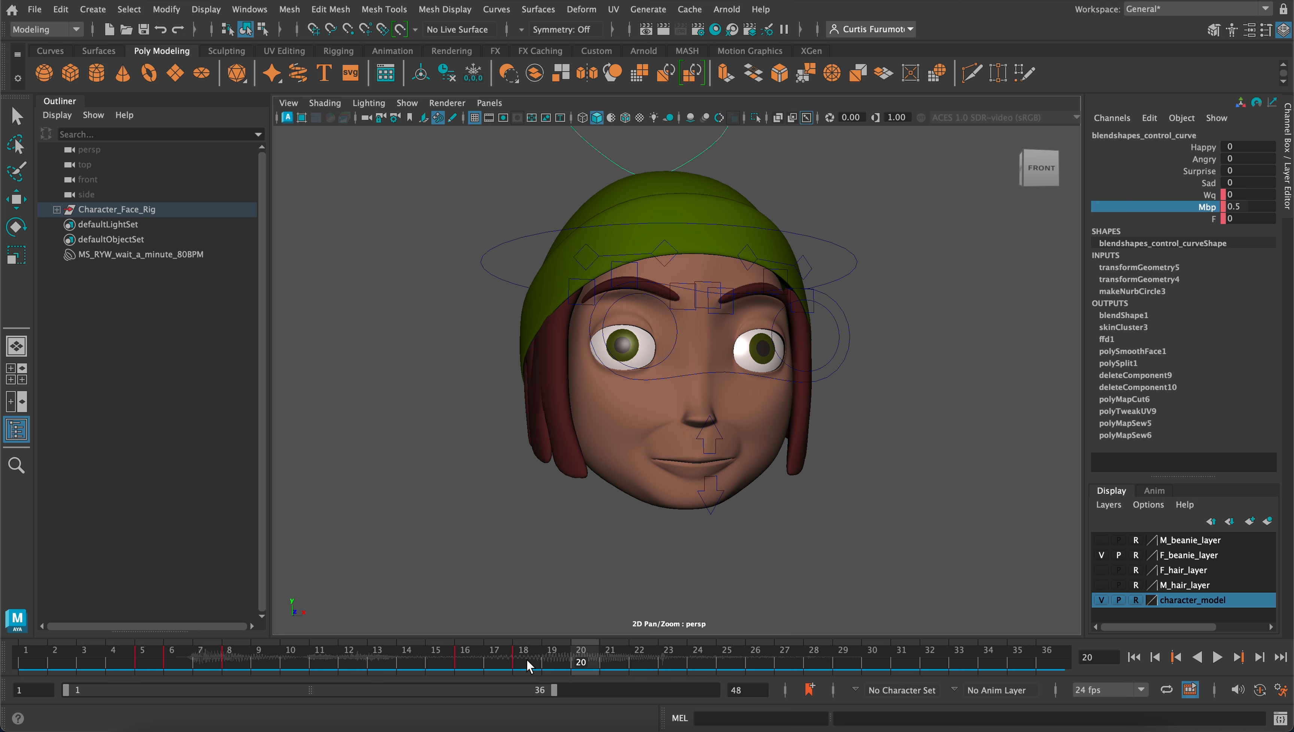
# Return to frame 18, select the lower jaw control and key its Rotate X at 0
pyautogui.moveTo(518, 661); pyautogui.dragTo(523, 660)
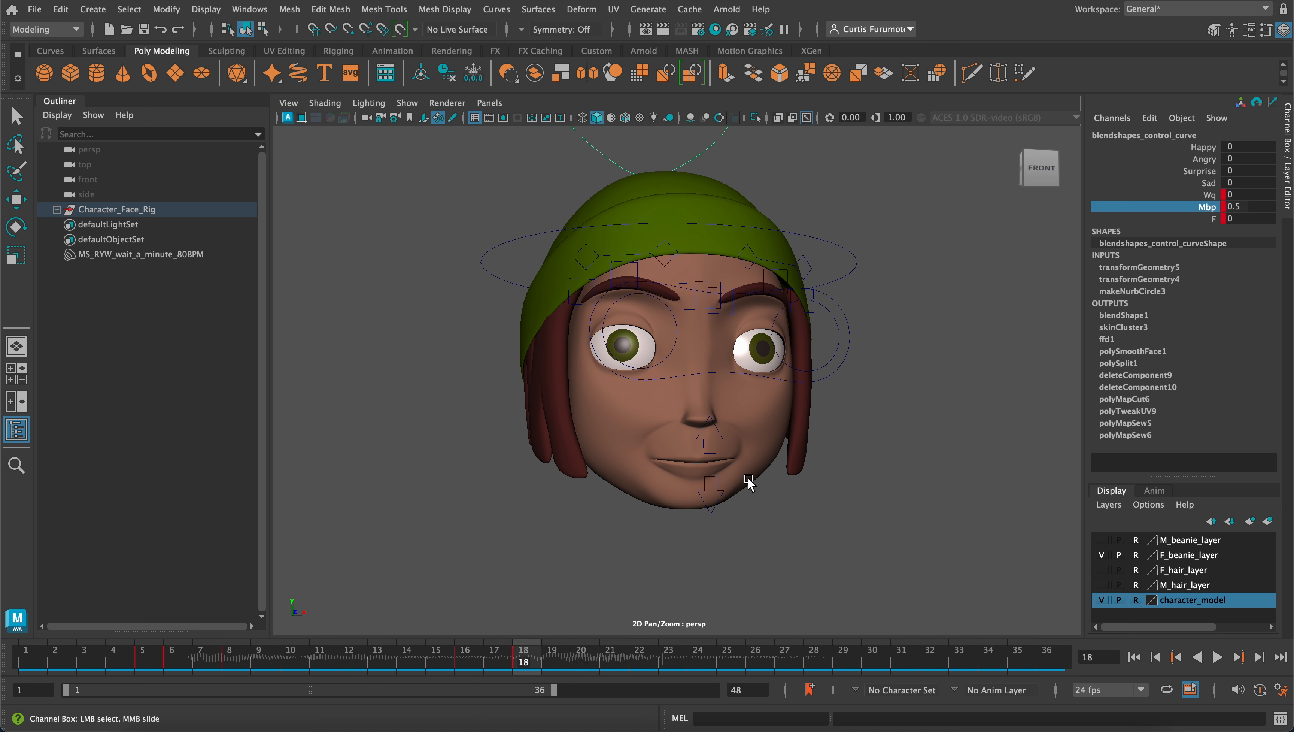
pyautogui.click(715, 512)
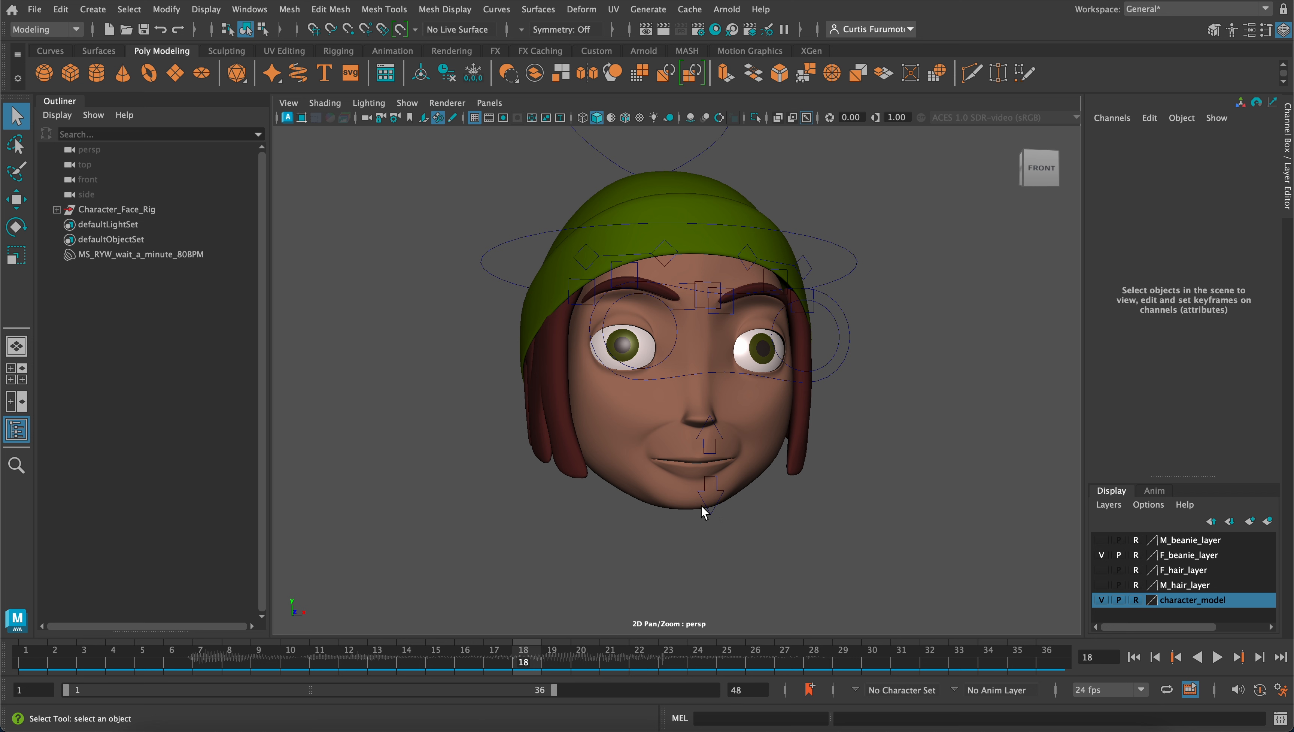
pyautogui.click(703, 507)
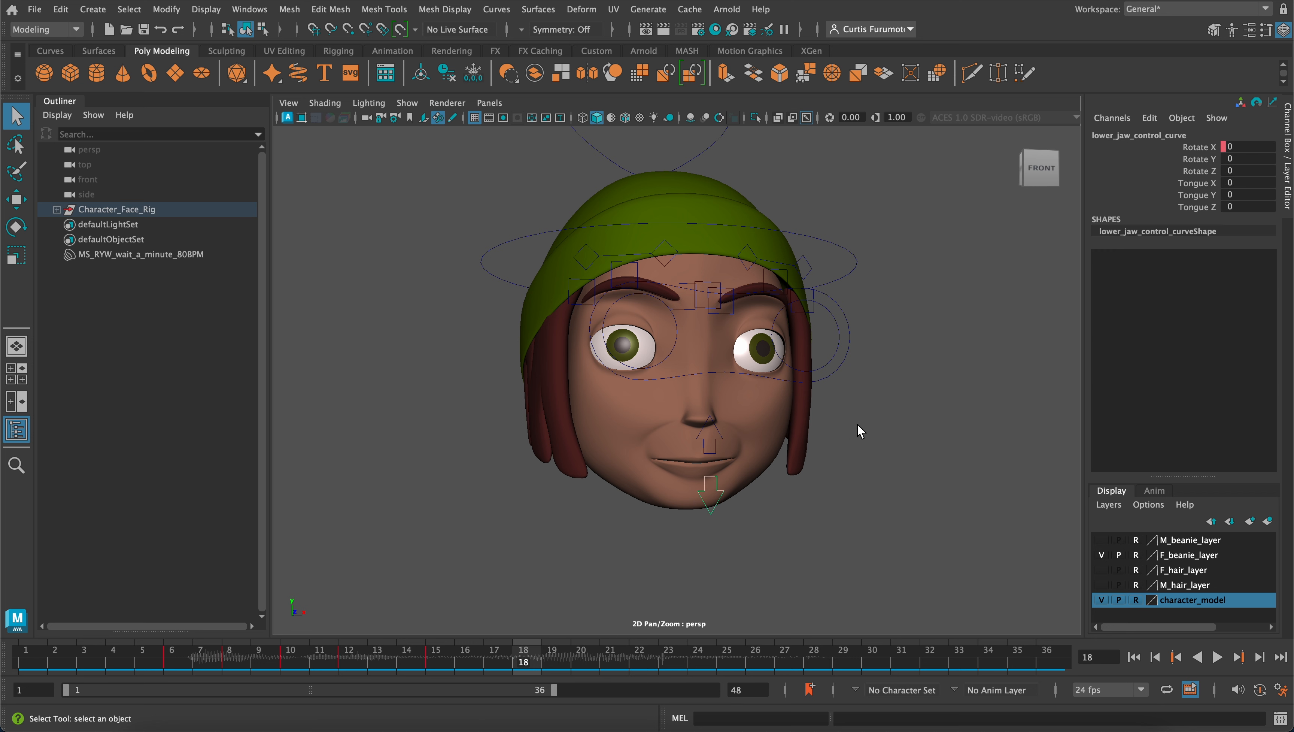
pyautogui.press('e')
pyautogui.click(1201, 148)
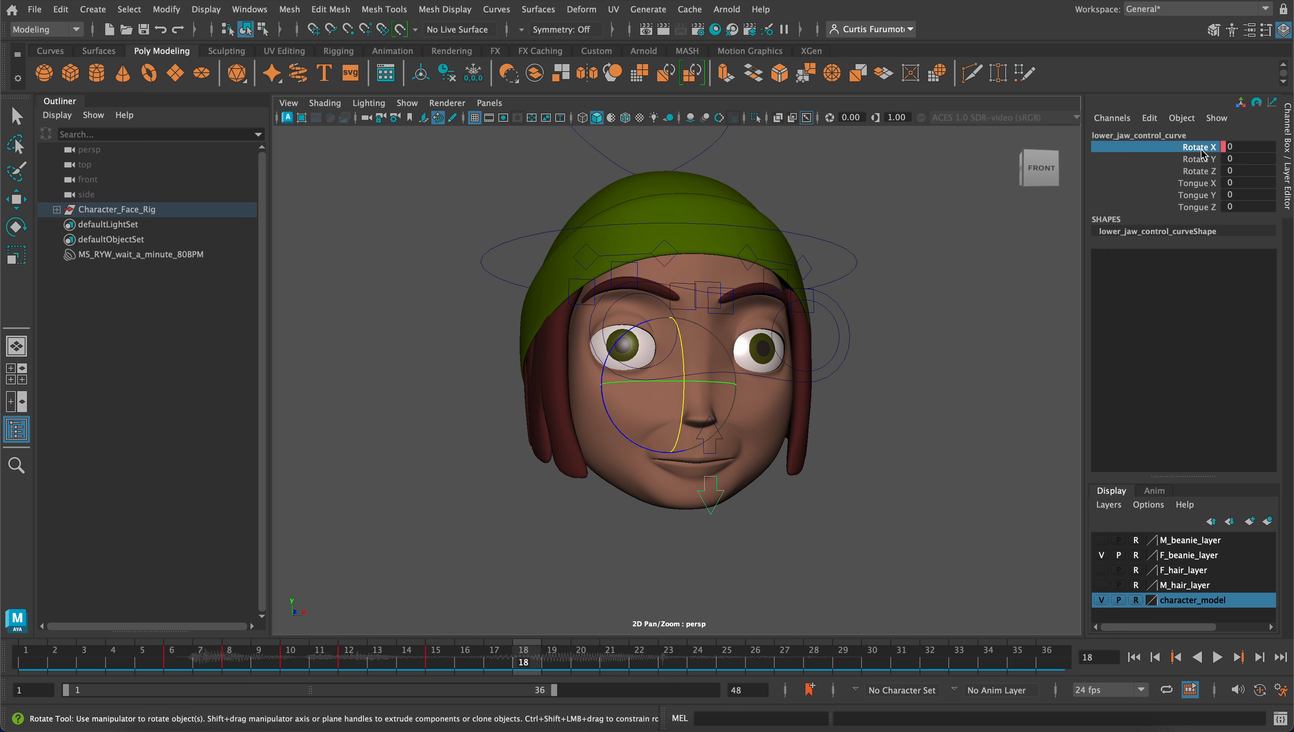
pyautogui.rightClick(1187, 153)
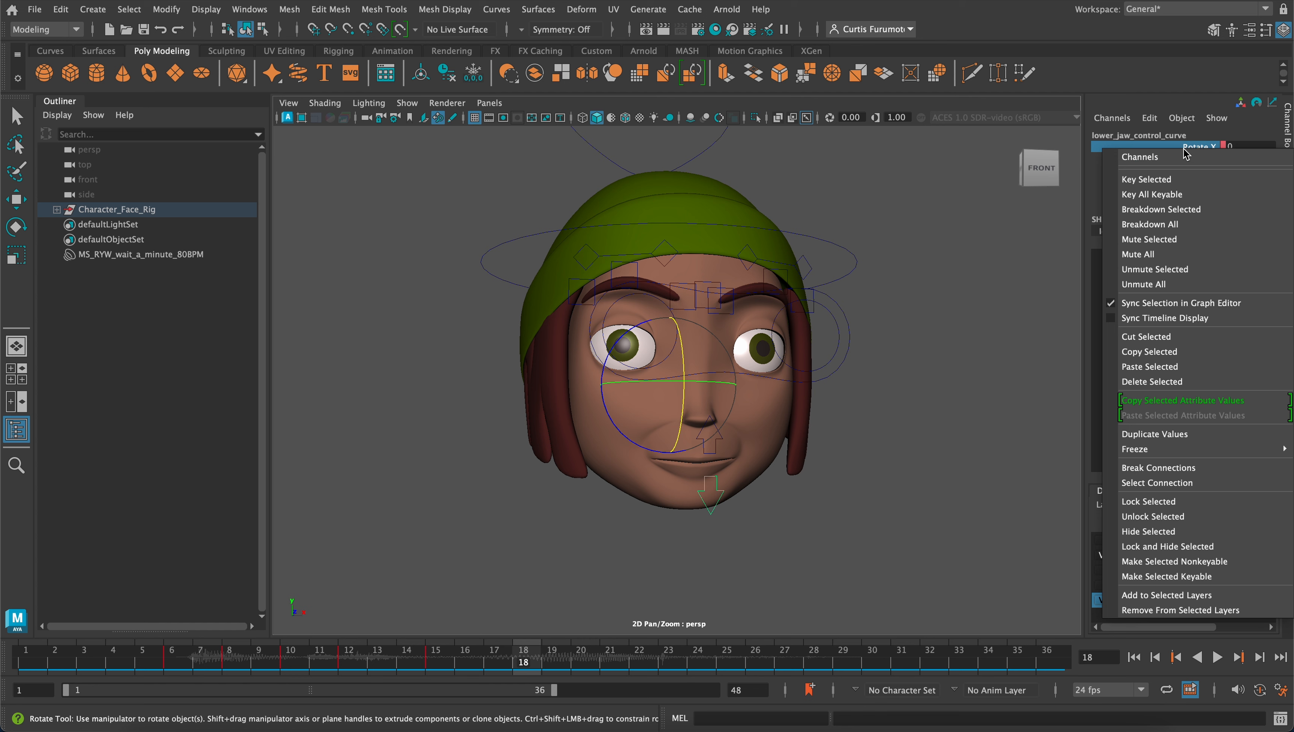
pyautogui.click(1183, 175)
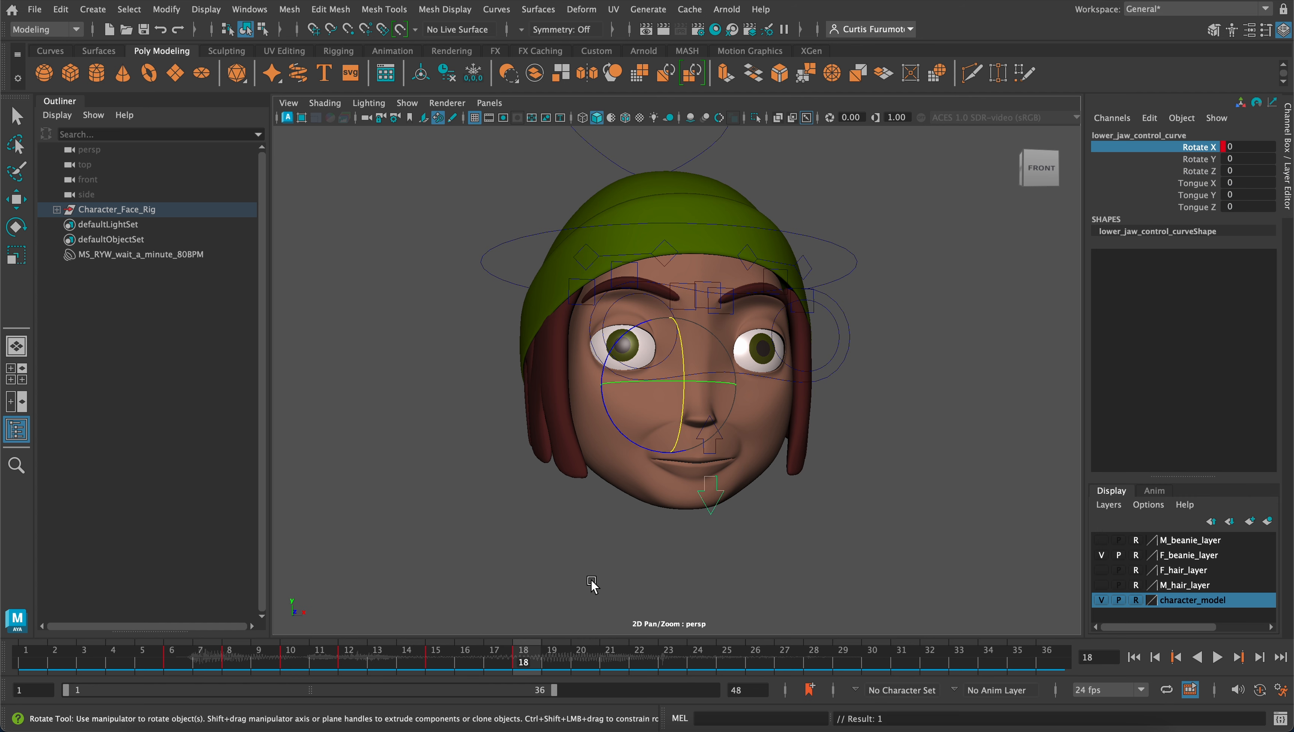
# On frame 20, rotate the lower jaw control open to a Rotate X of about 6.04 and key that channel
pyautogui.click(436, 664)
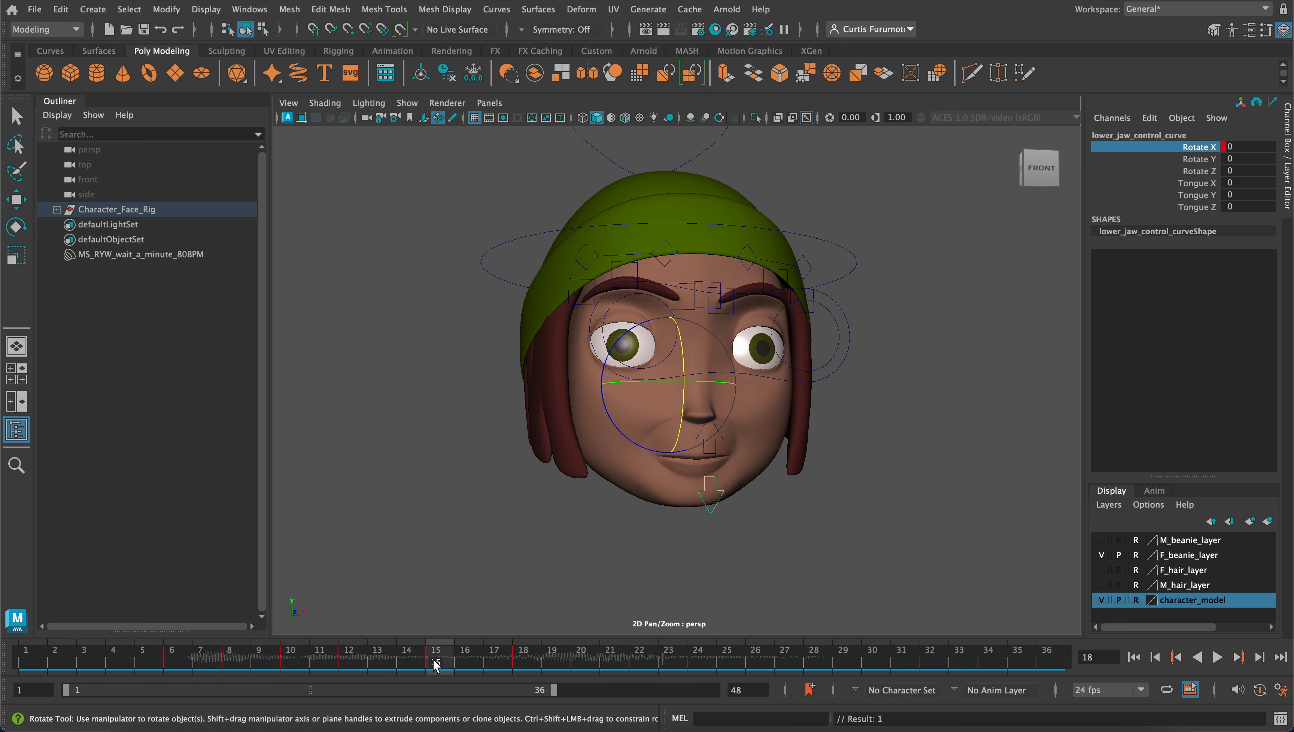
pyautogui.click(528, 663)
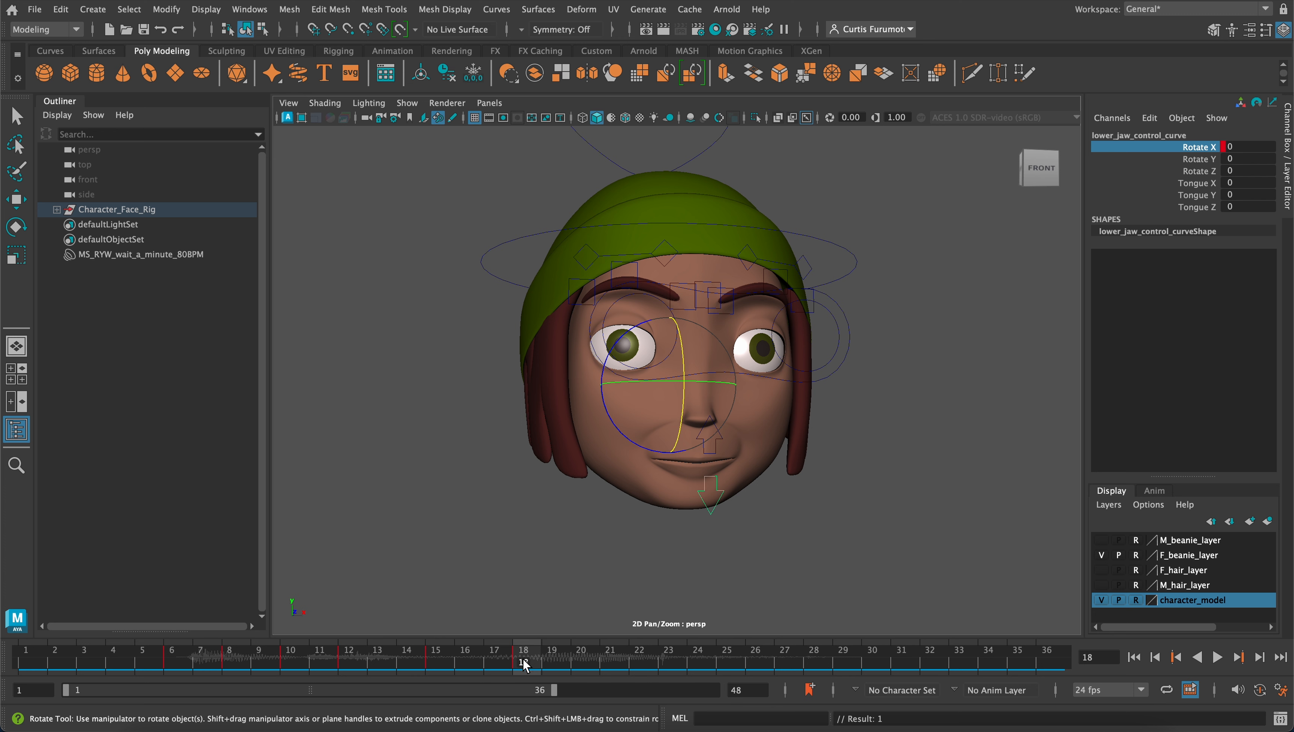
pyautogui.moveTo(525, 663)
pyautogui.mouseDown()
pyautogui.moveTo(613, 662)
pyautogui.moveTo(541, 666)
pyautogui.mouseUp()
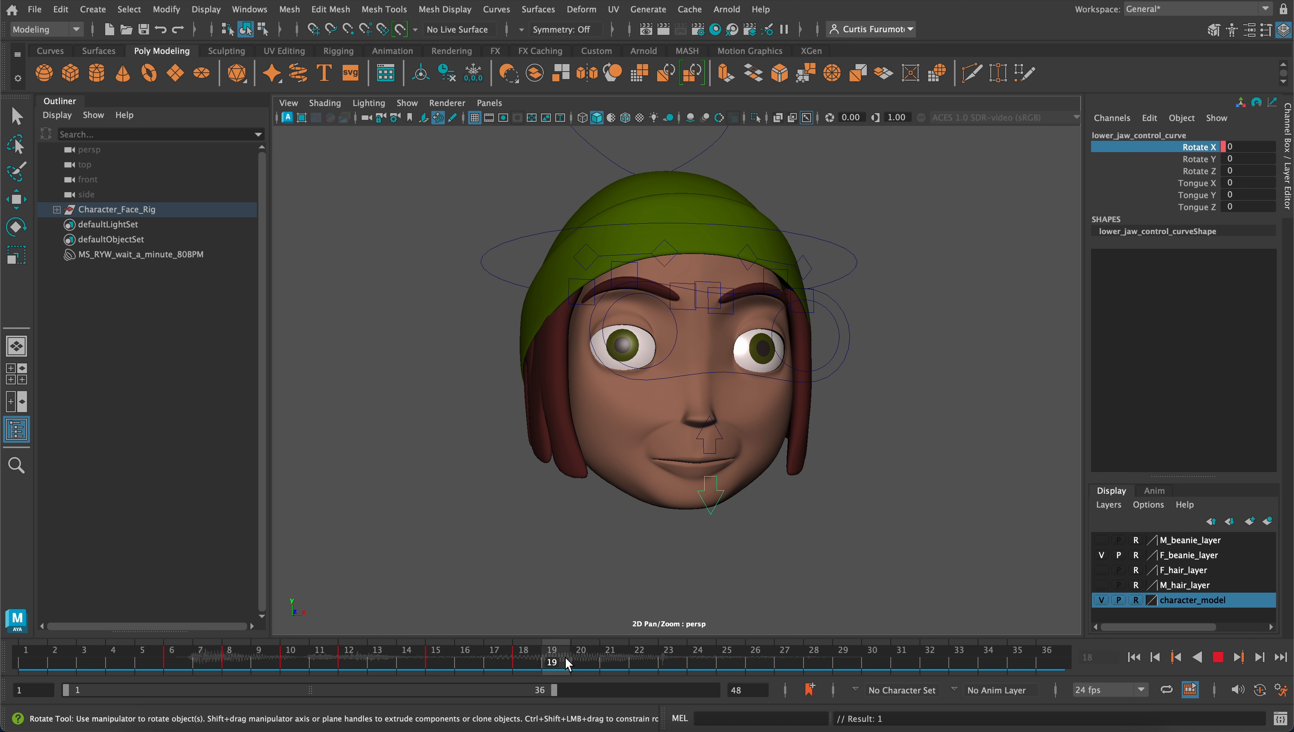
pyautogui.click(581, 664)
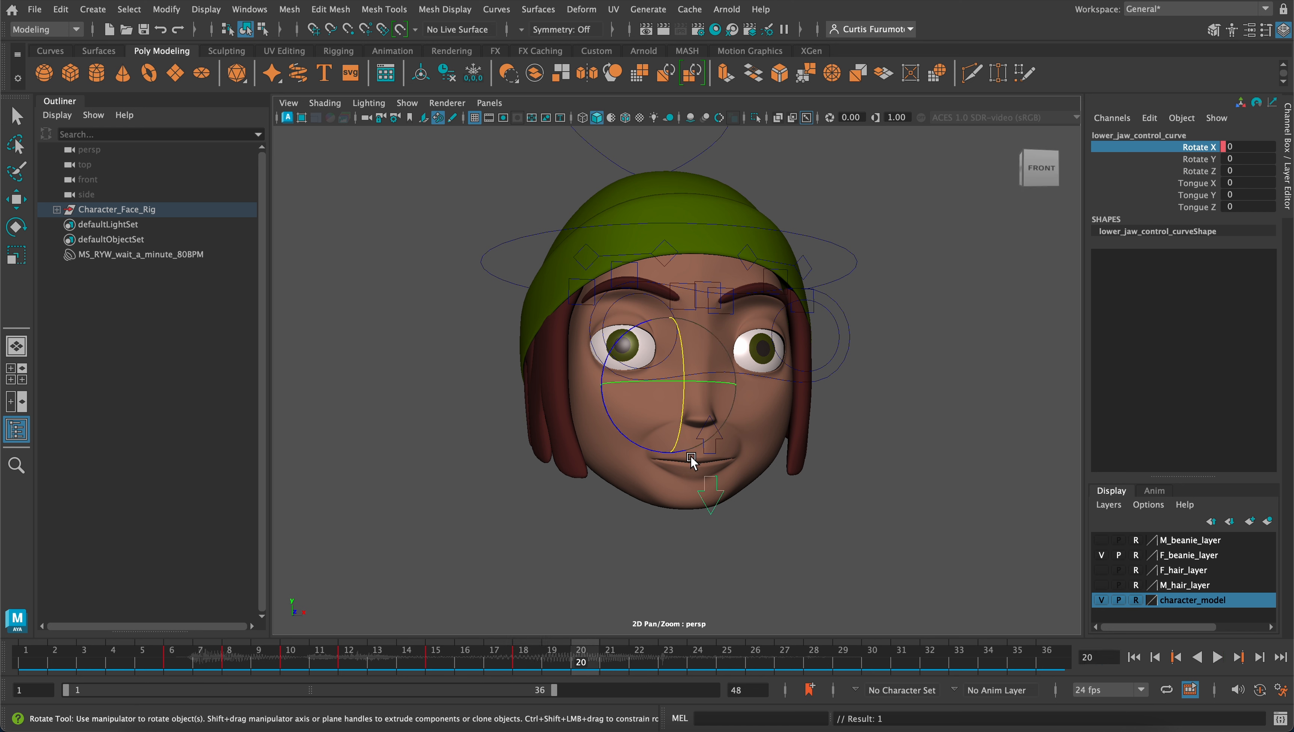
pyautogui.moveTo(689, 413); pyautogui.dragTo(684, 406)
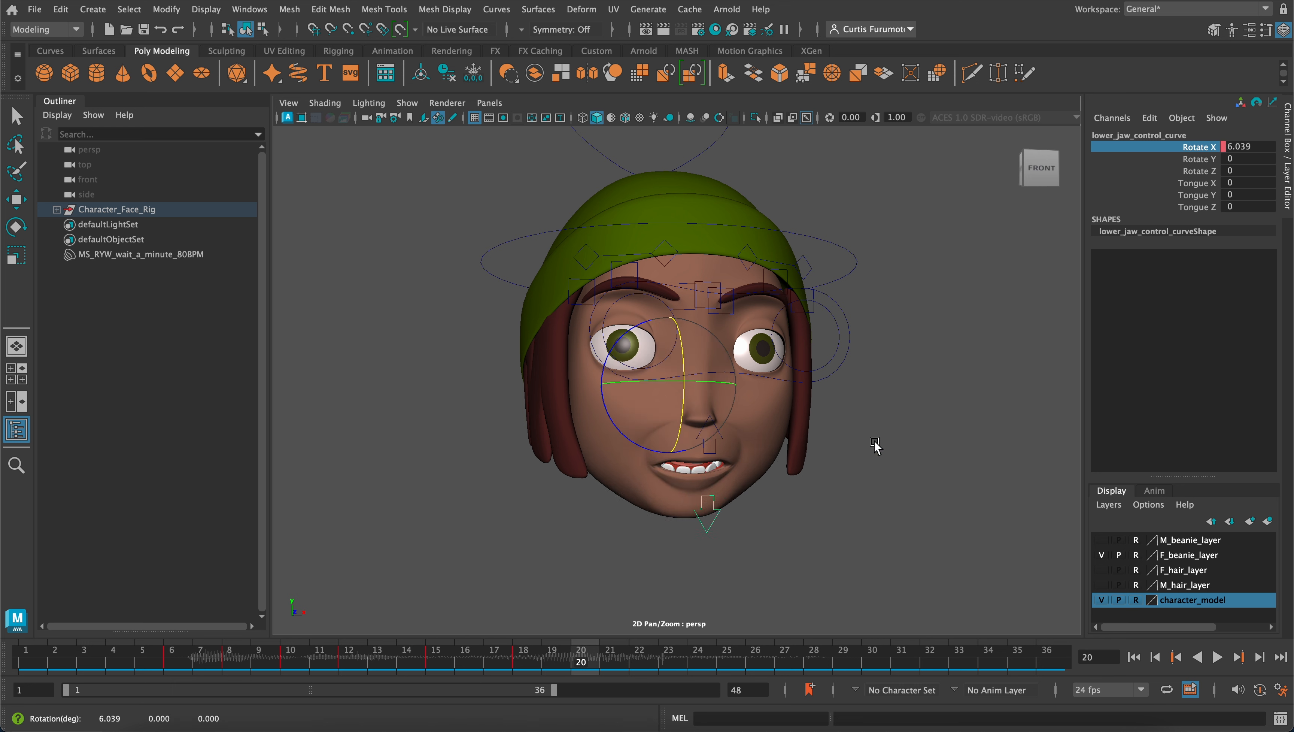
pyautogui.rightClick(1196, 151)
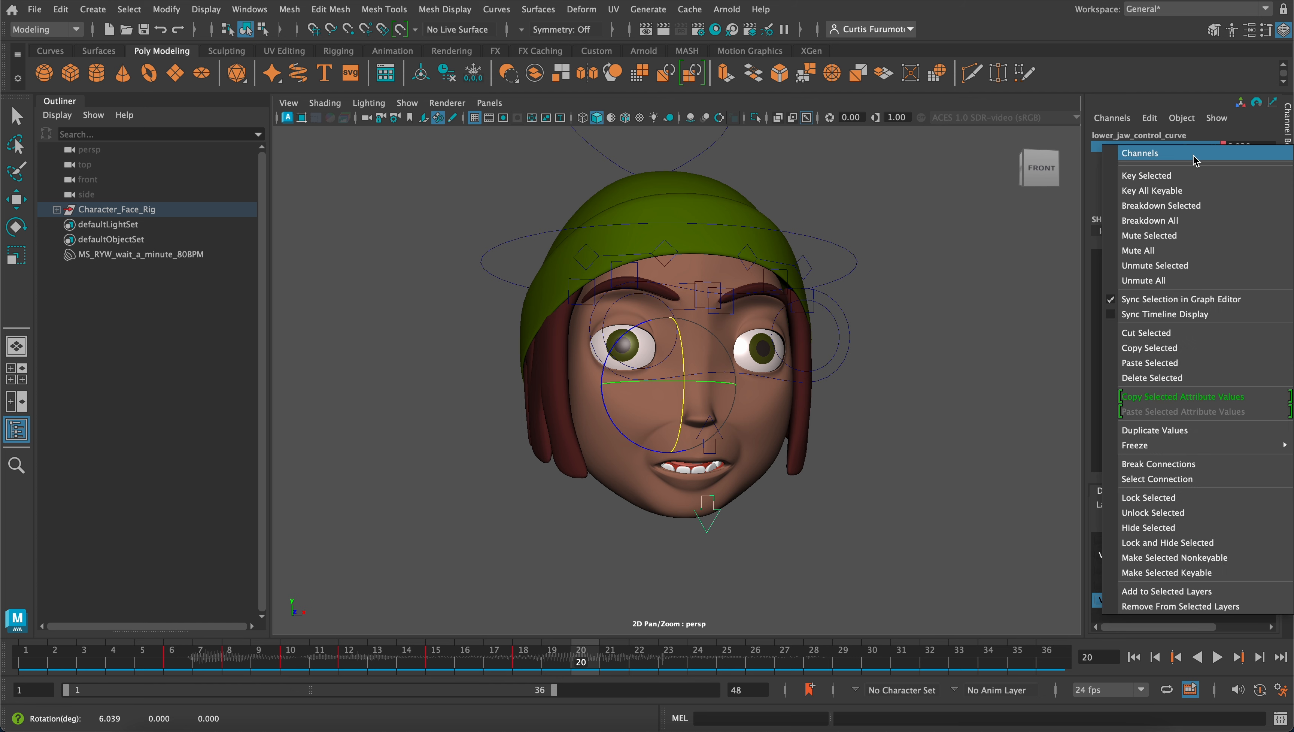
pyautogui.click(1194, 173)
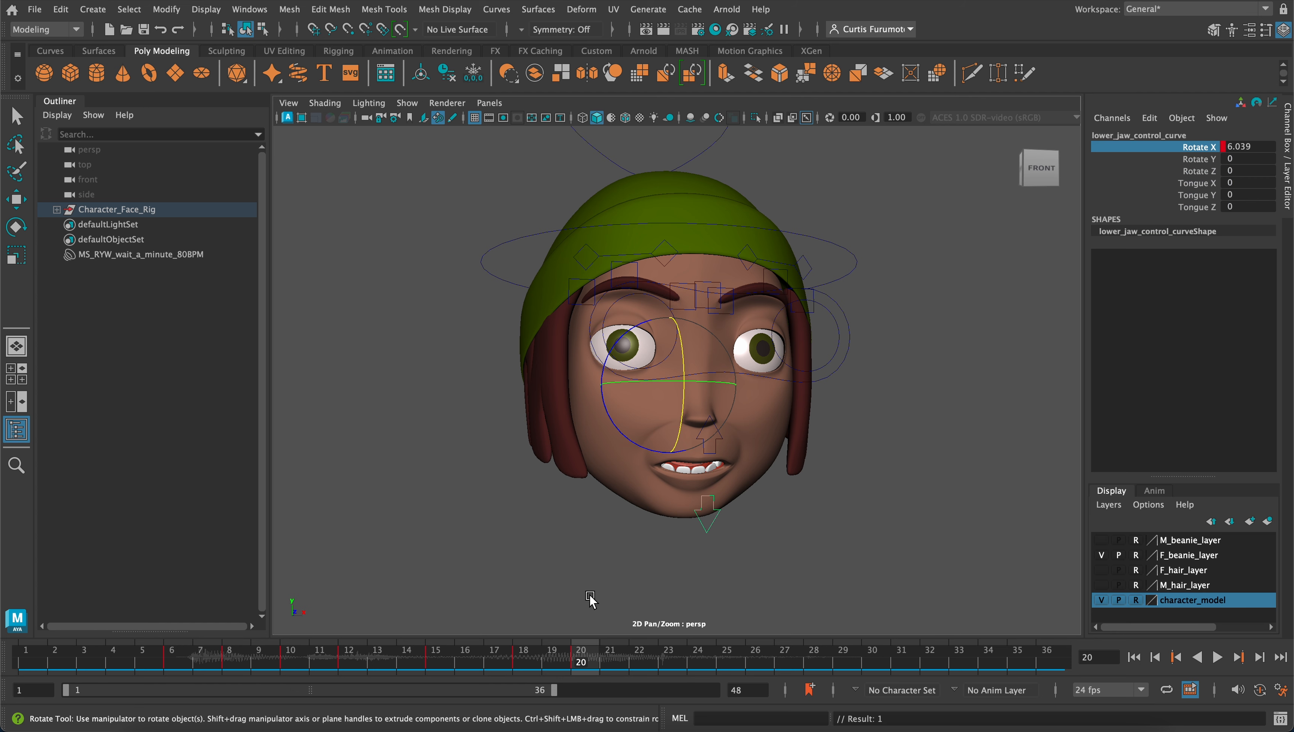
# Scrub back to frame 6 and play the animation to check the newly keyed jaw opening against the audio
pyautogui.moveTo(577, 662); pyautogui.dragTo(173, 643)
pyautogui.click(1217, 657)
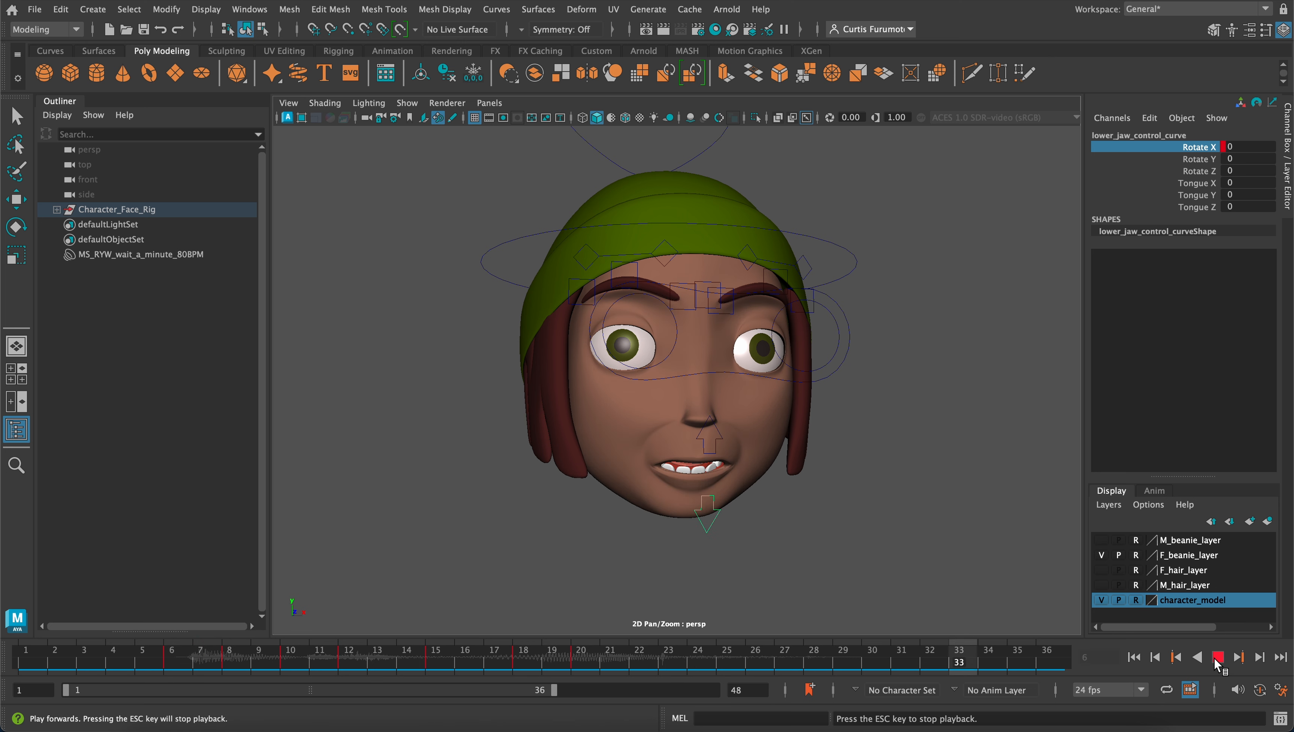
pyautogui.click(1218, 658)
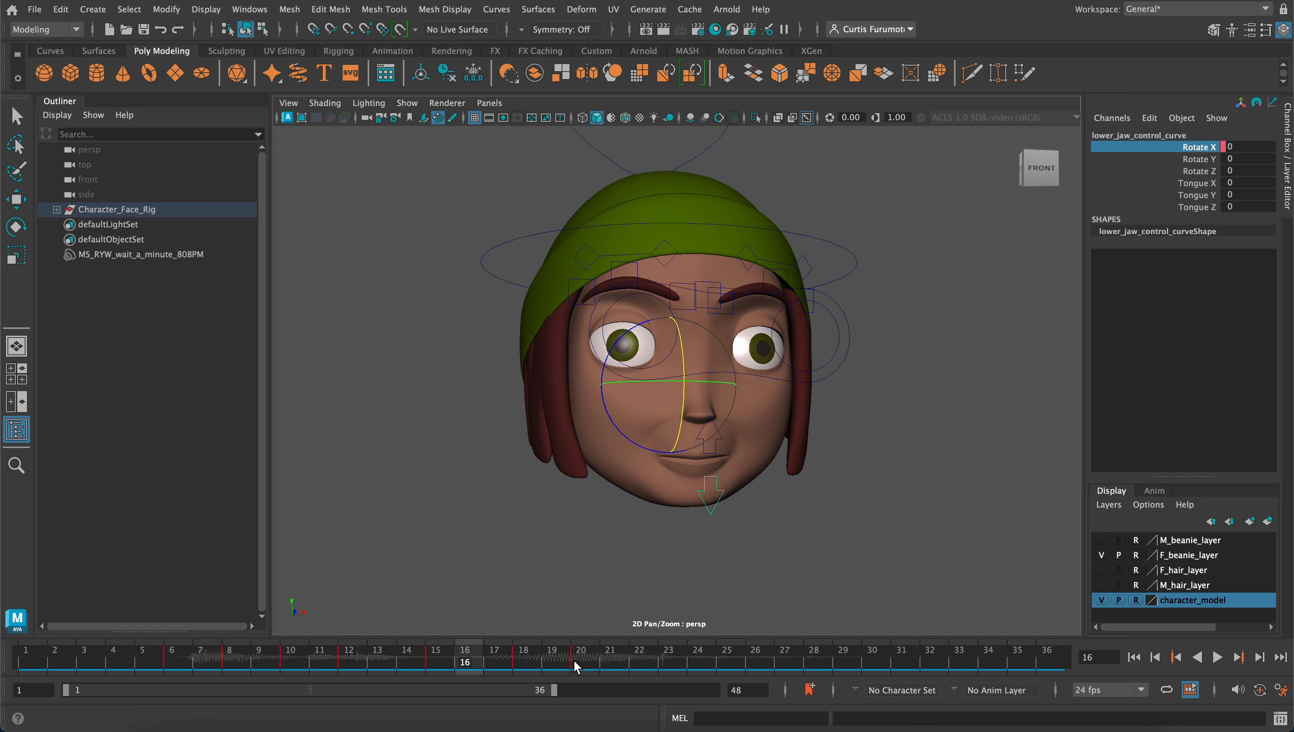
# On frame 22, rotate the lower jaw control partly closed to a Rotate X of about 2.98 and key that channel
pyautogui.moveTo(547, 658); pyautogui.dragTo(579, 666)
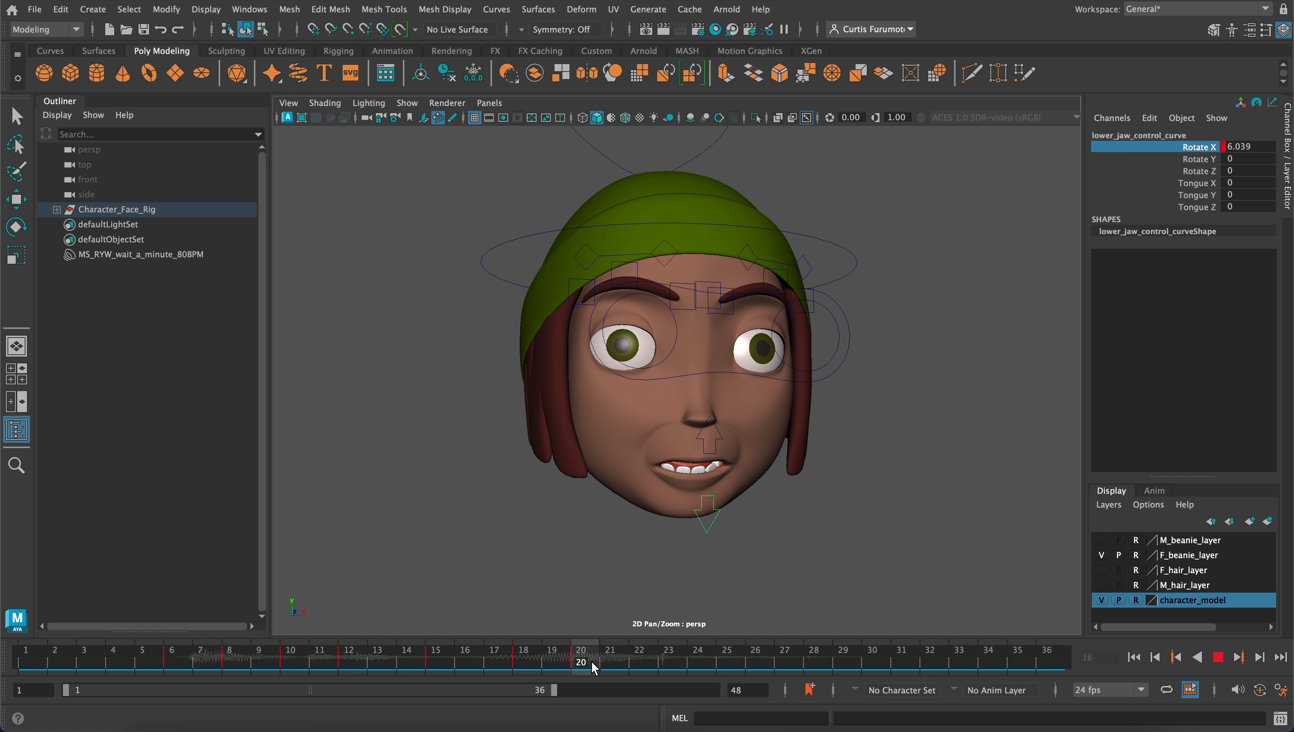
pyautogui.moveTo(602, 667)
pyautogui.mouseDown()
pyautogui.moveTo(584, 669)
pyautogui.moveTo(619, 664)
pyautogui.mouseUp()
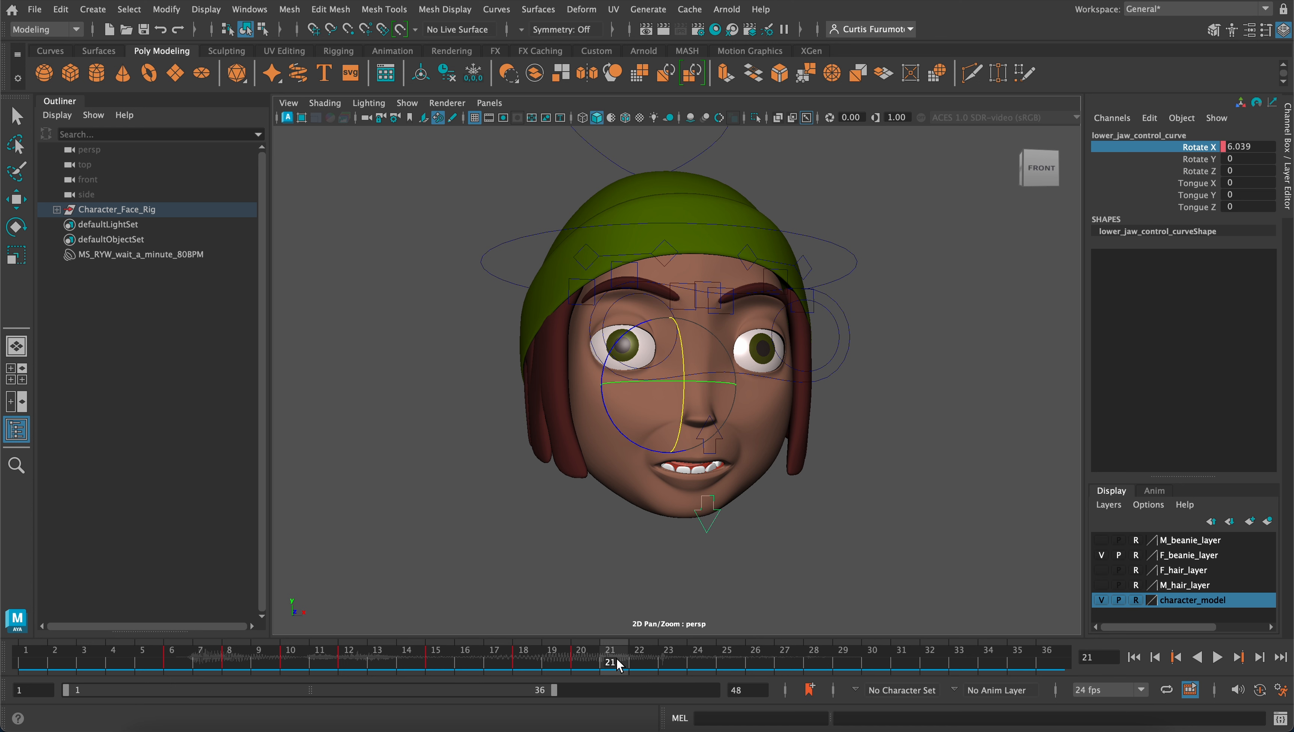
pyautogui.moveTo(614, 665)
pyautogui.mouseDown()
pyautogui.moveTo(556, 664)
pyautogui.moveTo(667, 665)
pyautogui.moveTo(639, 665)
pyautogui.mouseUp()
pyautogui.press('e')
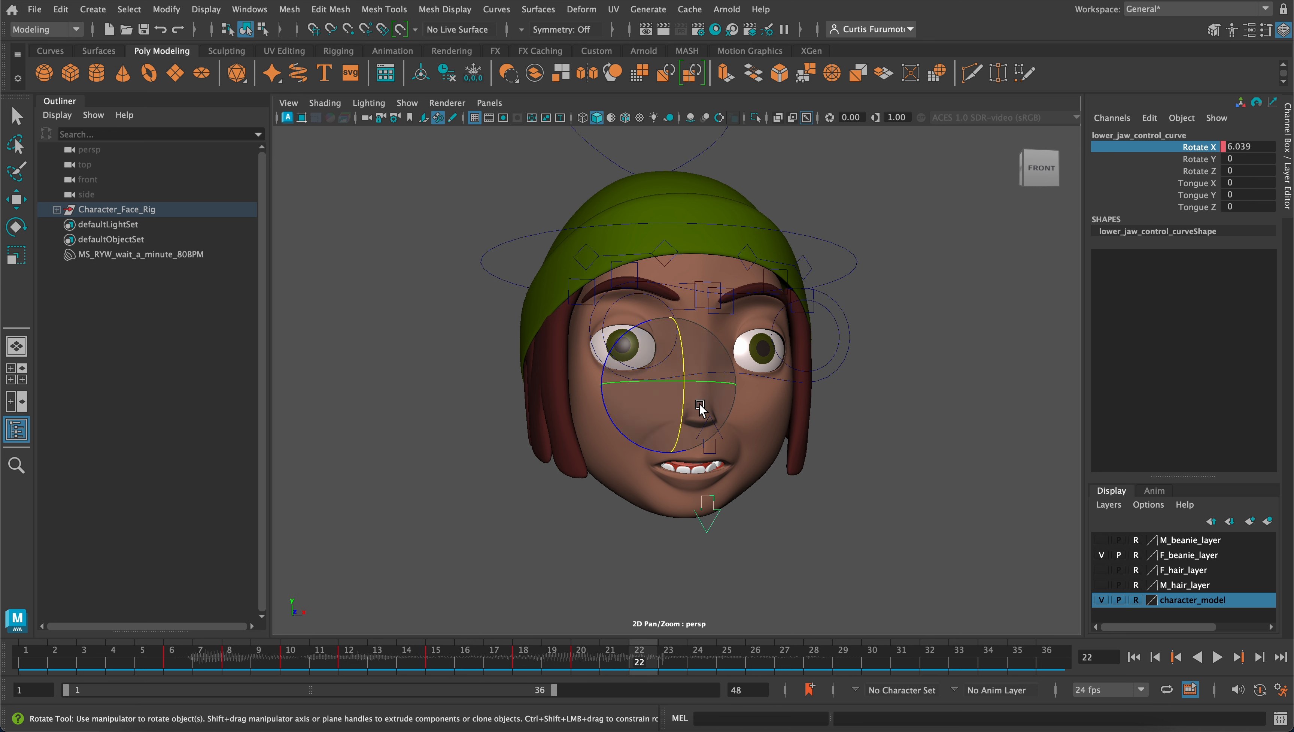
pyautogui.moveTo(682, 407); pyautogui.dragTo(686, 410)
pyautogui.keyDown('alt'); pyautogui.moveTo(759, 358); pyautogui.dragTo(714, 391); pyautogui.keyUp('alt')
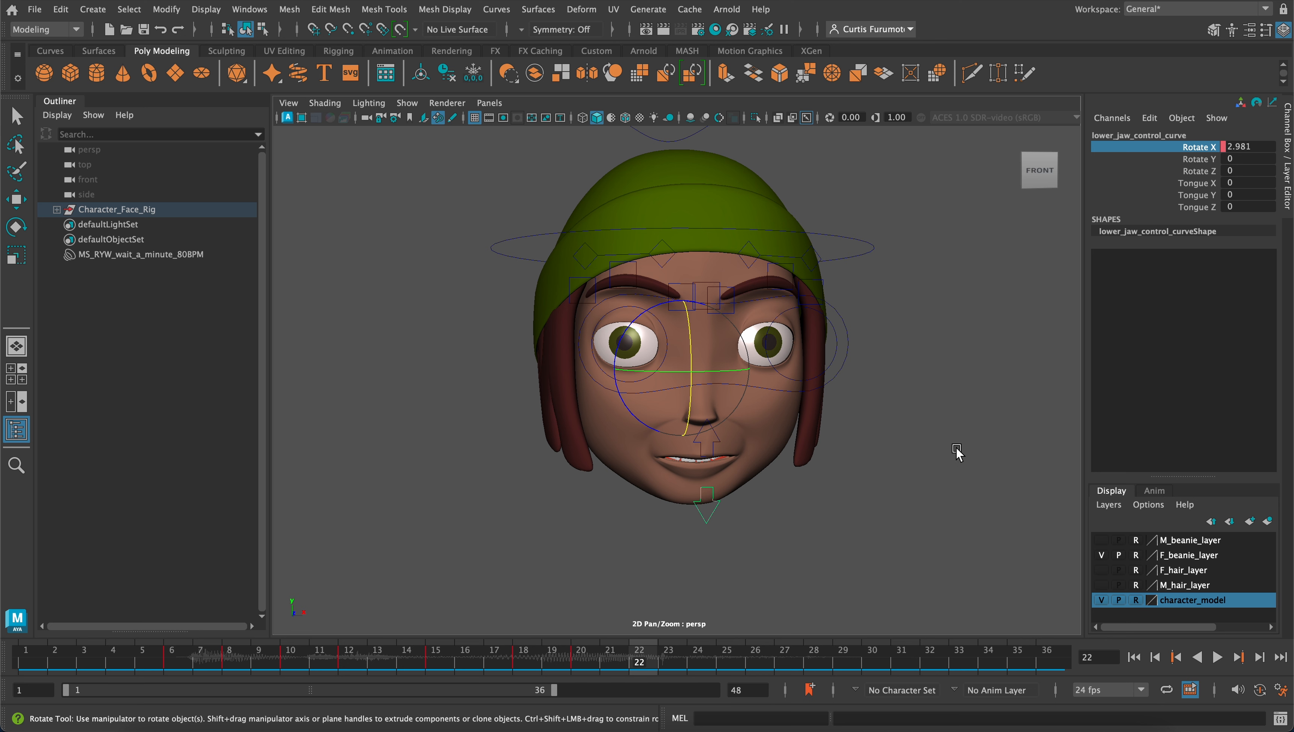
pyautogui.rightClick(1196, 147)
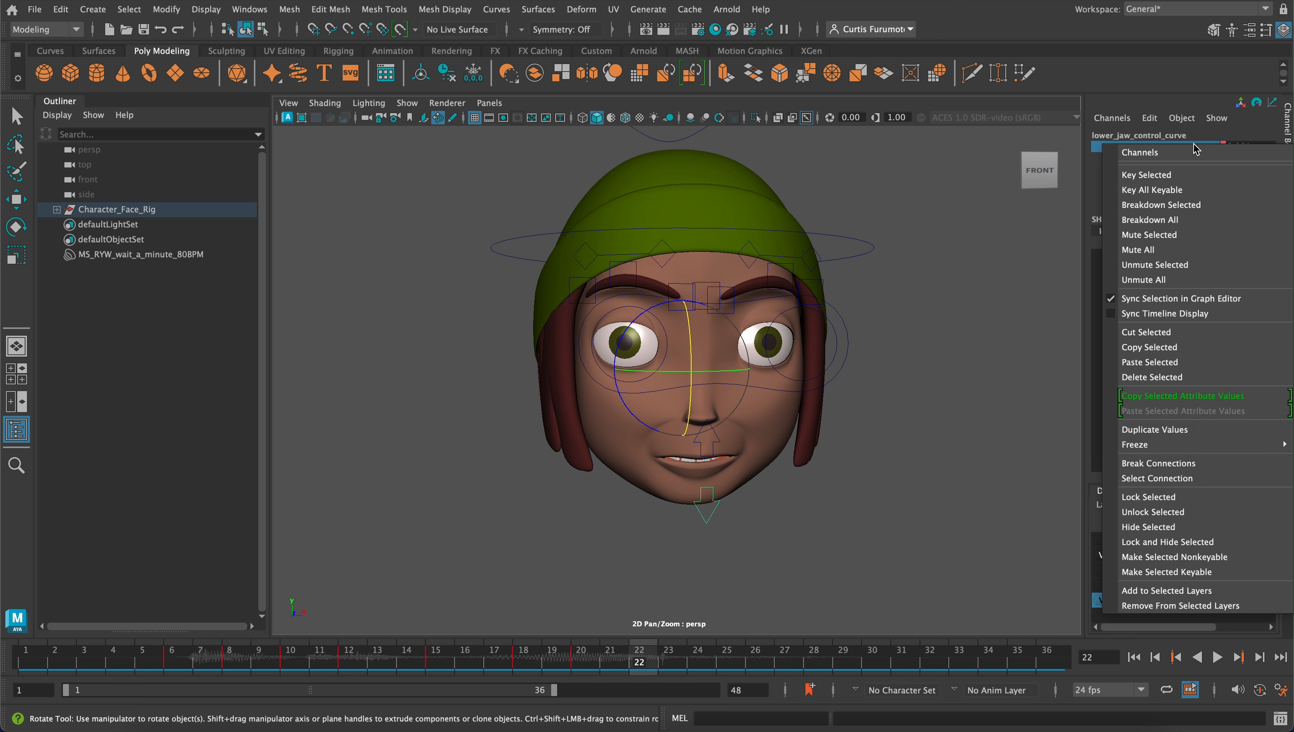
pyautogui.click(1185, 175)
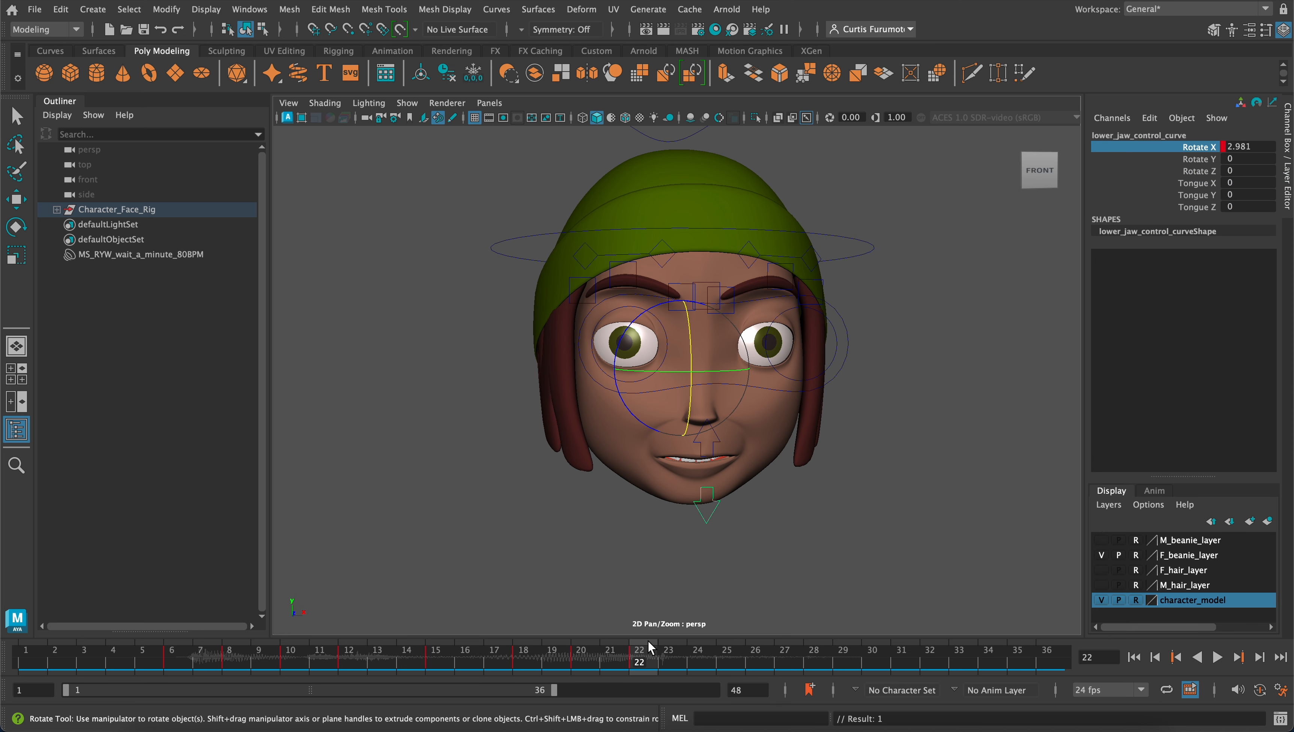
# Scrub back to frame 2 and play the animation to review the jaw motion with the audio
pyautogui.moveTo(649, 665); pyautogui.dragTo(505, 656)
pyautogui.moveTo(373, 630); pyautogui.dragTo(51, 626)
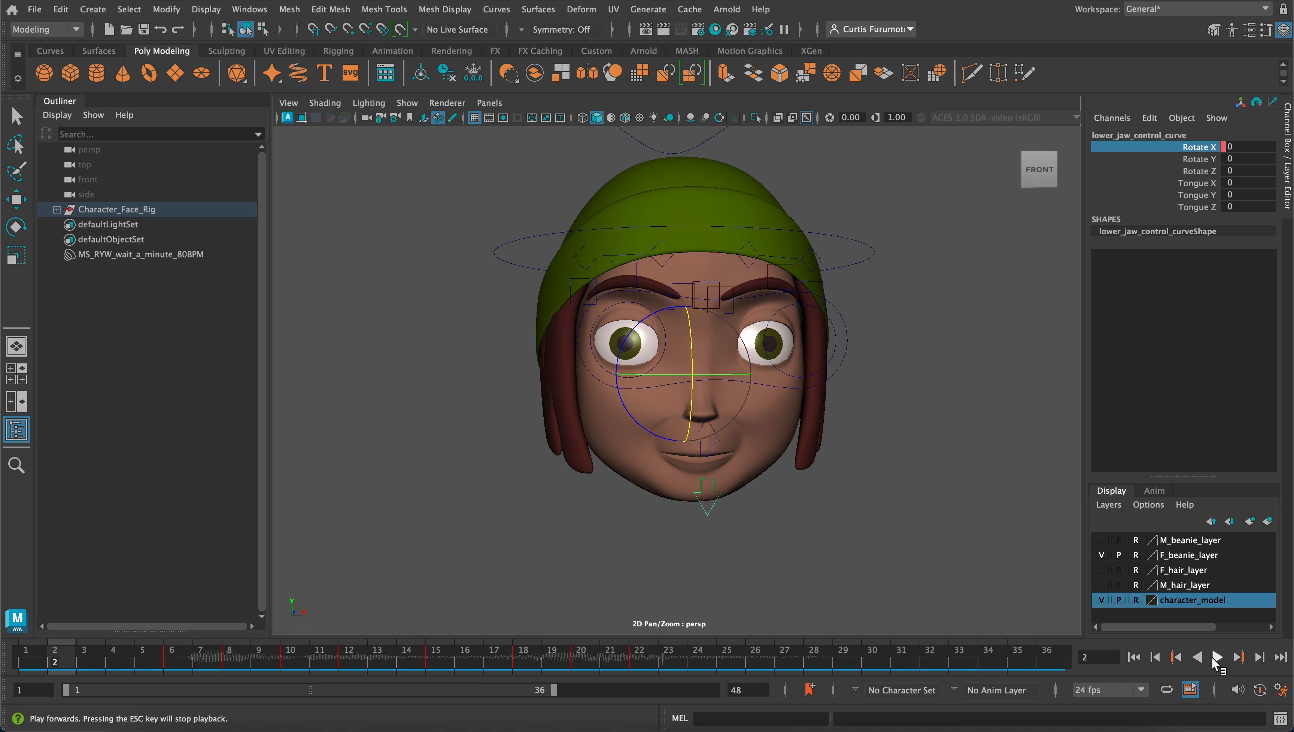
pyautogui.click(1217, 658)
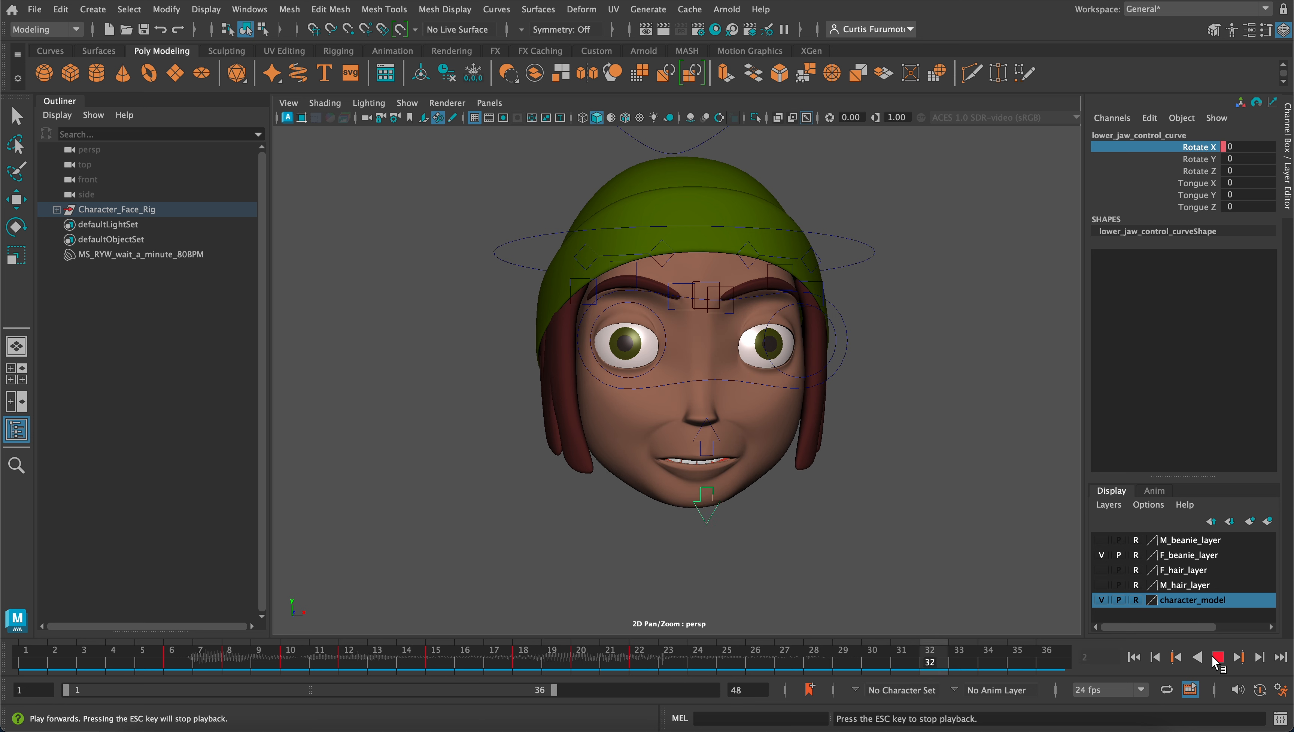
pyautogui.click(1217, 657)
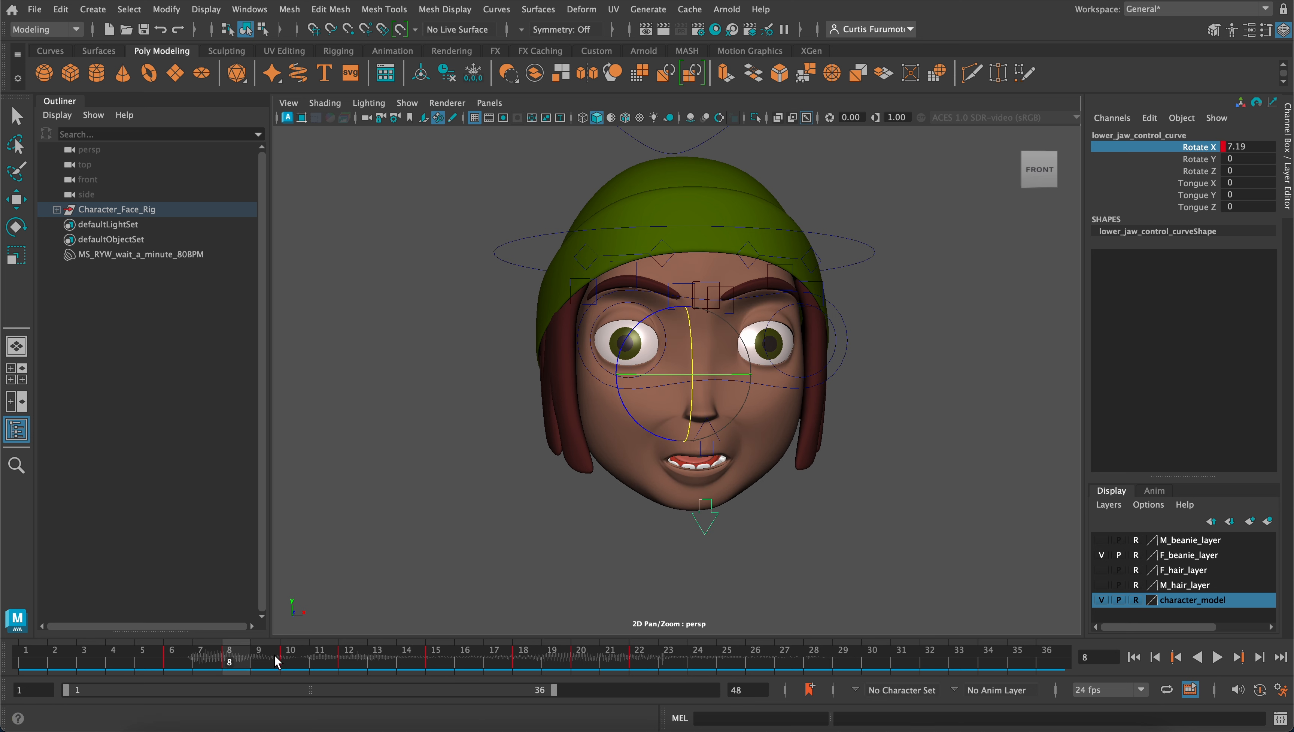
# On frame 25, set the lower jaw control's Rotate X to 0 and key that channel
pyautogui.moveTo(275, 654); pyautogui.dragTo(724, 665)
pyautogui.press('e')
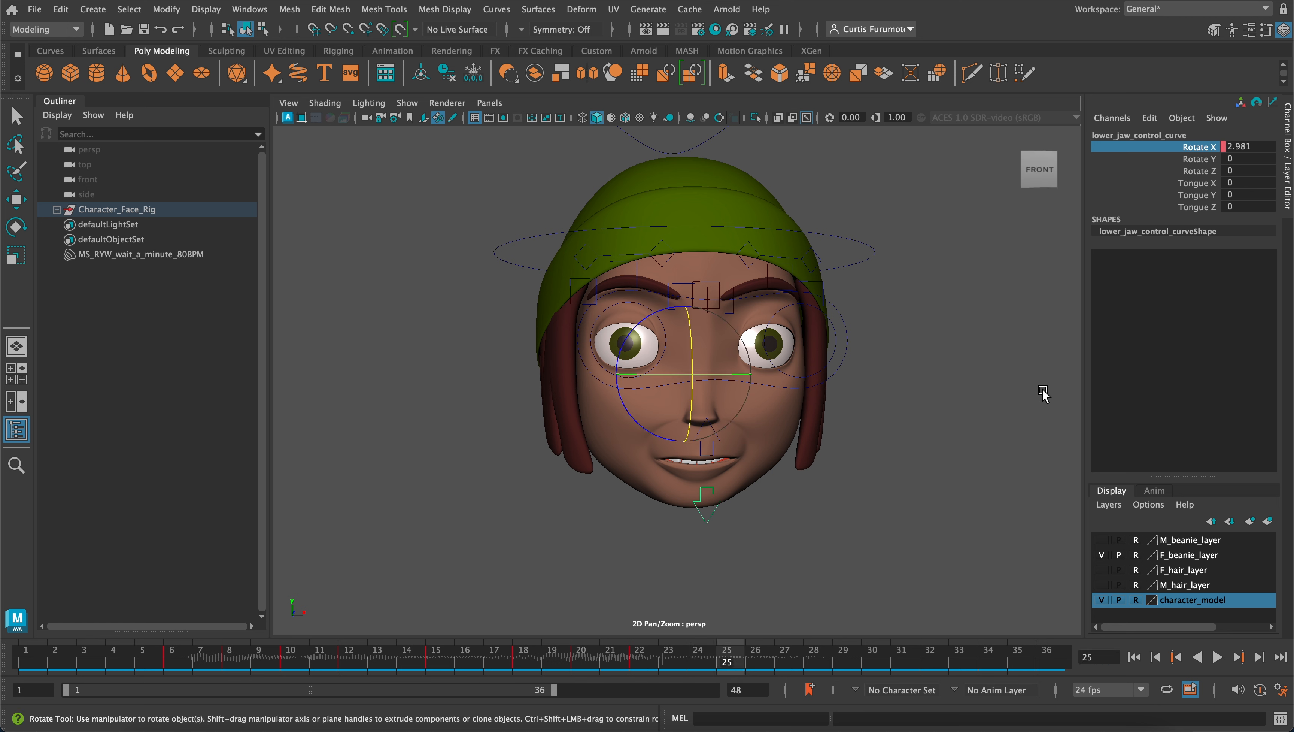
pyautogui.doubleClick(1240, 146)
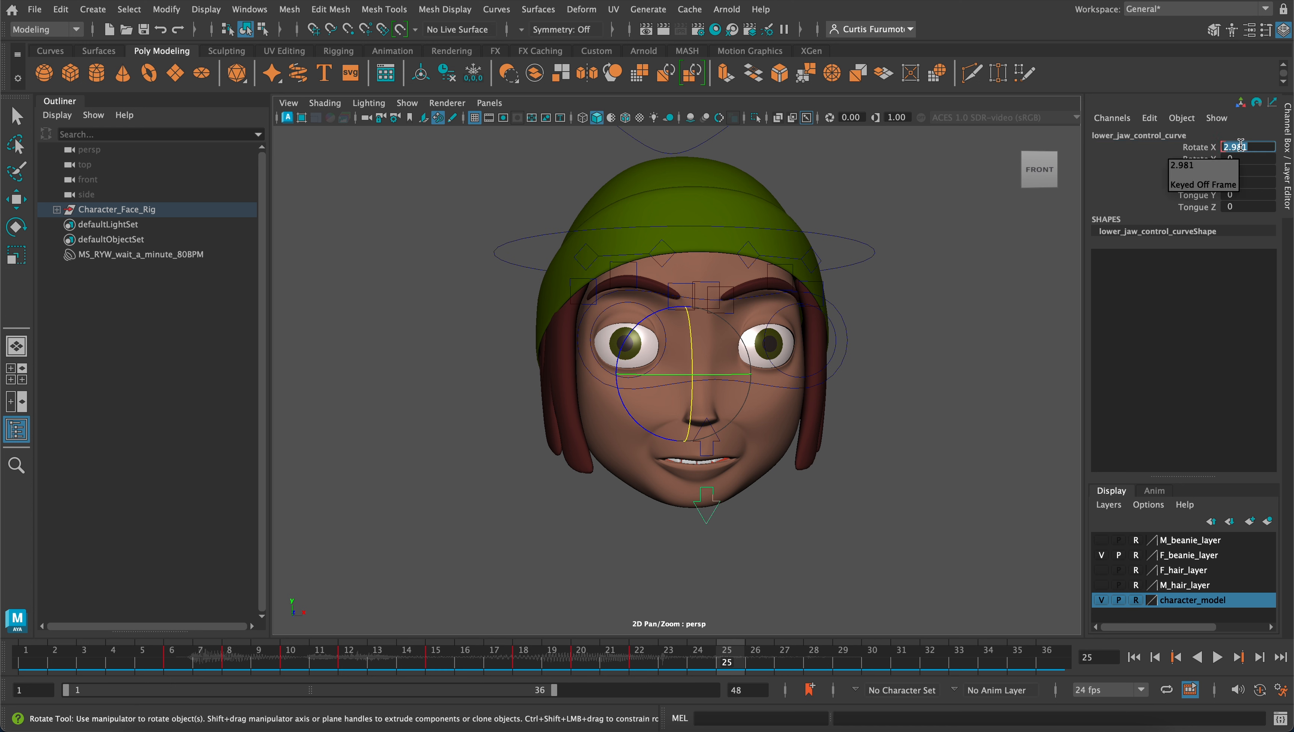
pyautogui.write('0')
pyautogui.press('Return')
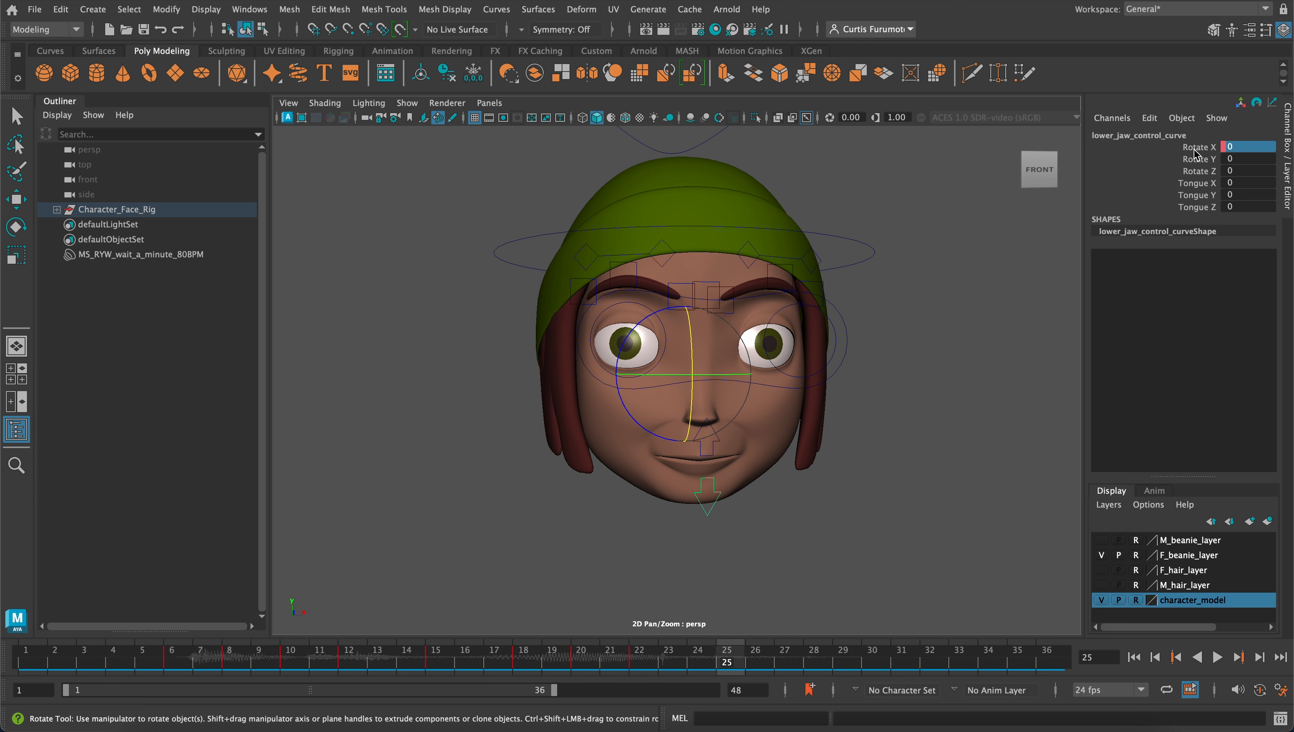
pyautogui.click(1209, 149)
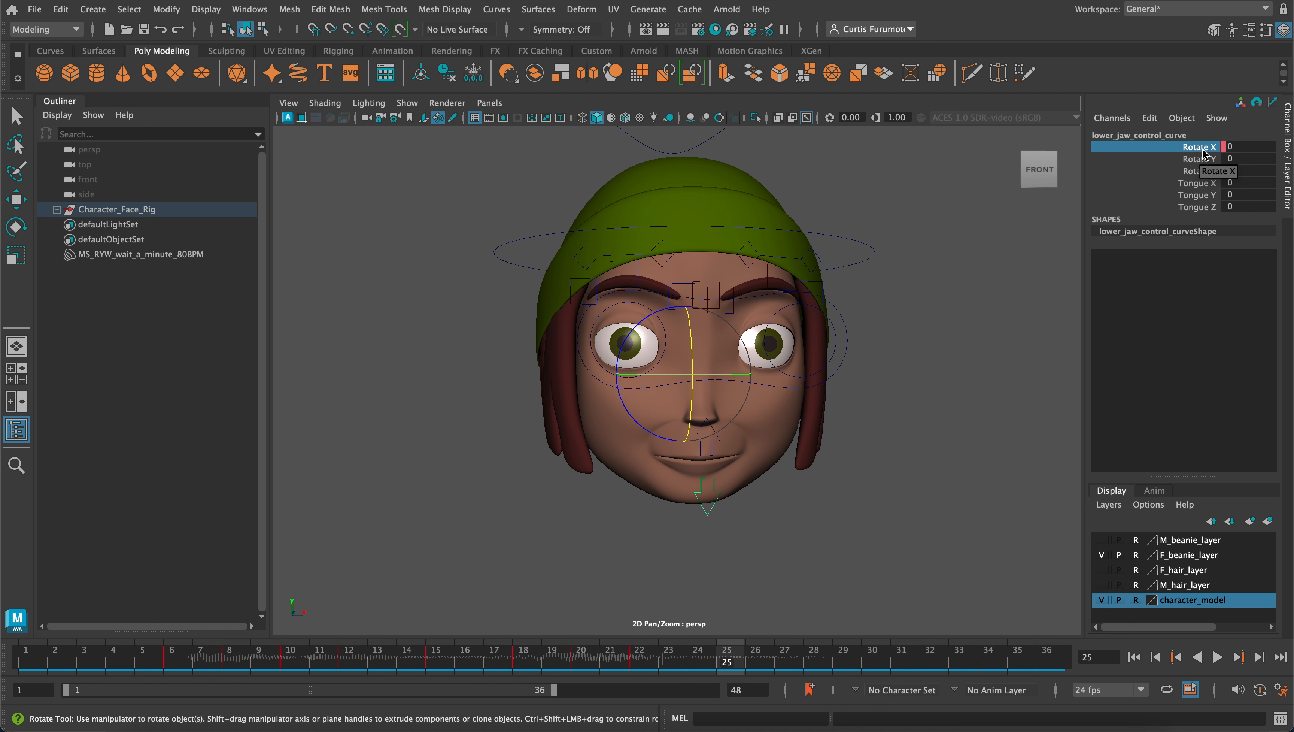
pyautogui.rightClick(1199, 150)
pyautogui.rightClick(1196, 152)
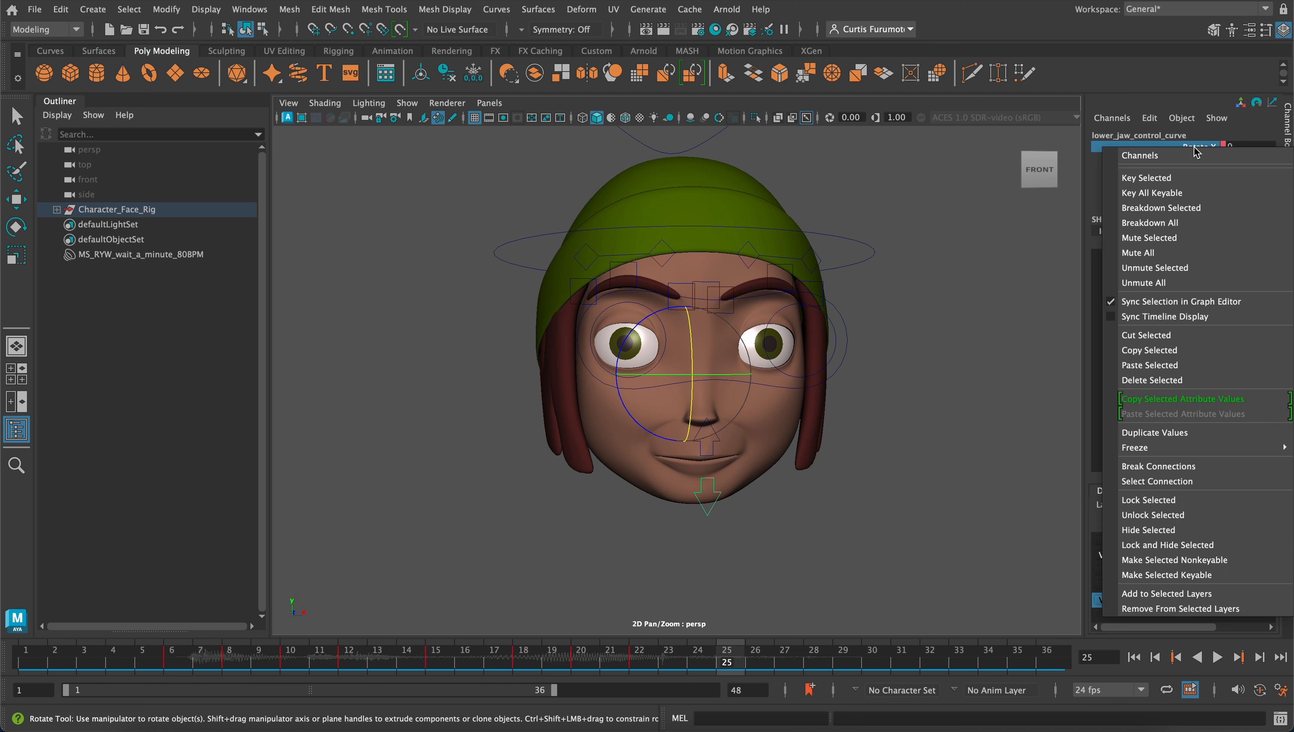
pyautogui.click(1186, 178)
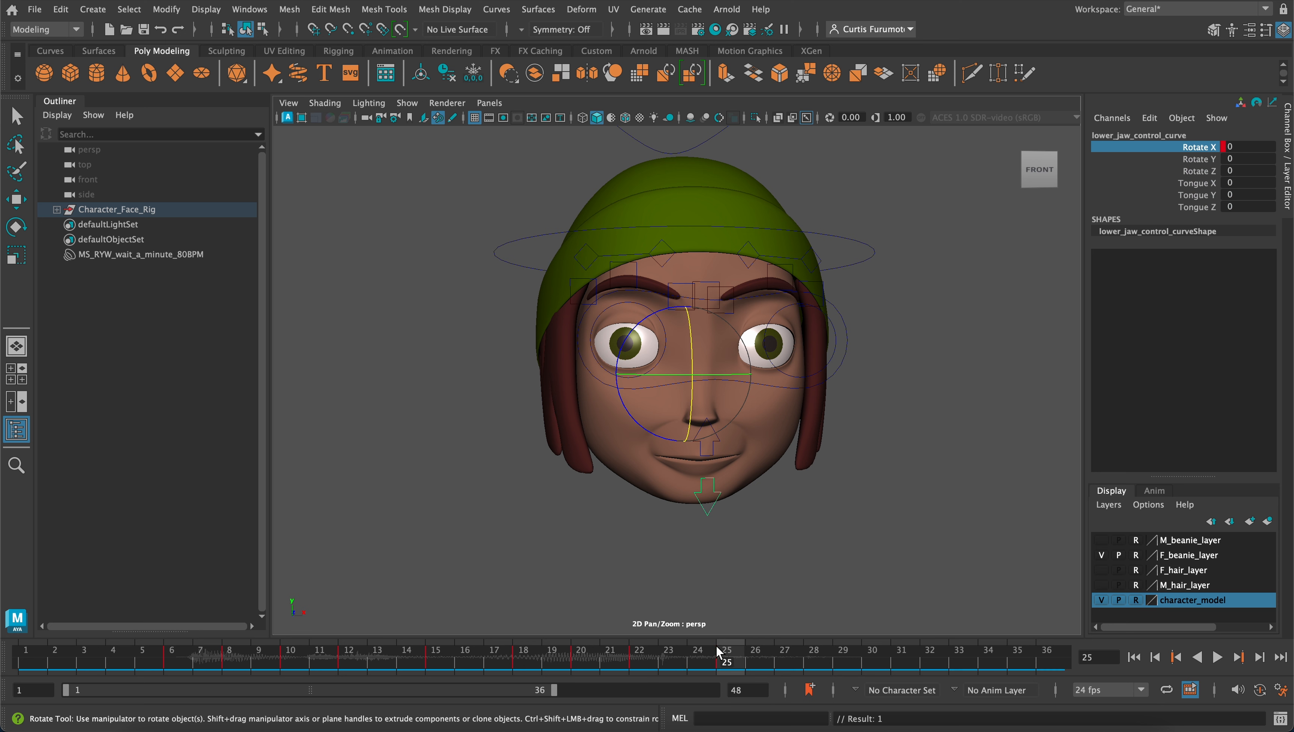
# Play the animation from frame 1 to check the closing jaw against the end of the audio
pyautogui.hotkey('alt', 'v')
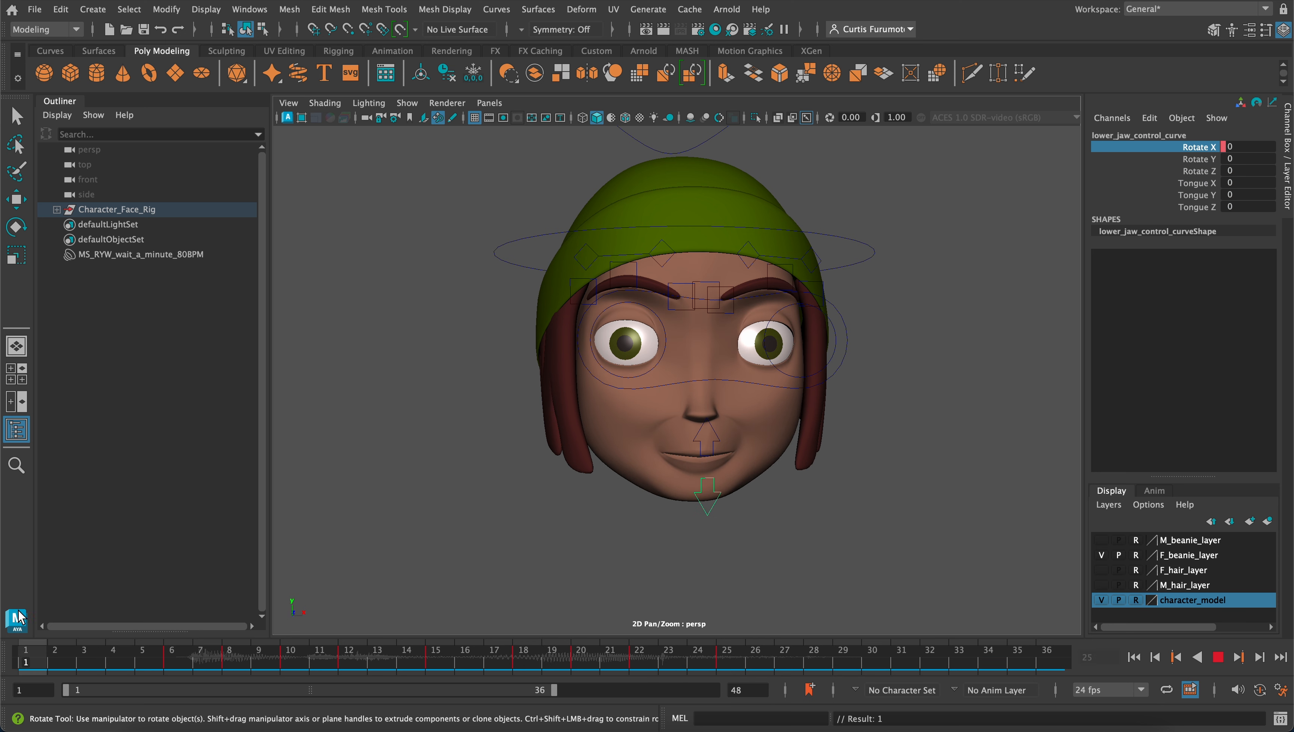
pyautogui.hotkey('alt', 'v')
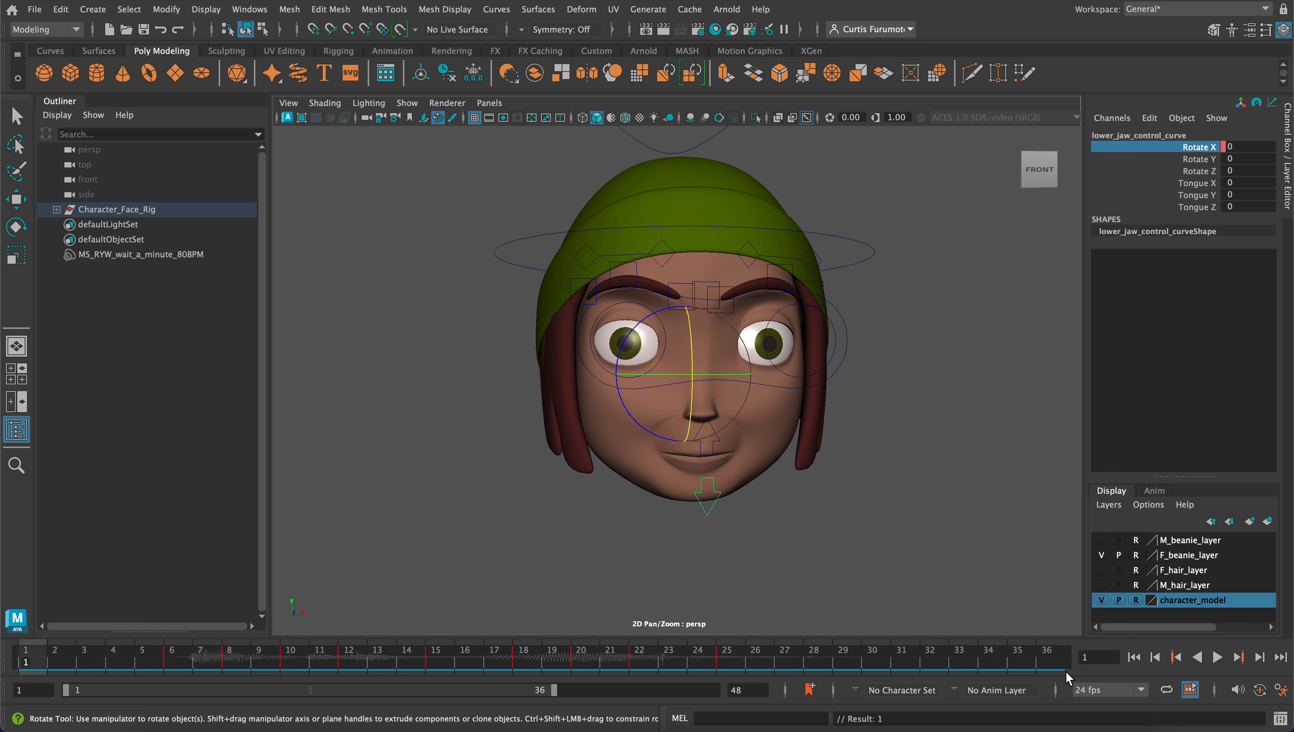
pyautogui.click(1214, 659)
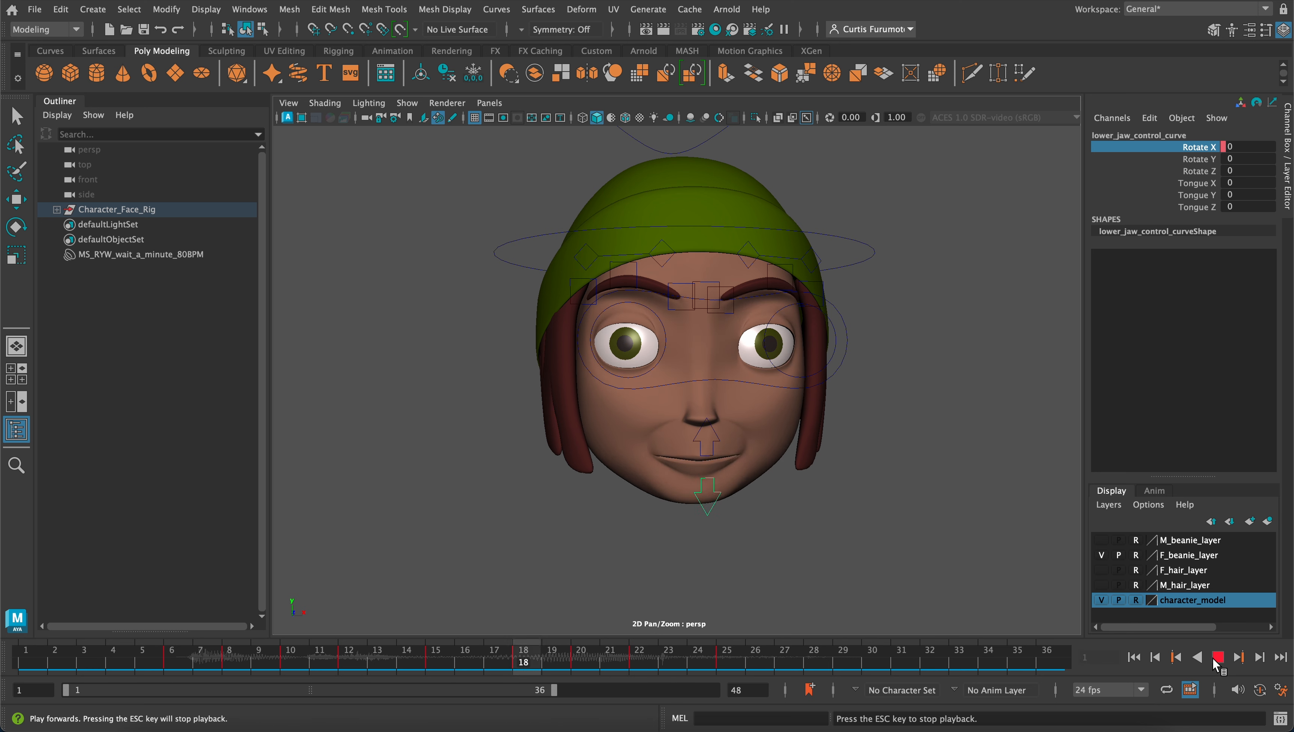
pyautogui.click(1211, 658)
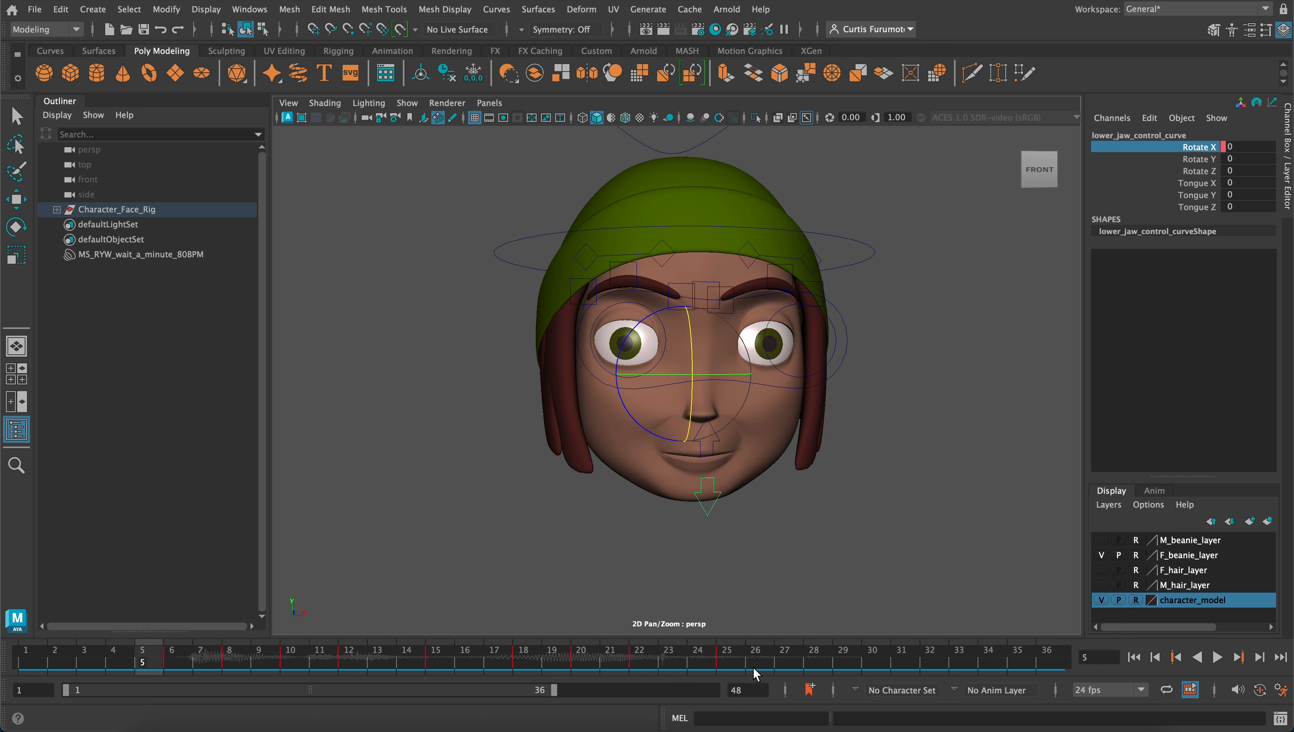
# Select the blendshapes control, set its Mbp channel to 0 on frame 20, and key the Wq, Mbp and F channels
pyautogui.click(628, 667)
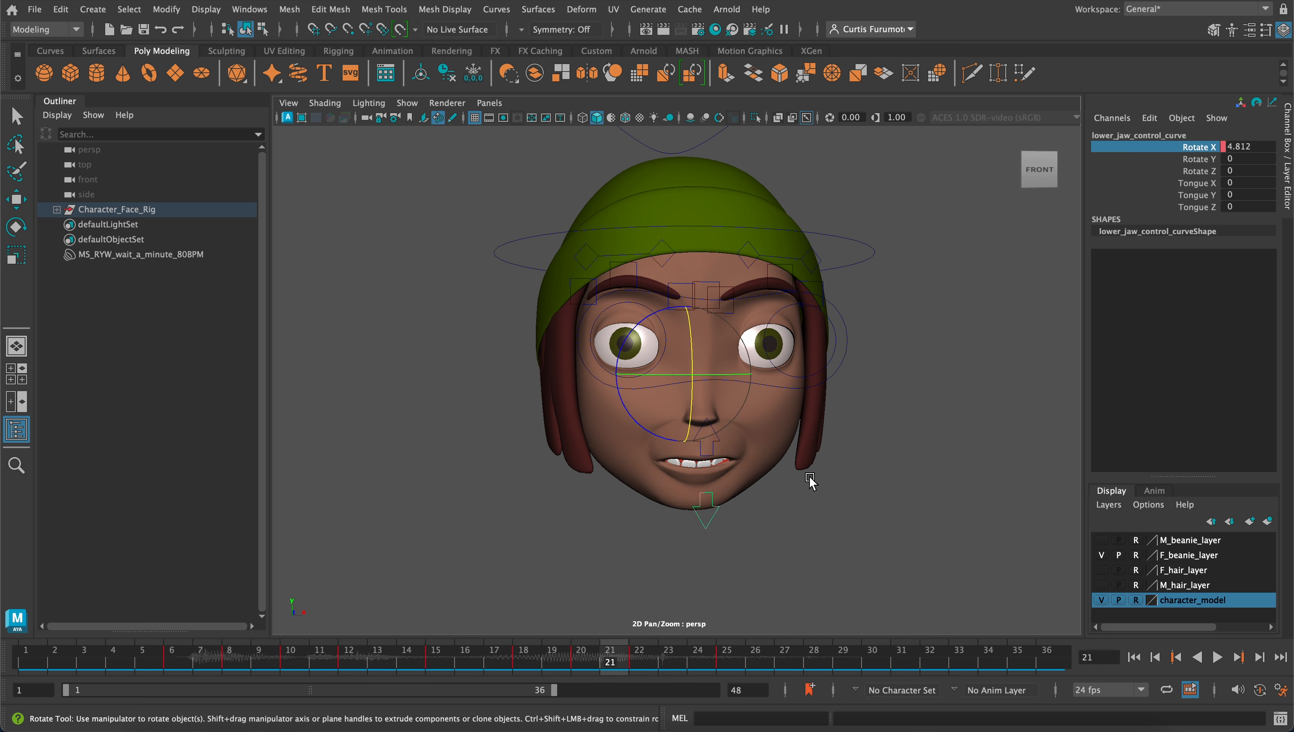
pyautogui.click(583, 666)
pyautogui.click(523, 661)
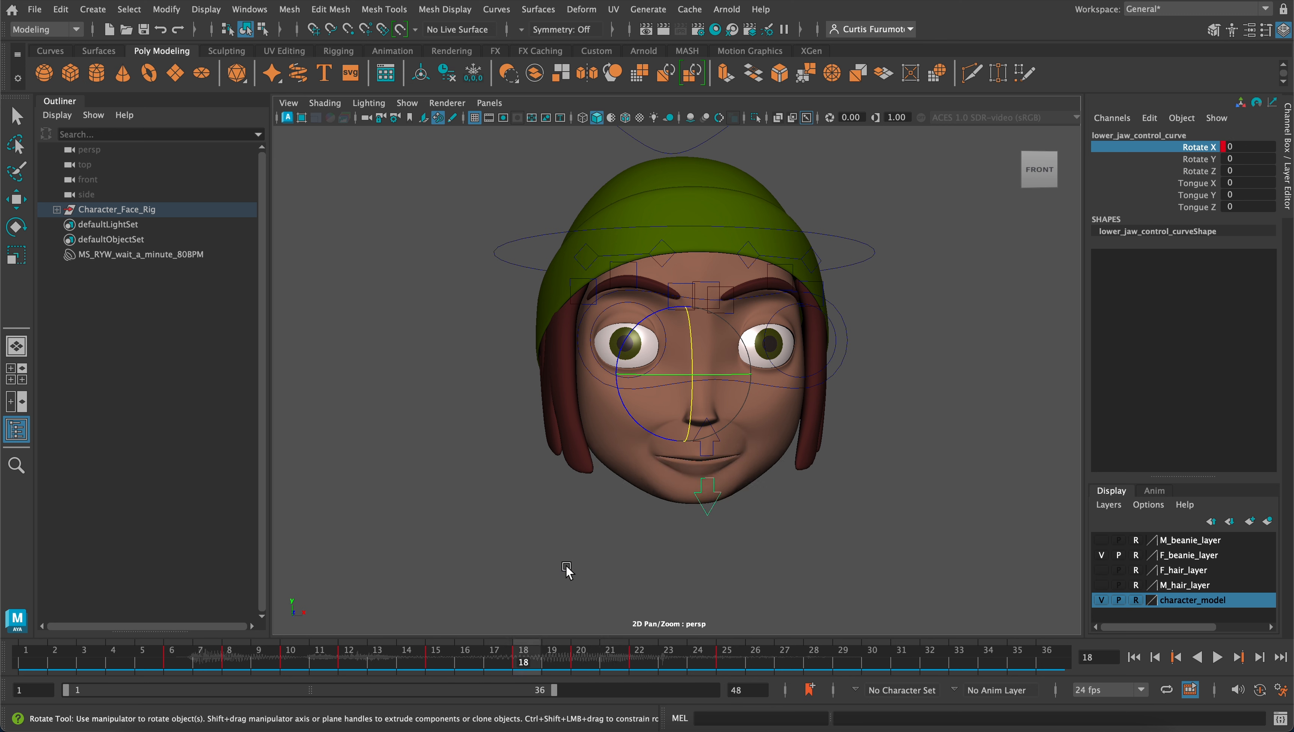
pyautogui.press('q')
pyautogui.click(658, 163)
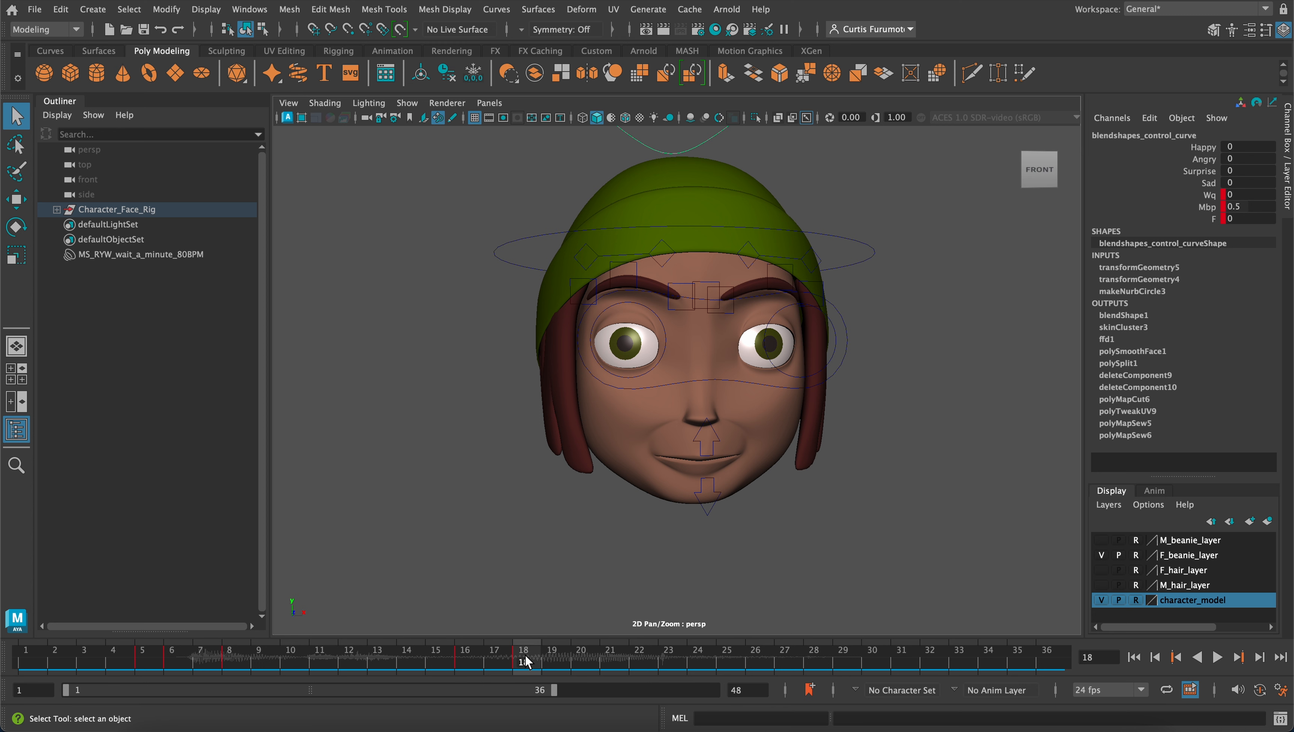
pyautogui.moveTo(527, 661); pyautogui.dragTo(581, 662)
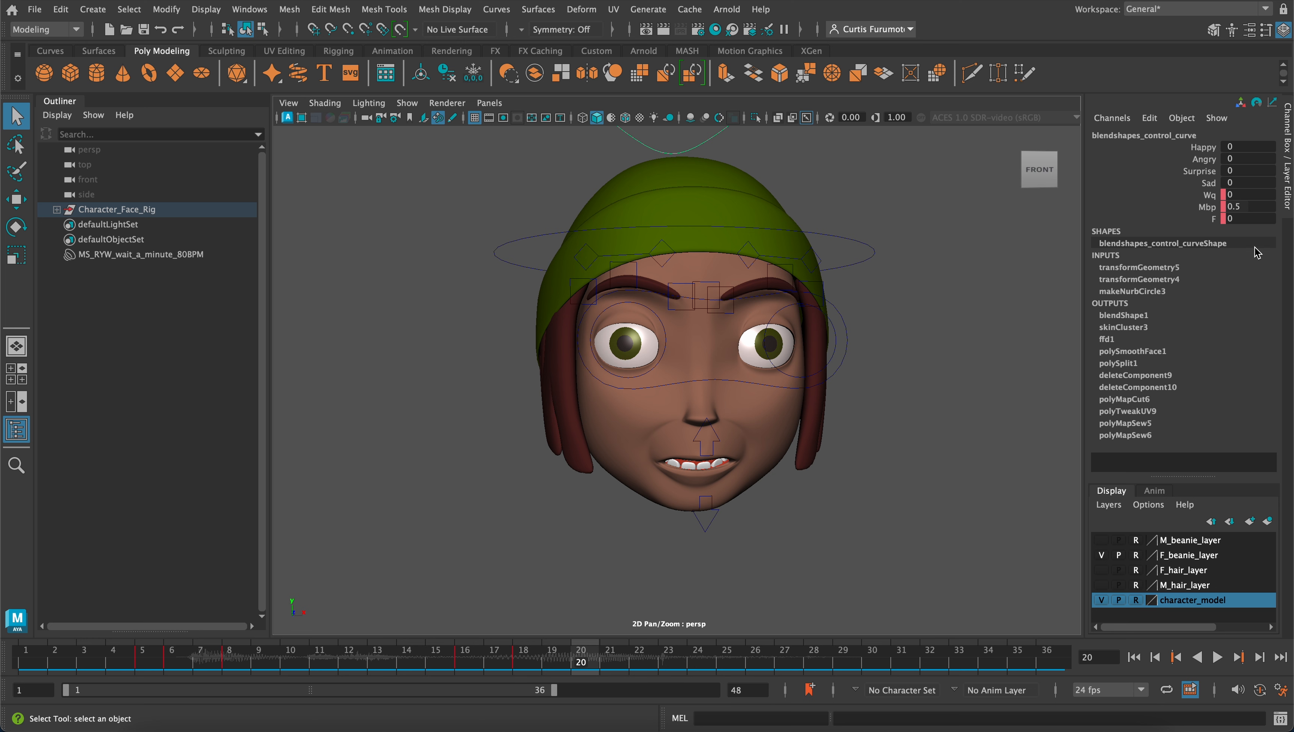
pyautogui.doubleClick(1240, 207)
pyautogui.write('0')
pyautogui.press('Return')
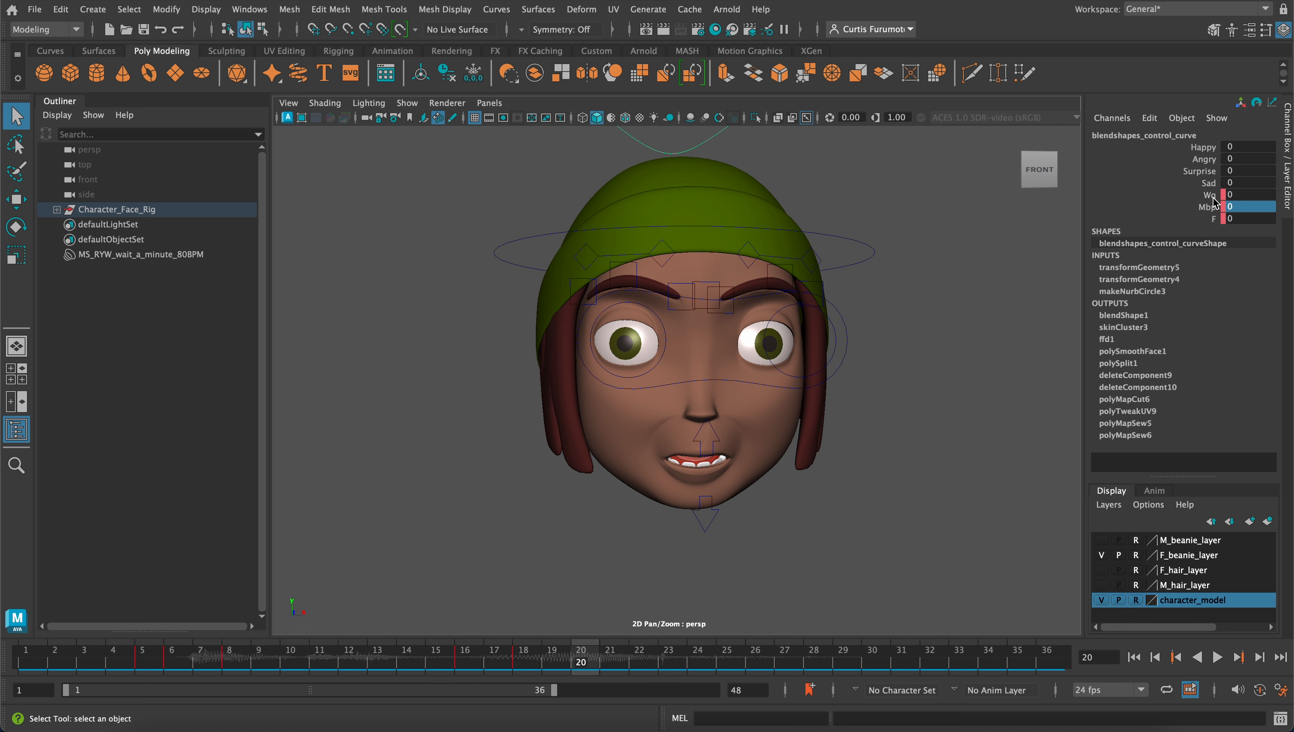
pyautogui.moveTo(1213, 195); pyautogui.dragTo(1215, 219)
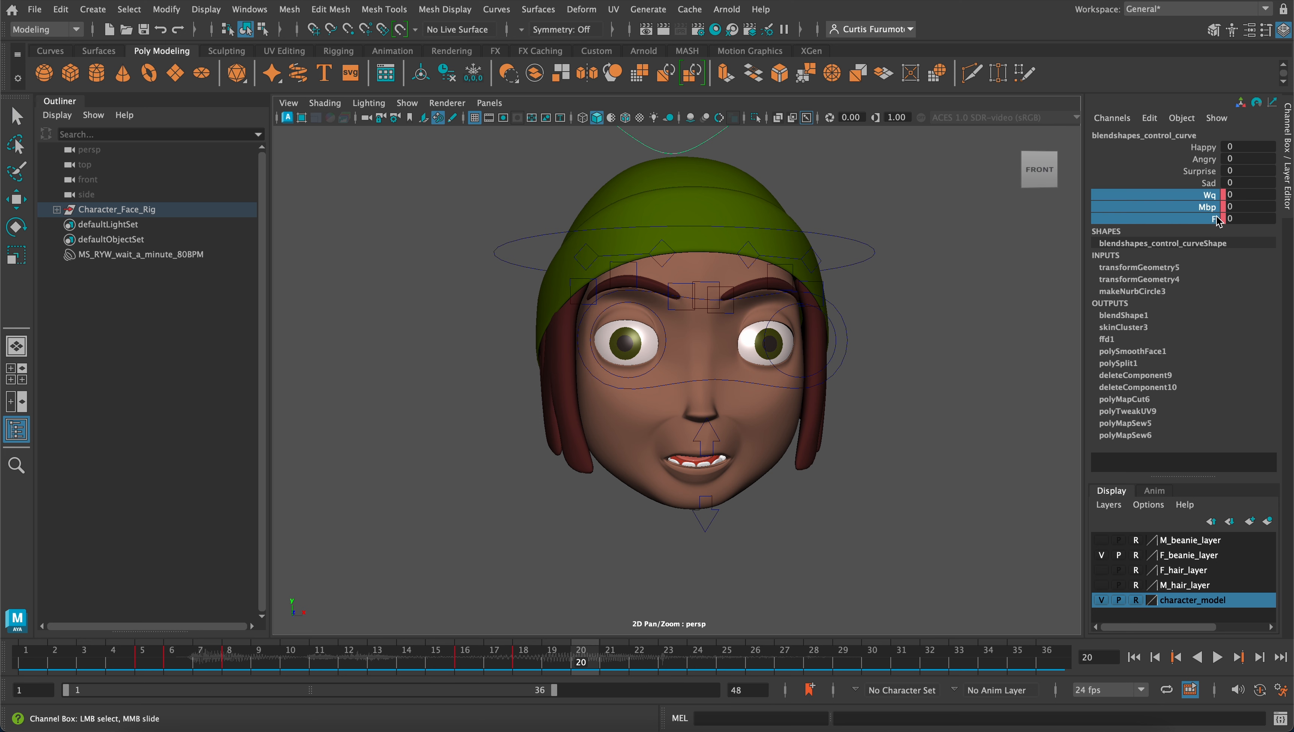
pyautogui.rightClick(1191, 205)
pyautogui.click(1183, 233)
# Return to the start of the timeline and play the animation to review the lip-sync with the audio
pyautogui.moveTo(573, 653); pyautogui.dragTo(115, 628)
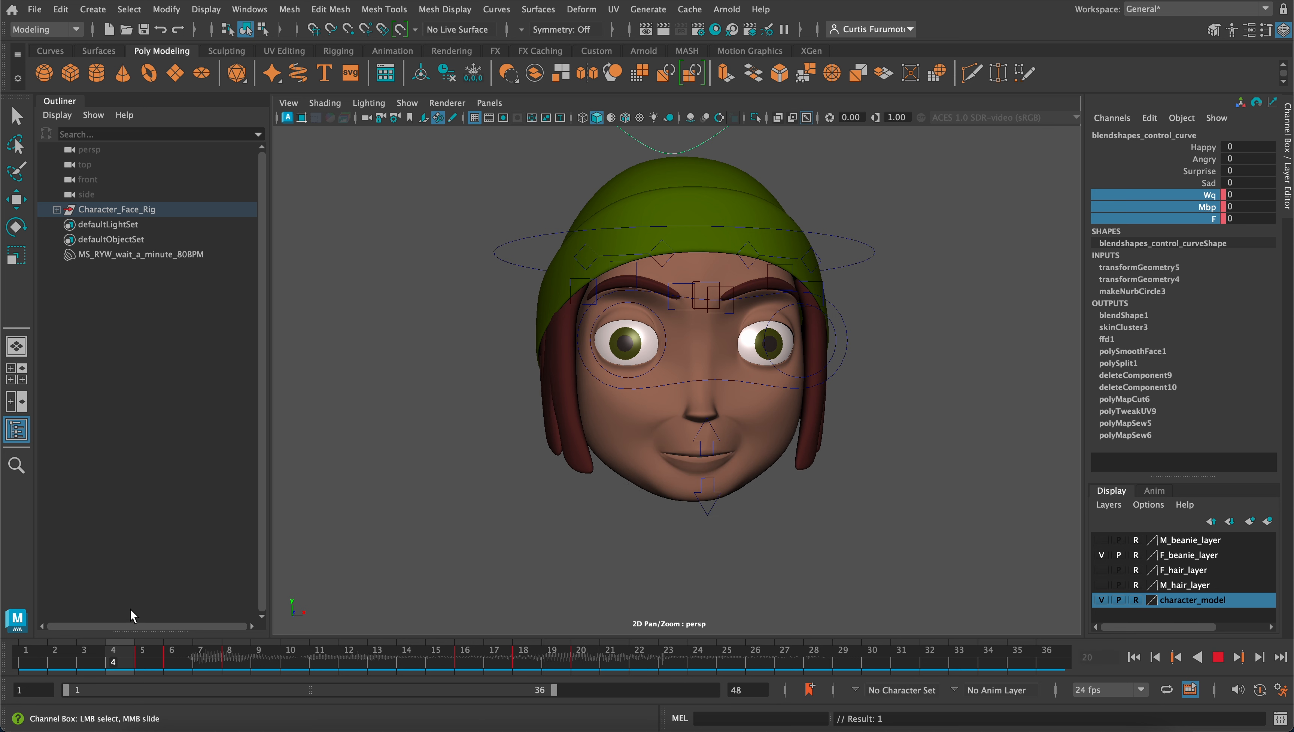
pyautogui.click(1217, 658)
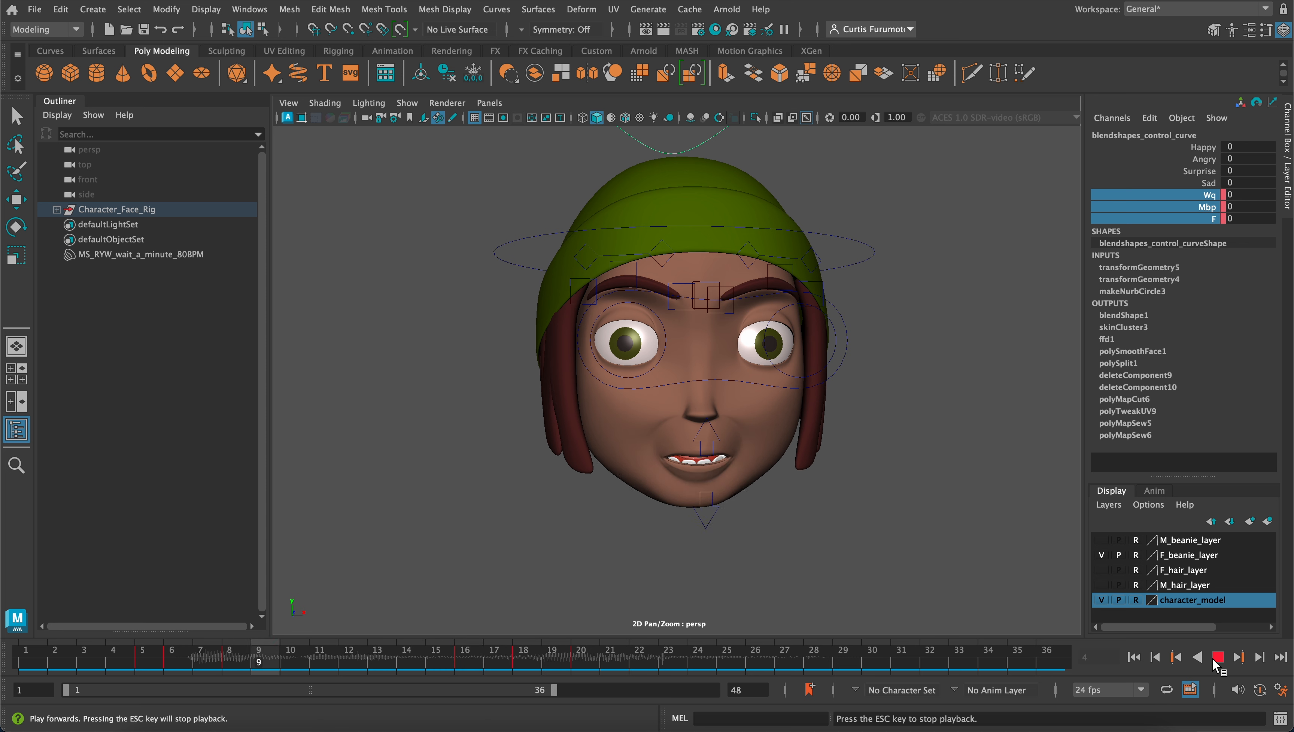
pyautogui.click(1216, 660)
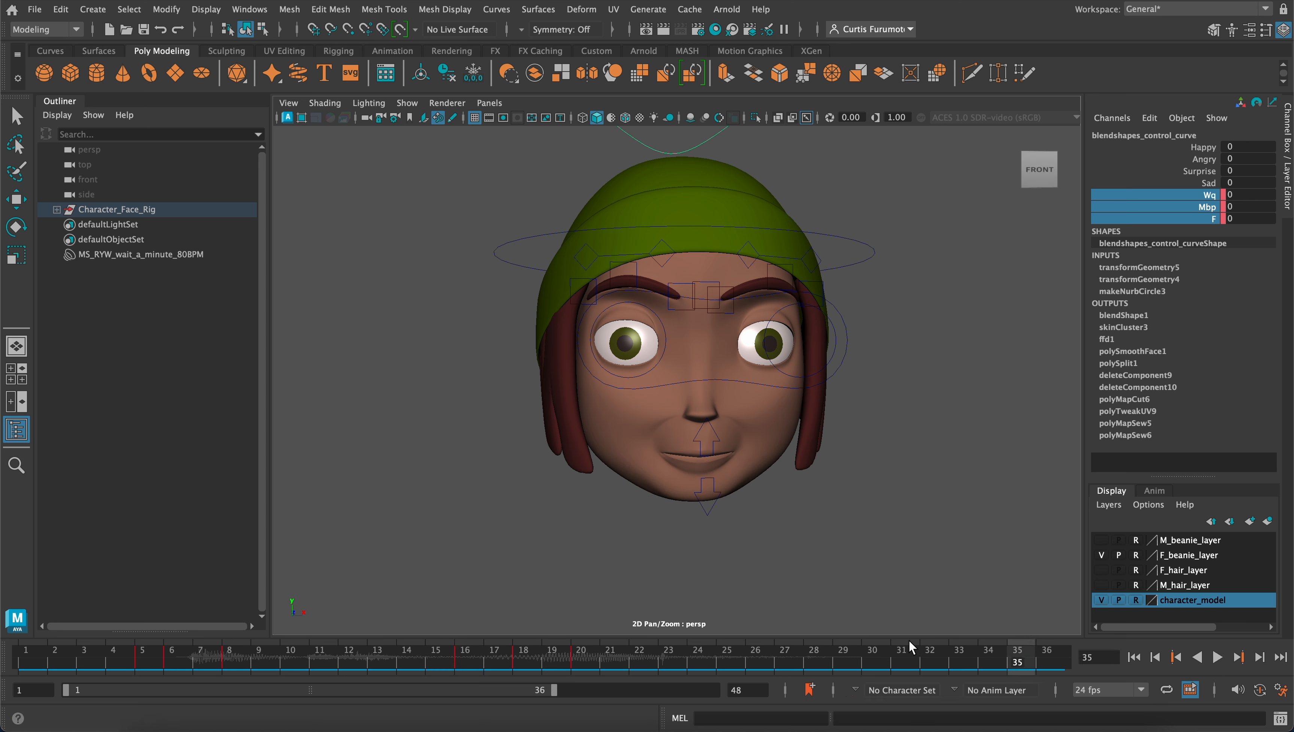
# Scrub back to frame 16 and orbit around the head to examine the face pose from several angles
pyautogui.click(574, 662)
pyautogui.moveTo(573, 662); pyautogui.dragTo(476, 672)
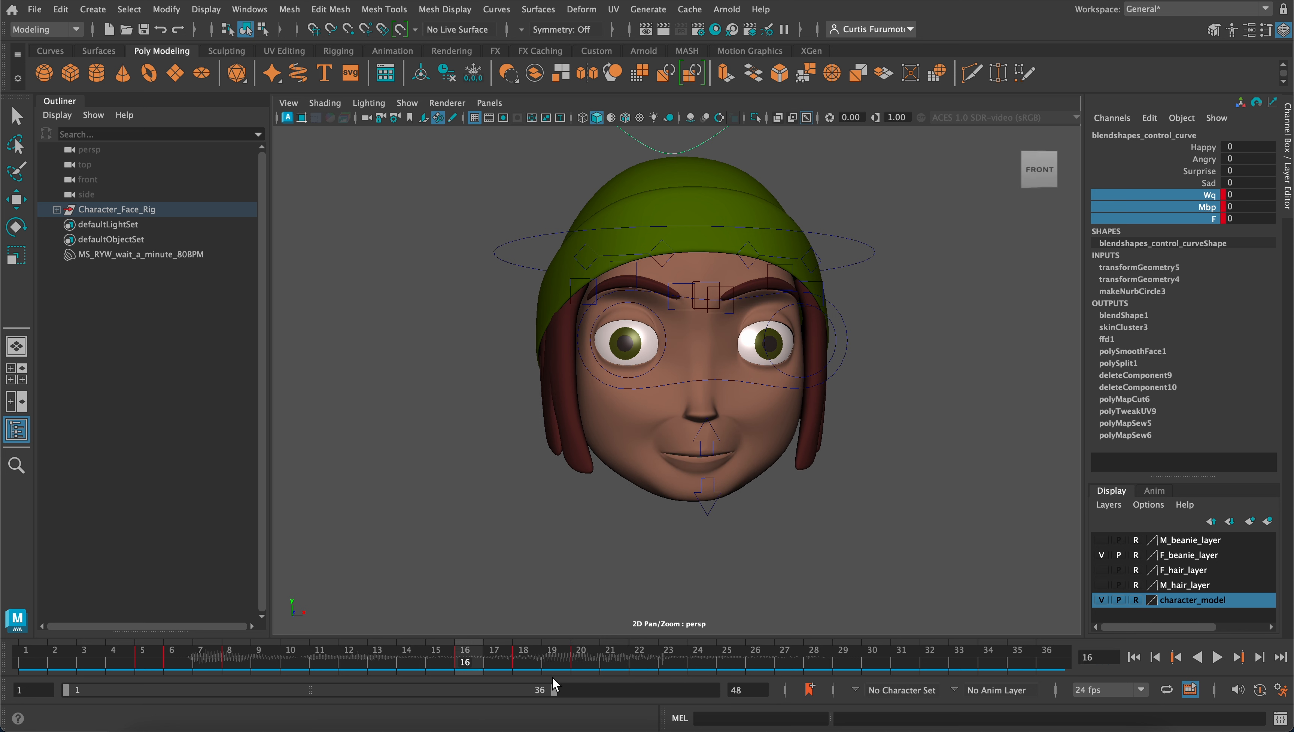
pyautogui.keyDown('alt'); pyautogui.moveTo(615, 523); pyautogui.dragTo(630, 496); pyautogui.keyUp('alt')
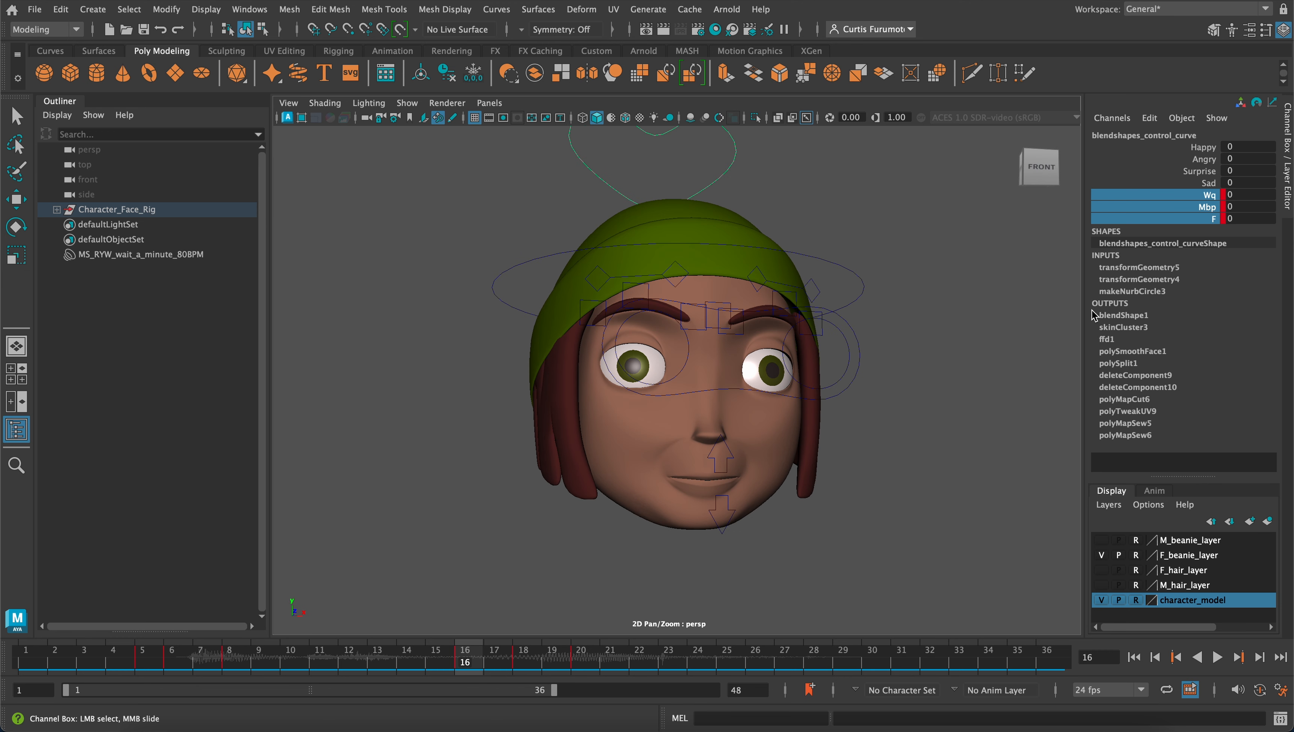
pyautogui.keyDown('alt'); pyautogui.moveTo(741, 397); pyautogui.dragTo(884, 324); pyautogui.keyUp('alt')
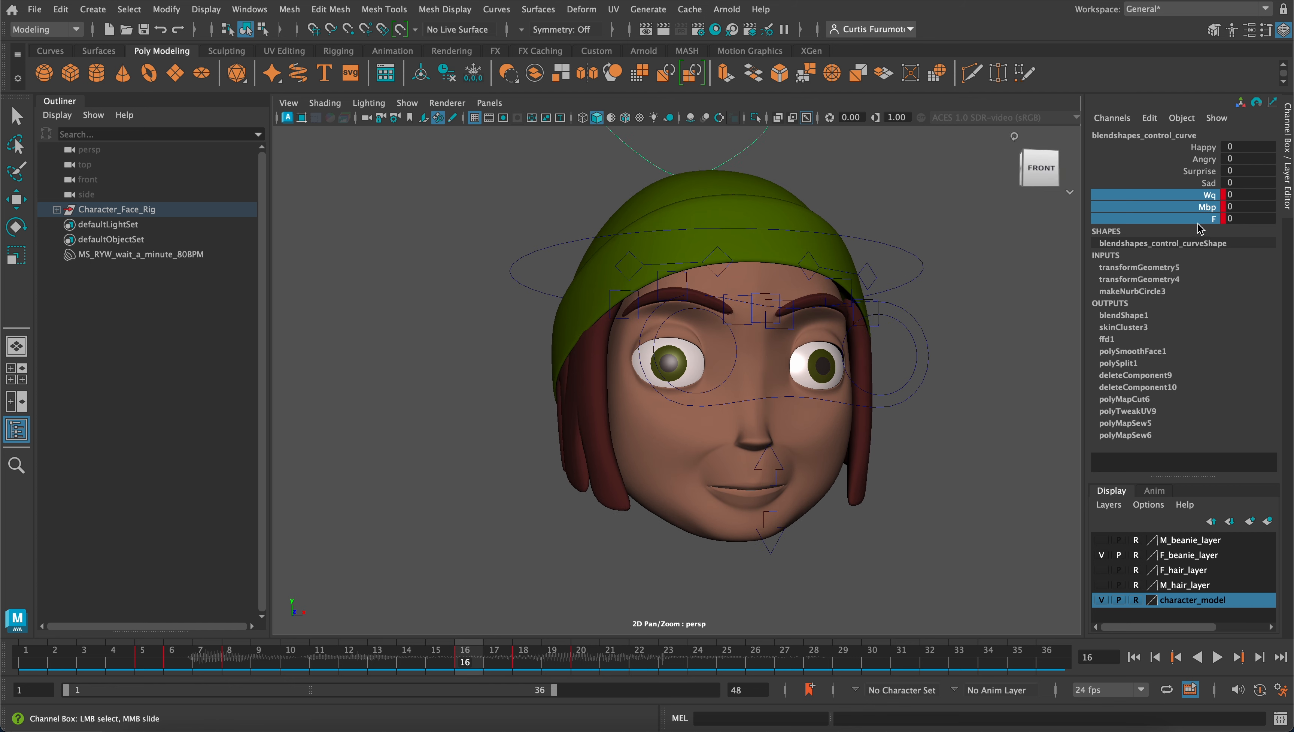
pyautogui.moveTo(839, 328)
pyautogui.keyDown('alt'); pyautogui.mouseDown(button='middle')
pyautogui.moveTo(868, 295)
pyautogui.moveTo(860, 326)
pyautogui.mouseUp(button='middle'); pyautogui.keyUp('alt')
pyautogui.keyDown('alt'); pyautogui.moveTo(860, 327); pyautogui.dragTo(823, 340, button='right'); pyautogui.keyUp('alt')
pyautogui.keyDown('alt'); pyautogui.moveTo(823, 340); pyautogui.dragTo(837, 325); pyautogui.keyUp('alt')
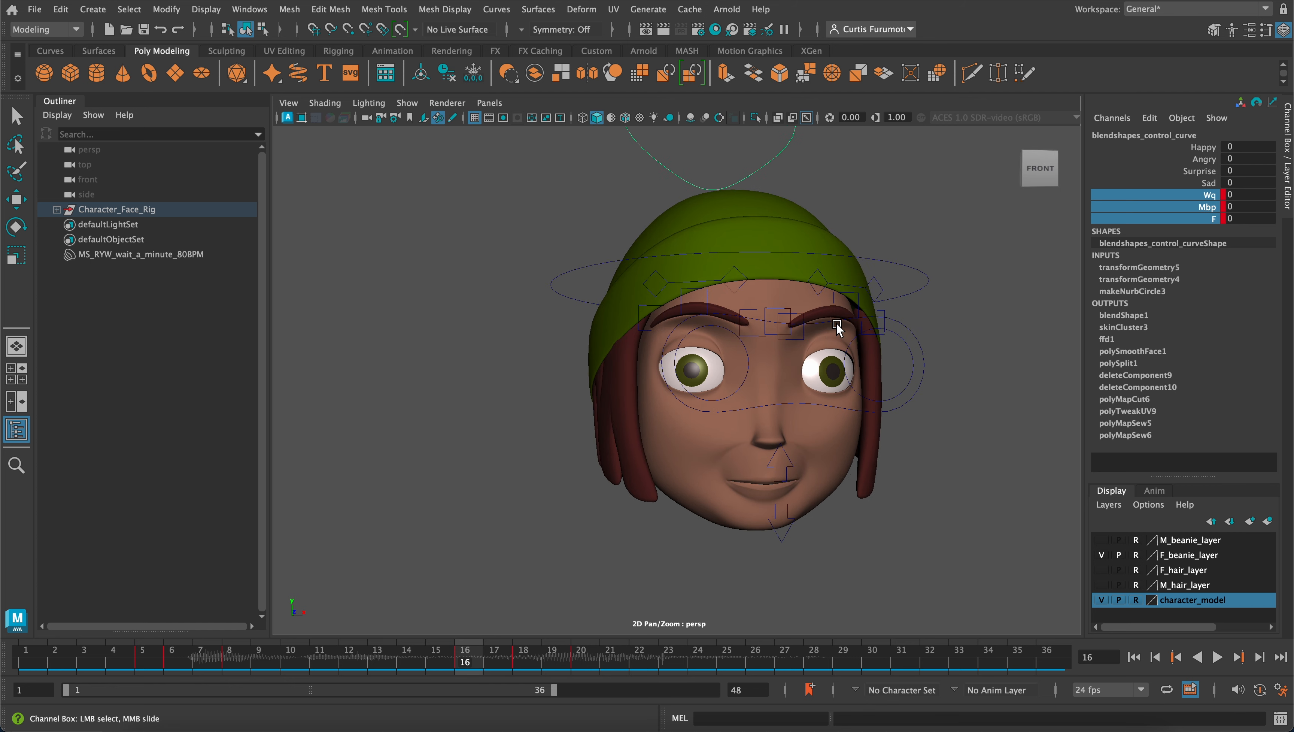
pyautogui.keyDown('alt'); pyautogui.moveTo(837, 324); pyautogui.dragTo(767, 334, button='middle'); pyautogui.keyUp('alt')
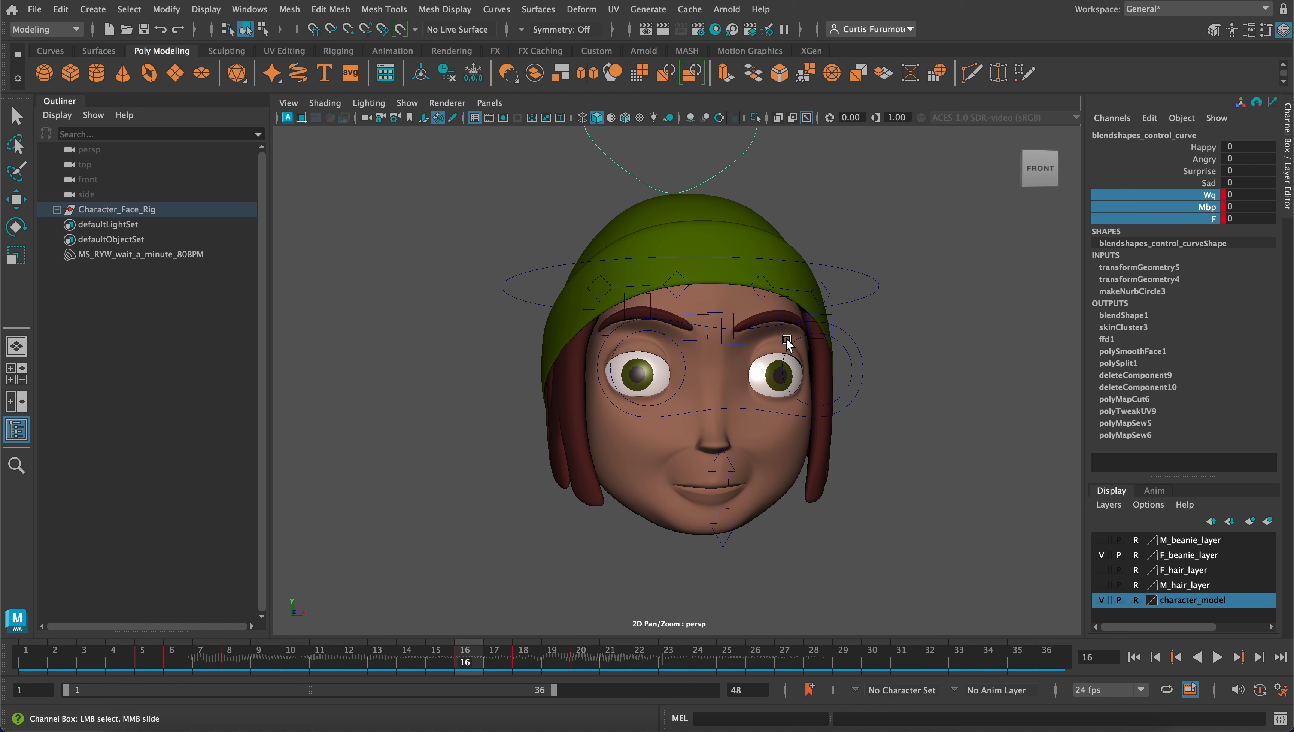
pyautogui.moveTo(708, 405); pyautogui.dragTo(731, 423, button='middle')
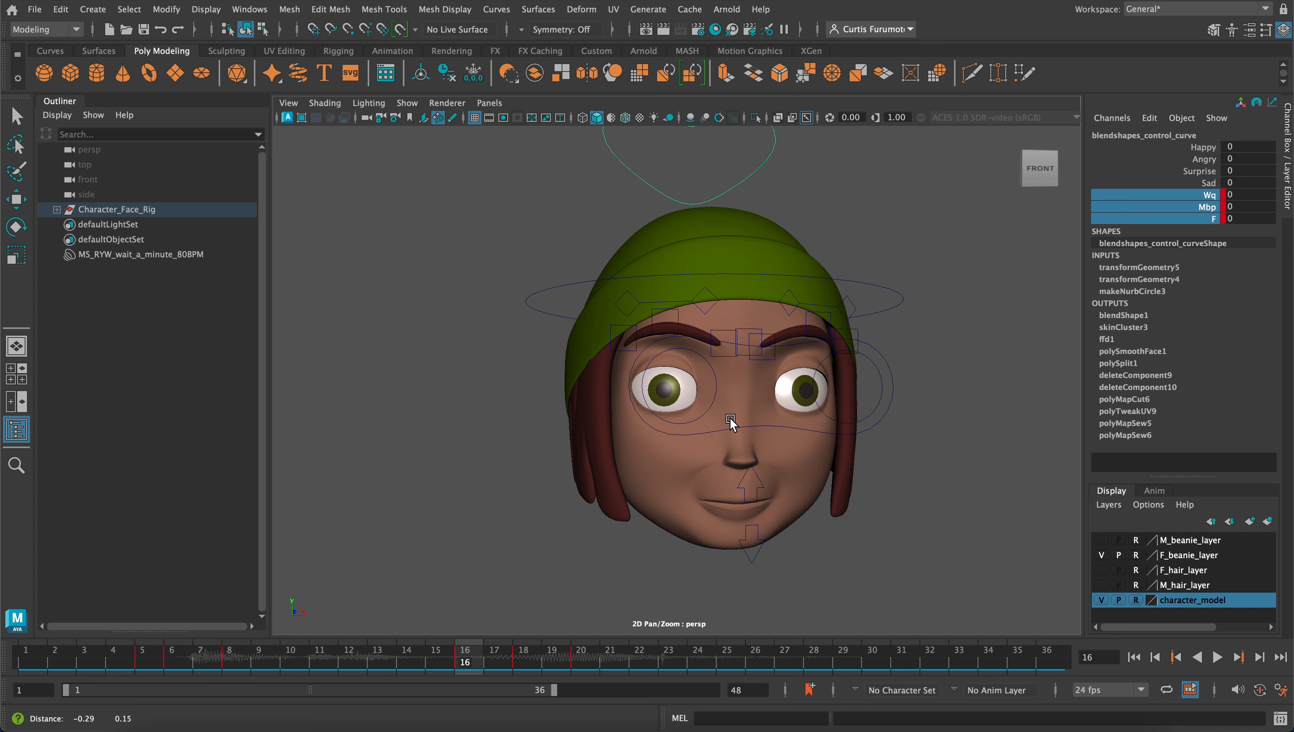
pyautogui.scroll(-4, 733, 420)
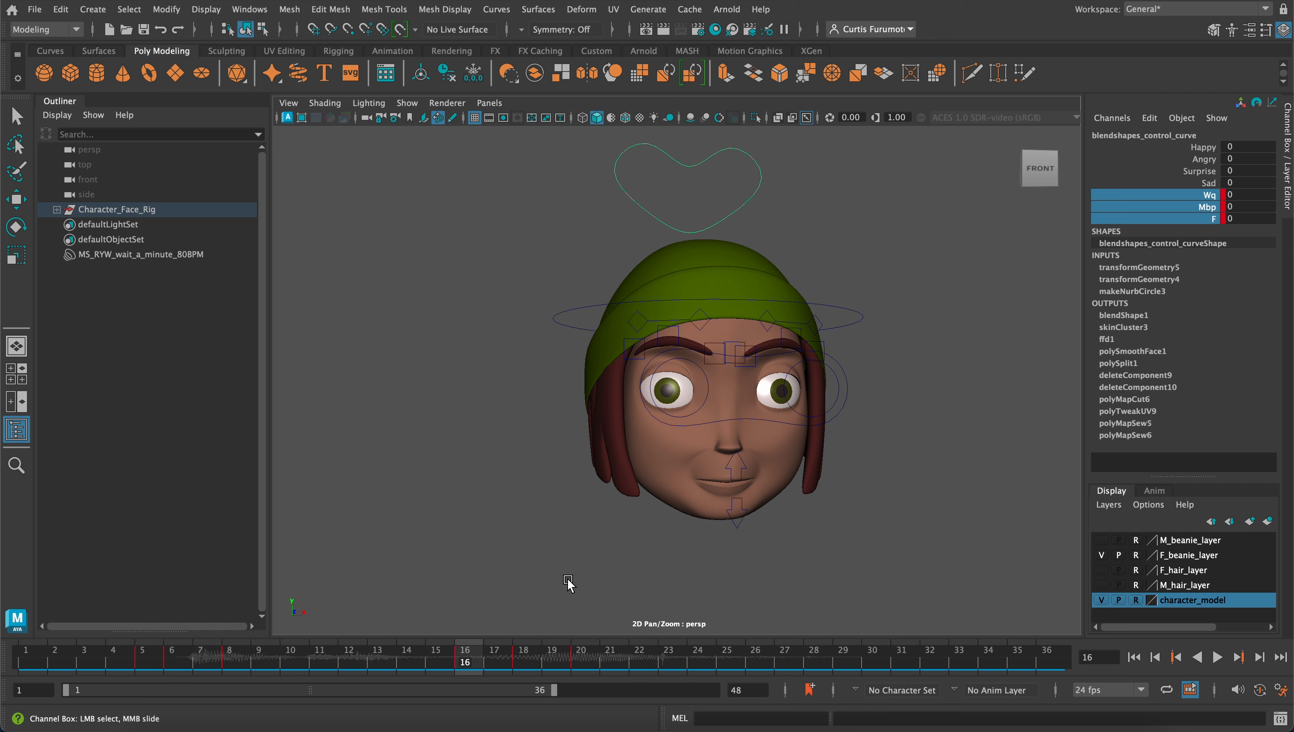
pyautogui.keyDown('alt'); pyautogui.moveTo(569, 583); pyautogui.dragTo(610, 501); pyautogui.keyUp('alt')
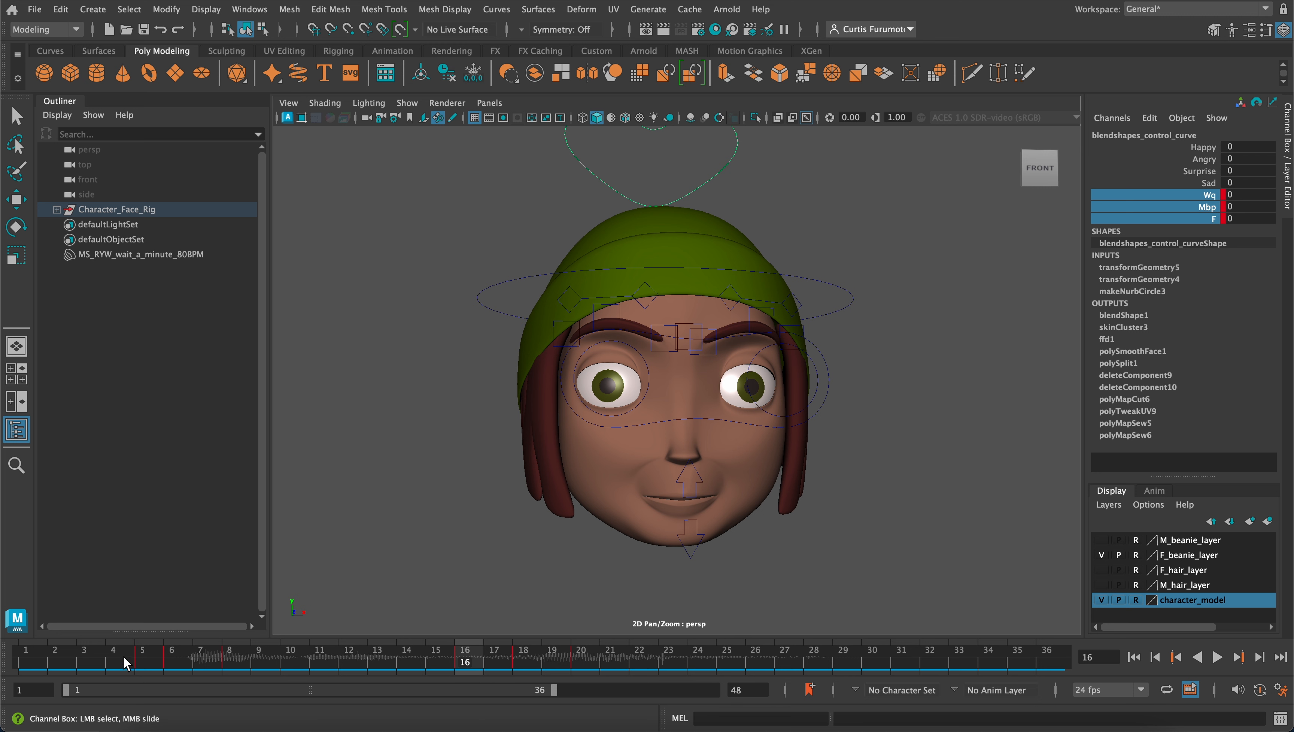
# On frame 1, set the blendshapes control's Surprise channel to 0.3 and key that channel
pyautogui.click(29, 663)
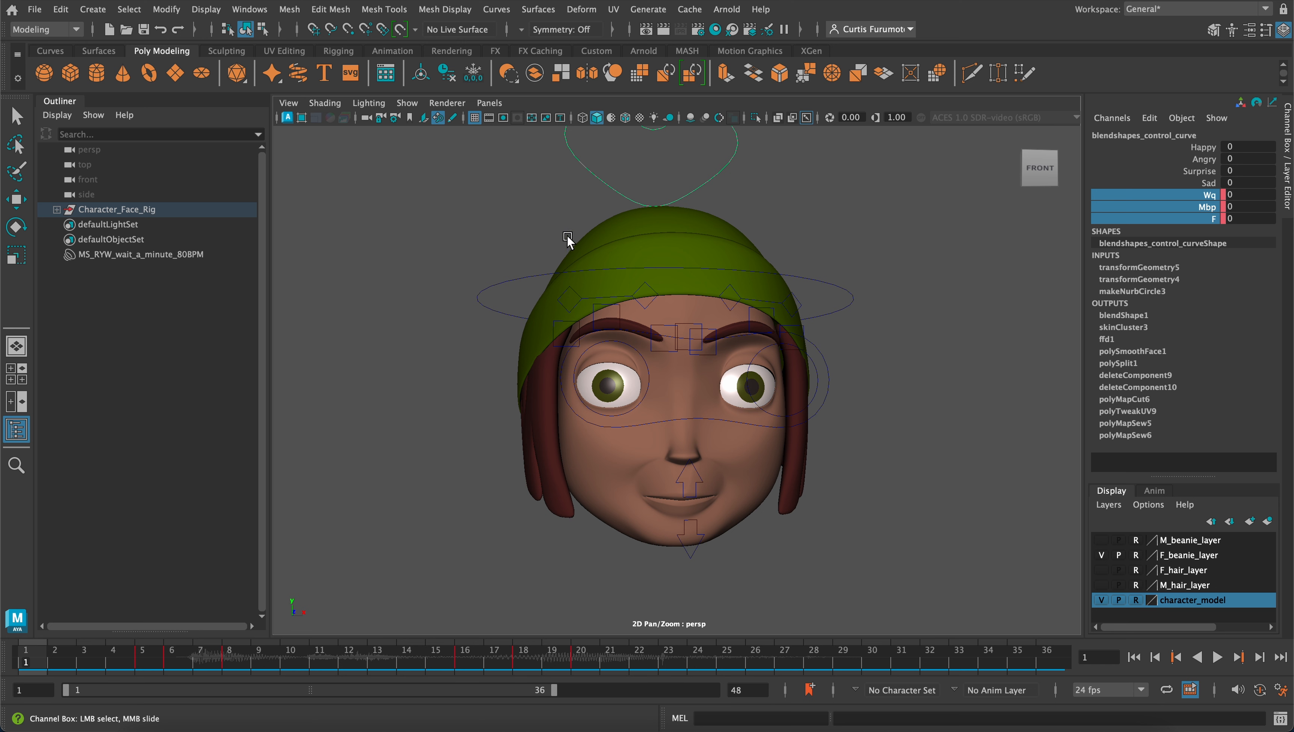
pyautogui.click(548, 221)
pyautogui.click(613, 188)
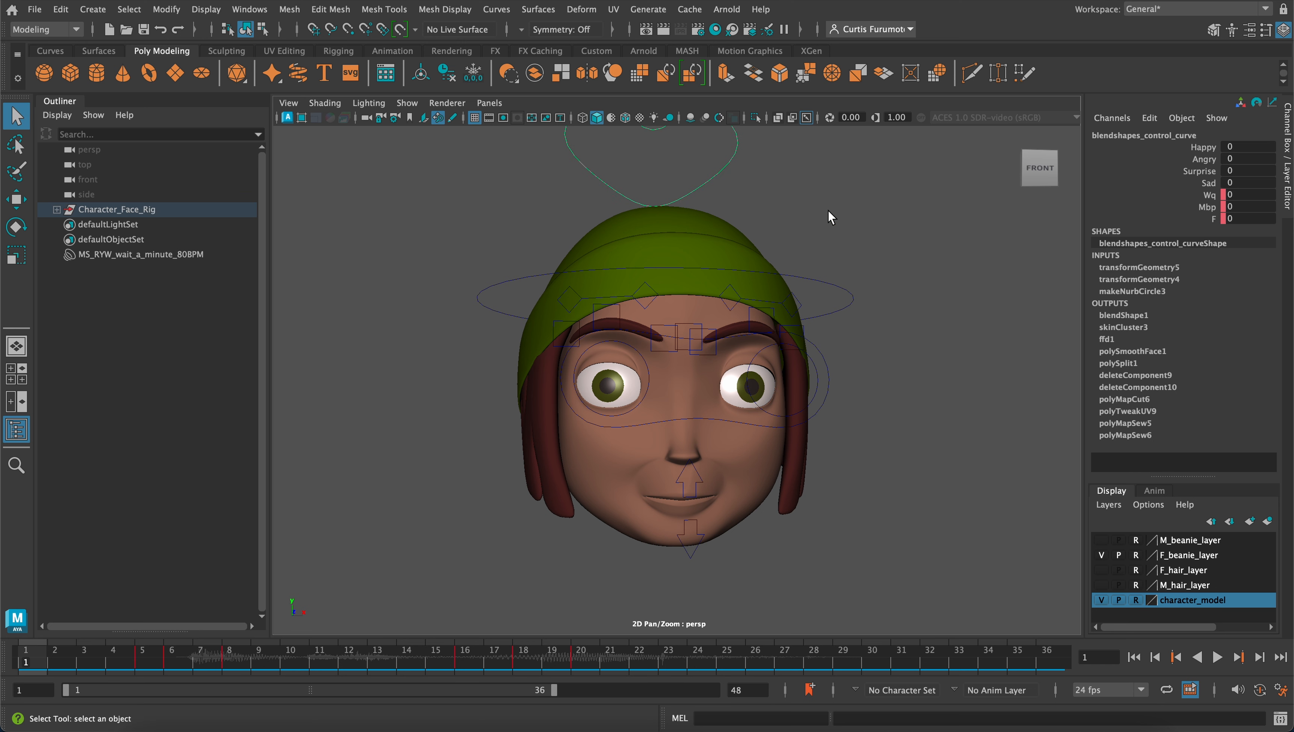
pyautogui.doubleClick(1247, 171)
pyautogui.write('0.3')
pyautogui.press('Return')
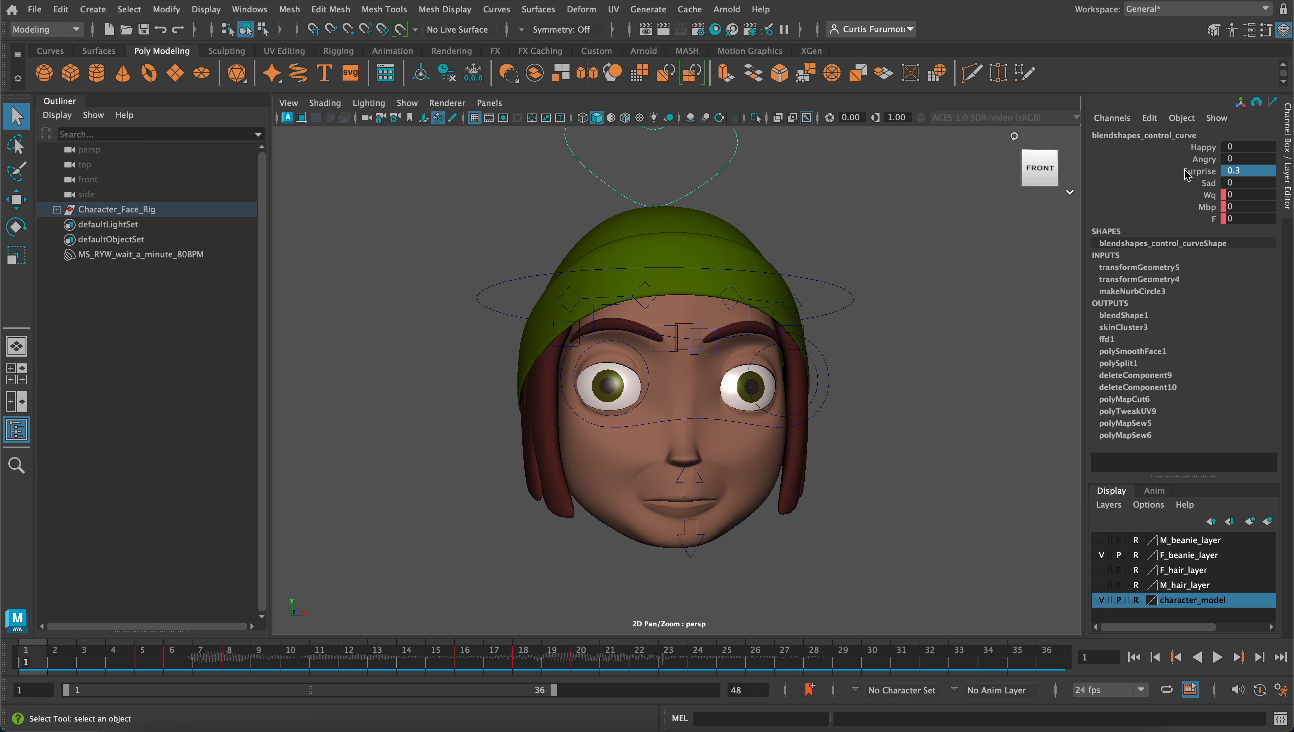
pyautogui.rightClick(1203, 171)
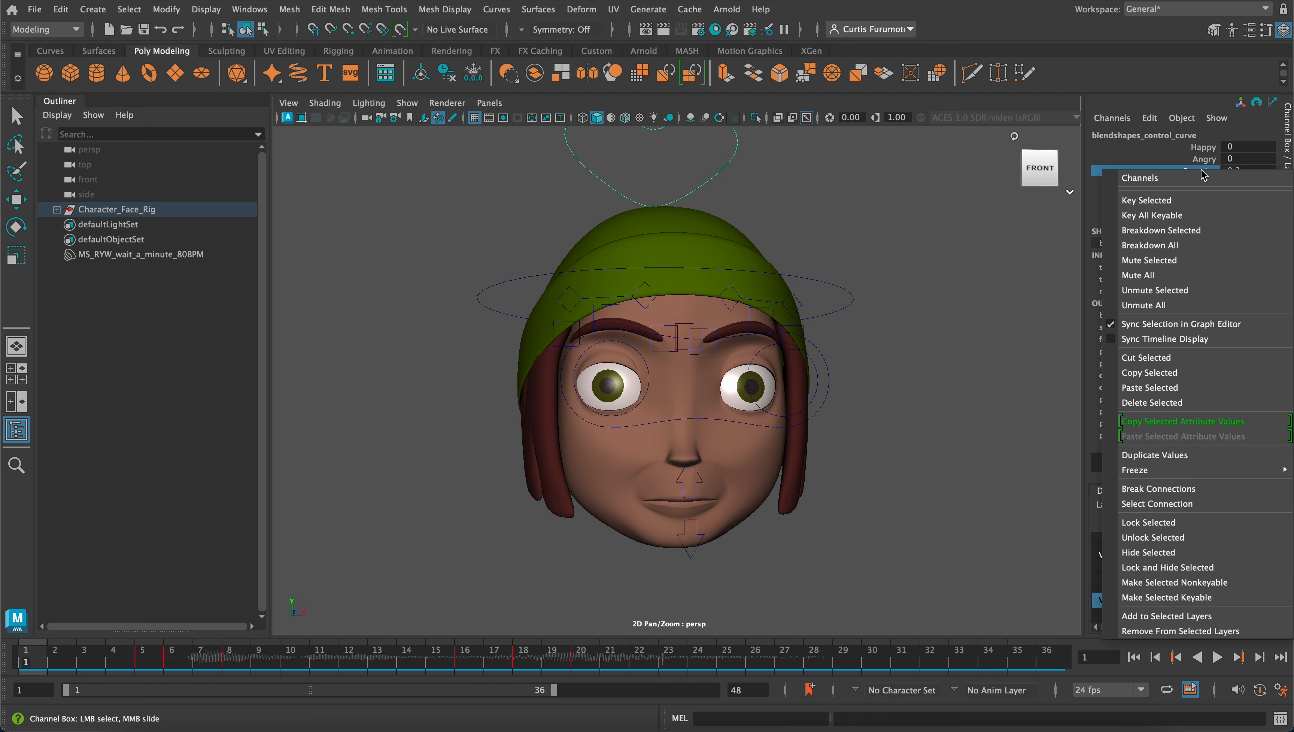
pyautogui.click(1193, 200)
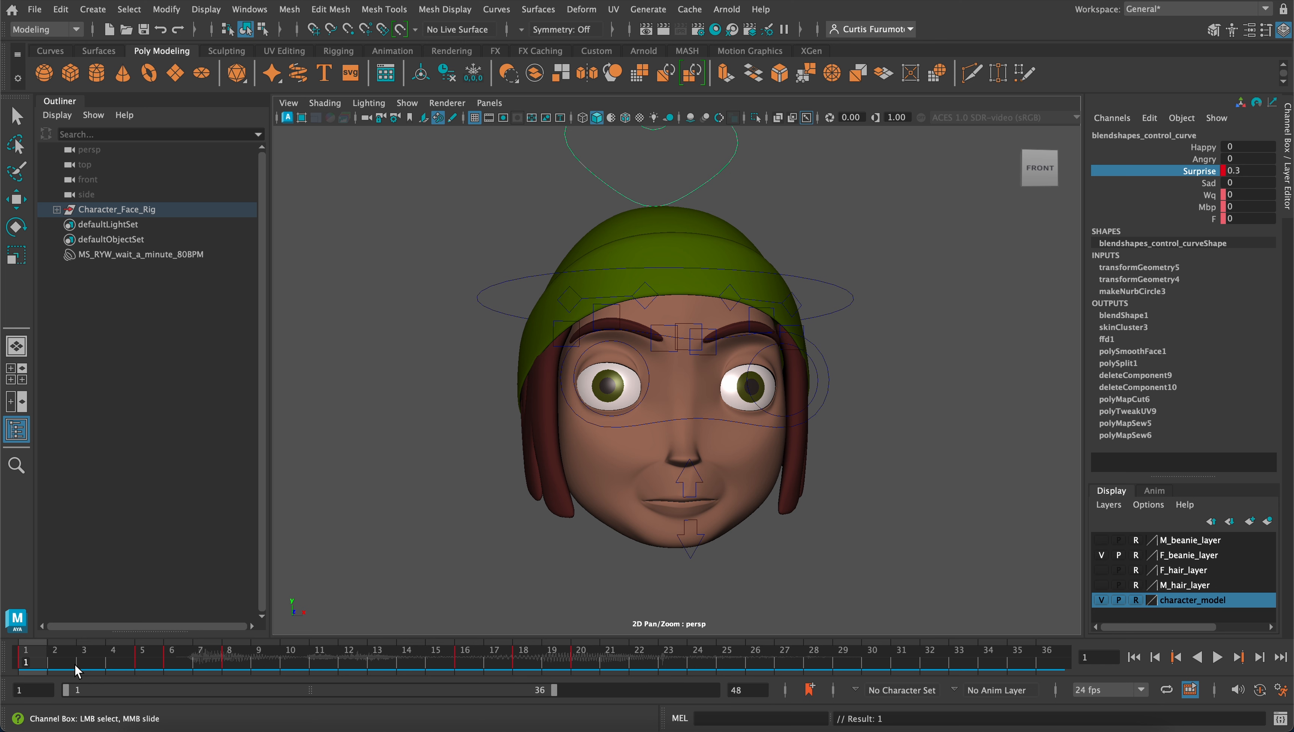
# Scrub and play the early frames through frame 14 to review the mouth shapes with the Surprise expression
pyautogui.moveTo(44, 658)
pyautogui.mouseDown()
pyautogui.moveTo(382, 680)
pyautogui.moveTo(699, 661)
pyautogui.moveTo(205, 661)
pyautogui.mouseUp()
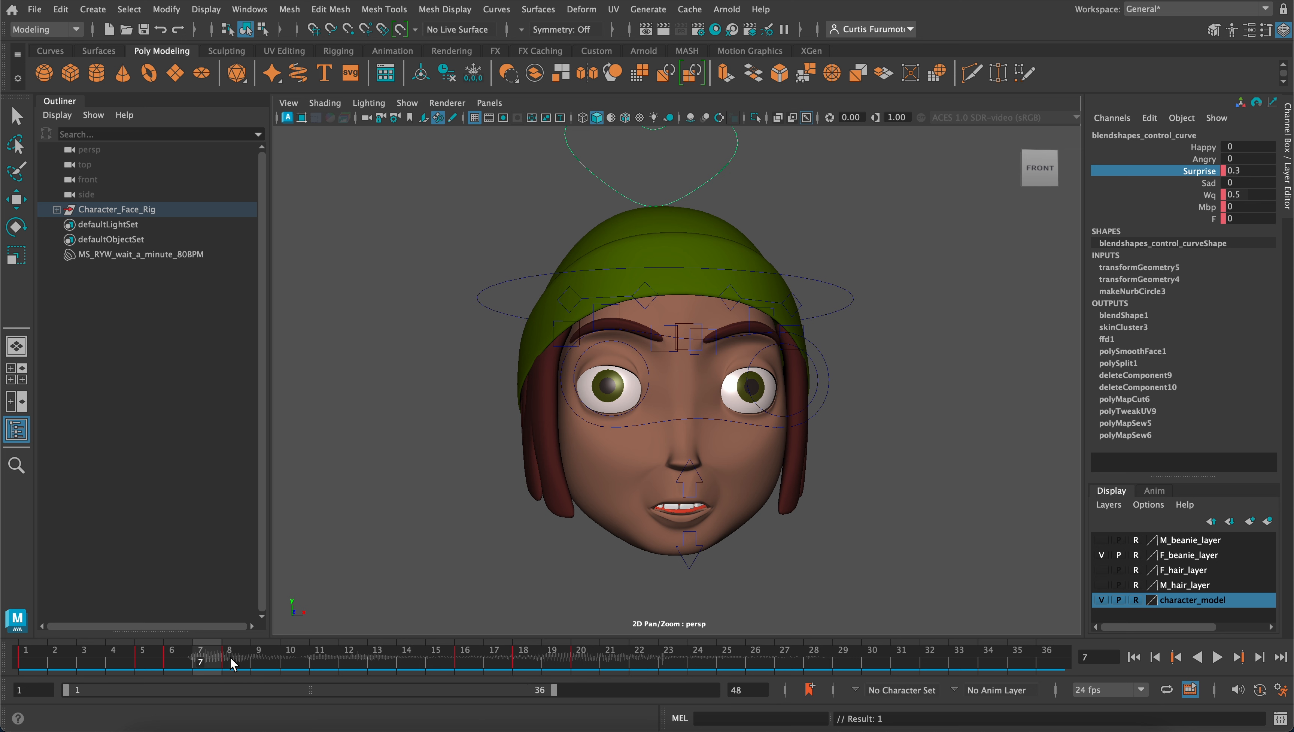
pyautogui.hotkey('alt', 'v')
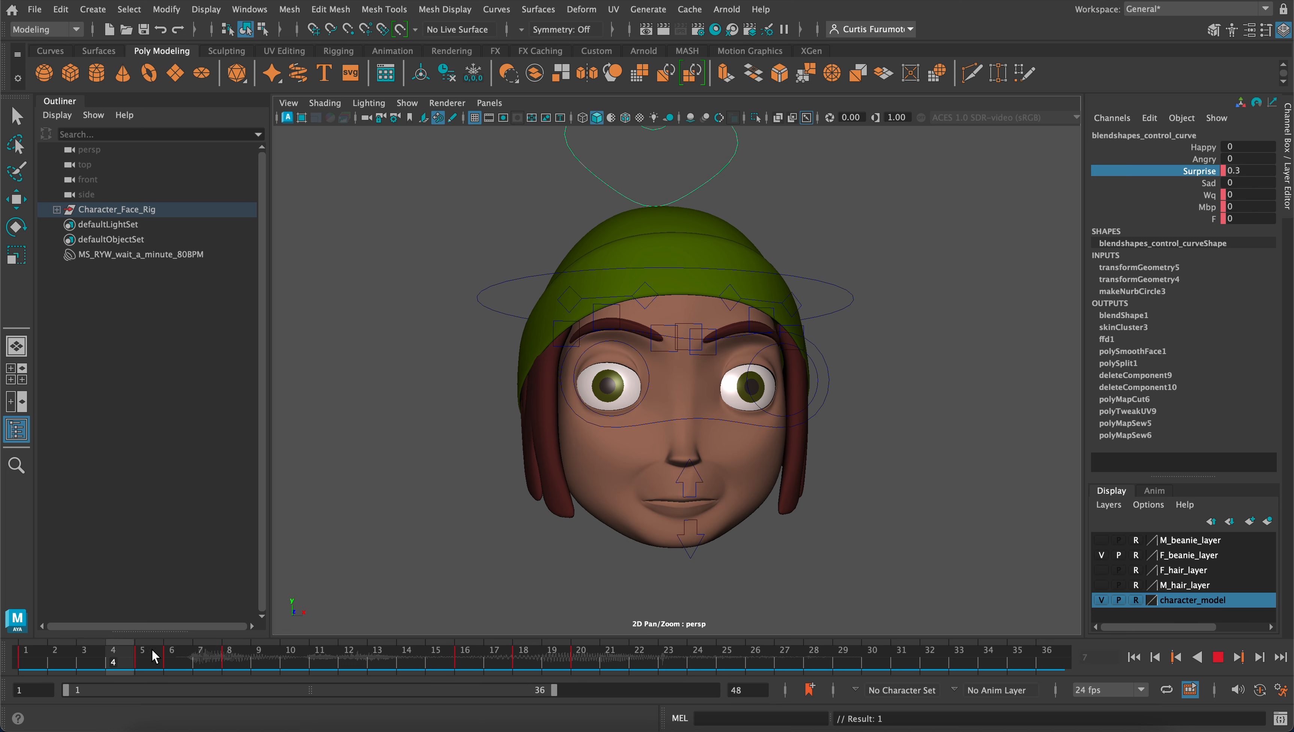
pyautogui.moveTo(153, 652); pyautogui.dragTo(408, 666)
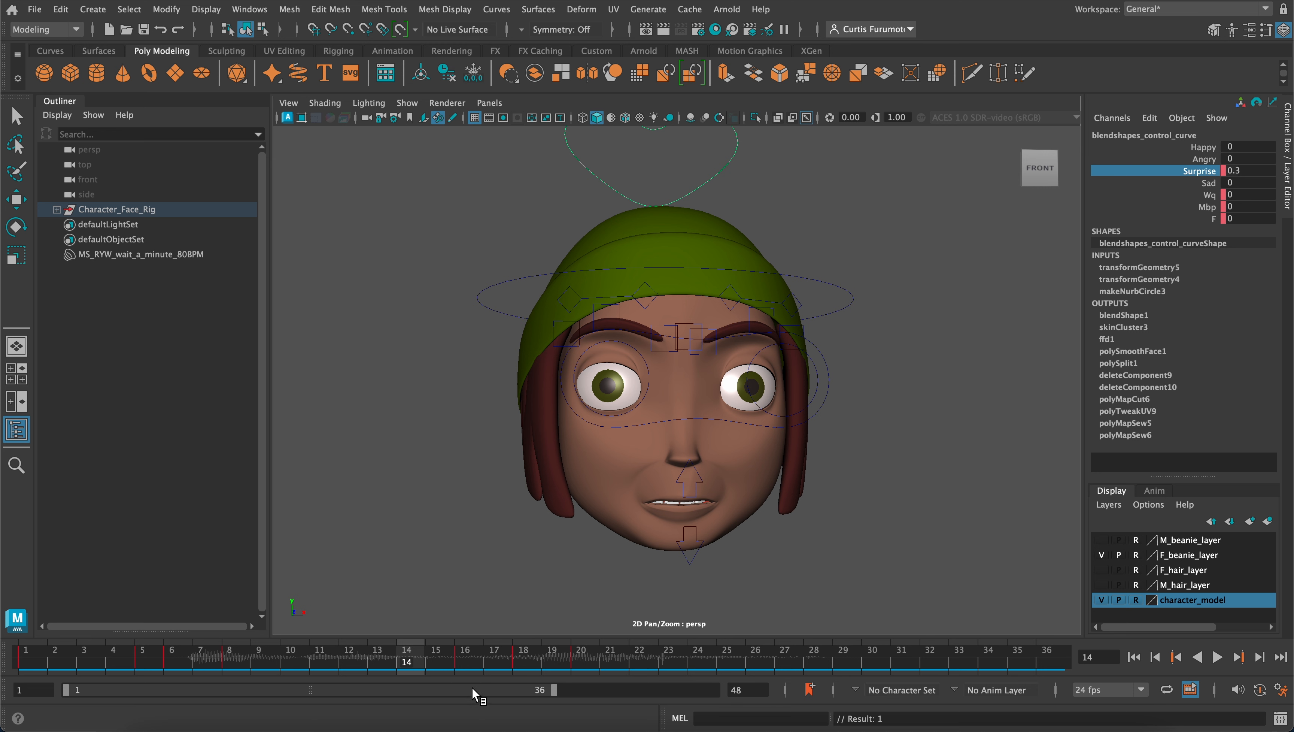
# On frame 16, select the right and left brow controls and key their Translate and Rotate channels
pyautogui.click(460, 659)
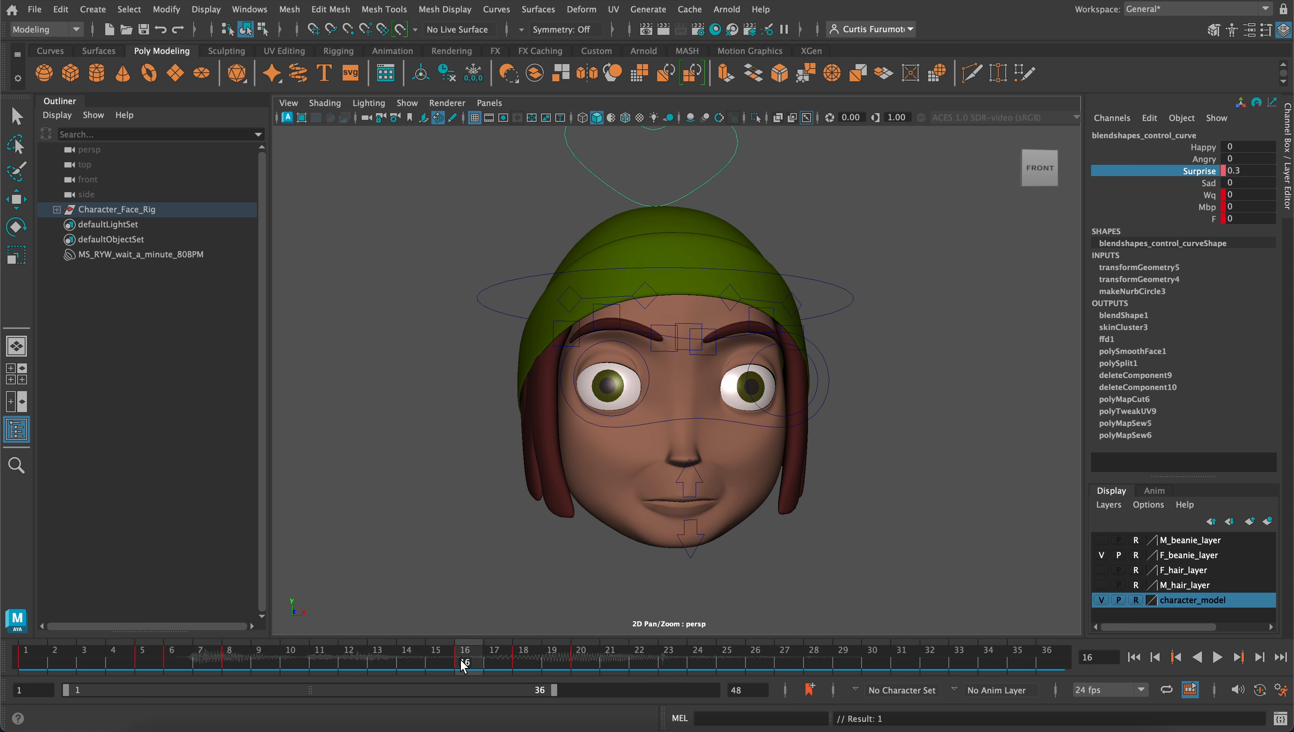
pyautogui.moveTo(463, 663)
pyautogui.mouseDown()
pyautogui.moveTo(540, 660)
pyautogui.moveTo(466, 662)
pyautogui.mouseUp()
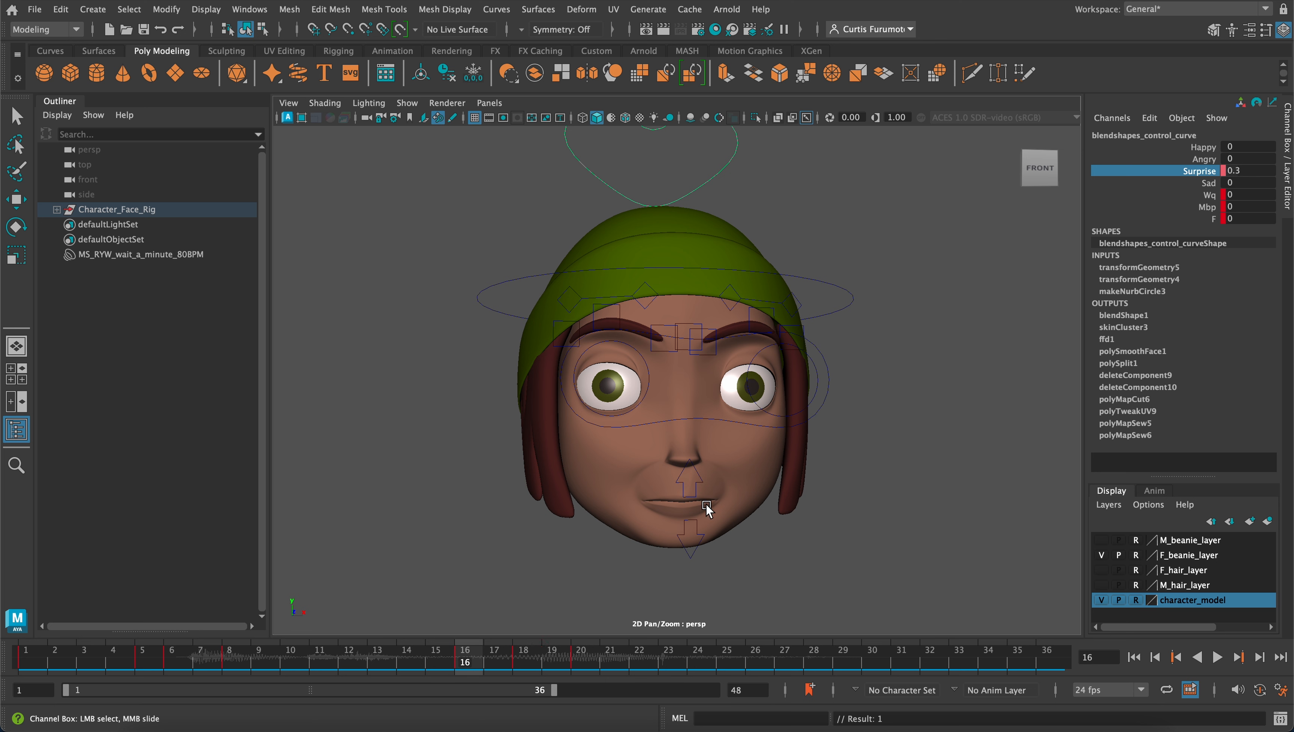
pyautogui.press('q')
pyautogui.click(625, 299)
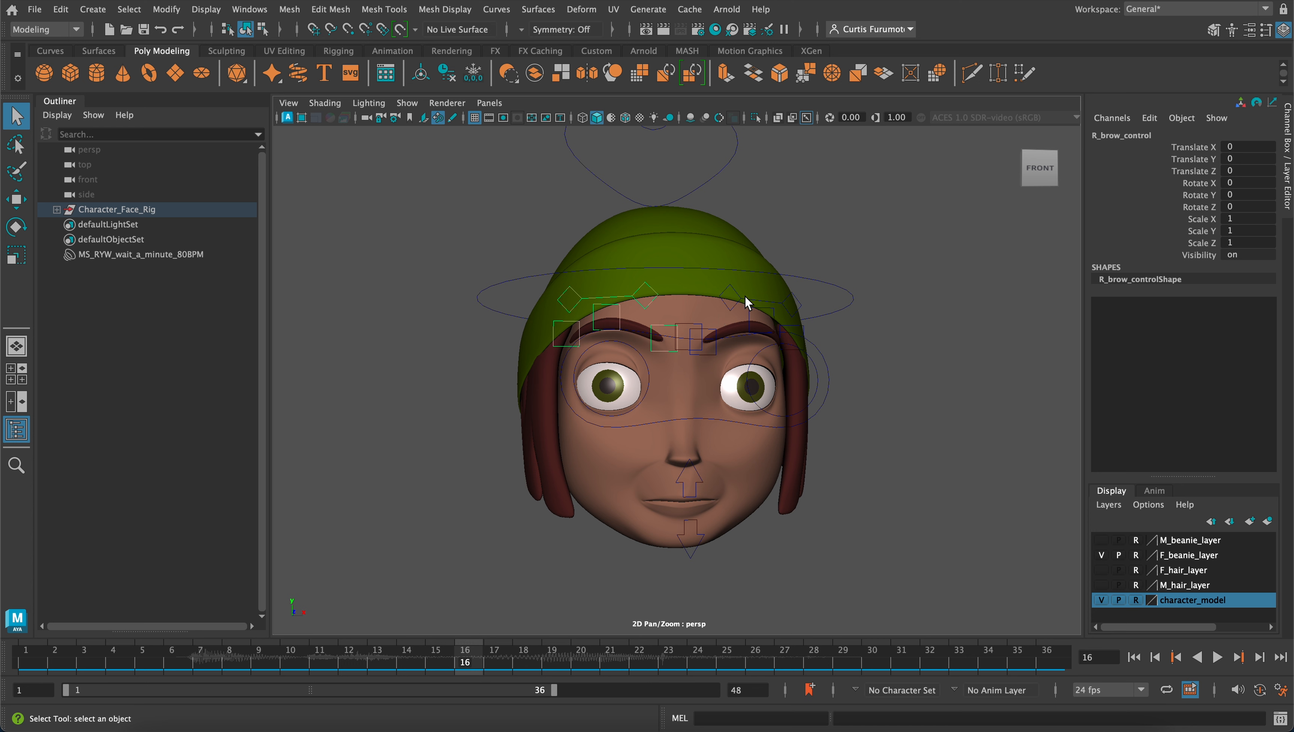
pyautogui.click(745, 296)
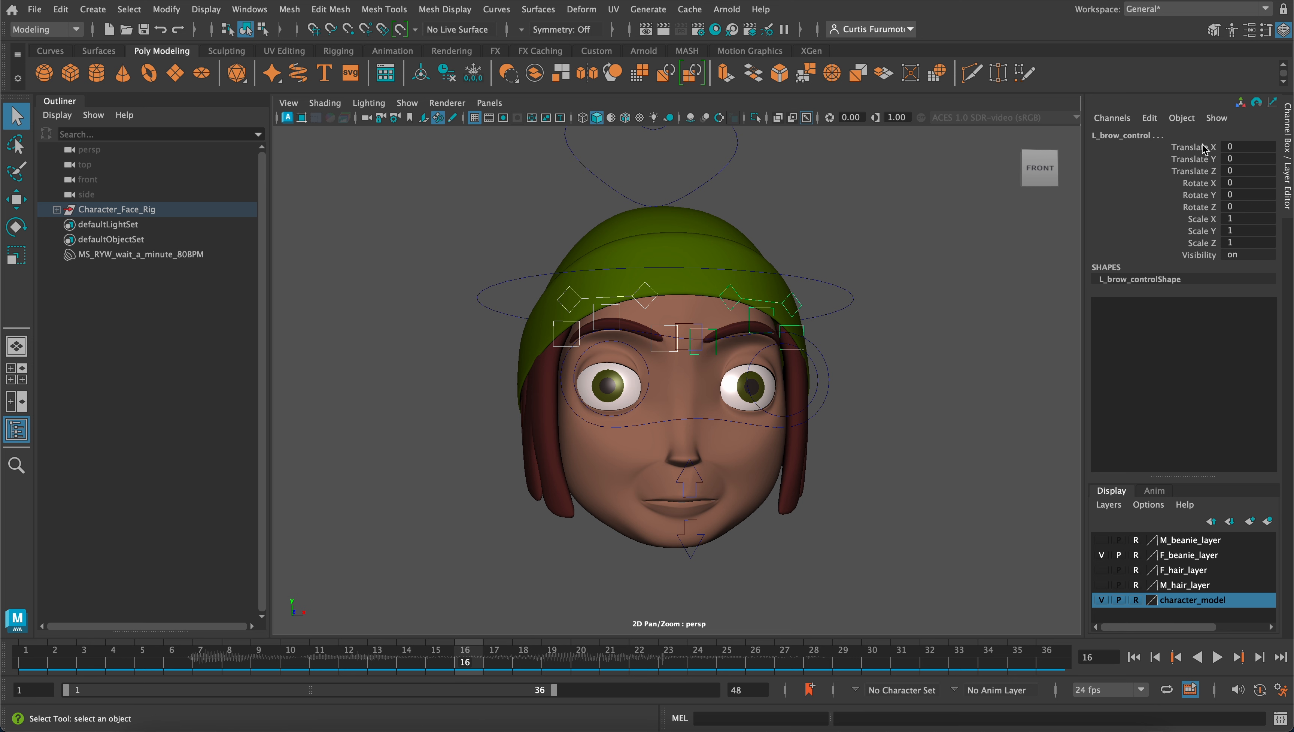
pyautogui.moveTo(1206, 147); pyautogui.dragTo(1202, 248)
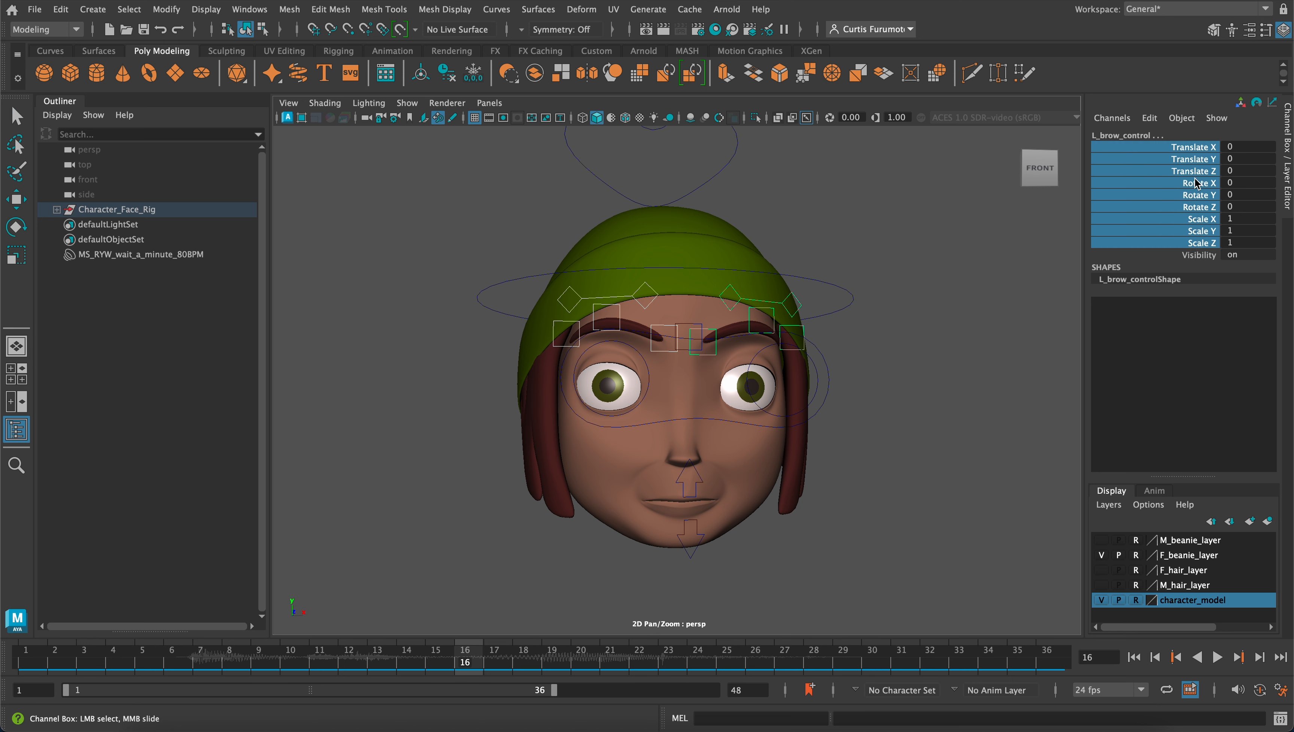
pyautogui.moveTo(1198, 149); pyautogui.dragTo(1199, 209)
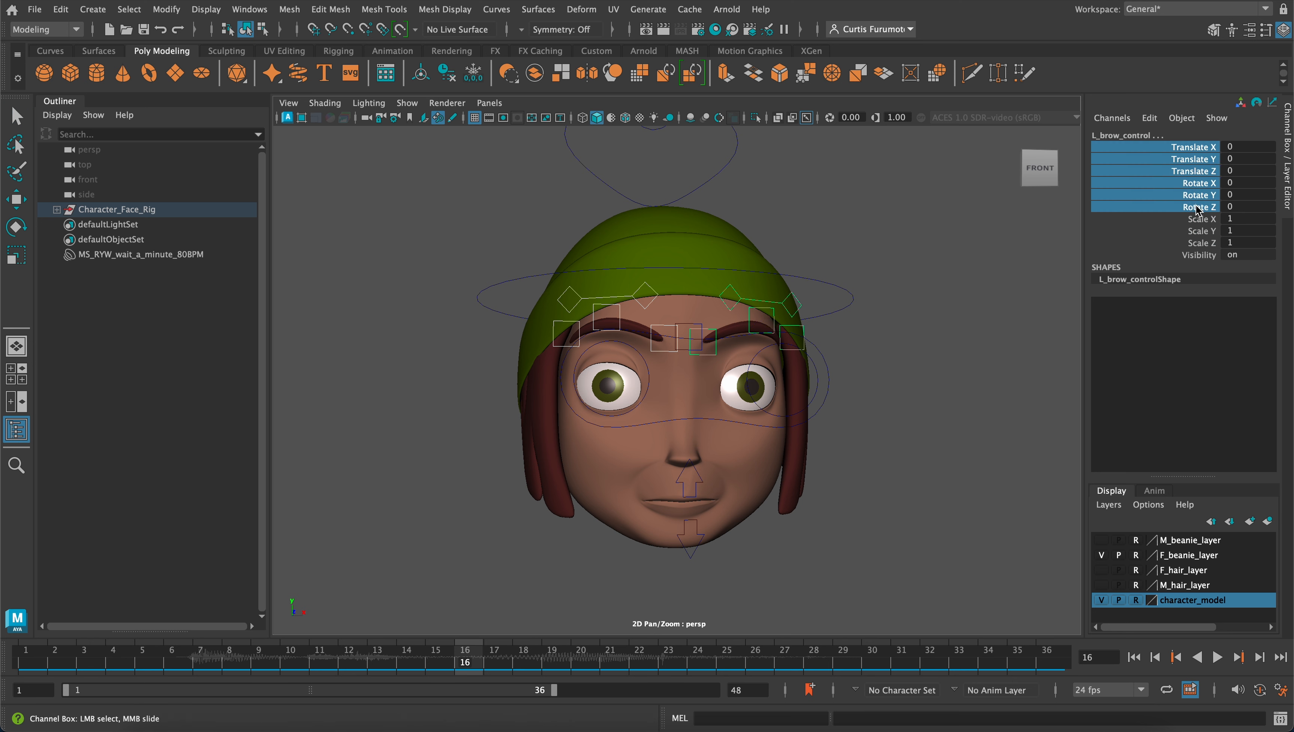
pyautogui.rightClick(1199, 210)
pyautogui.click(1186, 240)
# On frame 22, raise both brow controls to Translate Y 0.1 and key their Translate and Rotate channels
pyautogui.click(645, 662)
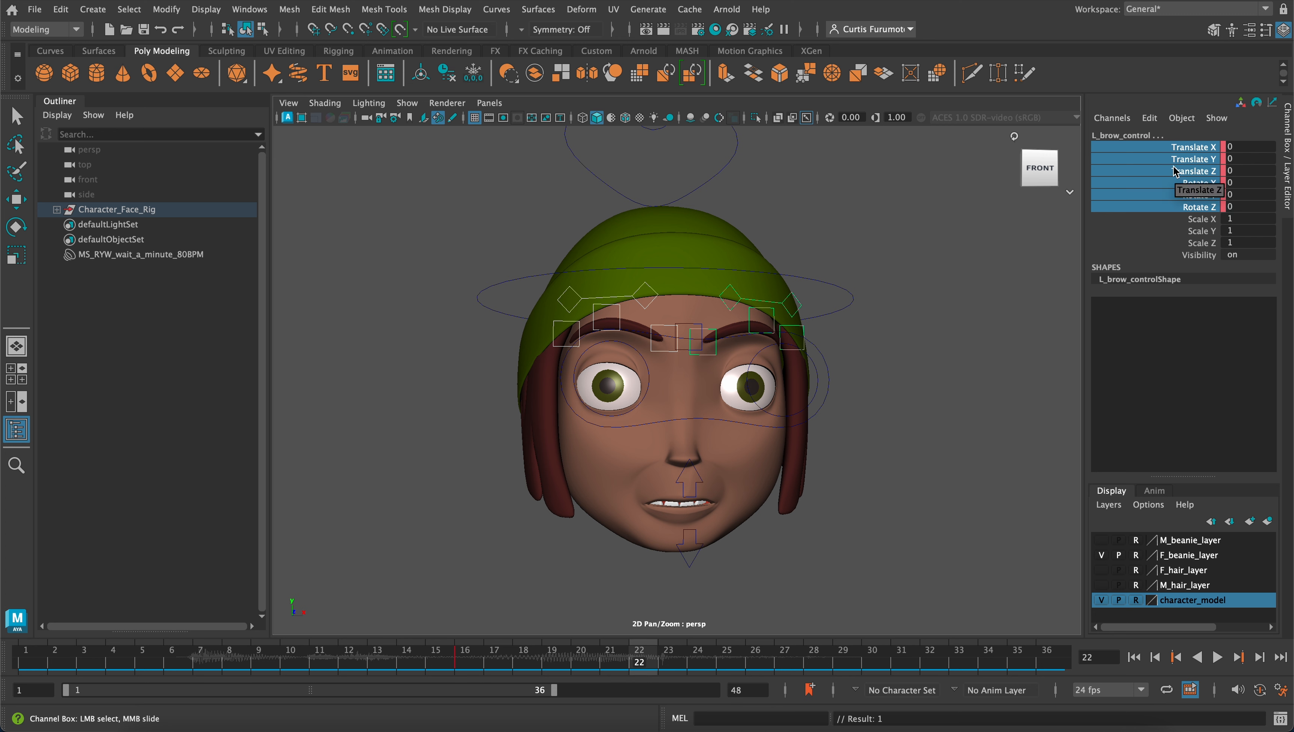
pyautogui.click(1250, 157)
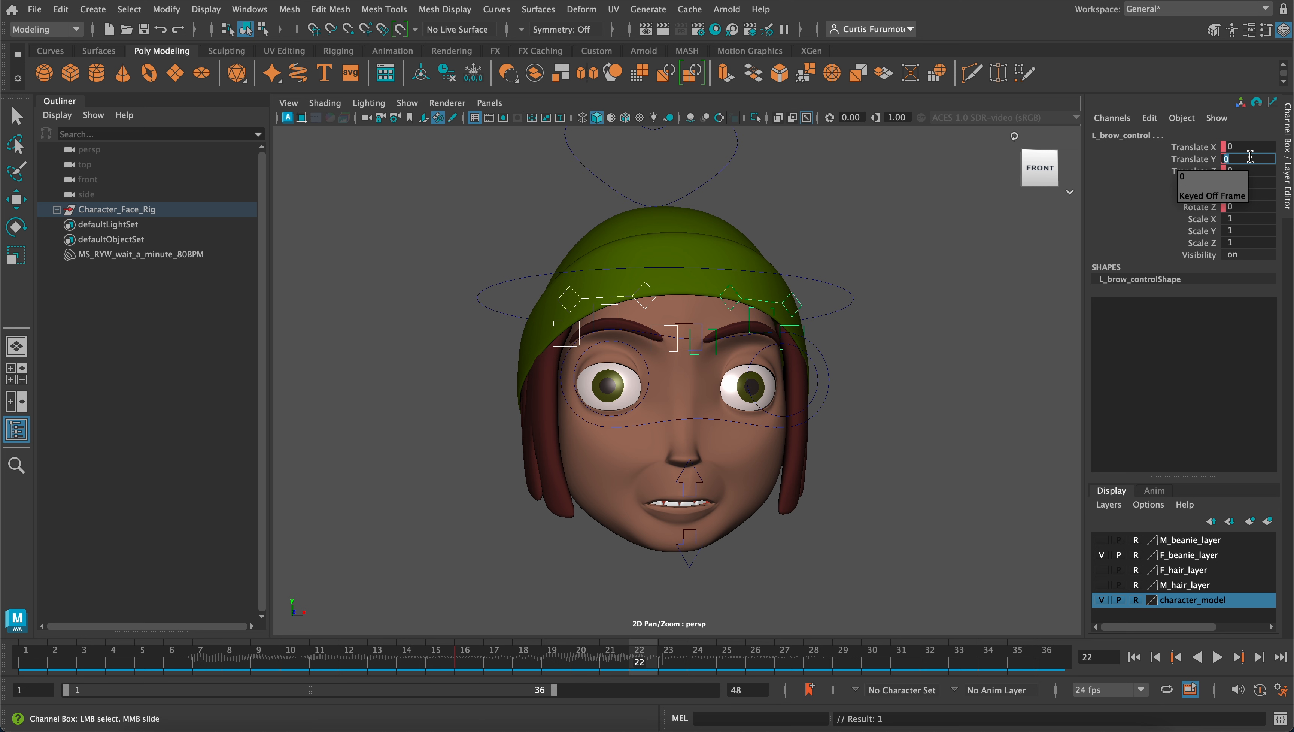
pyautogui.write('0.1')
pyautogui.press('Return')
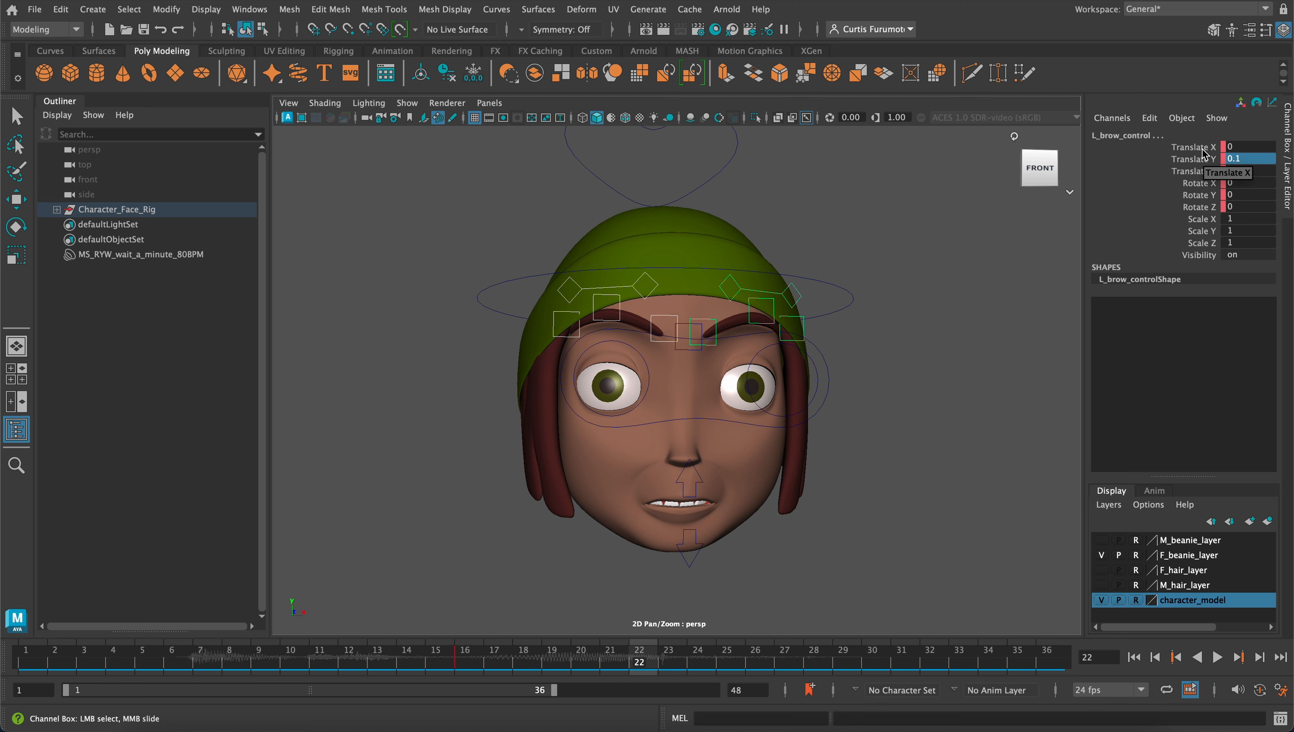
pyautogui.moveTo(1206, 148); pyautogui.dragTo(1207, 210)
pyautogui.rightClick(1201, 185)
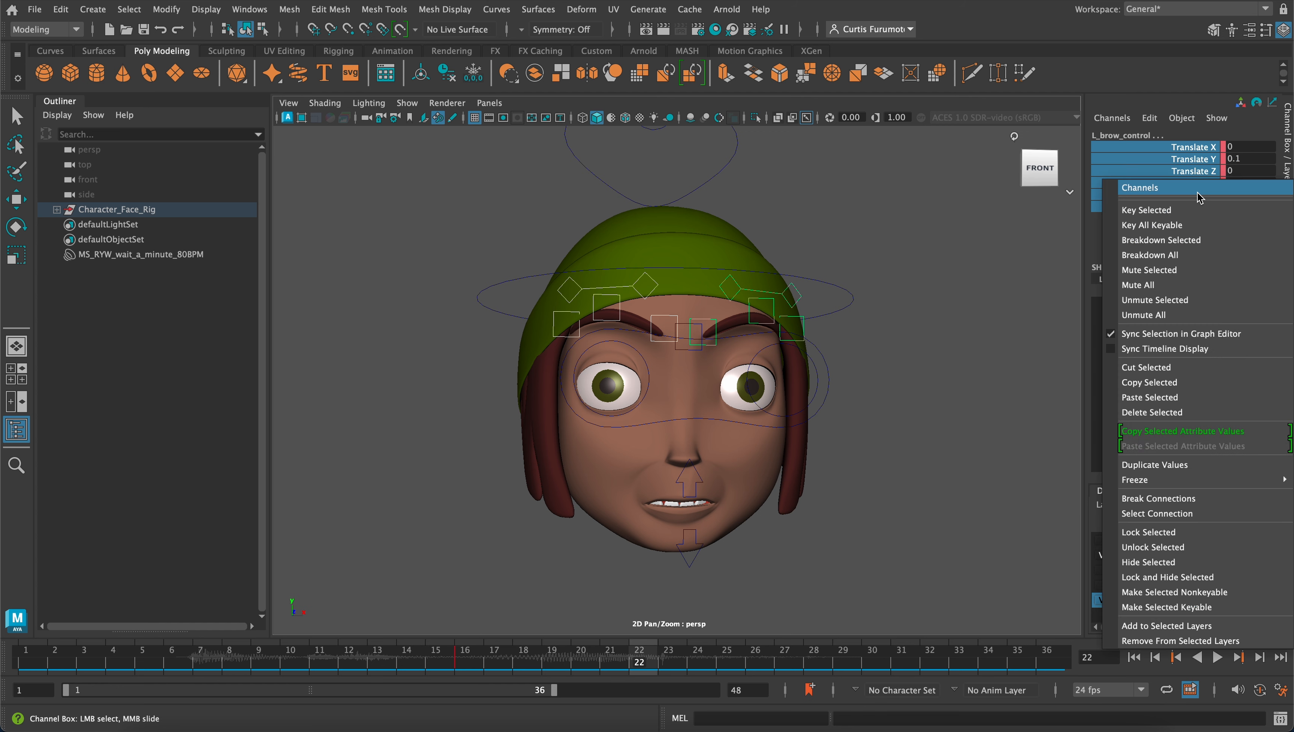
pyautogui.click(1148, 127)
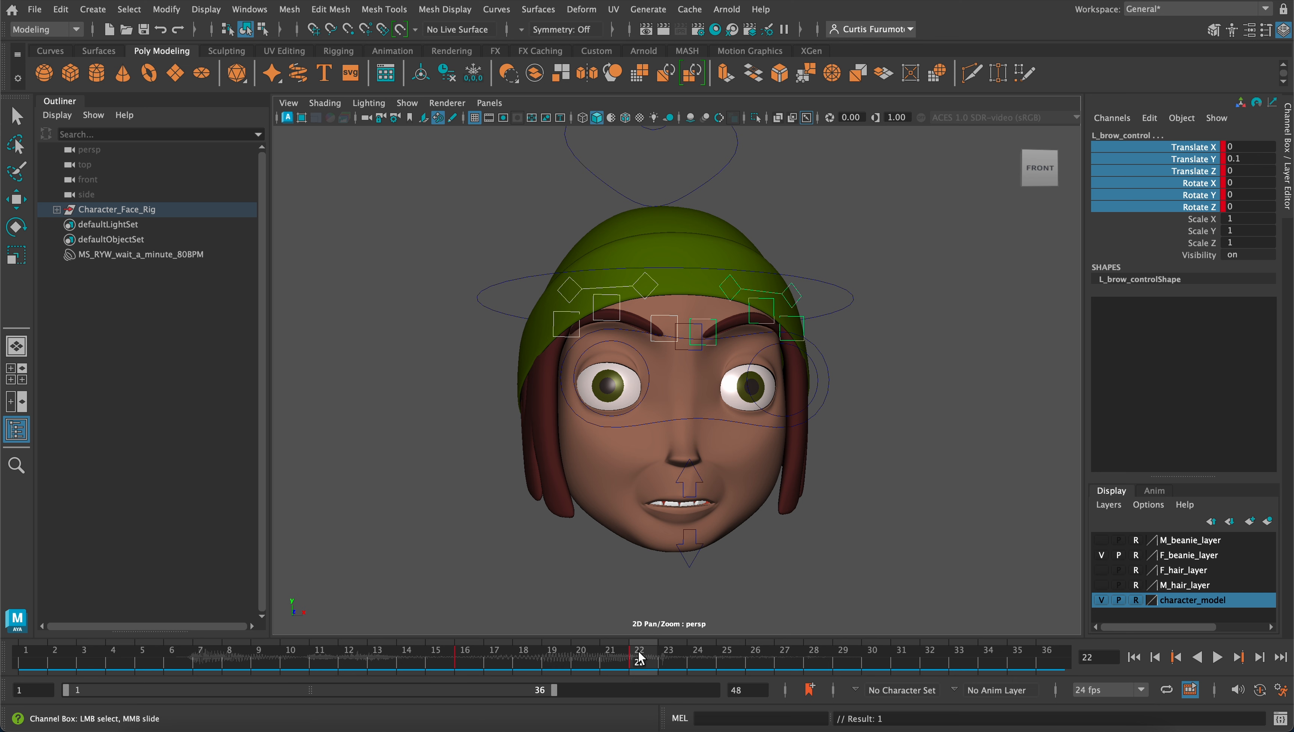
# On frame 25, set both brow controls' Translate Y to 0 and key their Translate and Rotate channels
pyautogui.moveTo(641, 656)
pyautogui.mouseDown()
pyautogui.moveTo(427, 647)
pyautogui.moveTo(672, 640)
pyautogui.moveTo(509, 662)
pyautogui.moveTo(648, 663)
pyautogui.mouseUp()
pyautogui.moveTo(637, 660); pyautogui.dragTo(726, 664)
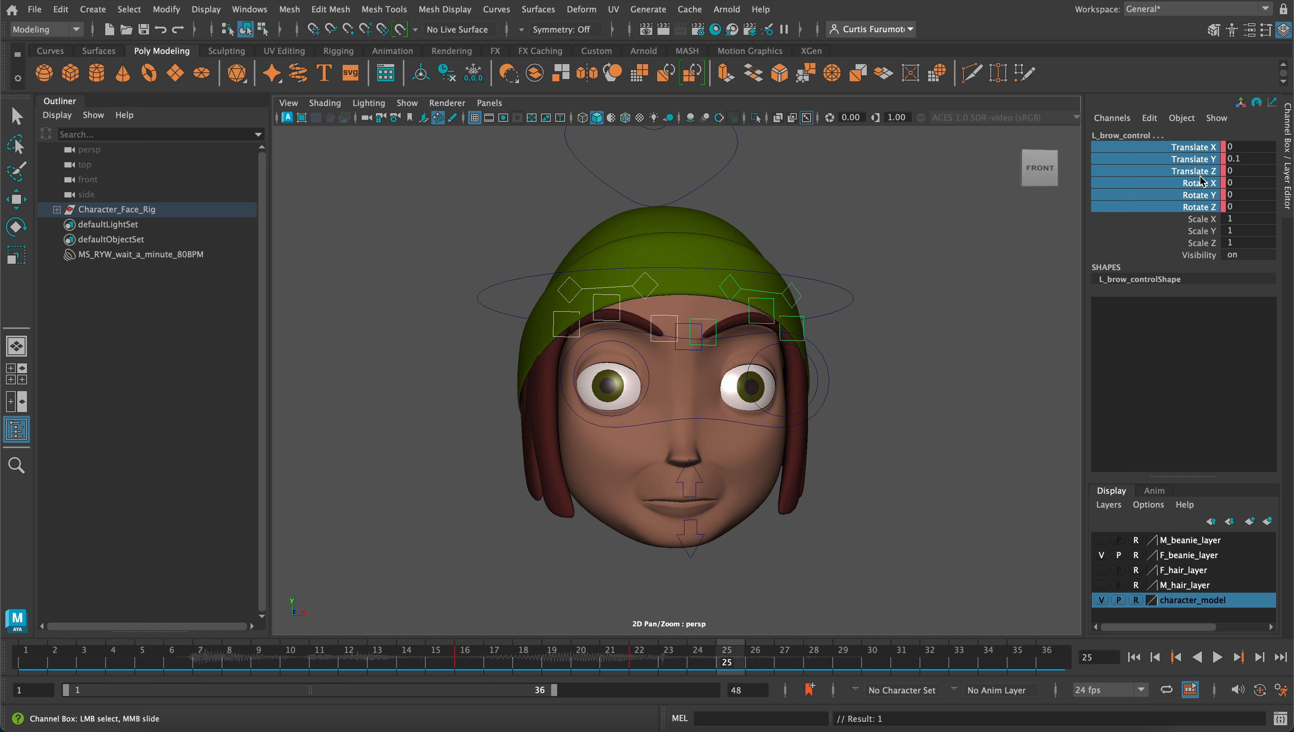
pyautogui.doubleClick(1256, 158)
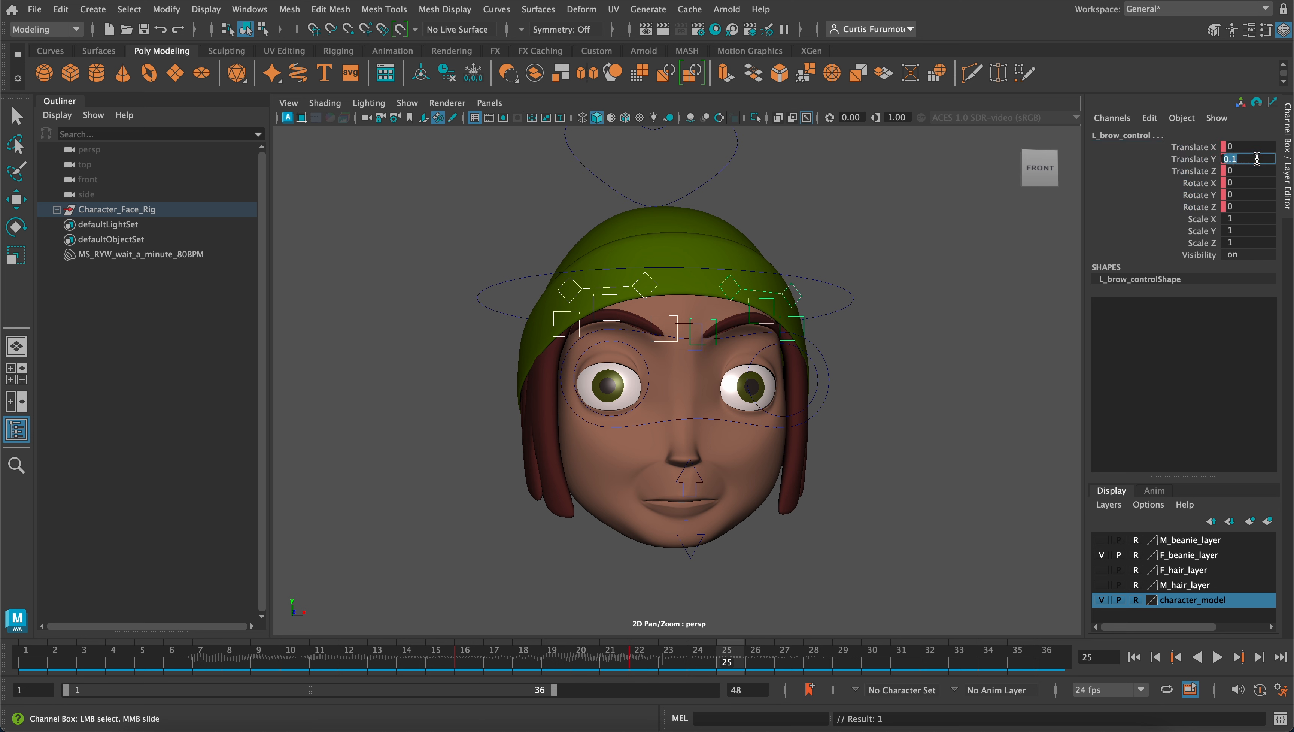
pyautogui.write('0')
pyautogui.press('Return')
pyautogui.moveTo(1210, 147); pyautogui.dragTo(1209, 208)
pyautogui.rightClick(1199, 179)
pyautogui.click(1181, 213)
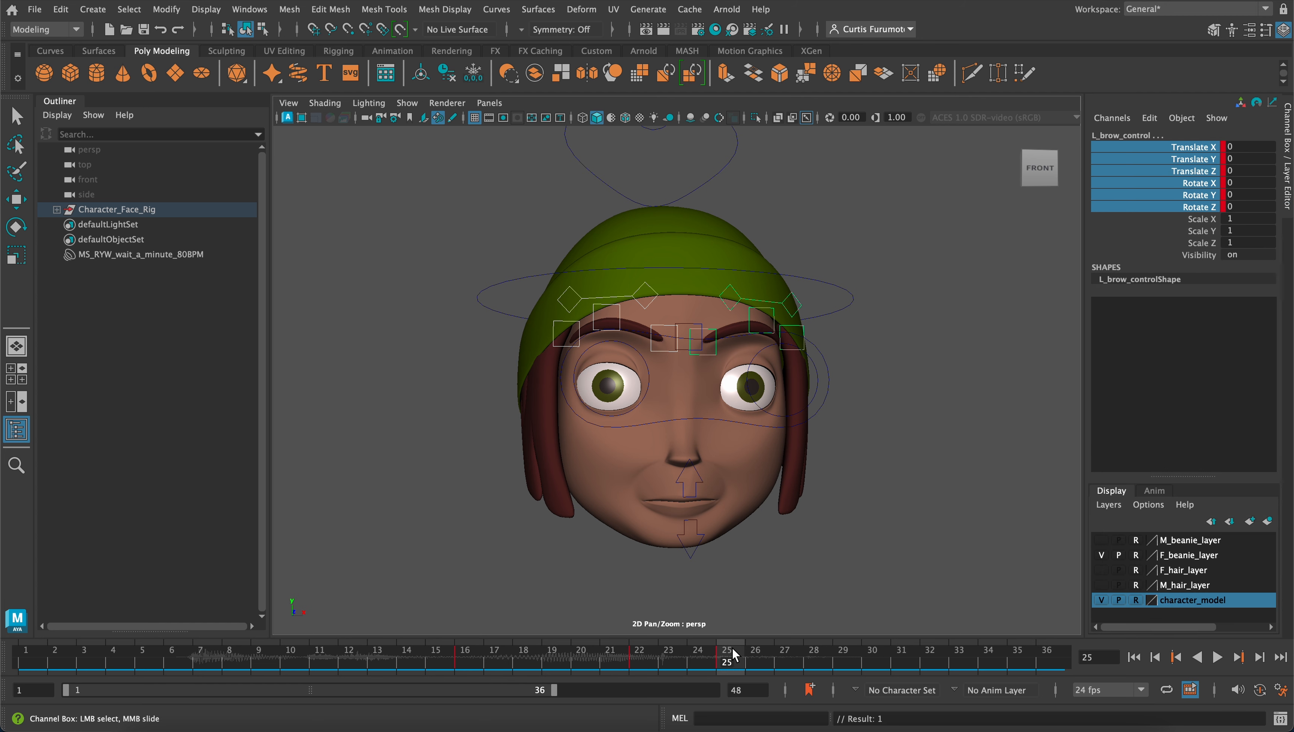
# Play the animation from frame 1 to review the brow motion together with the lip-sync
pyautogui.hotkey('alt', 'v')
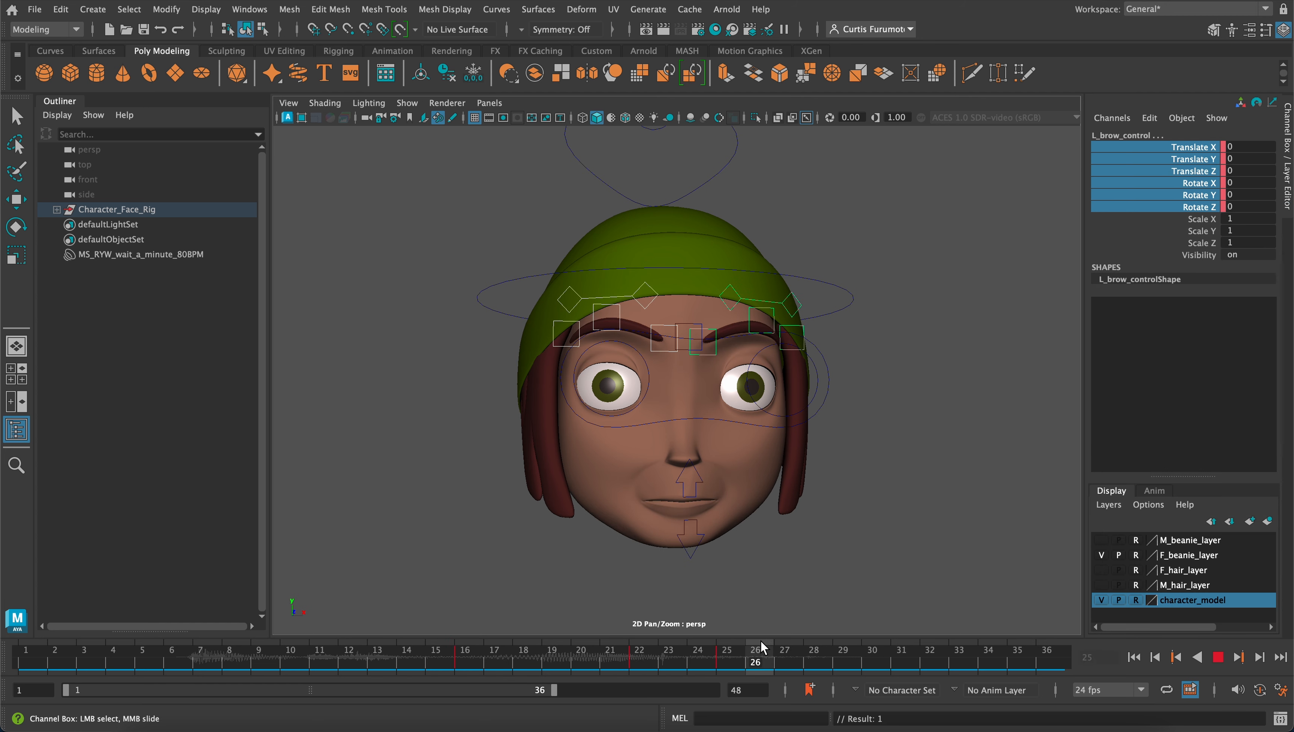
pyautogui.moveTo(887, 650); pyautogui.dragTo(29, 611)
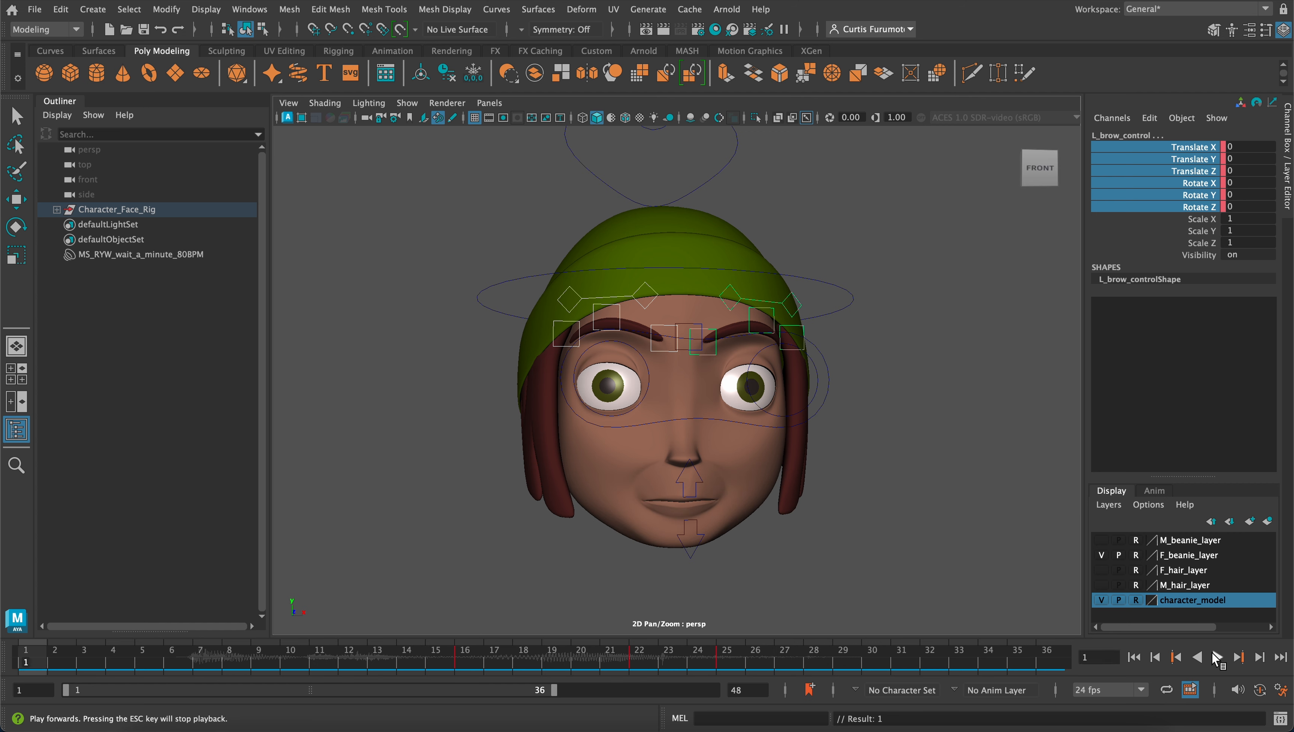
pyautogui.click(1218, 657)
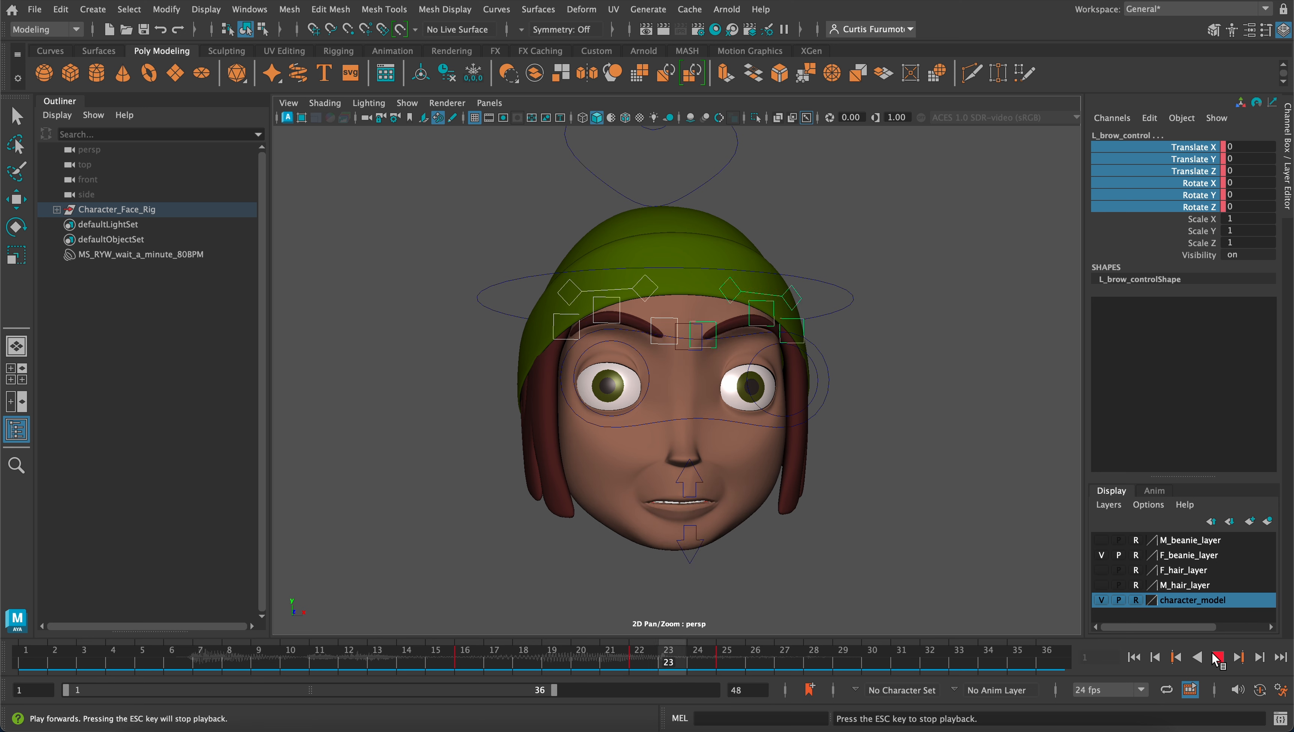
pyautogui.click(1219, 657)
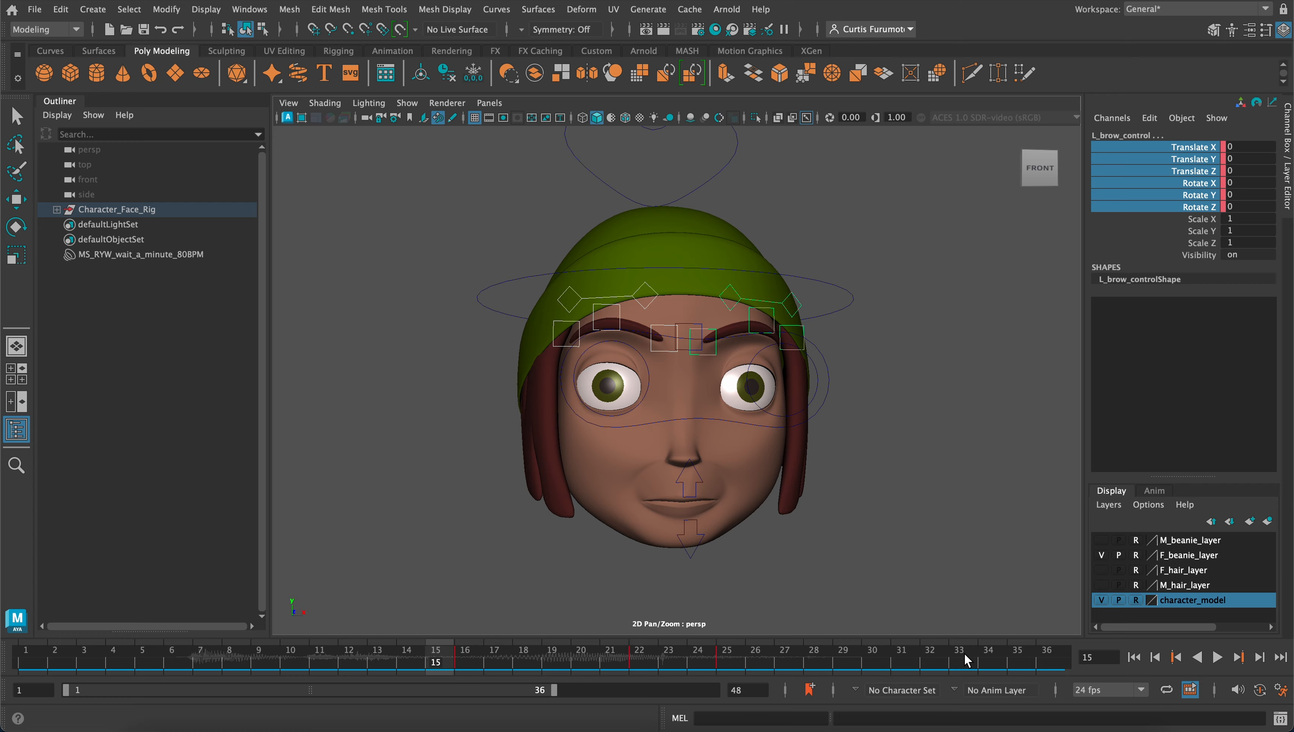
# Examine the character's face and brow pose on frame 15 from several angles
pyautogui.scroll(2, 786, 545)
pyautogui.keyDown('alt'); pyautogui.moveTo(753, 508); pyautogui.dragTo(769, 508); pyautogui.keyUp('alt')
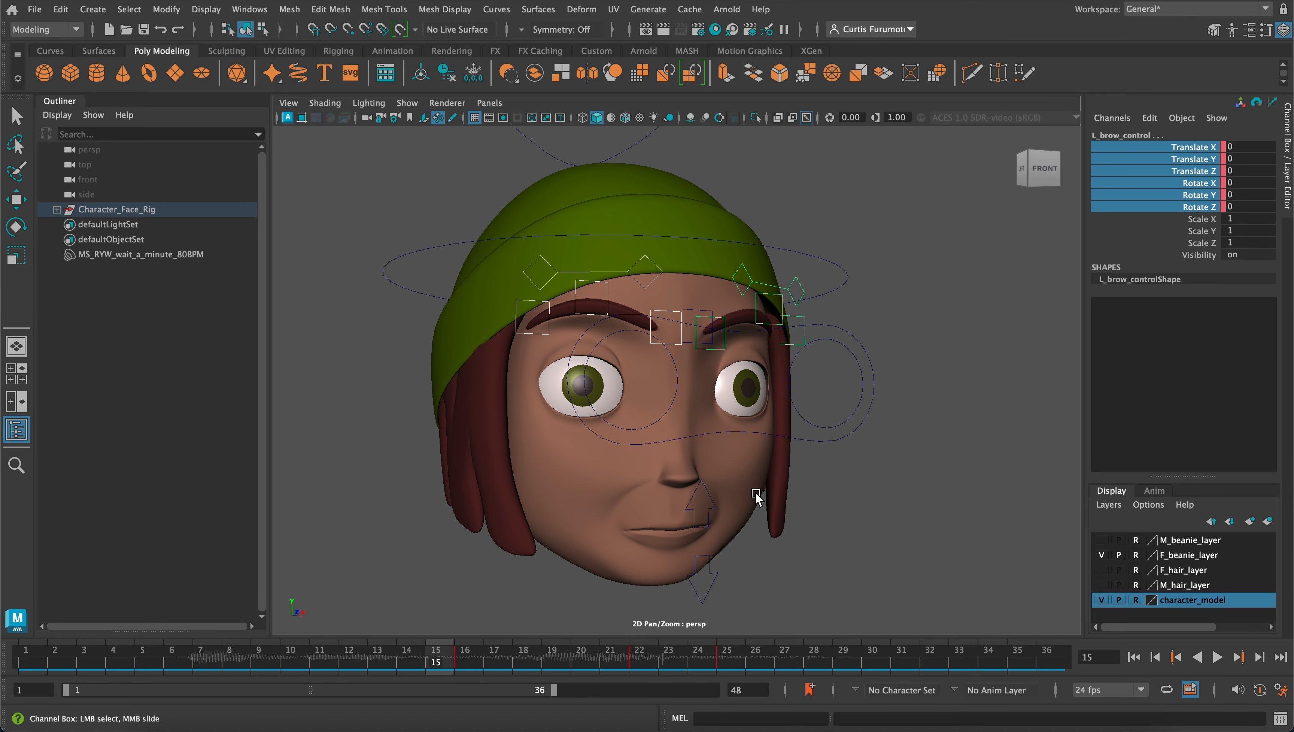
pyautogui.keyDown('alt'); pyautogui.moveTo(755, 495); pyautogui.dragTo(835, 506, button='middle'); pyautogui.keyUp('alt')
pyautogui.keyDown('alt'); pyautogui.moveTo(835, 506); pyautogui.dragTo(789, 498); pyautogui.keyUp('alt')
pyautogui.keyDown('alt'); pyautogui.moveTo(789, 502); pyautogui.dragTo(747, 490, button='right'); pyautogui.keyUp('alt')
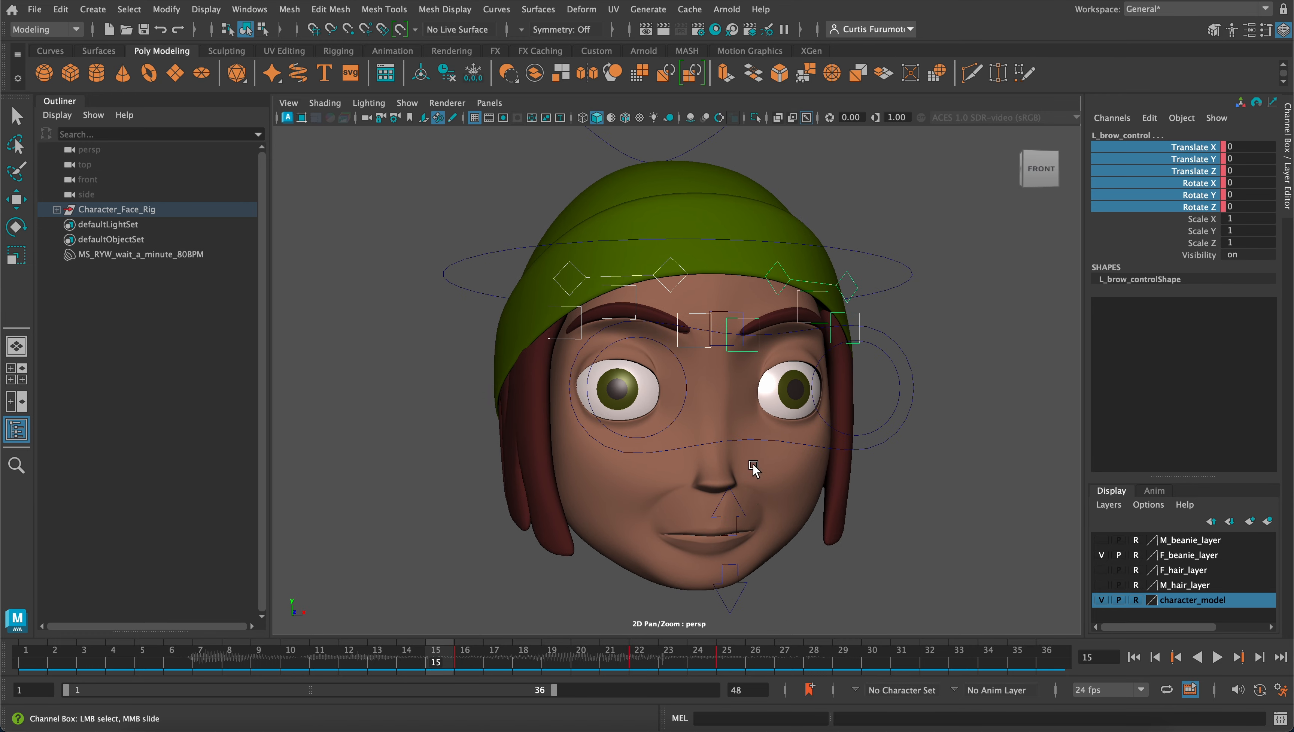
pyautogui.keyDown('alt'); pyautogui.moveTo(754, 468); pyautogui.dragTo(723, 426); pyautogui.keyUp('alt')
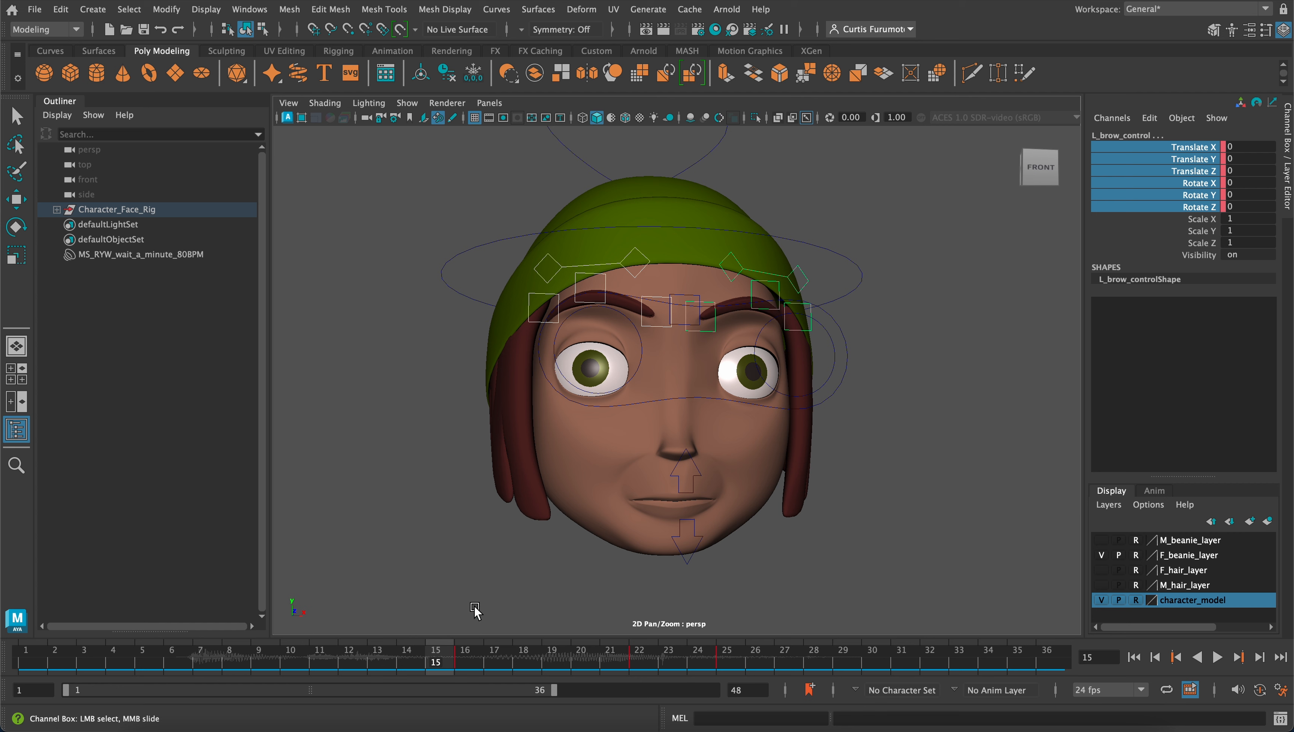
pyautogui.keyDown('alt'); pyautogui.moveTo(496, 544); pyautogui.dragTo(507, 534); pyautogui.keyUp('alt')
pyautogui.keyDown('alt'); pyautogui.moveTo(536, 535); pyautogui.dragTo(535, 554, button='middle'); pyautogui.keyUp('alt')
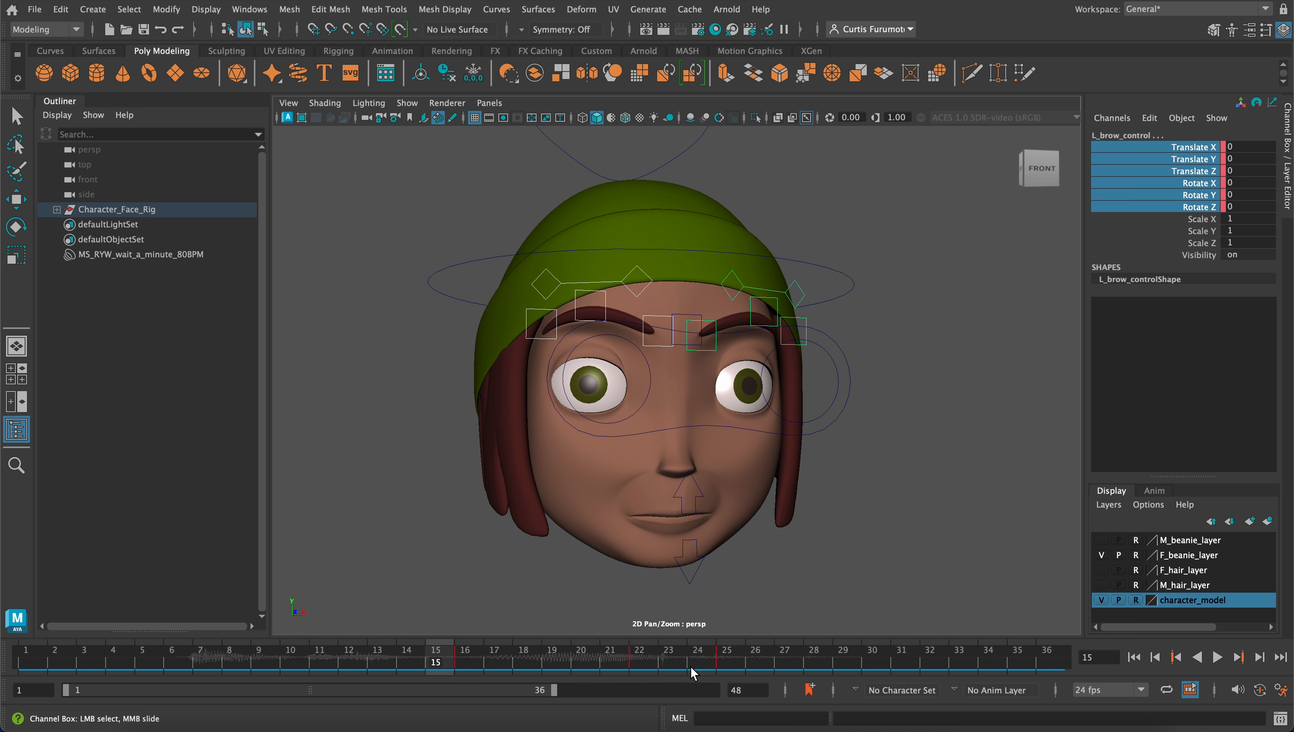
# Key the eye control's Upper L, Lower L, Upper R and Lower R channels on frame 21
pyautogui.click(642, 431)
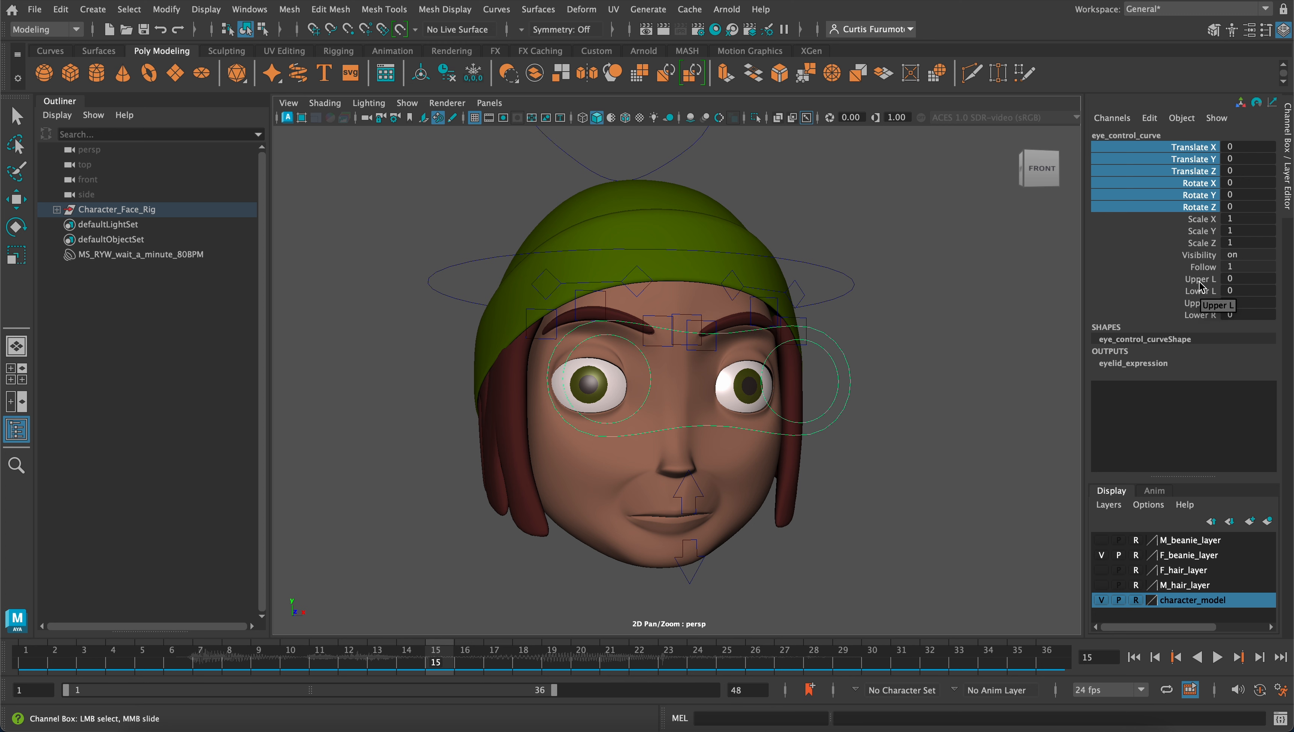
pyautogui.moveTo(1201, 279); pyautogui.dragTo(1201, 315)
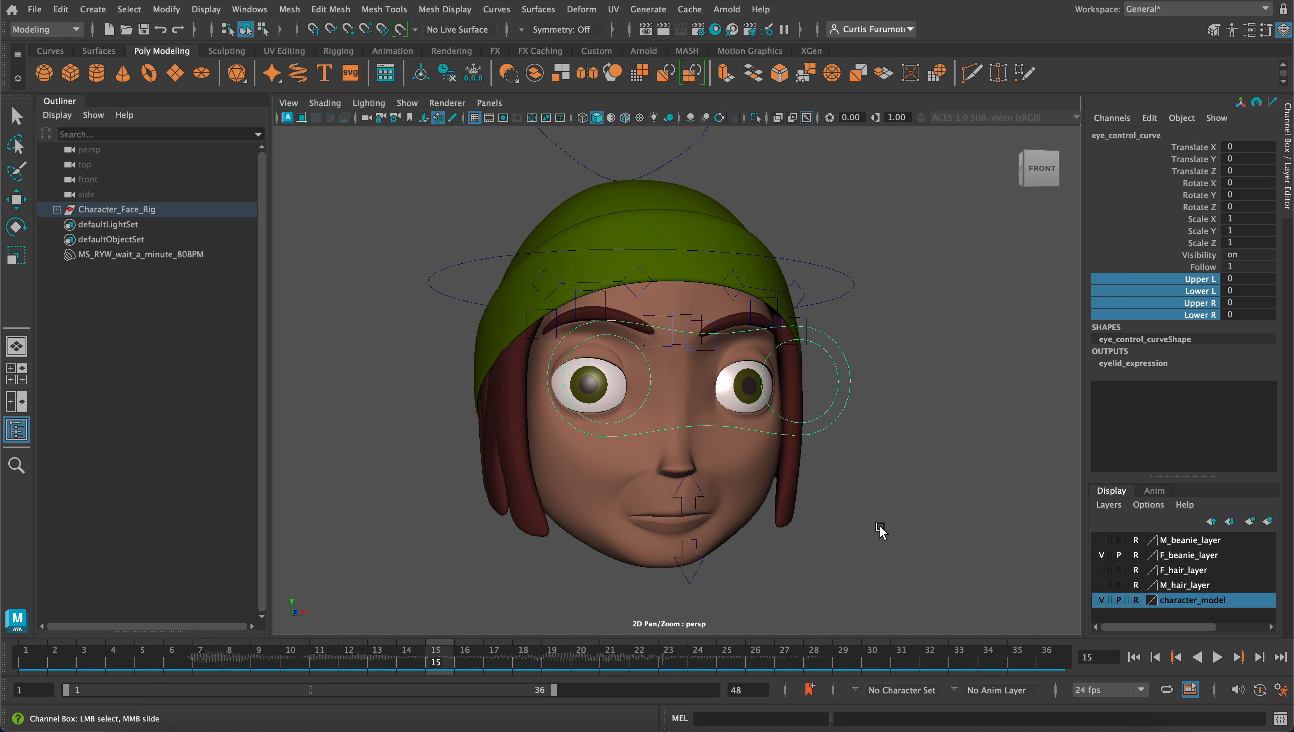
pyautogui.click(616, 660)
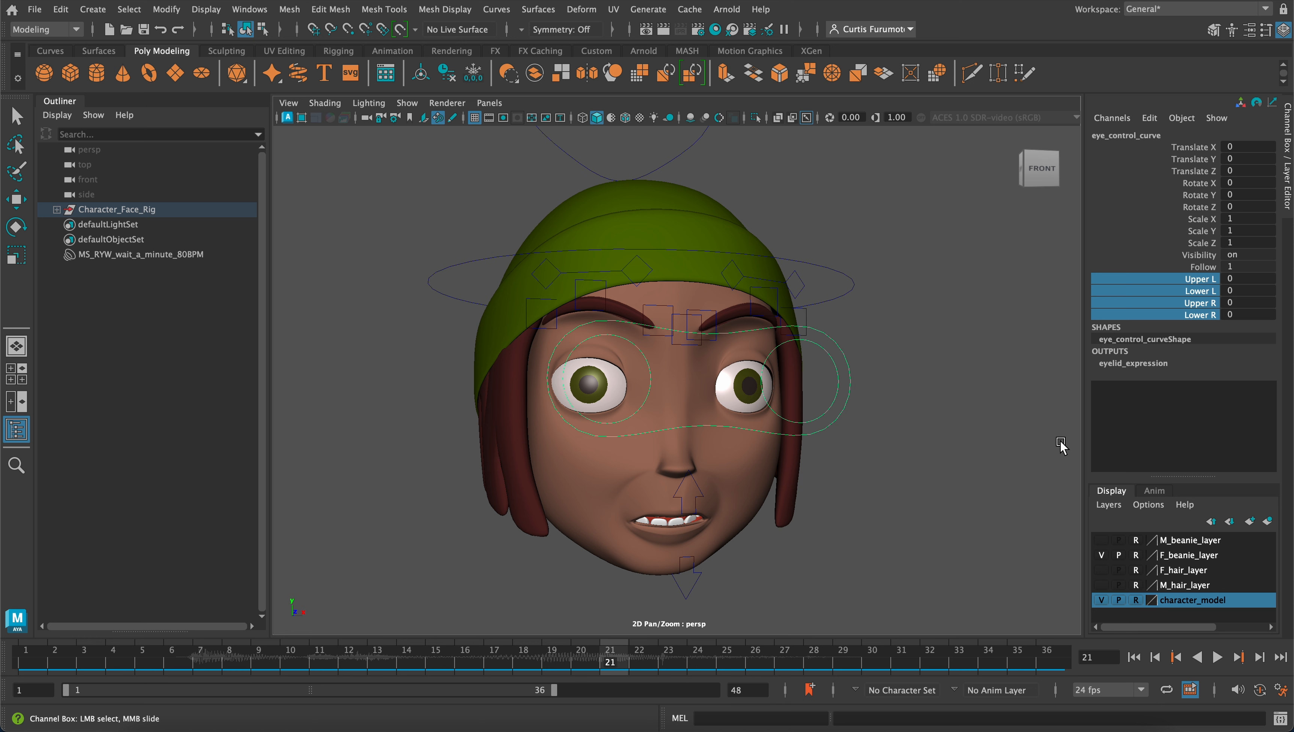
pyautogui.rightClick(1199, 306)
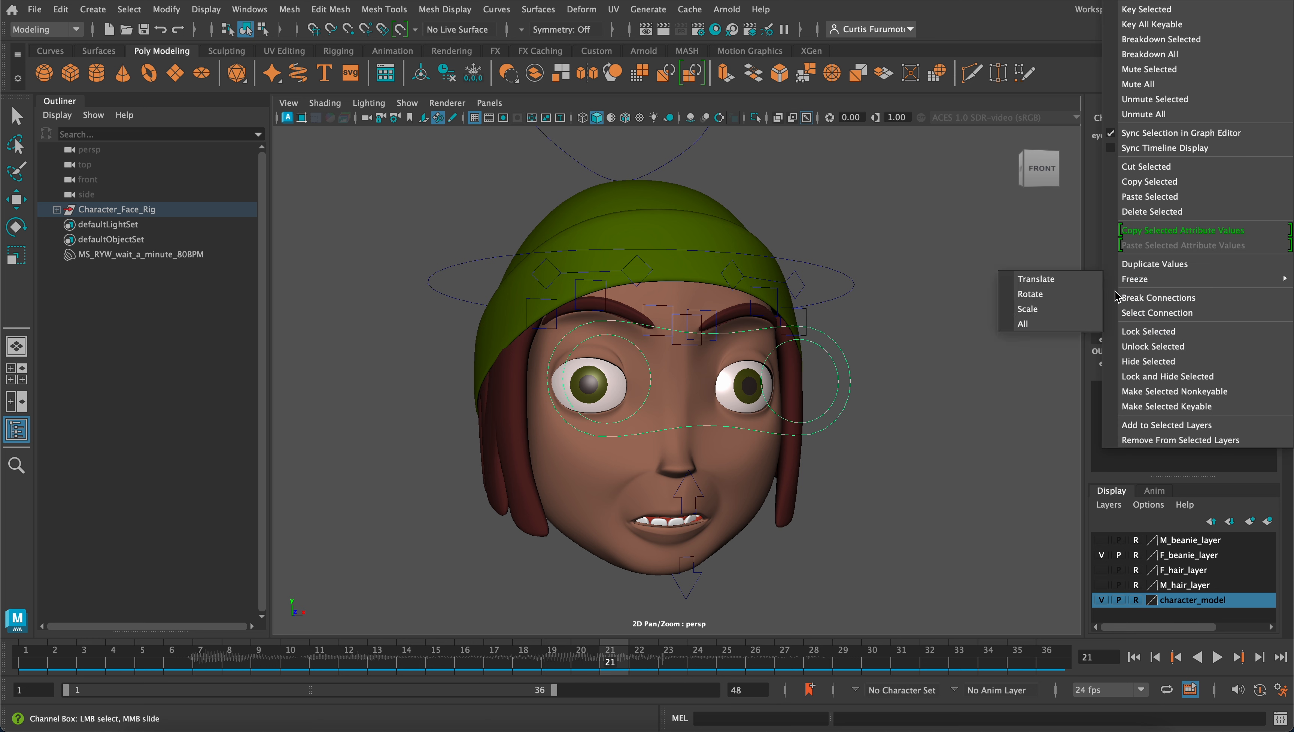
pyautogui.click(1131, 10)
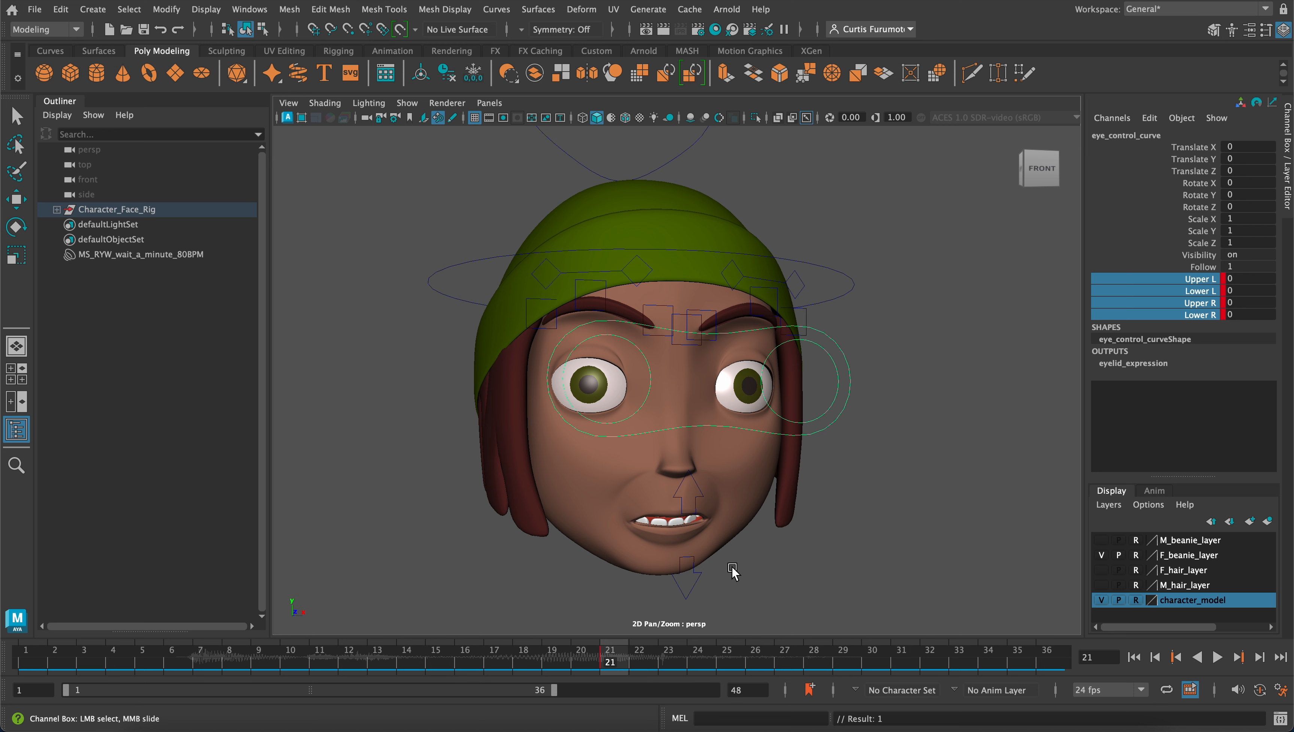
# Delete the eye control's eyelid keys on frame 21
pyautogui.hotkey('alt', 'v')
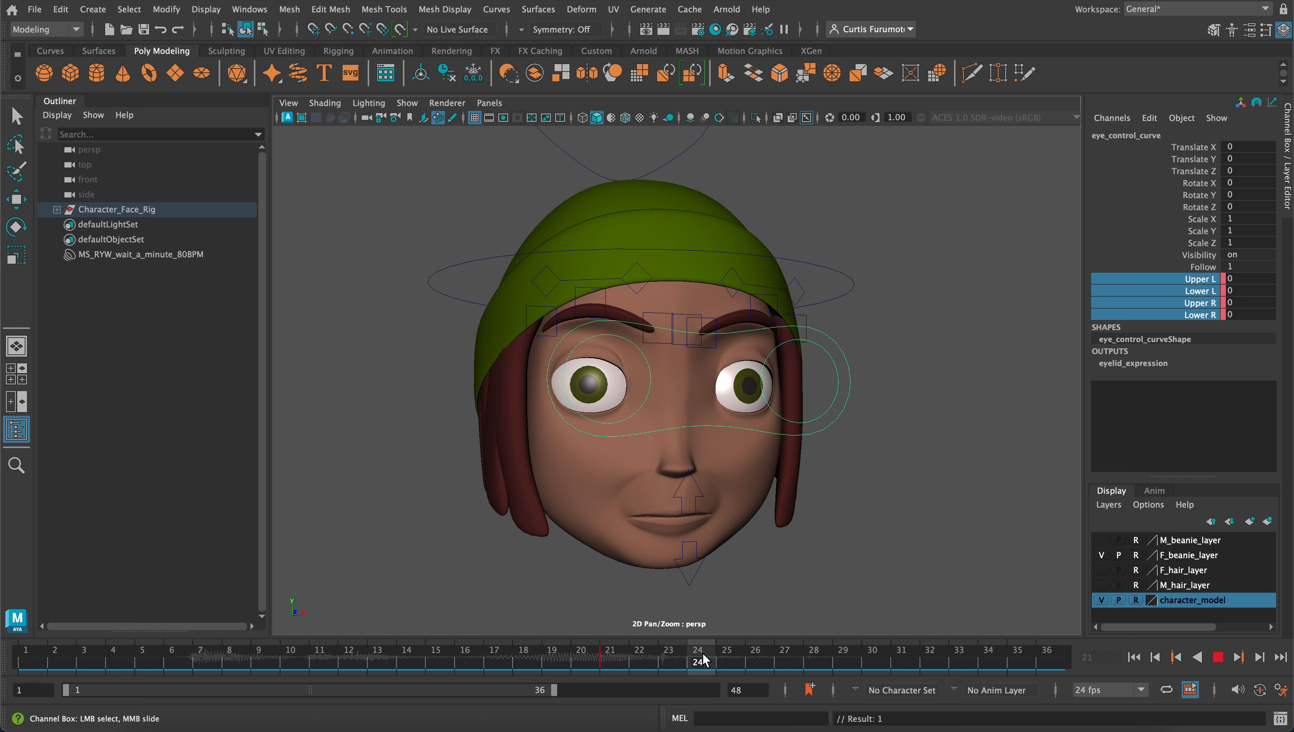
pyautogui.click(613, 664)
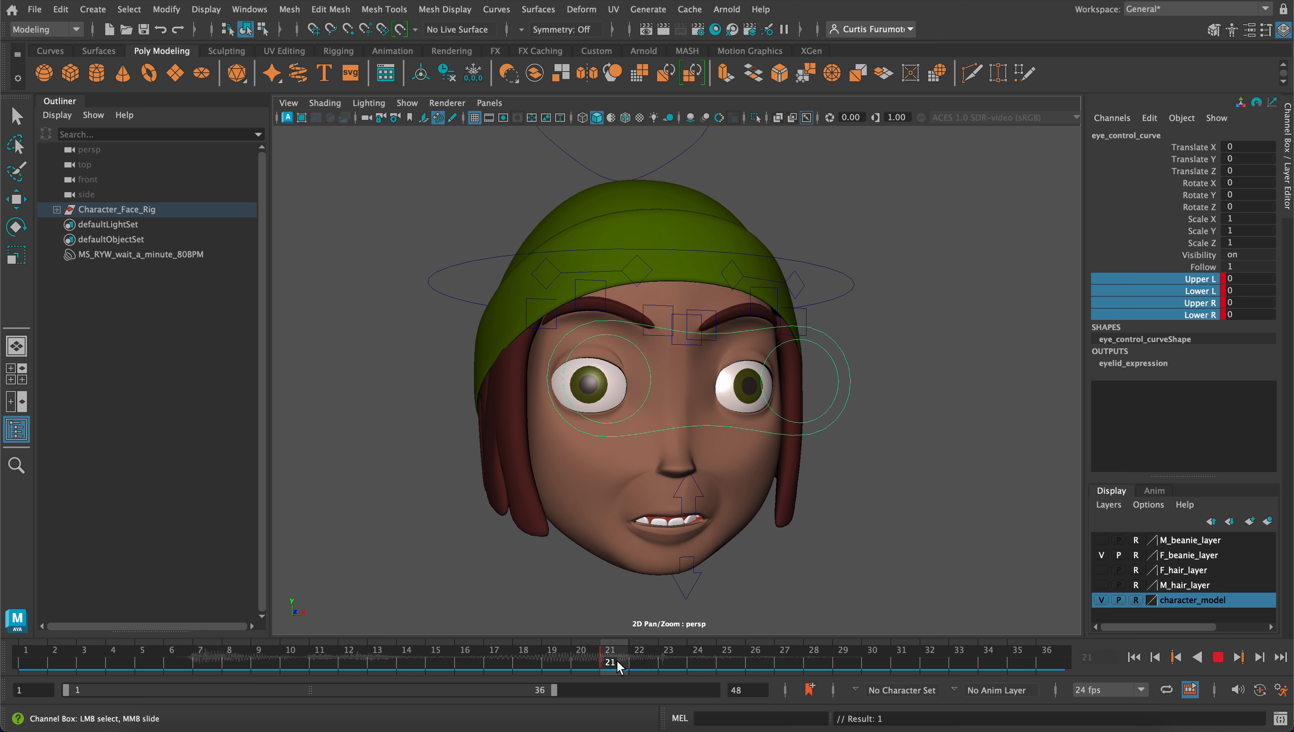
pyautogui.rightClick(613, 663)
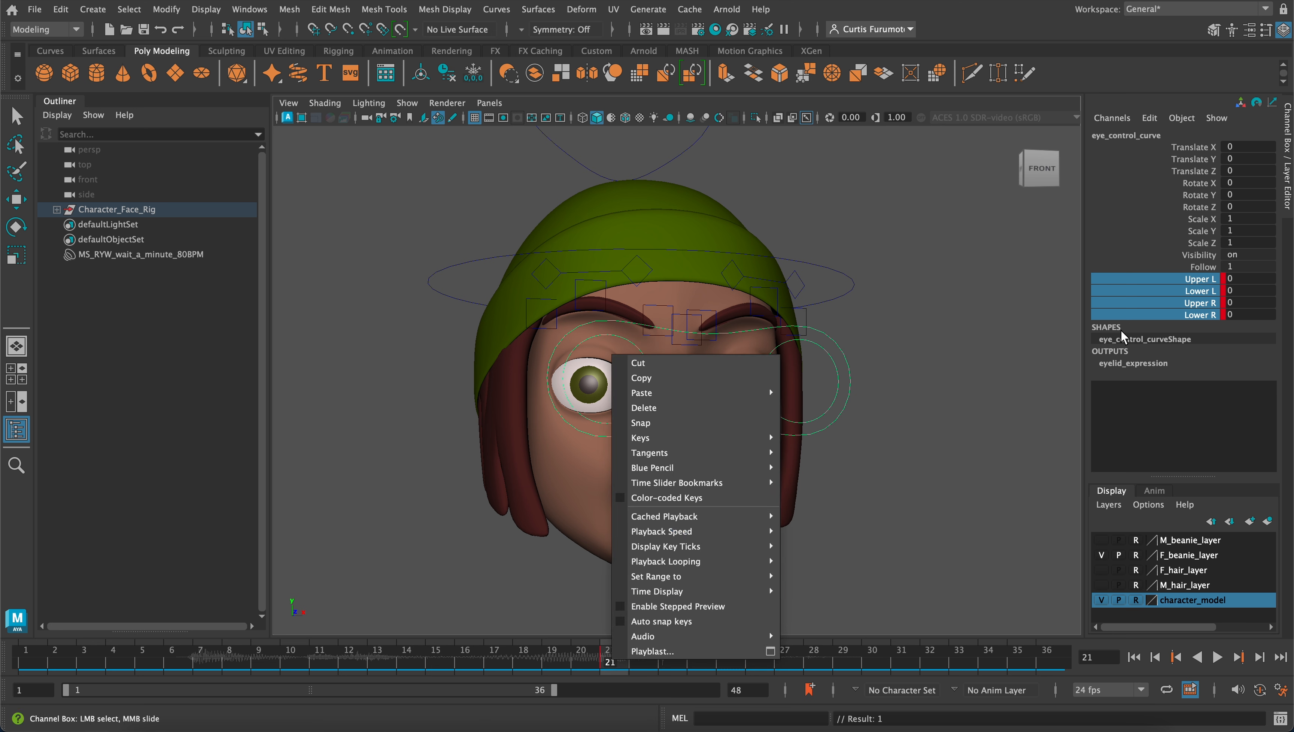
pyautogui.click(726, 412)
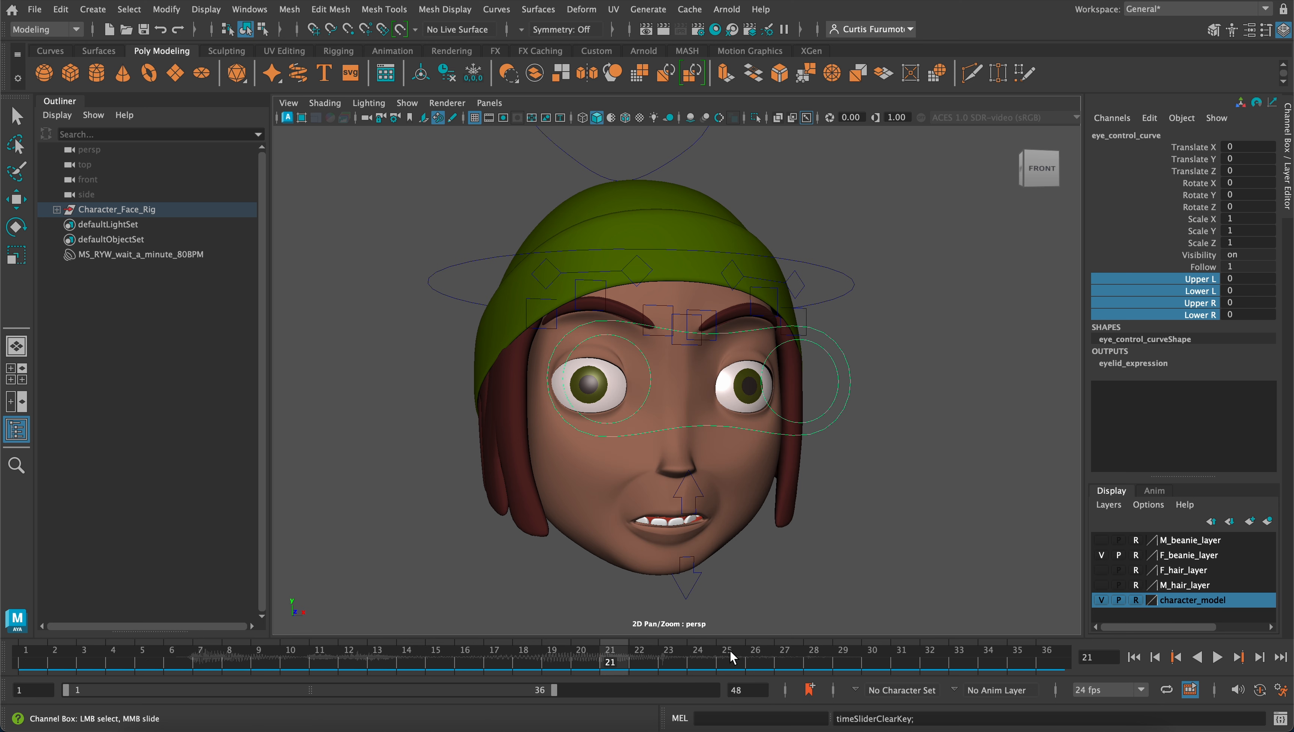
# On frame 25, key the eye control's Upper L, Lower L, Upper R and Lower R channels with the eyes open
pyautogui.click(724, 659)
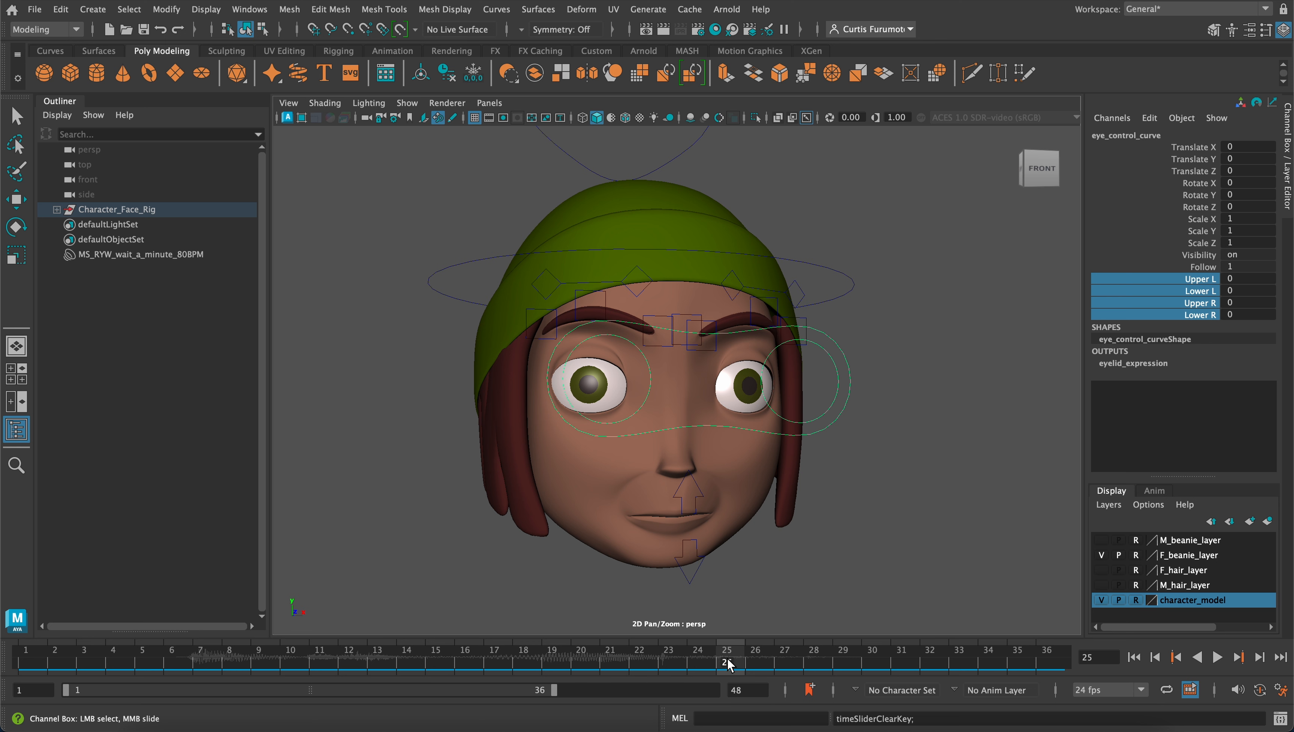
pyautogui.rightClick(730, 664)
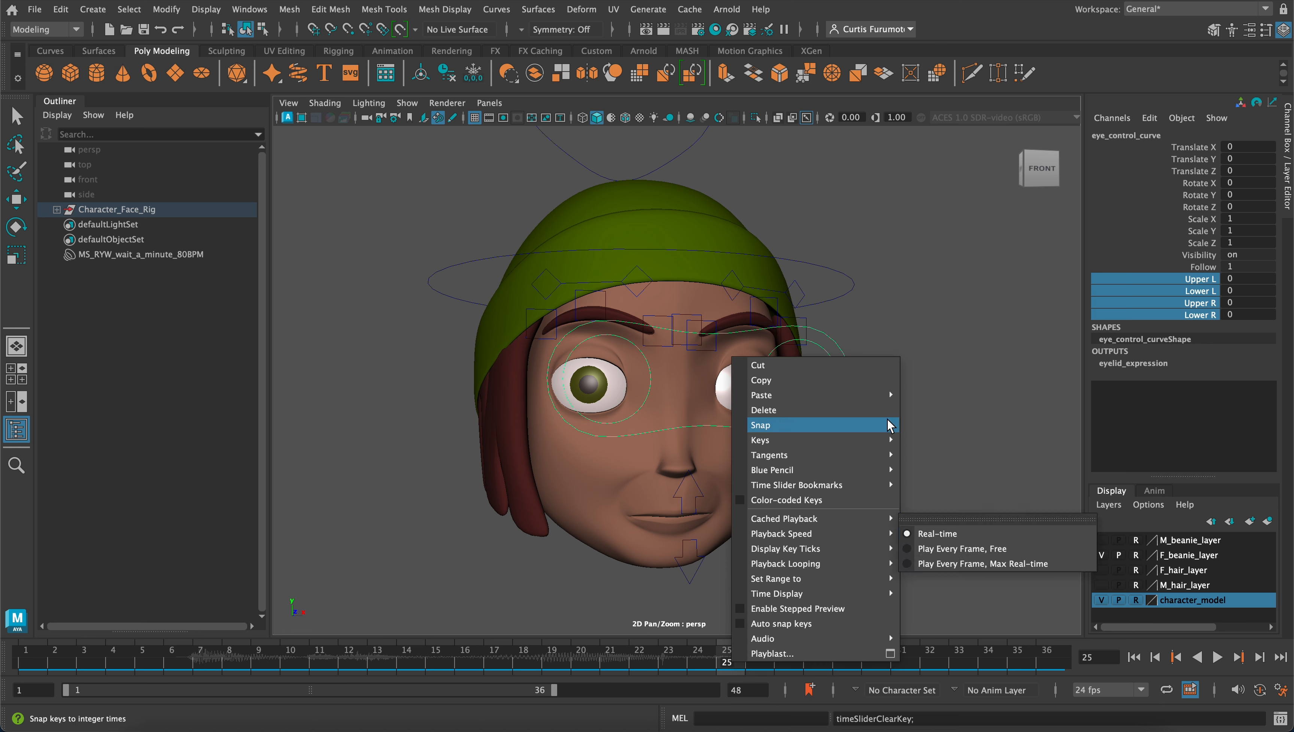
pyautogui.rightClick(1183, 294)
pyautogui.rightClick(1182, 292)
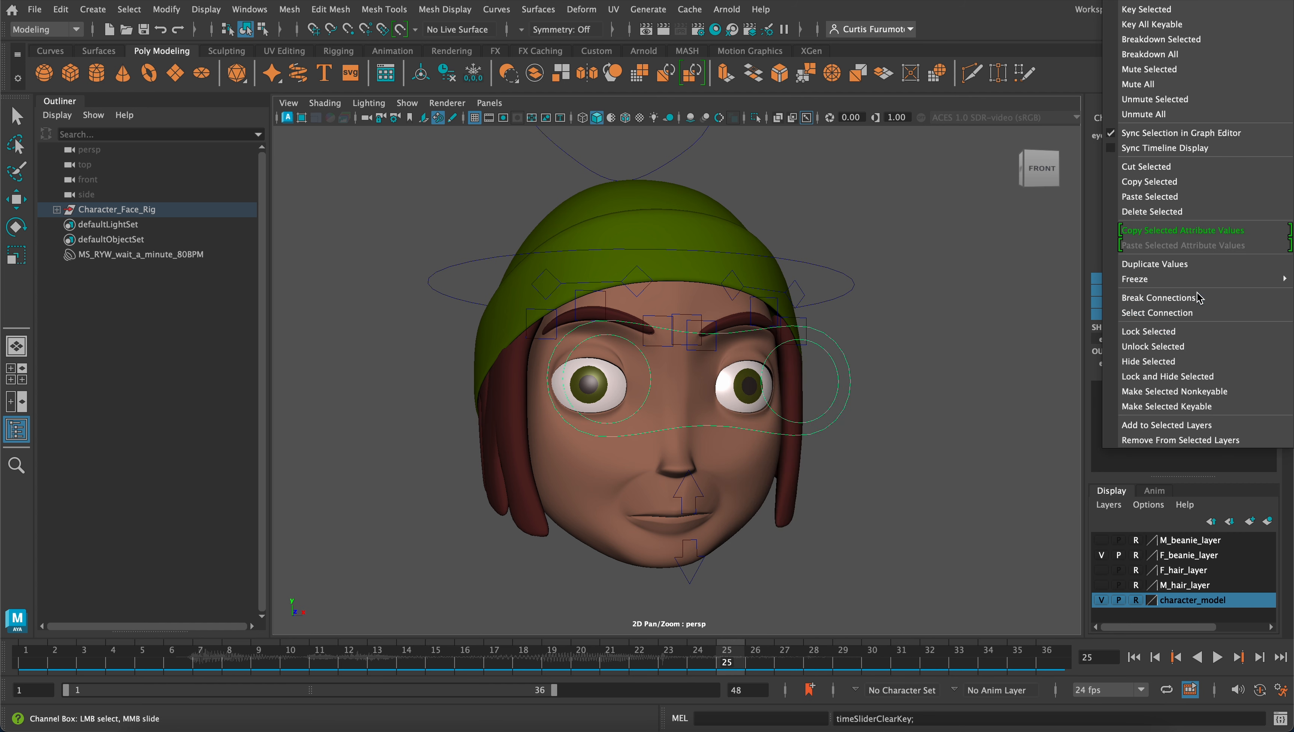
pyautogui.click(1197, 10)
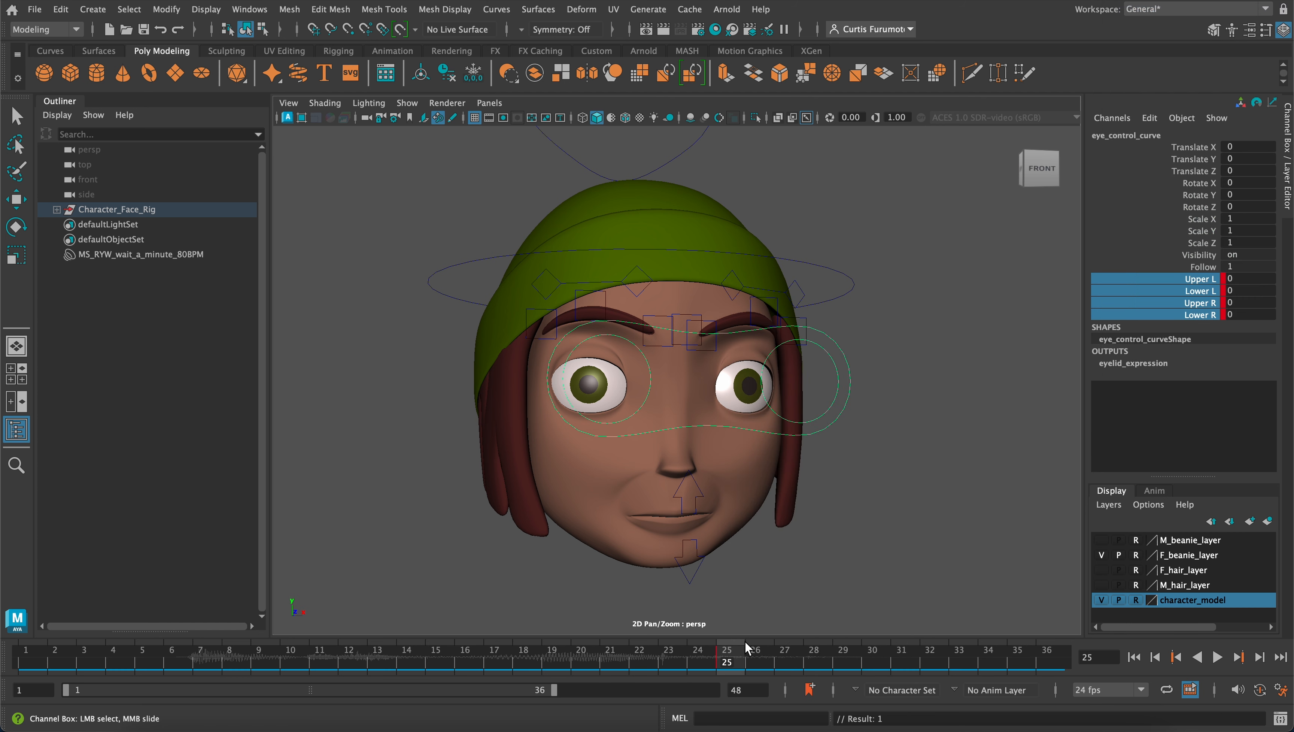
# On frame 28, close one eye by lowering the eye control's Upper L and Lower L to -25.8
pyautogui.moveTo(719, 661); pyautogui.dragTo(814, 661)
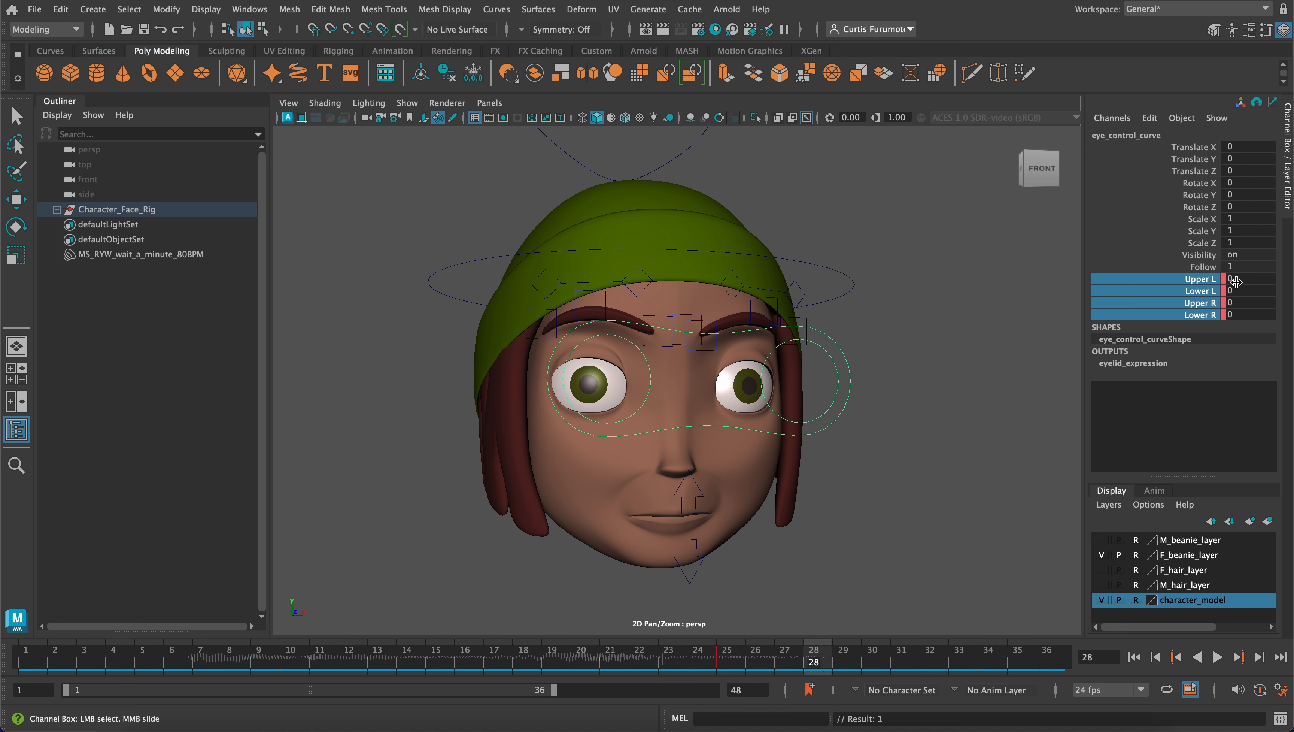
pyautogui.click(1207, 282)
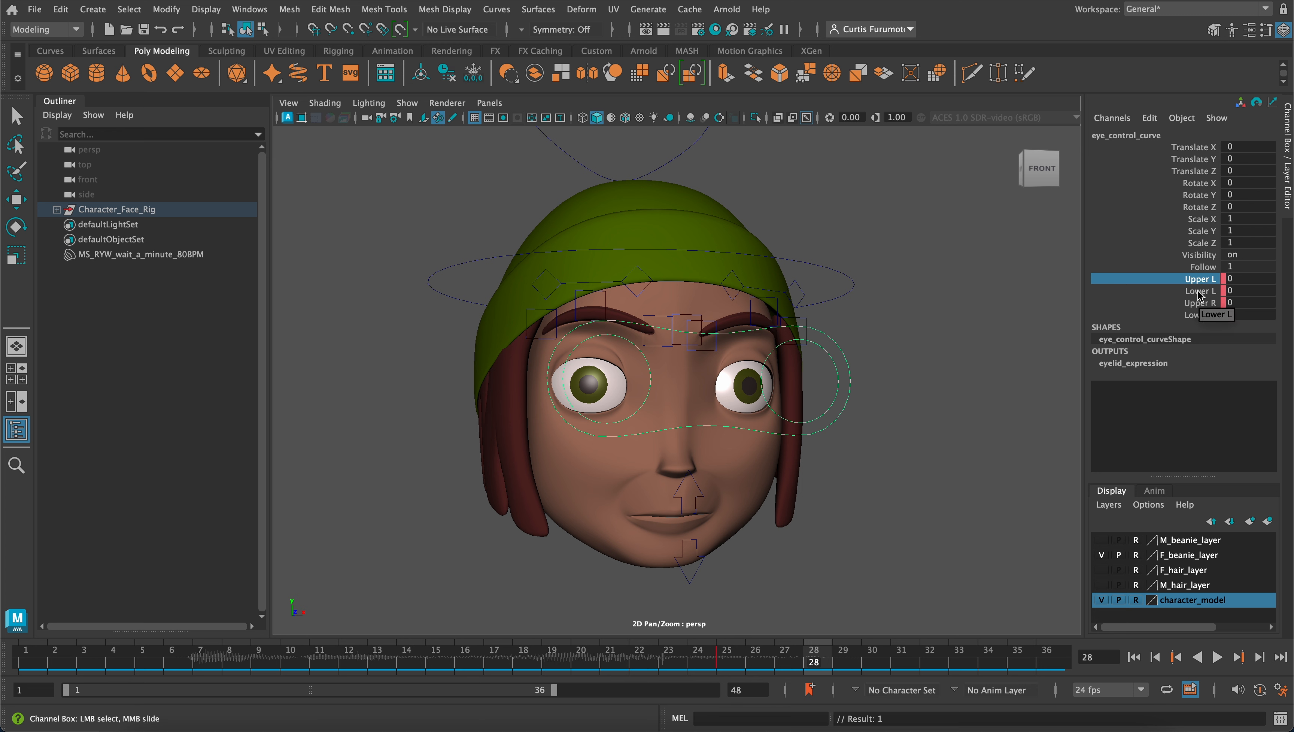
pyautogui.keyDown('shift'); pyautogui.click(1199, 292); pyautogui.keyUp('shift')
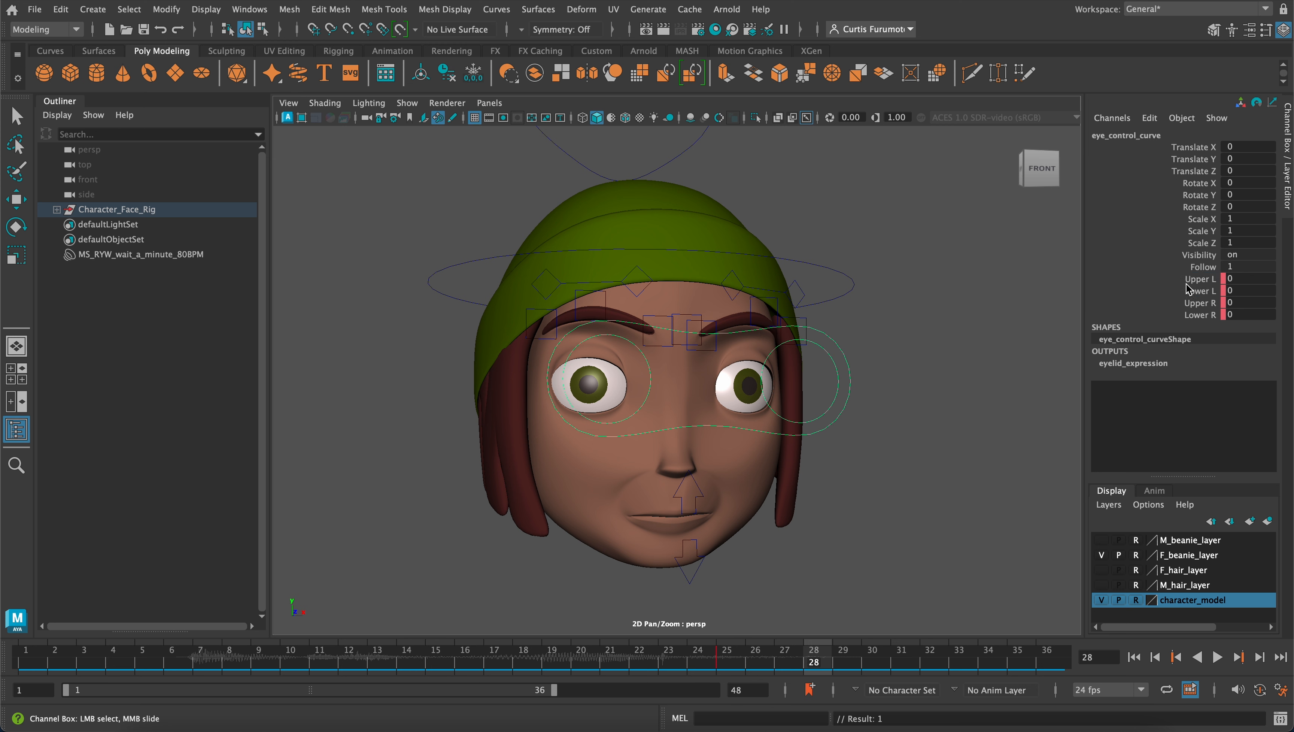
pyautogui.click(1208, 283)
pyautogui.moveTo(1207, 282); pyautogui.dragTo(1209, 293)
pyautogui.moveTo(1047, 299); pyautogui.dragTo(942, 306, button='middle')
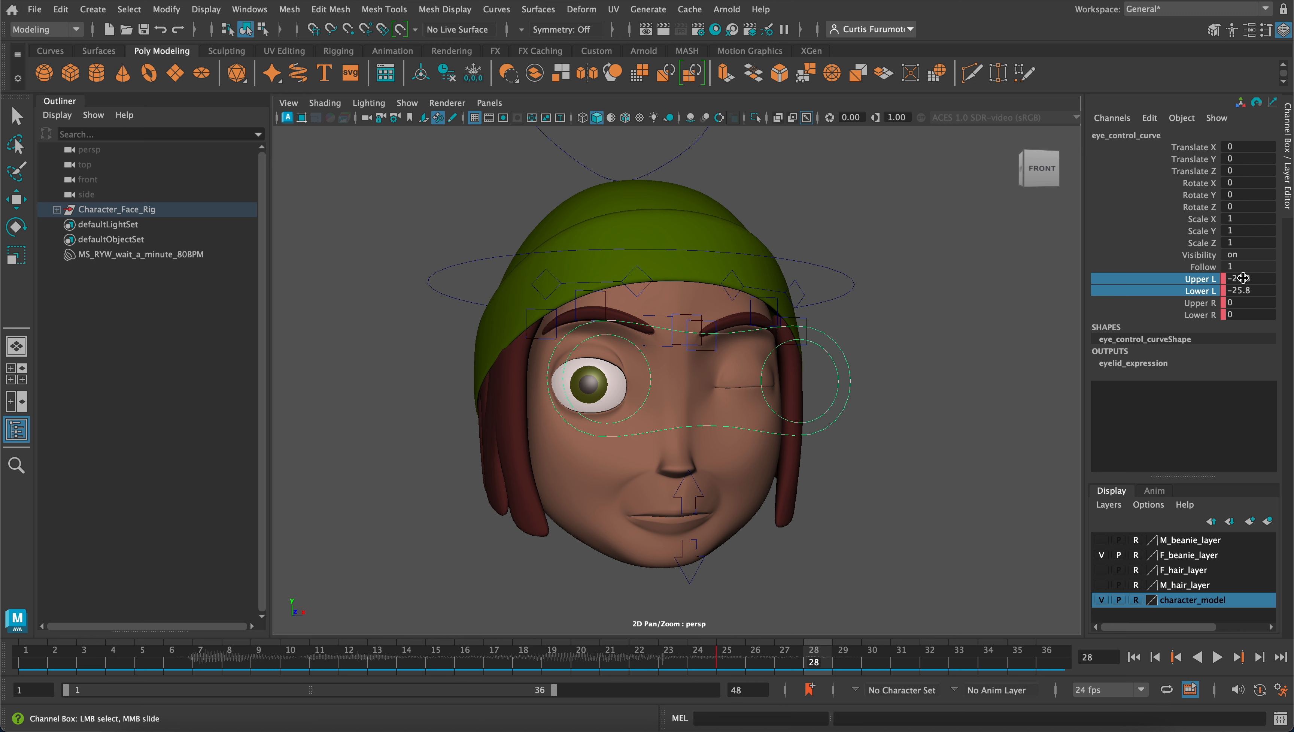
# Copy the -25.8 value into the eye control's Upper R and Lower R channels to close the other eye
pyautogui.moveTo(1243, 279)
pyautogui.mouseDown()
pyautogui.moveTo(1246, 290)
pyautogui.moveTo(1222, 291)
pyautogui.mouseUp()
pyautogui.press('super+c')
pyautogui.click(1251, 290)
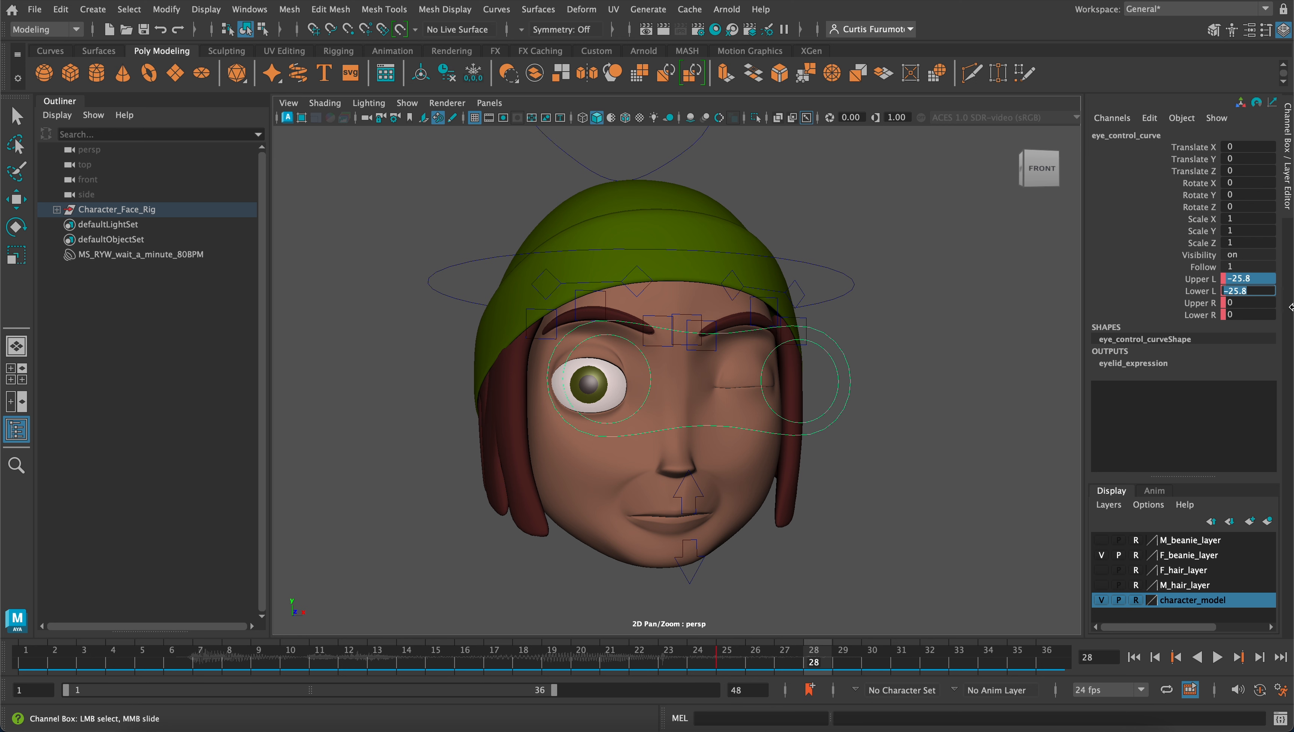
pyautogui.click(1259, 301)
pyautogui.press('super+v')
pyautogui.click(1251, 312)
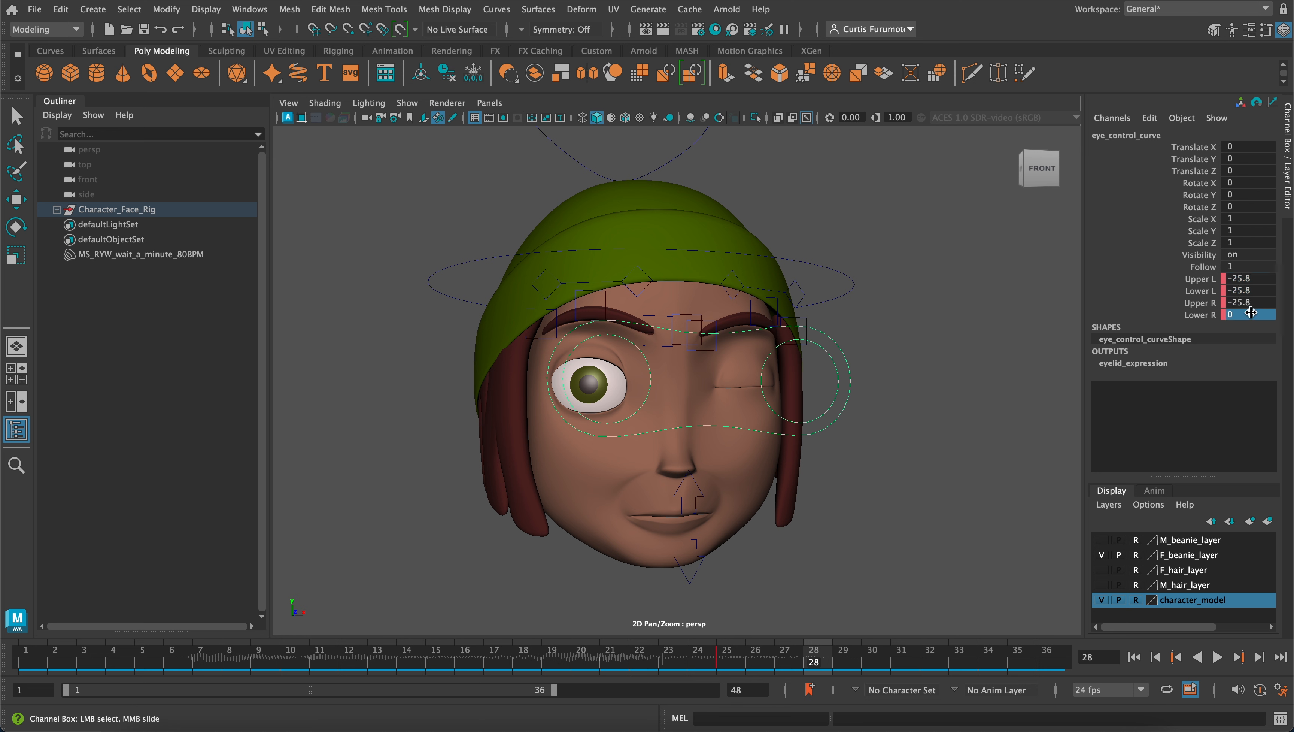
pyautogui.click(1250, 313)
pyautogui.press('super+v')
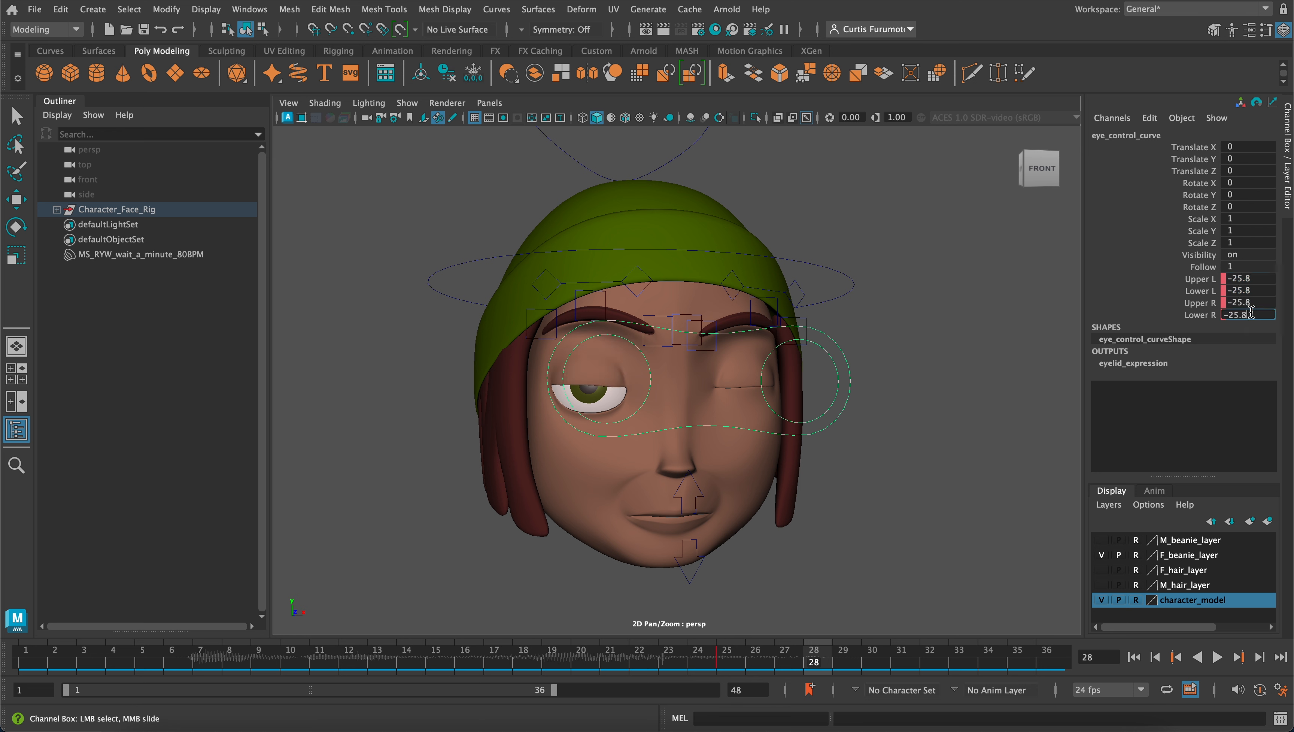
pyautogui.press('Return')
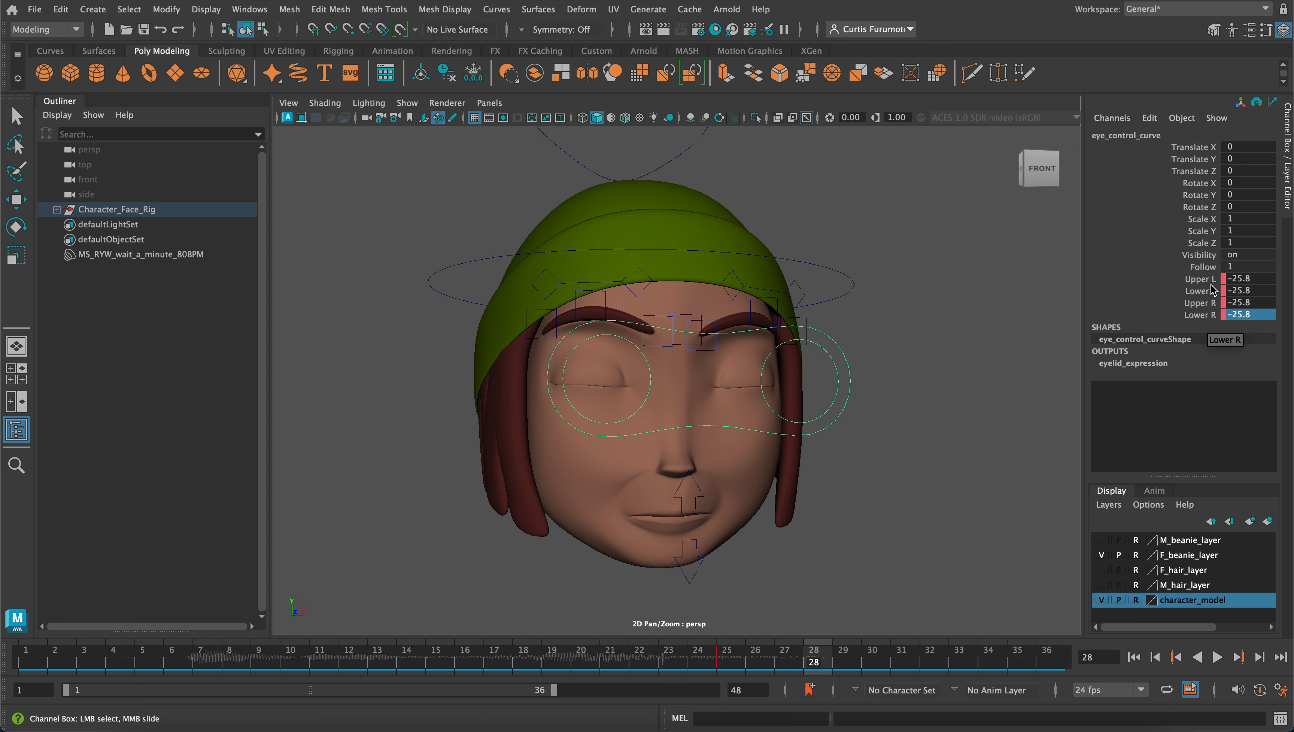
# Key all four eyelid channels of the eye control on frame 28
pyautogui.moveTo(1199, 280); pyautogui.dragTo(1204, 315)
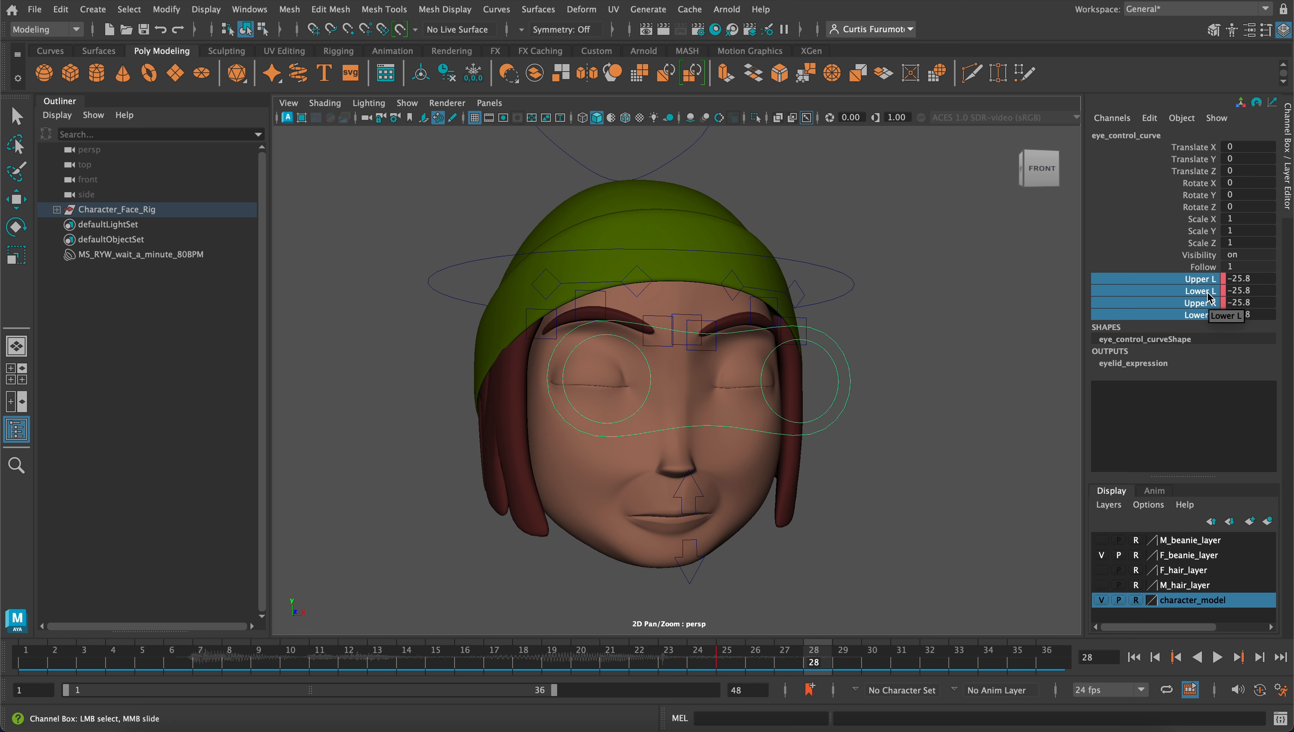
pyautogui.rightClick(1199, 292)
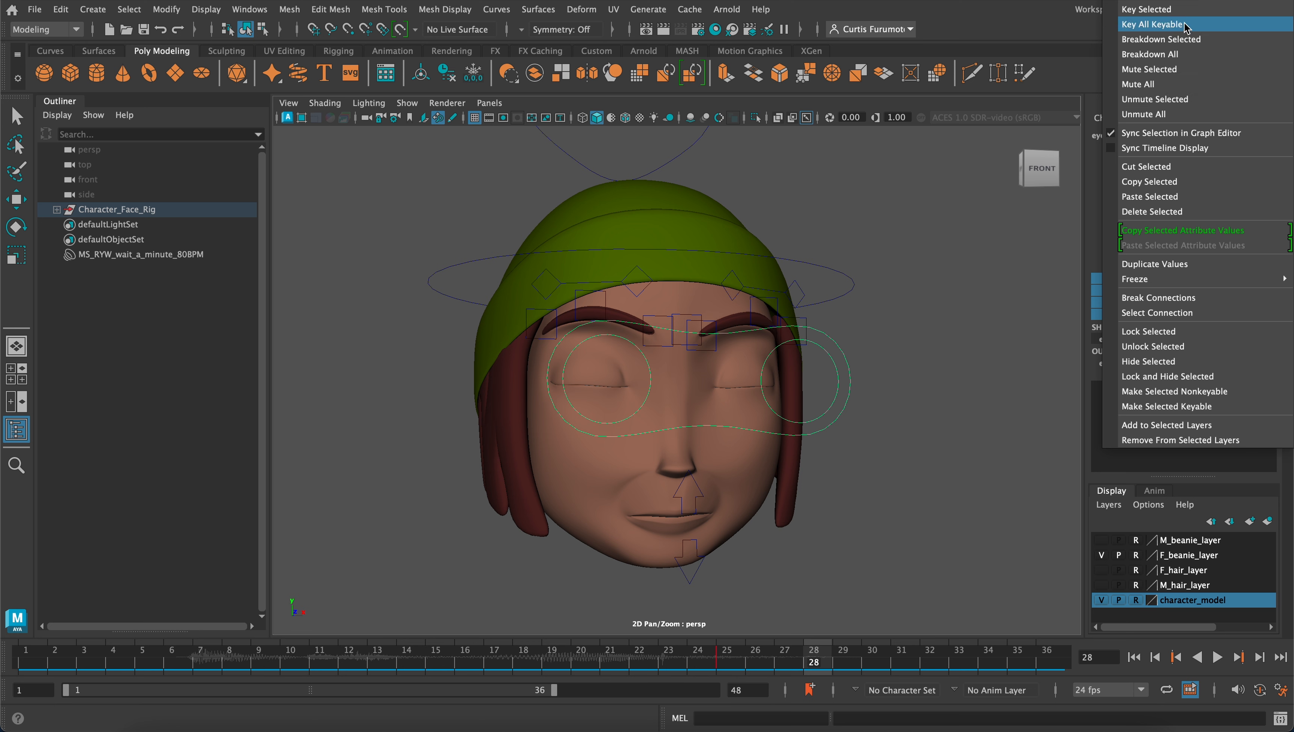
pyautogui.click(1186, 9)
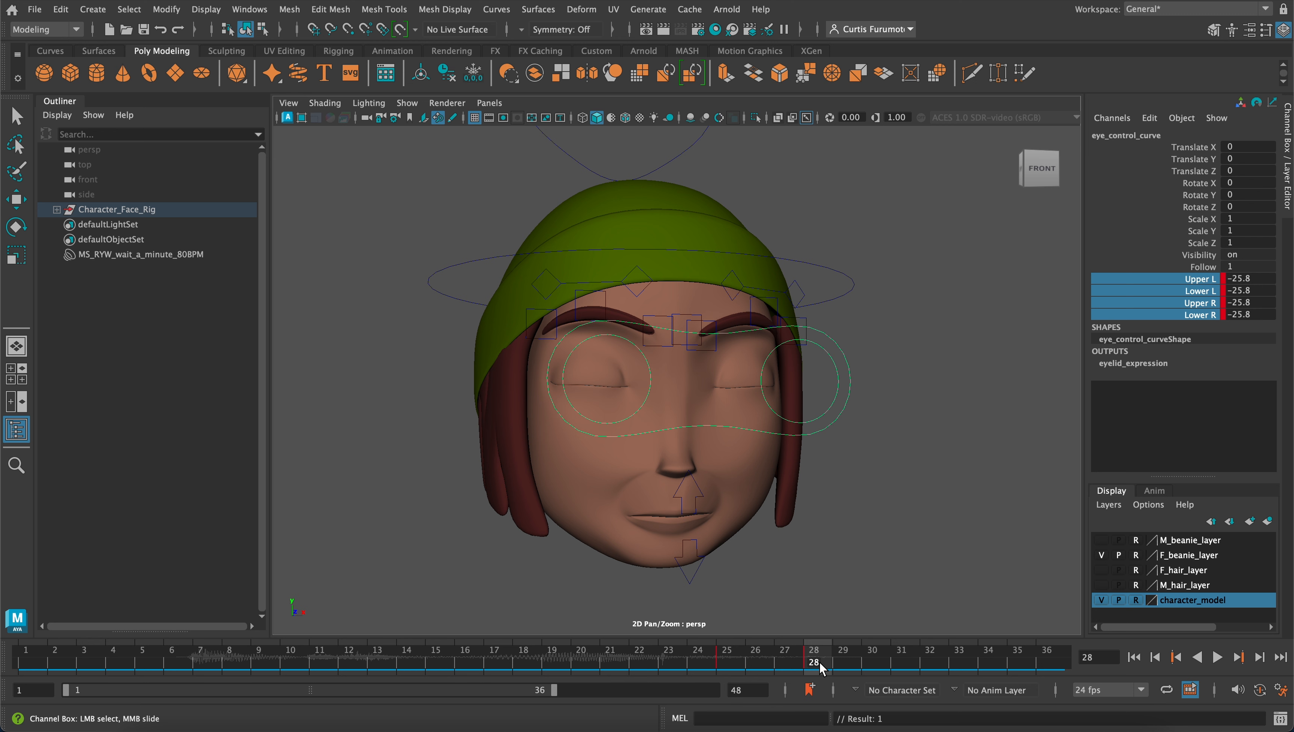
# On frame 31, set the eye control's four eyelid channels to 0, key them and deselect the control
pyautogui.moveTo(820, 668); pyautogui.dragTo(907, 667)
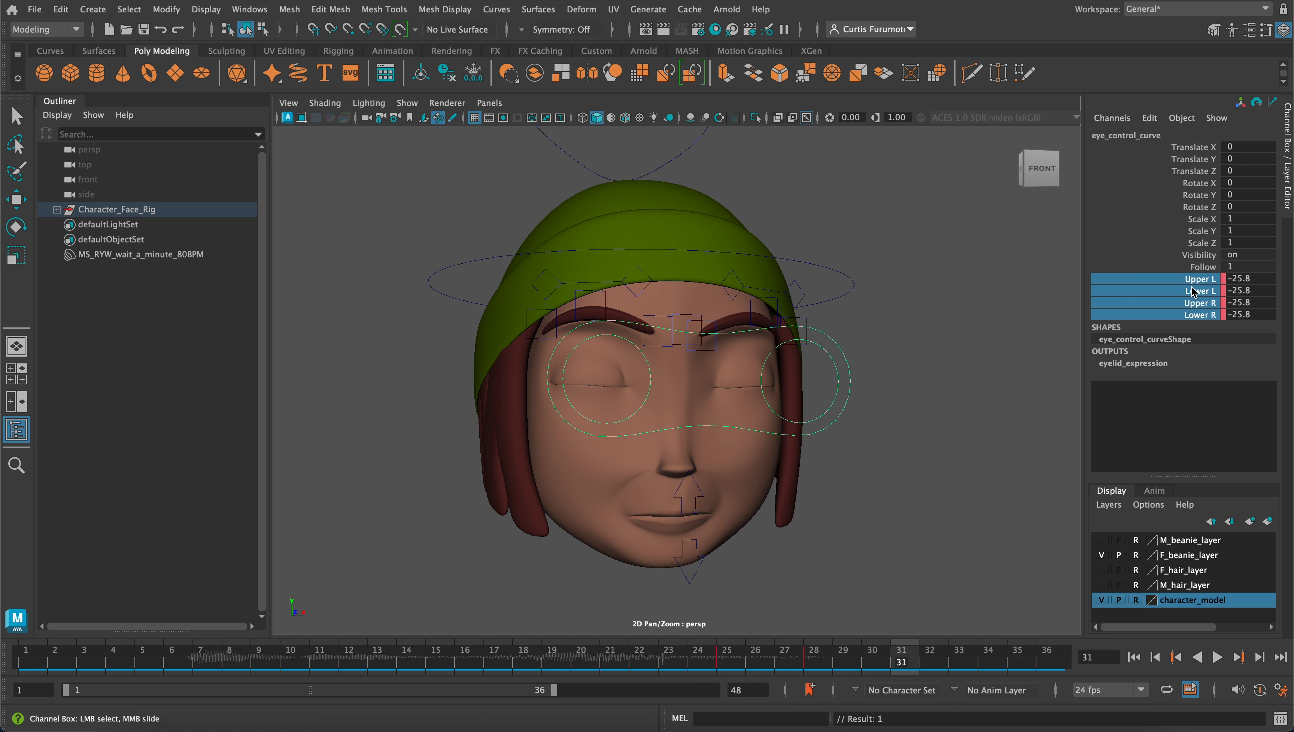
pyautogui.doubleClick(1246, 280)
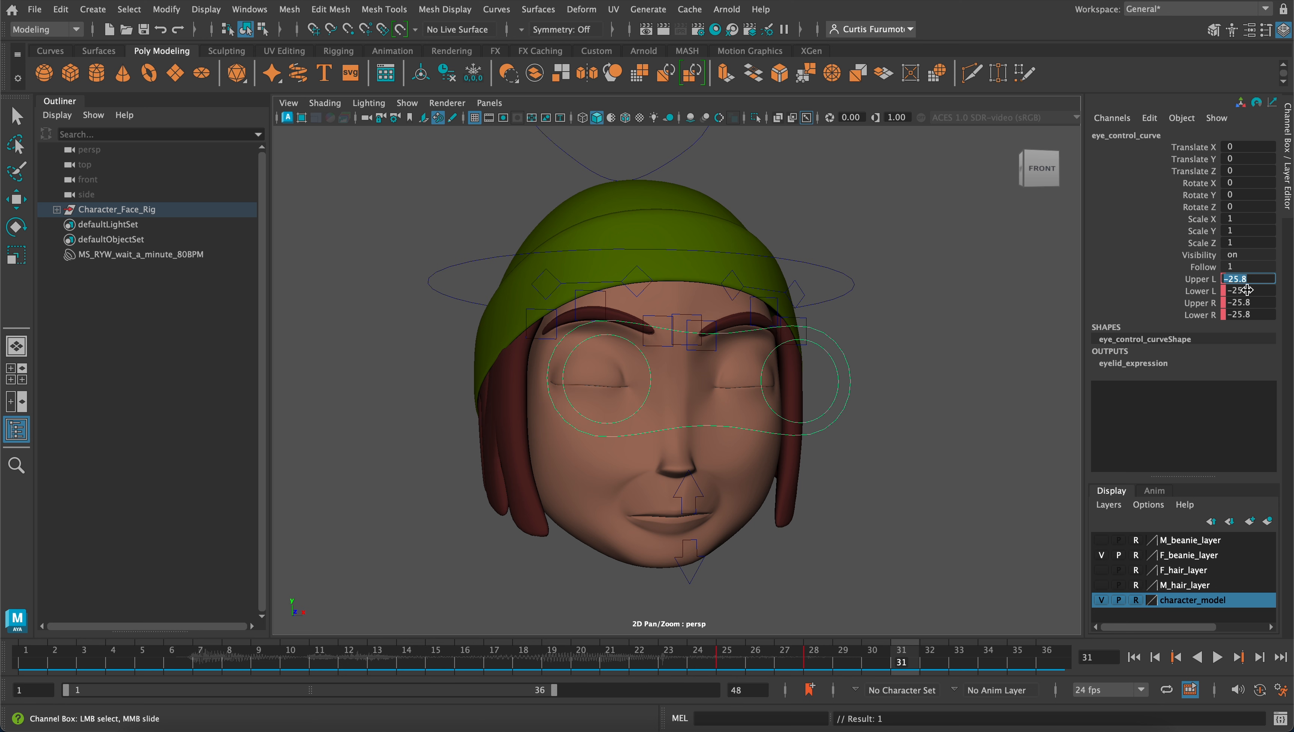
pyautogui.moveTo(1248, 317); pyautogui.dragTo(1248, 281)
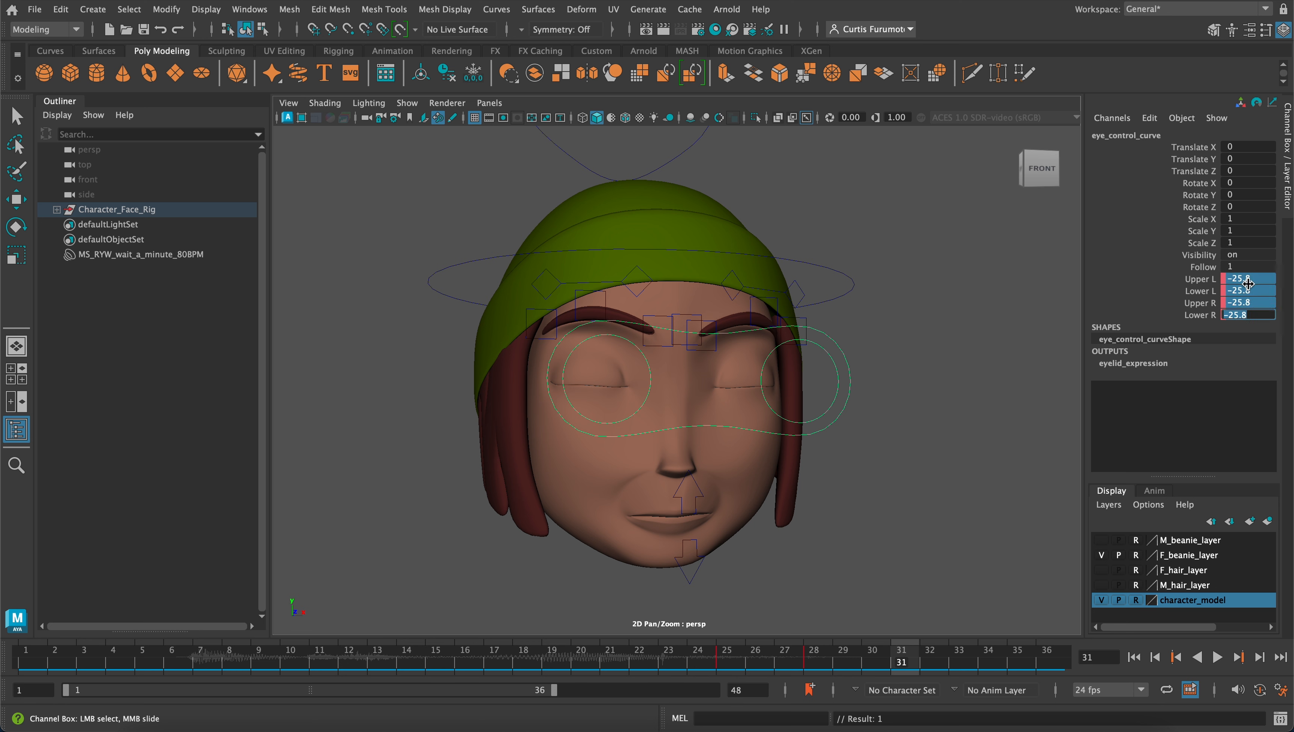
pyautogui.write('0')
pyautogui.press('Return')
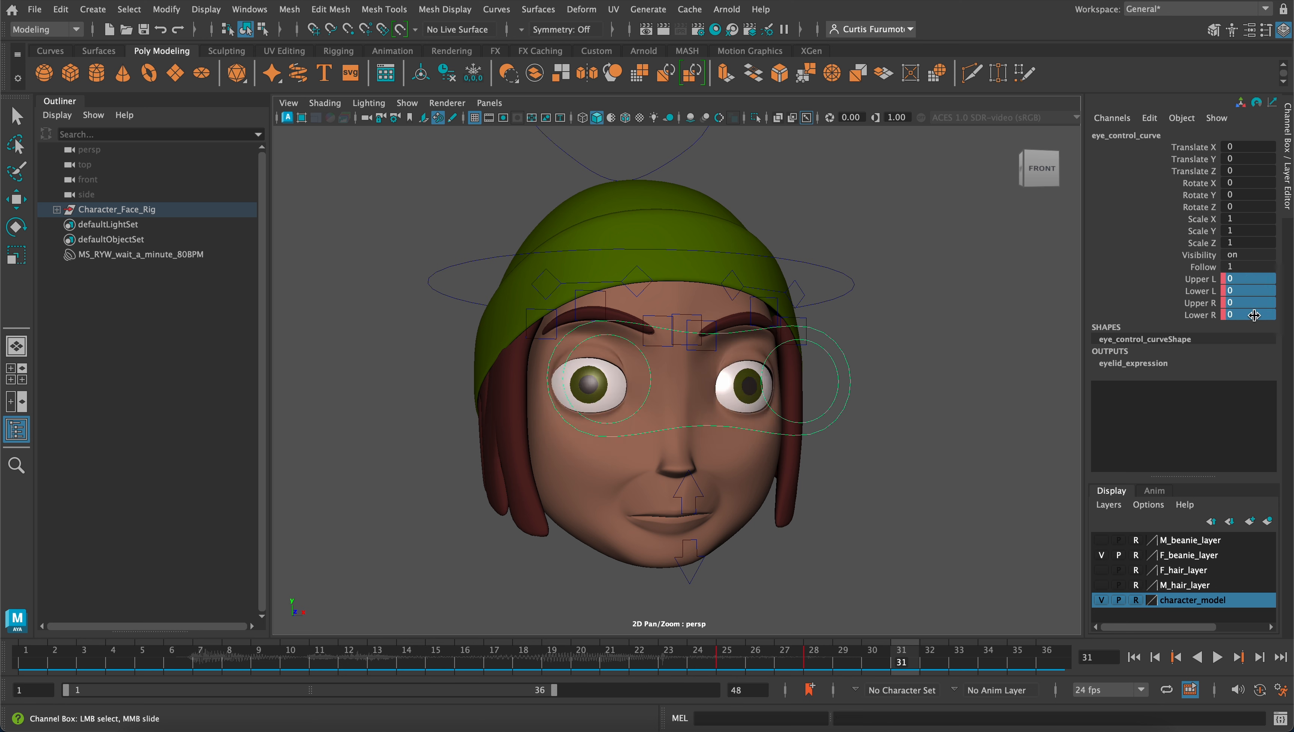
pyautogui.rightClick(1204, 299)
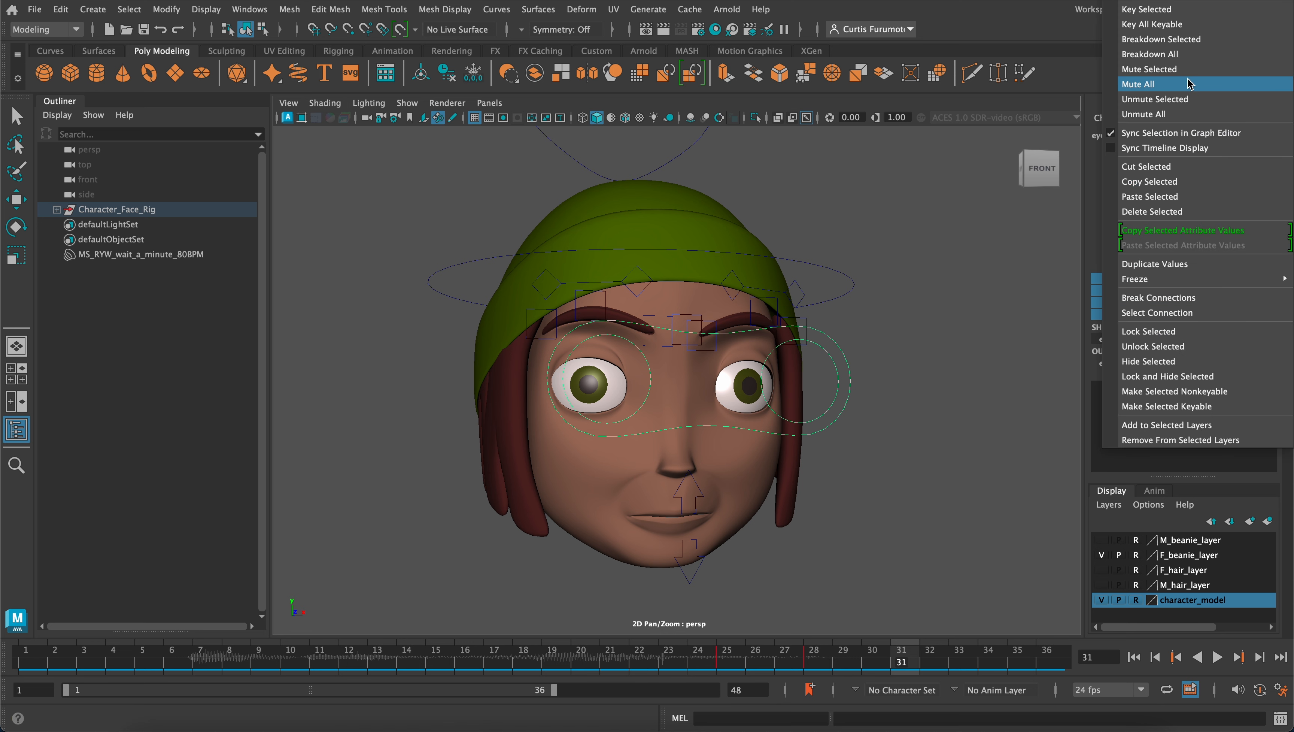
pyautogui.click(1170, 10)
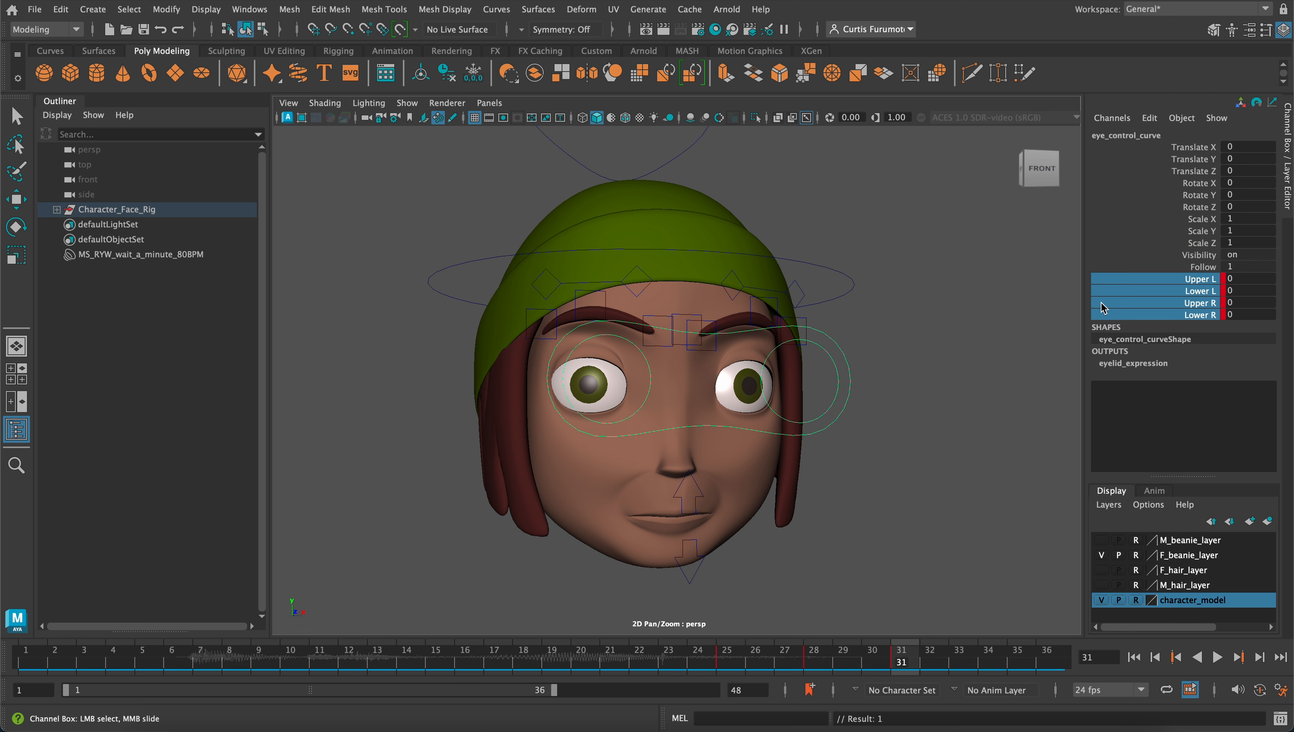
pyautogui.click(1001, 368)
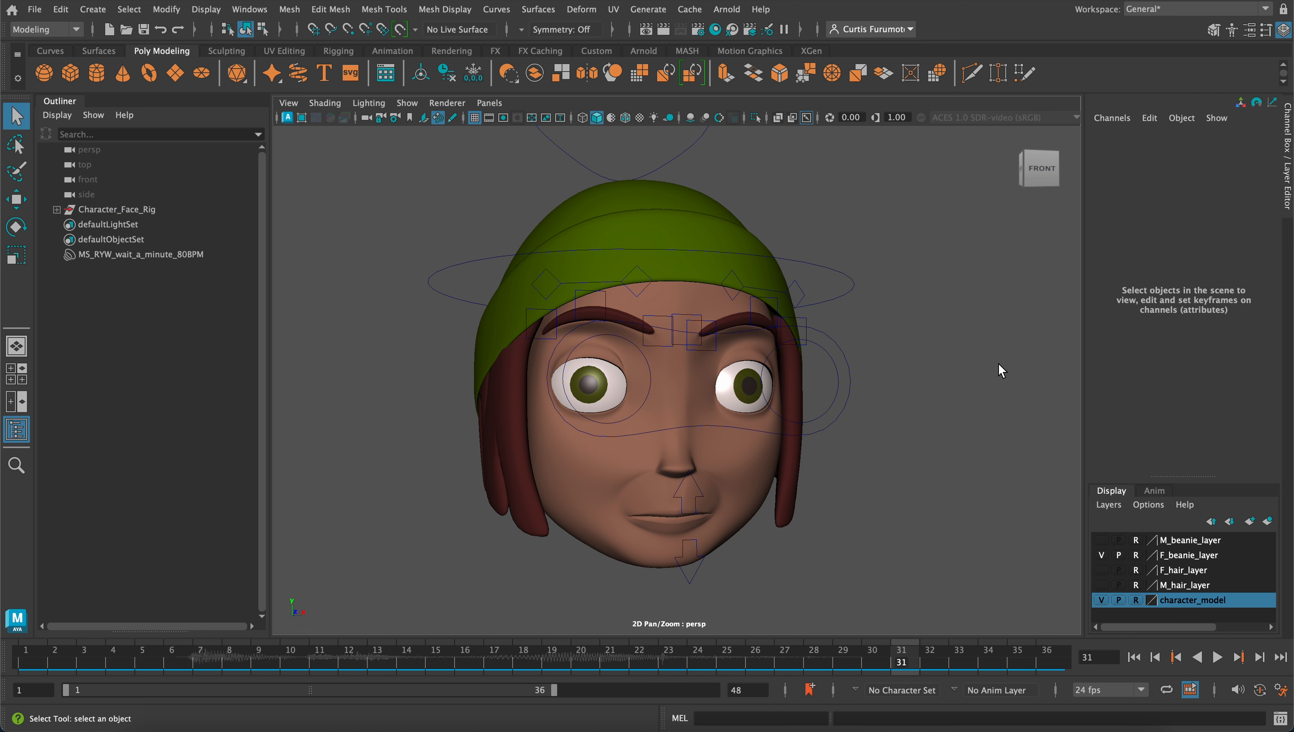
# Play the animation from frame 1 and view the face from another side to review the blink with the lip-sync
pyautogui.moveTo(898, 661); pyautogui.dragTo(26, 572)
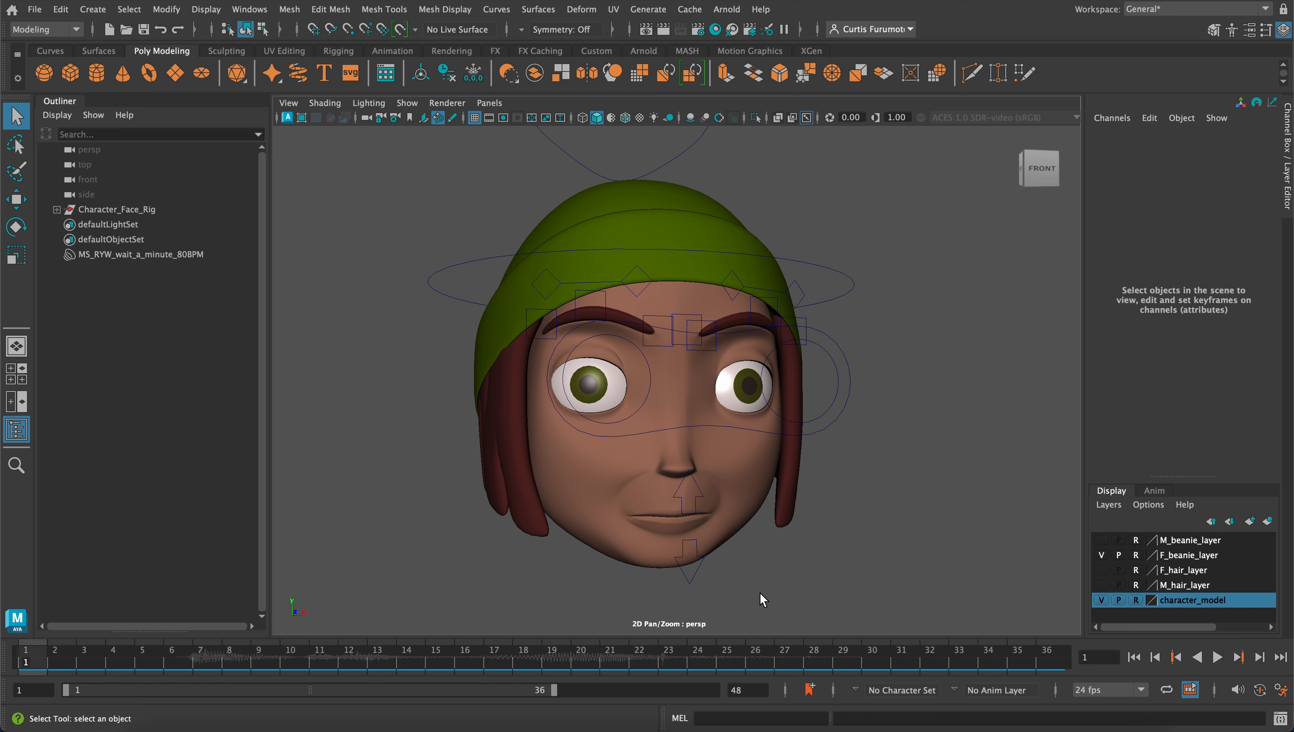
pyautogui.click(1217, 658)
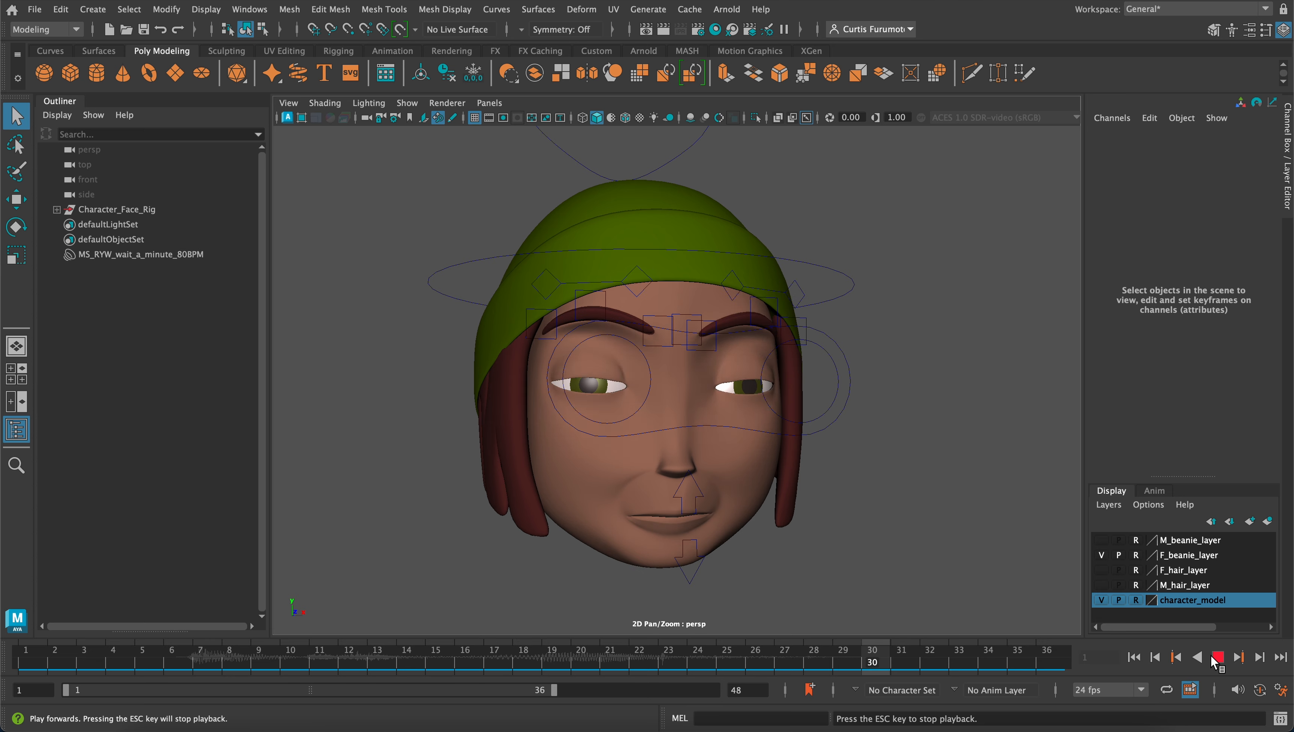
pyautogui.keyDown('alt'); pyautogui.moveTo(984, 513); pyautogui.dragTo(943, 496); pyautogui.keyUp('alt')
pyautogui.keyDown('alt'); pyautogui.moveTo(901, 516); pyautogui.dragTo(932, 484, button='middle'); pyautogui.keyUp('alt')
pyautogui.moveTo(903, 502)
pyautogui.keyDown('alt'); pyautogui.mouseDown()
pyautogui.moveTo(903, 486)
pyautogui.moveTo(912, 497)
pyautogui.mouseUp(); pyautogui.keyUp('alt')
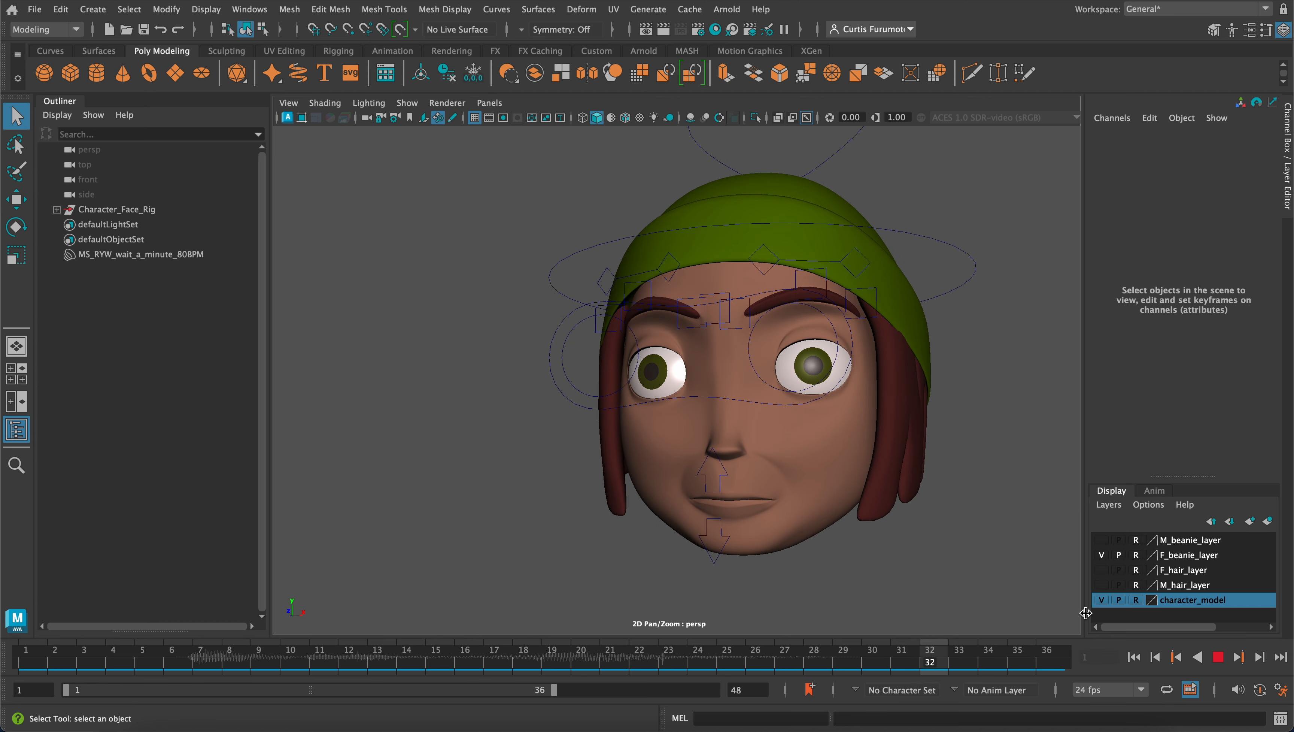
pyautogui.click(1219, 656)
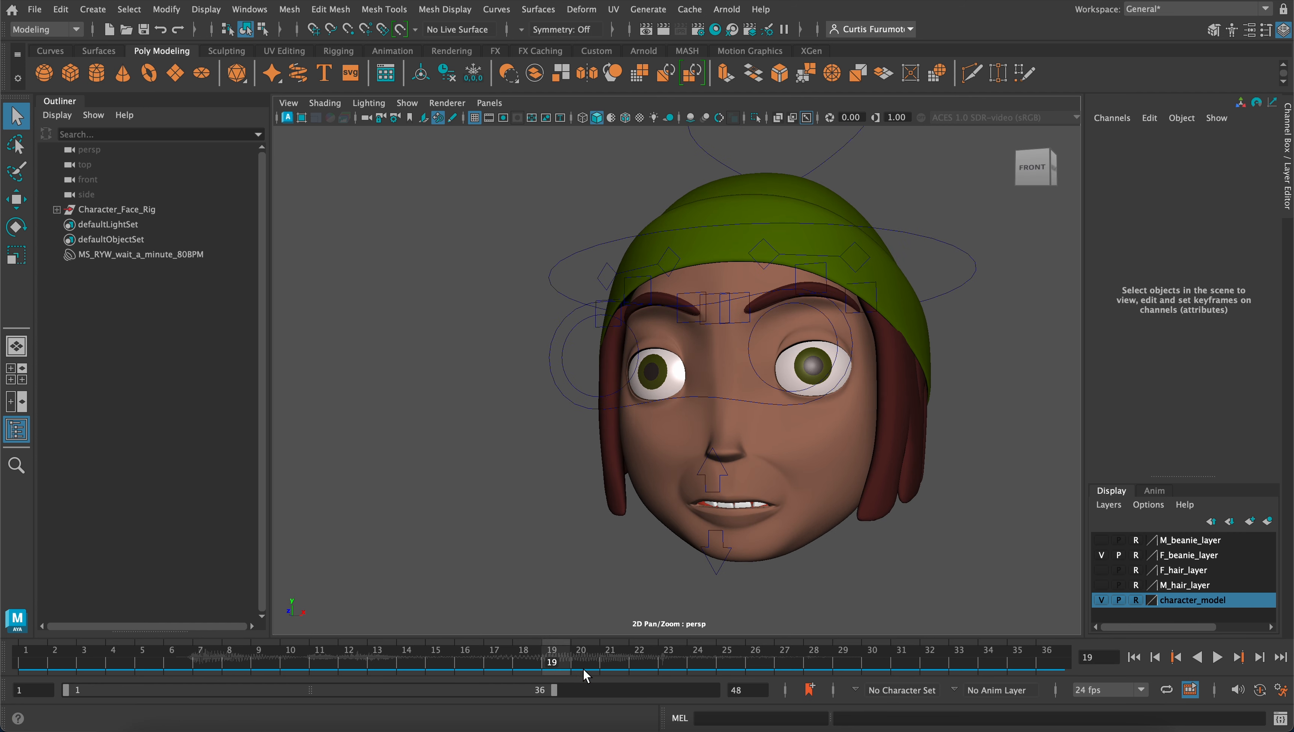
# Play the animation, return to a front view of the face and scrub through frames 7 to 13 with the audio
pyautogui.hotkey('alt', 'v')
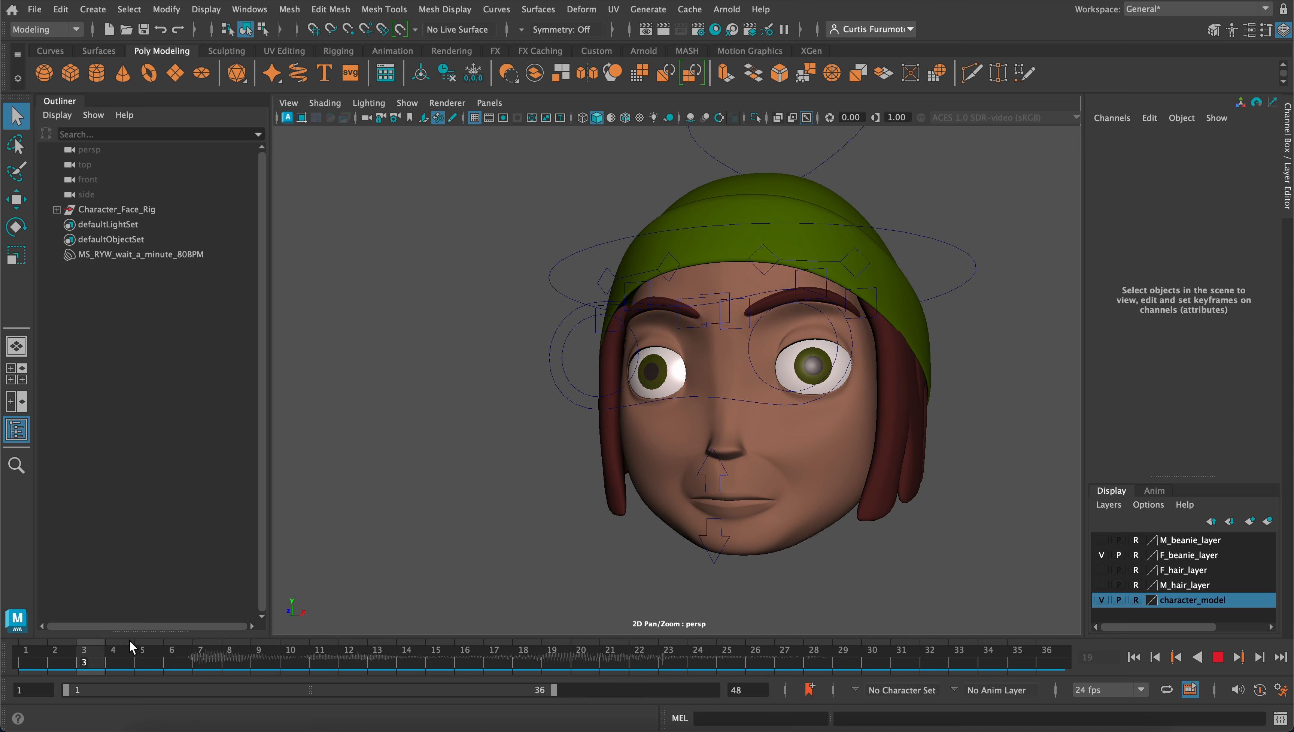
pyautogui.hotkey('alt', 'v')
pyautogui.keyDown('alt'); pyautogui.moveTo(544, 570); pyautogui.dragTo(598, 563); pyautogui.keyUp('alt')
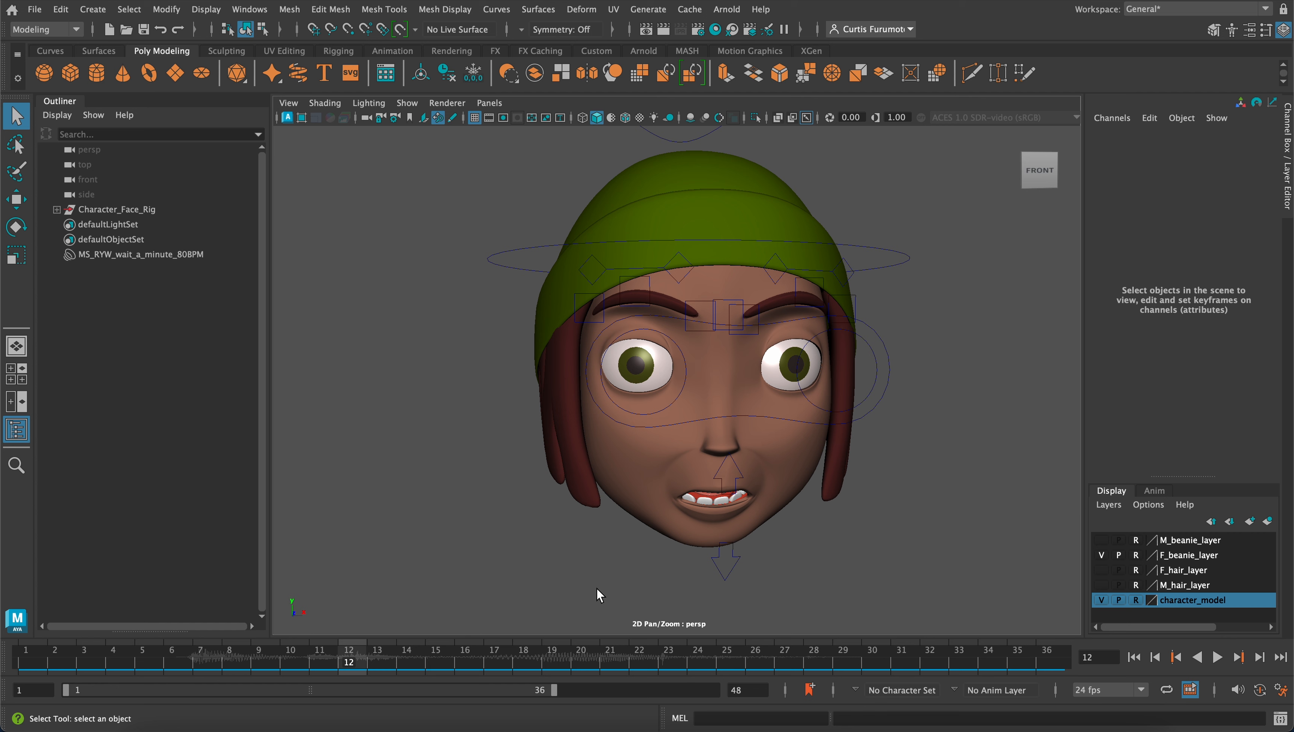
pyautogui.scroll(1, 604, 608)
pyautogui.scroll(-2, 615, 569)
pyautogui.keyDown('alt'); pyautogui.moveTo(618, 559); pyautogui.dragTo(600, 522); pyautogui.keyUp('alt')
pyautogui.keyDown('alt'); pyautogui.moveTo(600, 521); pyautogui.dragTo(613, 523, button='middle'); pyautogui.keyUp('alt')
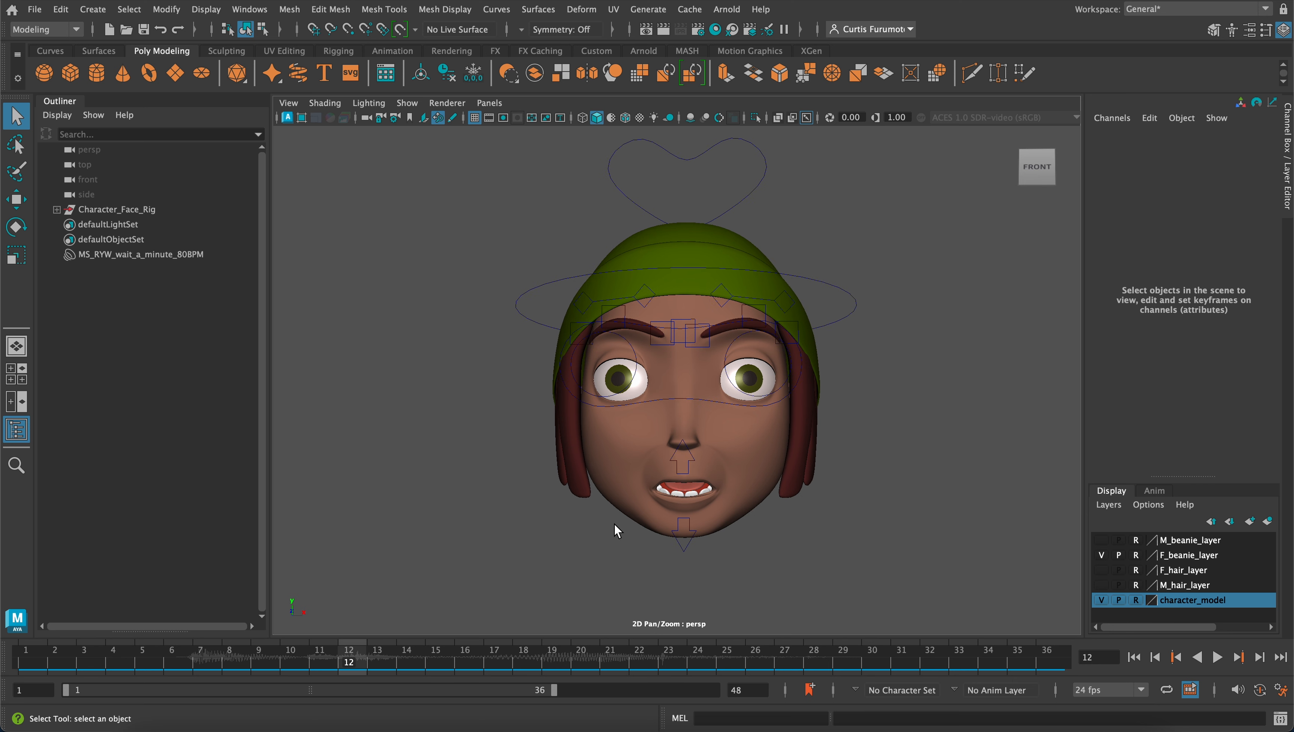
pyautogui.keyDown('alt'); pyautogui.moveTo(613, 524); pyautogui.dragTo(616, 525); pyautogui.keyUp('alt')
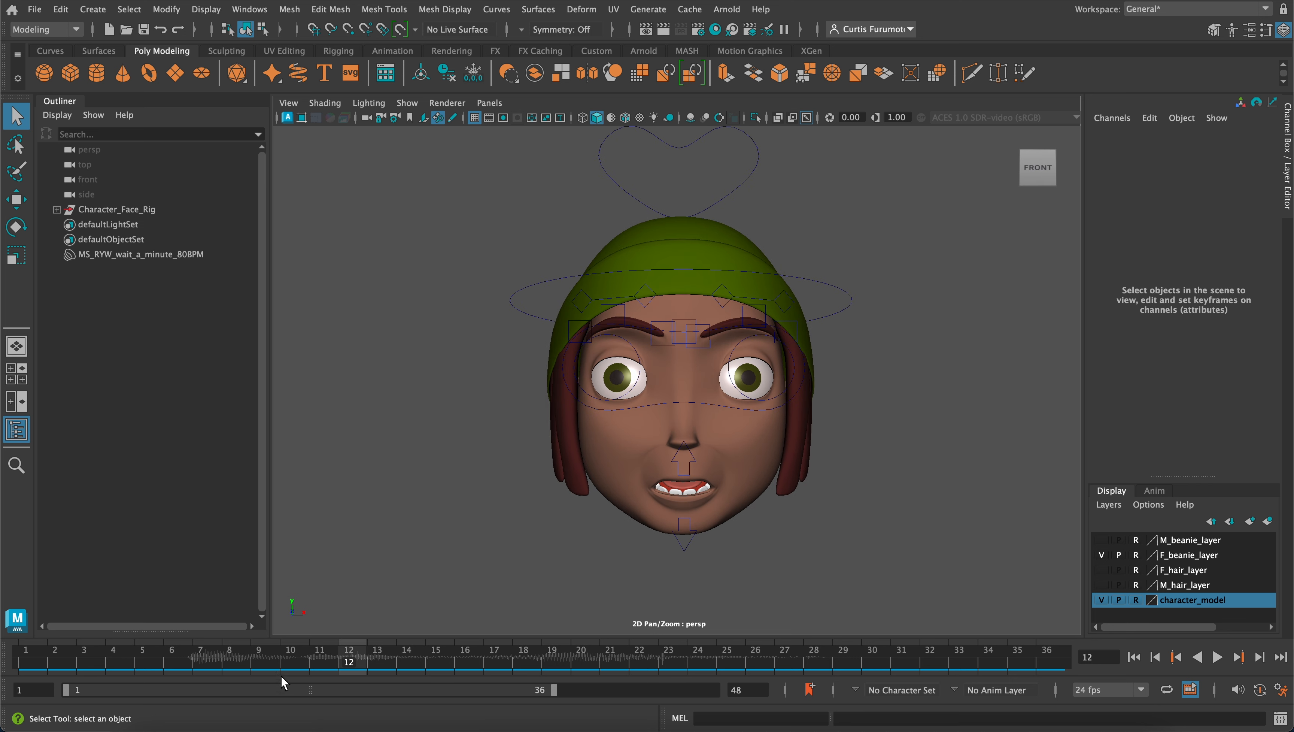
pyautogui.moveTo(204, 658); pyautogui.dragTo(375, 666)
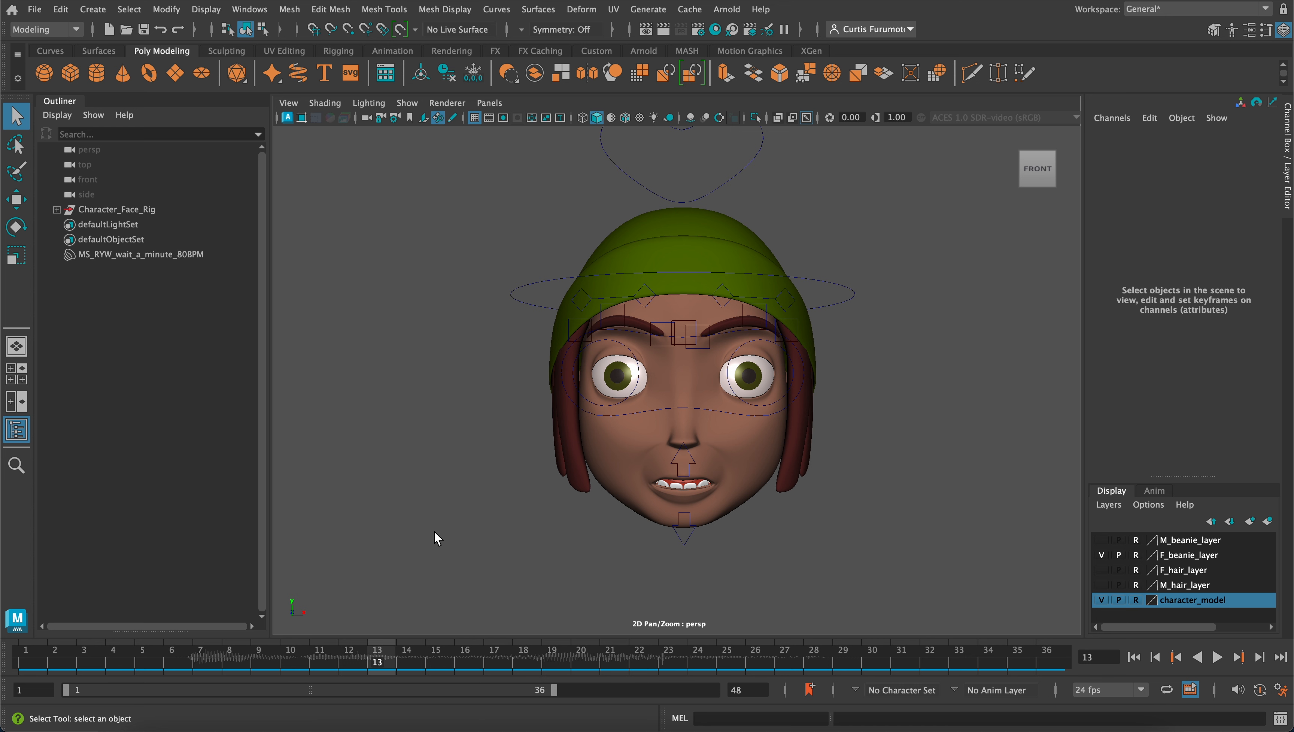
# Select the head control curve and key its Rotate X, Y and Z channels at 0 on frame 1
pyautogui.moveTo(831, 266); pyautogui.dragTo(853, 313)
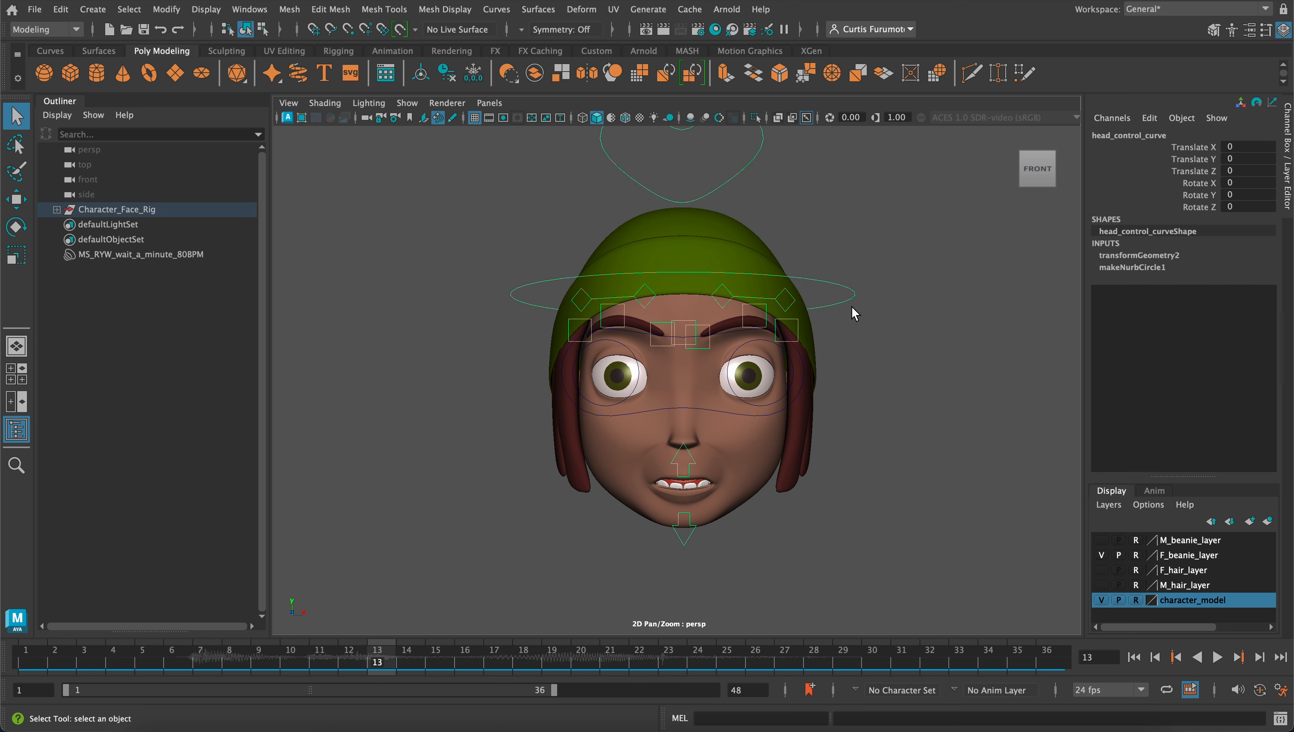
pyautogui.scroll(-1, 852, 306)
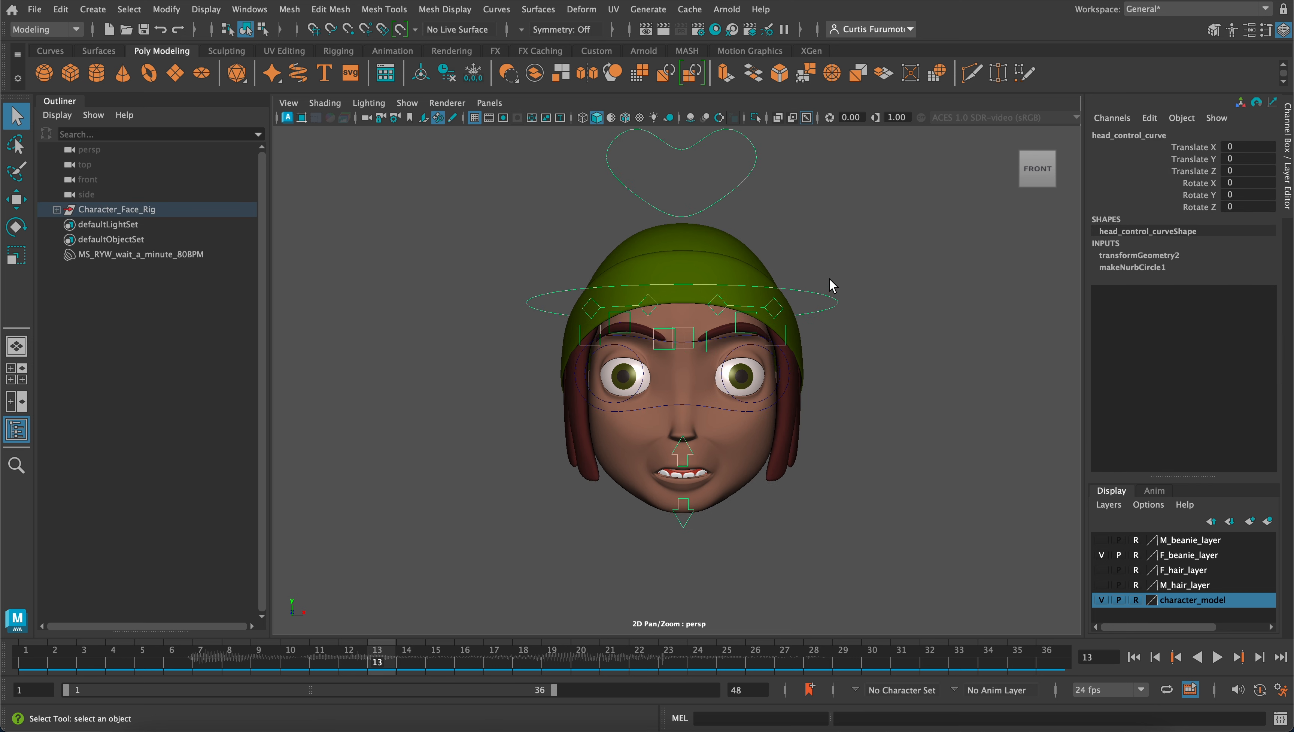
pyautogui.moveTo(825, 263); pyautogui.dragTo(838, 314)
pyautogui.click(36, 661)
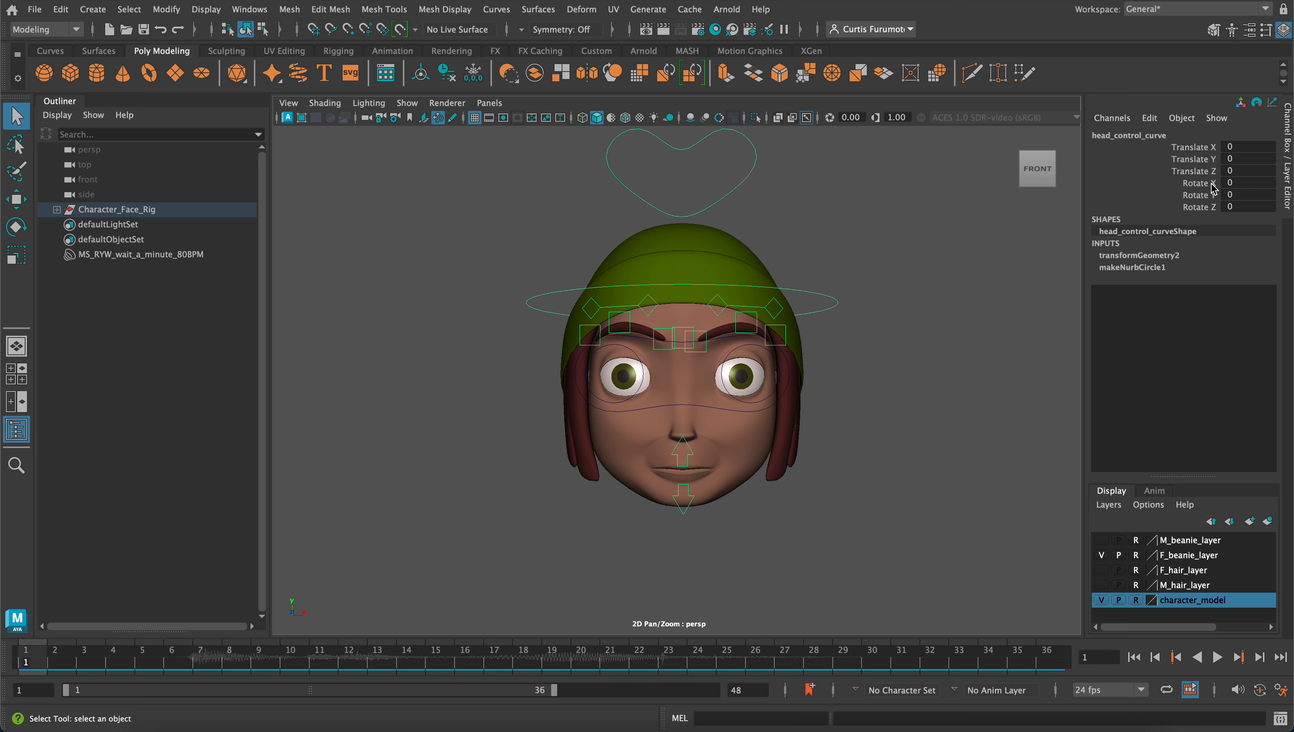
pyautogui.moveTo(1202, 183); pyautogui.dragTo(1206, 207)
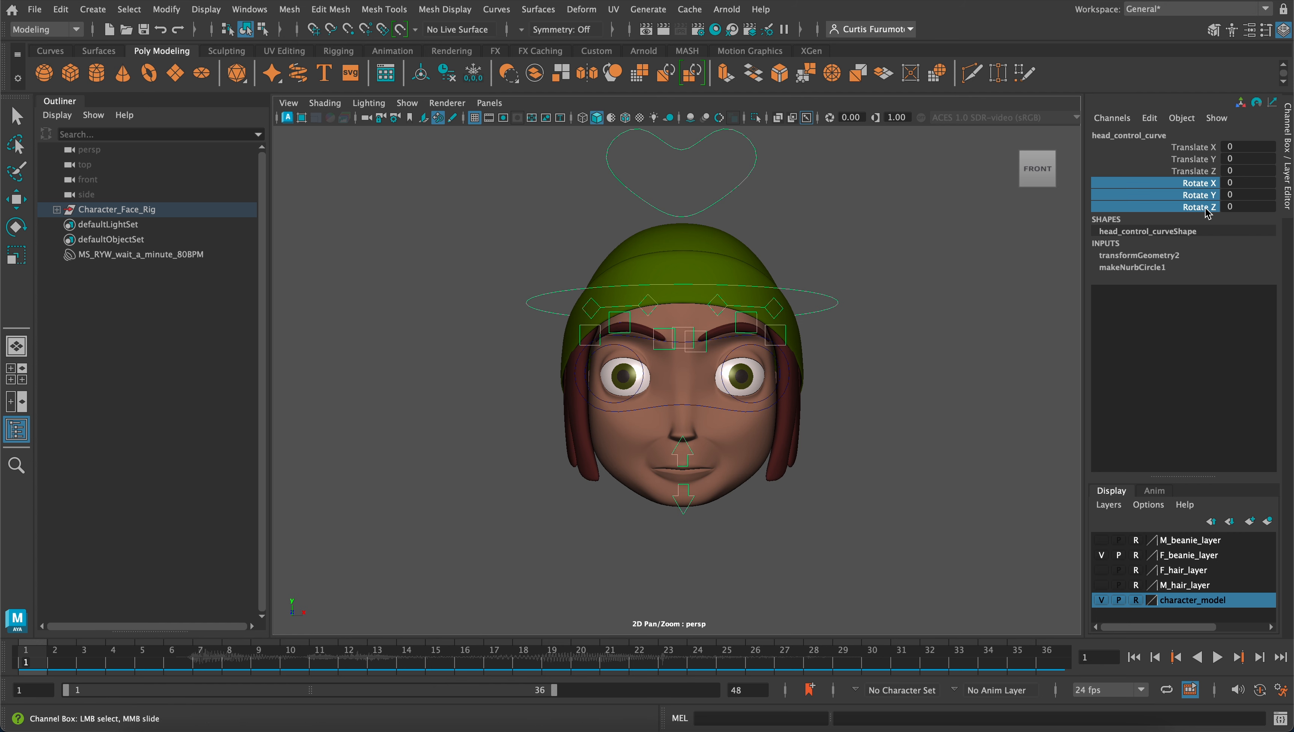
pyautogui.rightClick(1201, 205)
pyautogui.rightClick(1199, 200)
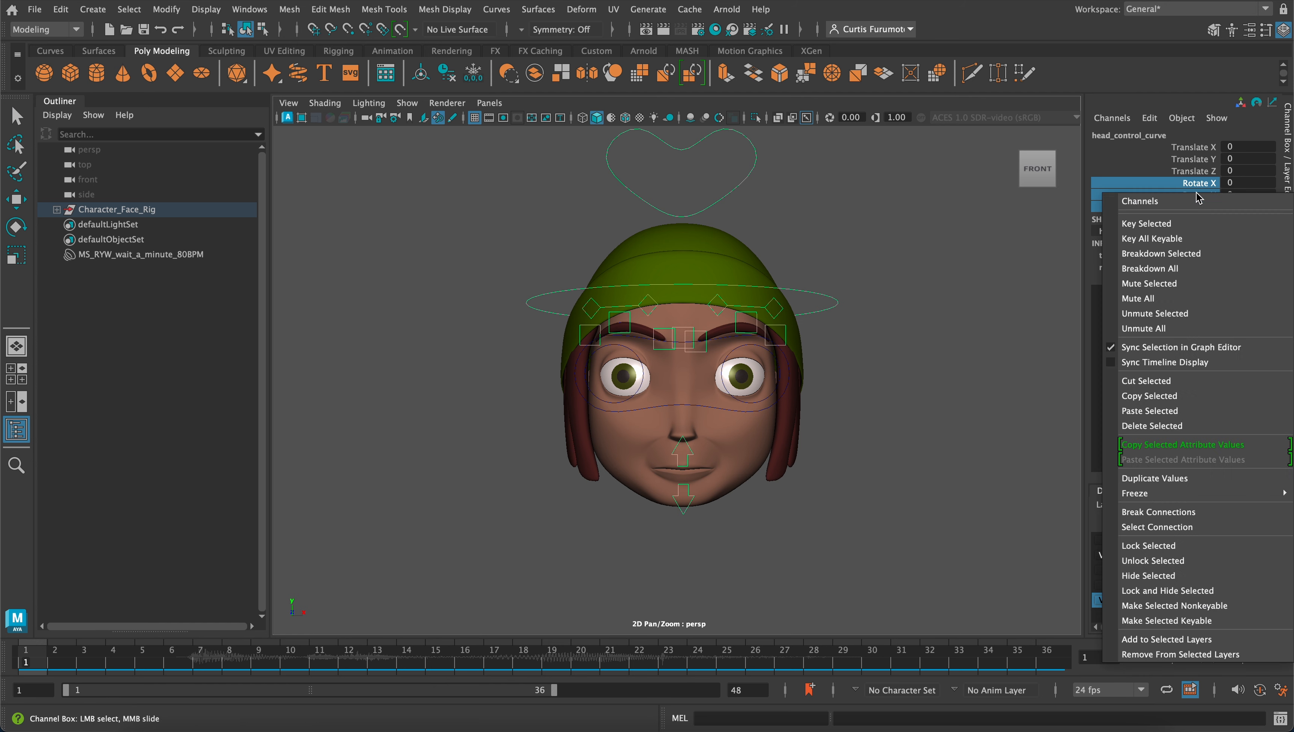
pyautogui.click(1178, 222)
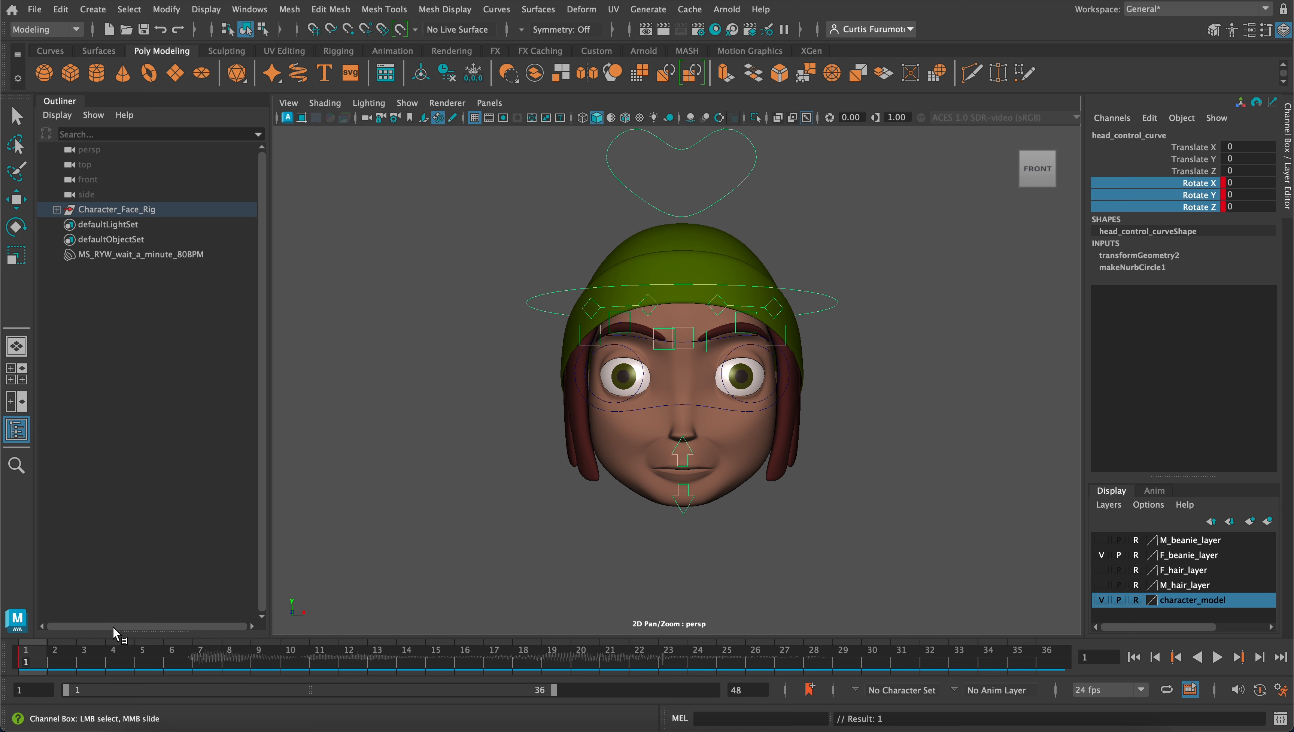
# On frame 9, turn and tilt the head control to about Rotate Y -7.9 and Rotate Z 8, and key its three rotation channels
pyautogui.hotkey('alt', 'v')
pyautogui.moveTo(198, 649); pyautogui.dragTo(259, 657)
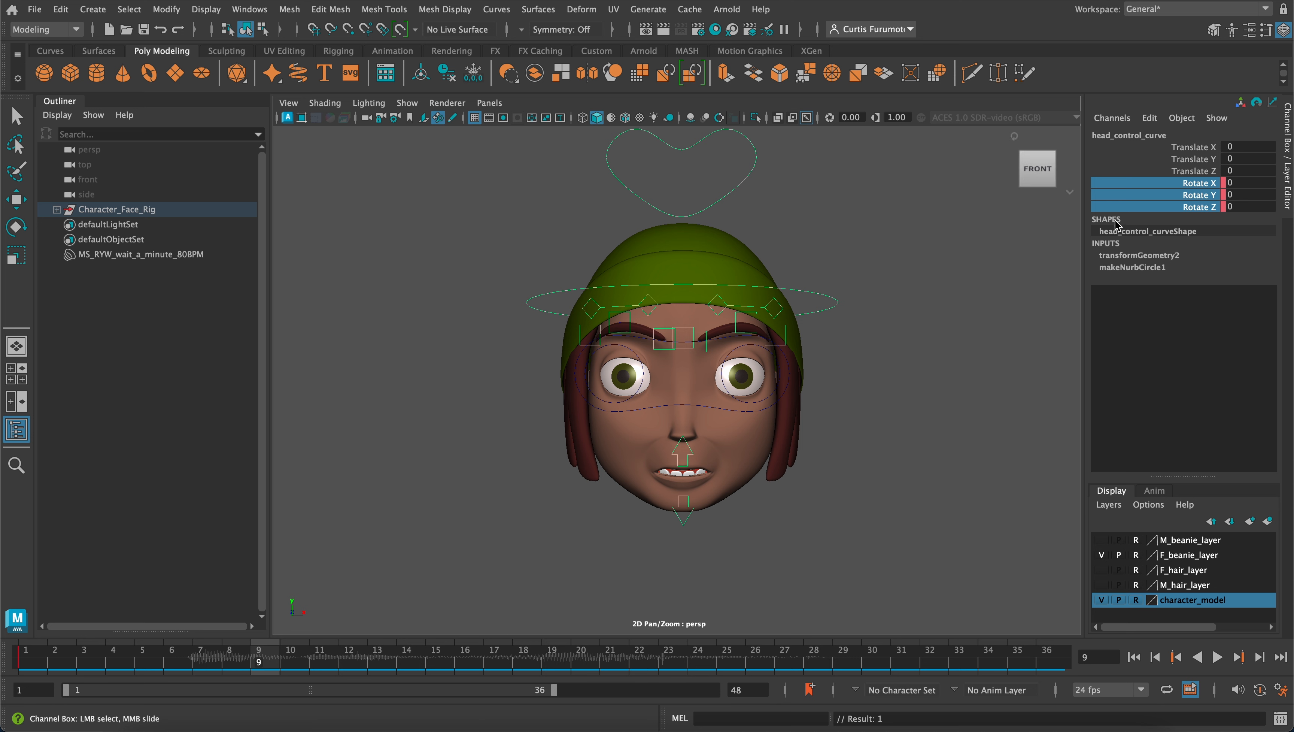
pyautogui.click(1196, 183)
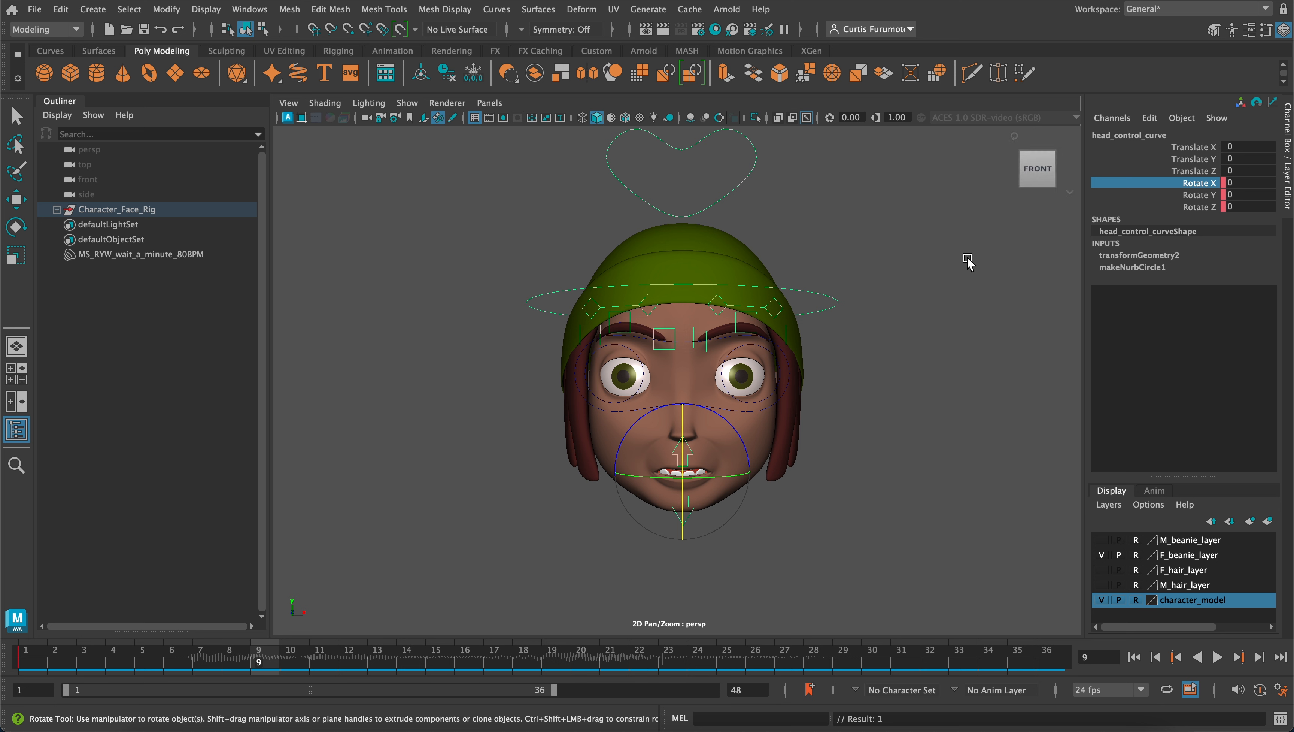
pyautogui.moveTo(729, 477); pyautogui.dragTo(713, 481)
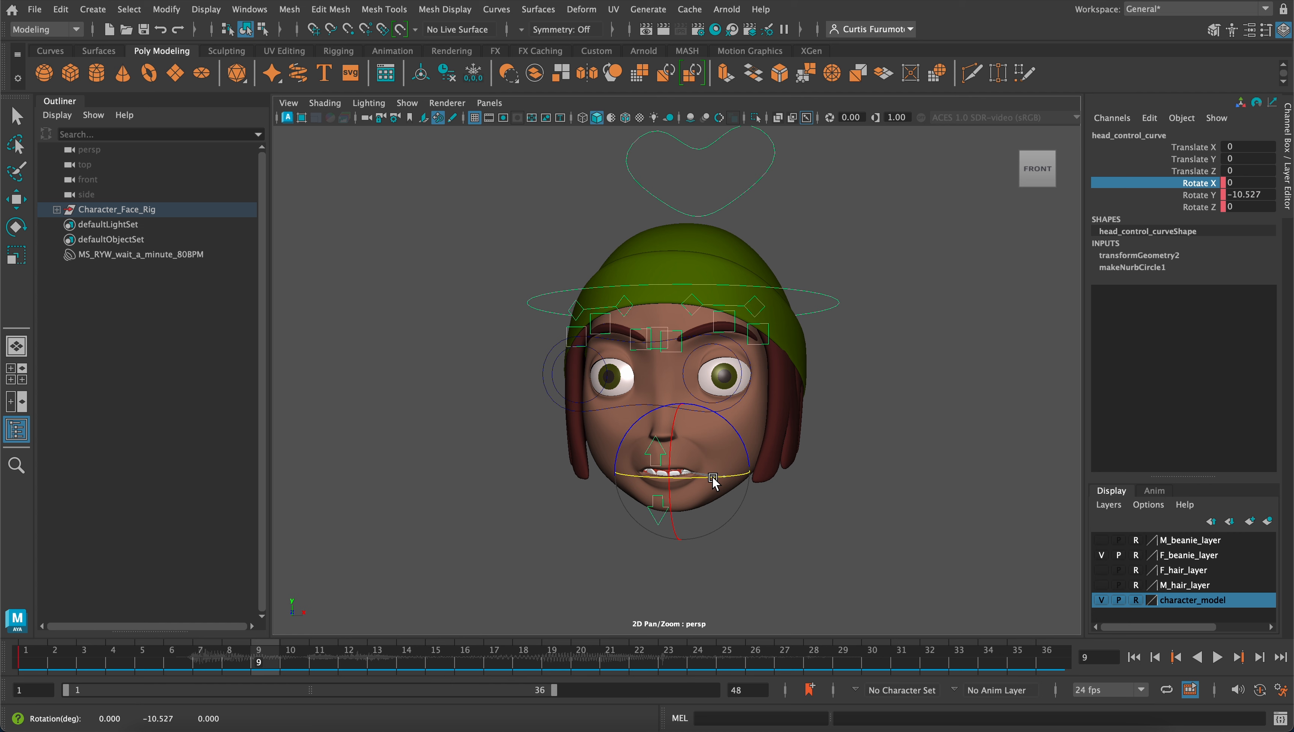
pyautogui.hotkey('ctrl', 'z')
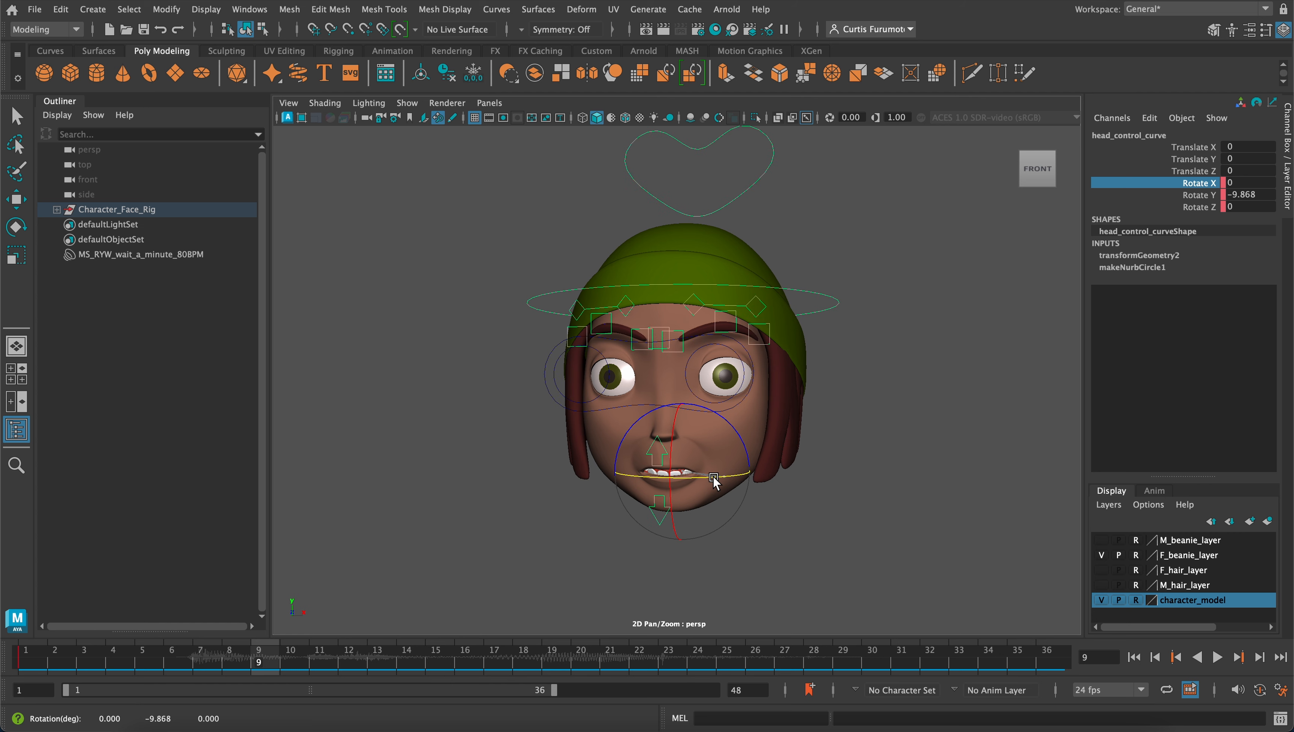
pyautogui.moveTo(713, 475); pyautogui.dragTo(715, 482)
pyautogui.moveTo(730, 430)
pyautogui.mouseDown()
pyautogui.moveTo(725, 416)
pyautogui.moveTo(713, 440)
pyautogui.mouseUp()
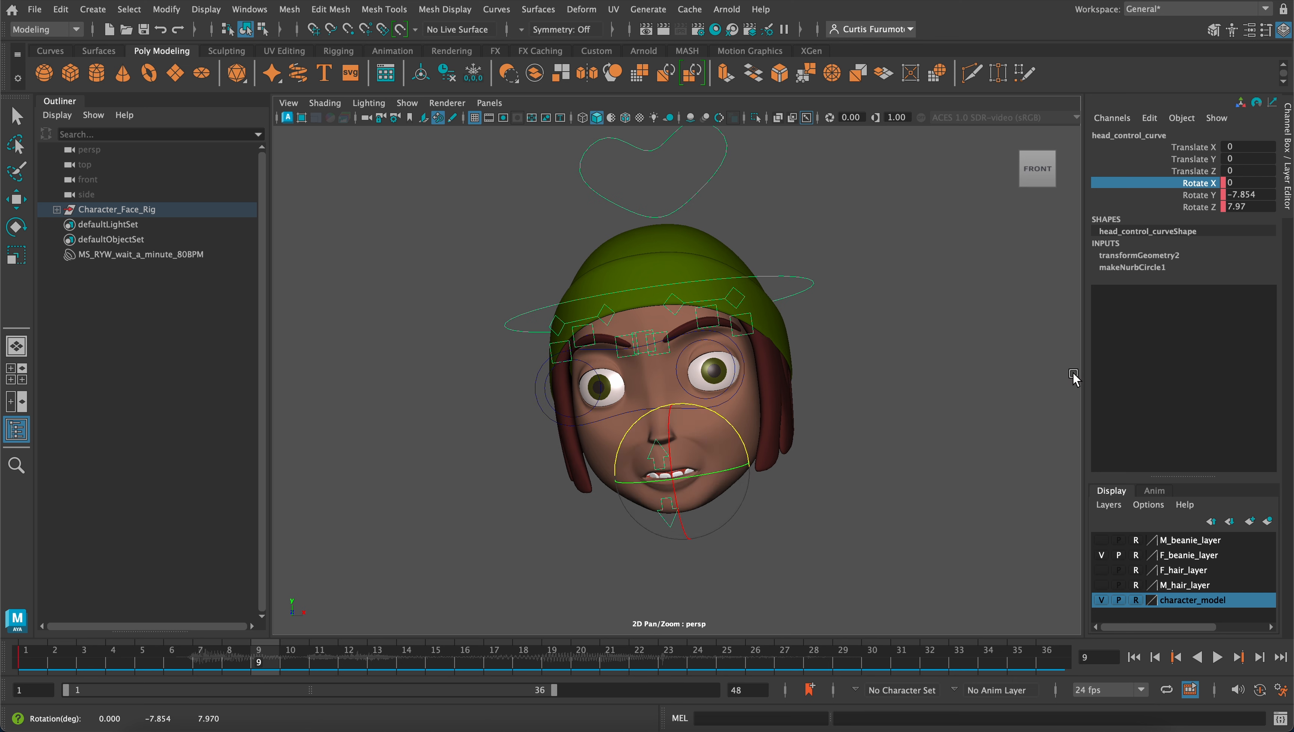
pyautogui.moveTo(1199, 191); pyautogui.dragTo(1200, 206)
pyautogui.rightClick(1202, 209)
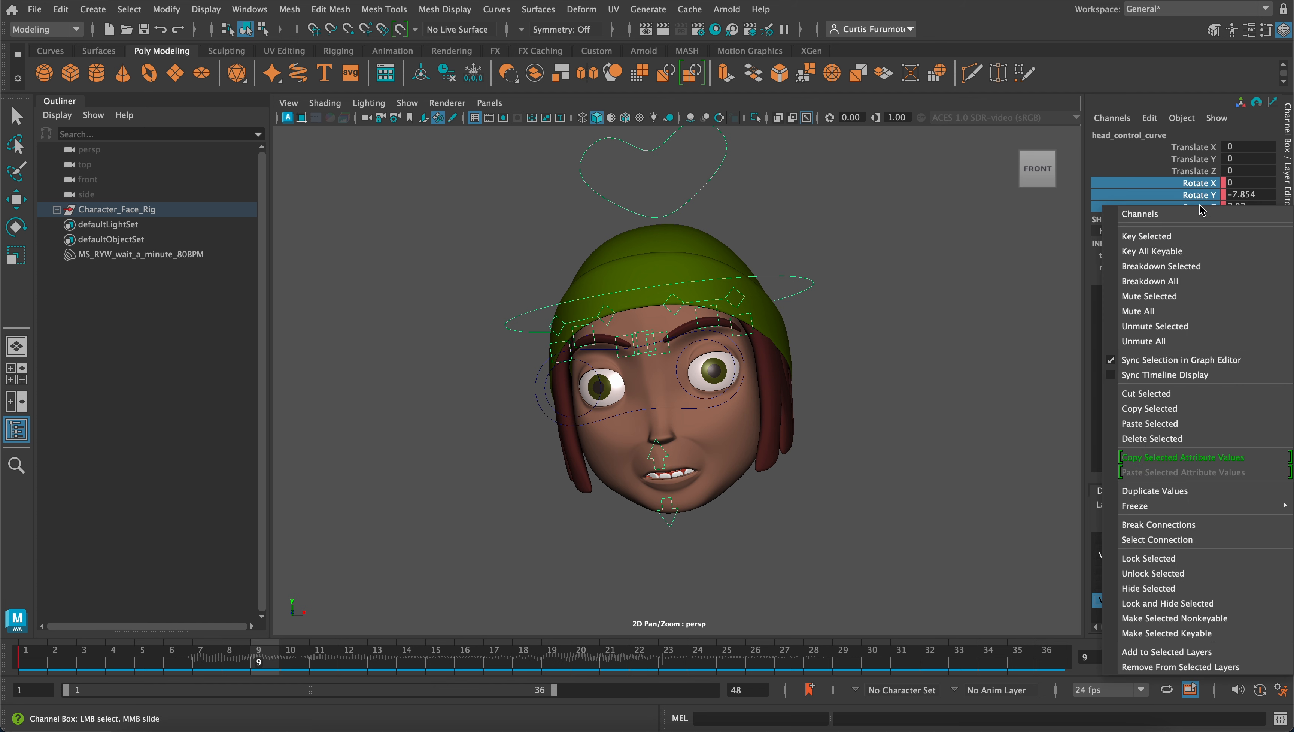
pyautogui.click(1178, 237)
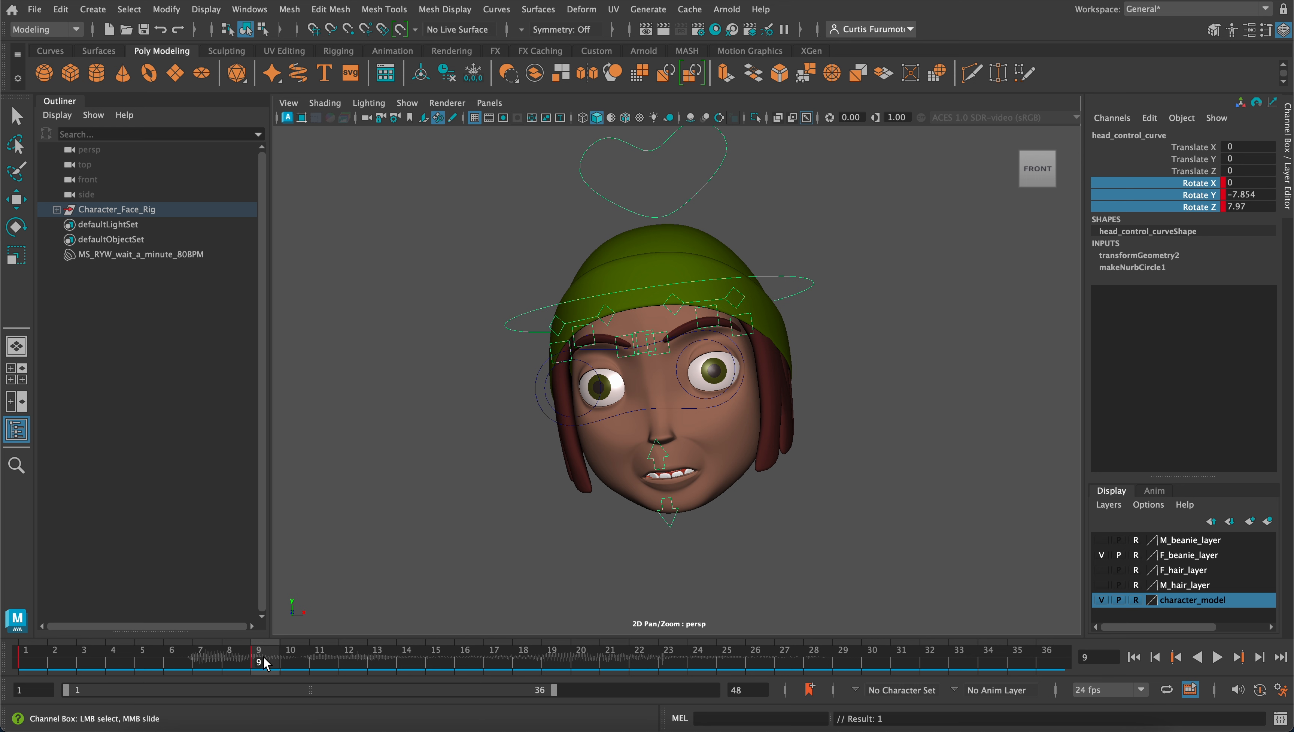
# Key the head control's three rotation channels on frame 12, holding the pose from frame 9
pyautogui.hotkey('alt', 'v')
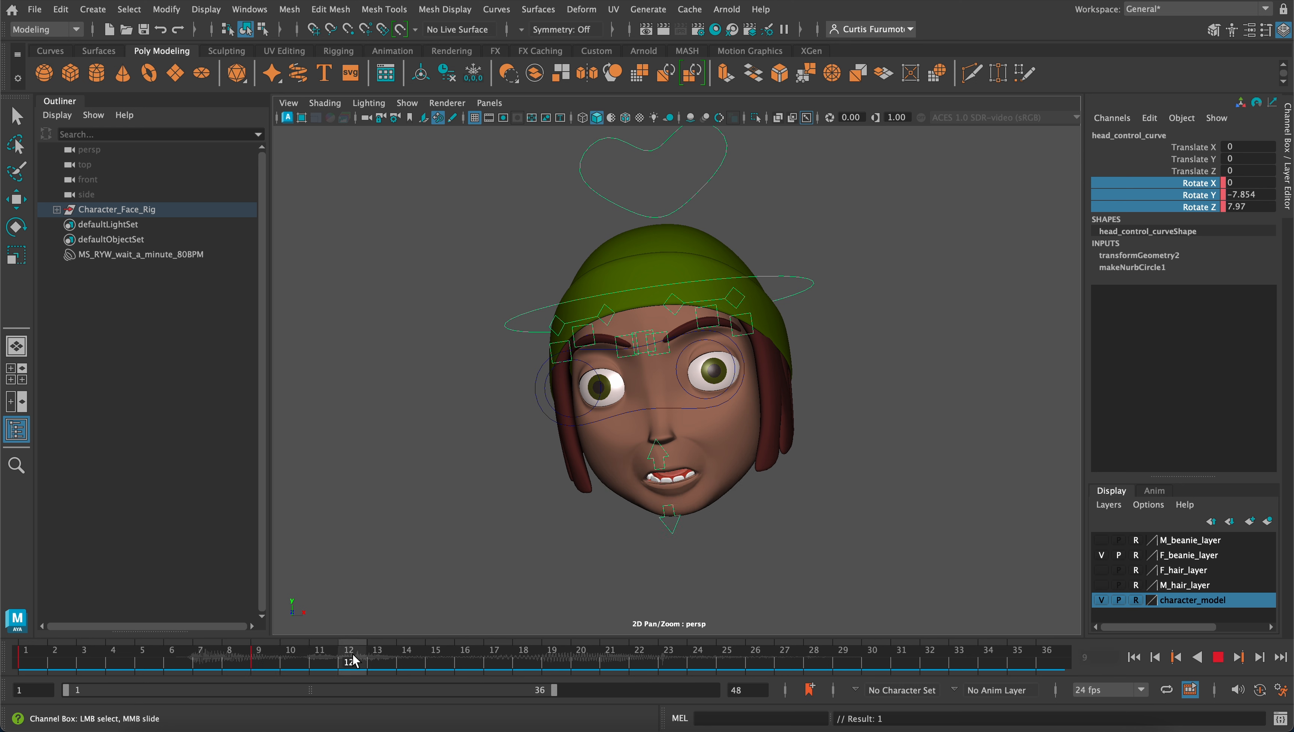
pyautogui.hotkey('alt', 'v')
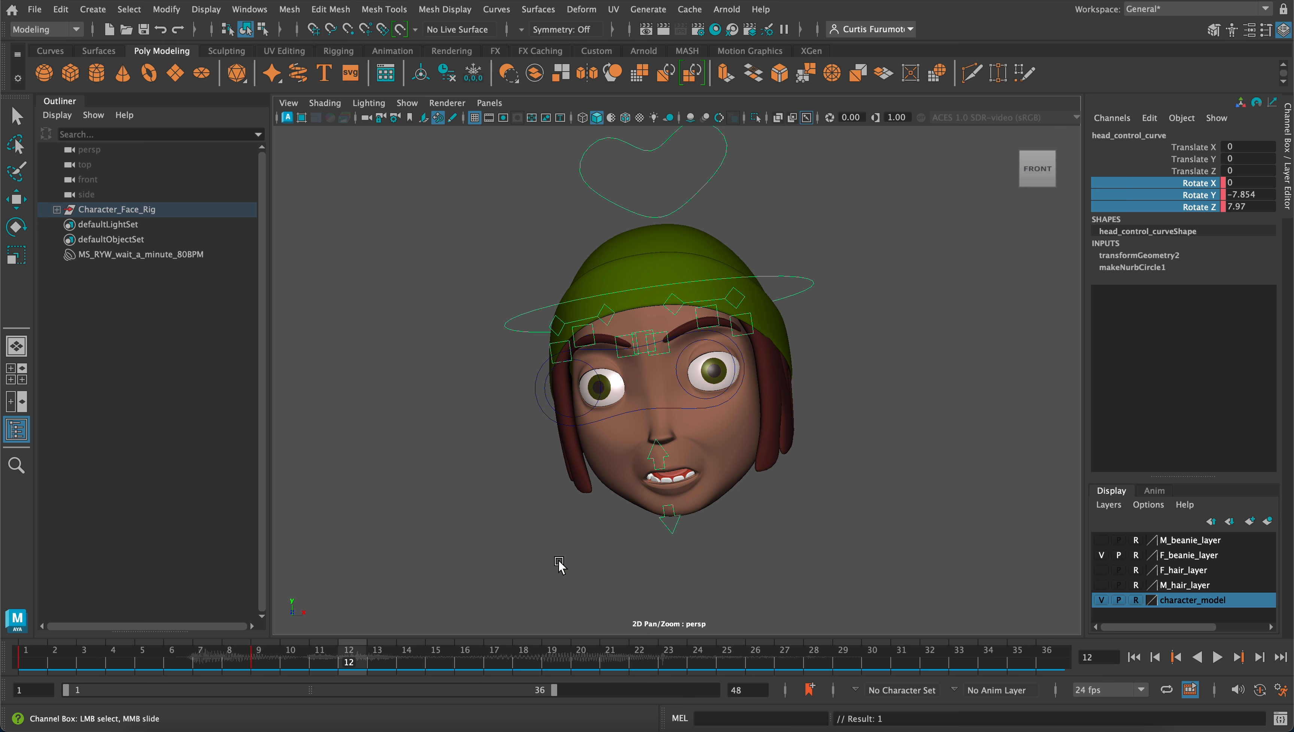
pyautogui.rightClick(1199, 189)
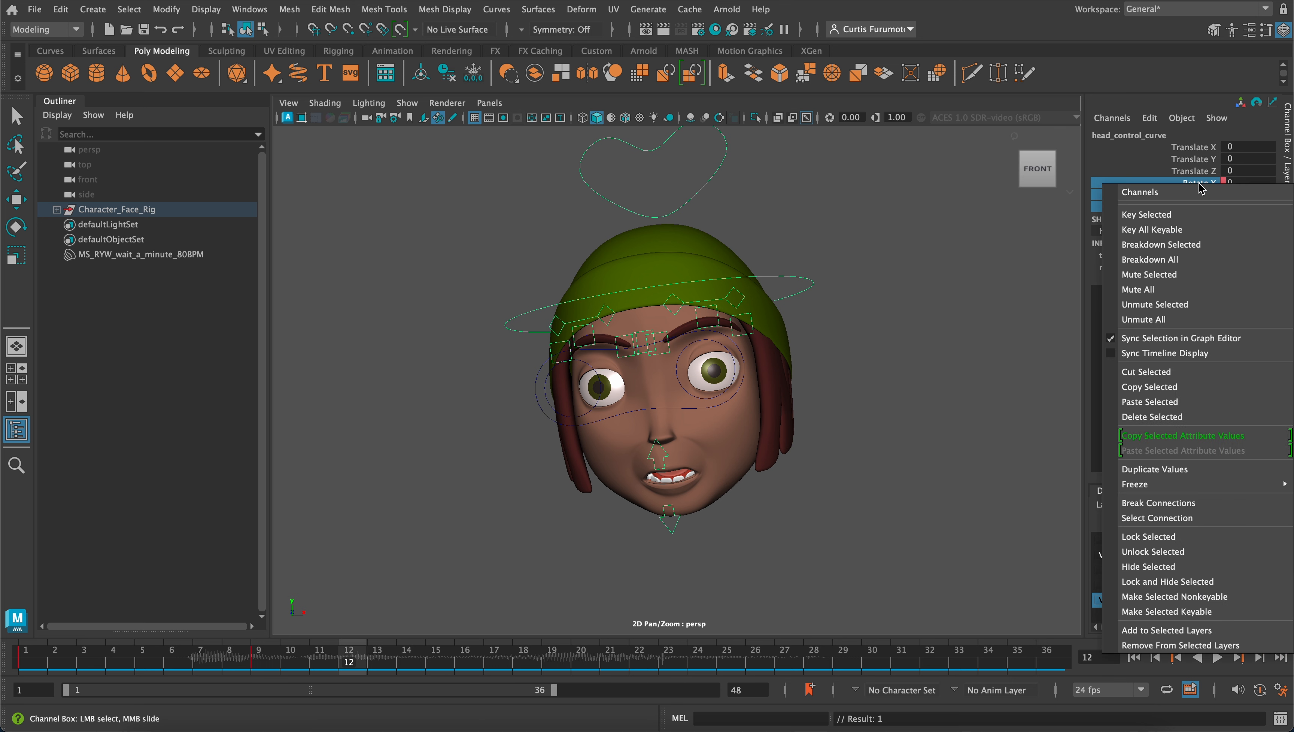
pyautogui.click(1185, 221)
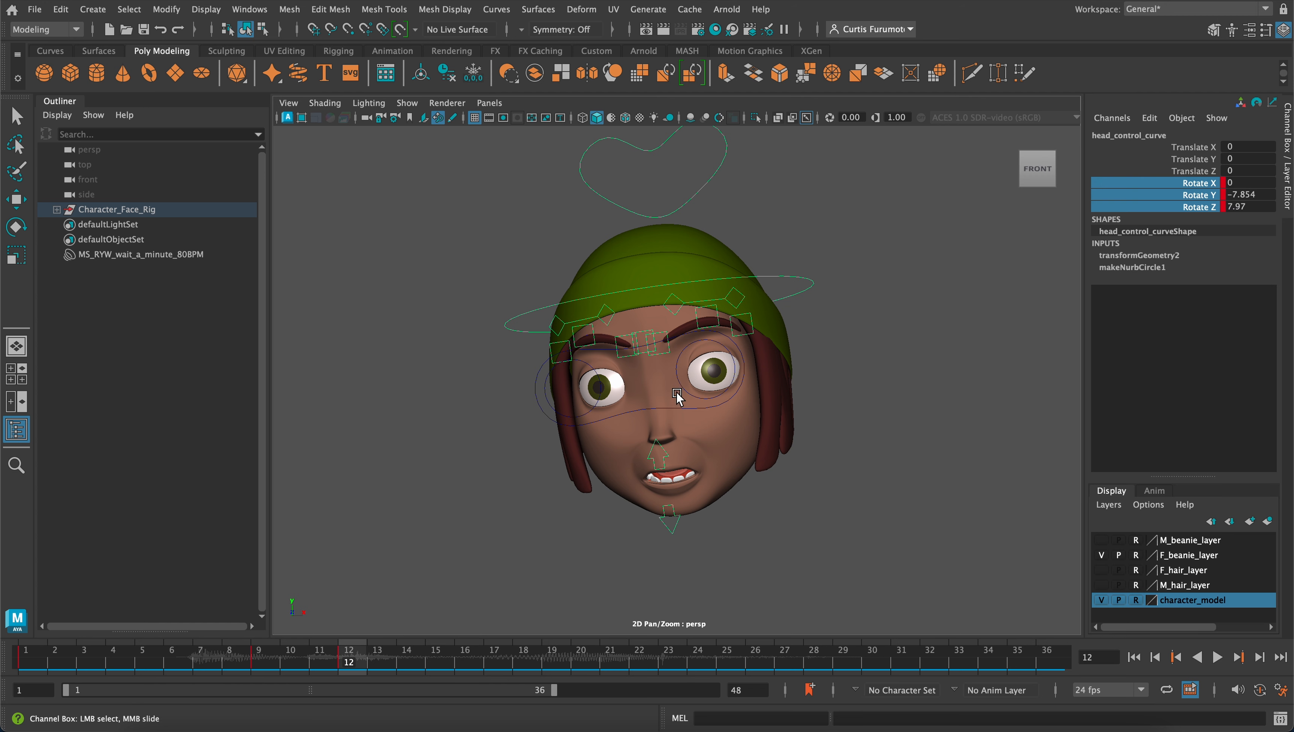
# Rotate the head control downward on frame 12 to about X 10.1, Y -1.1, Z 2.1 and key the three rotation channels again
pyautogui.click(789, 336)
pyautogui.click(781, 278)
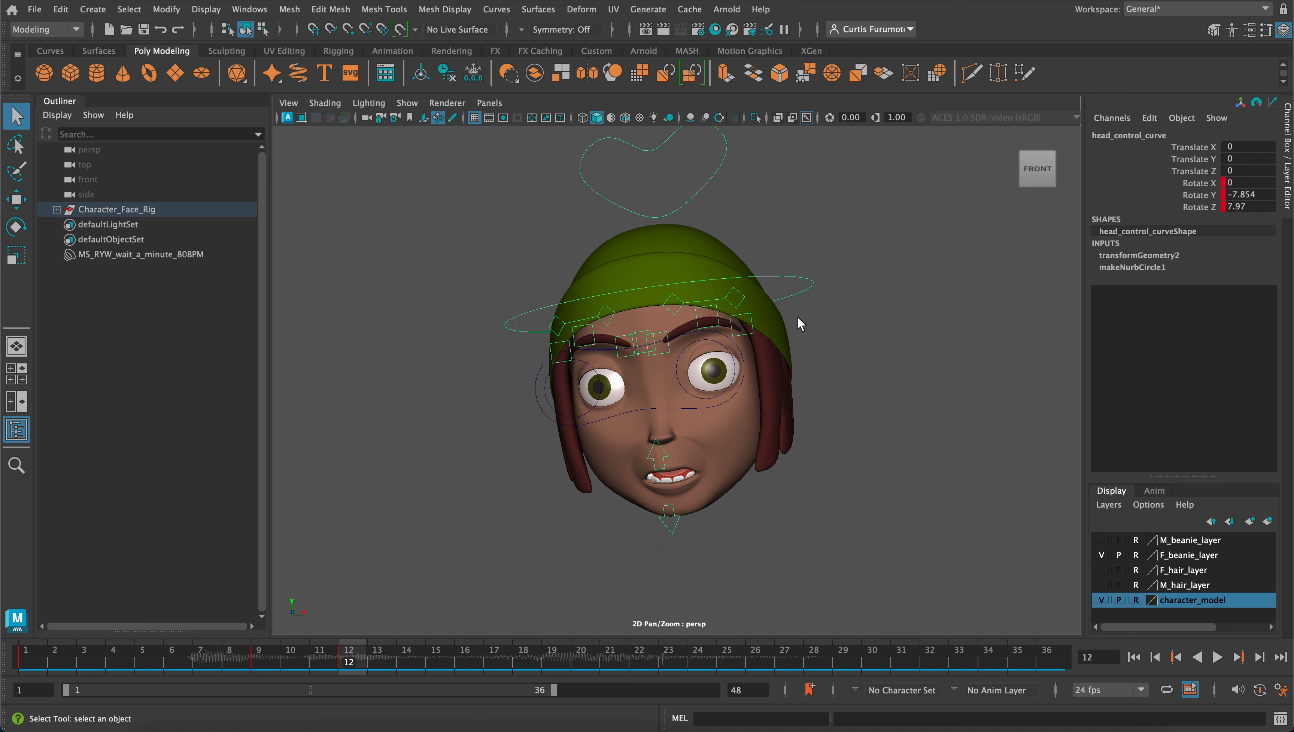
pyautogui.press('e')
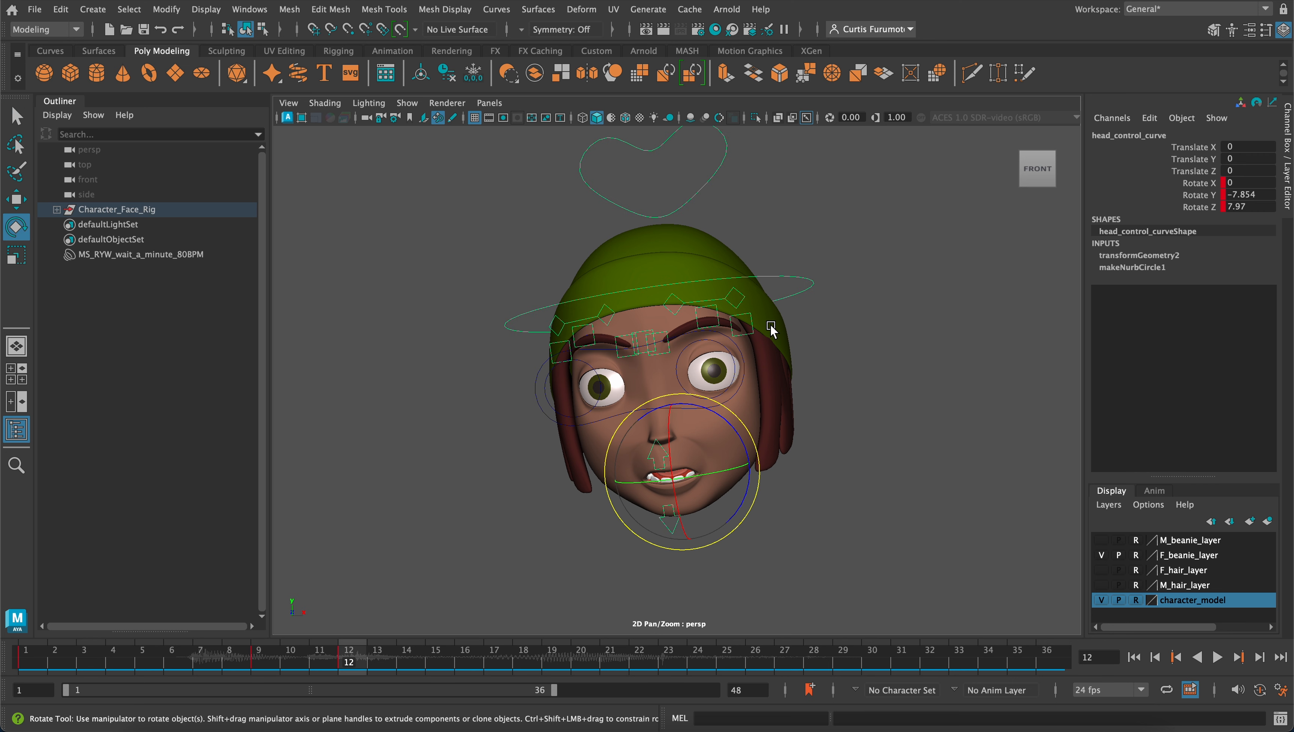
pyautogui.moveTo(709, 407); pyautogui.dragTo(718, 413)
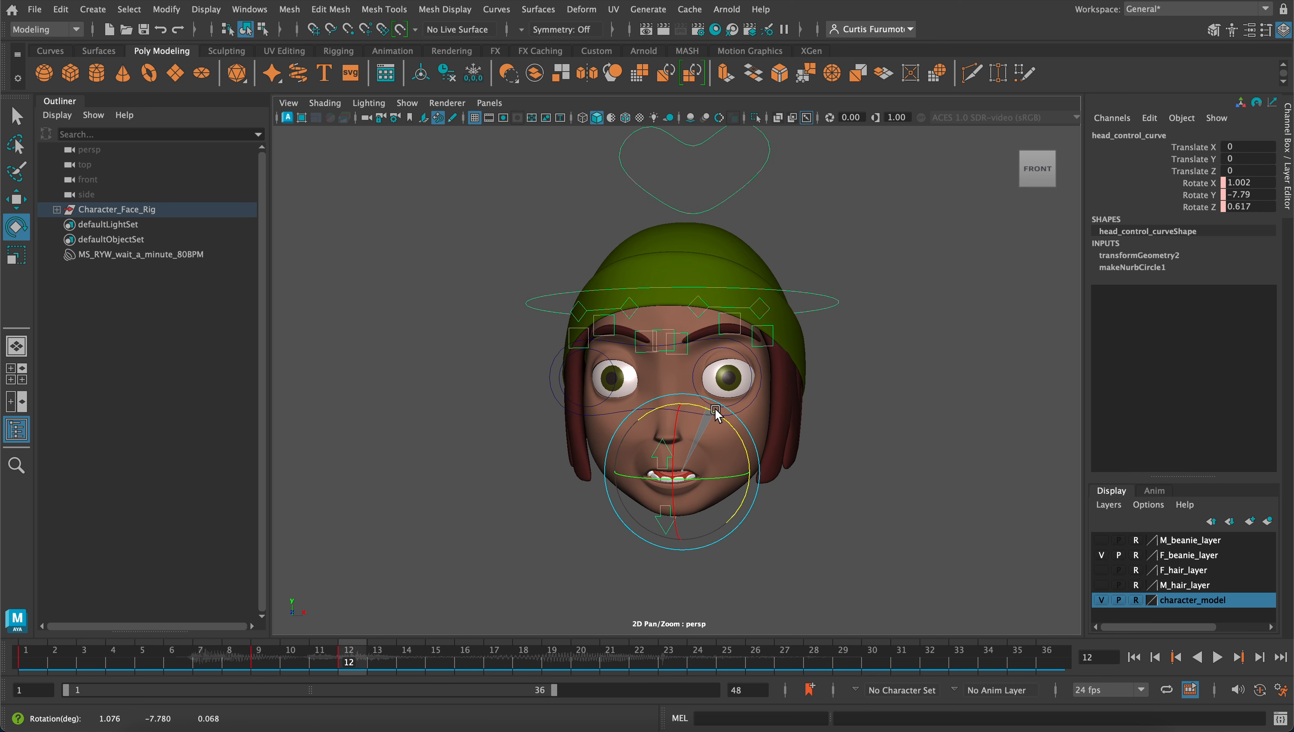
pyautogui.moveTo(691, 478); pyautogui.dragTo(665, 425)
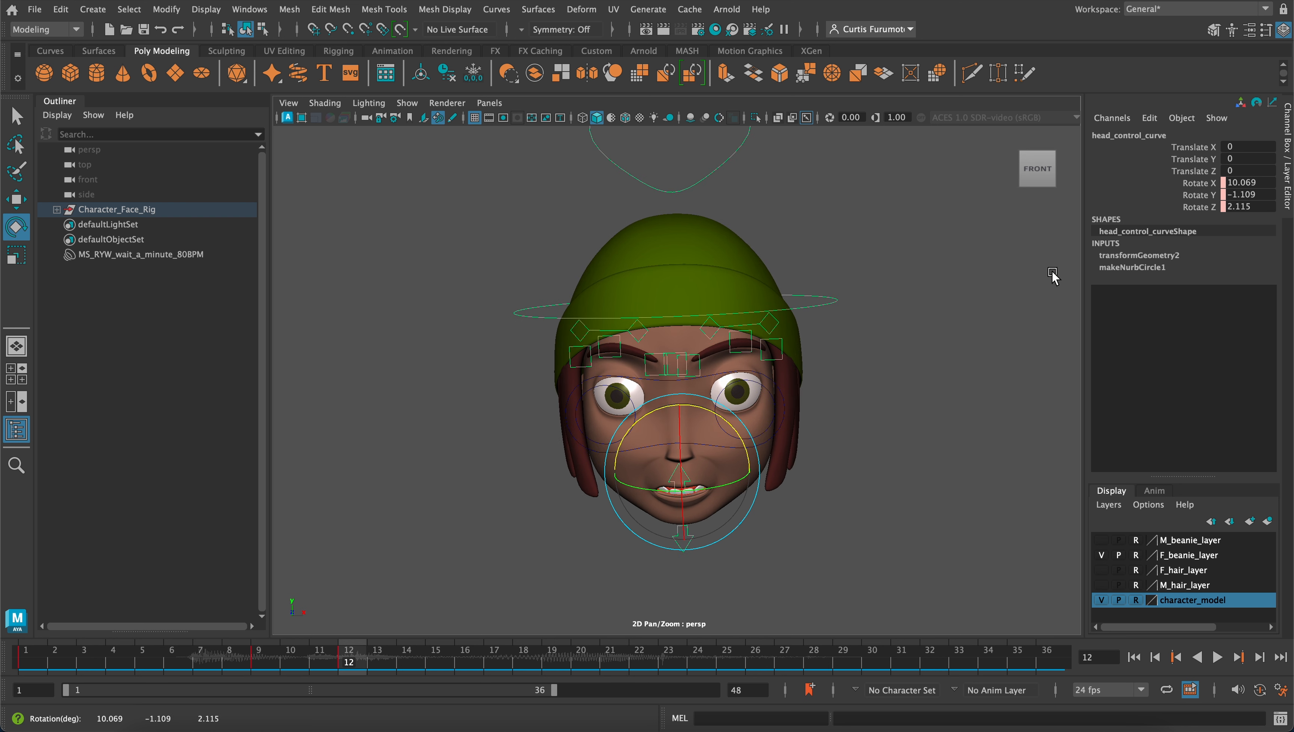
pyautogui.click(1191, 185)
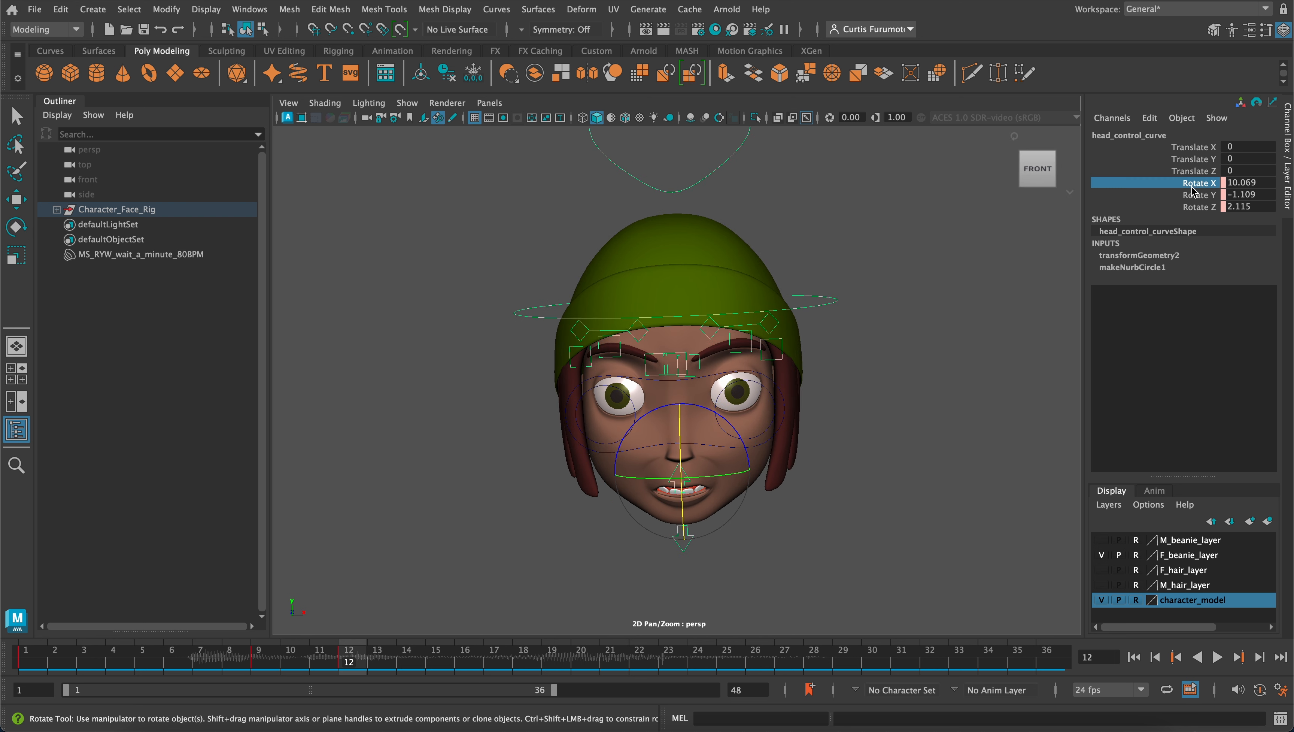
pyautogui.keyDown('shift'); pyautogui.click(1194, 207); pyautogui.keyUp('shift')
pyautogui.rightClick(1192, 207)
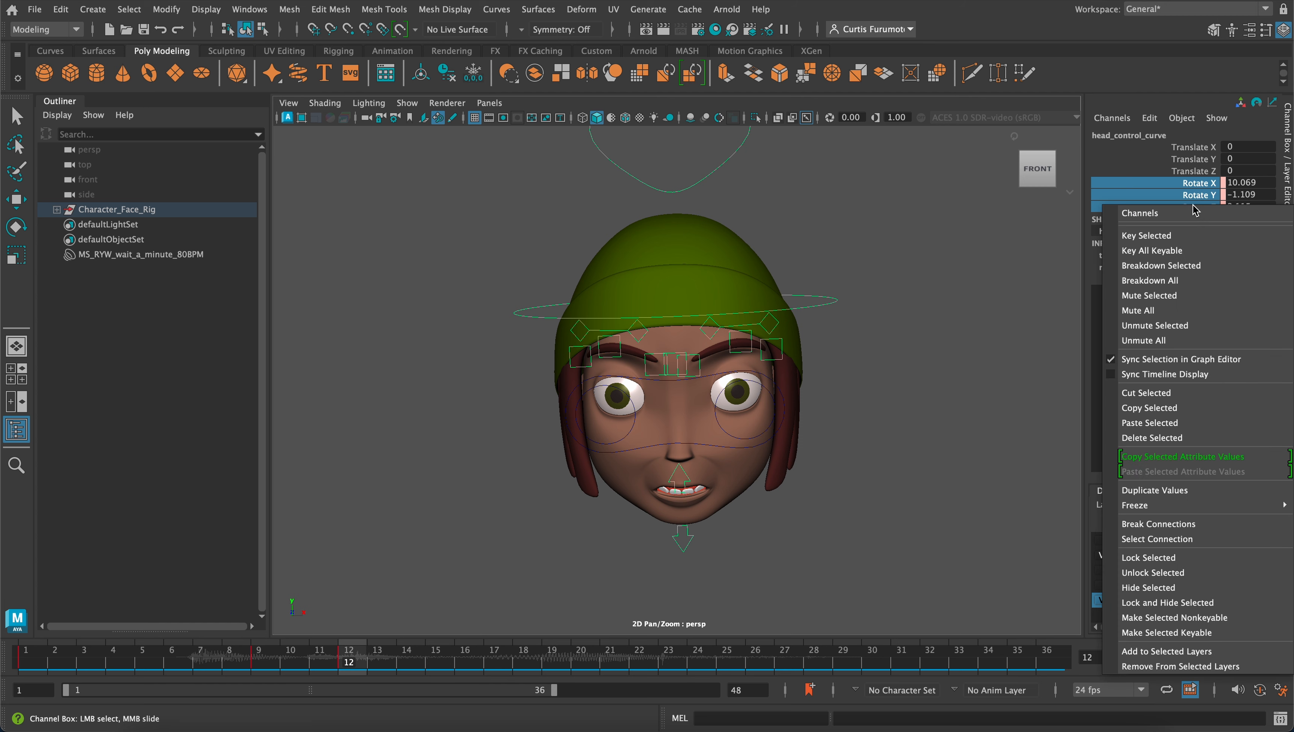
pyautogui.click(1188, 234)
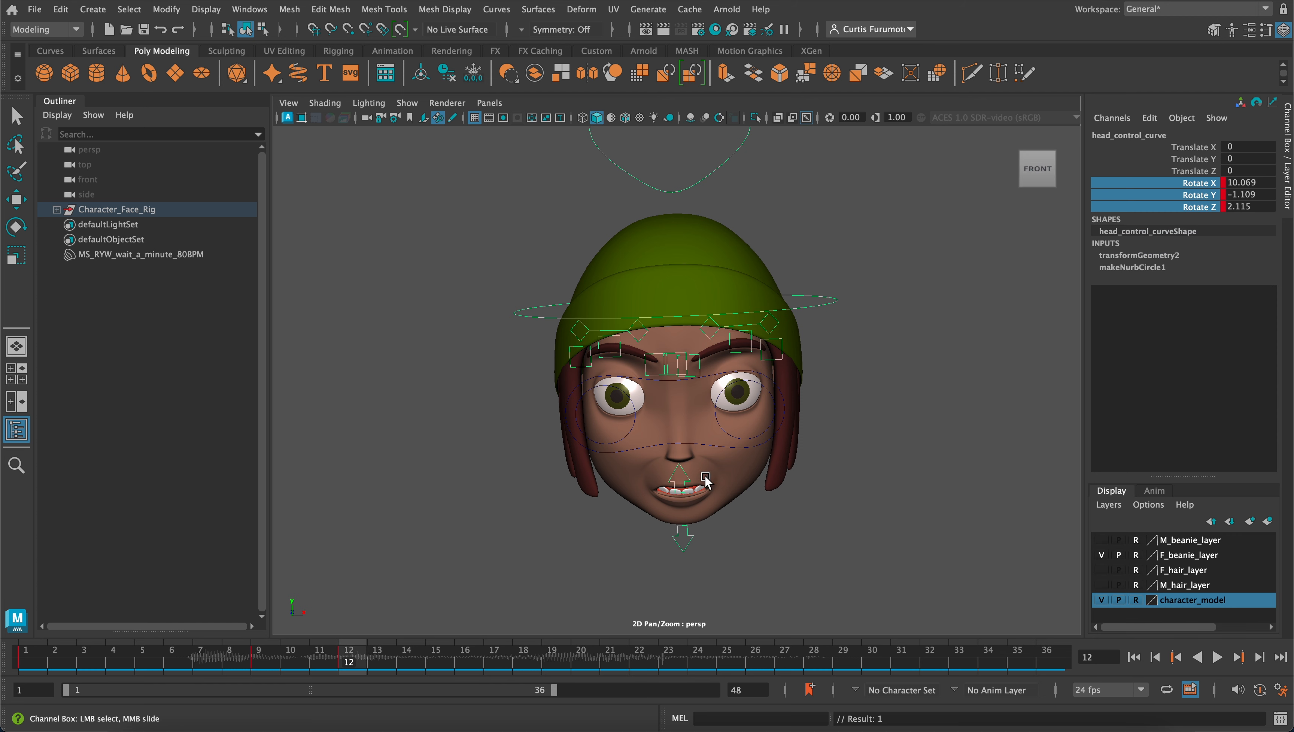
# On frame 17, rotate the head control to about X -5.3, Y 8.2, Z 3.8 and key its three rotation channels
pyautogui.hotkey('alt', 'v')
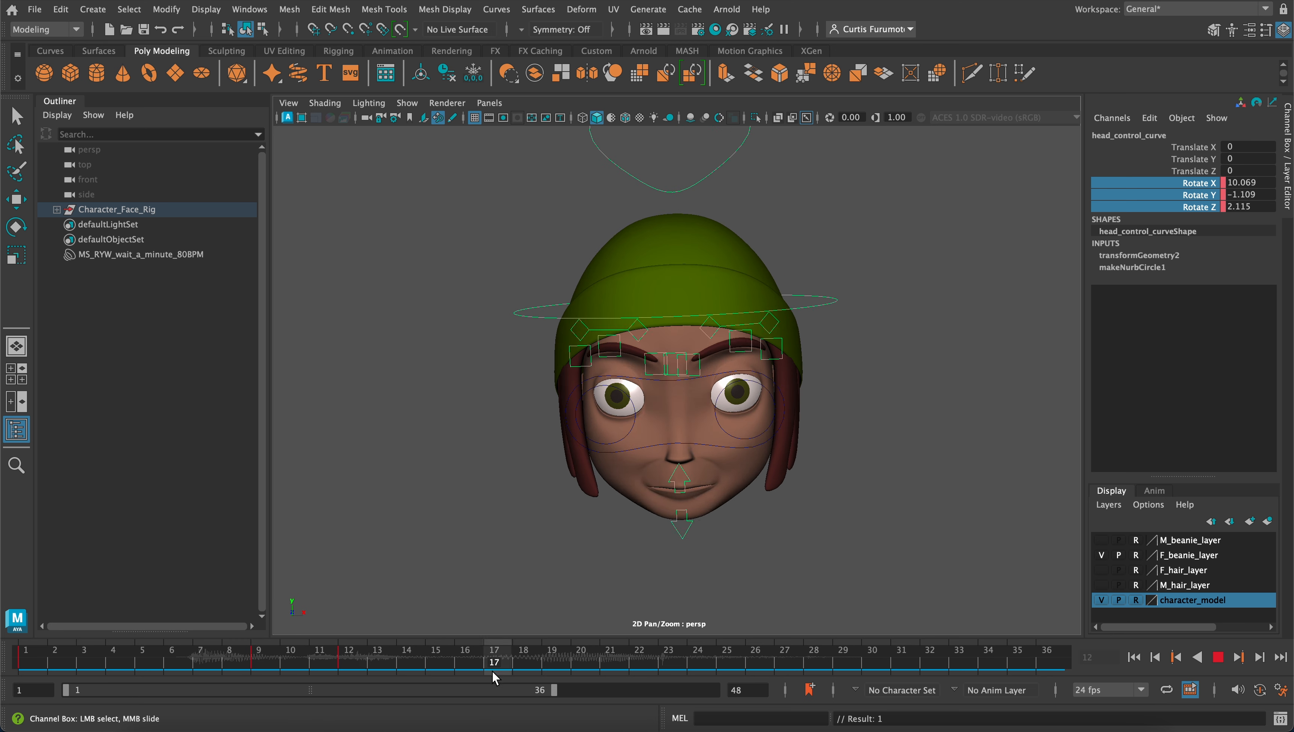
pyautogui.hotkey('alt', 'v')
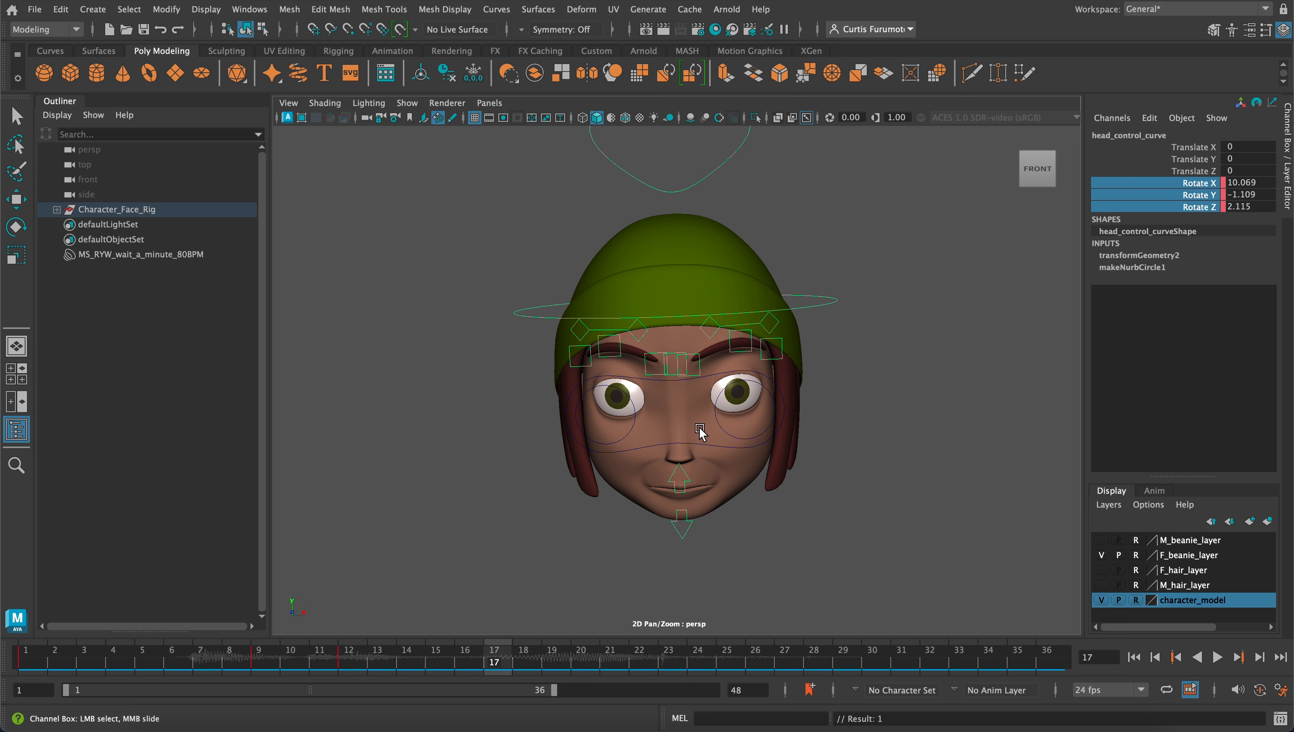
pyautogui.press('e')
pyautogui.moveTo(700, 485); pyautogui.dragTo(717, 438)
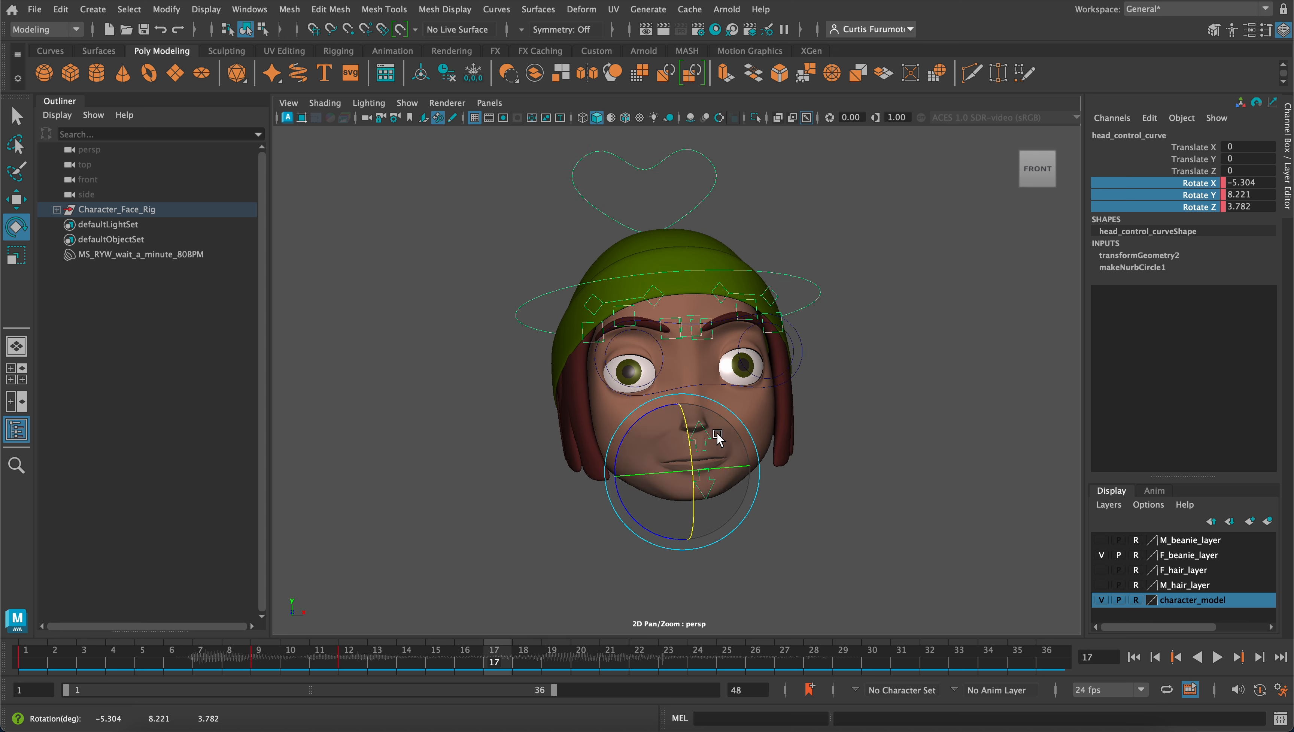
pyautogui.rightClick(1184, 200)
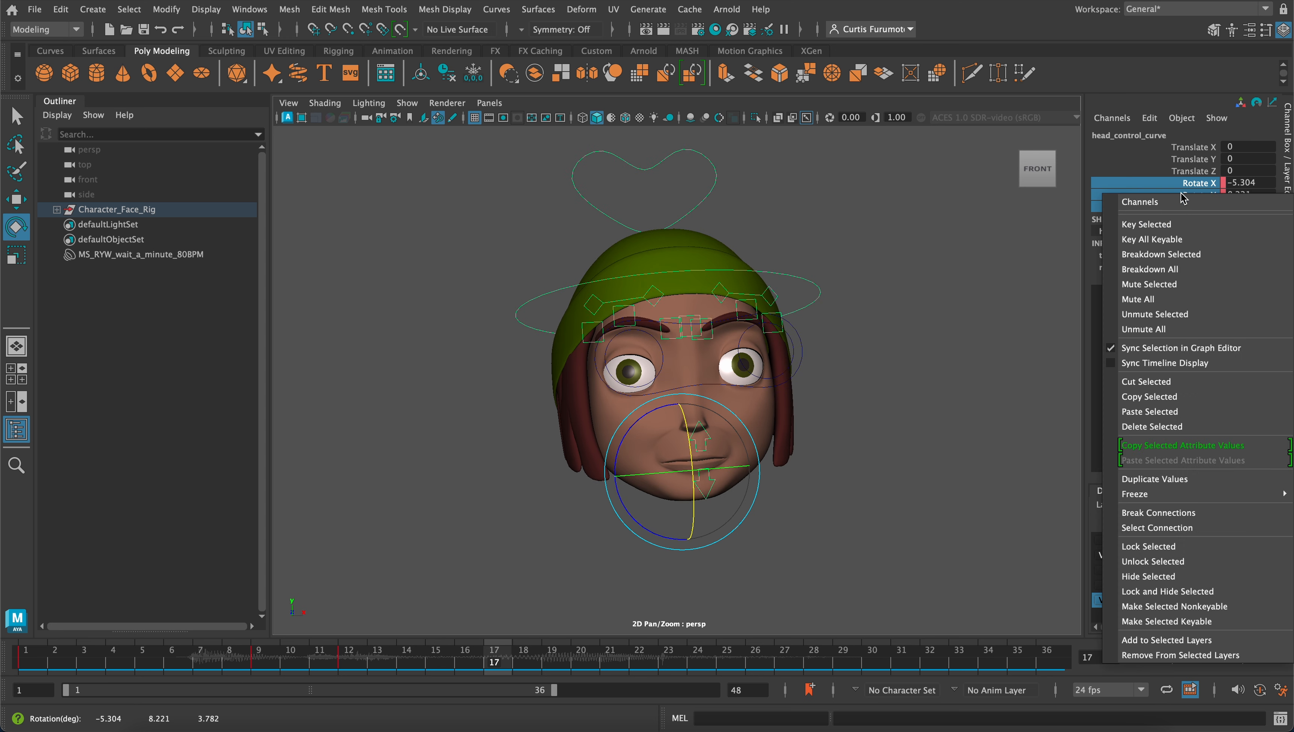
pyautogui.click(1177, 225)
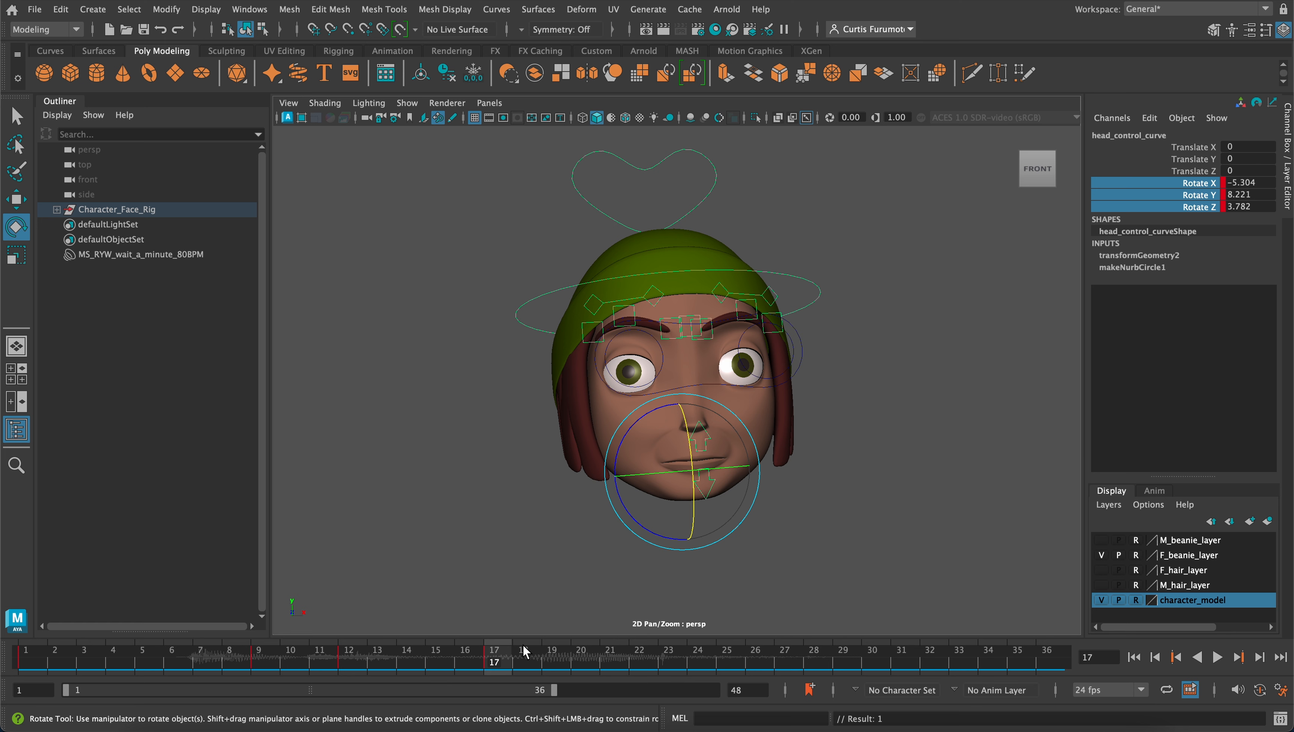
# On frame 26, rotate the head control to about X -6.1, Y -5.5, Z -1 and key its three rotation channels
pyautogui.hotkey('alt', 'v')
pyautogui.moveTo(689, 661)
pyautogui.mouseDown()
pyautogui.moveTo(766, 663)
pyautogui.moveTo(481, 669)
pyautogui.moveTo(756, 657)
pyautogui.mouseUp()
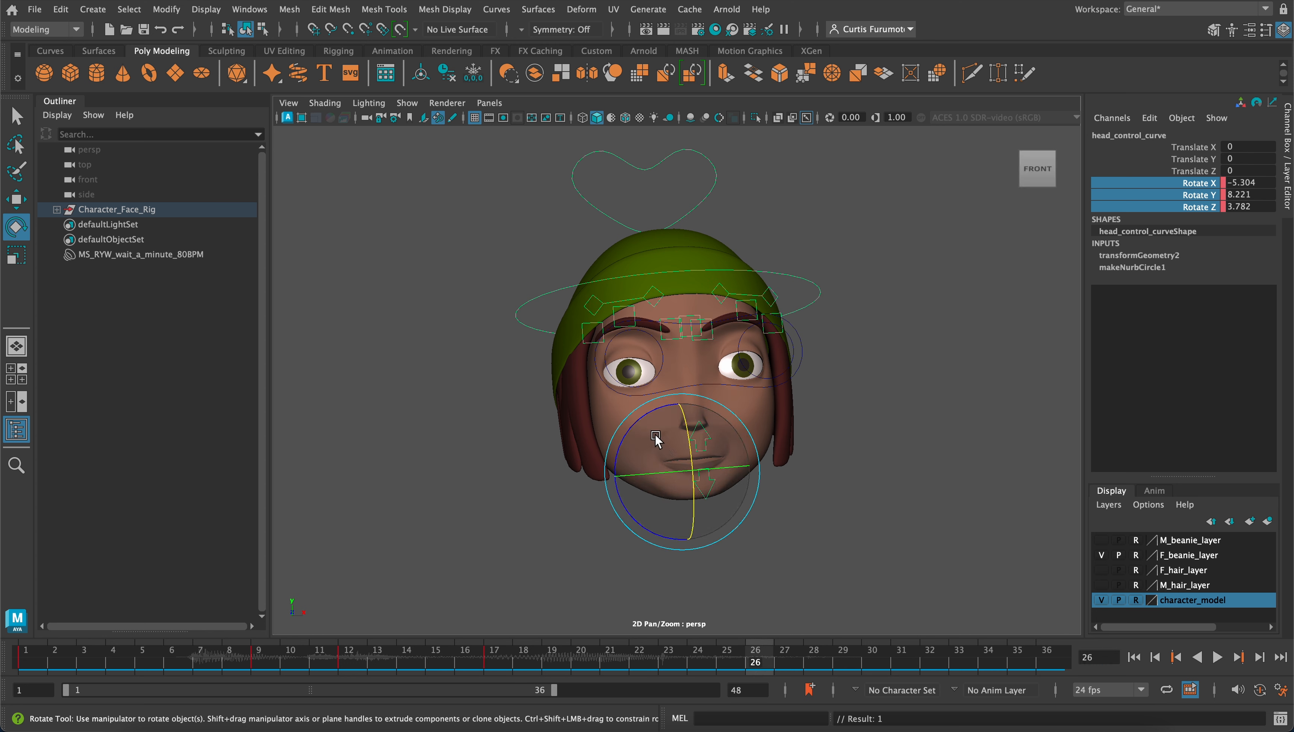
pyautogui.moveTo(651, 423); pyautogui.dragTo(661, 468)
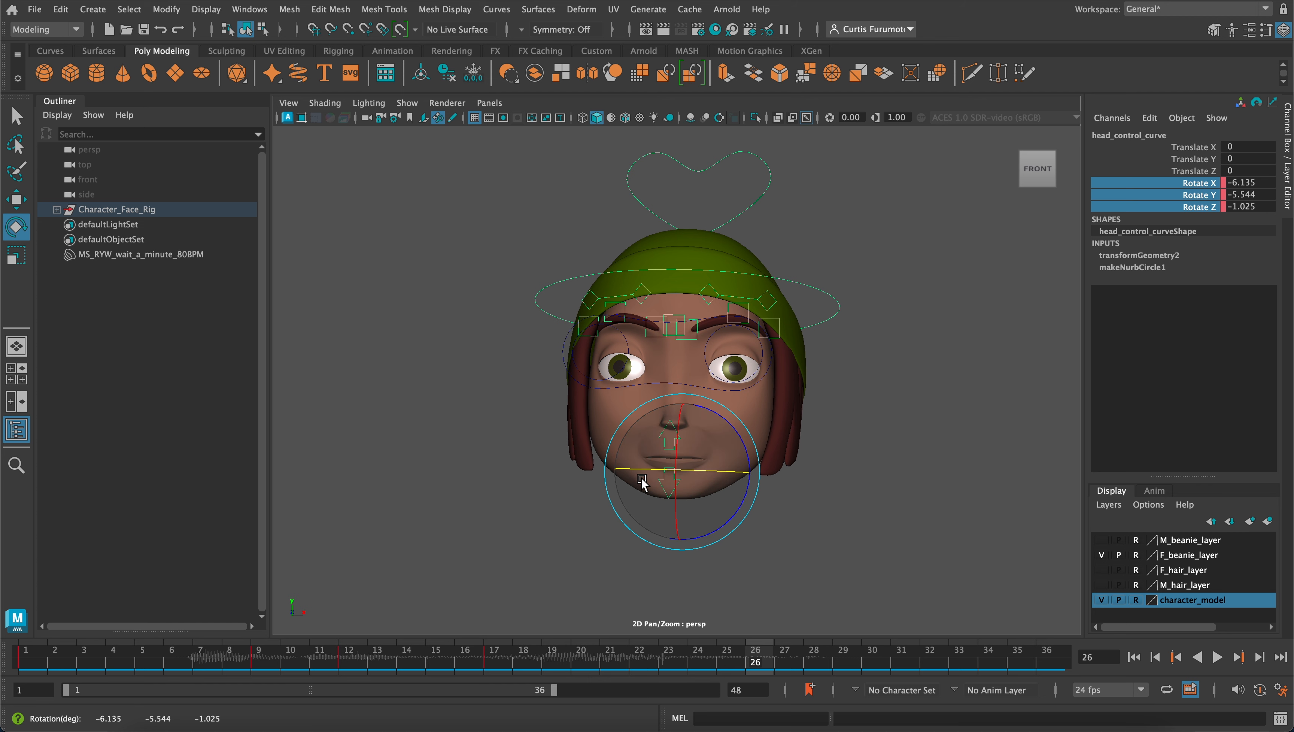
pyautogui.rightClick(1196, 194)
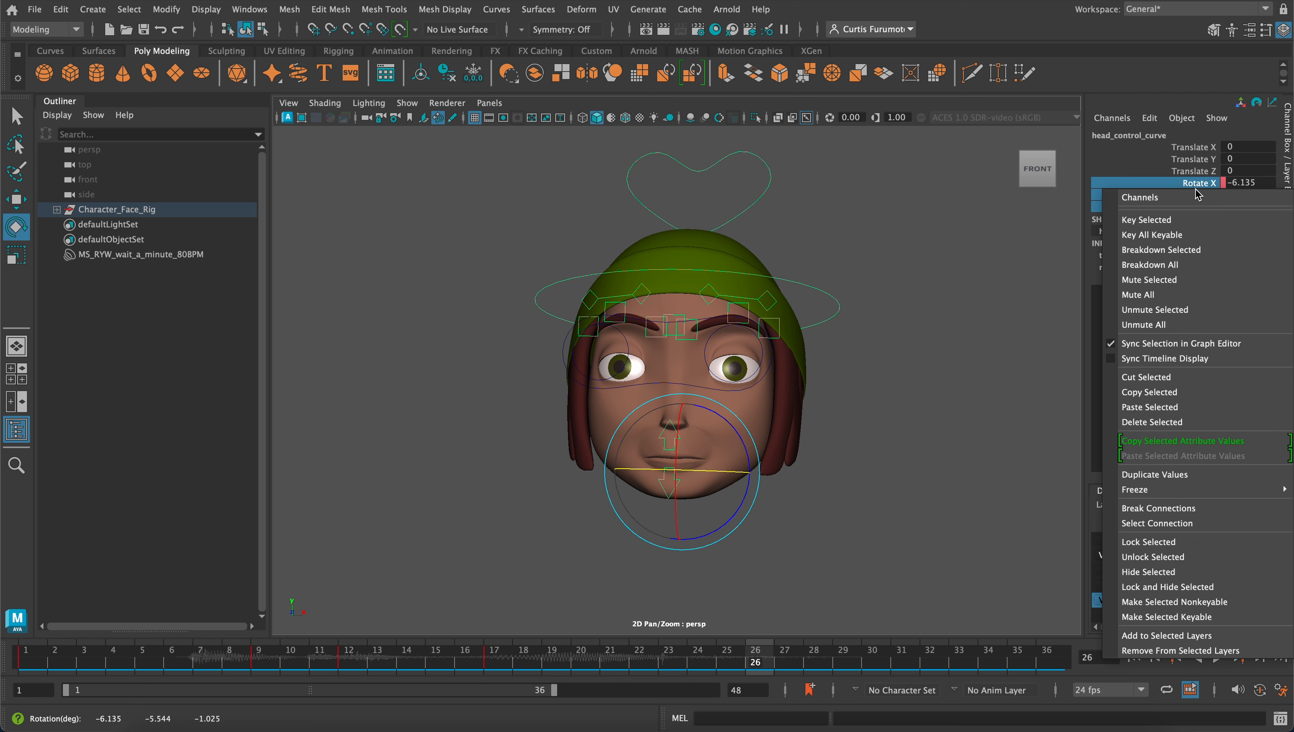
pyautogui.click(1188, 220)
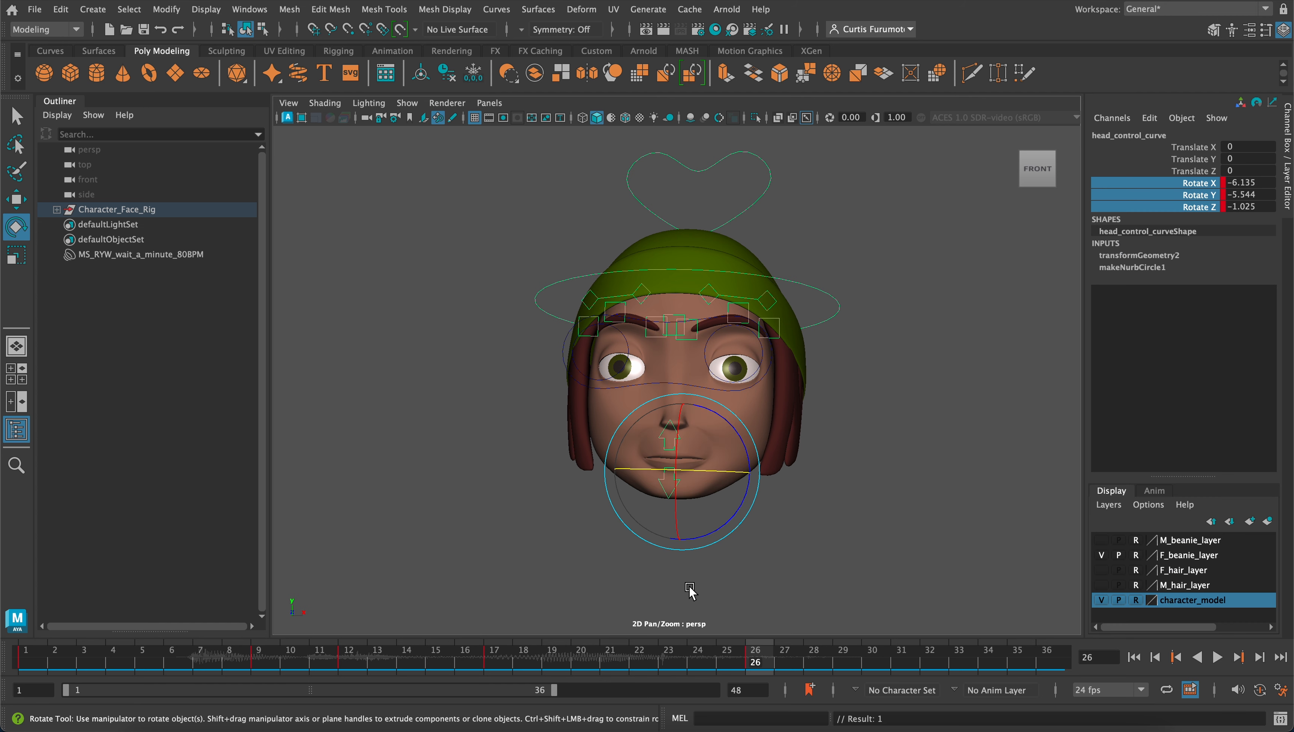
# Deselect the head control and play the animation from frame 1 to review the head motion
pyautogui.click(587, 560)
pyautogui.hotkey('alt', 'v')
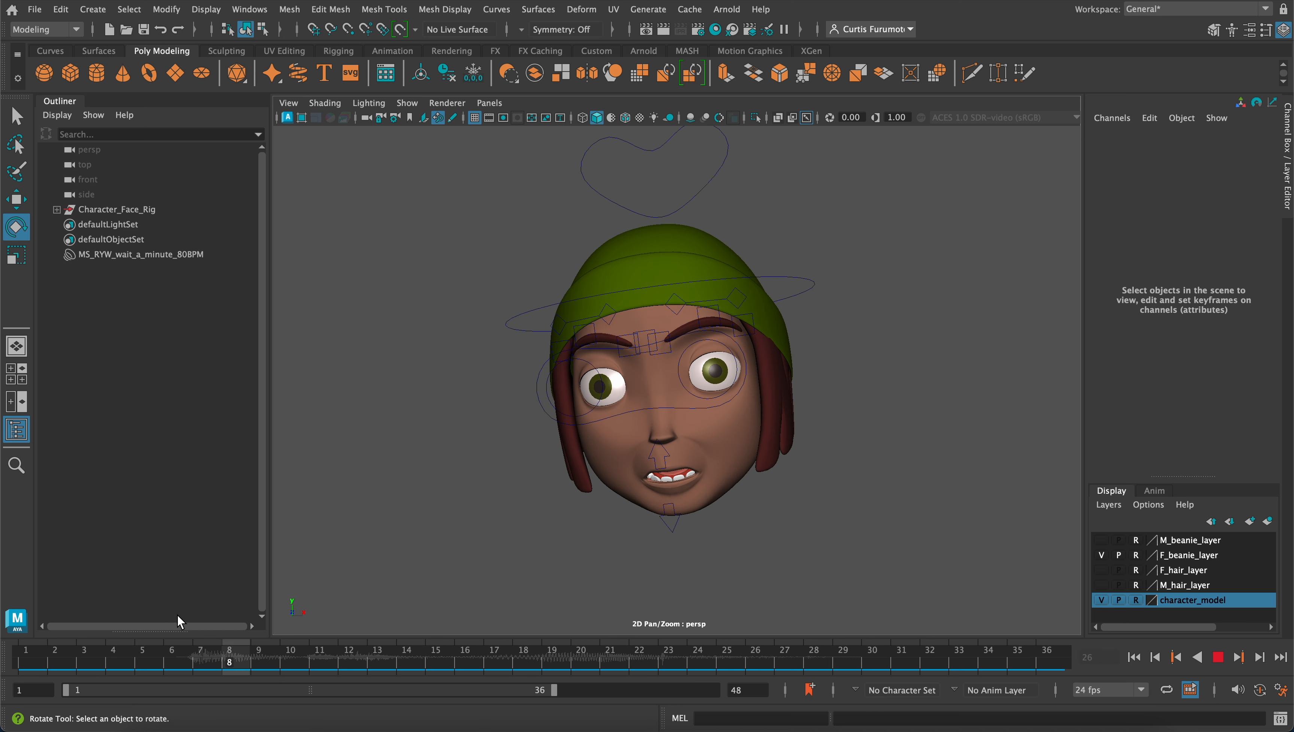
pyautogui.click(24, 648)
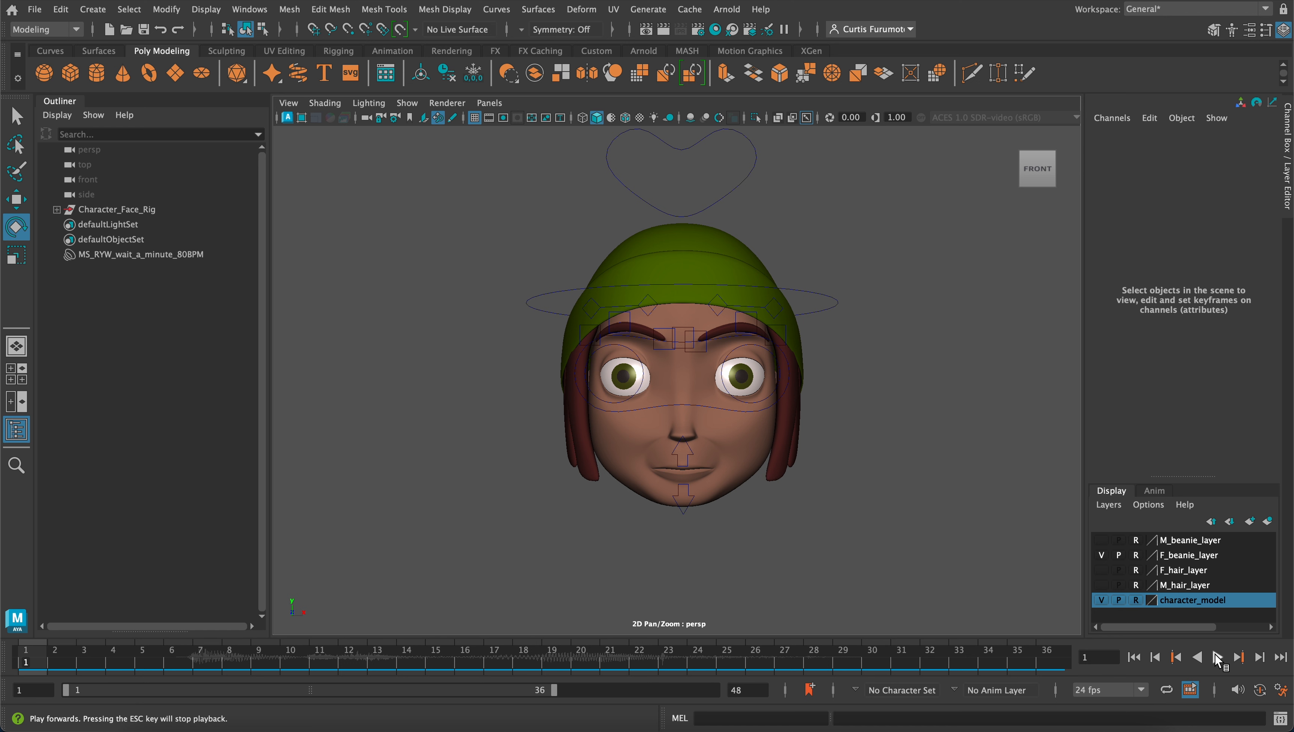
pyautogui.click(1219, 657)
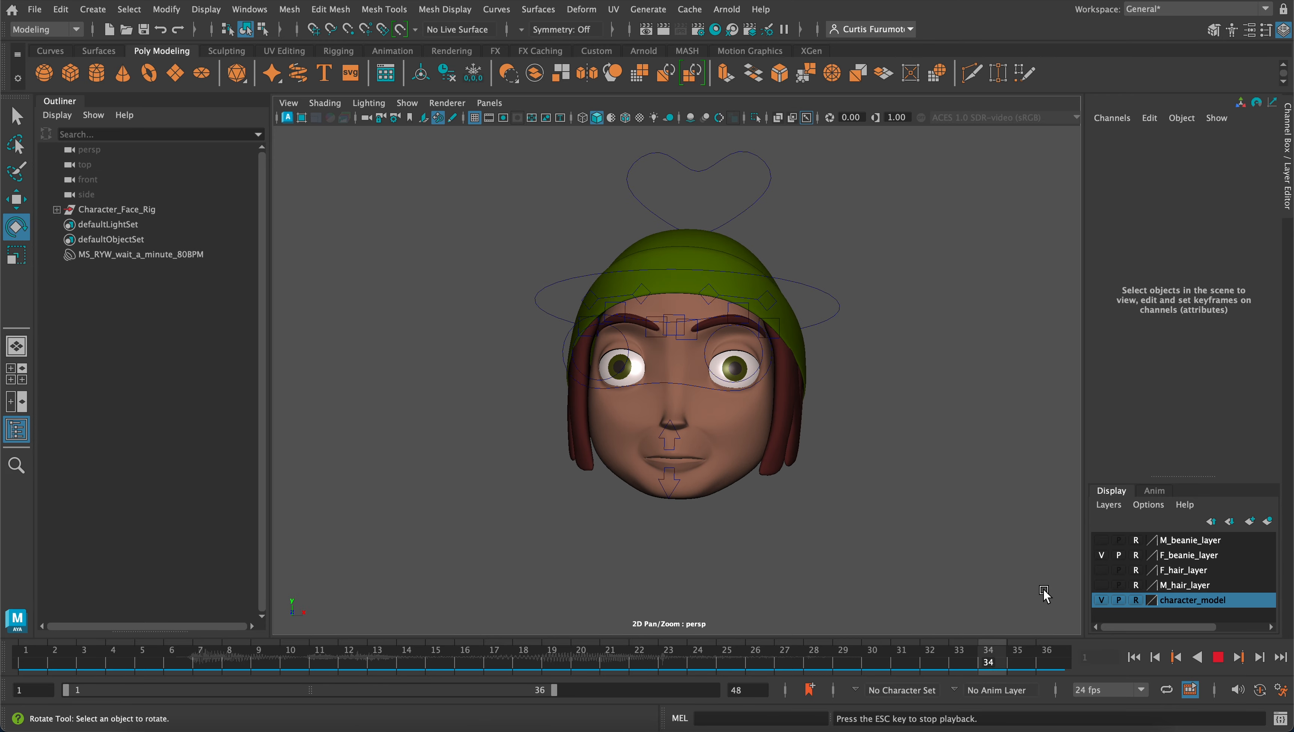
pyautogui.click(1217, 656)
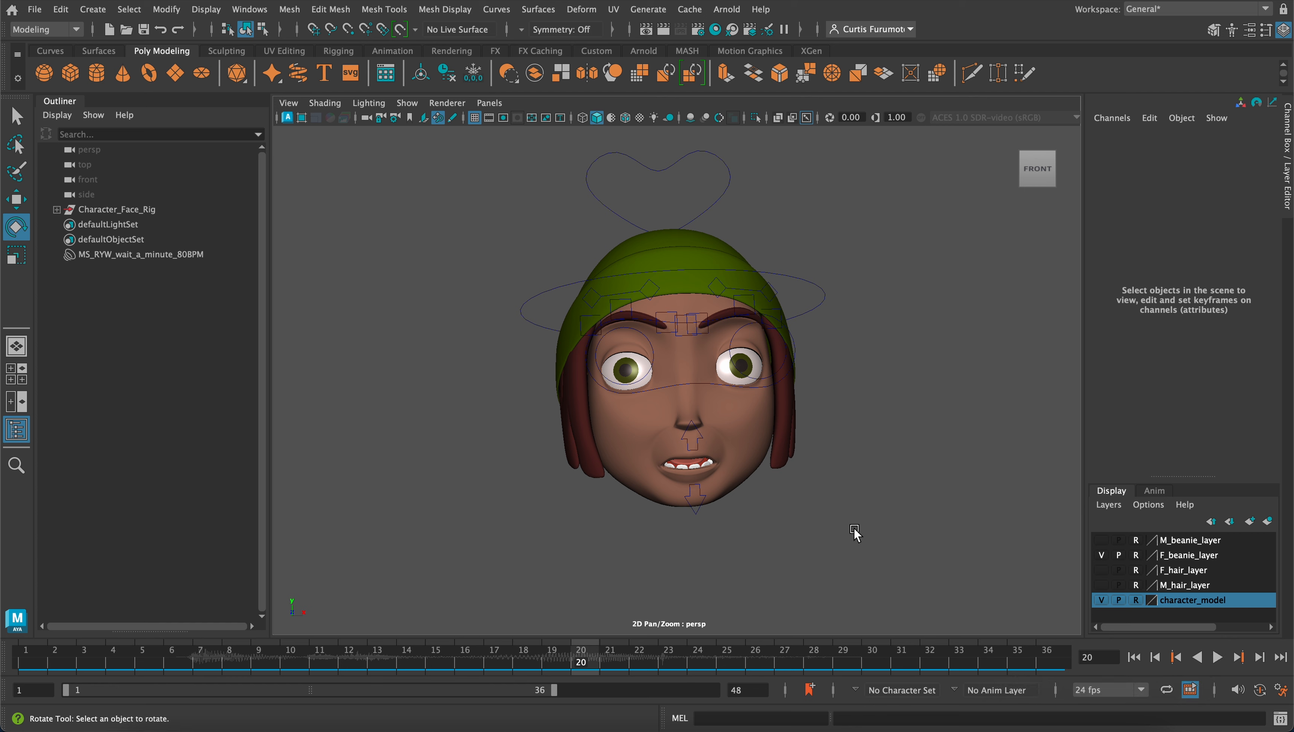
pyautogui.keyDown('alt'); pyautogui.moveTo(854, 533); pyautogui.dragTo(870, 520, button='middle'); pyautogui.keyUp('alt')
pyautogui.keyDown('alt'); pyautogui.moveTo(859, 549); pyautogui.dragTo(826, 516, button='right'); pyautogui.keyUp('alt')
pyautogui.keyDown('alt'); pyautogui.moveTo(826, 516); pyautogui.dragTo(826, 544, button='middle'); pyautogui.keyUp('alt')
pyautogui.keyDown('alt'); pyautogui.moveTo(807, 521); pyautogui.dragTo(818, 537); pyautogui.keyUp('alt')
pyautogui.scroll(2, 826, 546)
pyautogui.keyDown('alt'); pyautogui.moveTo(778, 487); pyautogui.dragTo(764, 476); pyautogui.keyUp('alt')
pyautogui.keyDown('alt'); pyautogui.moveTo(764, 467); pyautogui.dragTo(764, 475, button='middle'); pyautogui.keyUp('alt')
pyautogui.keyDown('alt'); pyautogui.moveTo(763, 476); pyautogui.dragTo(756, 480); pyautogui.keyUp('alt')
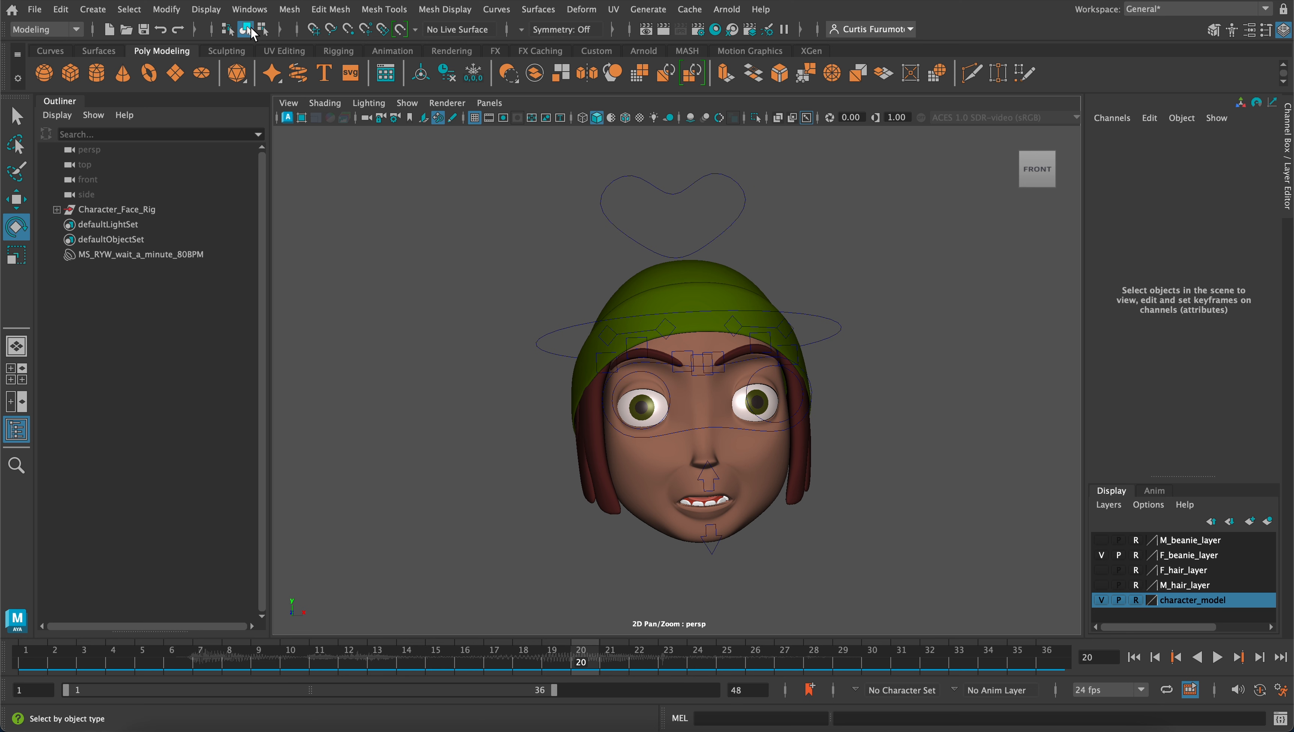
# Open the Dope Sheet, select the head control and frame its rotation keys there
pyautogui.click(251, 10)
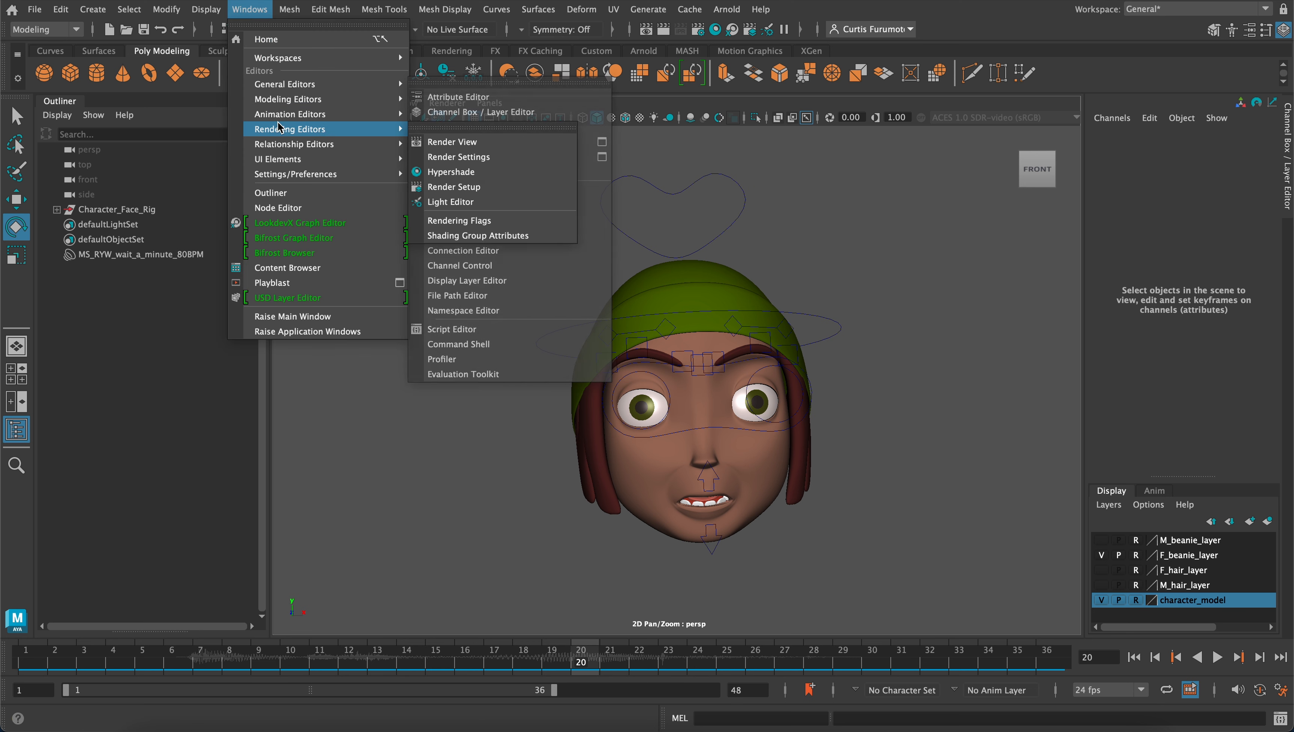
pyautogui.moveTo(285, 117)
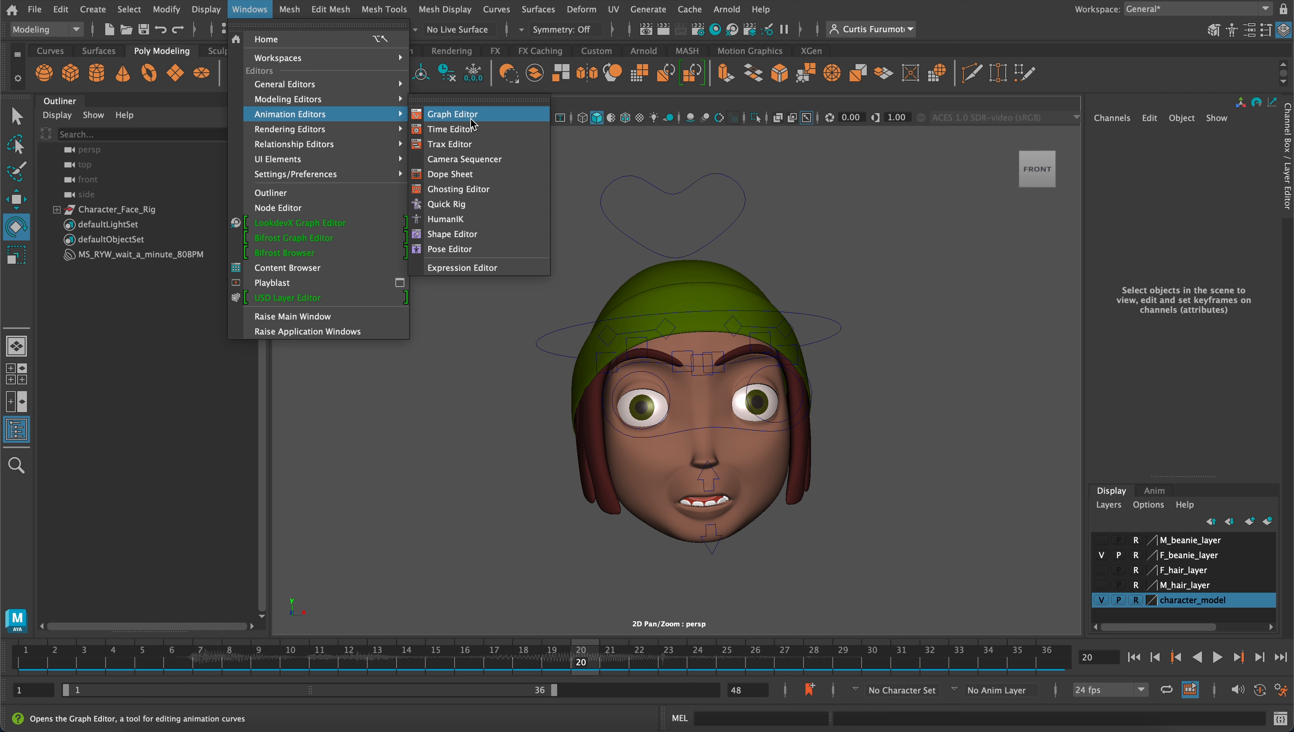
pyautogui.click(483, 176)
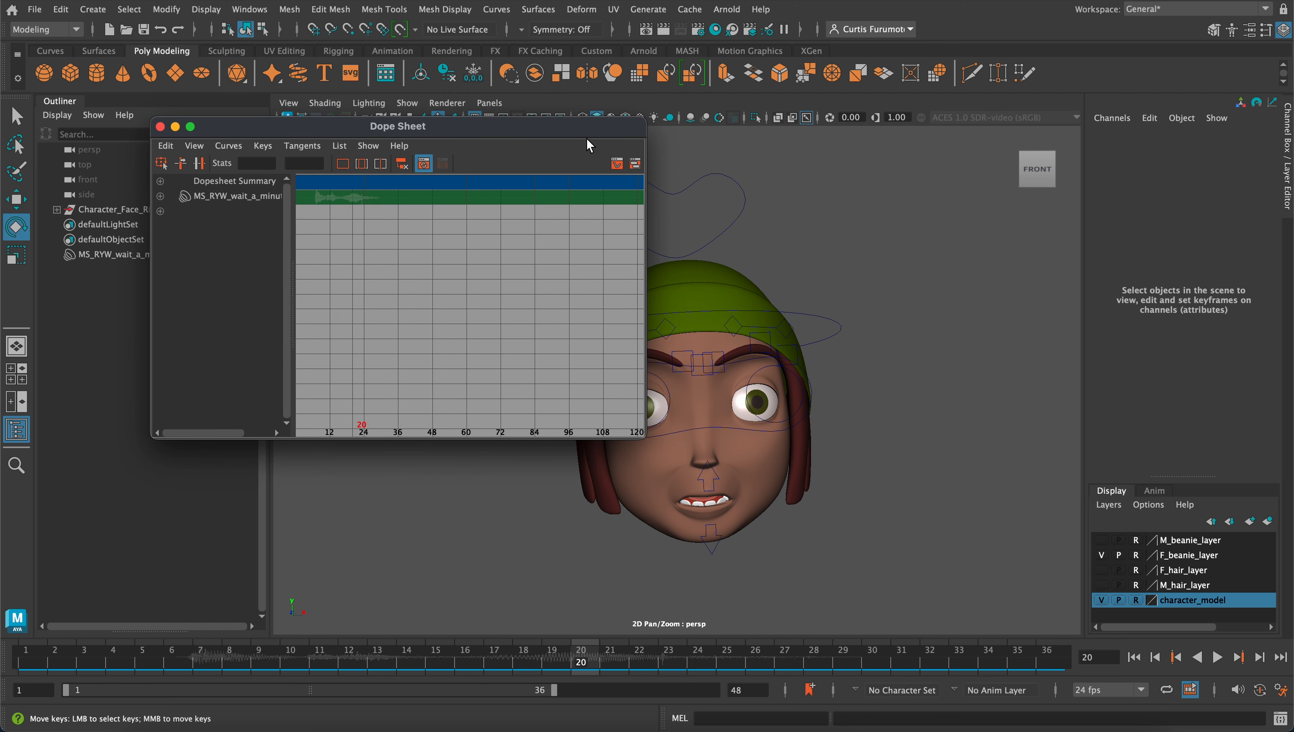
pyautogui.moveTo(538, 131); pyautogui.dragTo(435, 172)
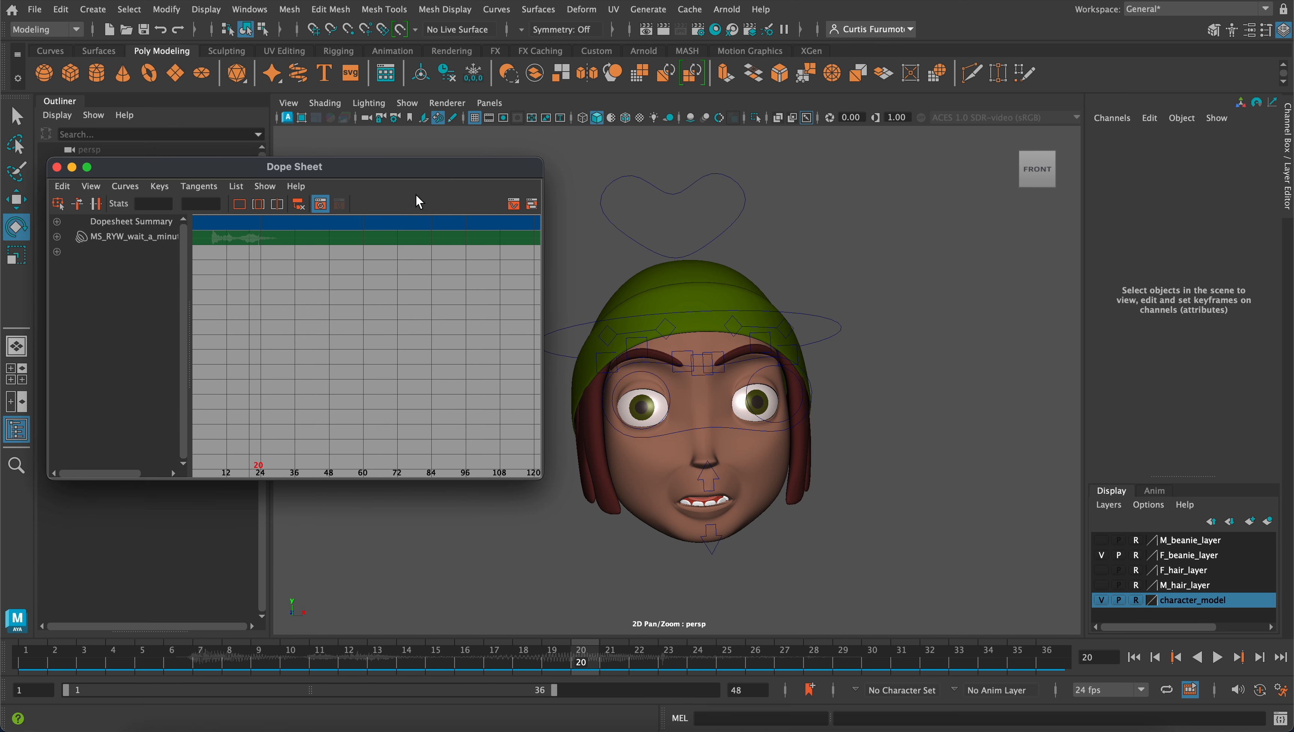
pyautogui.click(823, 313)
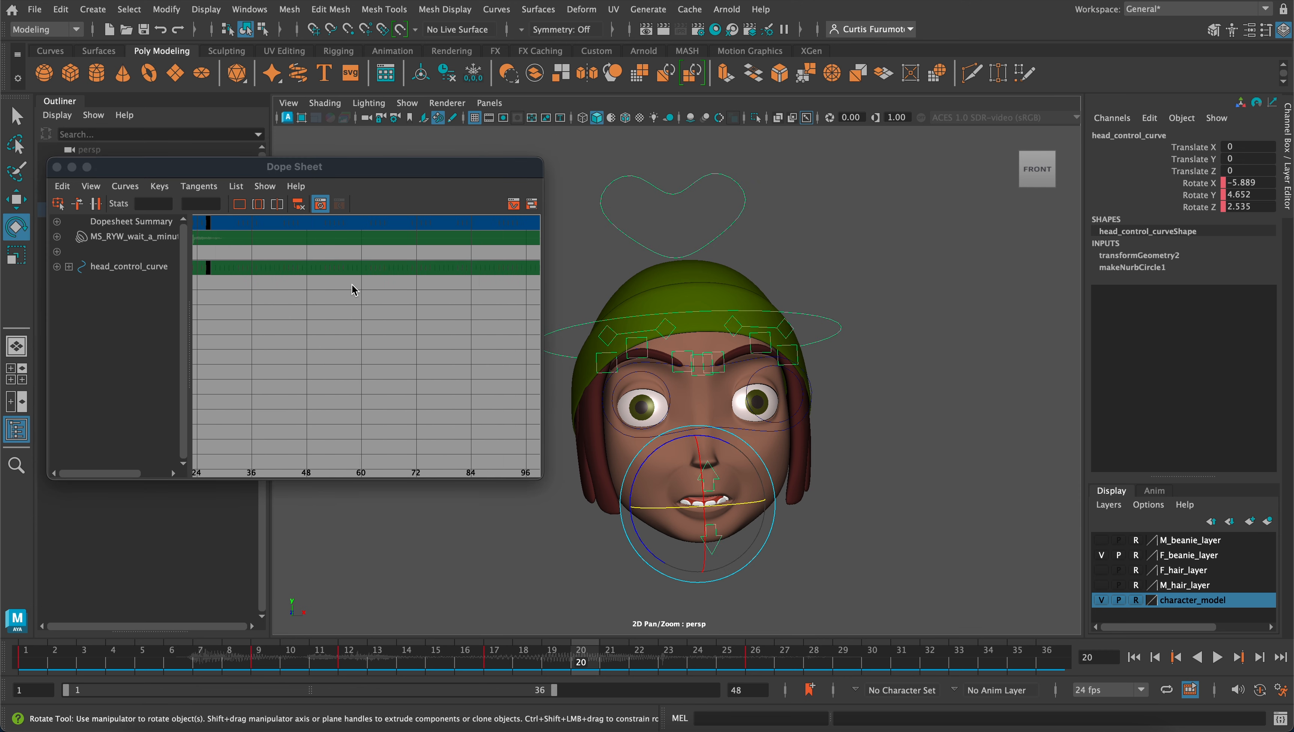
pyautogui.keyDown('alt'); pyautogui.moveTo(312, 273); pyautogui.dragTo(381, 351, button='middle'); pyautogui.keyUp('alt')
pyautogui.scroll(5, 393, 280)
pyautogui.scroll(-2, 384, 308)
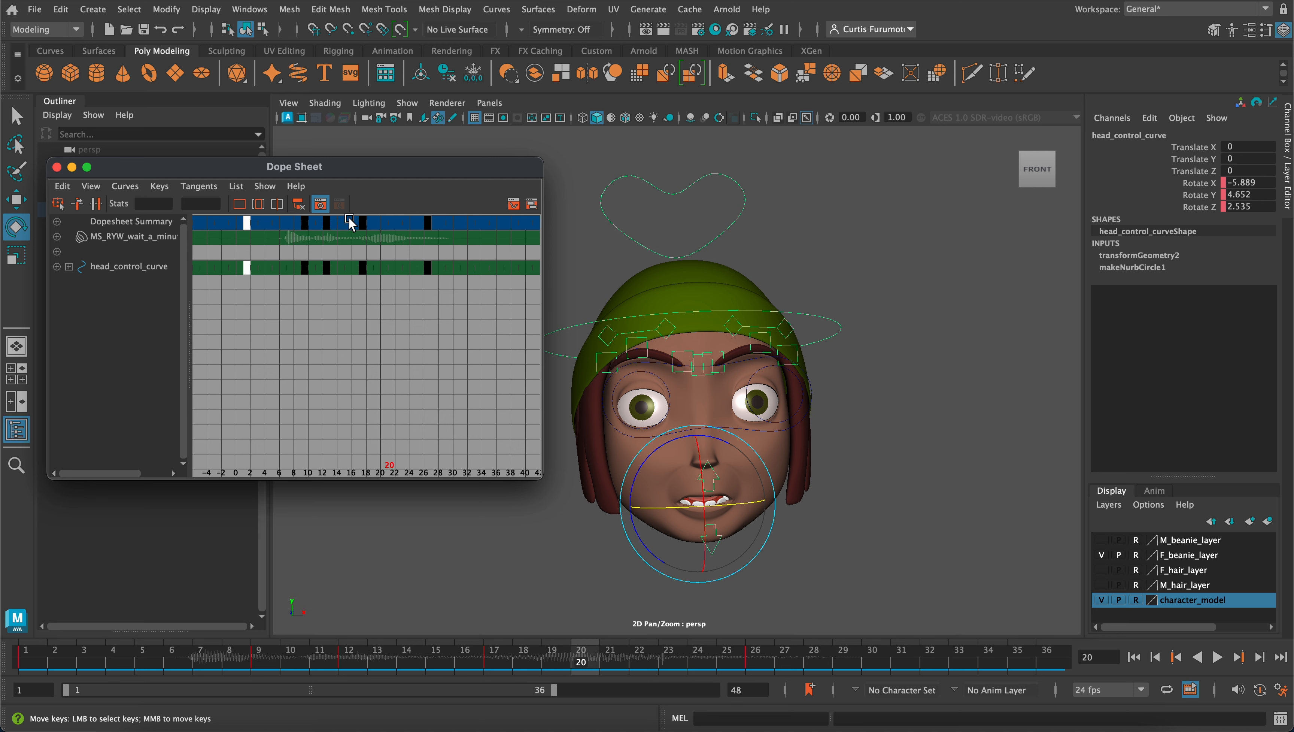
# Use the Move Keys Tool in the Dope Sheet to shift the head control's frame 17 key to frame 22
pyautogui.moveTo(376, 239); pyautogui.dragTo(346, 220)
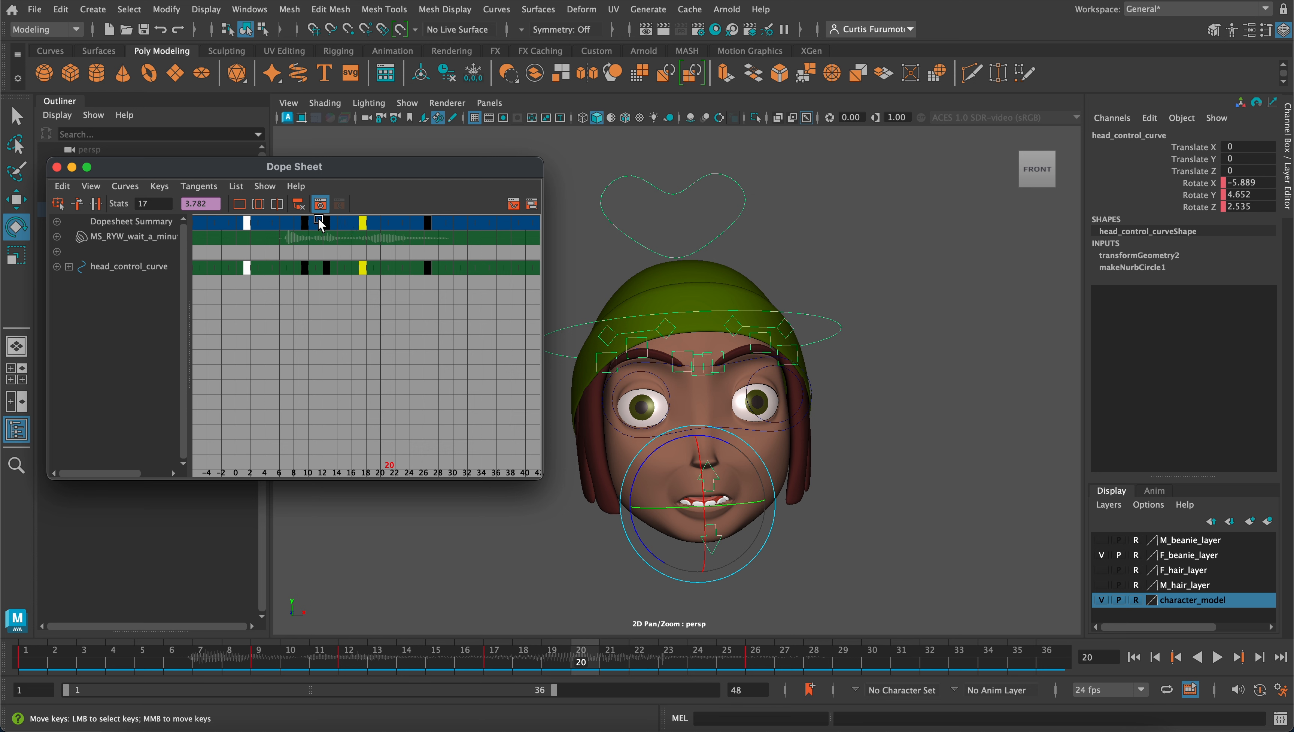
pyautogui.moveTo(322, 214); pyautogui.dragTo(381, 245)
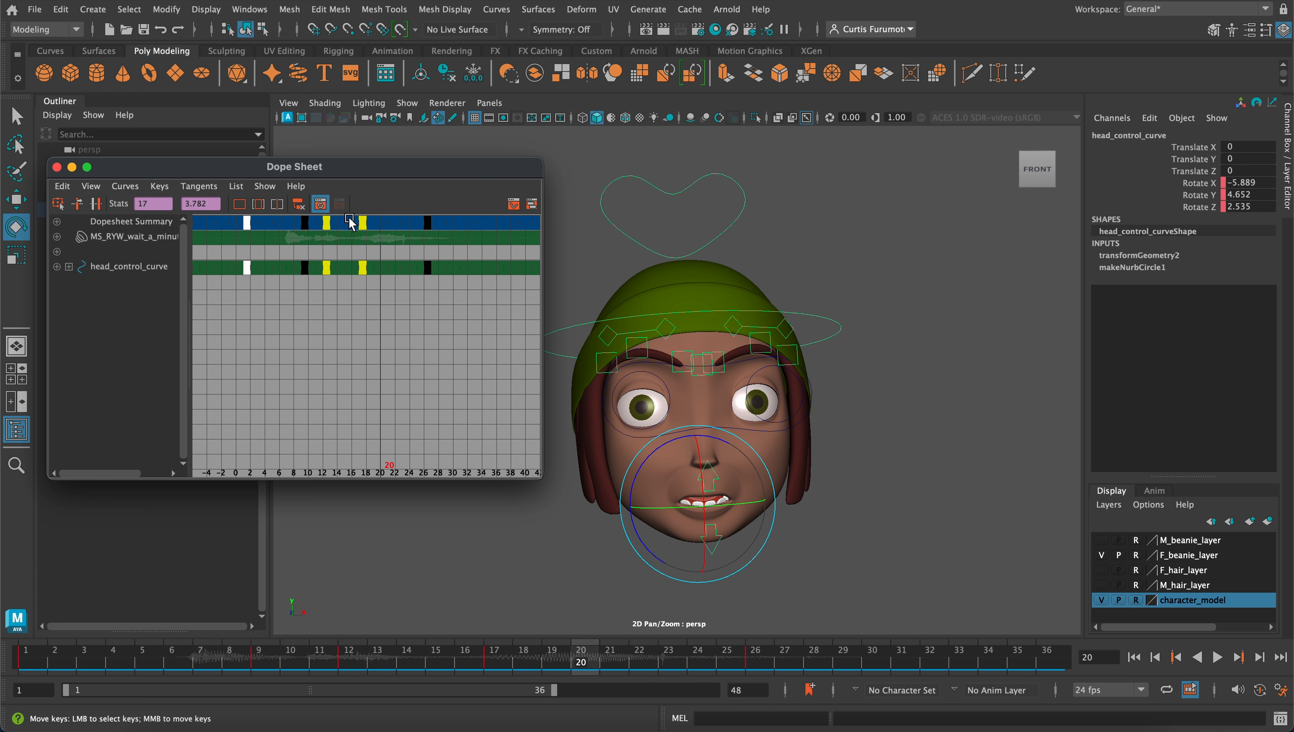
pyautogui.click(62, 186)
pyautogui.moveTo(140, 324)
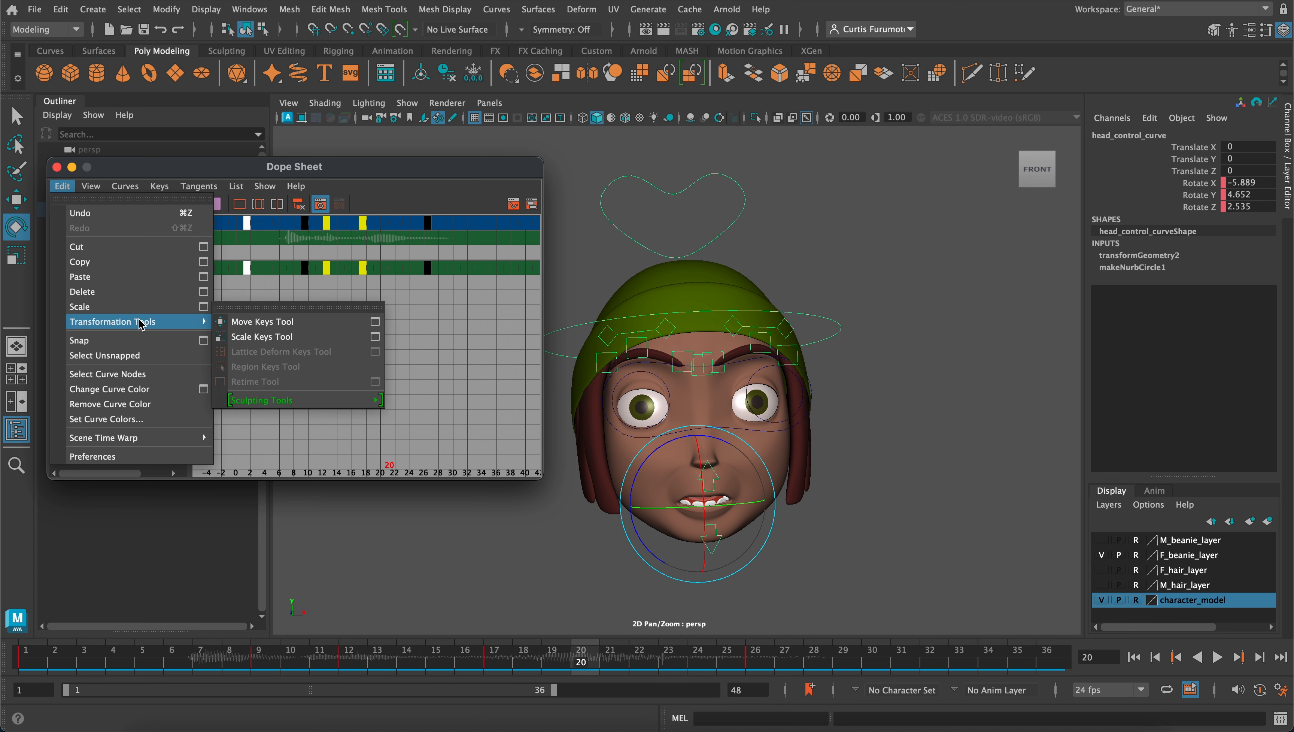
pyautogui.click(250, 325)
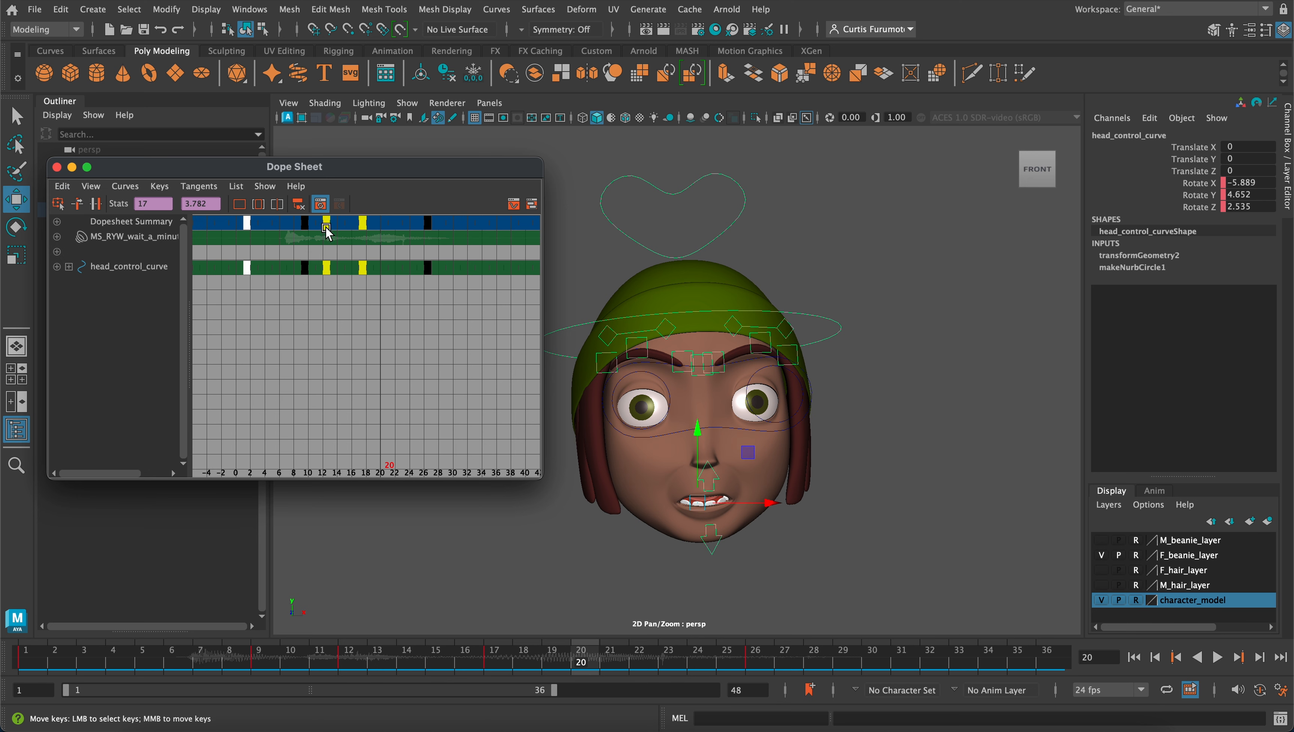
pyautogui.moveTo(328, 231)
pyautogui.mouseDown(button='middle')
pyautogui.moveTo(362, 228)
pyautogui.moveTo(324, 231)
pyautogui.mouseUp(button='middle')
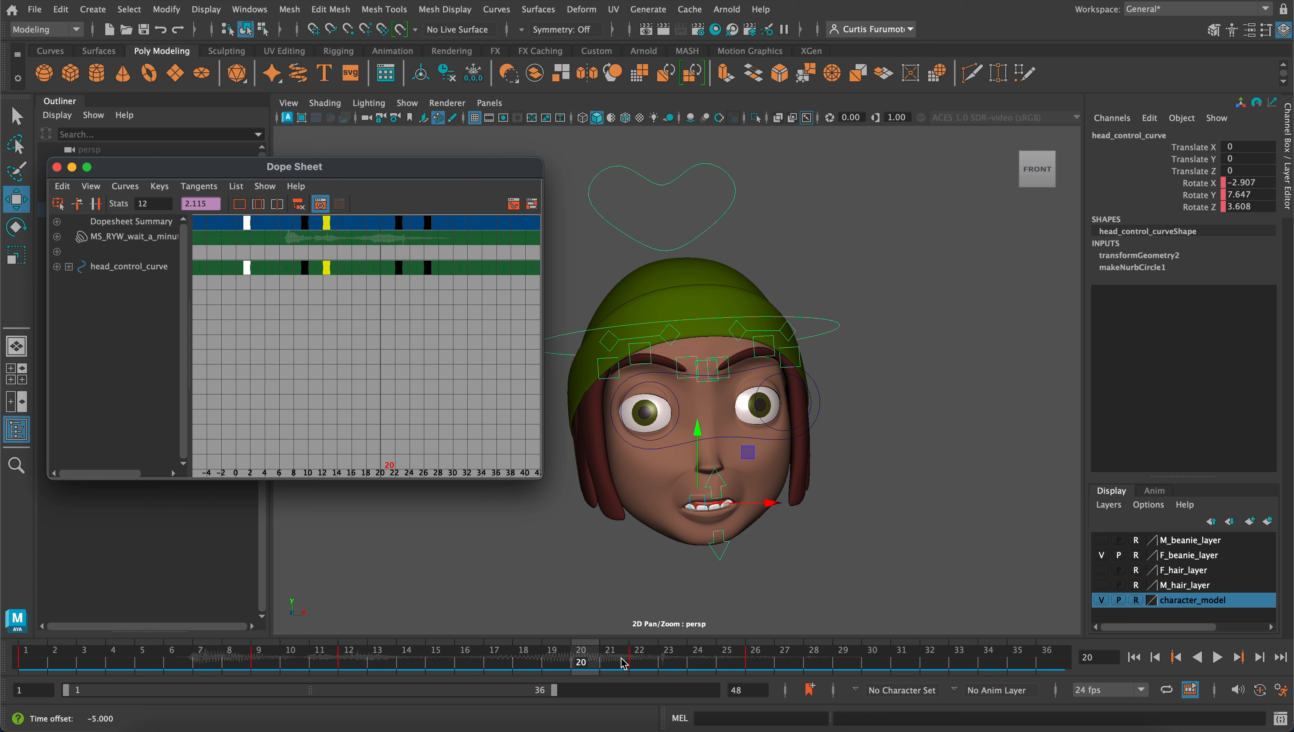
# Play the animation to check the head's revised timing
pyautogui.hotkey('alt', 'v')
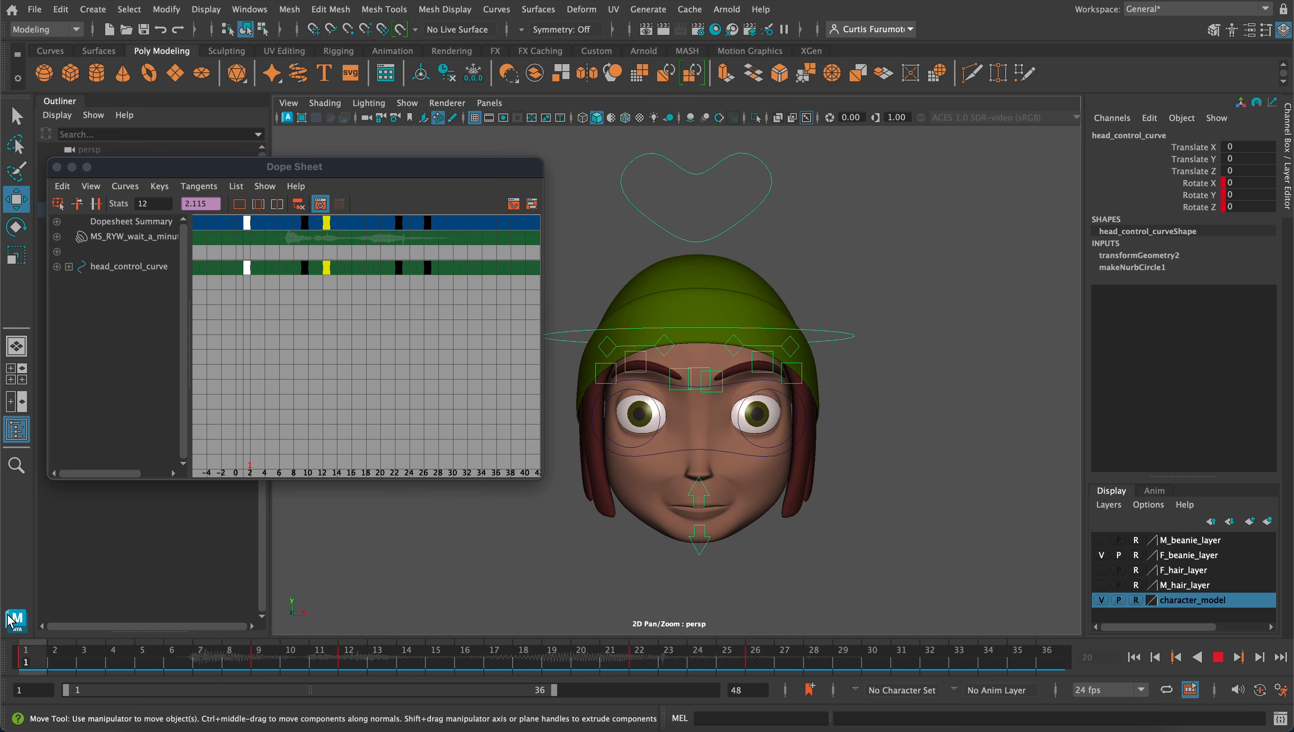
pyautogui.hotkey('alt', 'v')
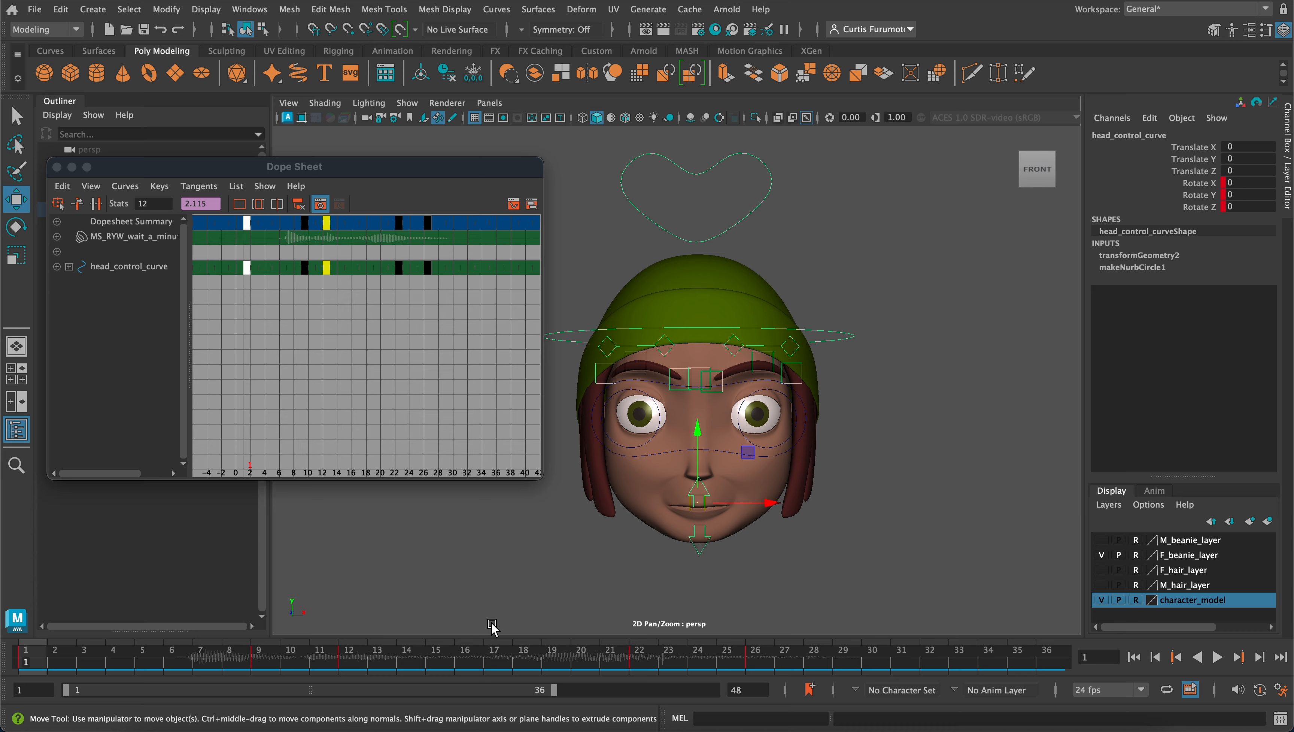
pyautogui.click(1218, 657)
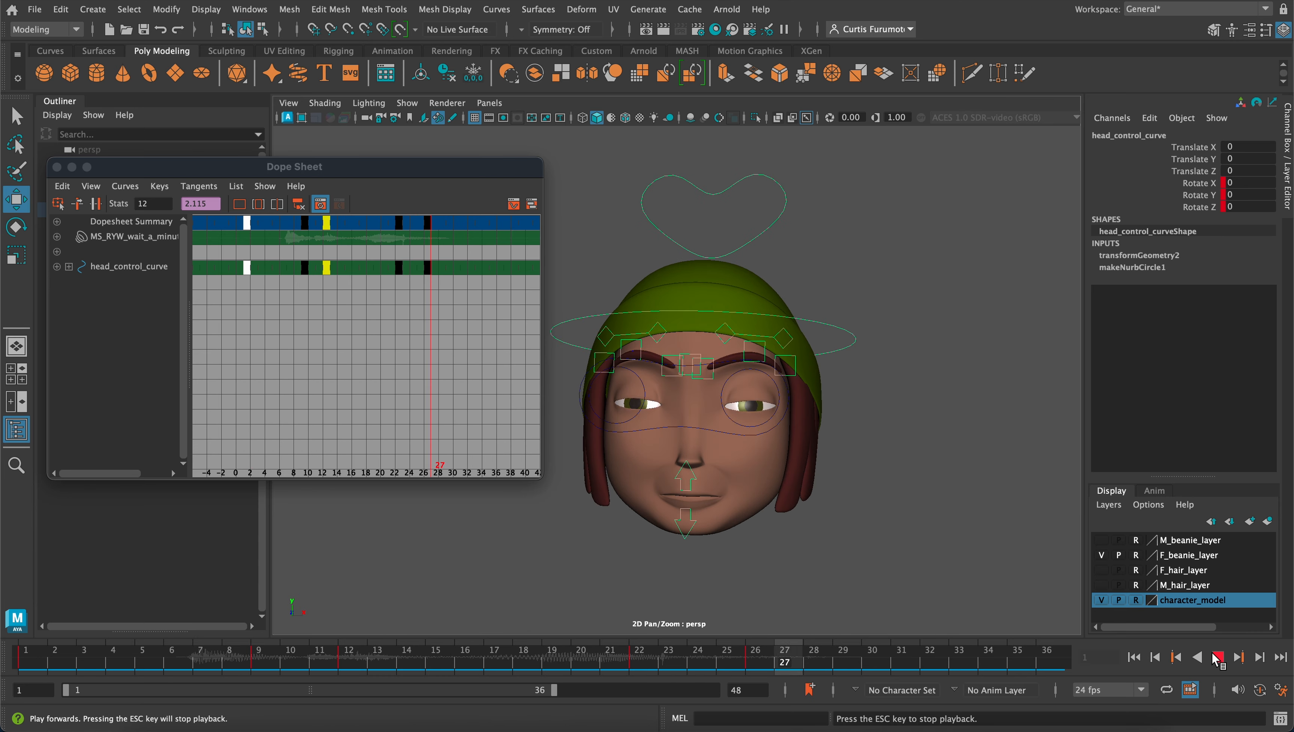
pyautogui.click(1218, 658)
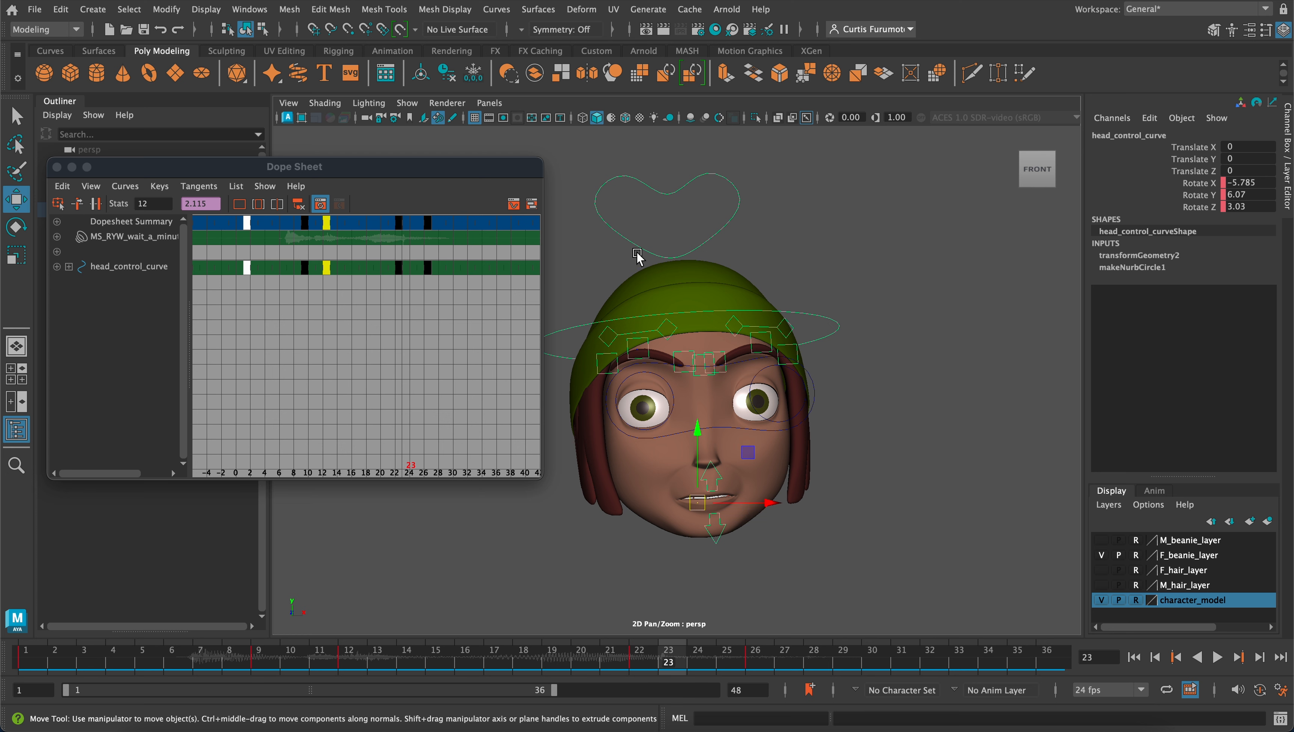
# Examine the heart-shaped blendshapes control's keys alongside the head control's in the Dope Sheet, then select only the head control again
pyautogui.moveTo(575, 217)
pyautogui.keyDown('alt'); pyautogui.mouseDown()
pyautogui.moveTo(623, 241)
pyautogui.moveTo(557, 220)
pyautogui.moveTo(578, 225)
pyautogui.mouseUp(); pyautogui.keyUp('alt')
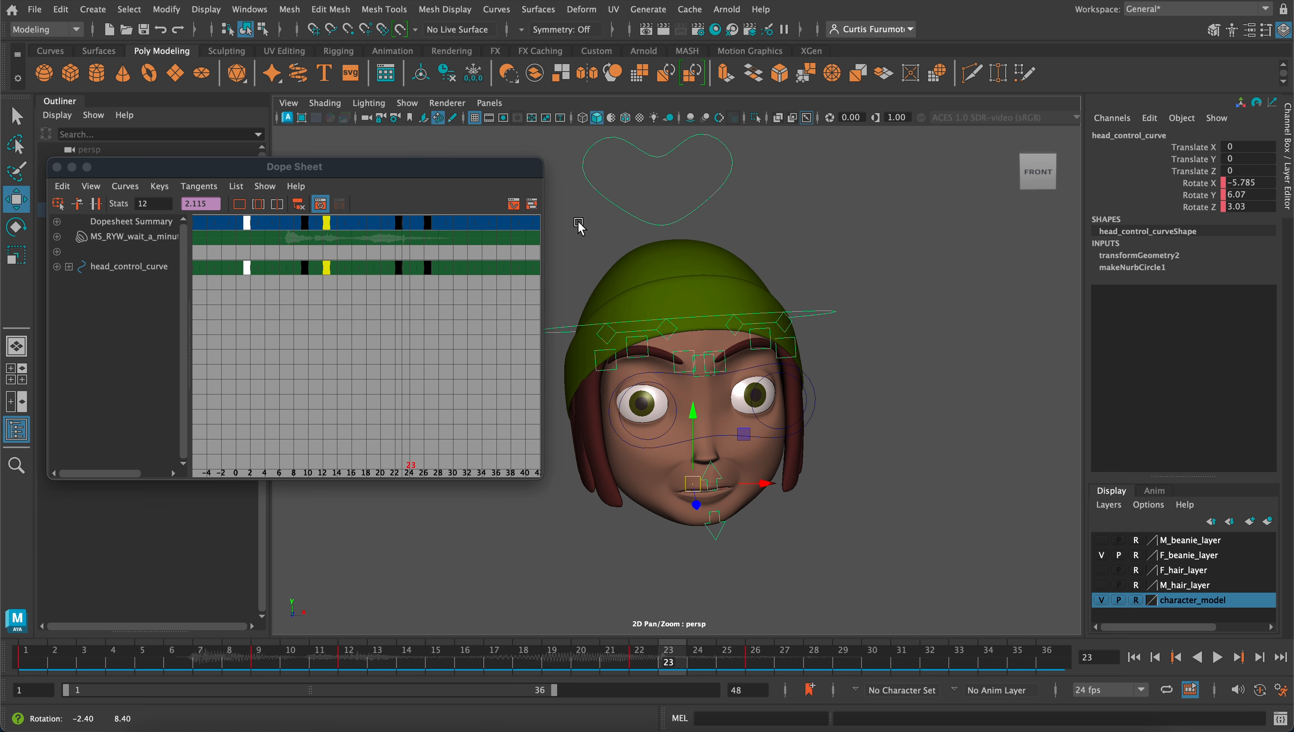
pyautogui.keyDown('shift'); pyautogui.click(643, 220); pyautogui.keyUp('shift')
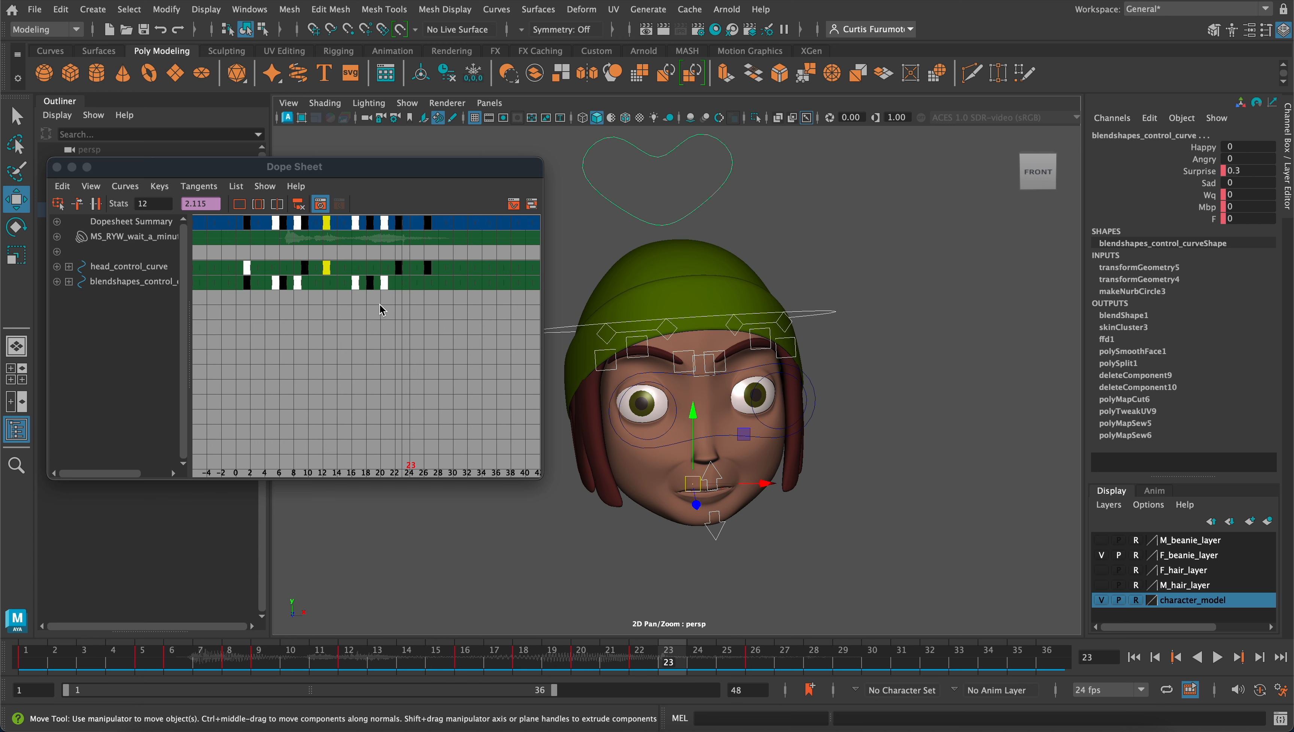
pyautogui.click(69, 282)
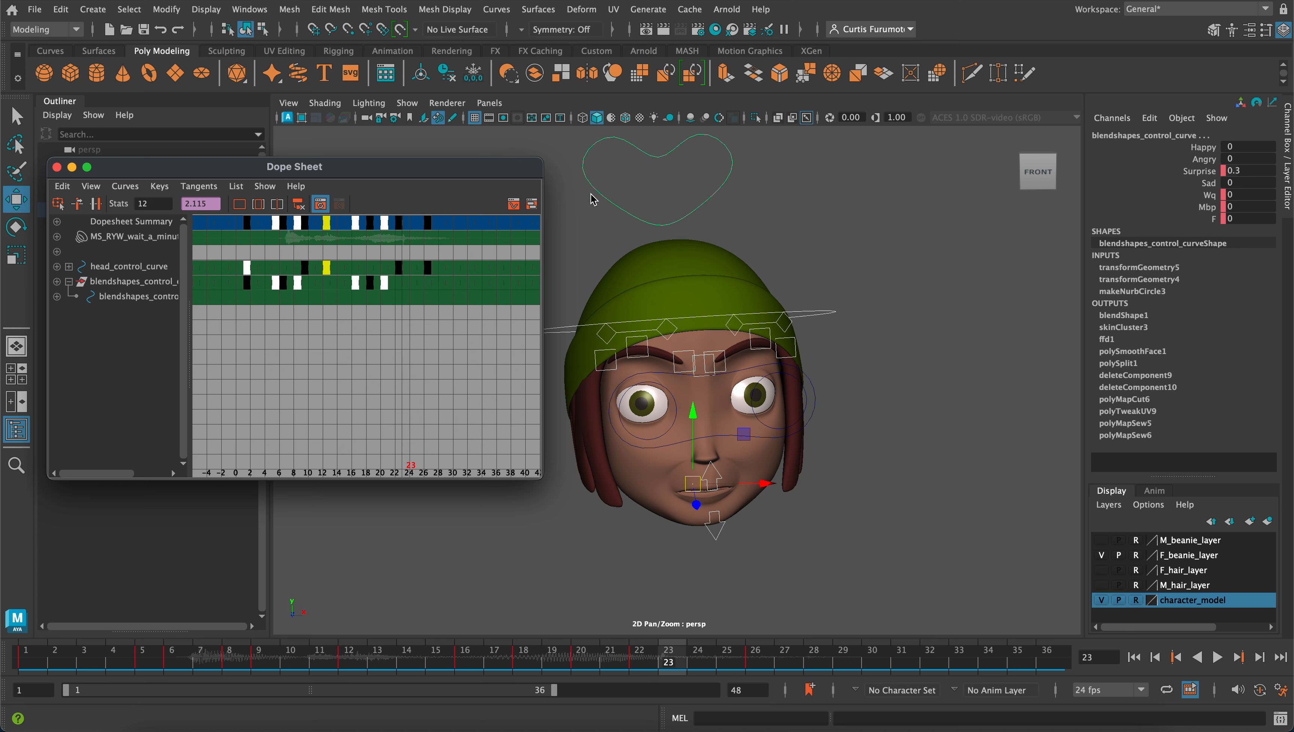
pyautogui.moveTo(575, 192); pyautogui.dragTo(636, 226)
pyautogui.moveTo(806, 291); pyautogui.dragTo(845, 357)
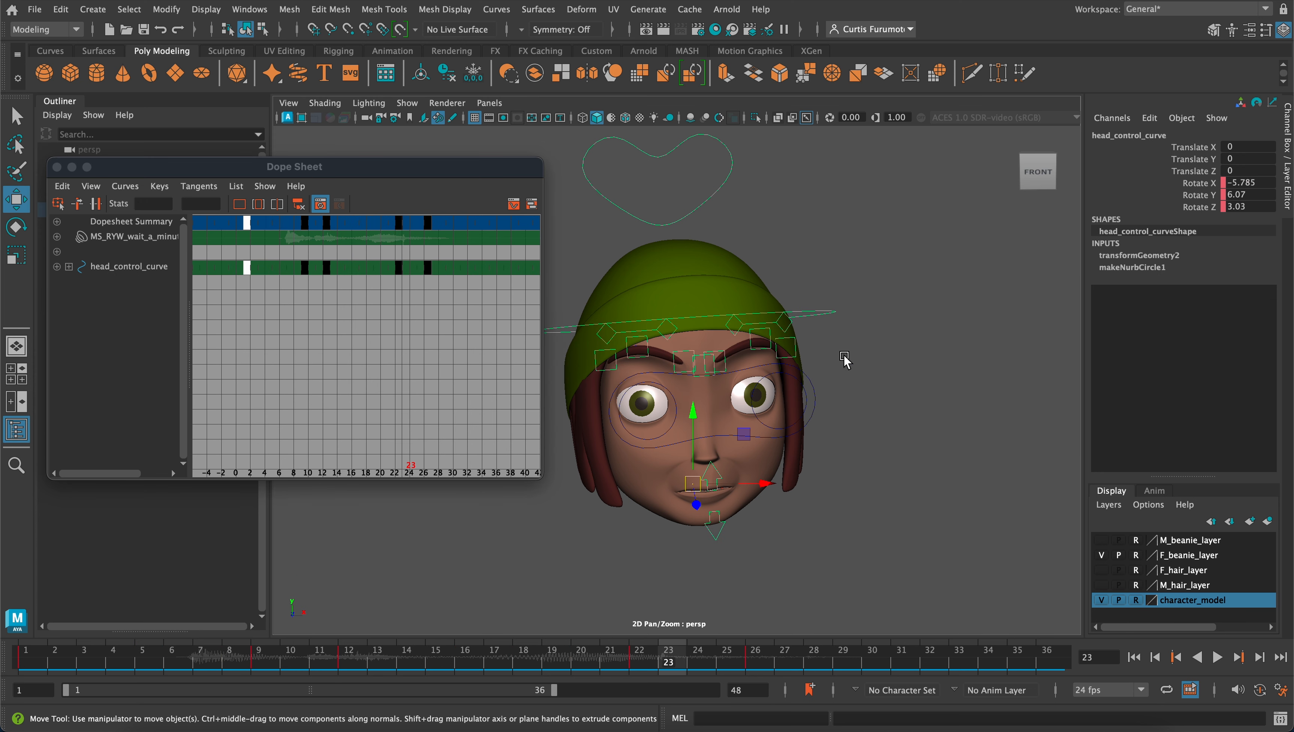
# Close the Dope Sheet and clear the selection
pyautogui.scroll(-2, 799, 363)
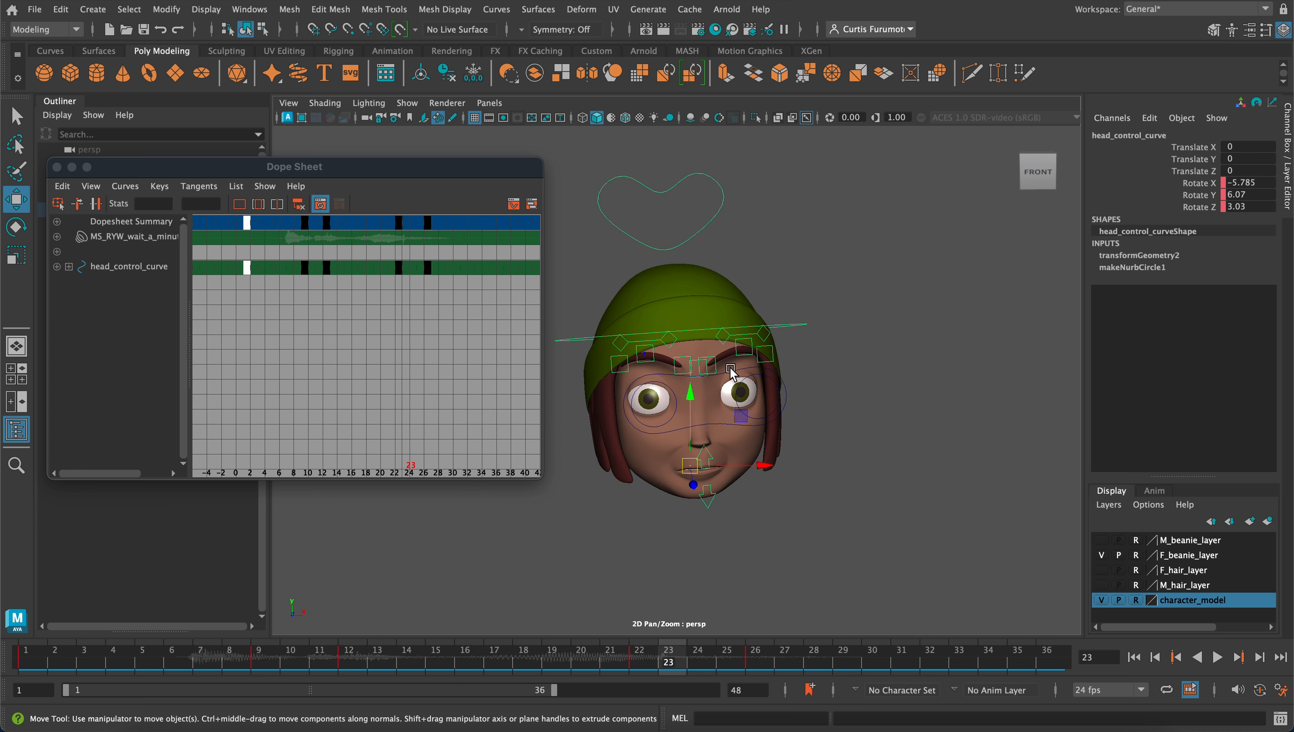
pyautogui.scroll(4, 731, 373)
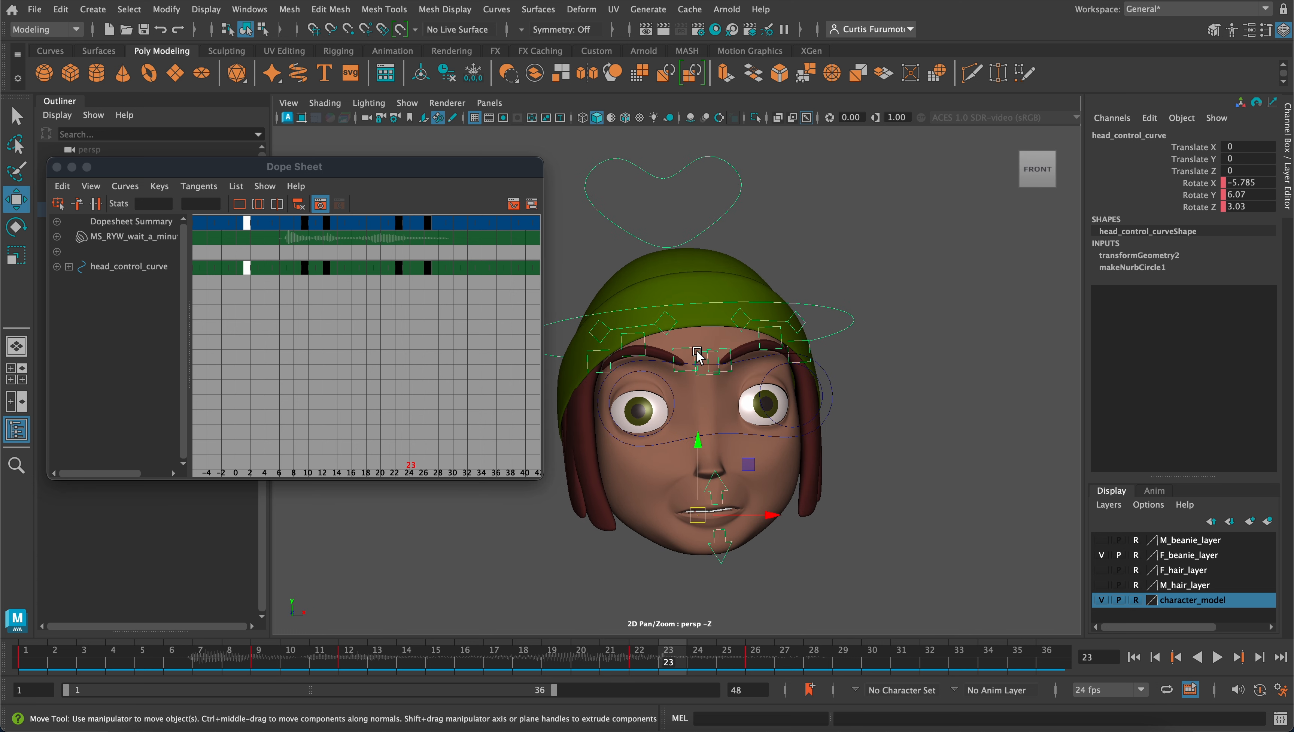
pyautogui.click(57, 167)
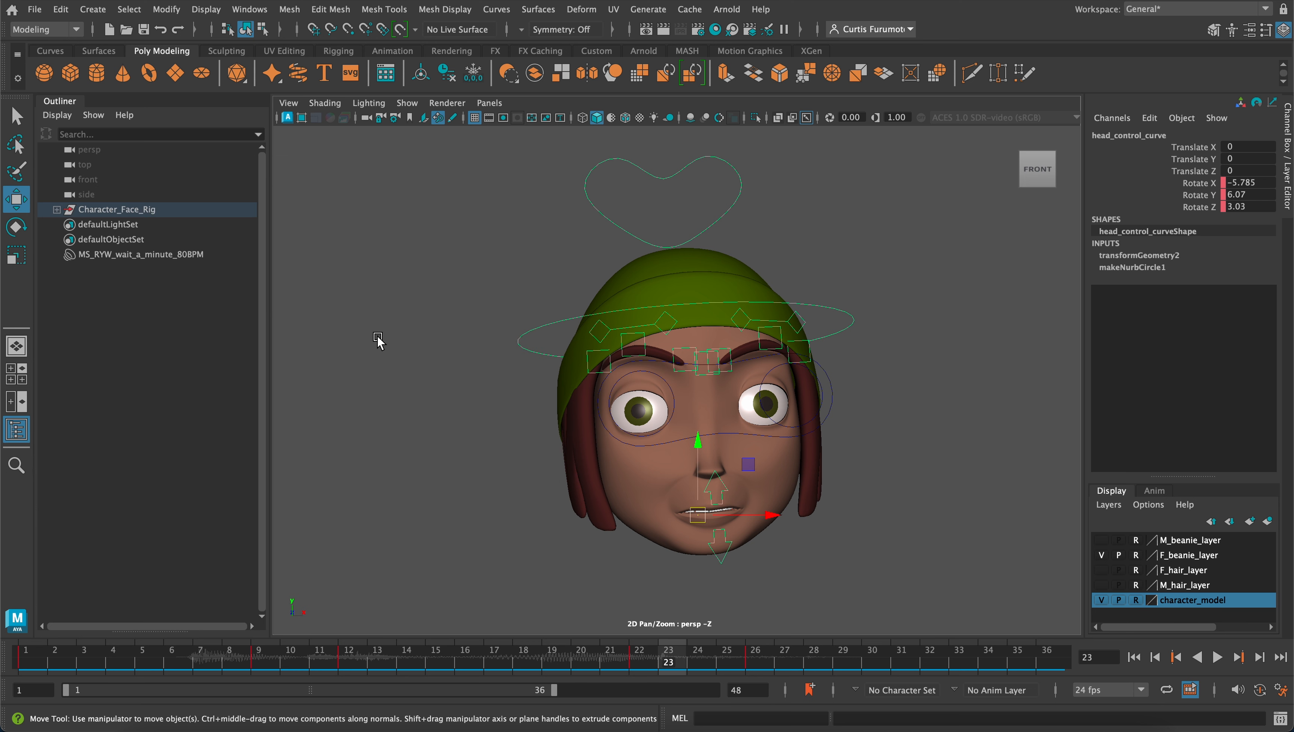
pyautogui.scroll(-1, 377, 330)
pyautogui.click(501, 413)
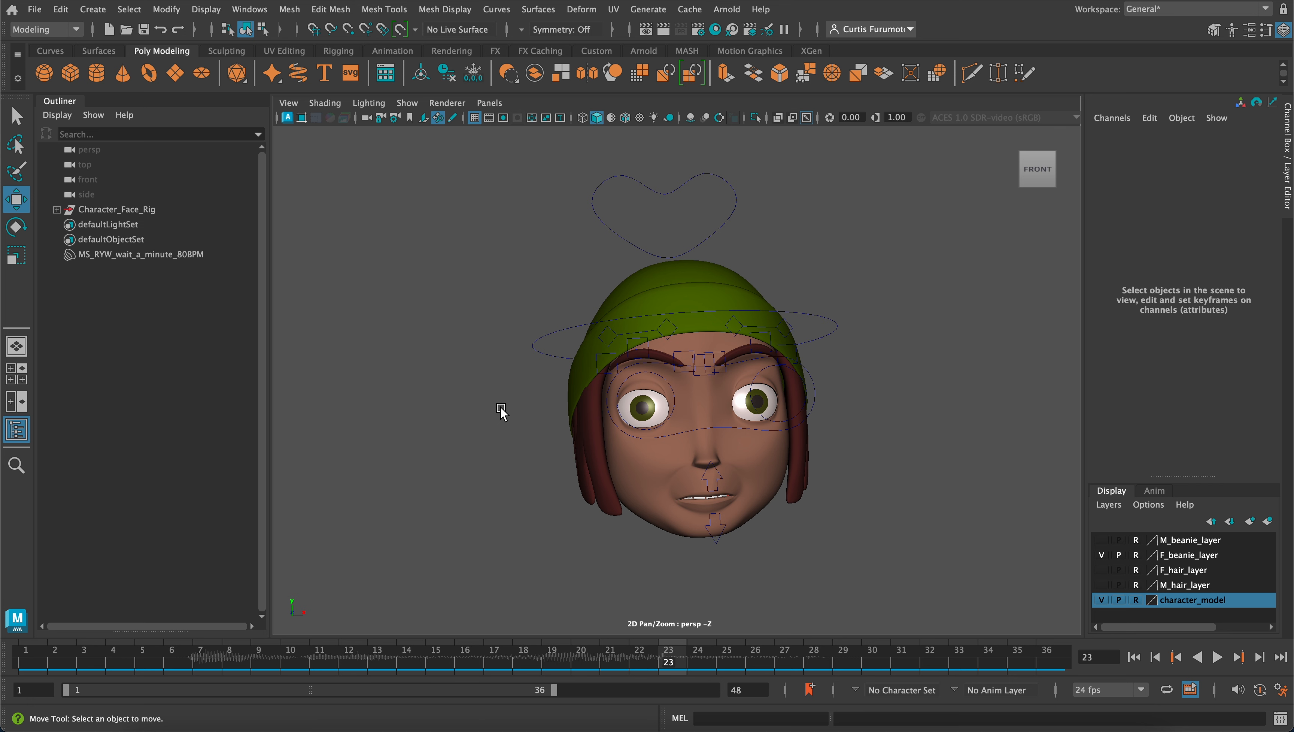
pyautogui.hotkey('ctrl', 'a')
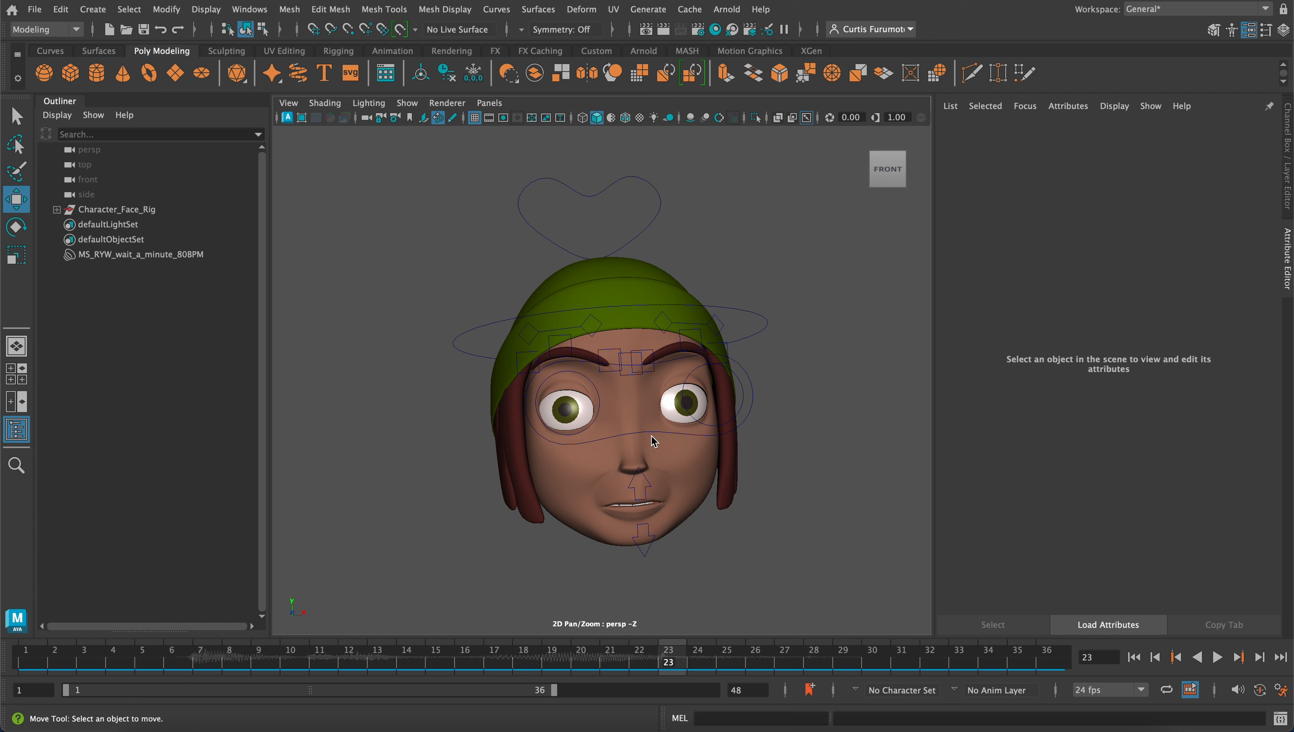
pyautogui.moveTo(645, 393)
pyautogui.keyDown('alt'); pyautogui.mouseDown(button='middle')
pyautogui.moveTo(650, 371)
pyautogui.moveTo(638, 390)
pyautogui.mouseUp(button='middle'); pyautogui.keyUp('alt')
pyautogui.keyDown('alt'); pyautogui.moveTo(620, 394); pyautogui.dragTo(613, 405); pyautogui.keyUp('alt')
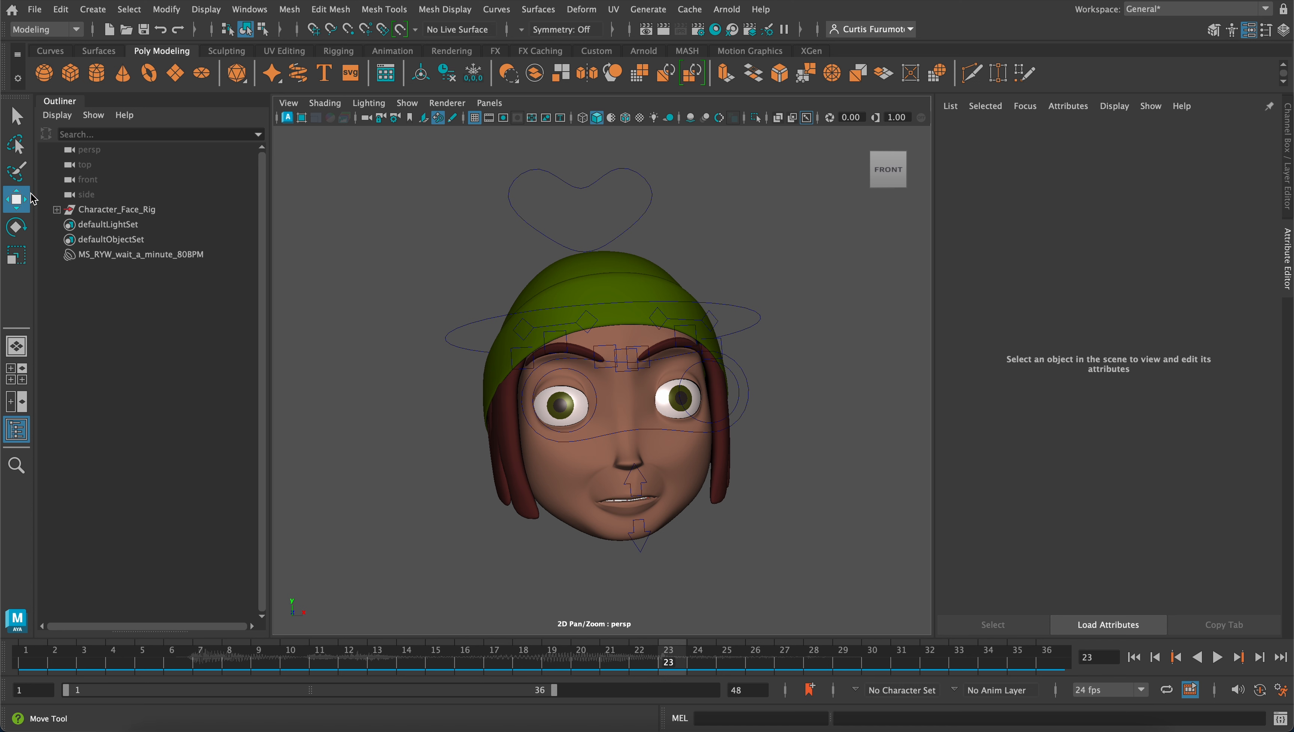
pyautogui.keyDown('shift'); pyautogui.click(57, 210); pyautogui.keyUp('shift')
pyautogui.scroll(-5, 158, 271)
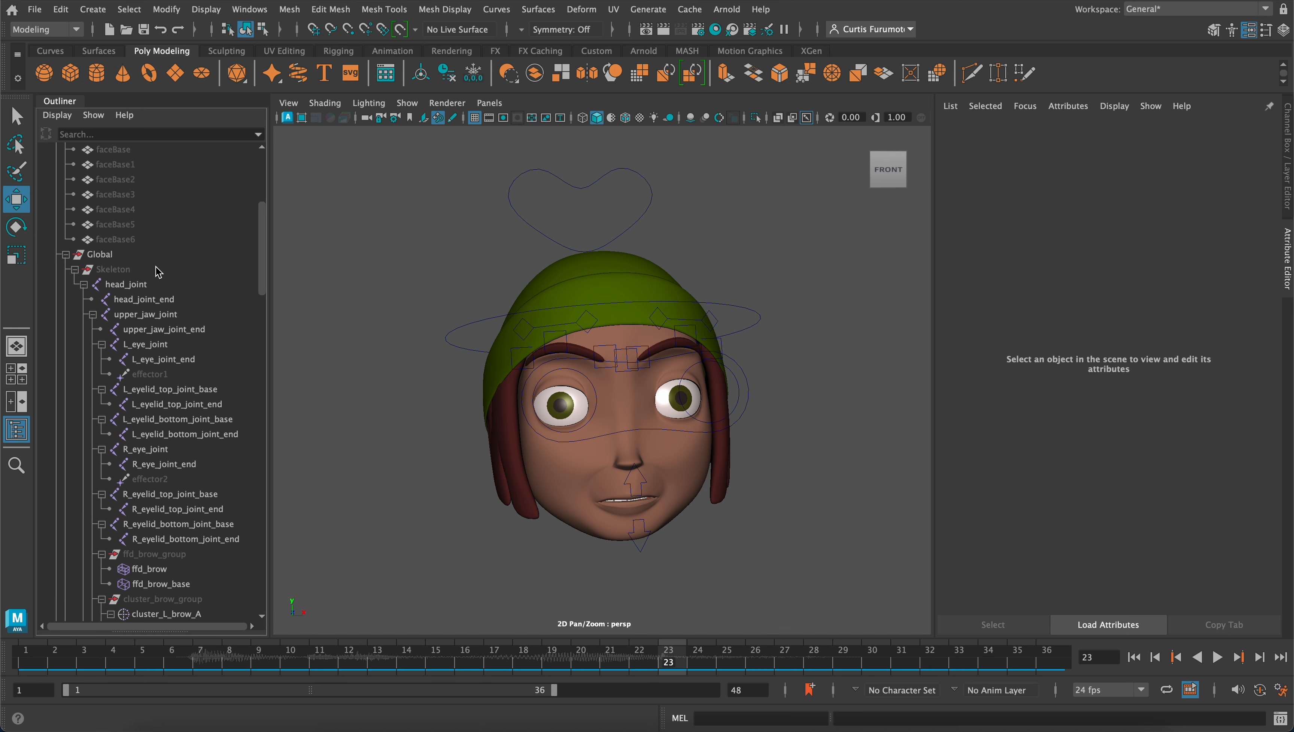
pyautogui.scroll(5, 158, 272)
pyautogui.click(57, 210)
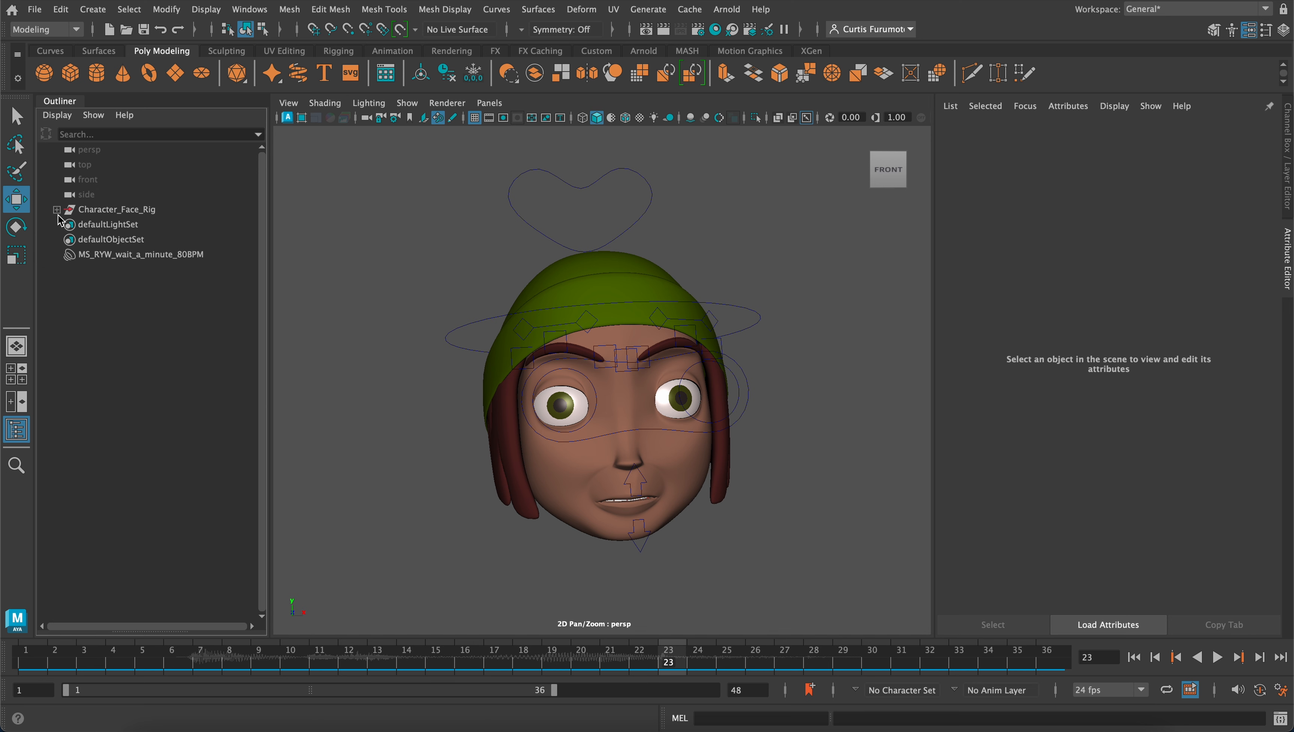
# Expand Character_Face_Rig in the Outliner and collapse its Character_Face_Model, Global and blend_group subgroups
pyautogui.click(57, 210)
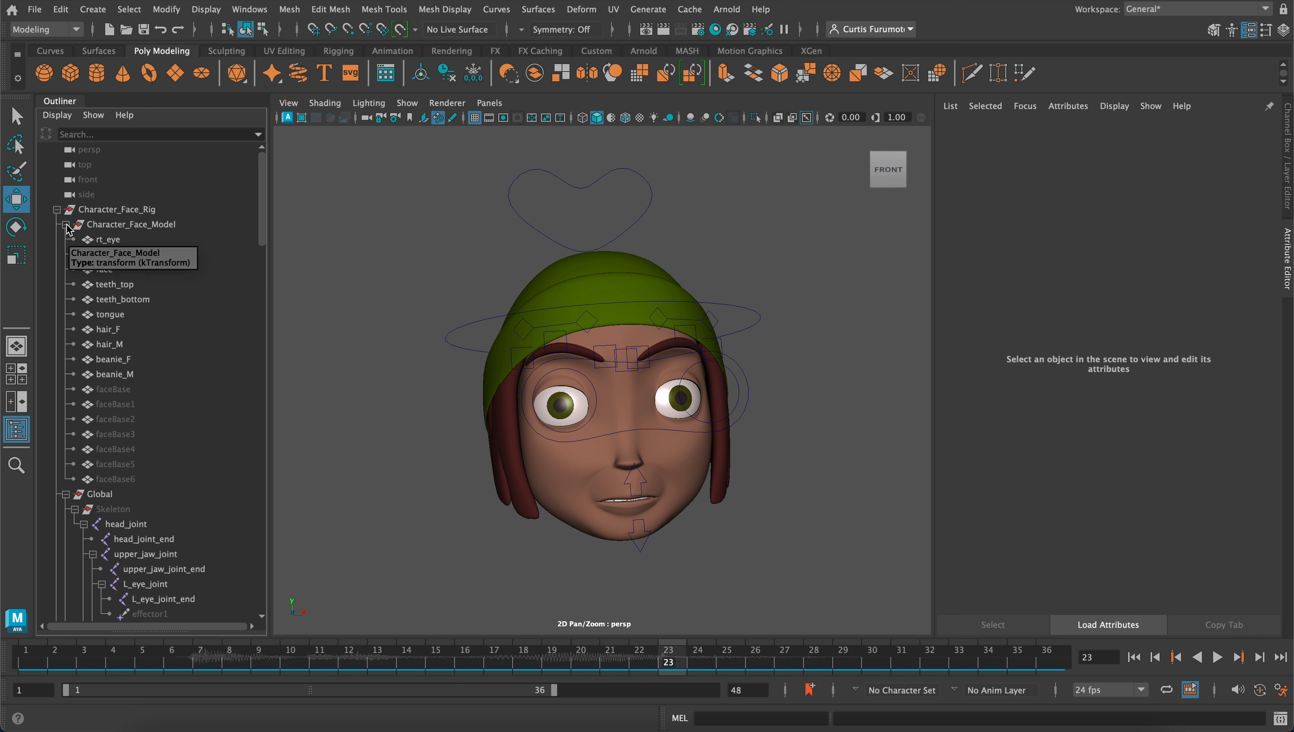
pyautogui.click(66, 224)
pyautogui.click(66, 239)
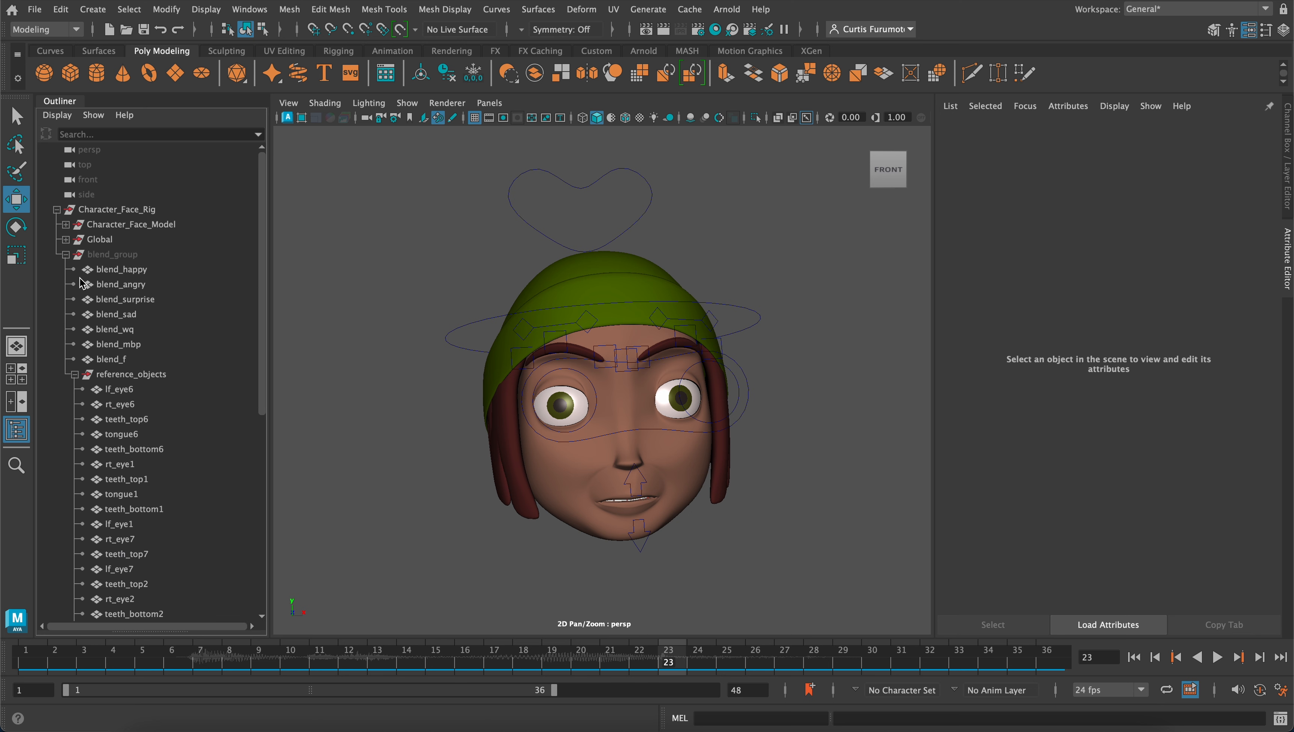
pyautogui.click(67, 254)
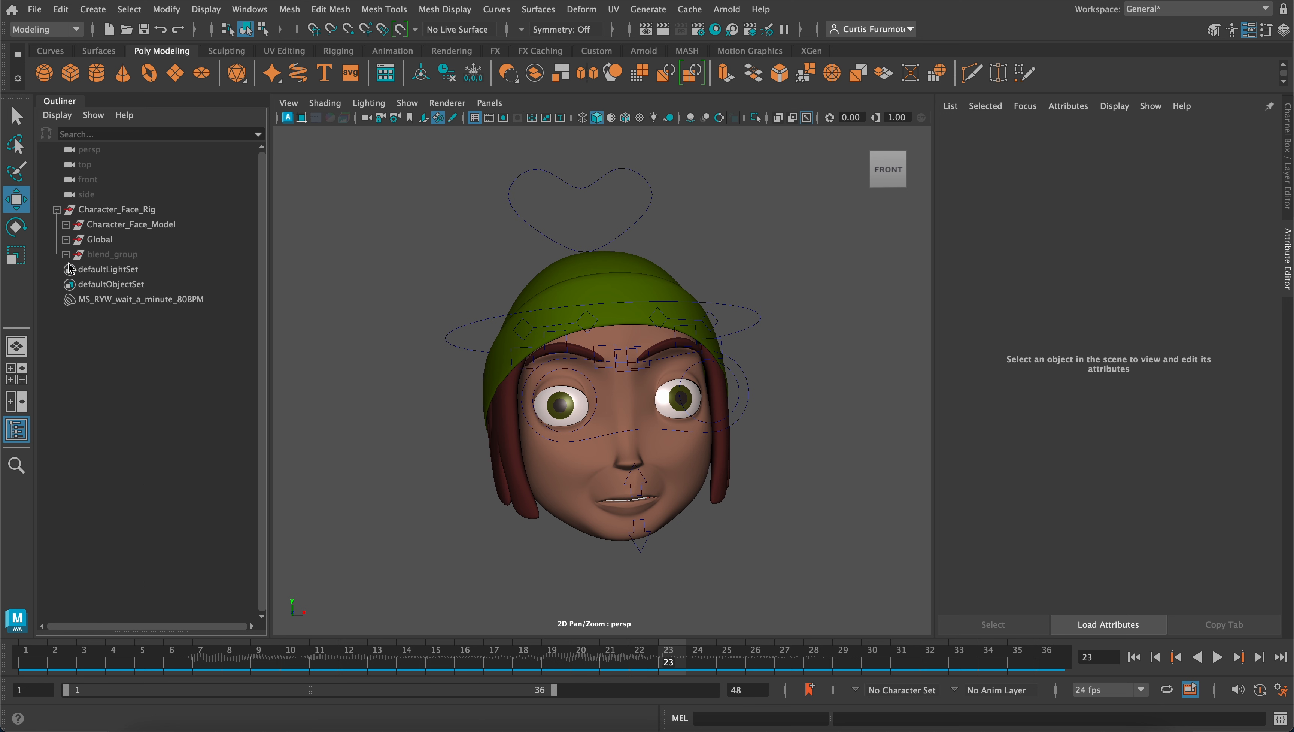
# Find the Controls group inside Global in the Outliner and hide it to clear the control curves from the viewport
pyautogui.click(67, 239)
pyautogui.scroll(-10, 175, 295)
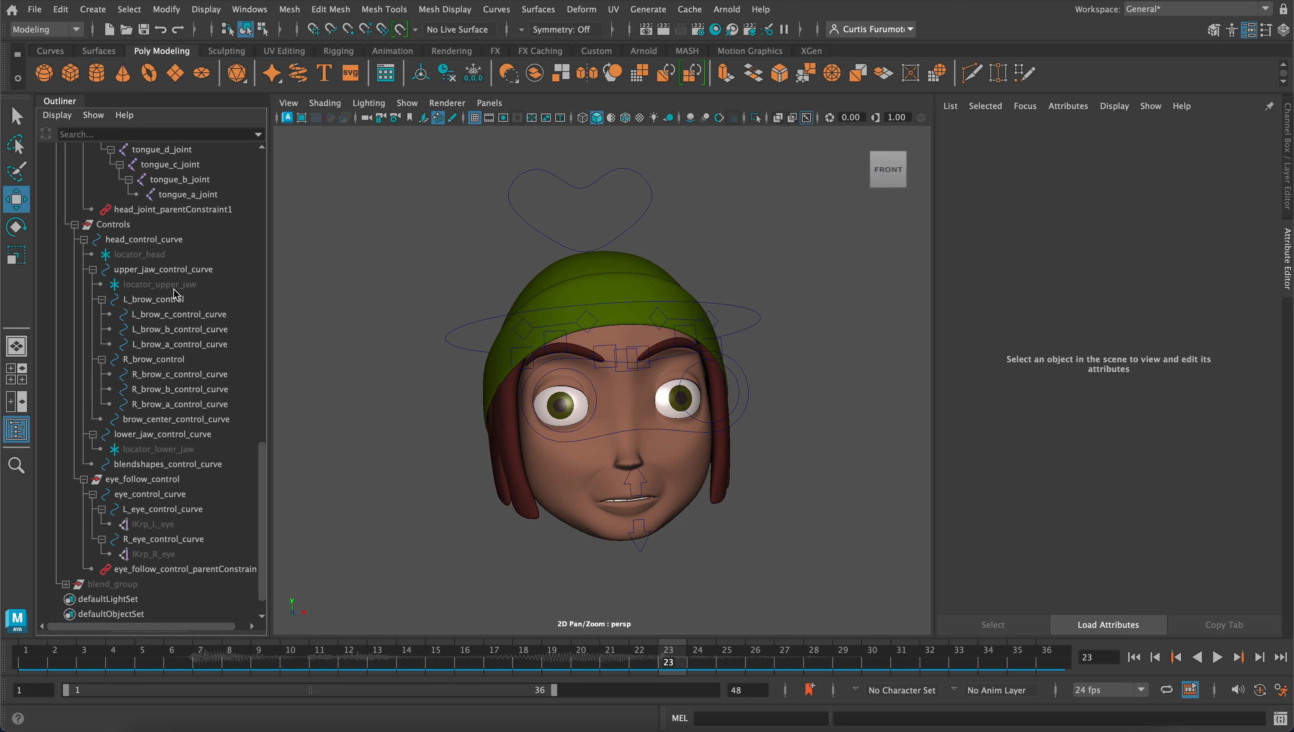
pyautogui.click(111, 224)
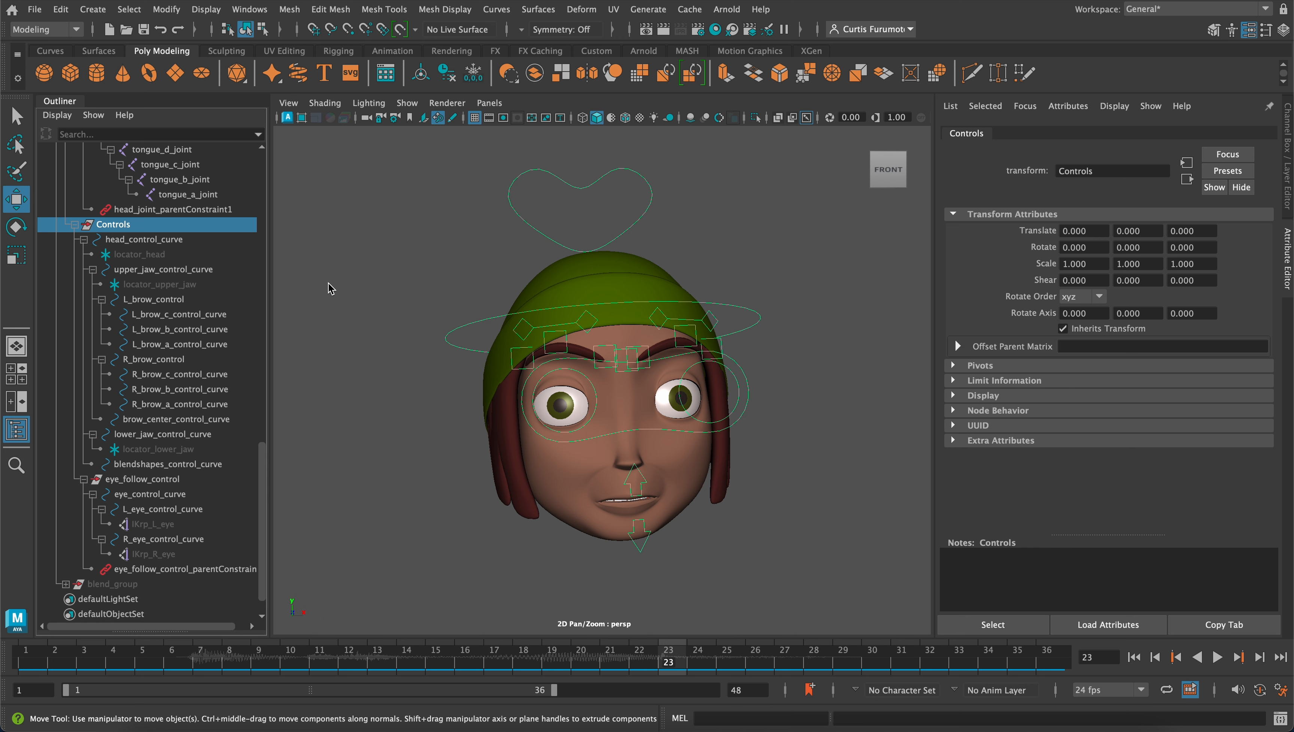
pyautogui.hotkey('ctrl', 'h')
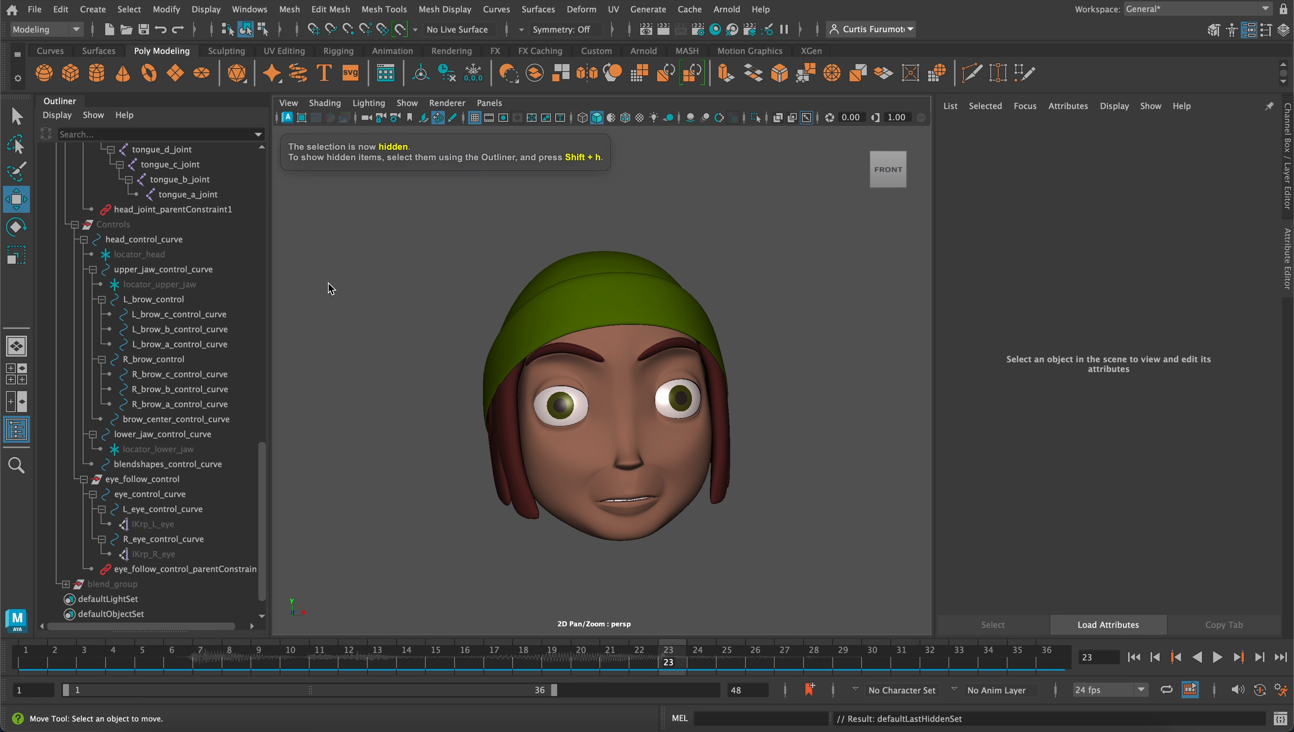
# Show the hidden Controls group again, then hide it once more
pyautogui.scroll(2, 492, 320)
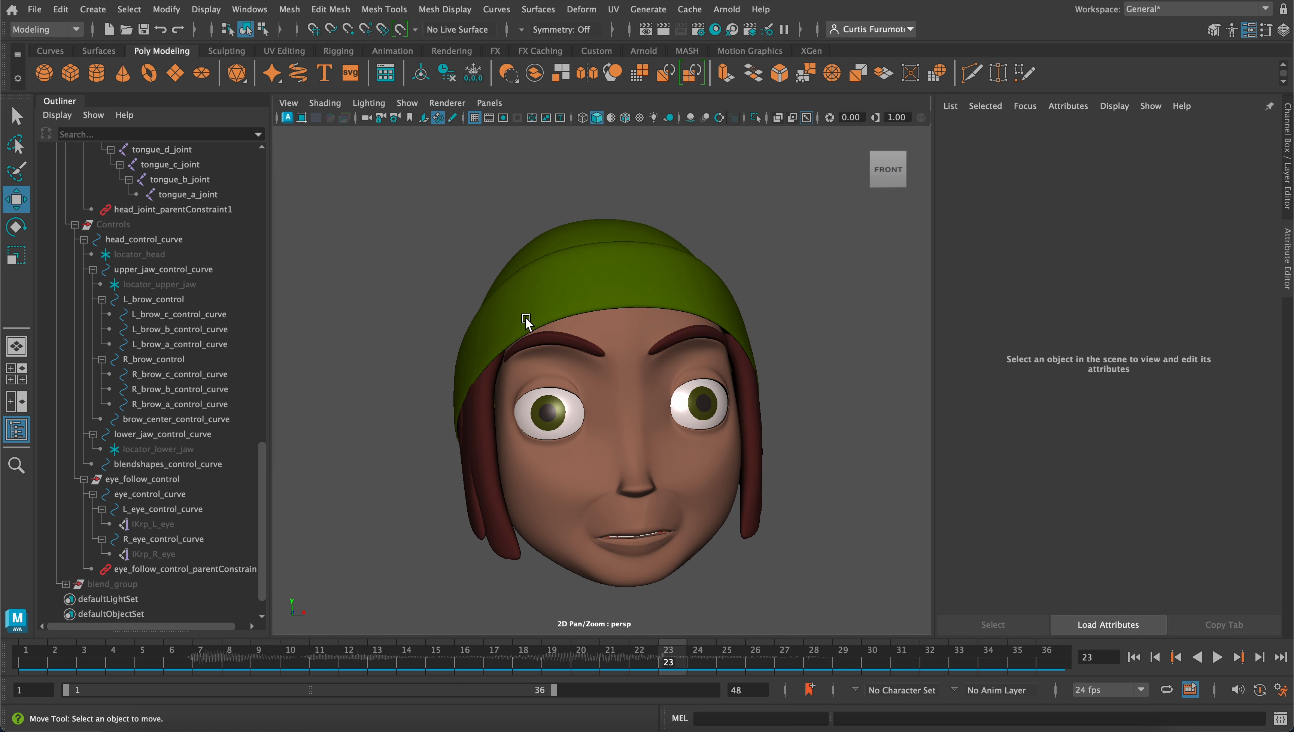
pyautogui.scroll(-2, 525, 317)
pyautogui.keyDown('alt'); pyautogui.moveTo(537, 325); pyautogui.dragTo(530, 323); pyautogui.keyUp('alt')
pyautogui.scroll(-2, 512, 348)
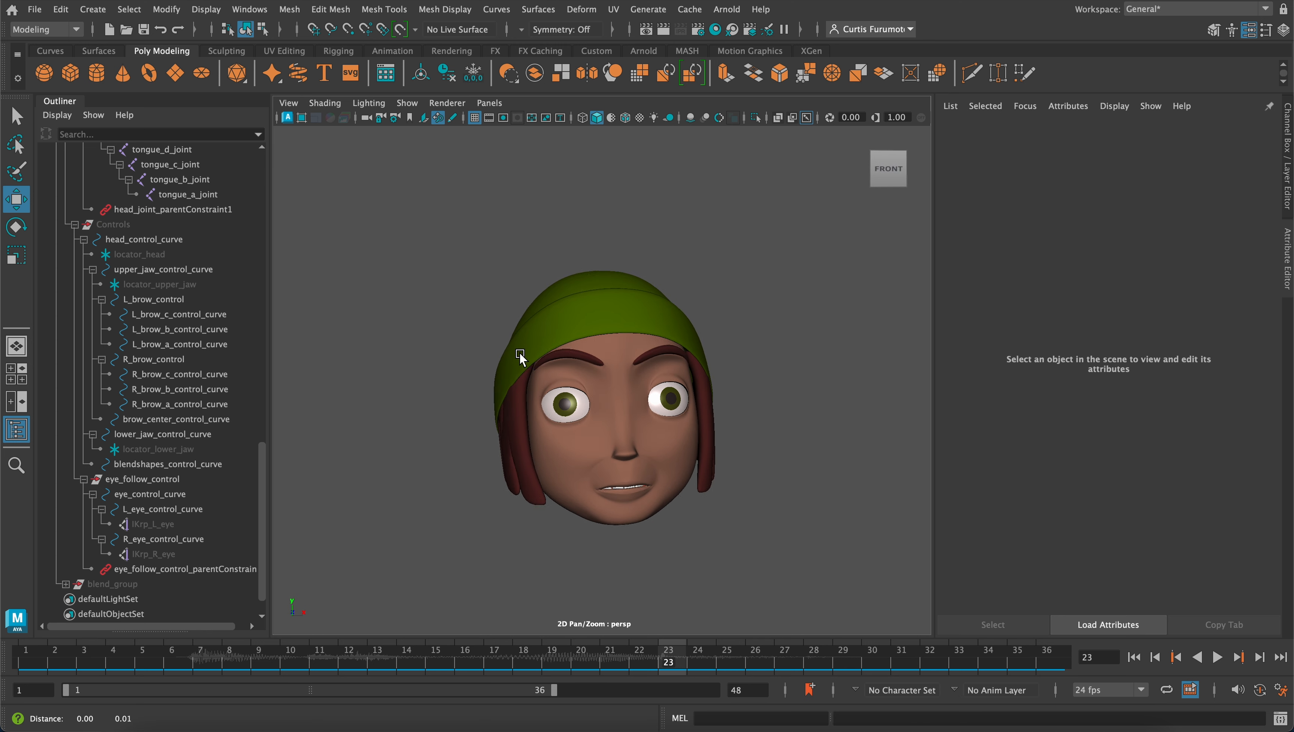
pyautogui.keyDown('alt'); pyautogui.moveTo(521, 356); pyautogui.dragTo(516, 348, button='middle'); pyautogui.keyUp('alt')
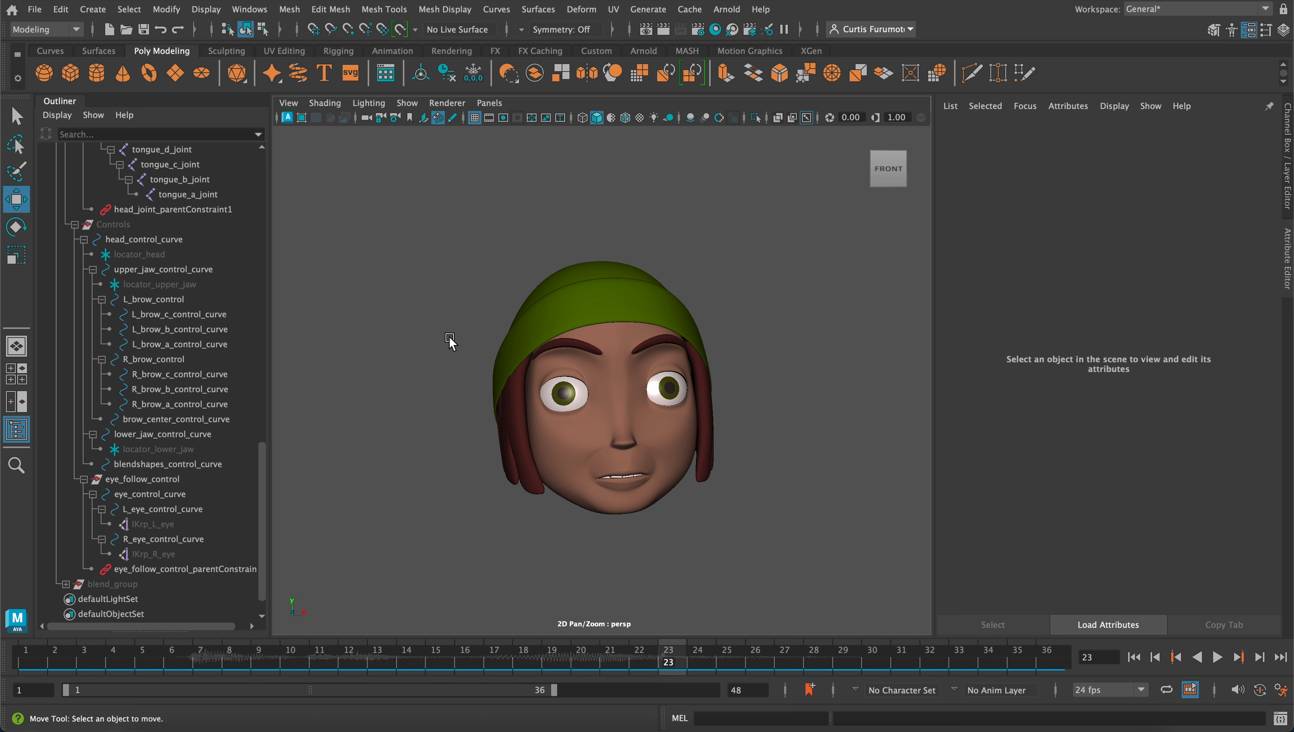
pyautogui.keyDown('alt'); pyautogui.moveTo(476, 356); pyautogui.dragTo(506, 323); pyautogui.keyUp('alt')
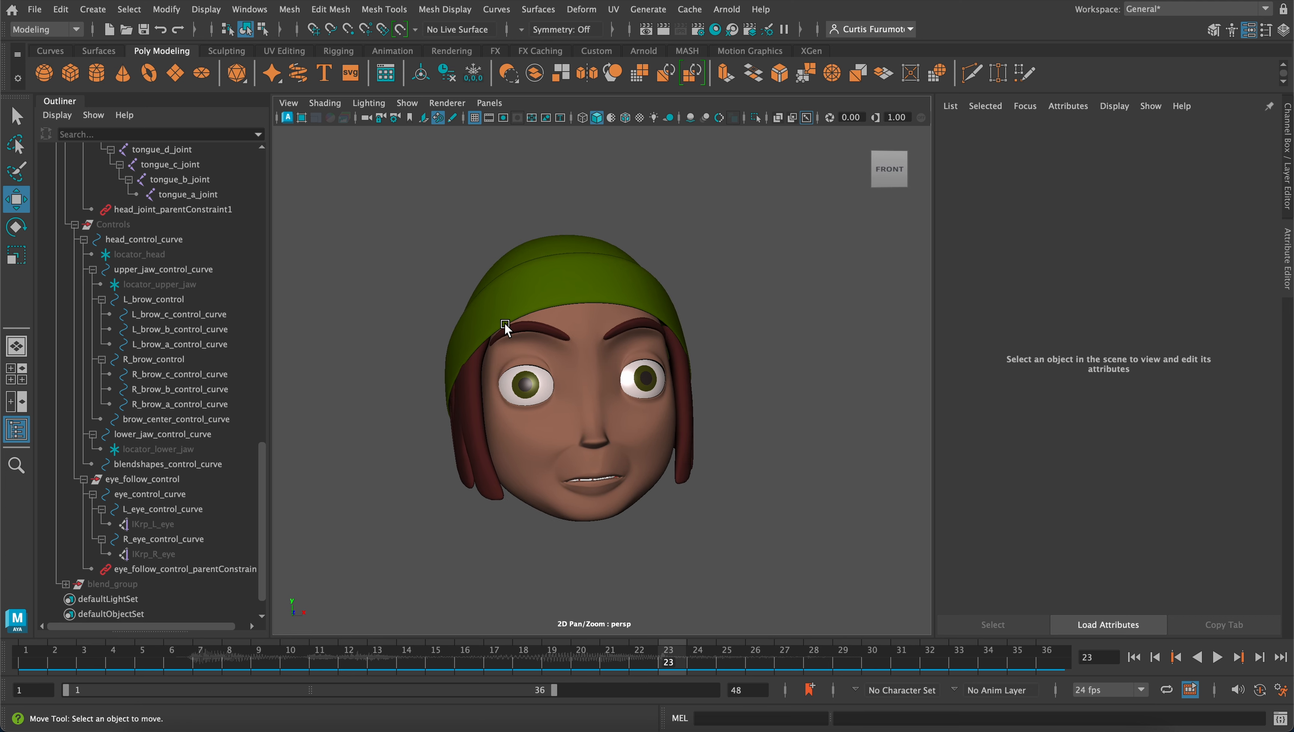
pyautogui.click(142, 226)
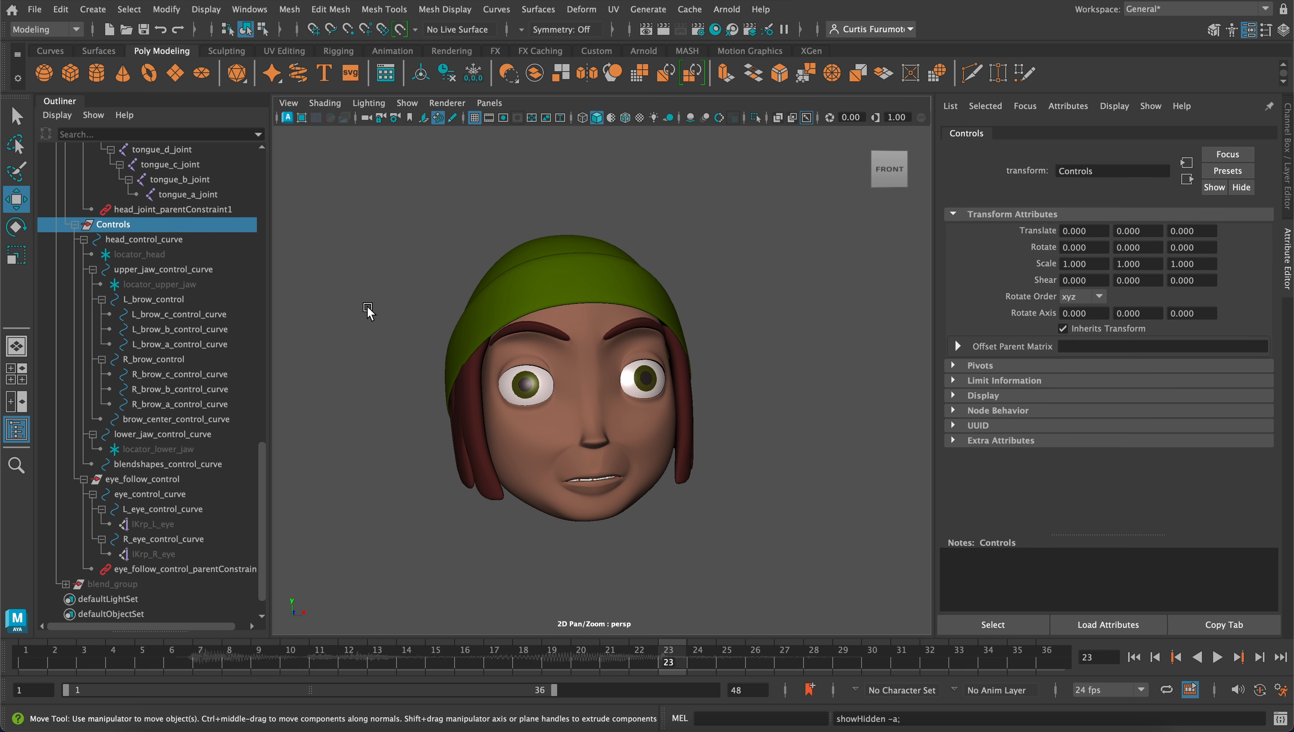
pyautogui.hotkey('shift', 'h')
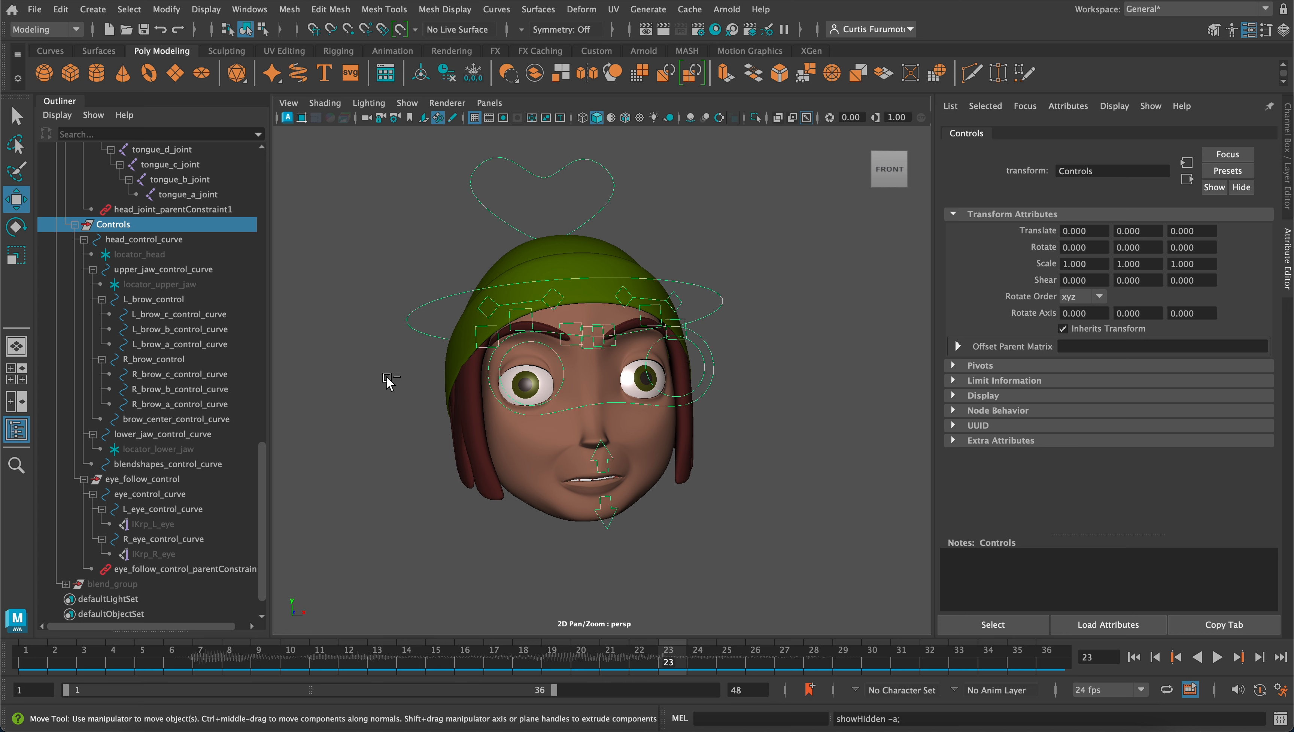
pyautogui.hotkey('ctrl', 'h')
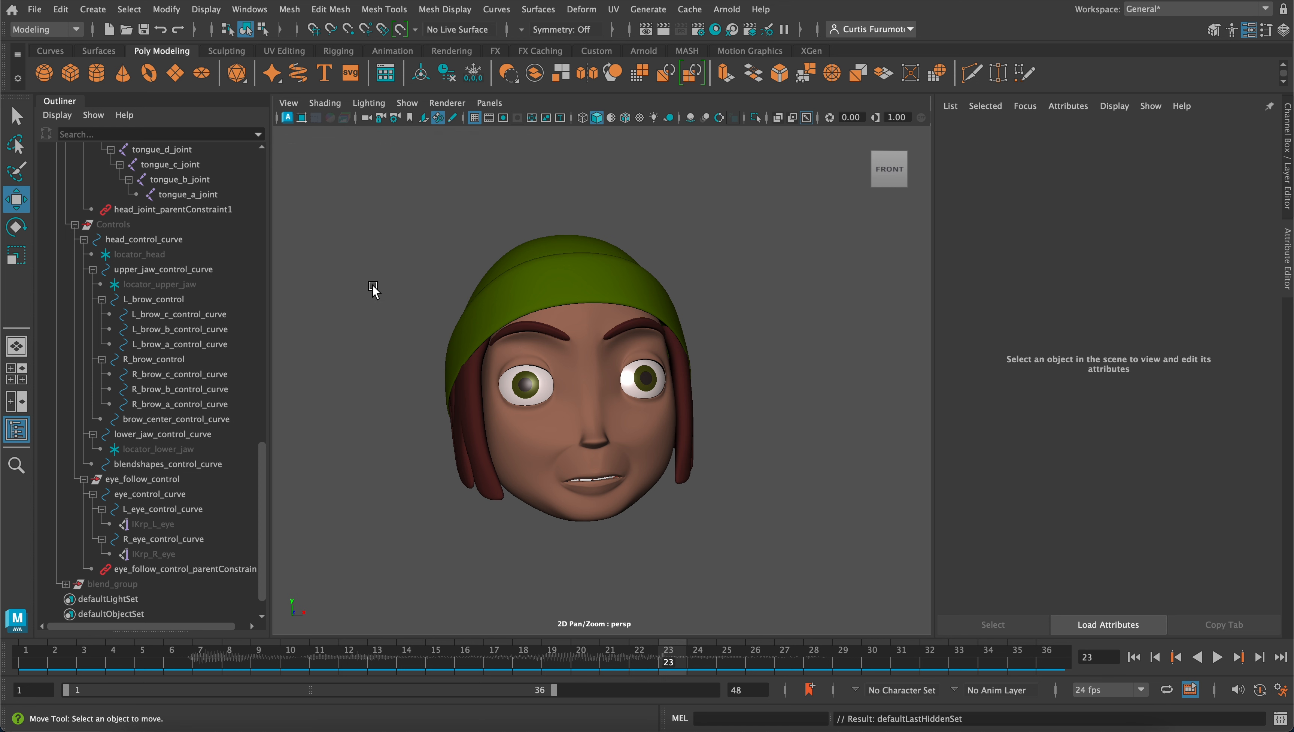
# Bring up the display layers and preview M_beanie_layer in place of F_beanie_layer, then switch back to F_beanie_layer
pyautogui.click(266, 12)
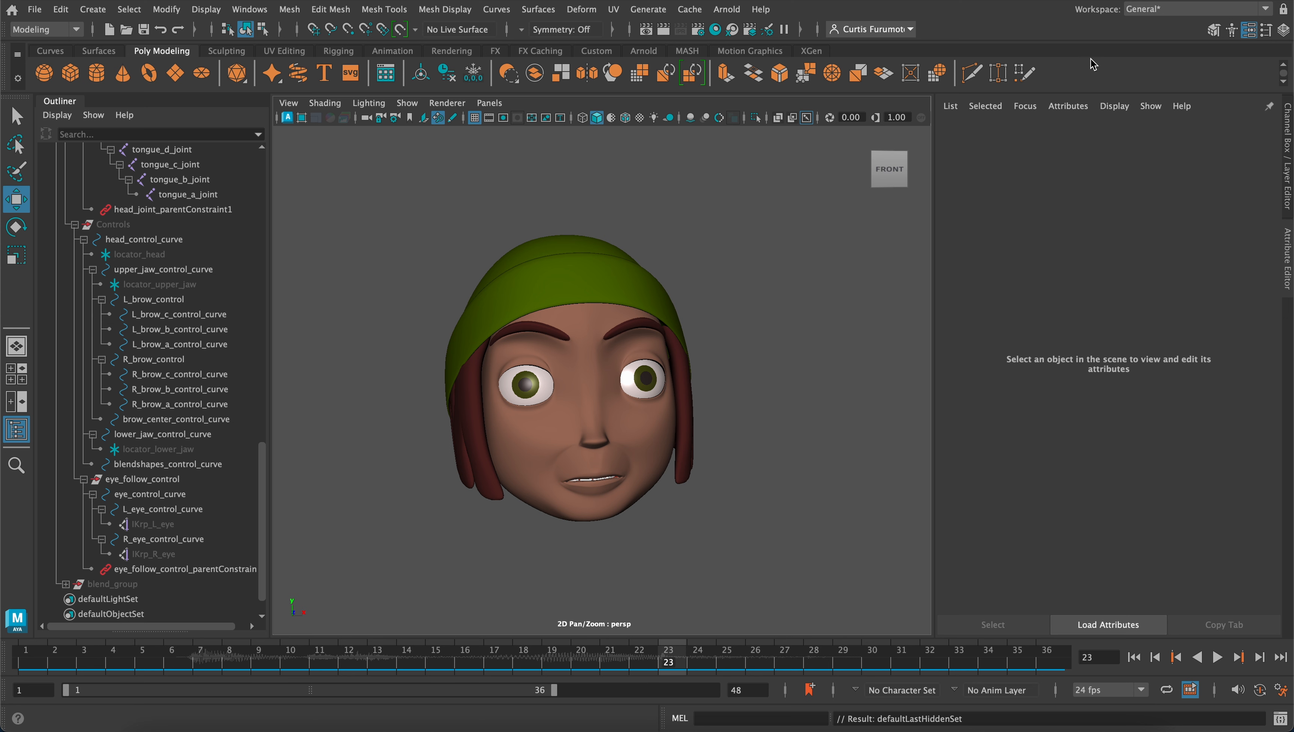
pyautogui.click(1283, 30)
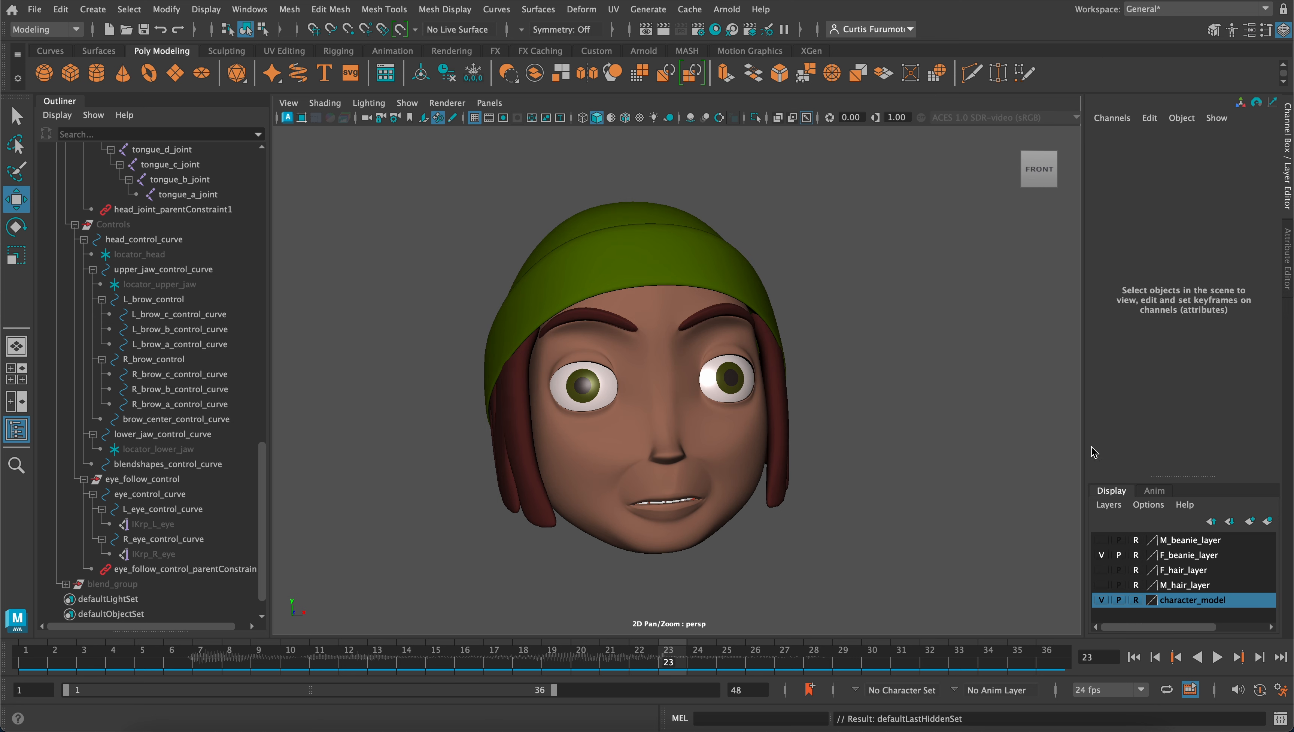
pyautogui.click(1101, 539)
pyautogui.click(1101, 554)
pyautogui.click(1101, 554)
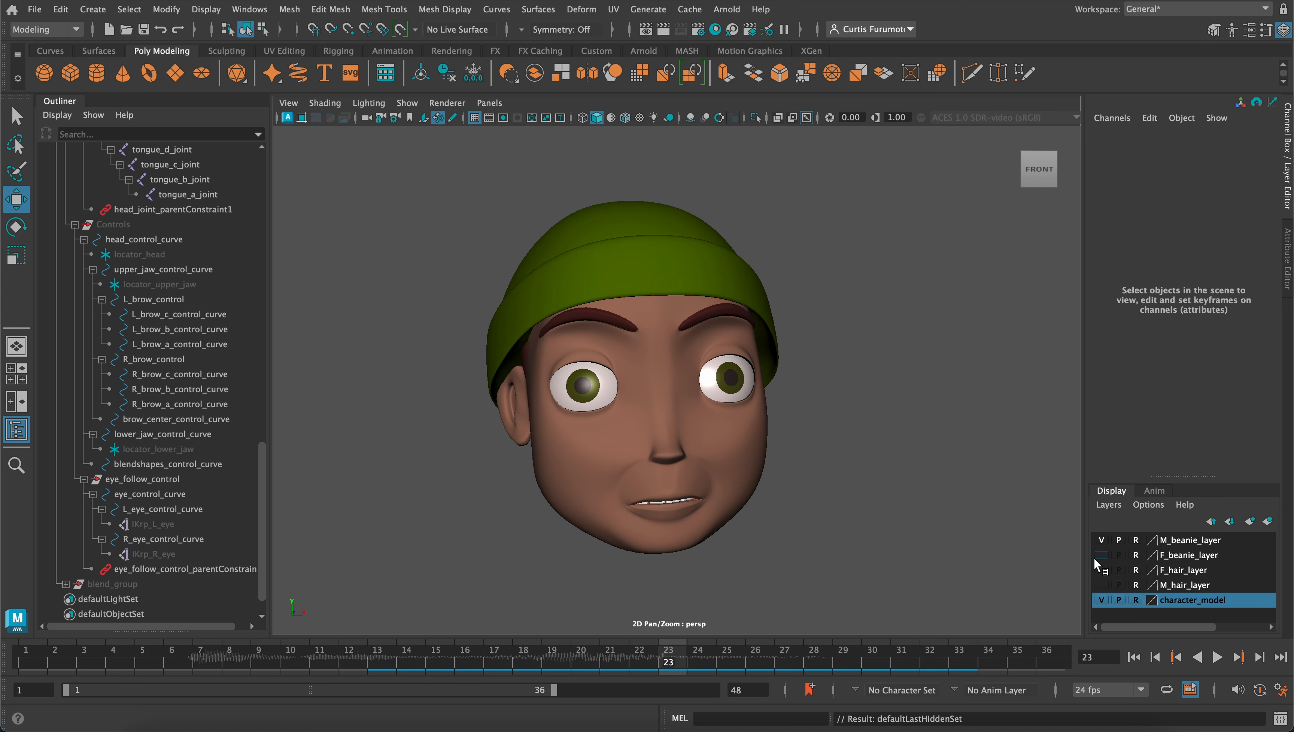
pyautogui.click(1096, 557)
pyautogui.click(1100, 541)
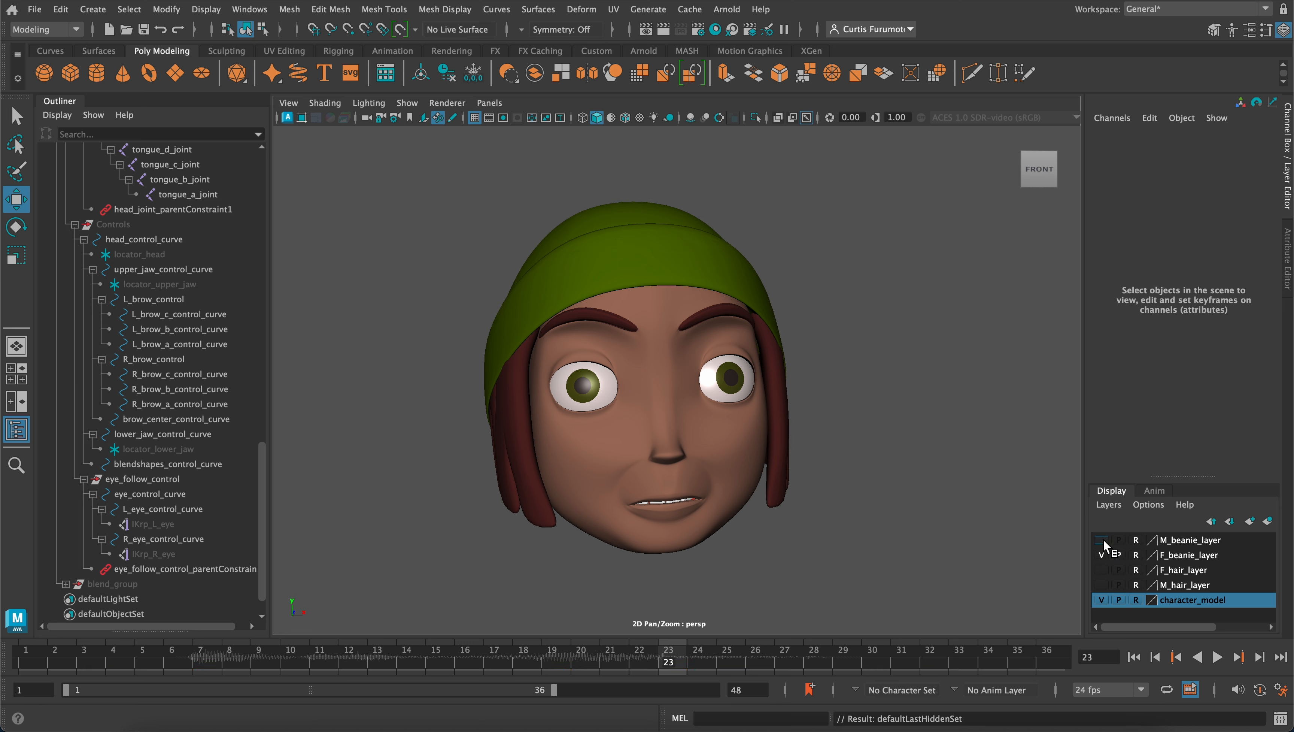
# Preview F_hair_layer from the front and side in place of F_beanie_layer, then restore F_beanie_layer
pyautogui.click(1101, 553)
pyautogui.click(1102, 570)
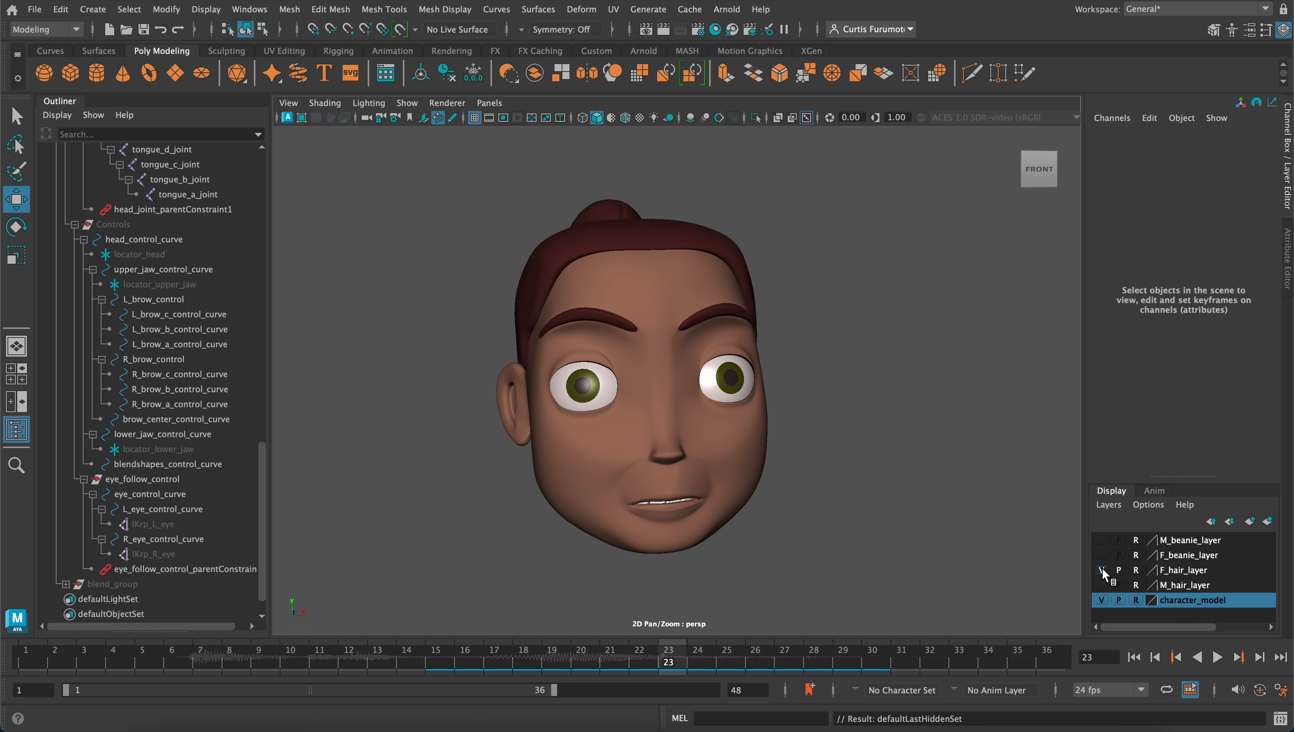
pyautogui.click(1102, 570)
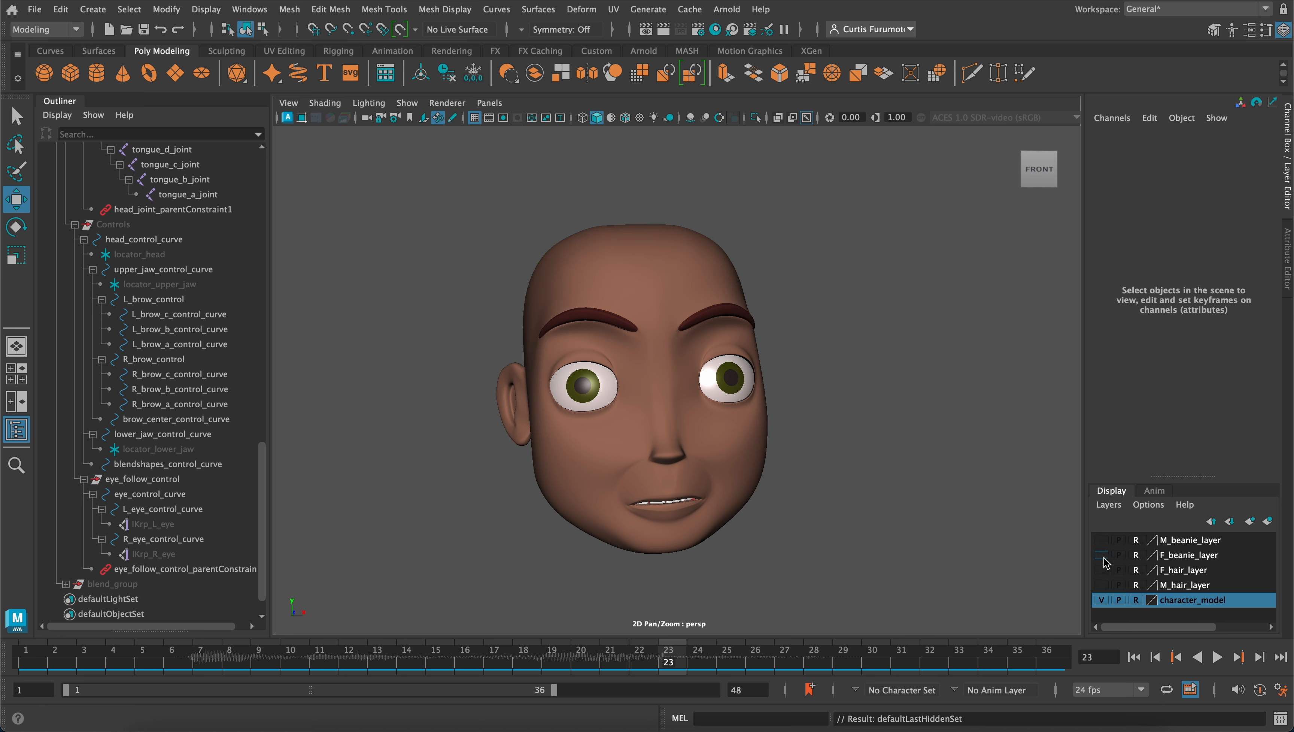
pyautogui.click(1102, 570)
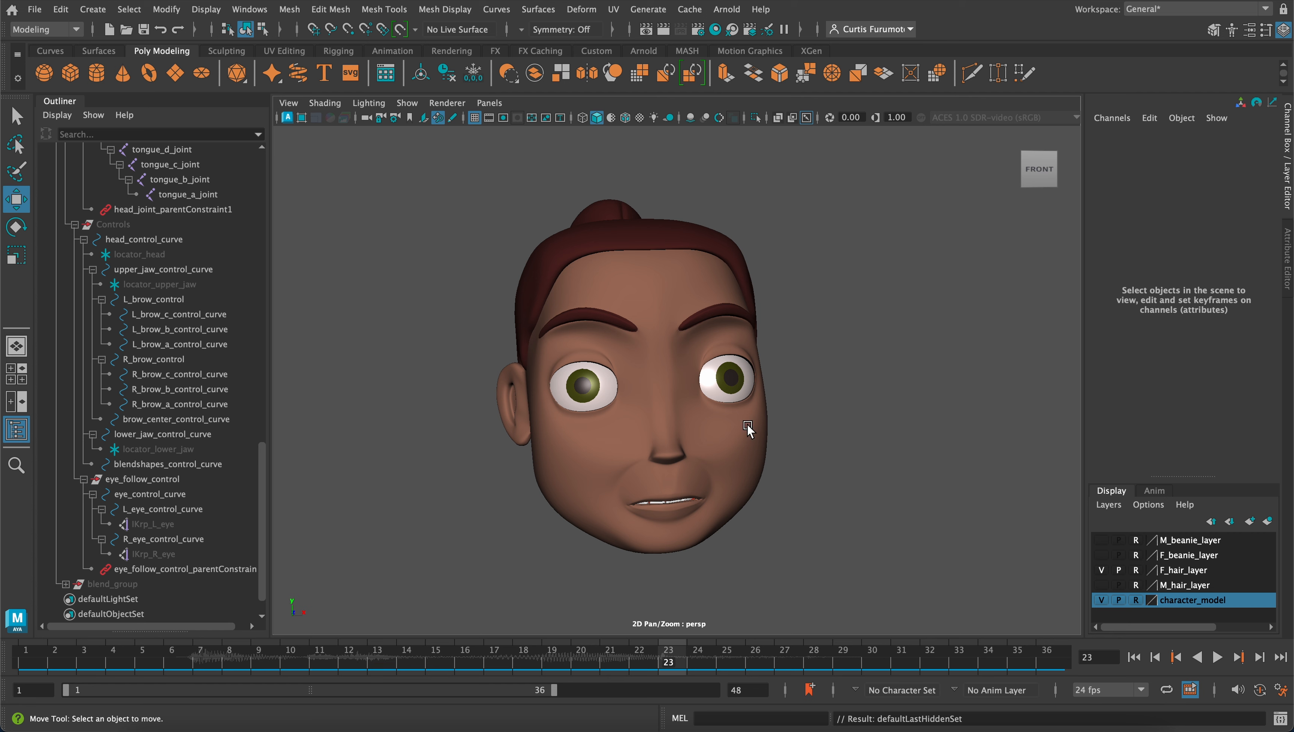
pyautogui.keyDown('alt'); pyautogui.moveTo(748, 429); pyautogui.dragTo(770, 389); pyautogui.keyUp('alt')
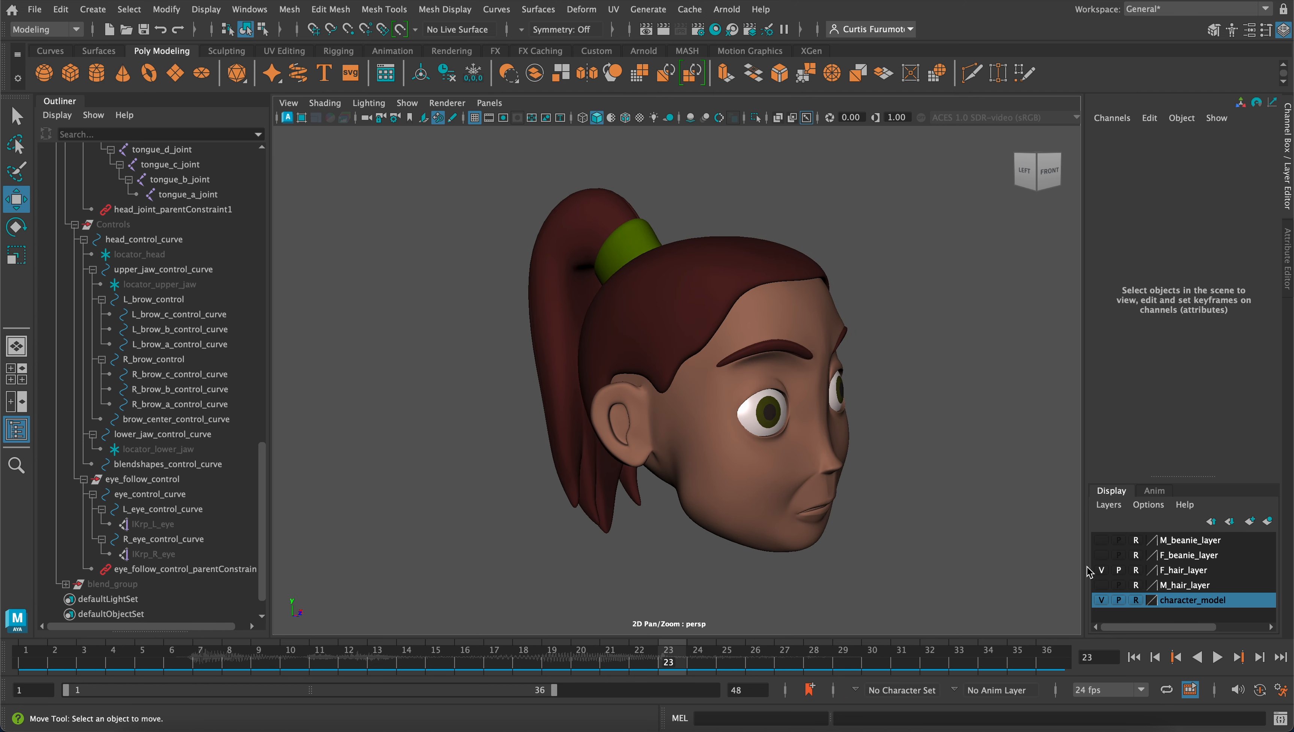
pyautogui.click(1102, 570)
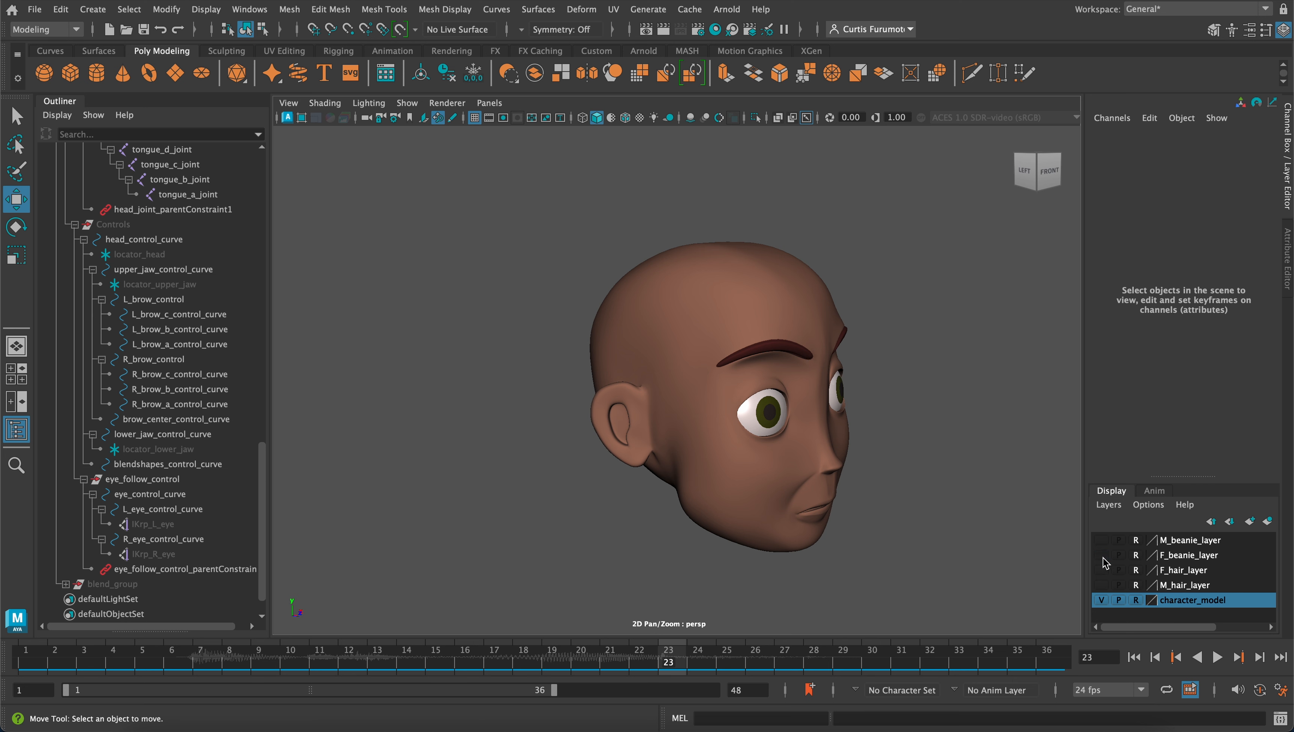
pyautogui.click(1102, 555)
# Open the Hypershade and undock it as a floating window
pyautogui.click(269, 13)
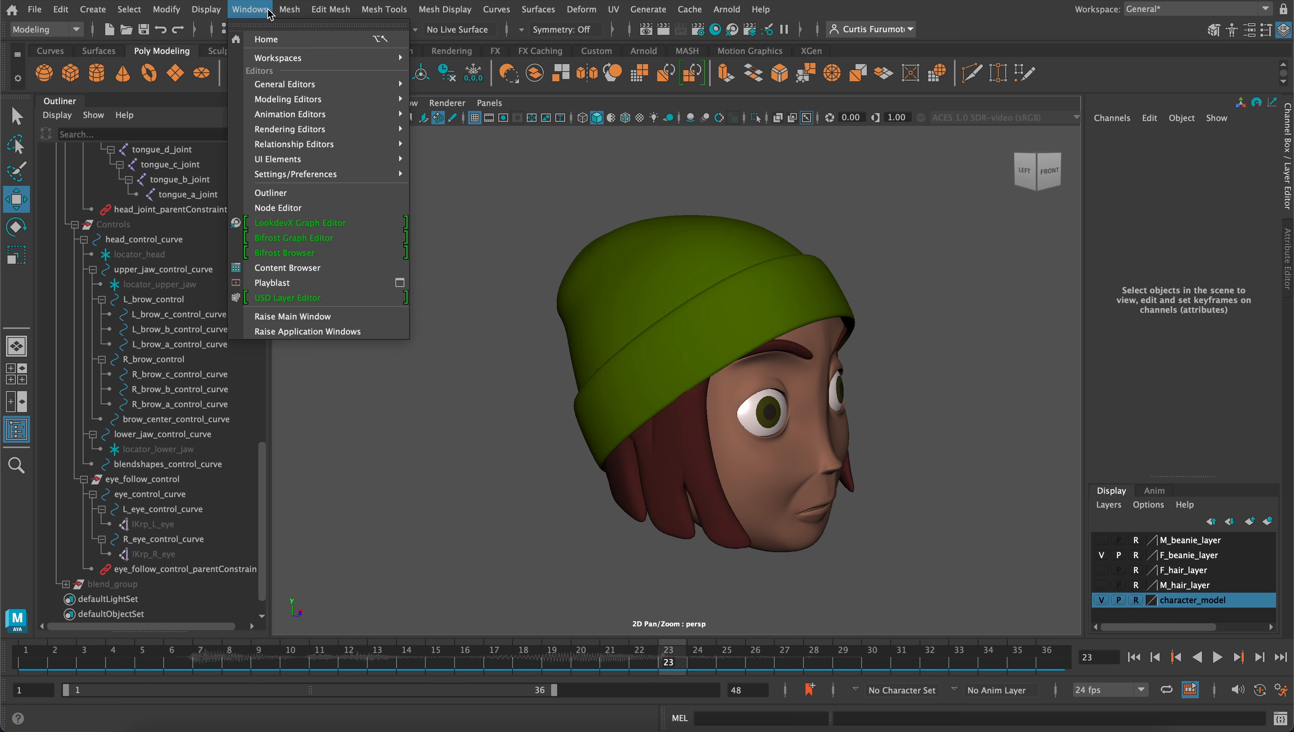
pyautogui.moveTo(338, 129)
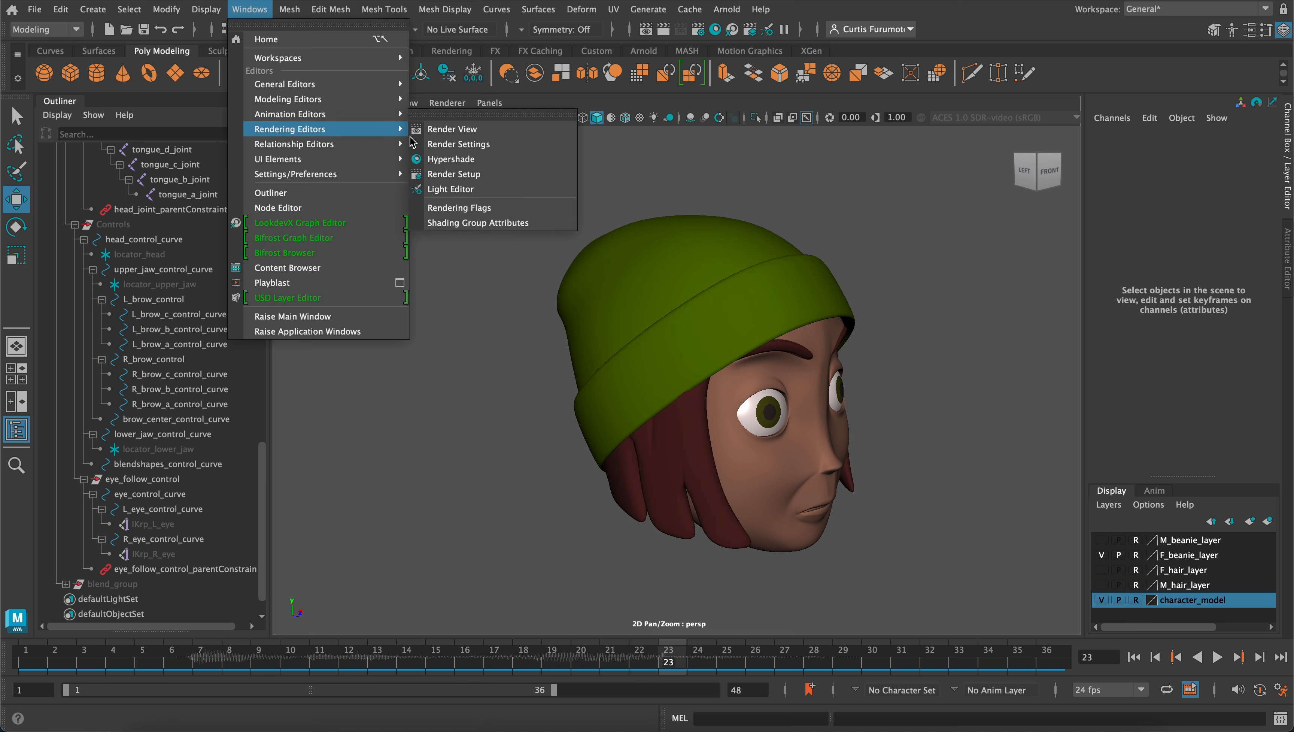
pyautogui.click(468, 163)
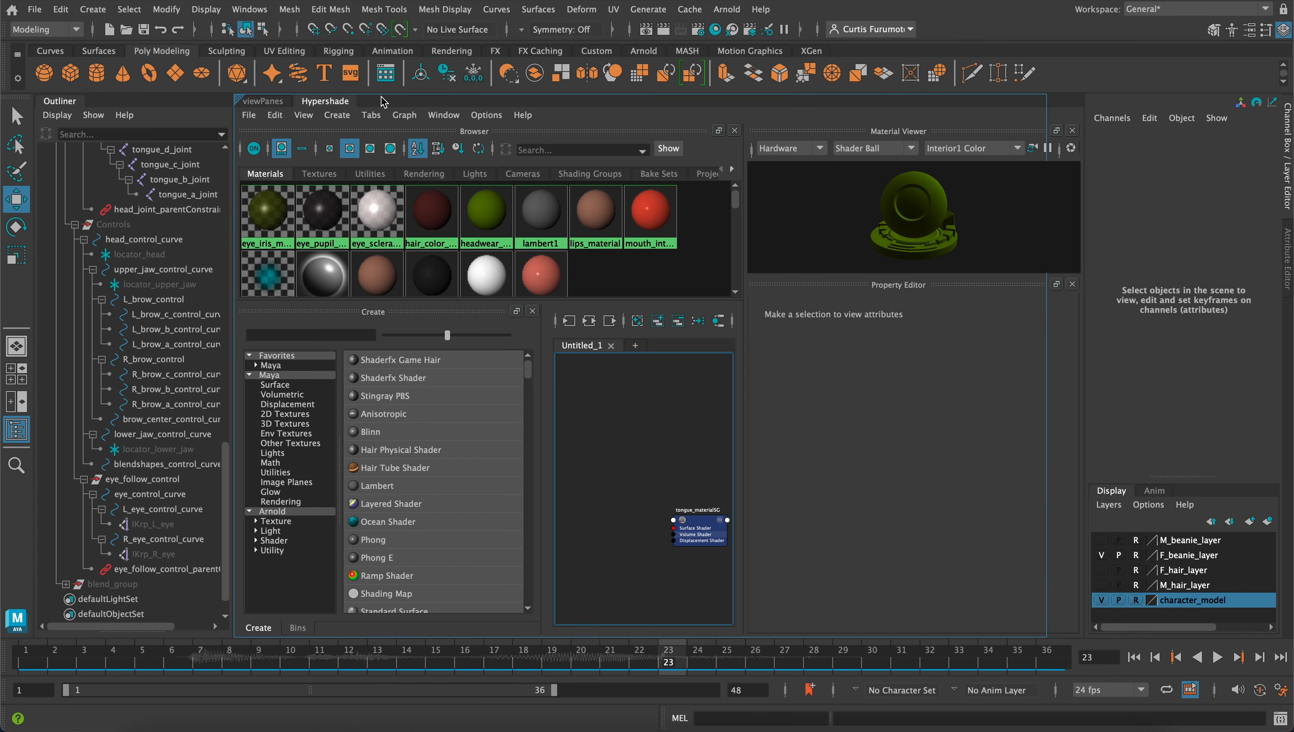
pyautogui.moveTo(318, 103); pyautogui.dragTo(165, 167)
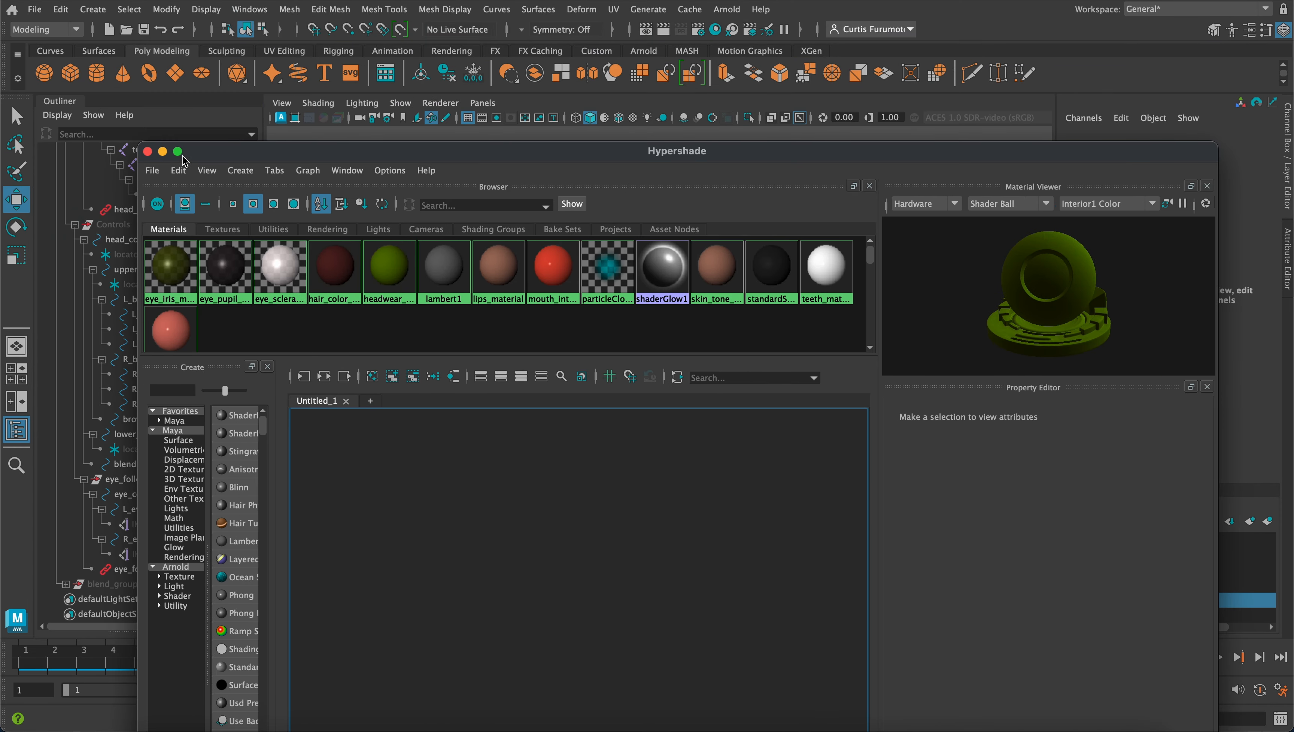
pyautogui.moveTo(366, 152); pyautogui.dragTo(254, 139)
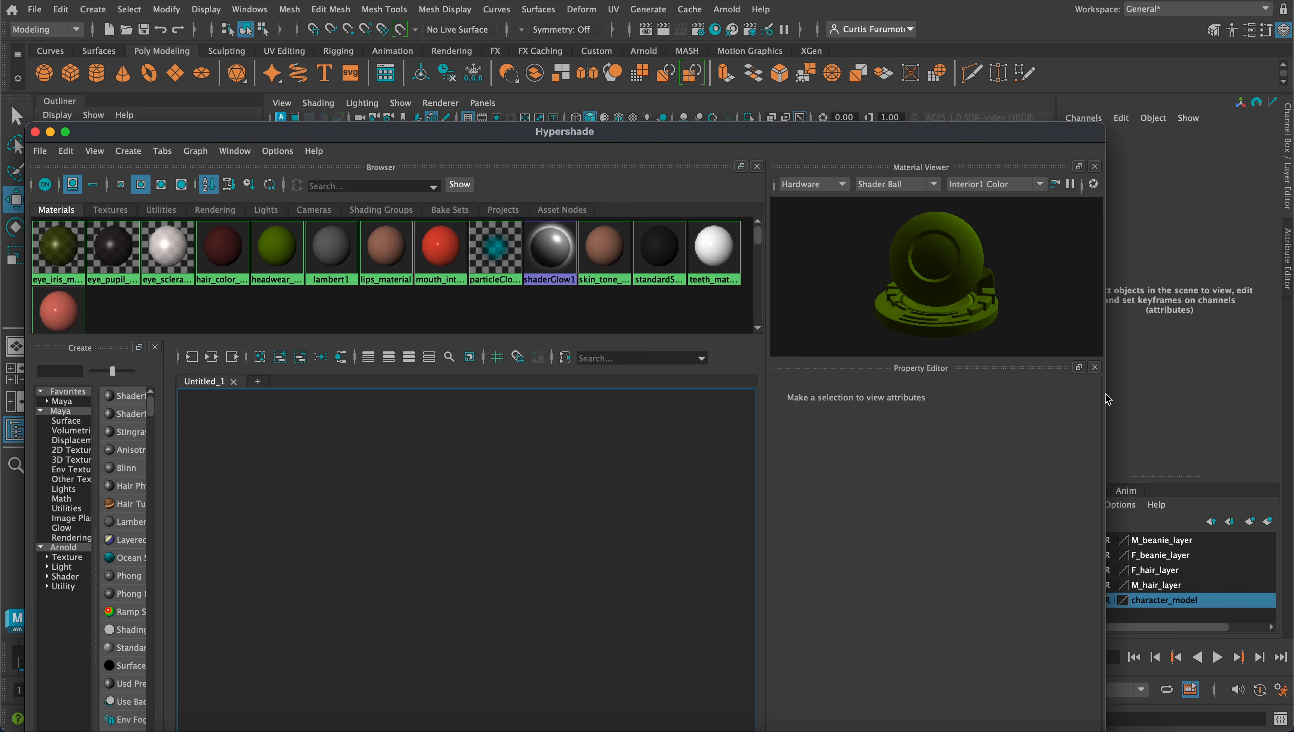
# Reposition and narrow the Hypershade window, and frame the character's head from the front beside it
pyautogui.moveTo(842, 134); pyautogui.dragTo(782, 0)
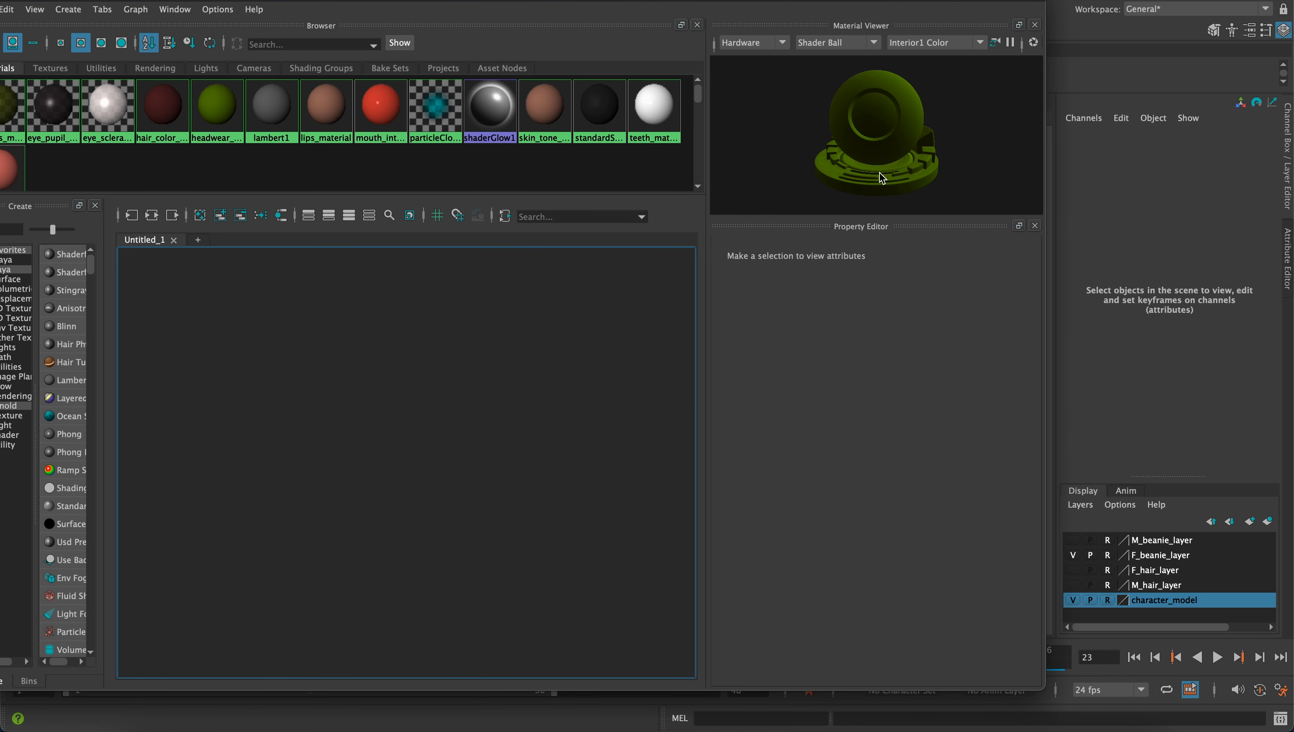
pyautogui.moveTo(1031, 690); pyautogui.dragTo(690, 728)
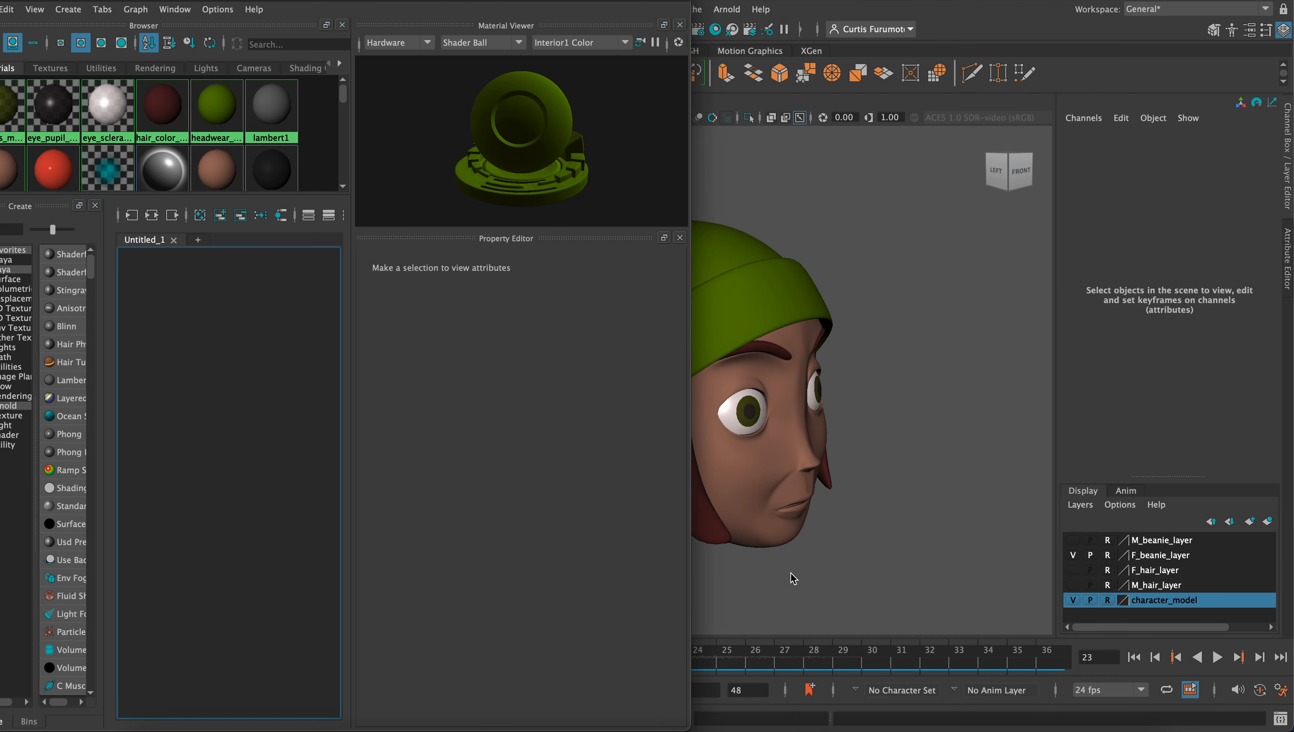
pyautogui.keyDown('alt'); pyautogui.moveTo(773, 473); pyautogui.dragTo(985, 488, button='middle'); pyautogui.keyUp('alt')
pyautogui.keyDown('alt'); pyautogui.moveTo(985, 488); pyautogui.dragTo(870, 470); pyautogui.keyUp('alt')
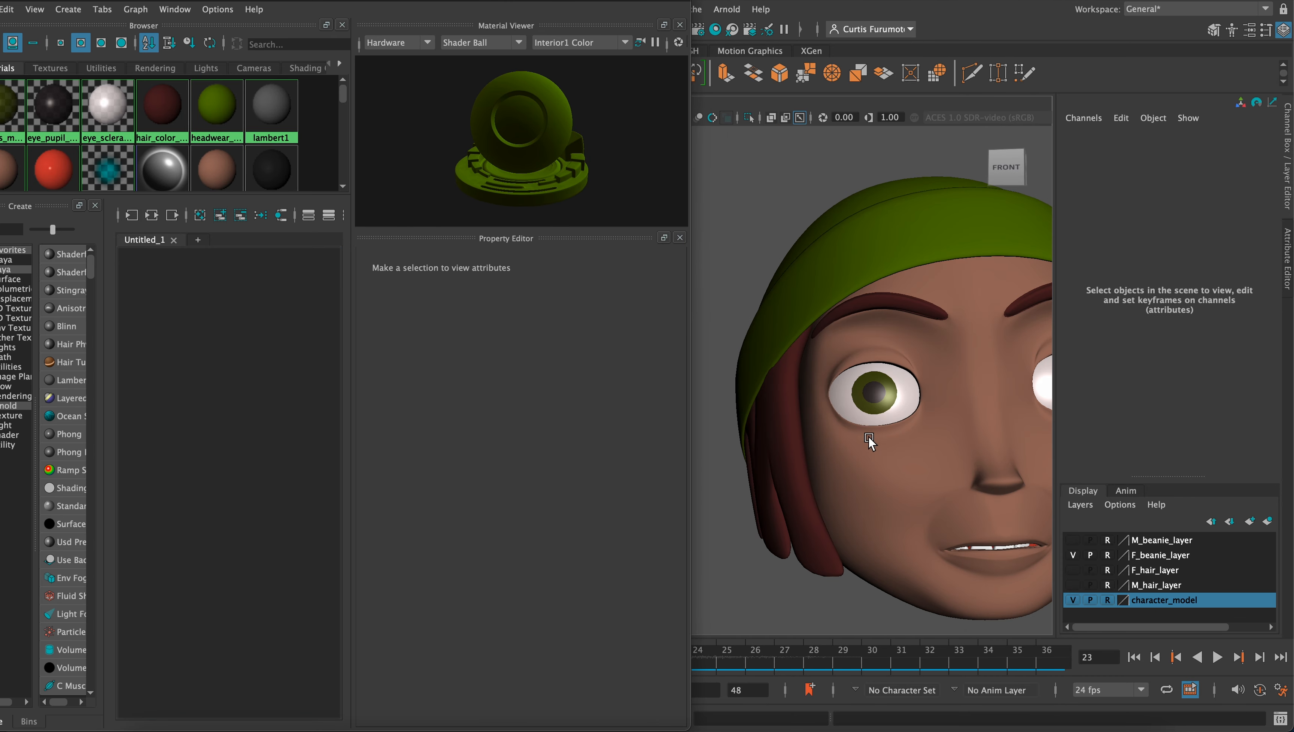
pyautogui.moveTo(869, 439)
pyautogui.keyDown('alt'); pyautogui.mouseDown(button='middle')
pyautogui.moveTo(811, 434)
pyautogui.moveTo(854, 456)
pyautogui.mouseUp(button='middle'); pyautogui.keyUp('alt')
pyautogui.scroll(-5, 812, 428)
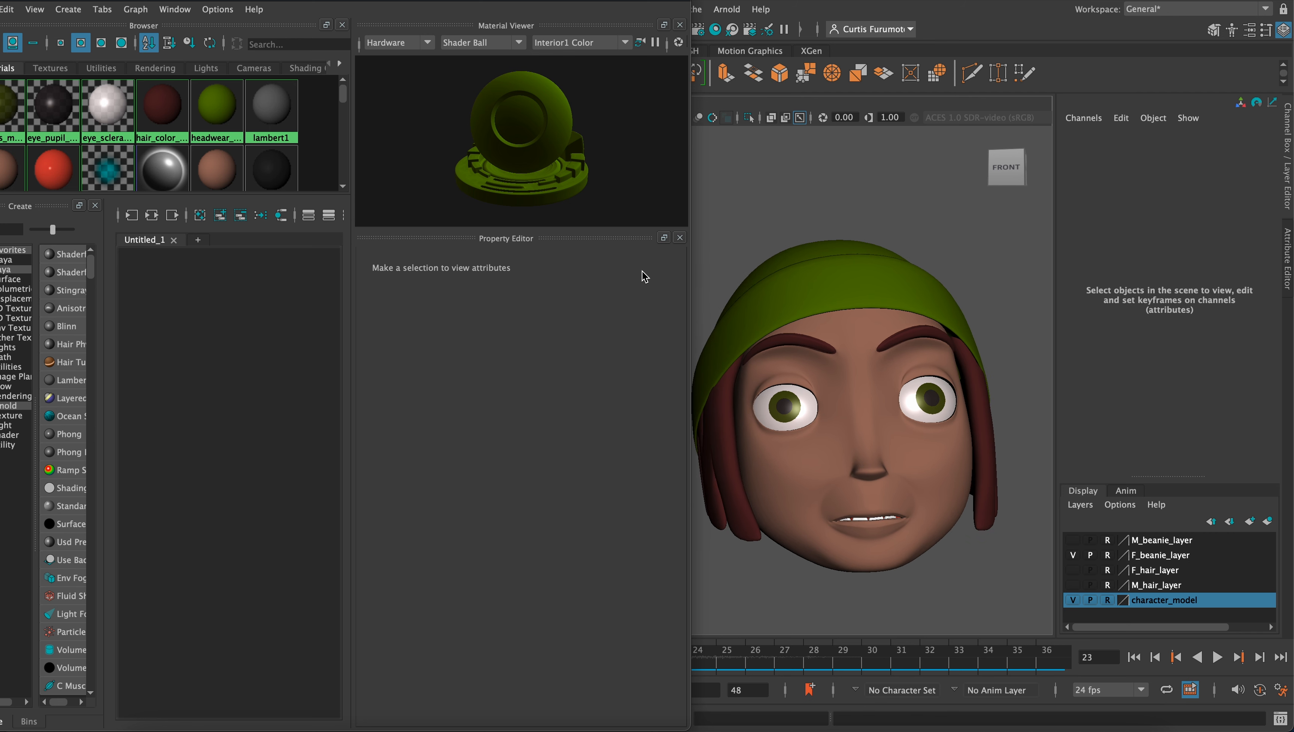
# Set the color of hair_color_material to dark purple, HSV 319.215, 0.715, 0.364
pyautogui.moveTo(328, 2); pyautogui.dragTo(363, 3)
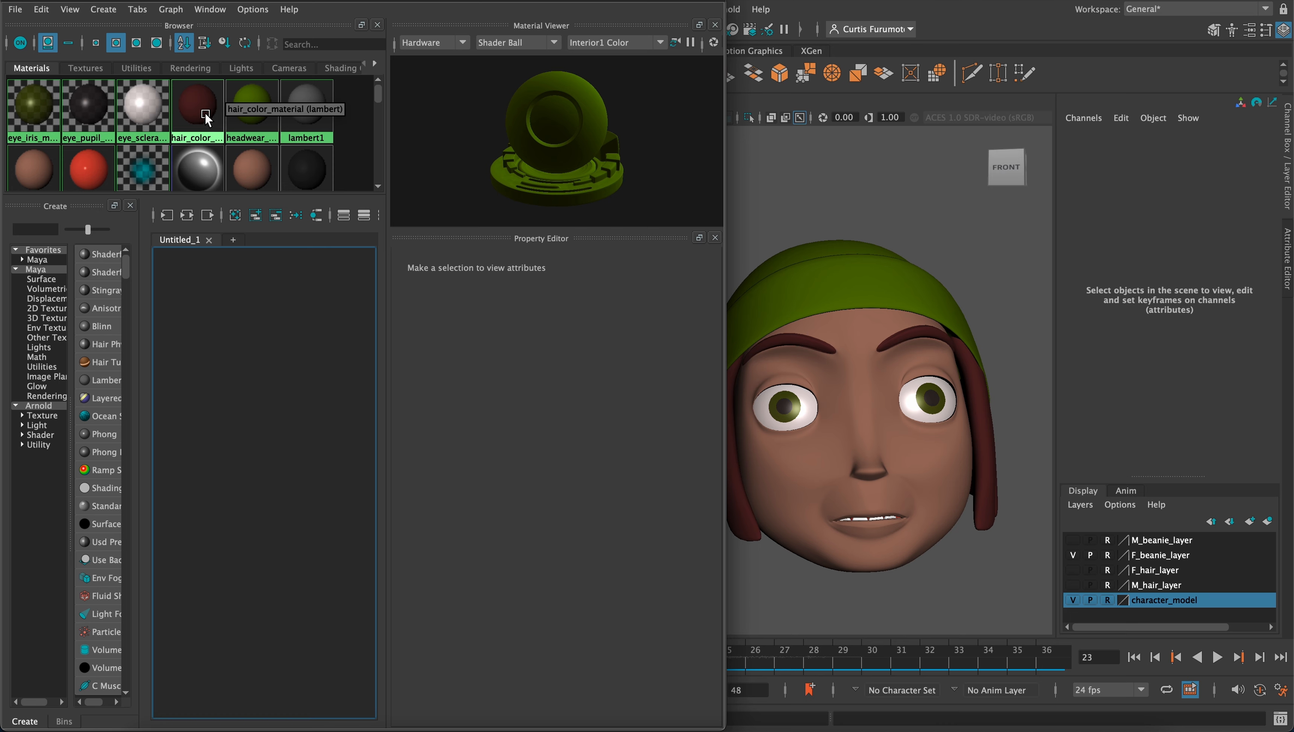
pyautogui.doubleClick(226, 121)
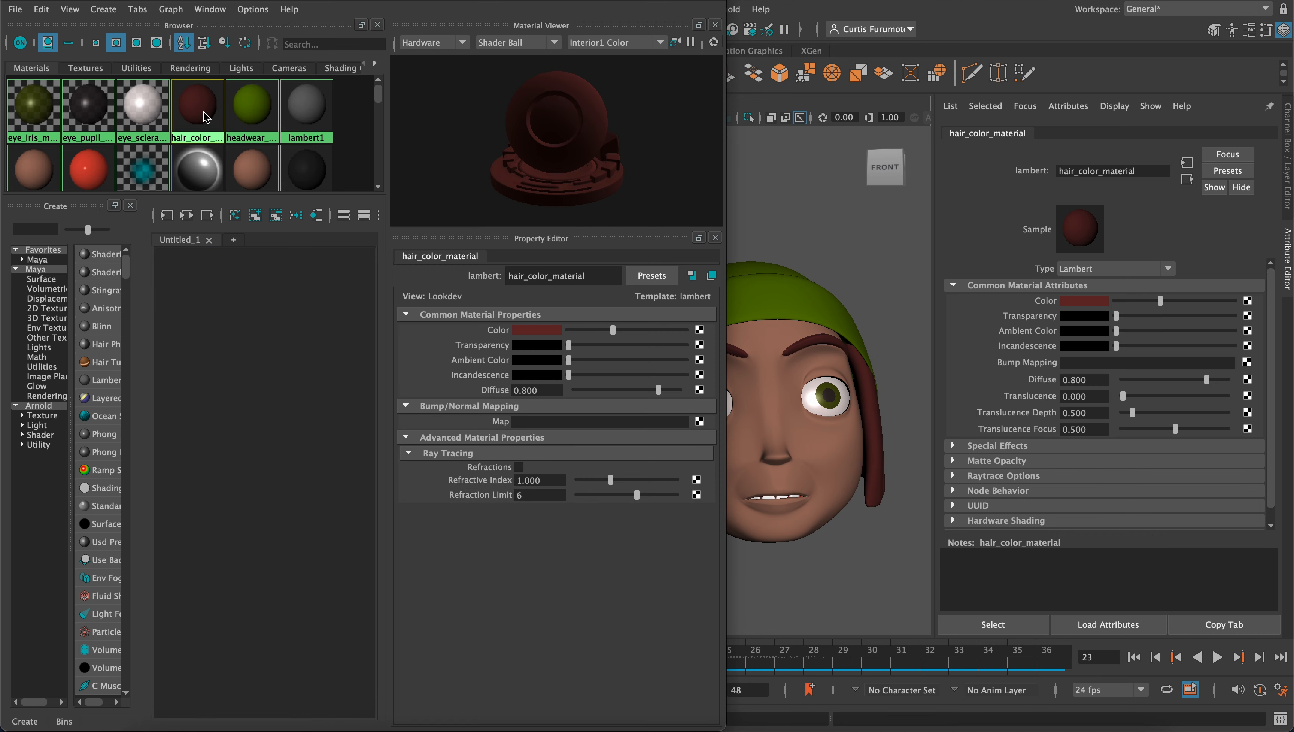
pyautogui.click(535, 331)
pyautogui.moveTo(564, 391); pyautogui.dragTo(519, 391)
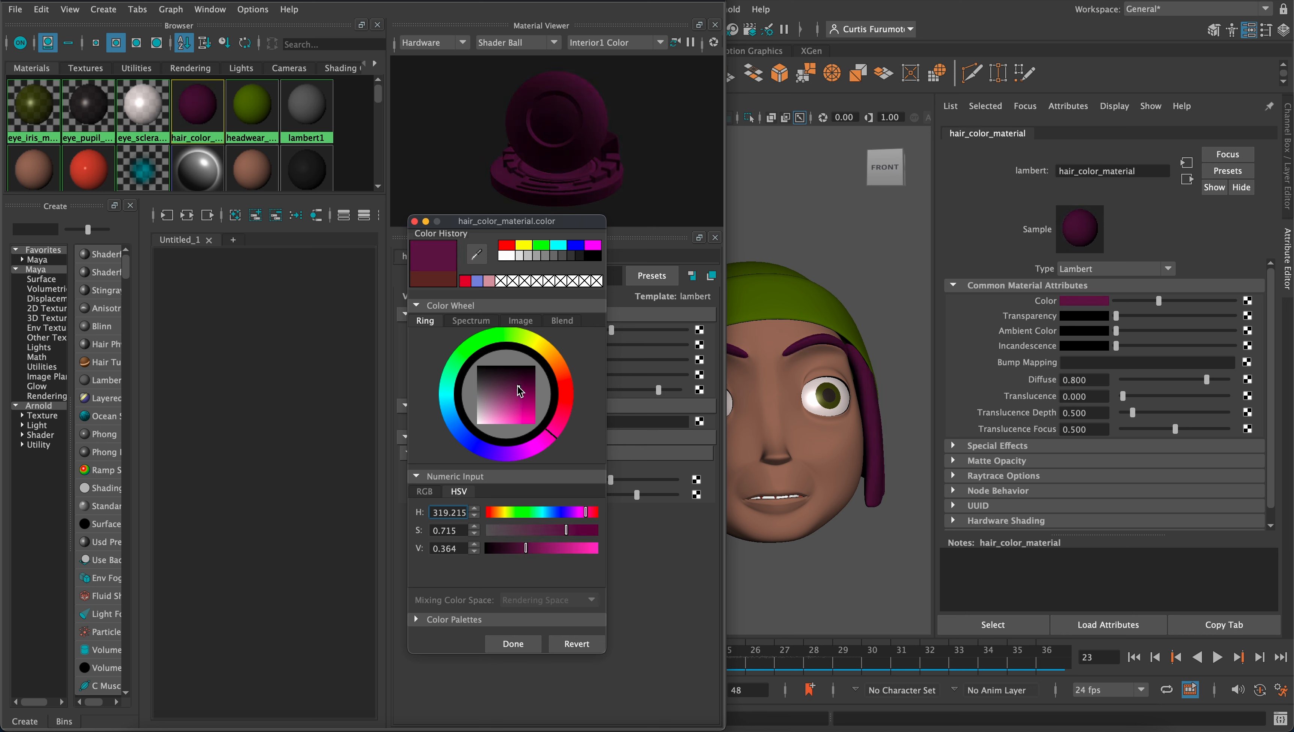
pyautogui.click(510, 643)
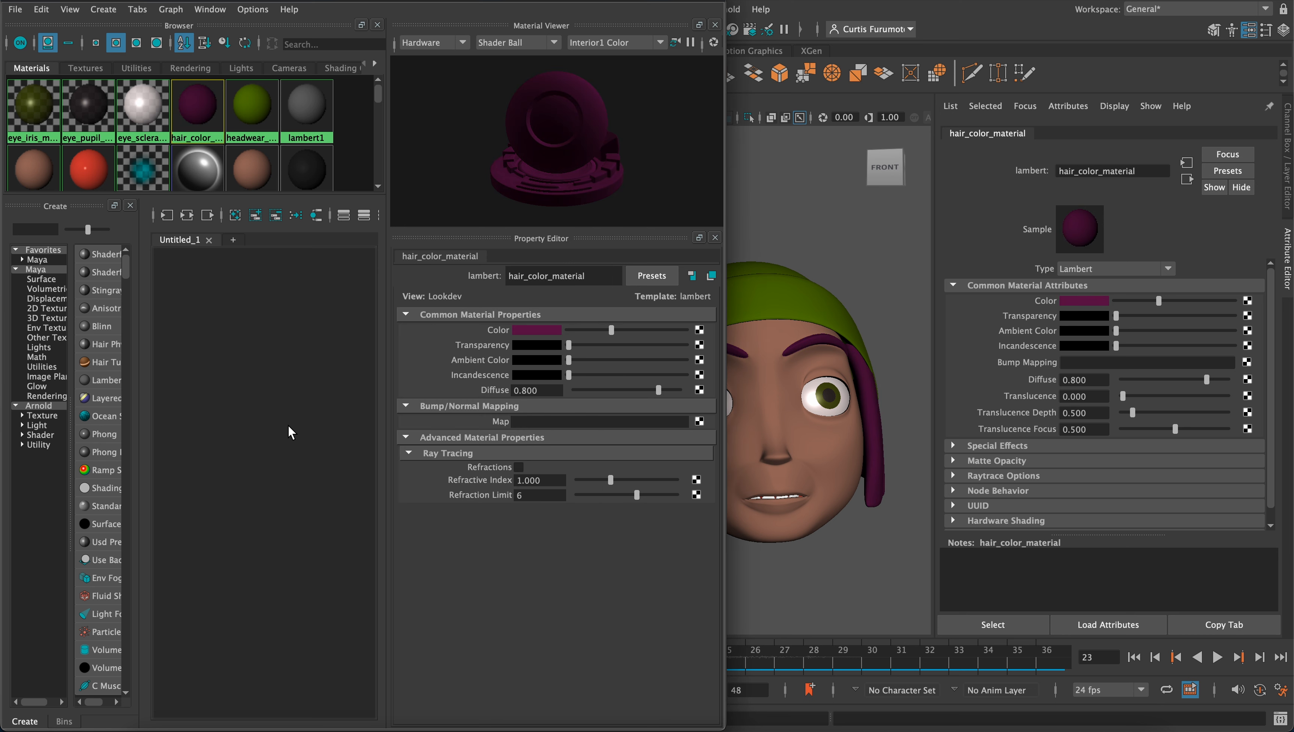
# Set the color of headwear_material to pale pink, HSV 13.906, 0.156, 0.844
pyautogui.click(245, 117)
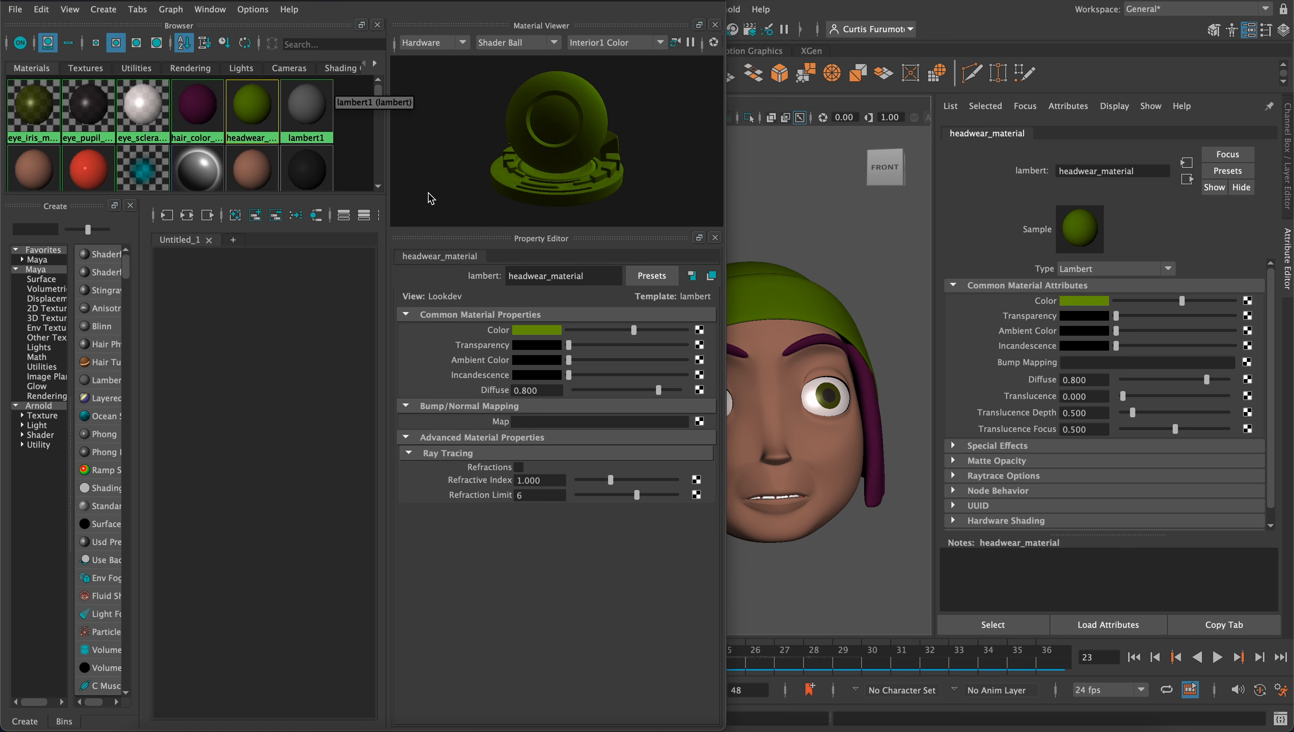
pyautogui.click(538, 329)
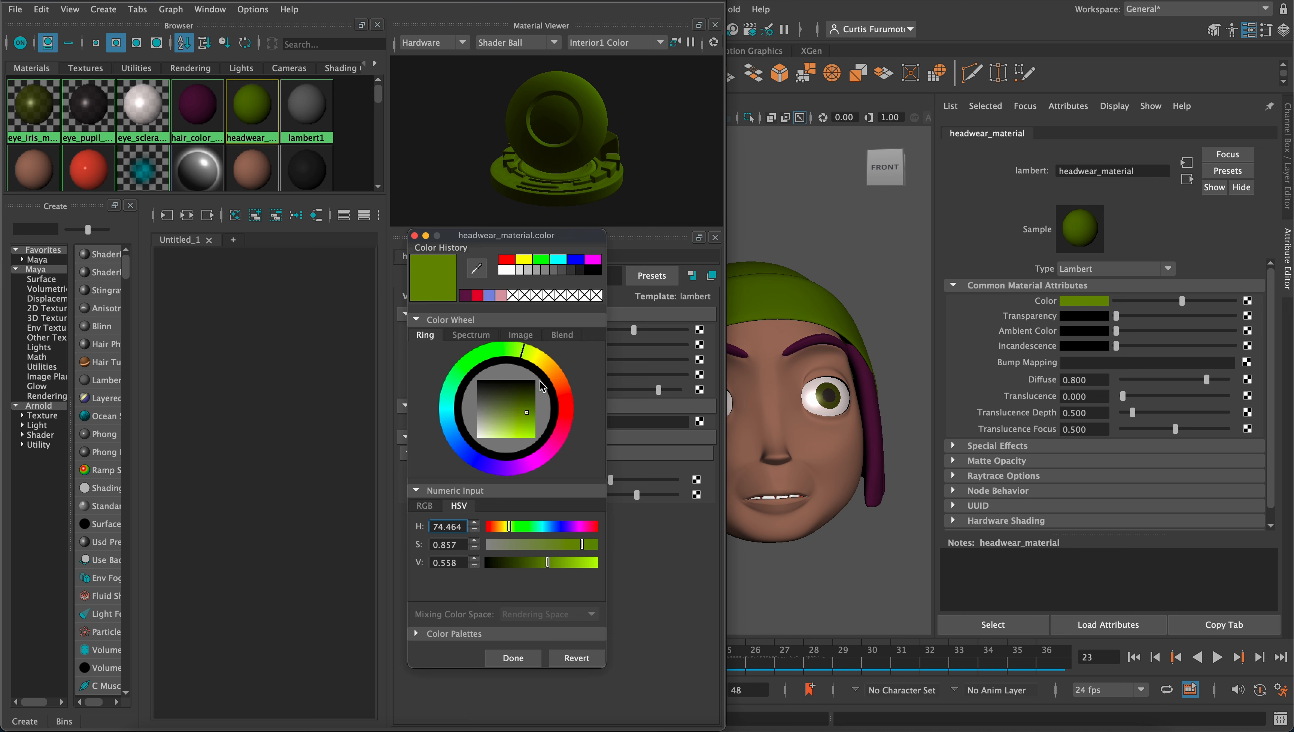
pyautogui.moveTo(525, 424)
pyautogui.mouseDown()
pyautogui.moveTo(503, 426)
pyautogui.moveTo(566, 393)
pyautogui.mouseUp()
pyautogui.moveTo(521, 423)
pyautogui.mouseDown()
pyautogui.moveTo(519, 400)
pyautogui.moveTo(502, 426)
pyautogui.mouseUp()
pyautogui.moveTo(495, 432); pyautogui.dragTo(486, 428)
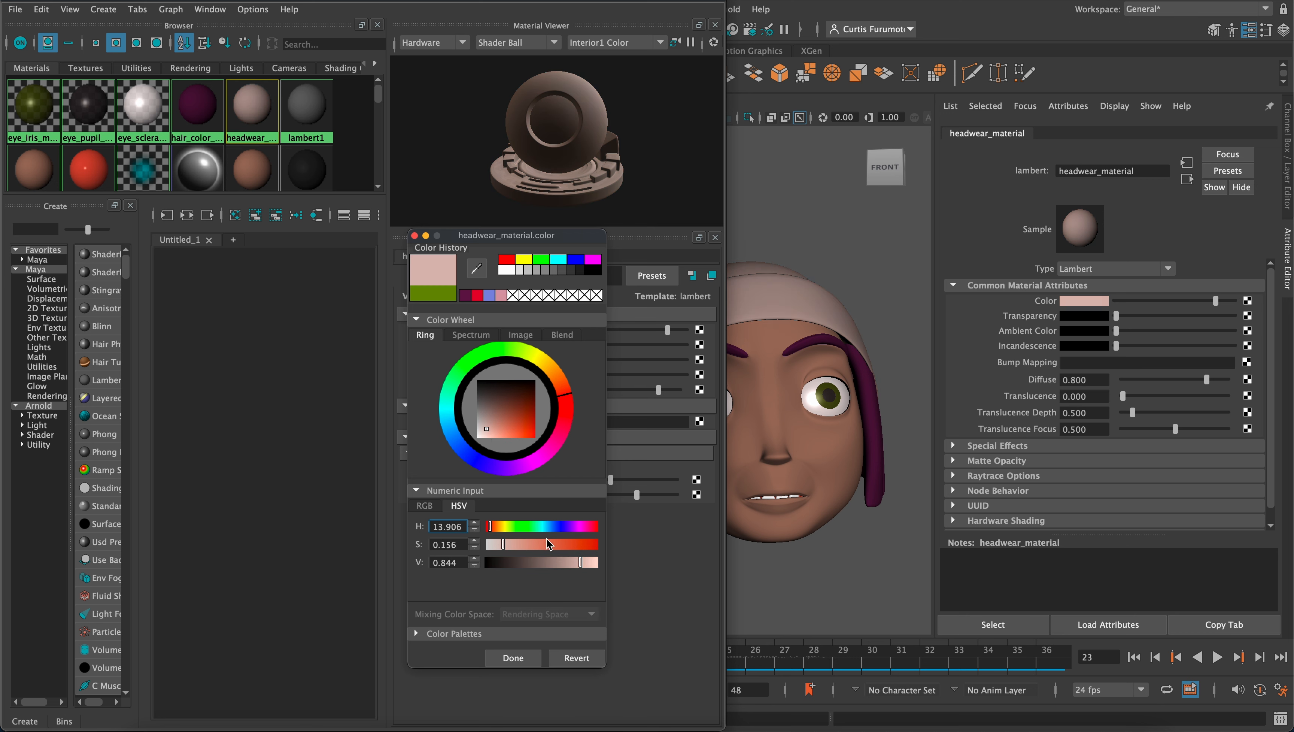
pyautogui.click(509, 658)
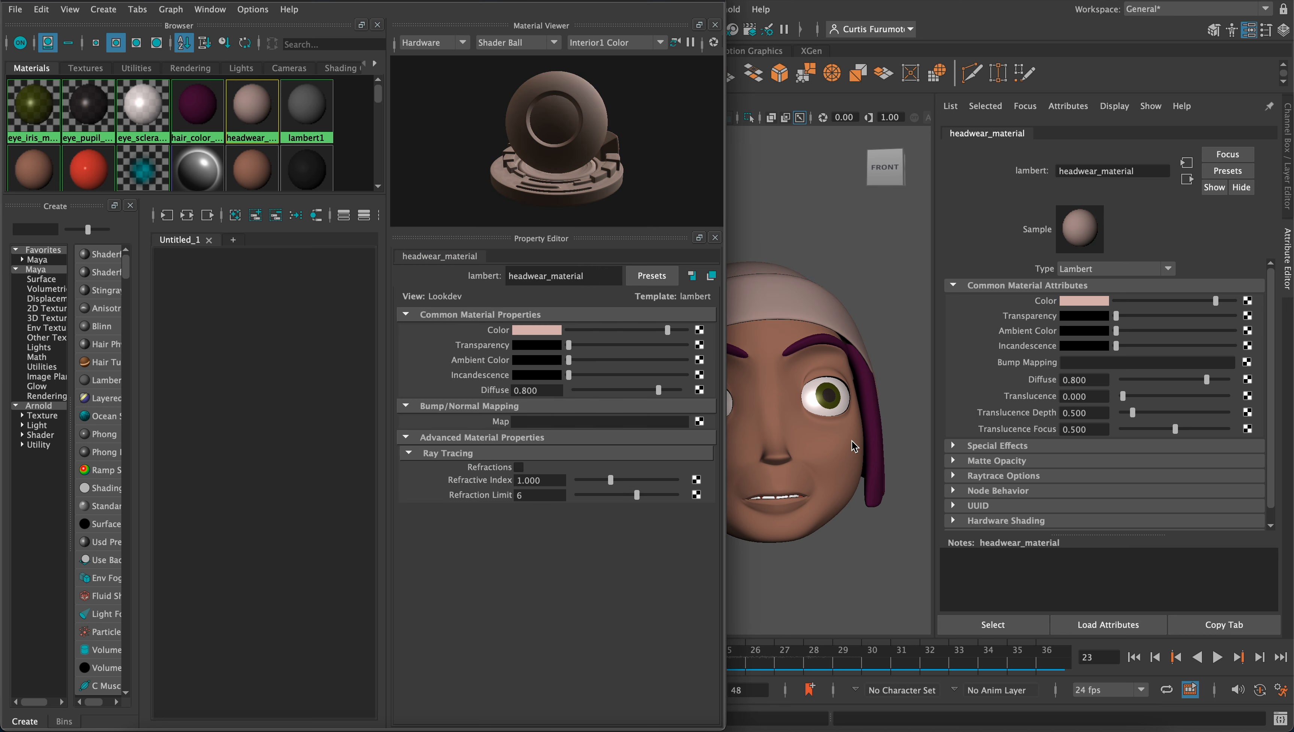
# Bring up the display layers and preview the recolored M_beanie_layer in place of F_beanie_layer
pyautogui.keyDown('alt'); pyautogui.moveTo(815, 364); pyautogui.dragTo(875, 367, button='middle'); pyautogui.keyUp('alt')
pyautogui.keyDown('alt'); pyautogui.moveTo(816, 358); pyautogui.dragTo(849, 381); pyautogui.keyUp('alt')
pyautogui.keyDown('alt'); pyautogui.moveTo(841, 396); pyautogui.dragTo(829, 365, button='middle'); pyautogui.keyUp('alt')
pyautogui.keyDown('alt'); pyautogui.moveTo(875, 364); pyautogui.dragTo(856, 347); pyautogui.keyUp('alt')
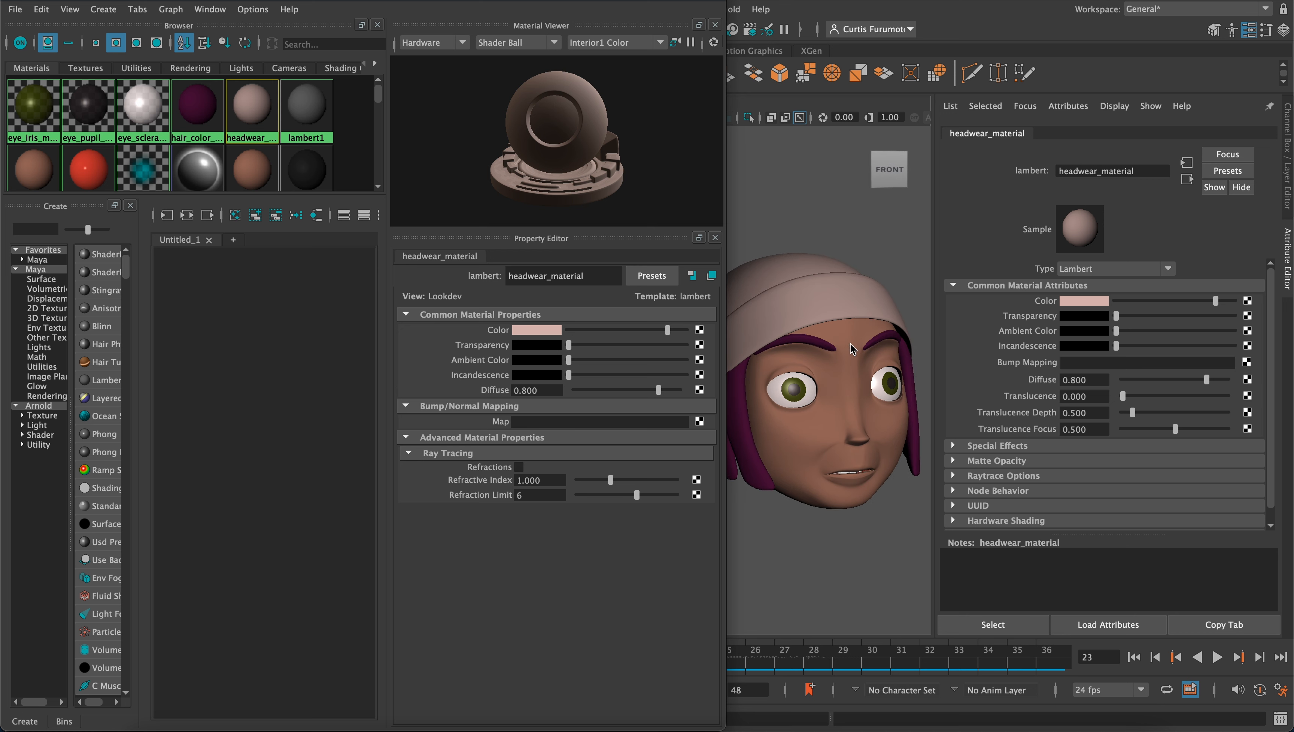
pyautogui.keyDown('alt'); pyautogui.moveTo(856, 346); pyautogui.dragTo(827, 310, button='middle'); pyautogui.keyUp('alt')
pyautogui.click(1283, 29)
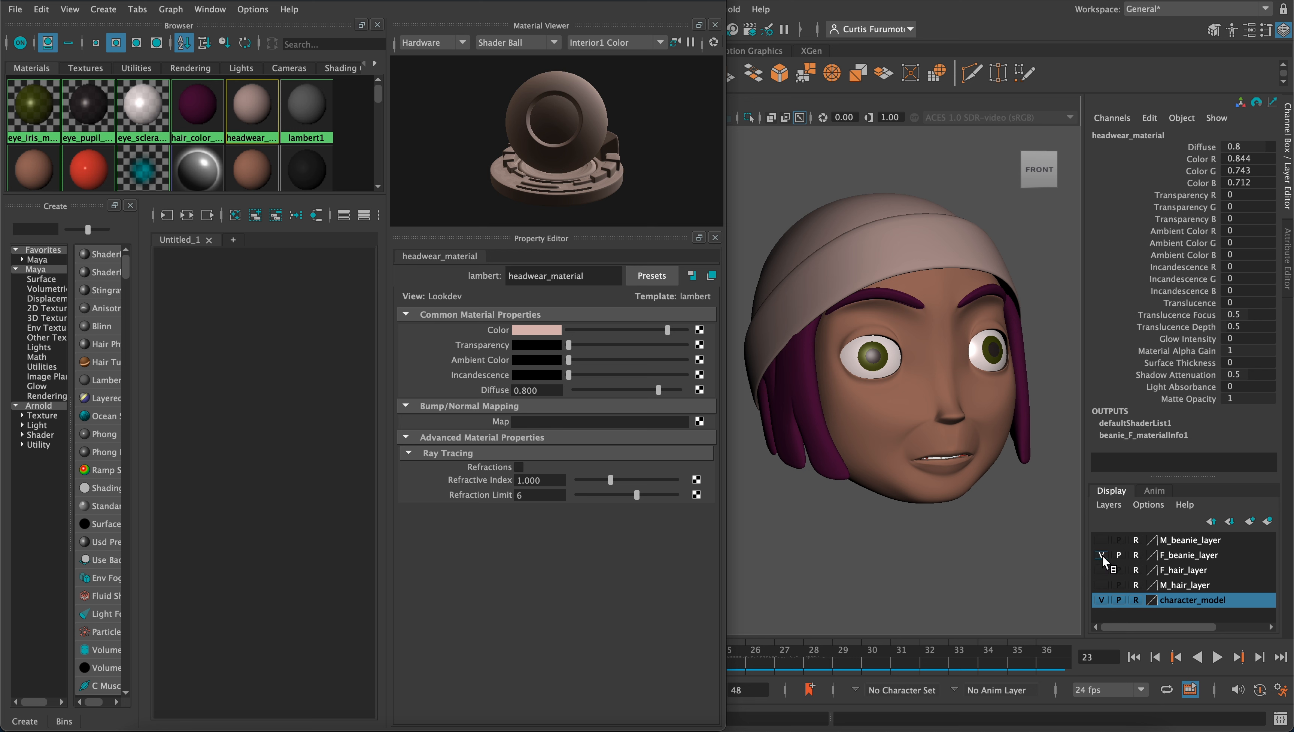
pyautogui.click(1101, 555)
pyautogui.click(1101, 540)
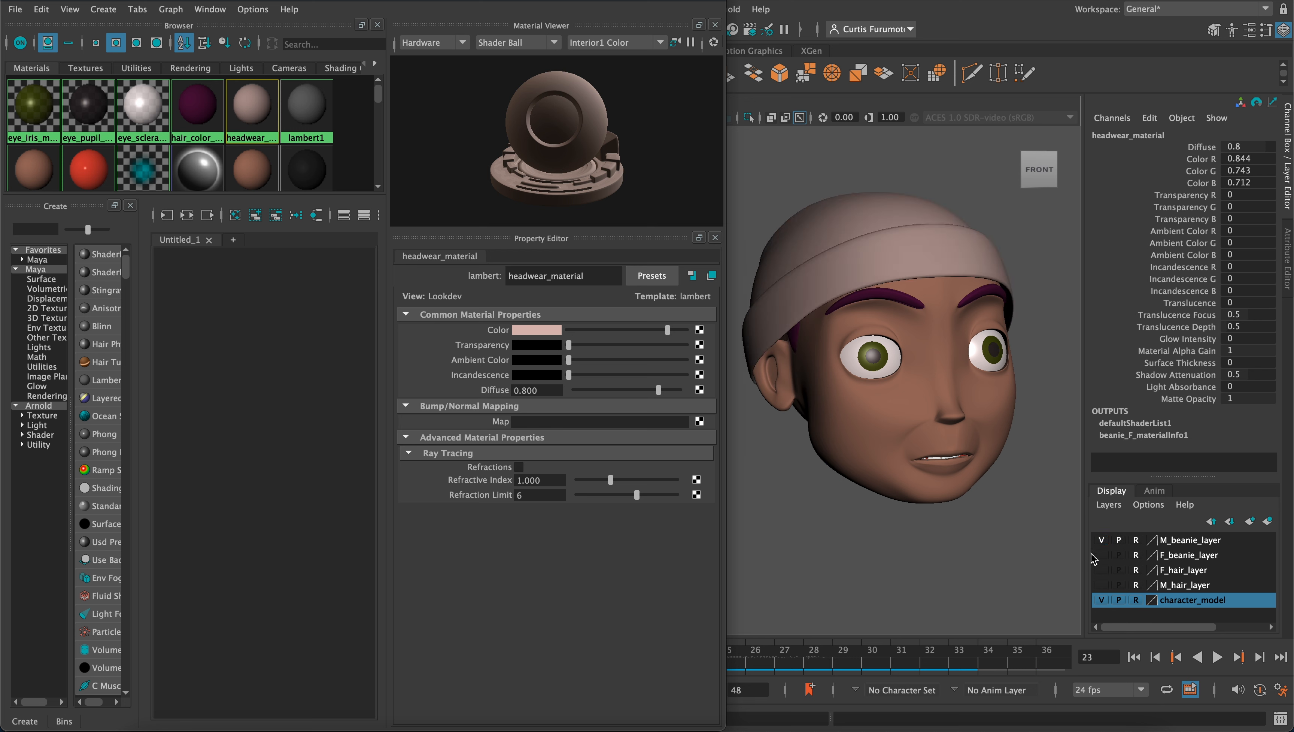
# Preview the purple F_hair_layer from several angles in place of M_beanie_layer, then switch back to F_beanie_layer
pyautogui.click(1098, 568)
pyautogui.click(1102, 570)
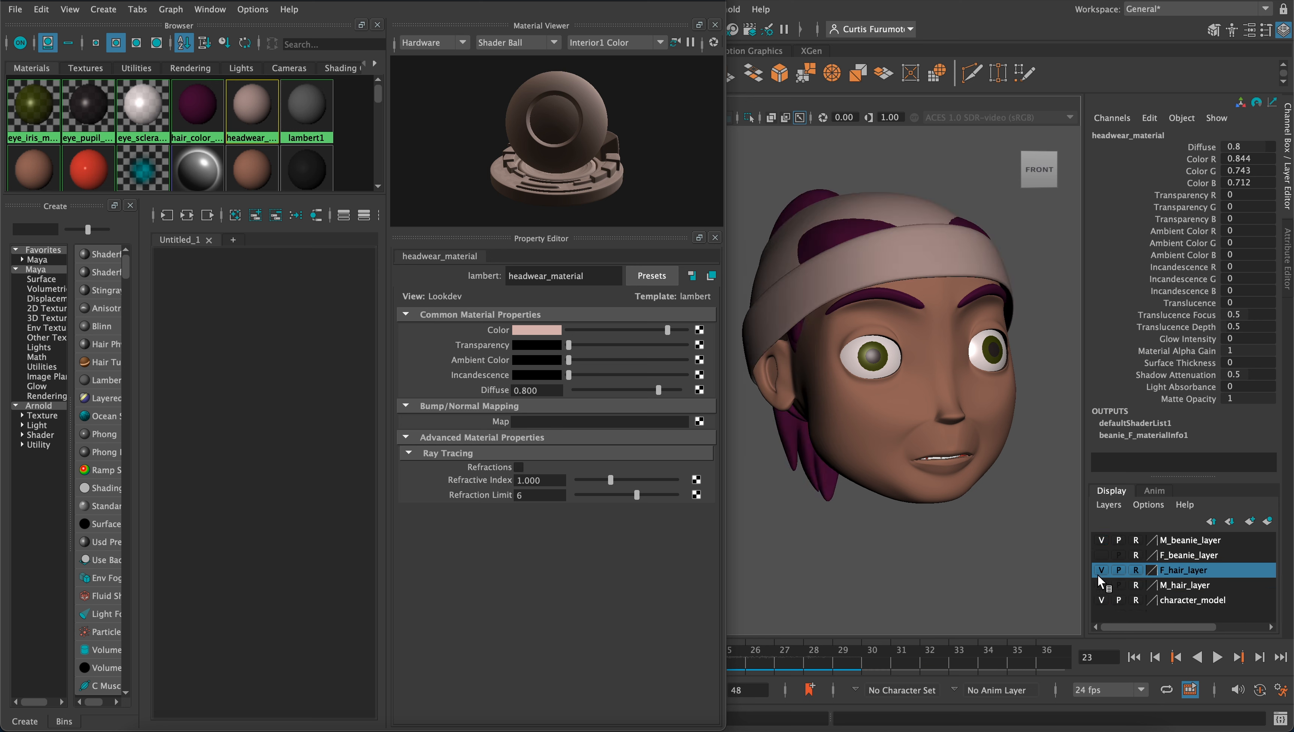
pyautogui.click(1101, 540)
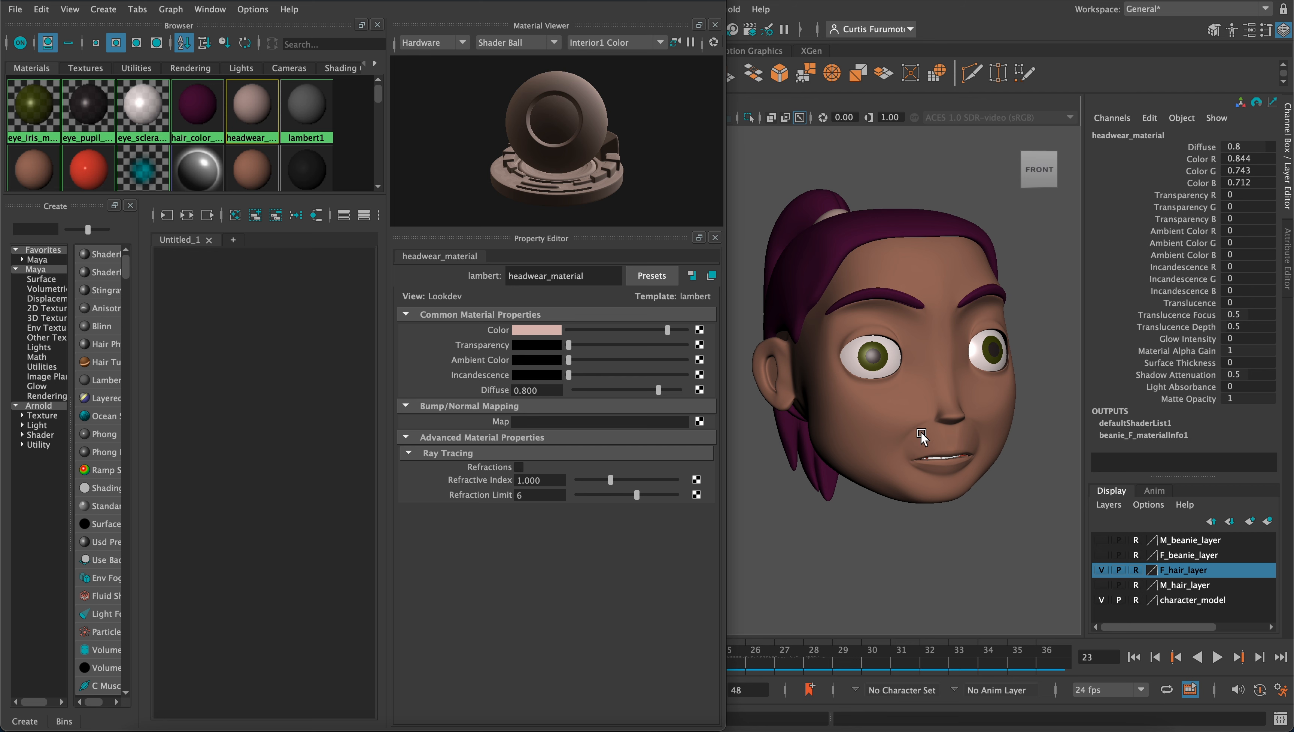
pyautogui.moveTo(921, 433)
pyautogui.keyDown('alt'); pyautogui.mouseDown()
pyautogui.moveTo(942, 459)
pyautogui.moveTo(879, 448)
pyautogui.moveTo(927, 456)
pyautogui.mouseUp(); pyautogui.keyUp('alt')
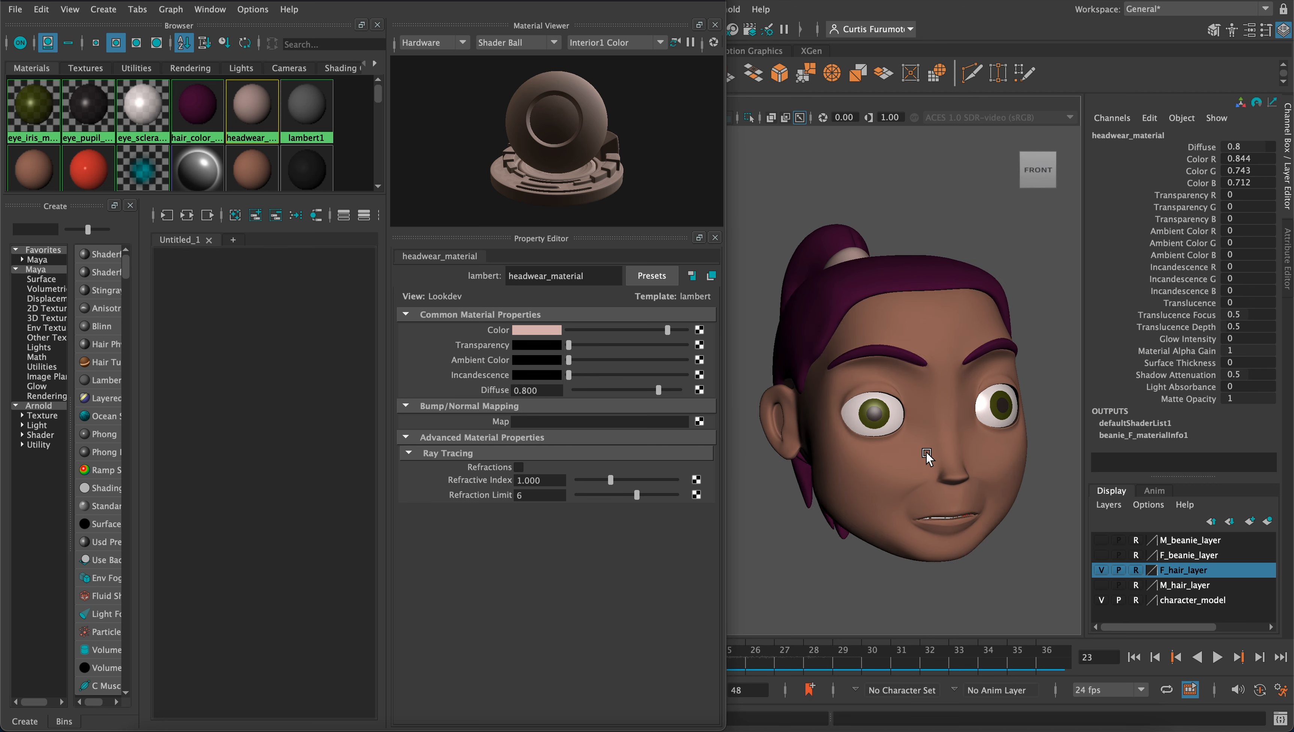
pyautogui.moveTo(903, 448)
pyautogui.keyDown('alt'); pyautogui.mouseDown(button='middle')
pyautogui.moveTo(907, 428)
pyautogui.moveTo(880, 444)
pyautogui.mouseUp(button='middle'); pyautogui.keyUp('alt')
pyautogui.scroll(-3, 878, 444)
pyautogui.keyDown('alt'); pyautogui.moveTo(878, 444); pyautogui.dragTo(884, 448); pyautogui.keyUp('alt')
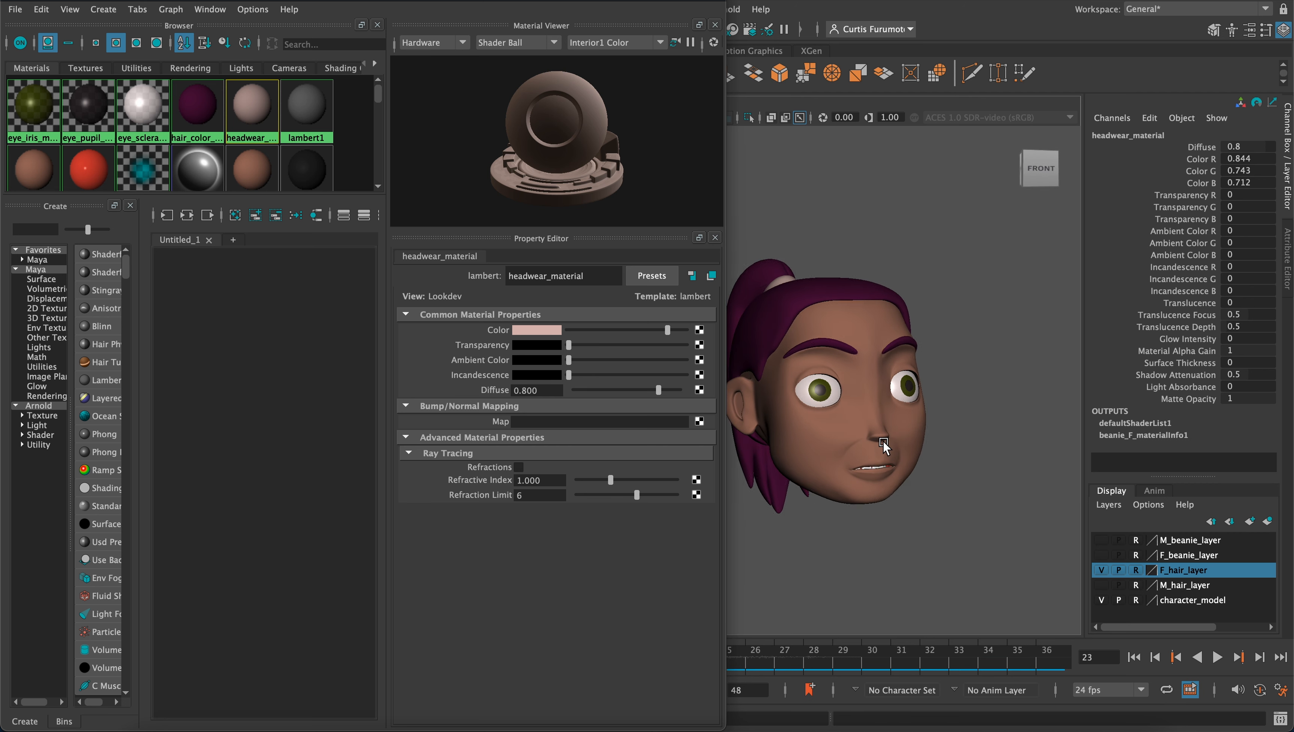
pyautogui.keyDown('alt'); pyautogui.moveTo(851, 424); pyautogui.dragTo(910, 434, button='middle'); pyautogui.keyUp('alt')
pyautogui.scroll(3, 892, 440)
pyautogui.keyDown('alt'); pyautogui.moveTo(887, 438); pyautogui.dragTo(945, 479); pyautogui.keyUp('alt')
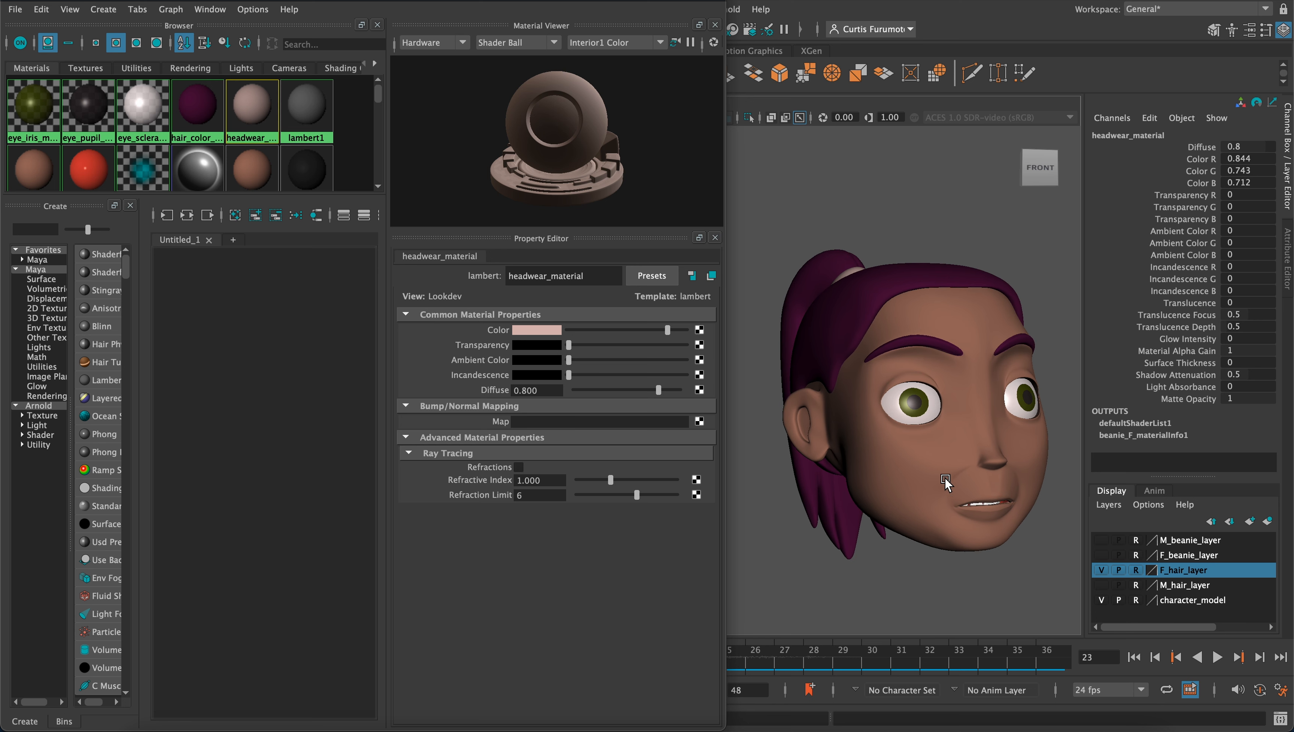
pyautogui.click(1102, 569)
pyautogui.click(1101, 555)
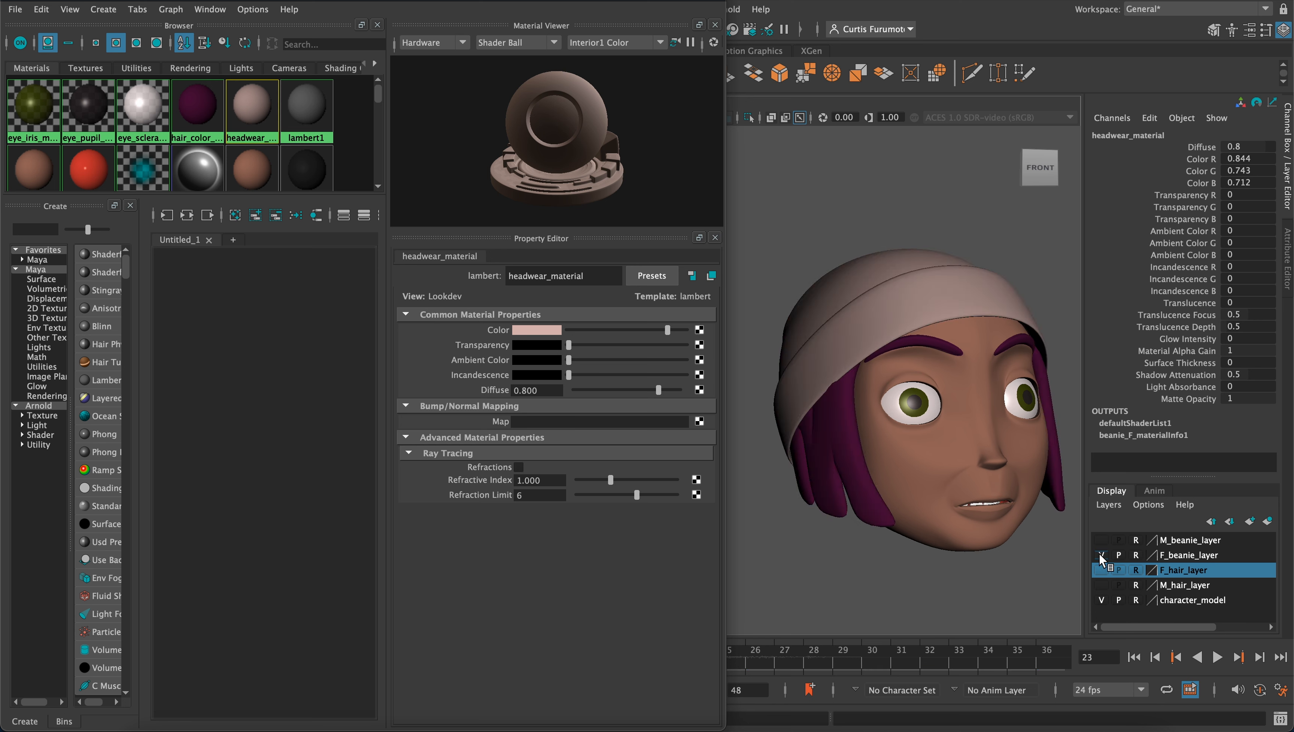
pyautogui.keyDown('alt'); pyautogui.moveTo(921, 469); pyautogui.dragTo(891, 461, button='middle'); pyautogui.keyUp('alt')
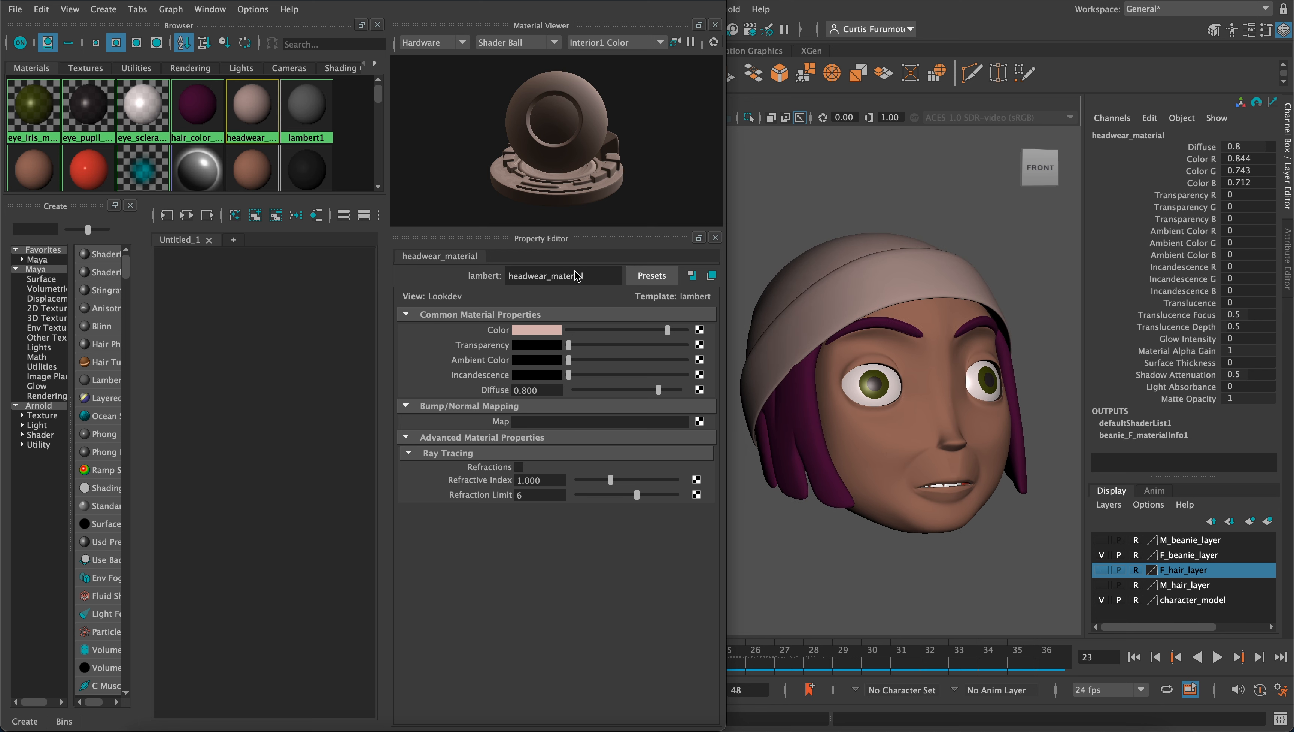
# Set the color of eye_iris_material to the periwinkle blue from the color history
pyautogui.doubleClick(38, 98)
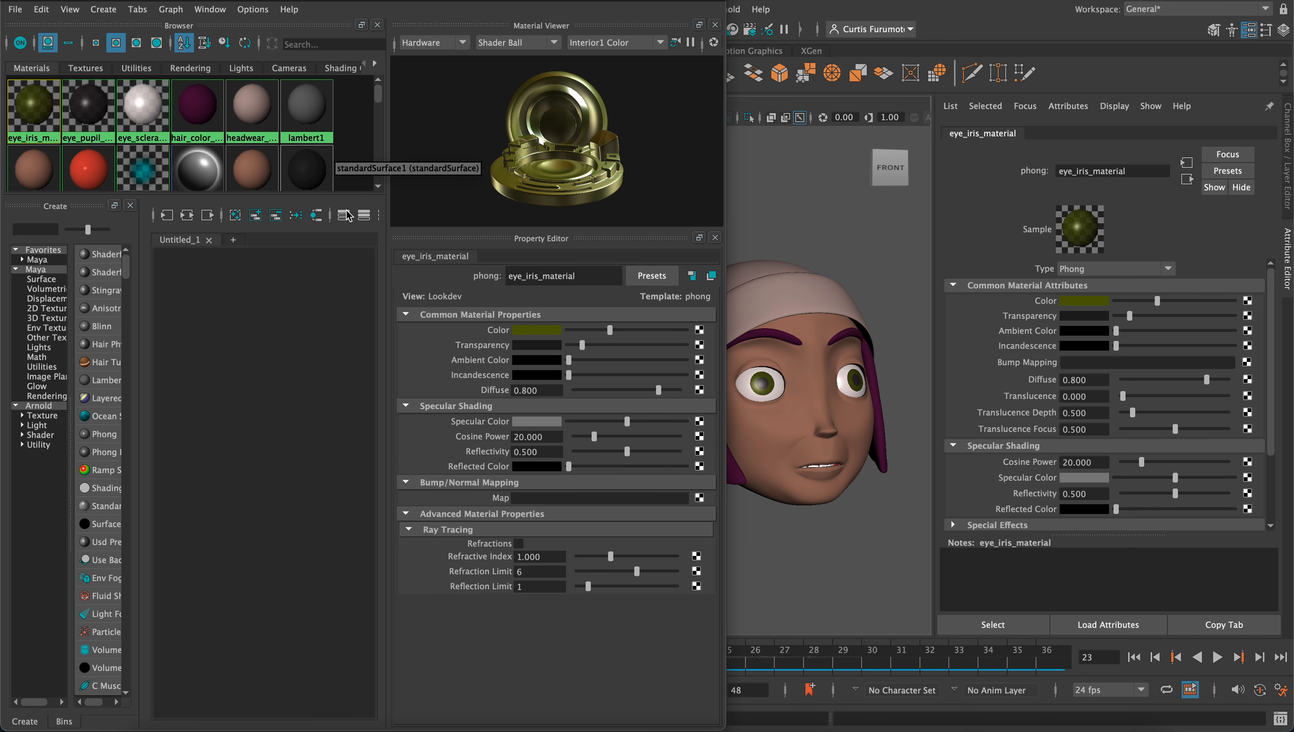
pyautogui.click(539, 331)
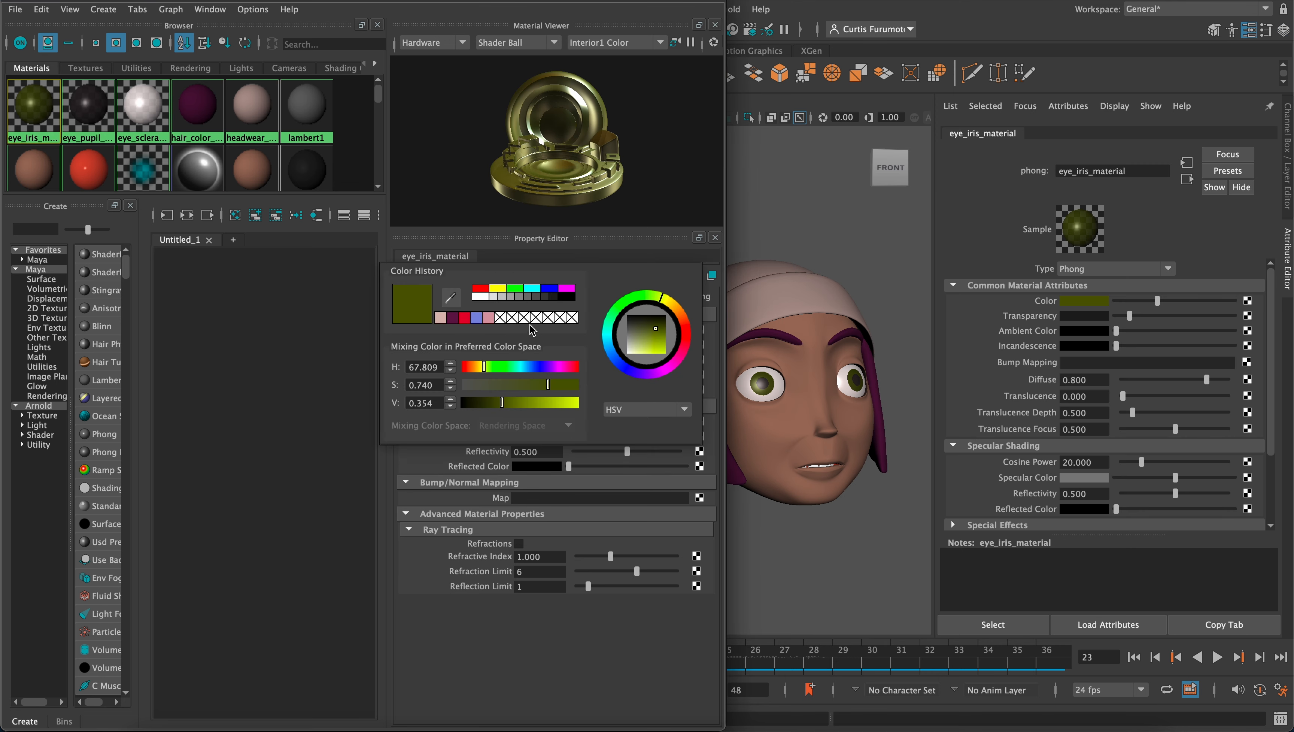
pyautogui.click(476, 317)
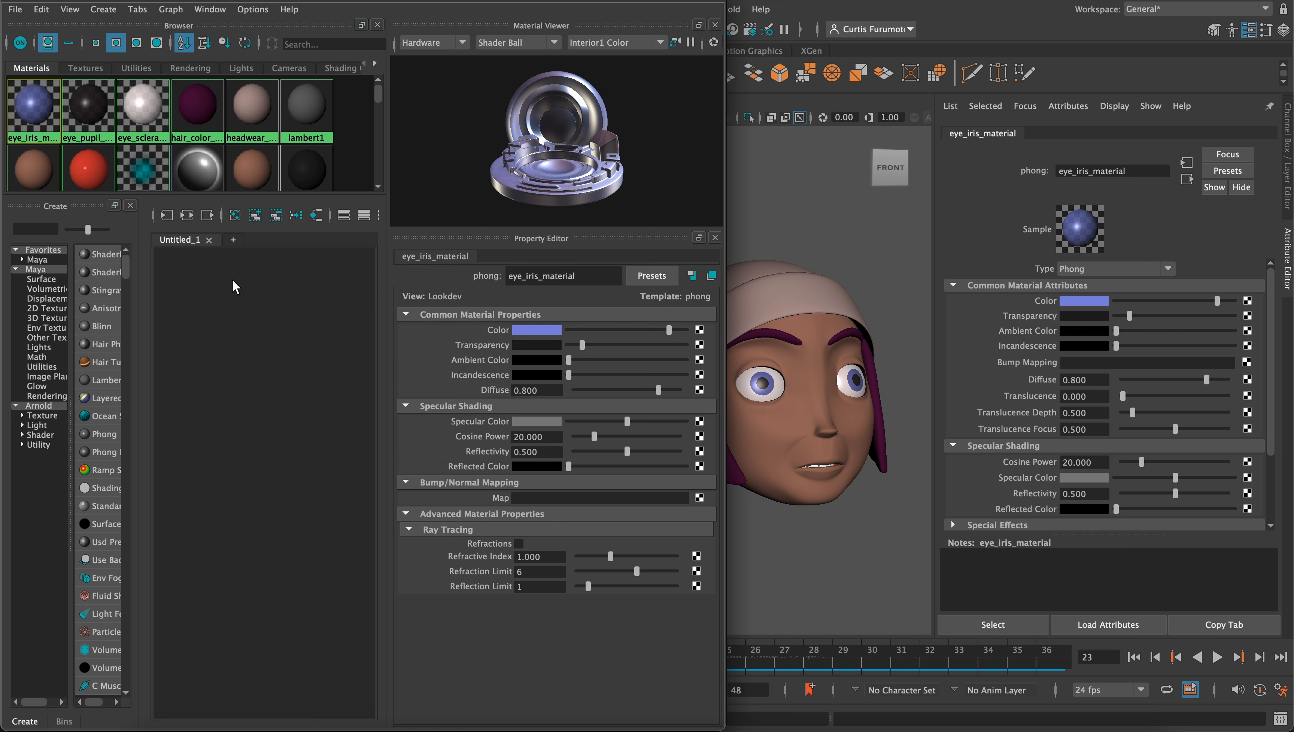
# Give lips_material the dark purple from the color history and lighten it to pink, HSV 319.212, 0.546, 0.740
pyautogui.scroll(-3, 194, 159)
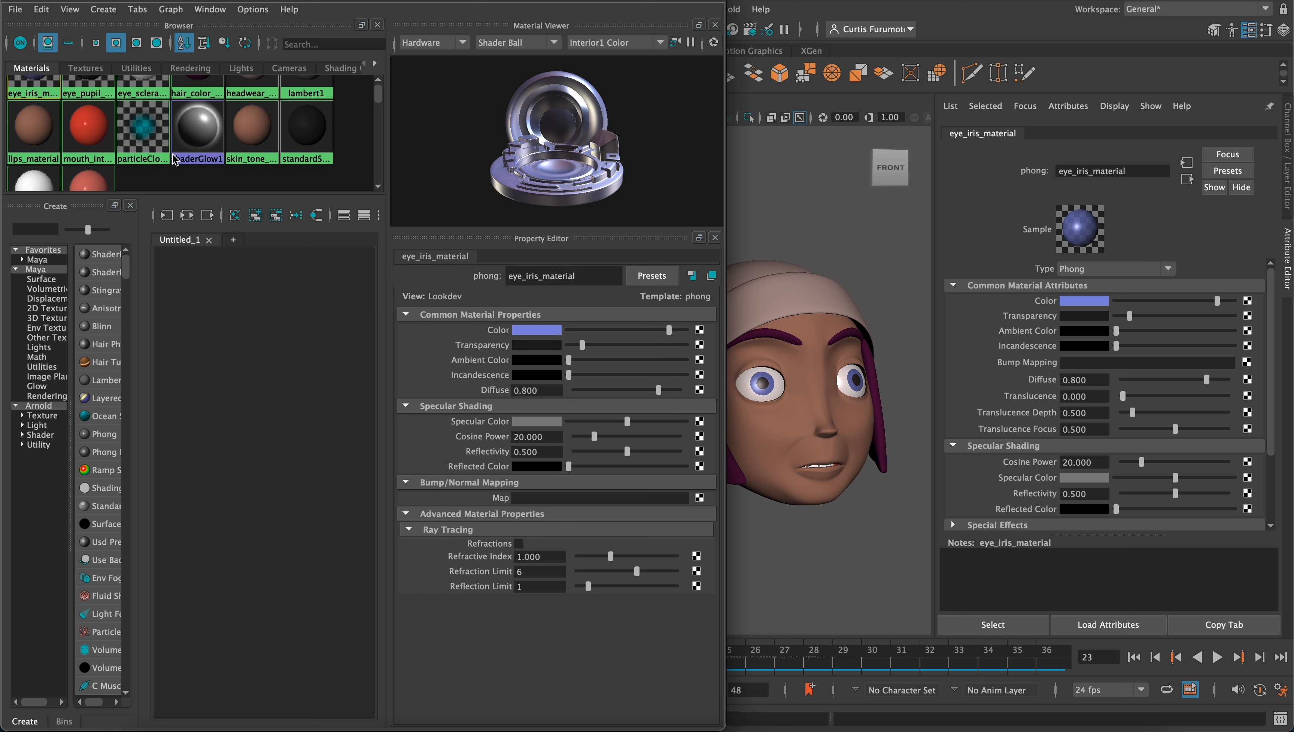
pyautogui.scroll(2, 205, 161)
pyautogui.scroll(1, 207, 163)
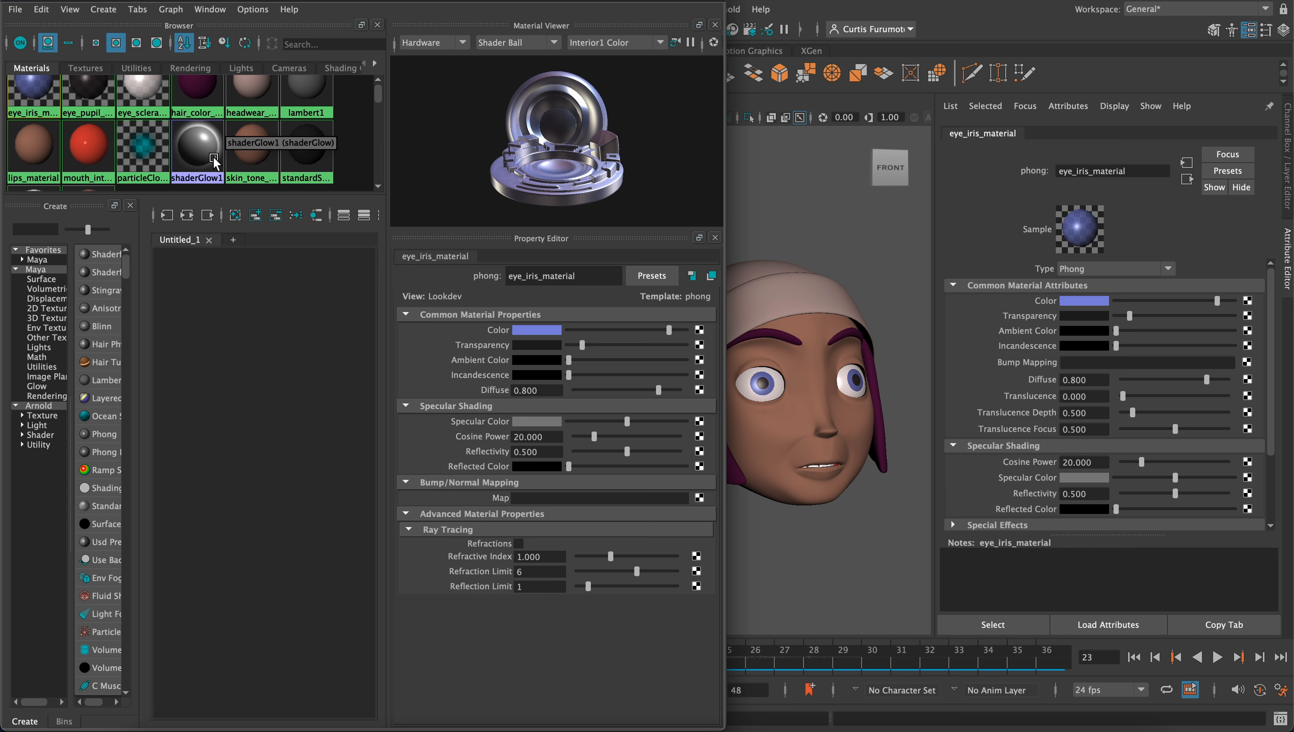
pyautogui.scroll(-3, 215, 160)
pyautogui.click(34, 103)
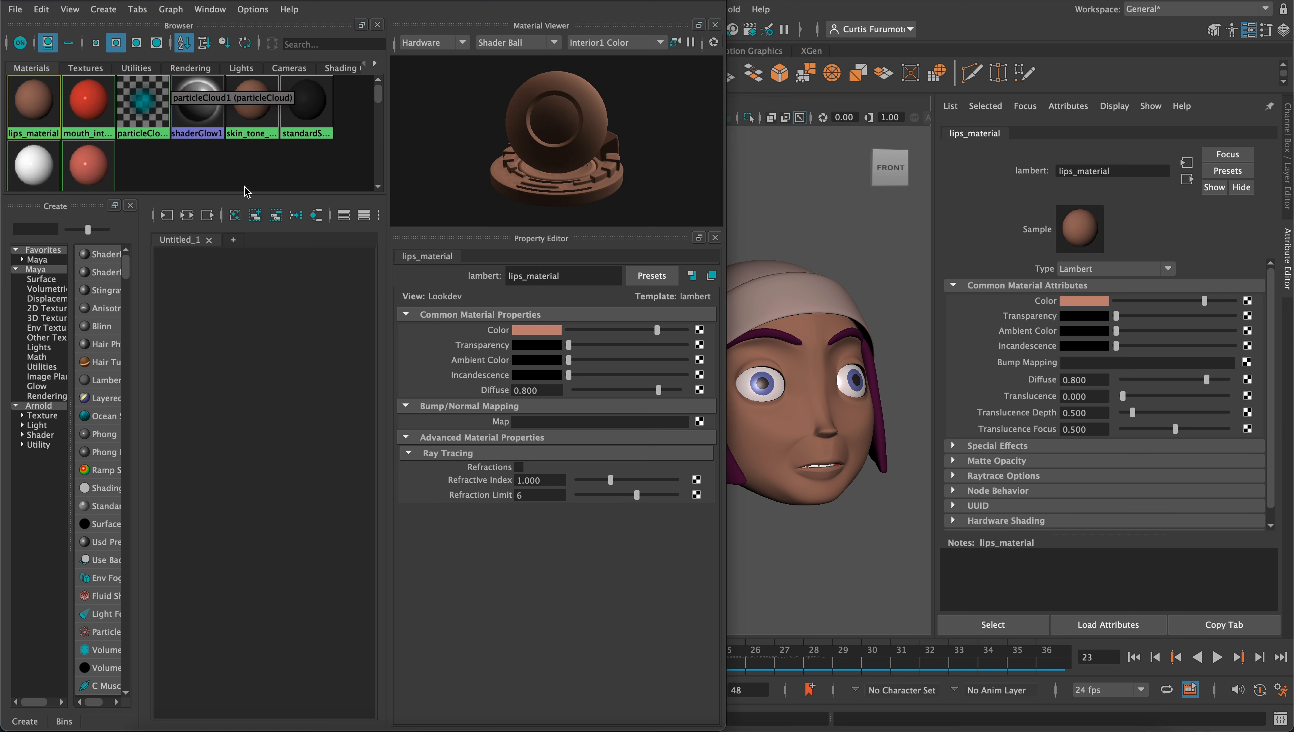
pyautogui.click(532, 331)
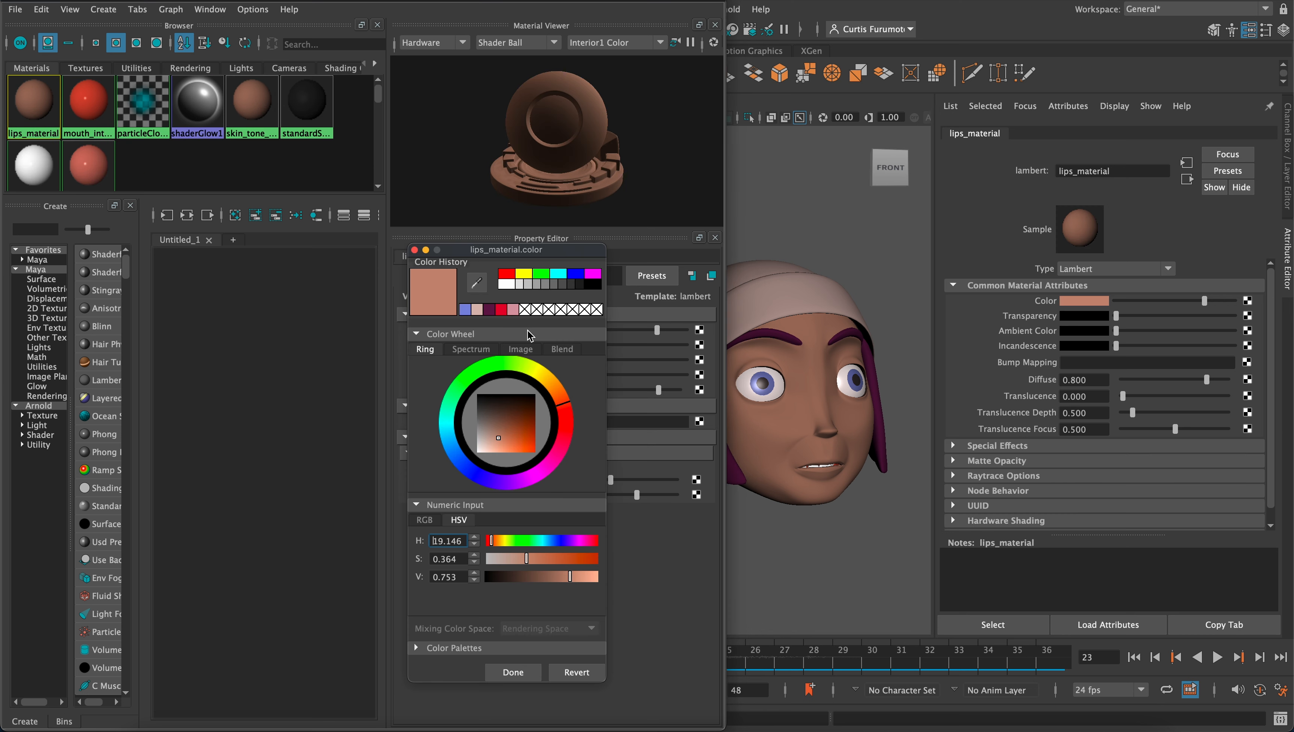
pyautogui.click(490, 310)
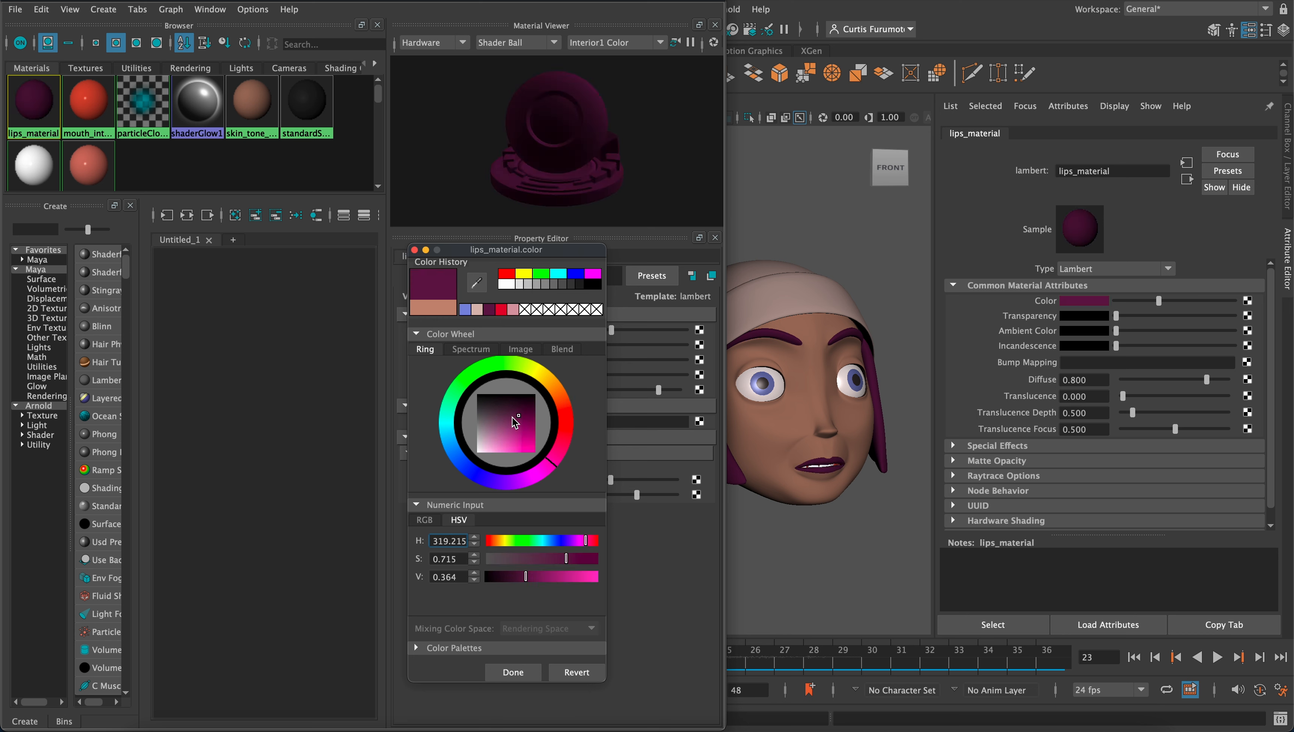
pyautogui.moveTo(514, 423)
pyautogui.mouseDown()
pyautogui.moveTo(494, 441)
pyautogui.moveTo(509, 437)
pyautogui.mouseUp()
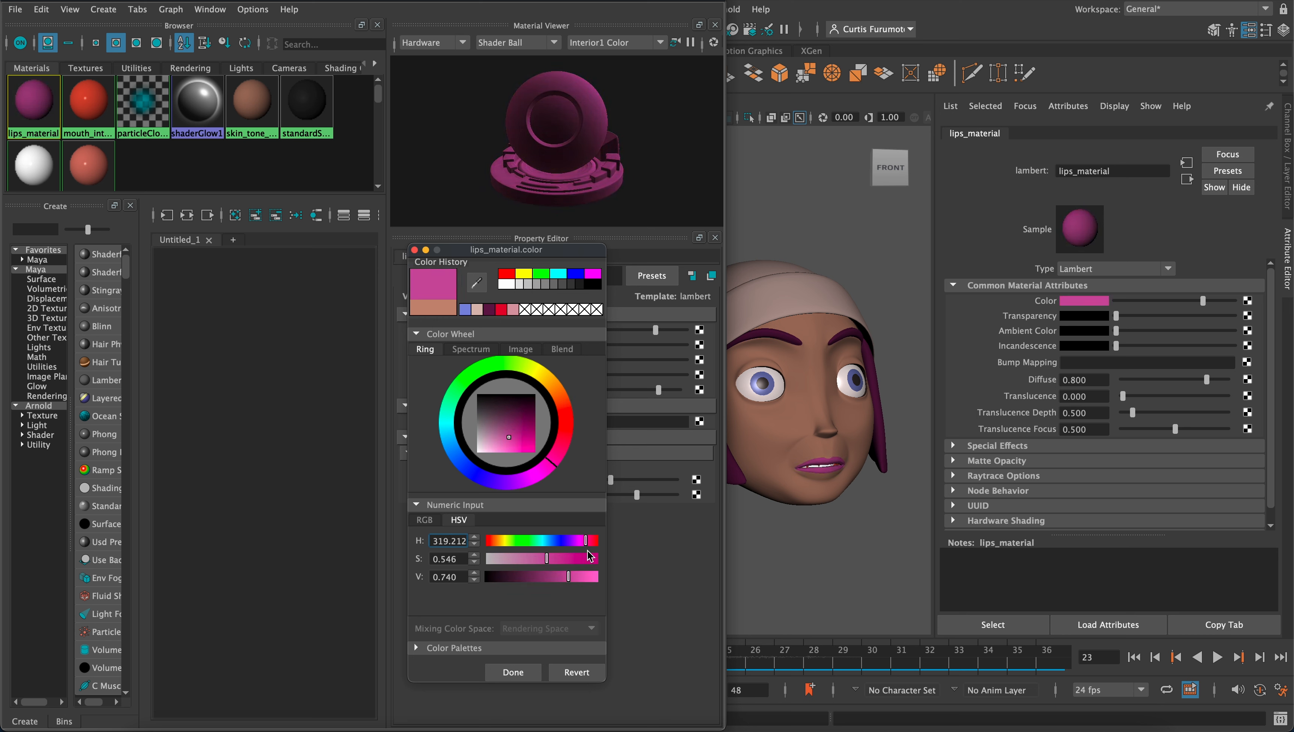
pyautogui.click(527, 671)
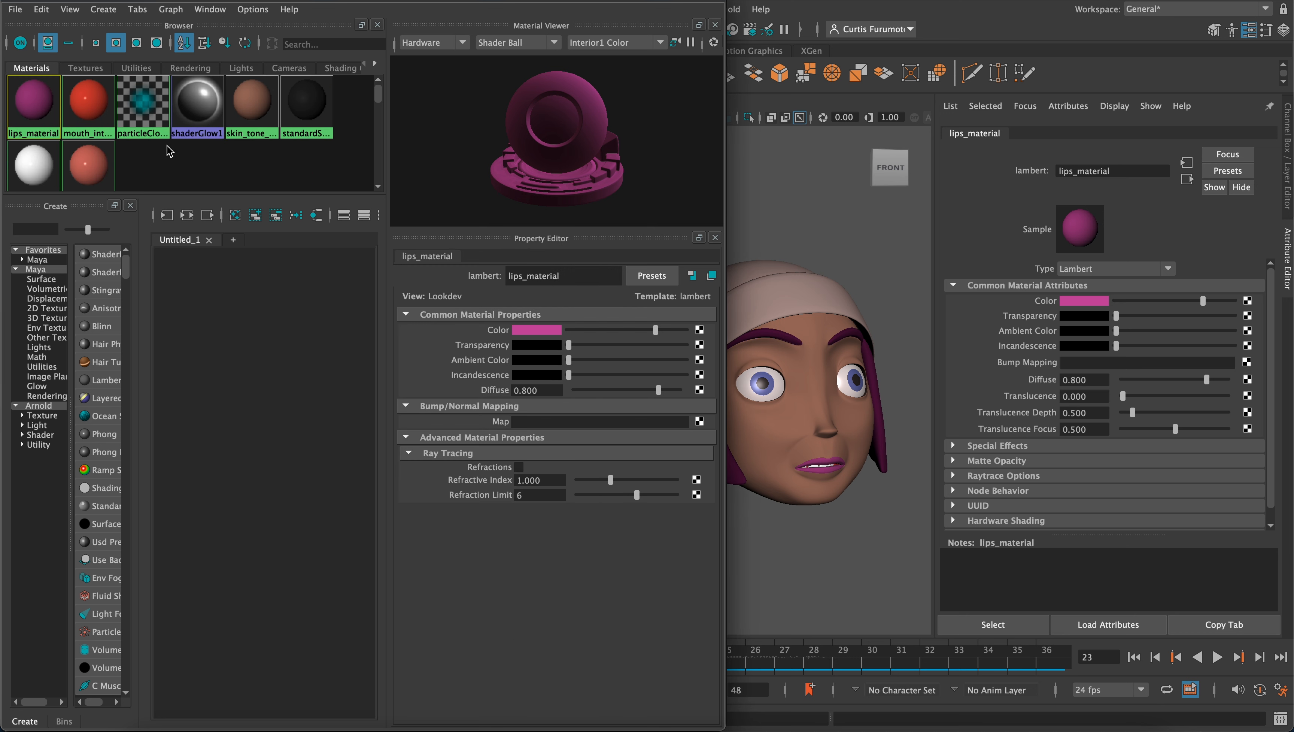
# Set the color of teeth_material to a dark olive yellow
pyautogui.scroll(-1, 169, 151)
pyautogui.click(33, 131)
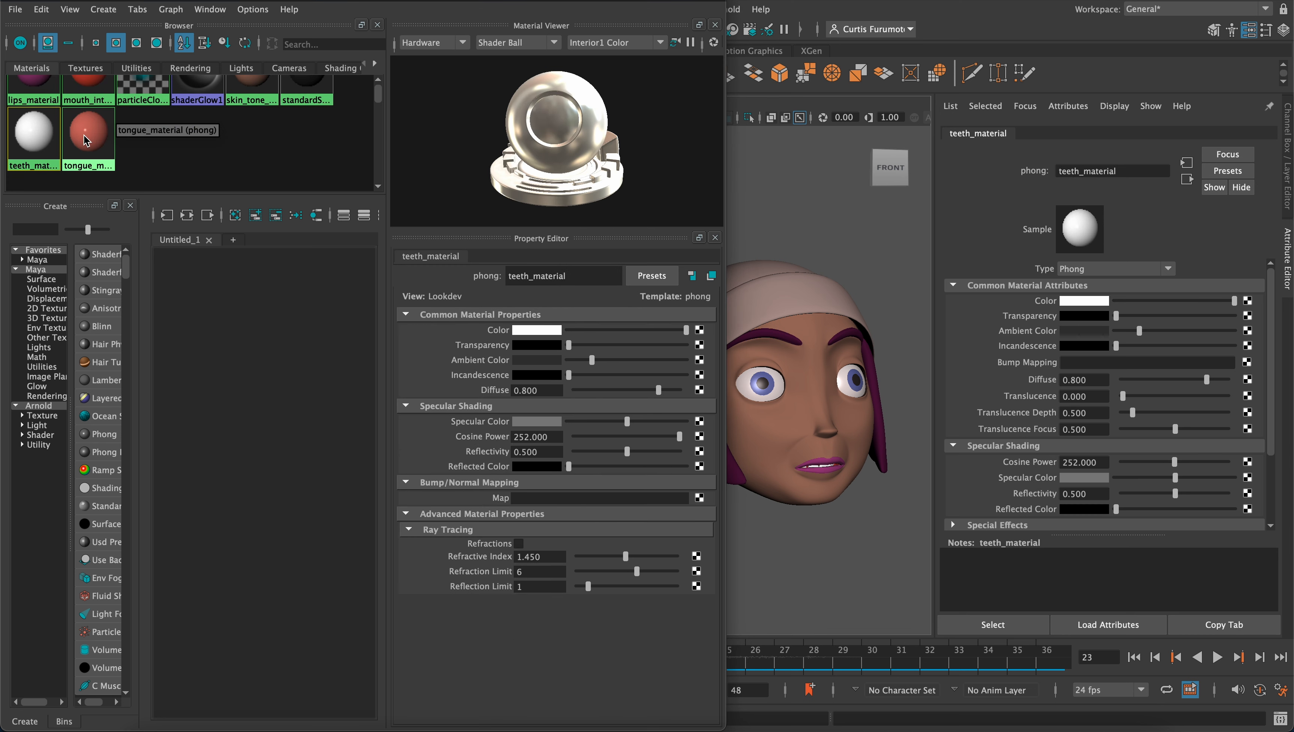
pyautogui.click(543, 330)
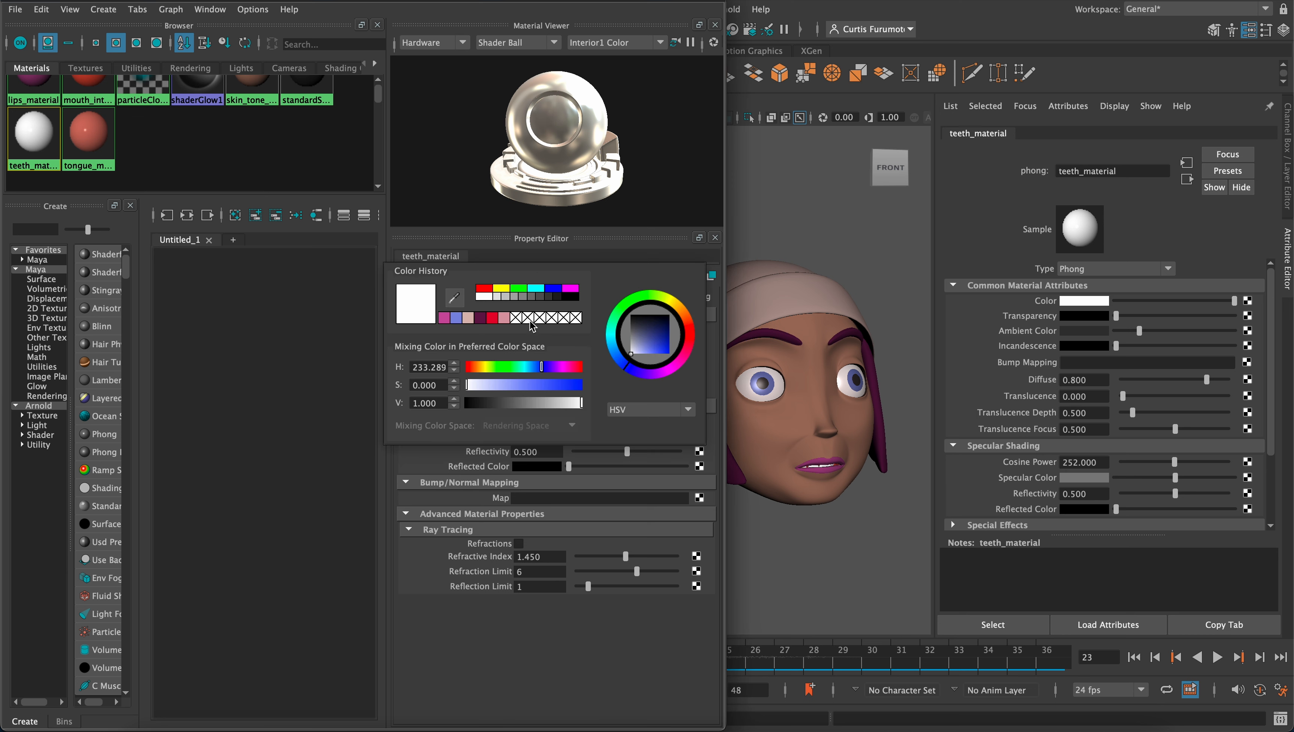
pyautogui.moveTo(682, 311)
pyautogui.mouseDown()
pyautogui.moveTo(670, 301)
pyautogui.moveTo(649, 352)
pyautogui.moveTo(668, 357)
pyautogui.moveTo(651, 329)
pyautogui.mouseUp()
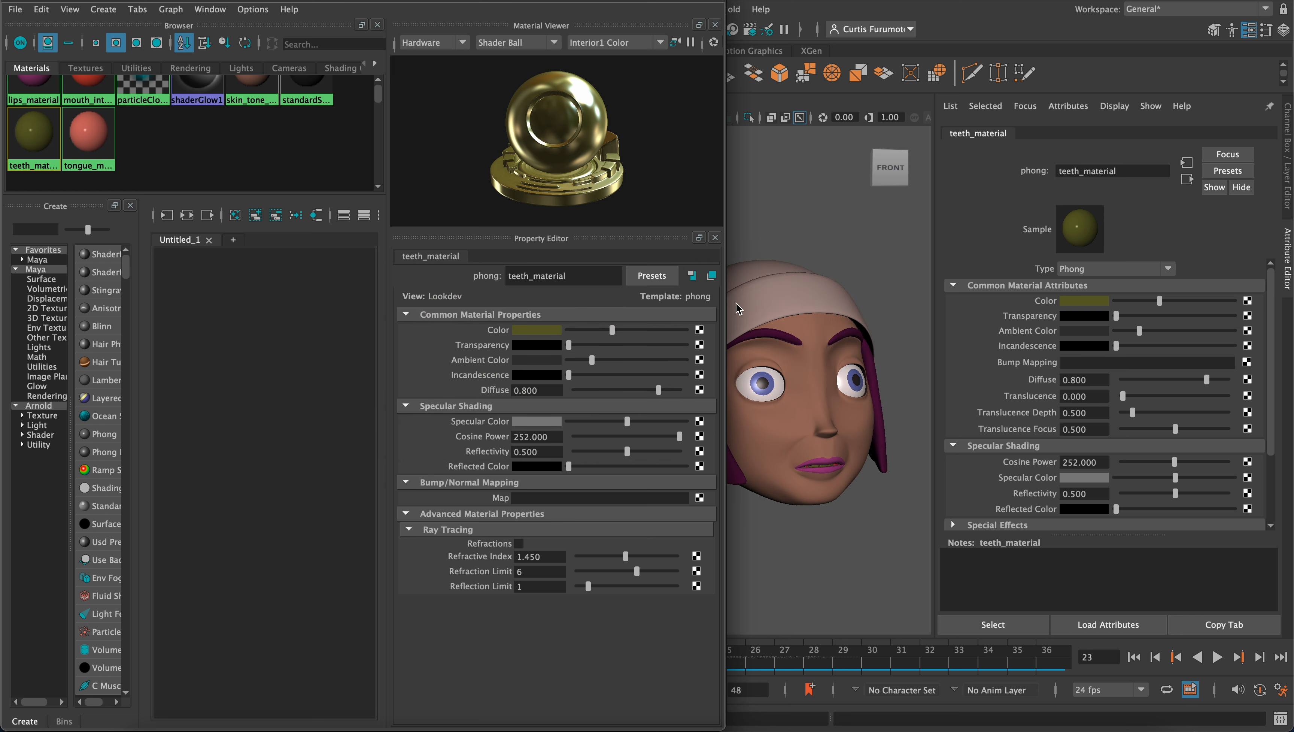
# Clear the selection, close the Hypershade and frame the recolored head in the viewport
pyautogui.scroll(3, 381, 175)
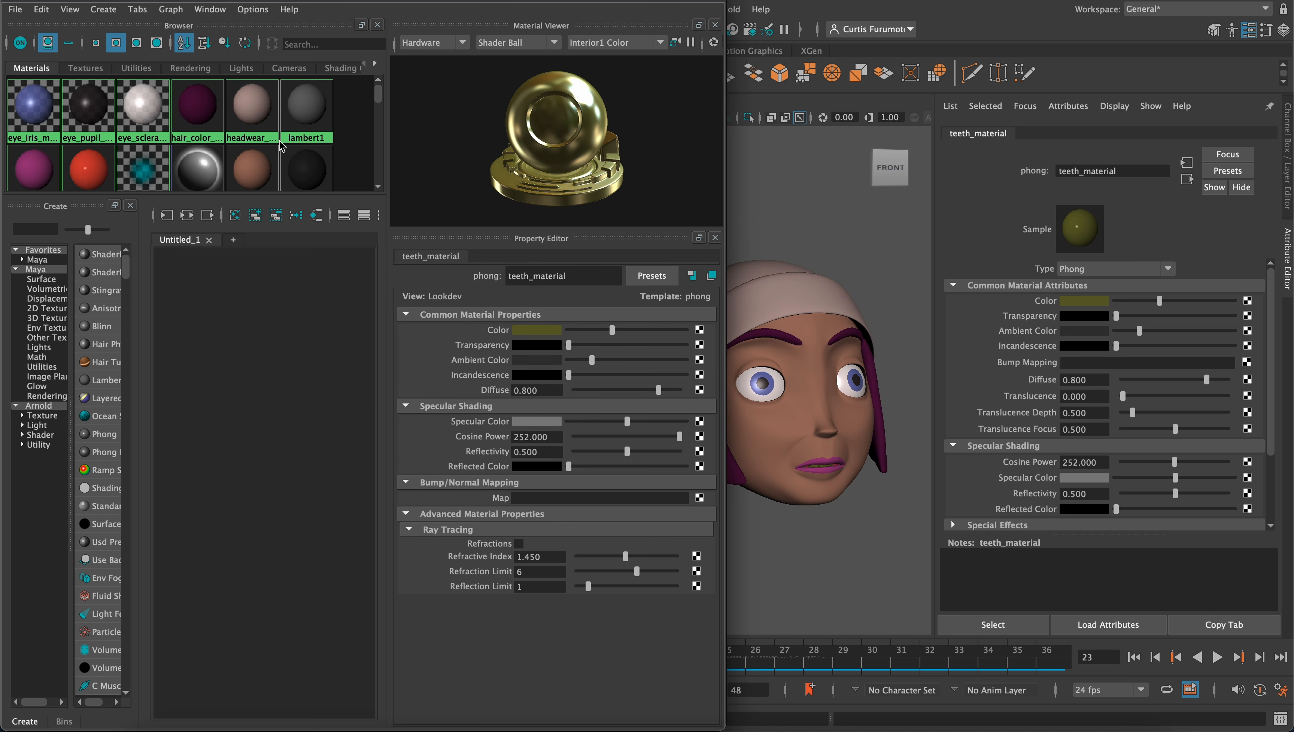
pyautogui.click(771, 252)
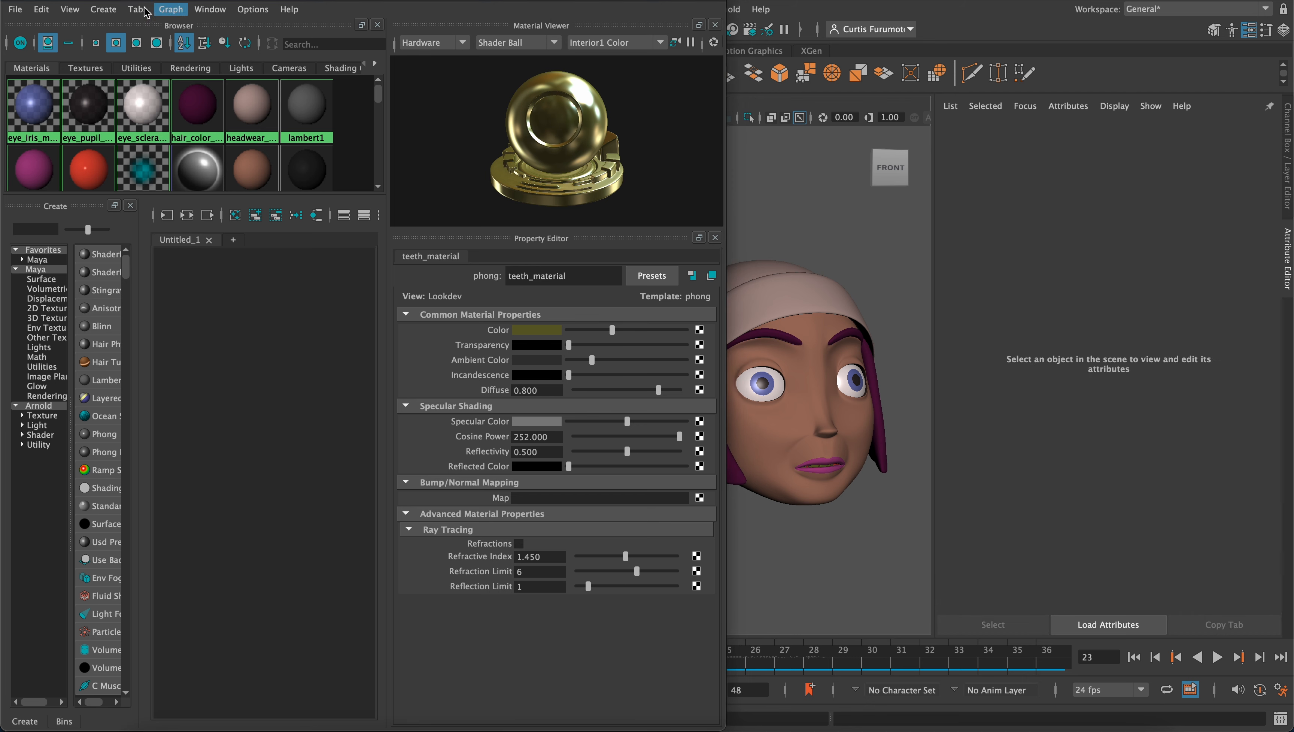
pyautogui.click(7, 1)
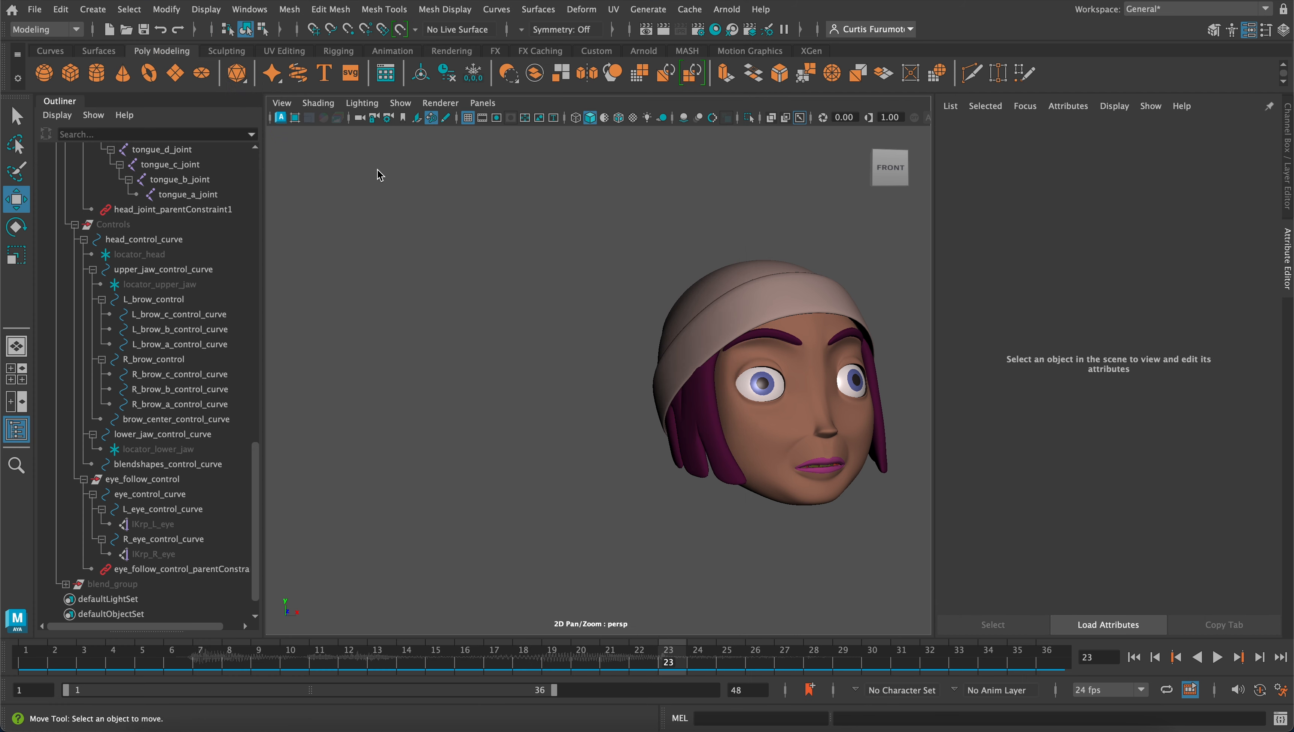
pyautogui.scroll(5, 447, 220)
pyautogui.scroll(-2, 447, 225)
pyautogui.scroll(-6, 493, 231)
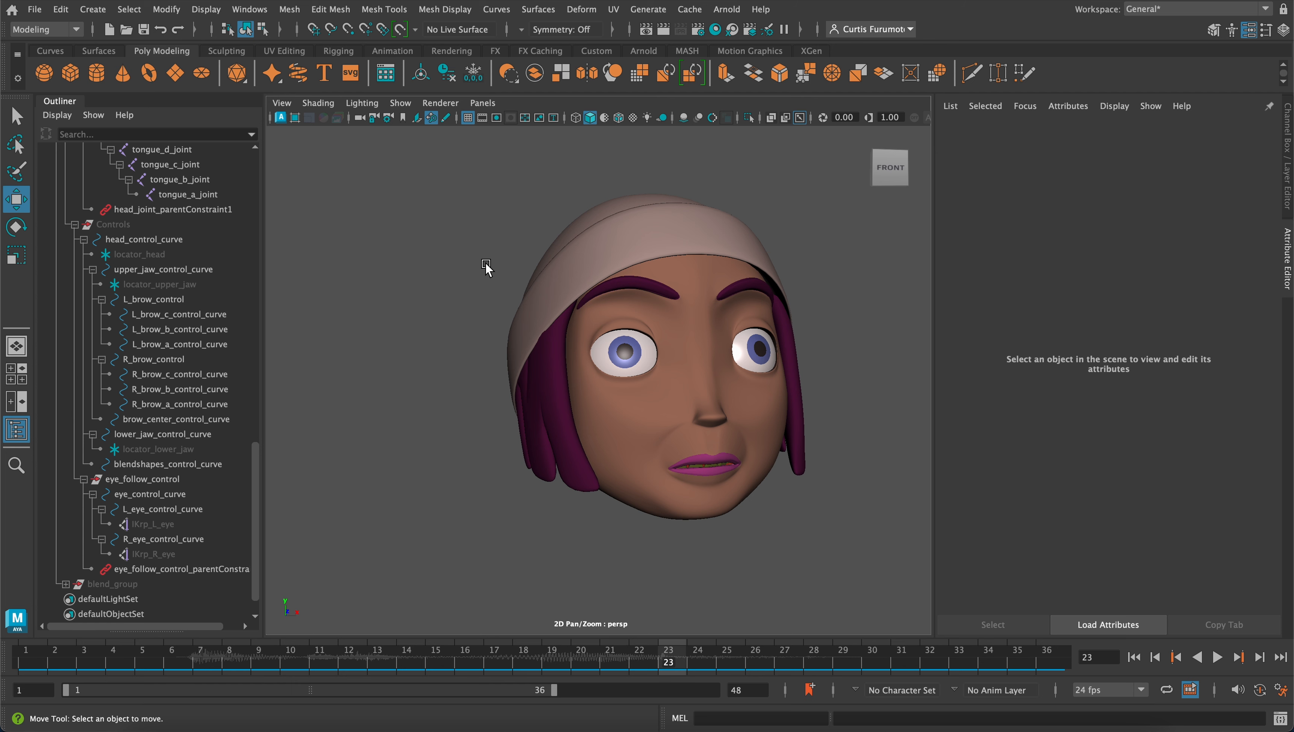
# Turn the head to face front and configure the playblast options with quality 100 and scale 1.00
pyautogui.keyDown('alt'); pyautogui.moveTo(483, 278); pyautogui.dragTo(522, 327); pyautogui.keyUp('alt')
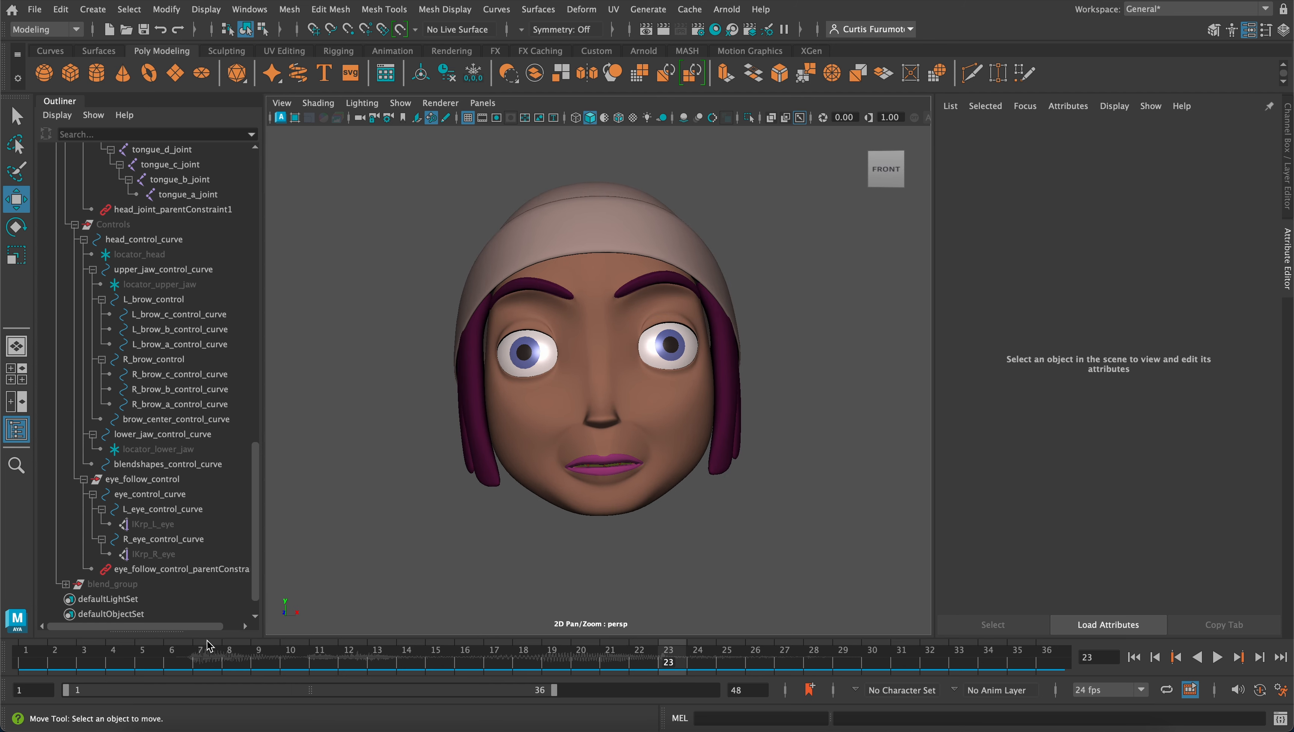
pyautogui.rightClick(132, 667)
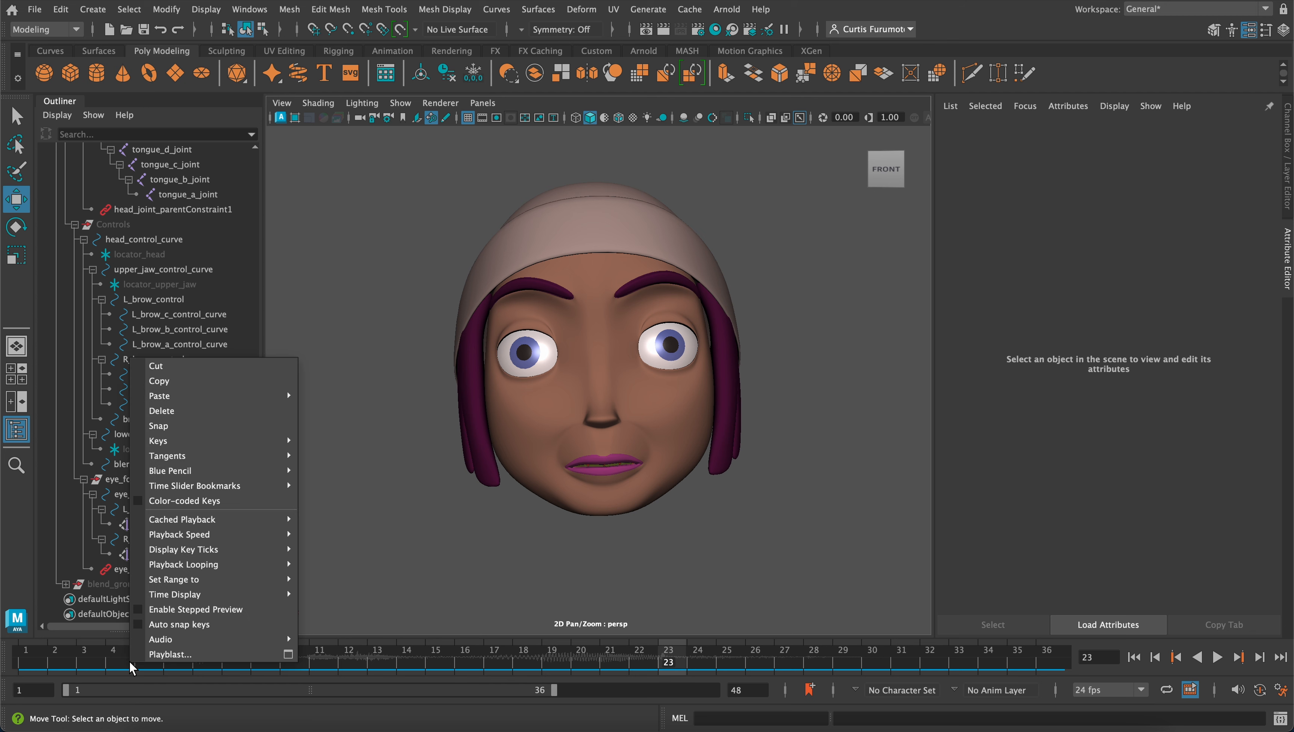
pyautogui.click(288, 654)
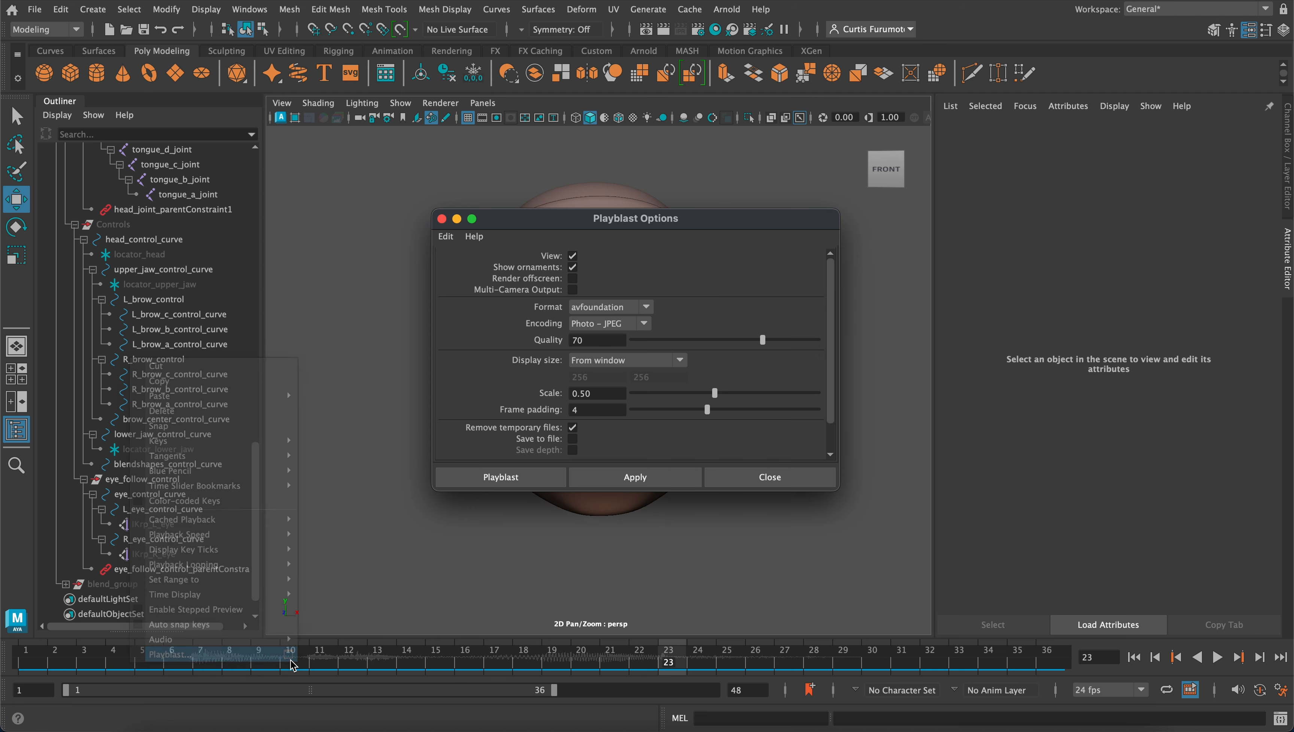
pyautogui.moveTo(509, 224); pyautogui.dragTo(864, 255)
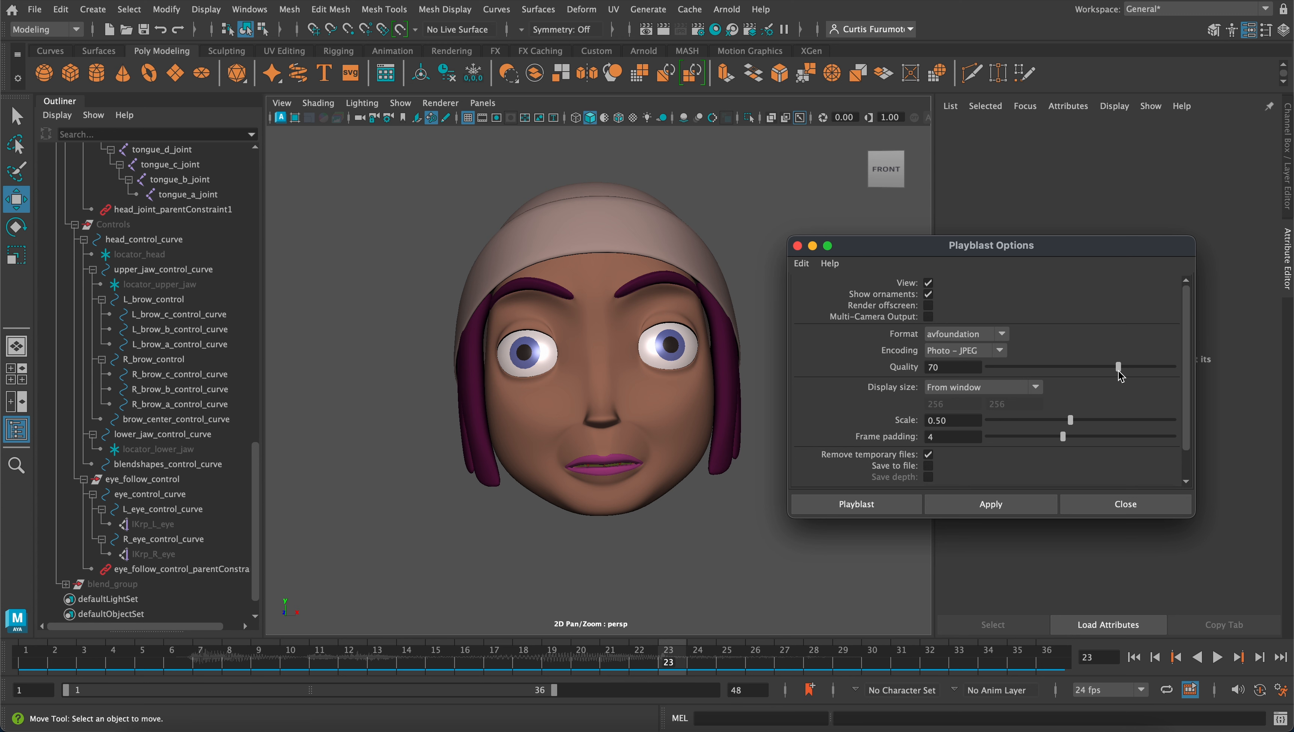
pyautogui.moveTo(1117, 369); pyautogui.dragTo(1226, 378)
pyautogui.moveTo(1072, 423); pyautogui.dragTo(1242, 439)
# Enable saving the playblast to file as face_expressions_test in the project's movies folder and generate it
pyautogui.scroll(-2, 978, 432)
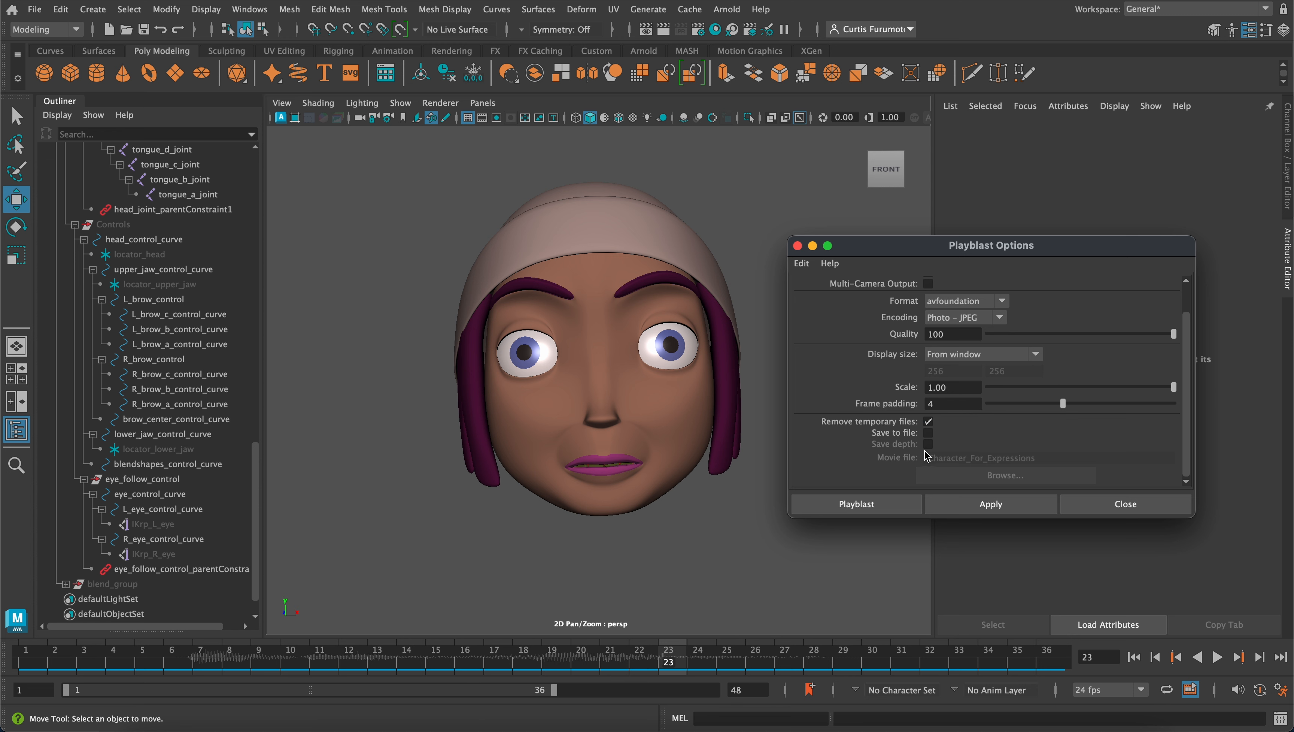
pyautogui.click(928, 433)
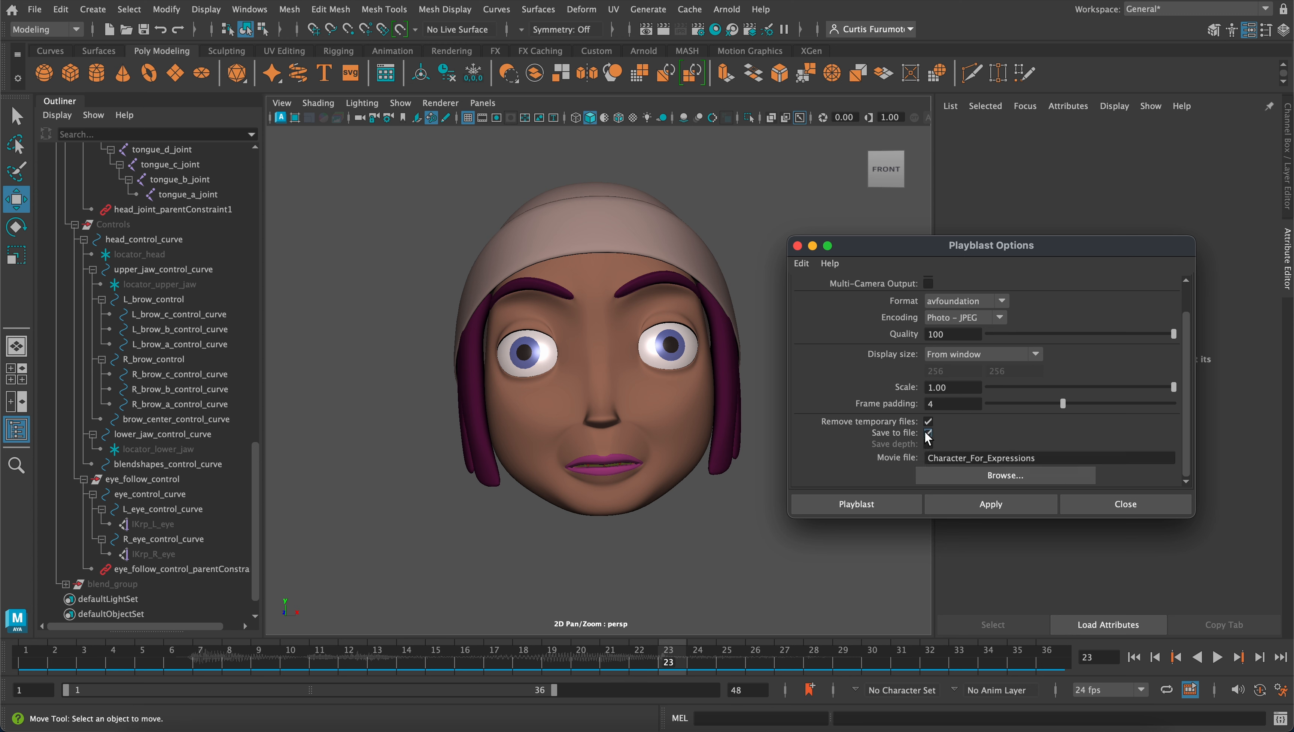
pyautogui.click(1006, 476)
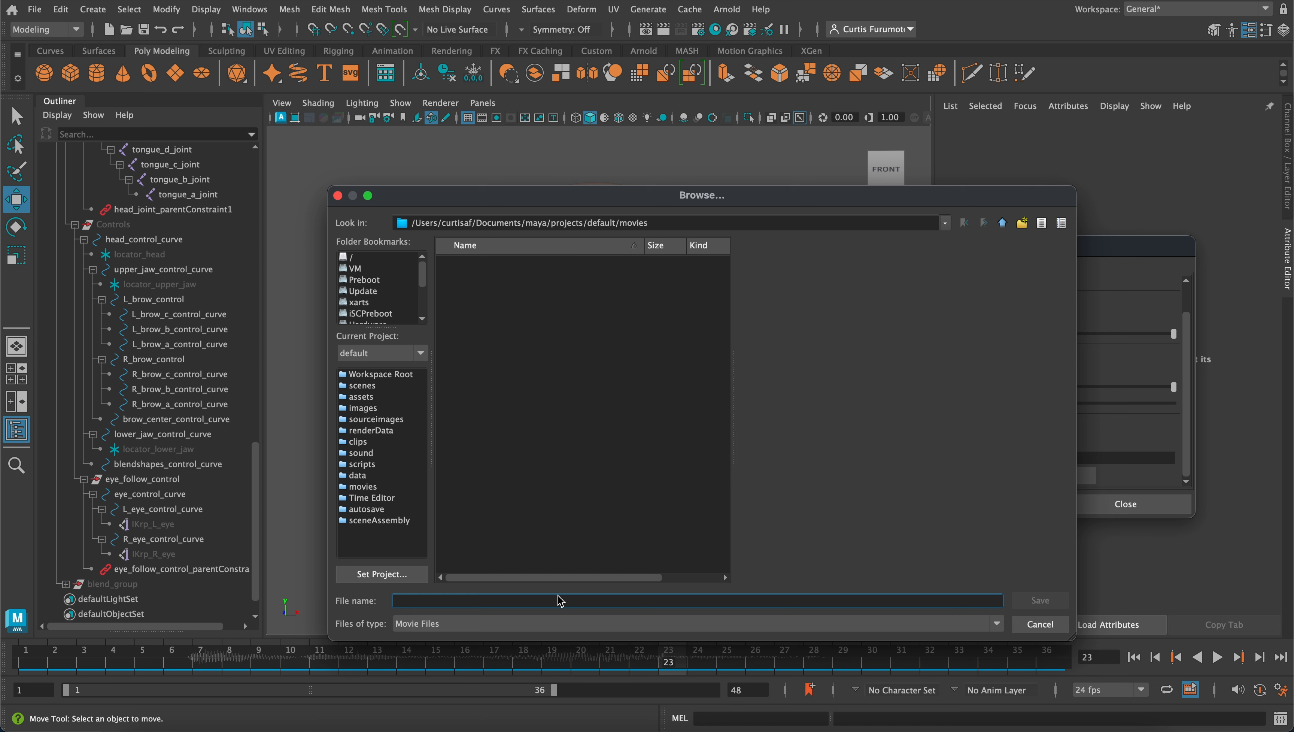
pyautogui.write('face_expressions_test')
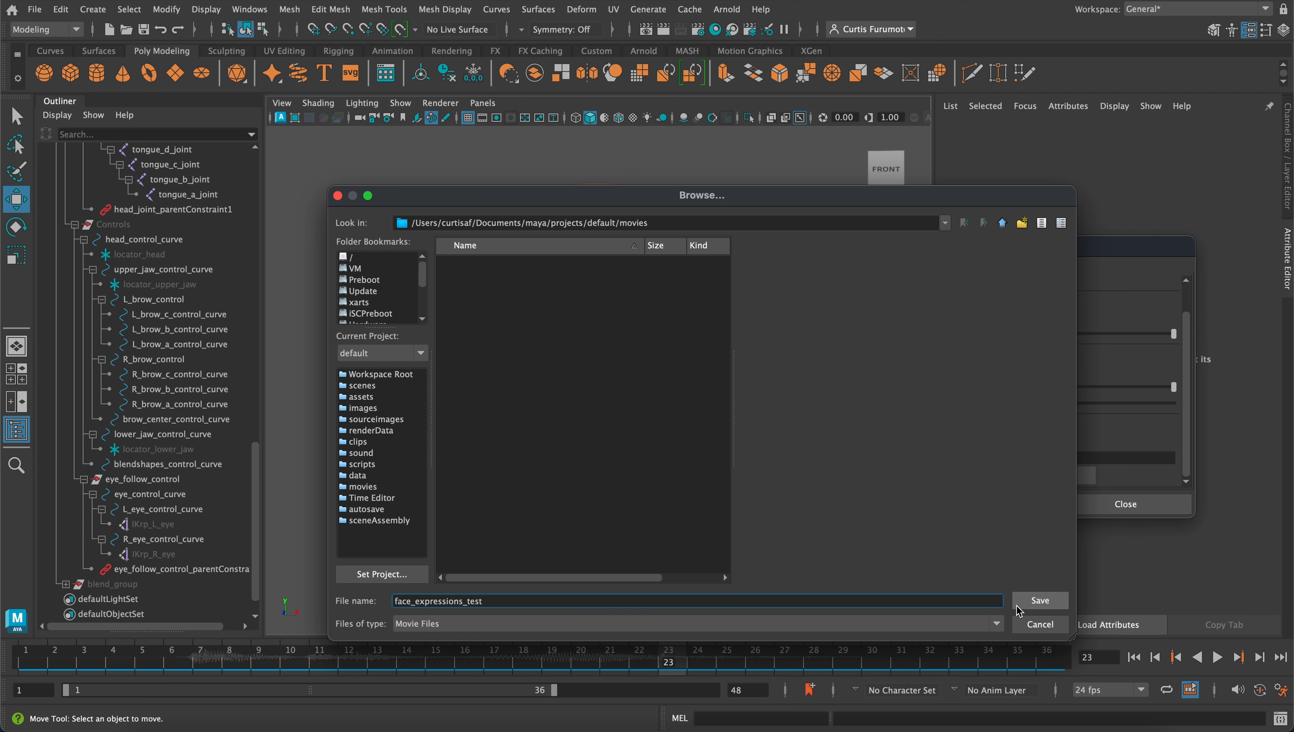
pyautogui.click(1039, 600)
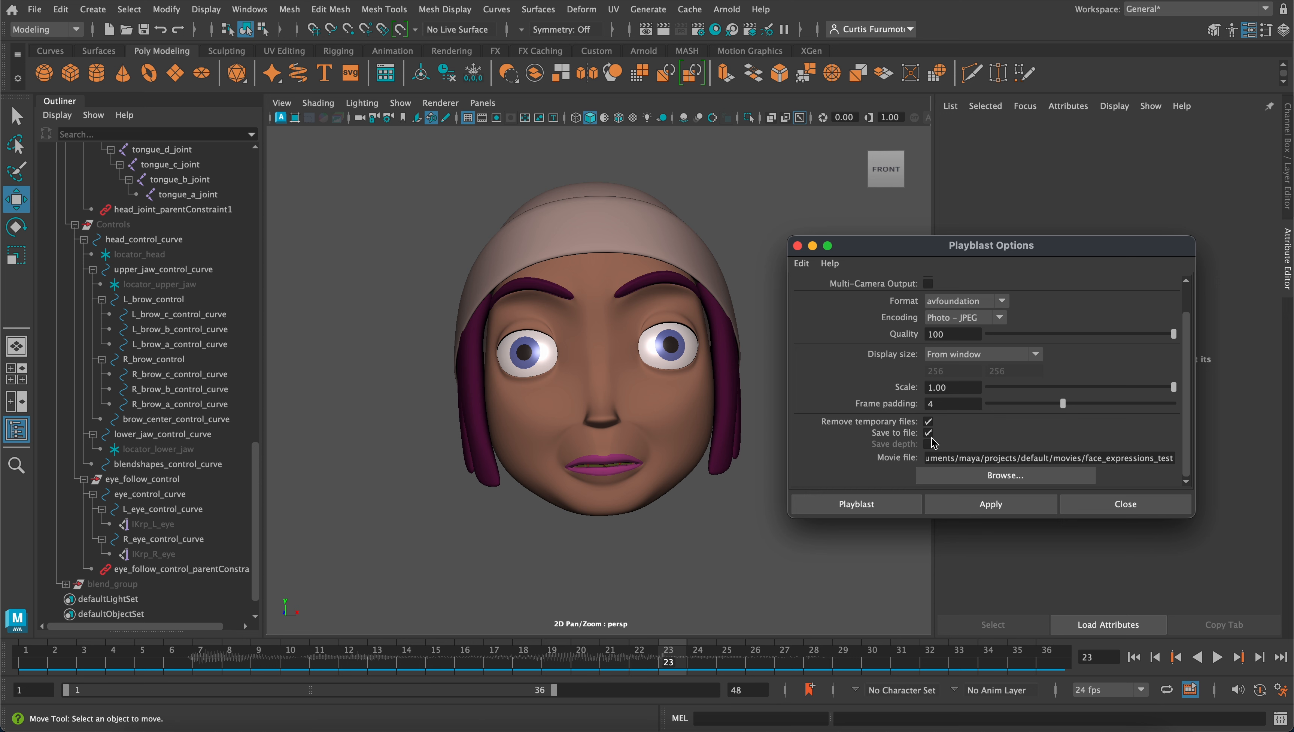
pyautogui.click(900, 505)
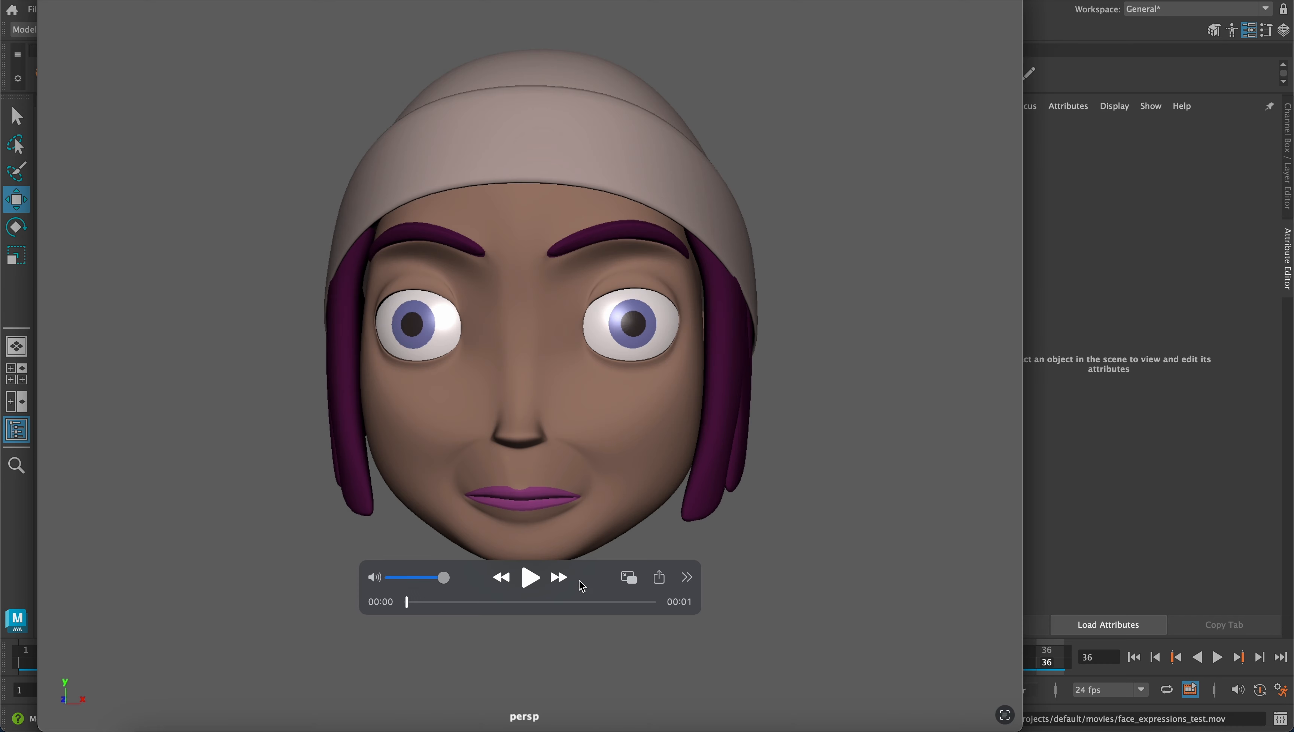
# Play back the rendered face_expressions_test.mov to review the animation and close the movie window
pyautogui.press('space')
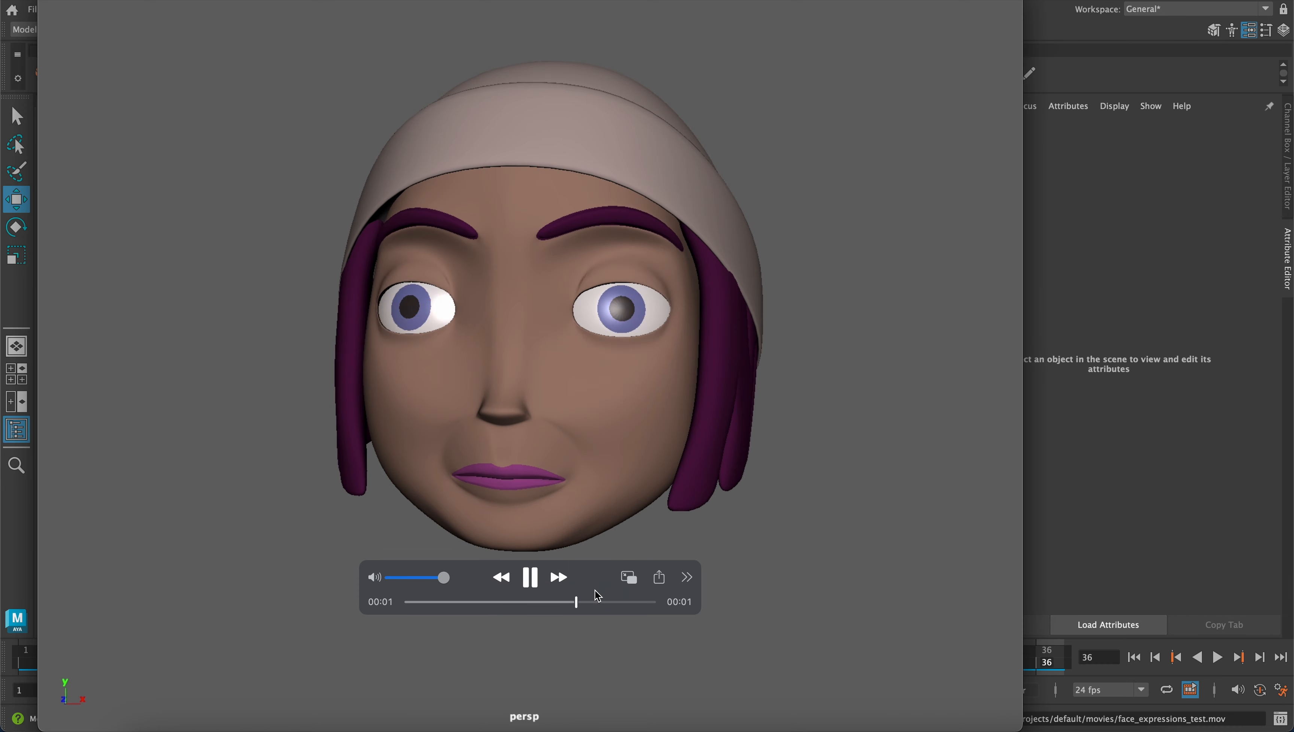
pyautogui.click(529, 584)
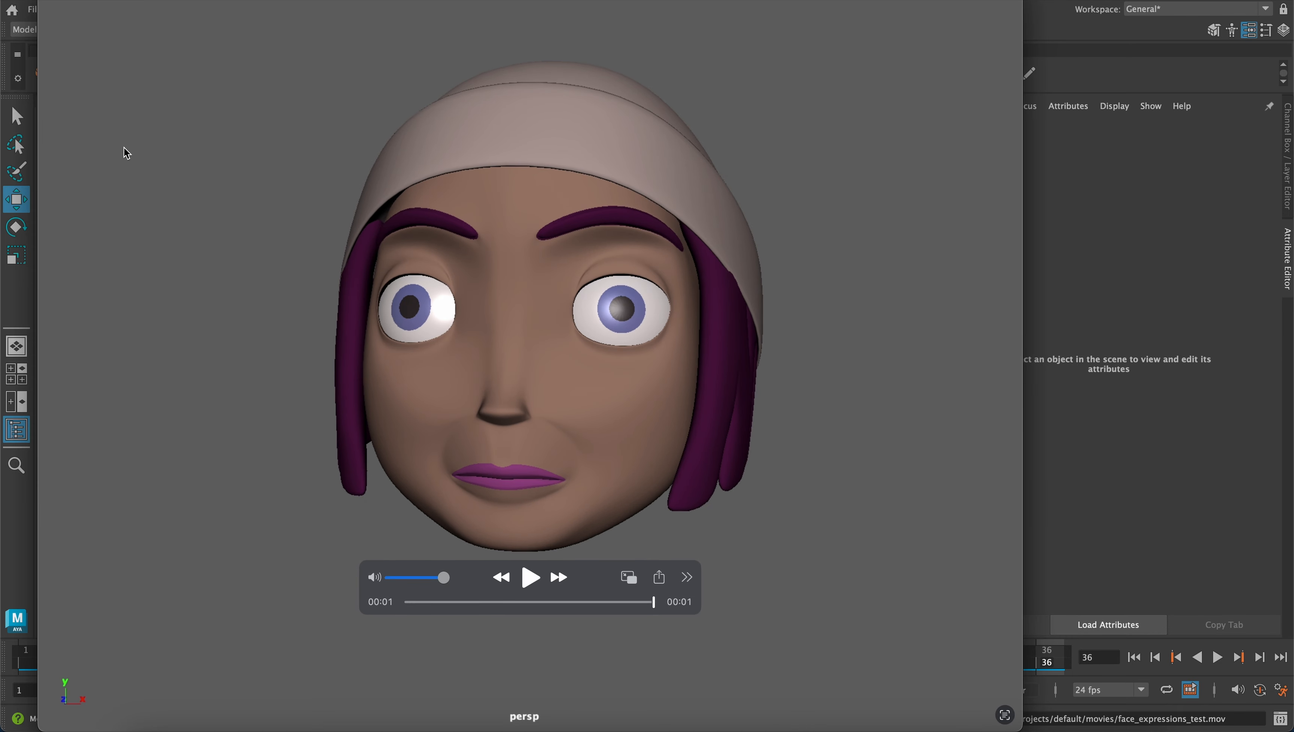
pyautogui.moveTo(123, 0); pyautogui.dragTo(204, 18)
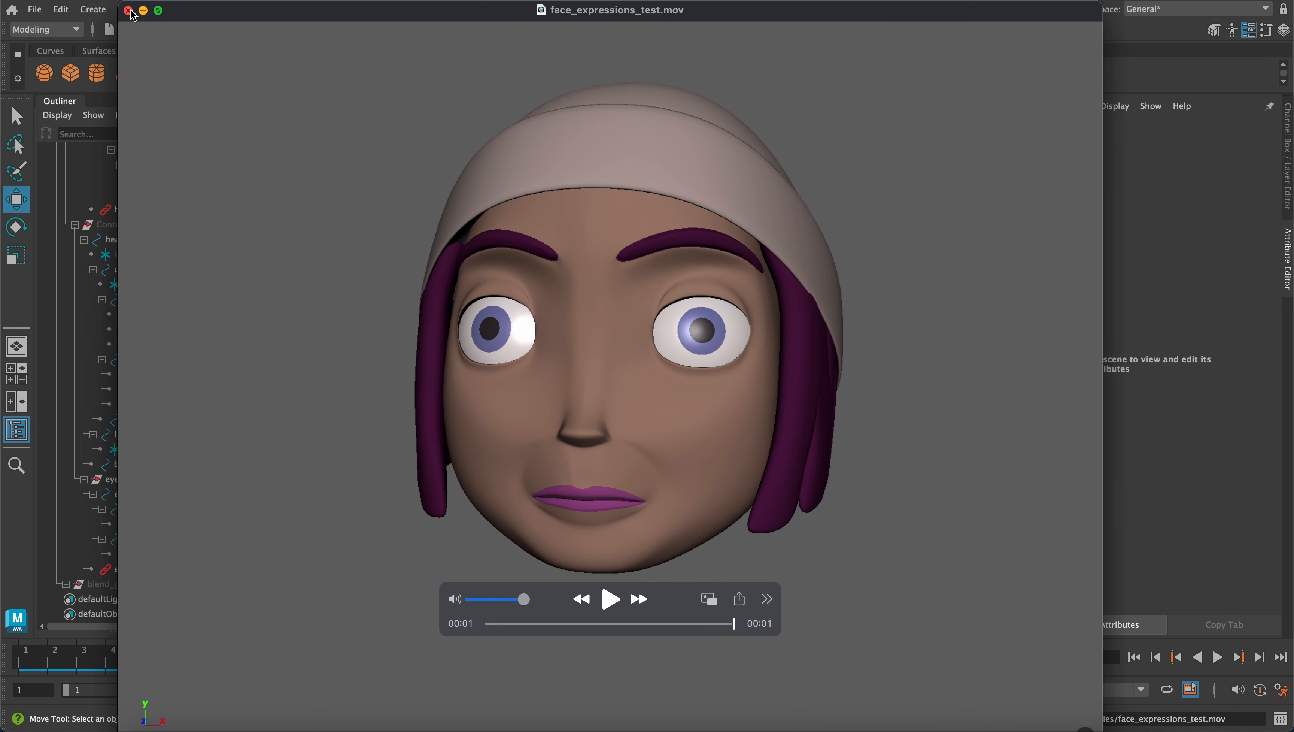
pyautogui.click(128, 10)
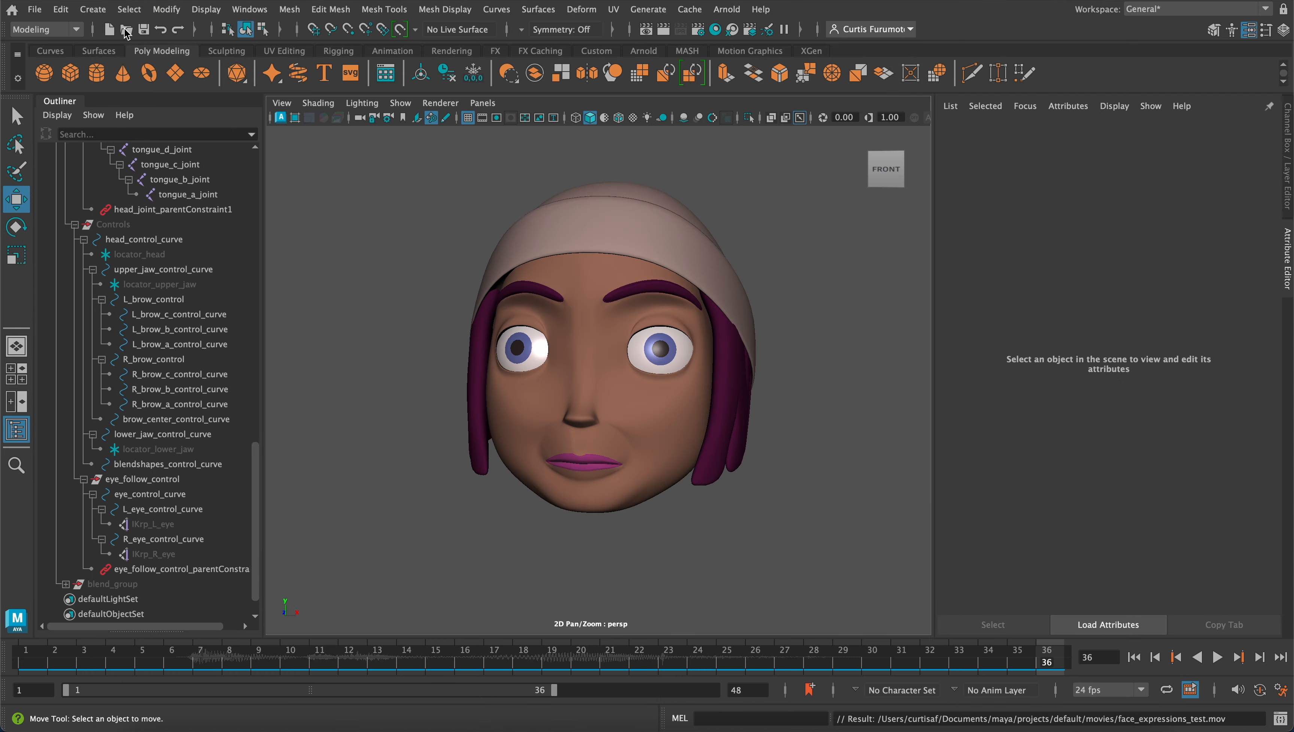